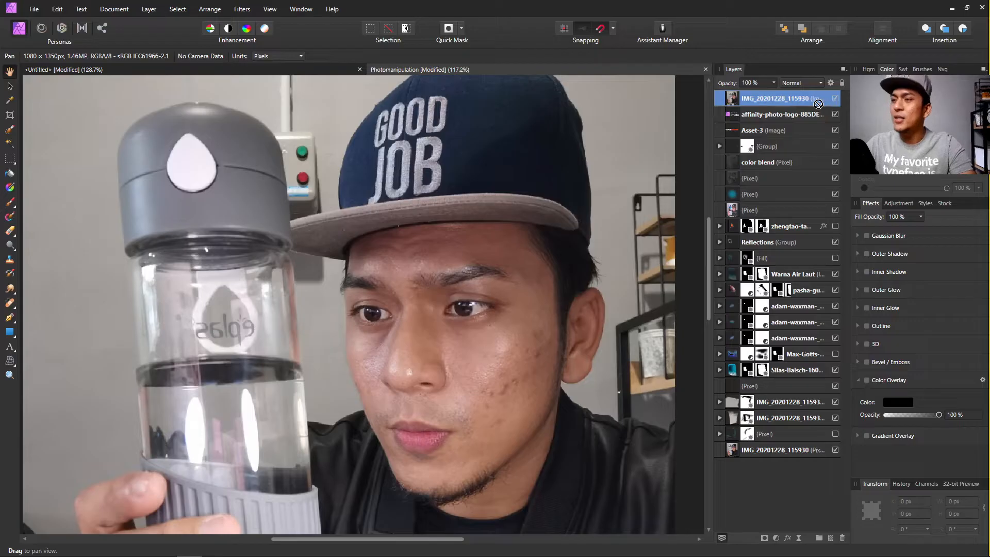
# Hide the top IMG_20201228_115930 layer and examine the edited bottle and retouched face up close.
pyautogui.scroll(-1, 155, 182)
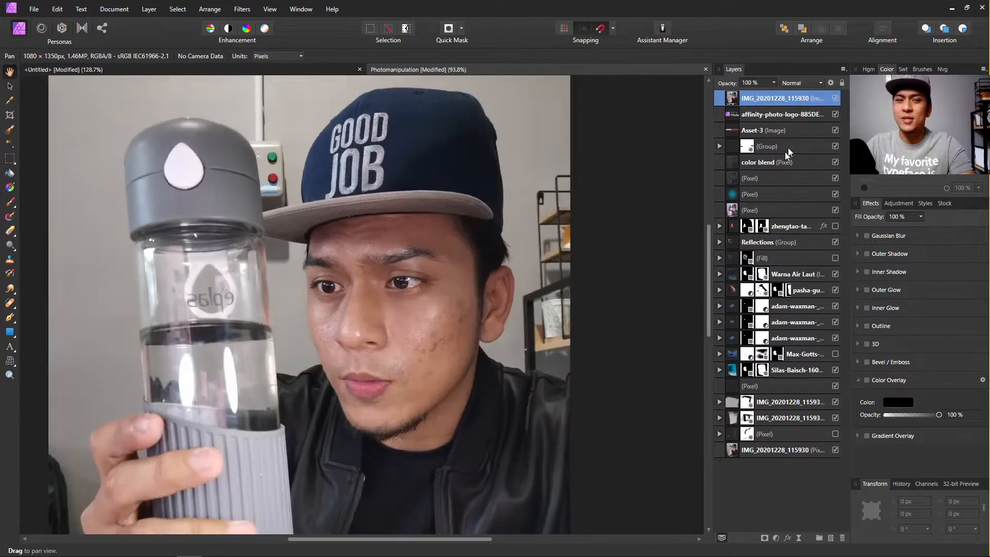
pyautogui.click(835, 99)
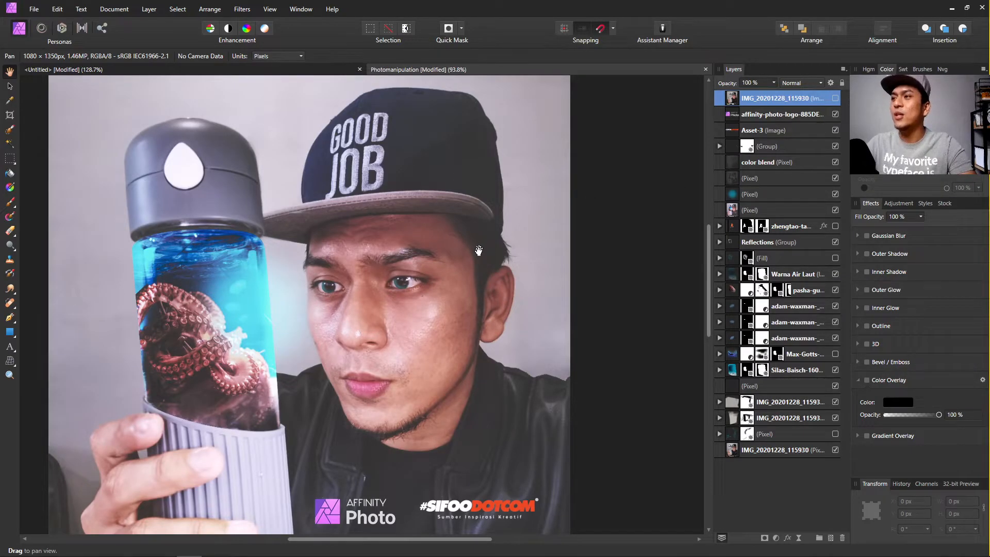
pyautogui.scroll(5, 478, 251)
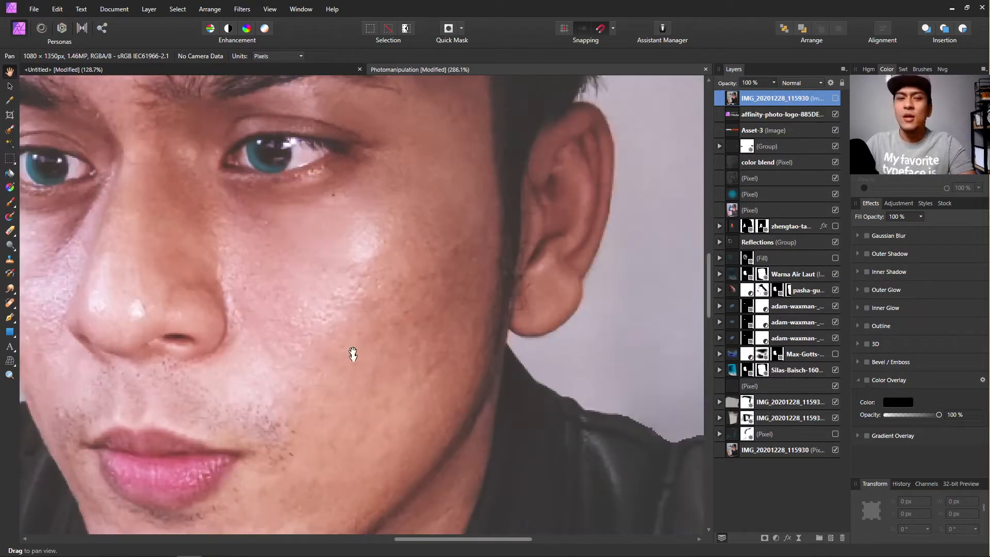
pyautogui.scroll(-1, 348, 322)
pyautogui.scroll(-3, 371, 309)
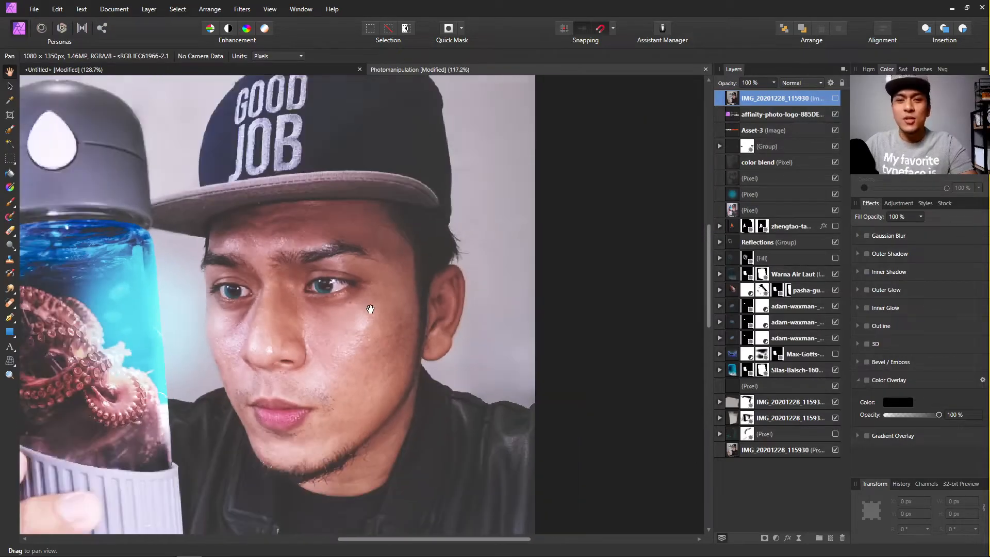
pyautogui.scroll(-2, 340, 315)
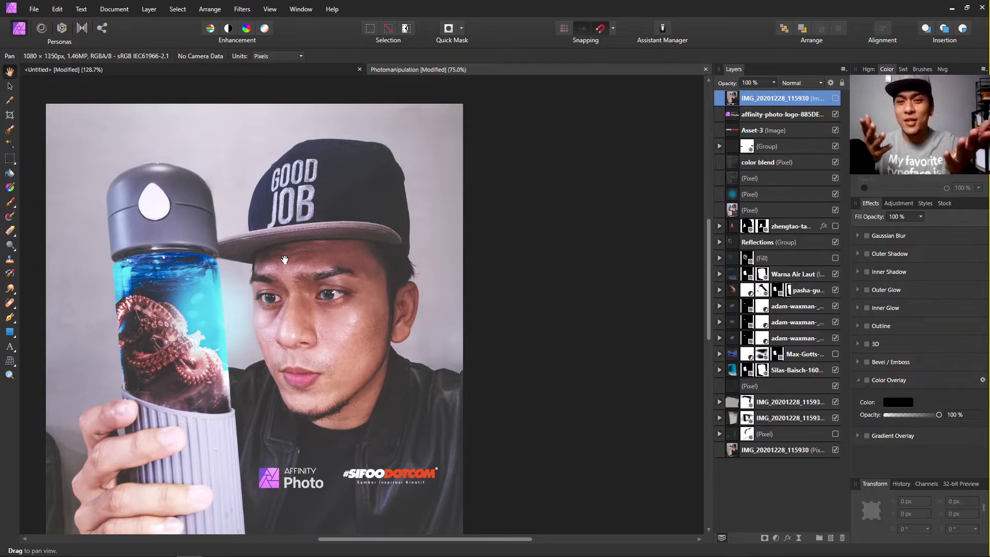
pyautogui.scroll(5, 320, 347)
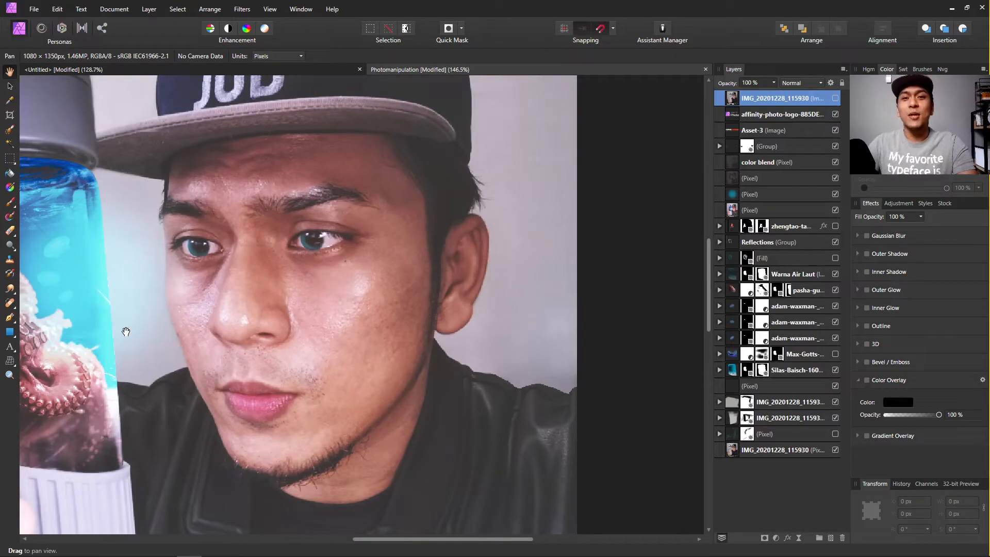
pyautogui.scroll(3, 192, 318)
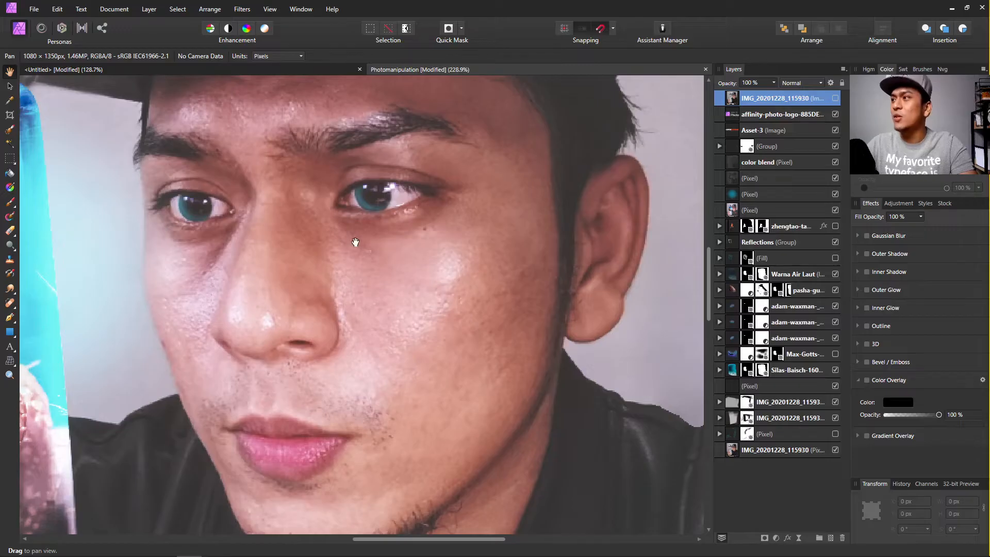
pyautogui.scroll(-4, 442, 264)
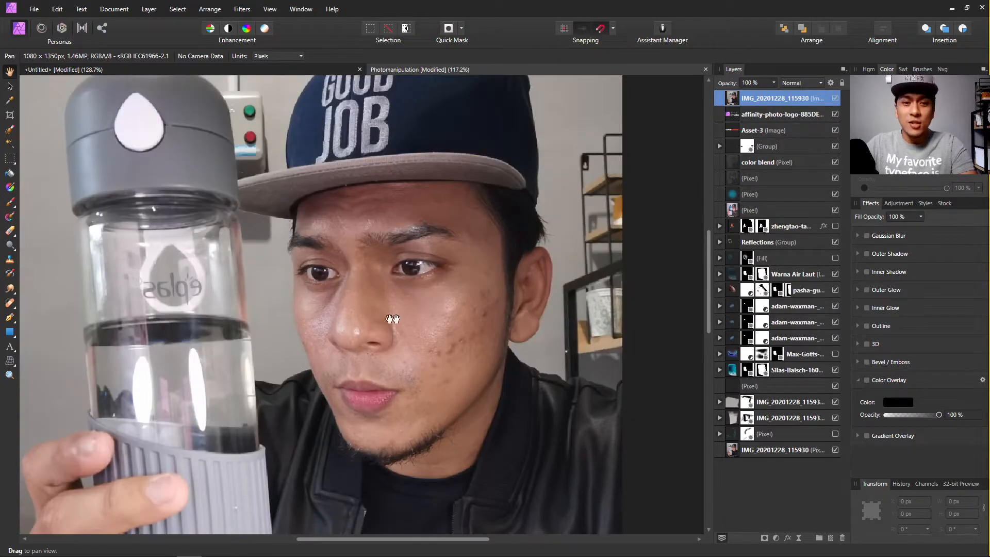
# Examine the skin, cap, hair edge and background shelf in the original, unedited photo.
pyautogui.scroll(1, 469, 311)
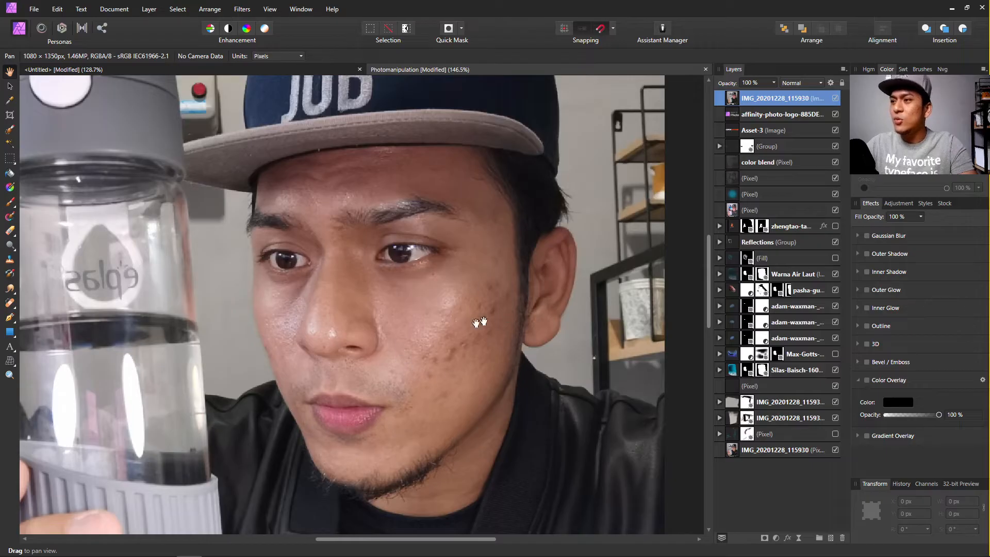
pyautogui.scroll(-1, 442, 321)
pyautogui.scroll(-2, 428, 331)
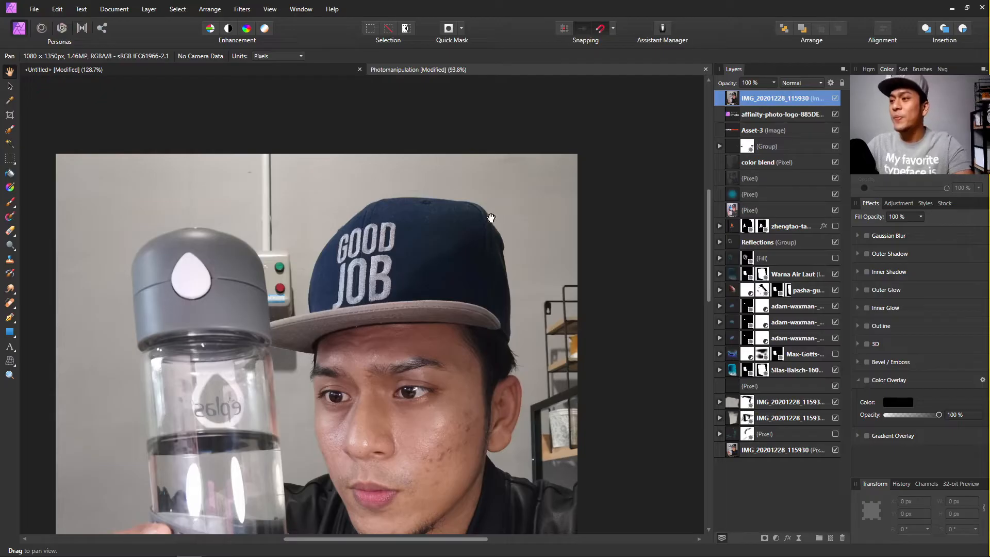
pyautogui.scroll(-3, 448, 227)
pyautogui.scroll(-1, 448, 227)
pyautogui.scroll(2, 633, 238)
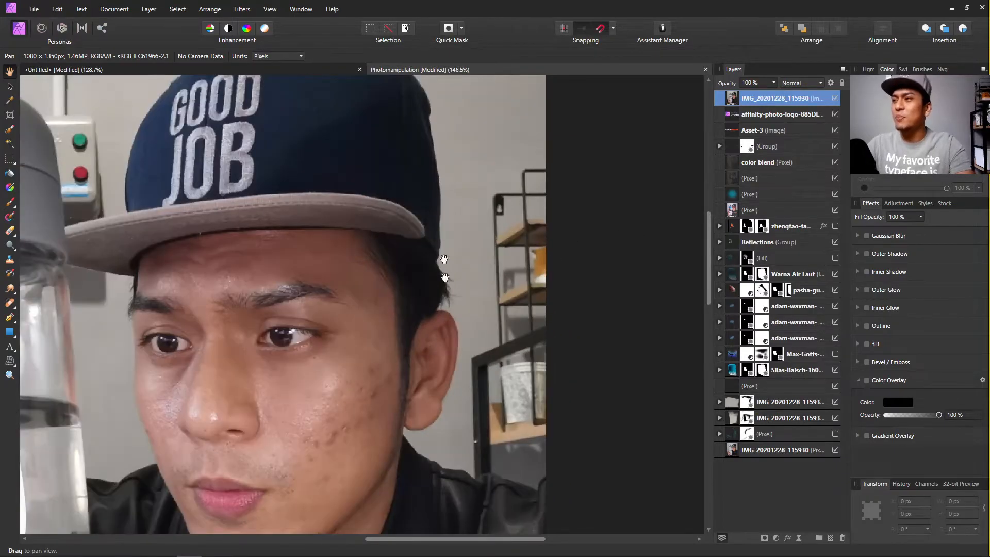
pyautogui.scroll(-2, 510, 266)
# Hide the top IMG_20201228_115930 layer and show it again to compare the whole composite with the original.
pyautogui.click(837, 98)
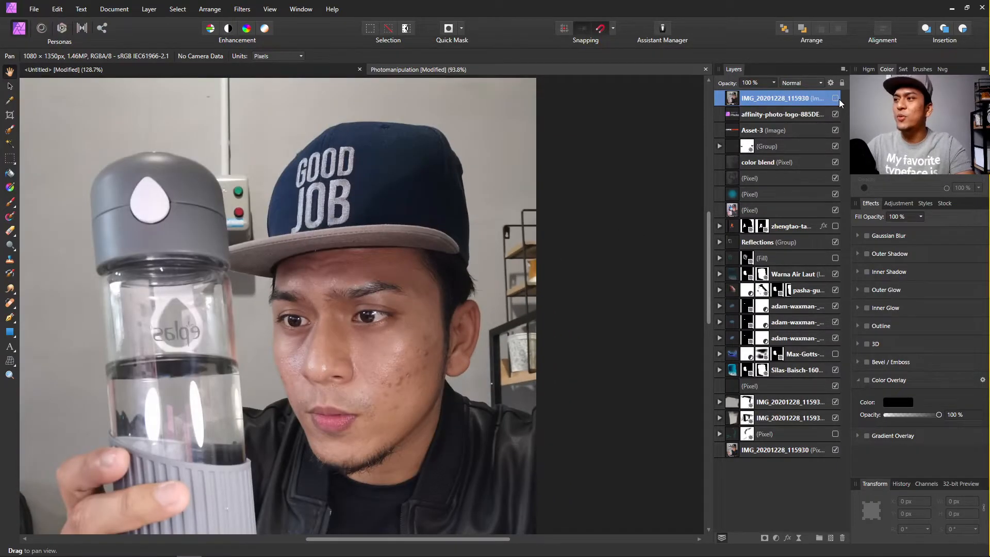
pyautogui.scroll(-2, 83, 394)
pyautogui.scroll(2, 216, 310)
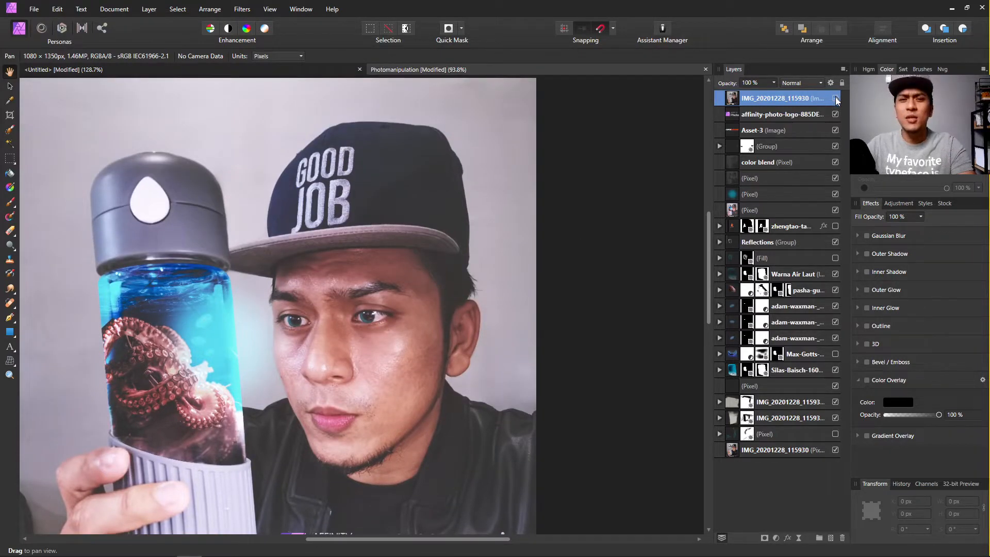
pyautogui.click(835, 99)
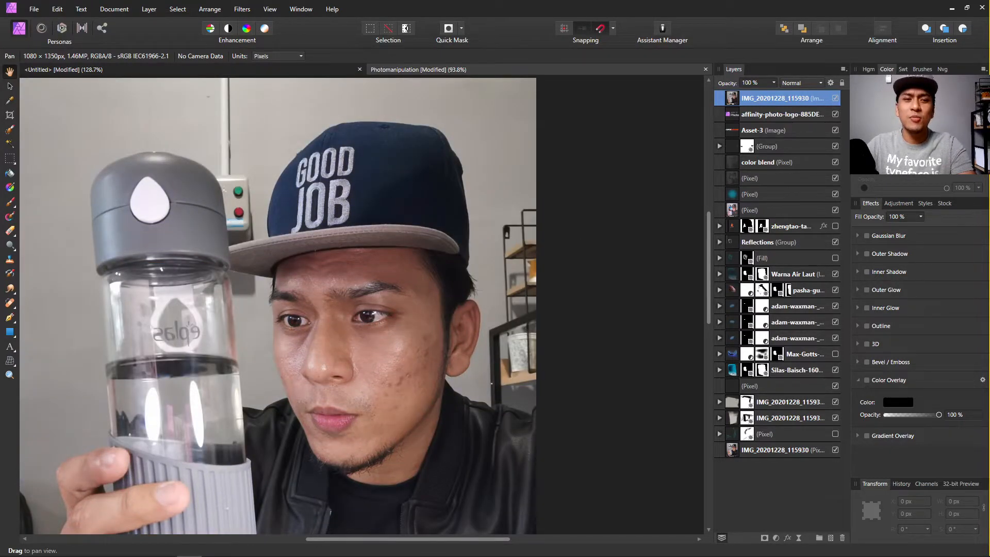
# Toggle the top original photo layer repeatedly to compare the bottle and face before and after, leaving it hidden.
pyautogui.scroll(2, 165, 307)
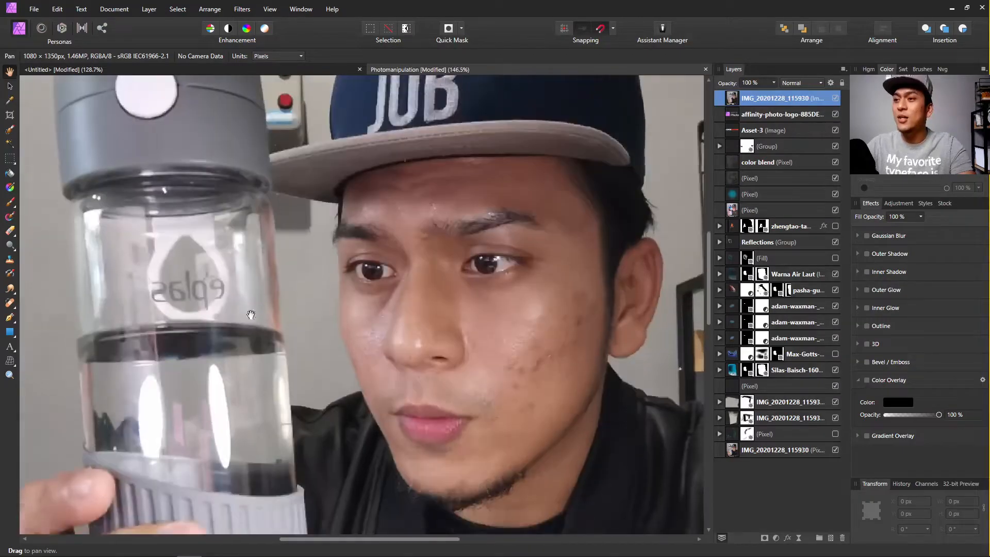
pyautogui.moveTo(166, 311); pyautogui.dragTo(251, 284)
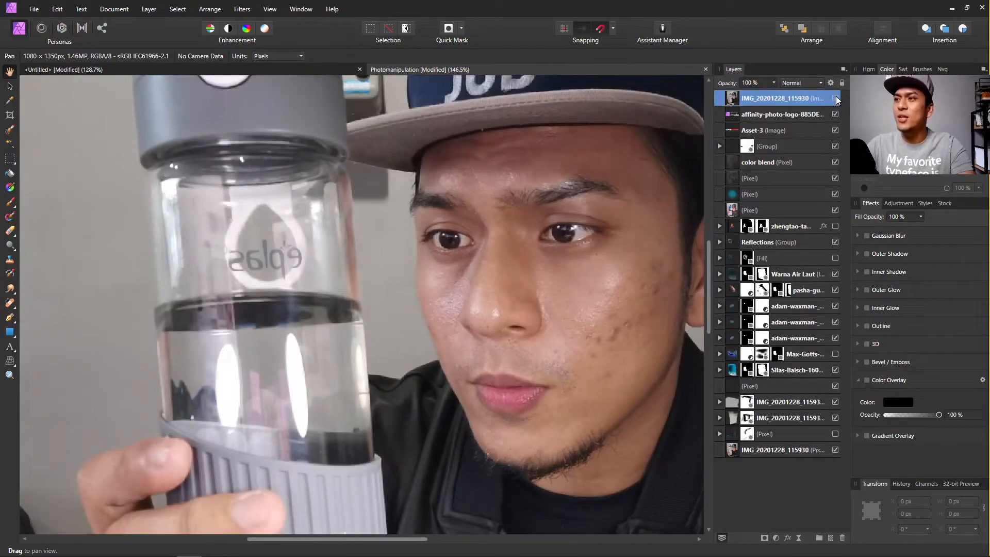
pyautogui.click(835, 98)
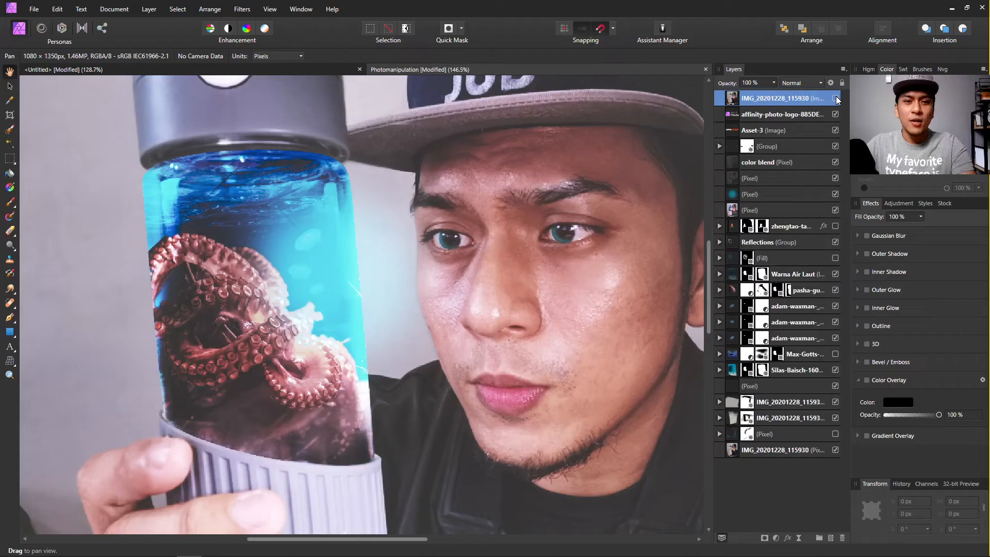
pyautogui.click(835, 98)
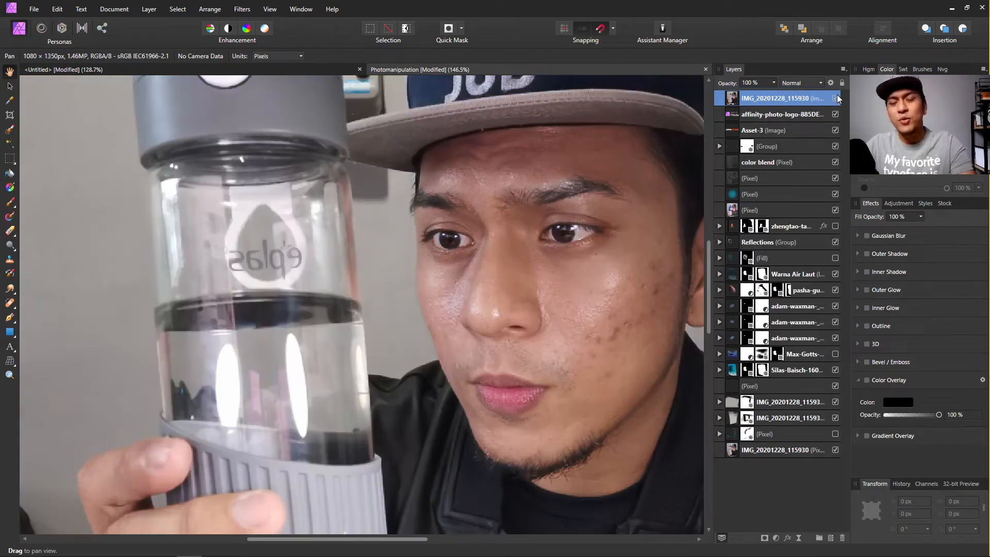
pyautogui.click(836, 99)
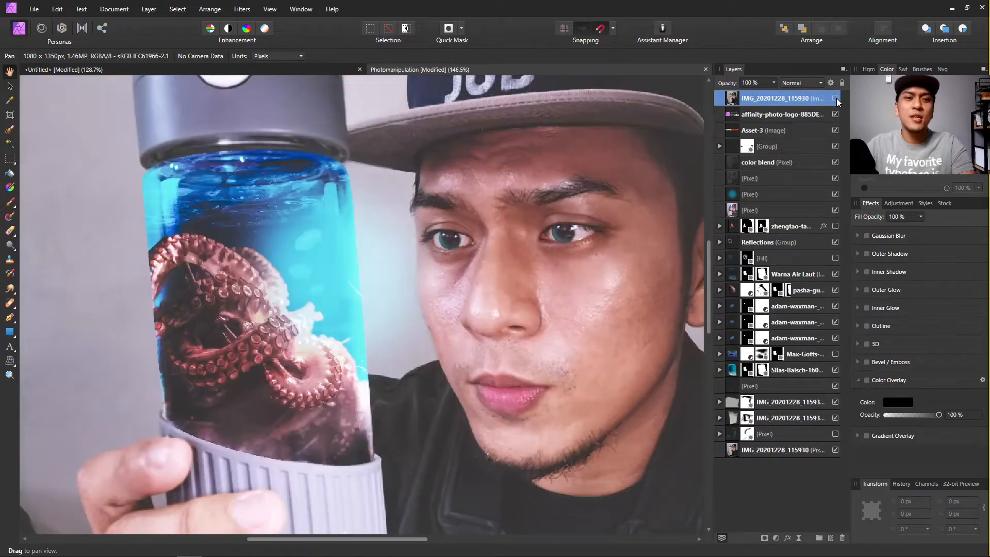
pyautogui.click(836, 99)
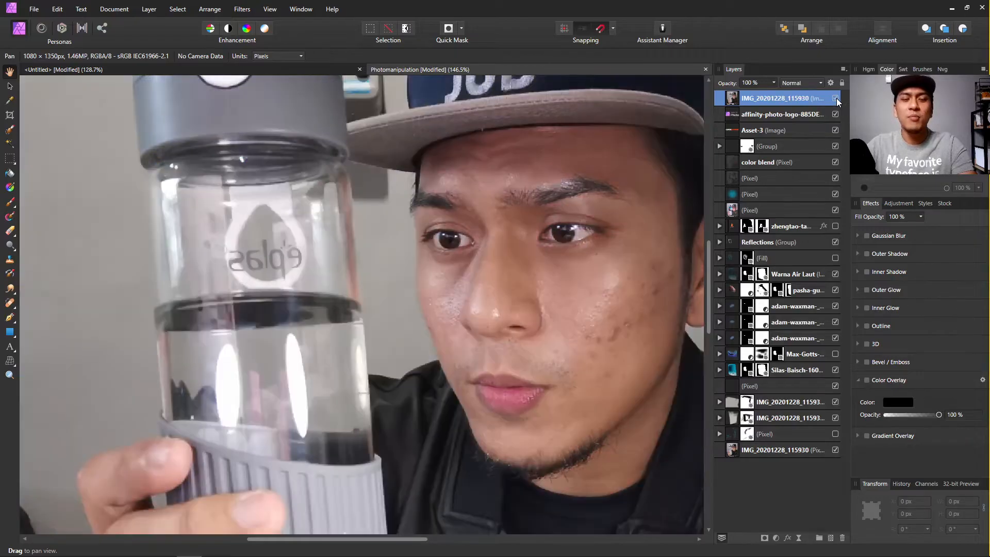
pyautogui.click(836, 98)
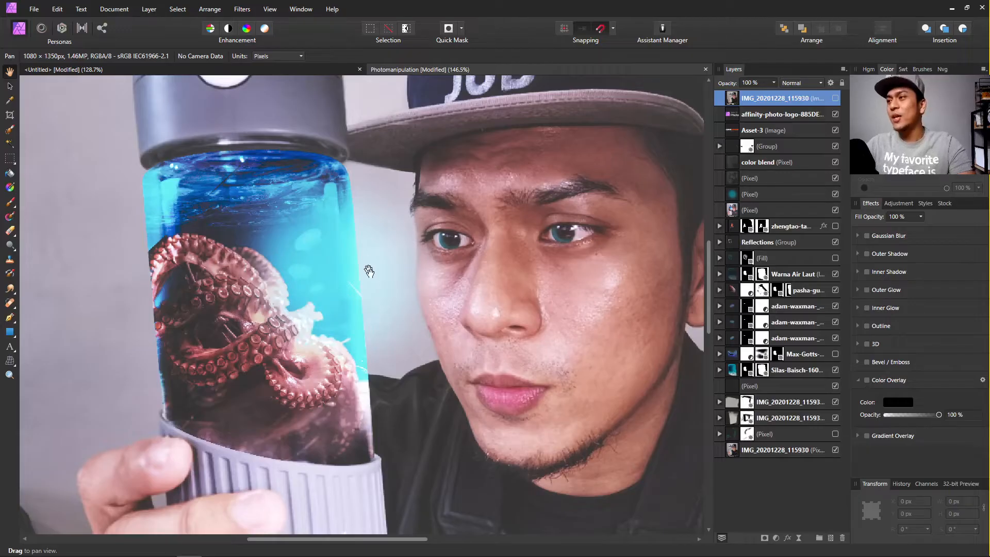
pyautogui.scroll(-2, 367, 270)
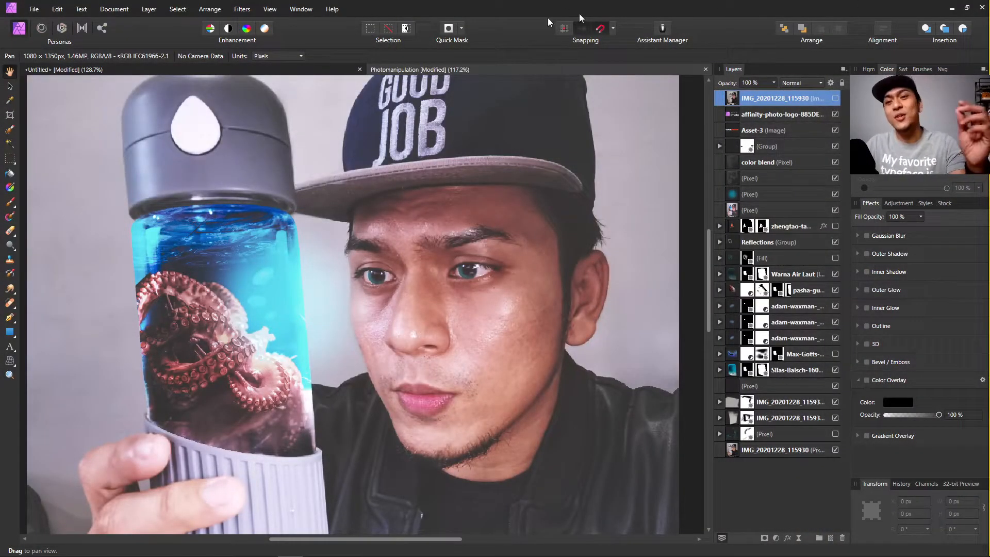
# Create a new document from the Social Media Portrait Post web preset at 1080 x 1350 px and 144 DPI.
pyautogui.click(34, 8)
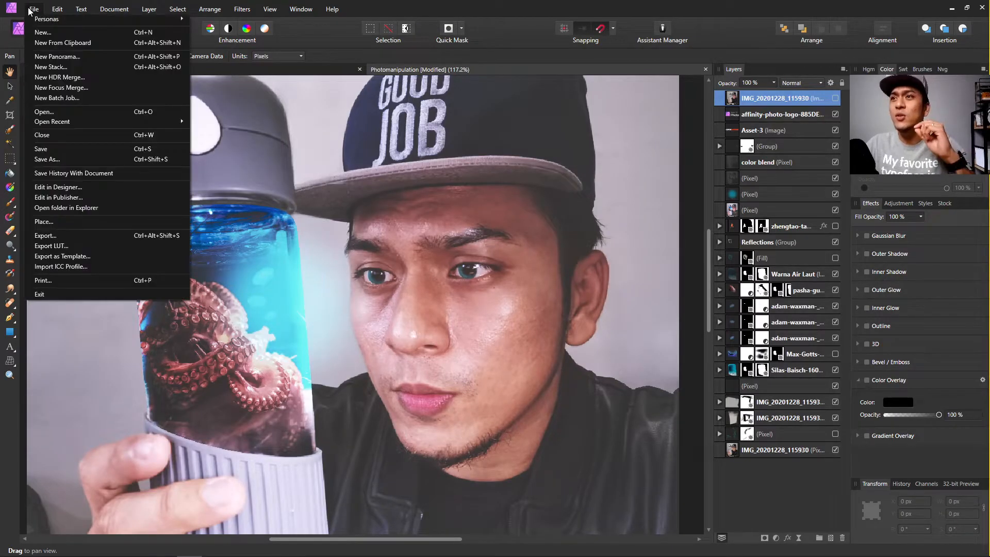
pyautogui.click(41, 32)
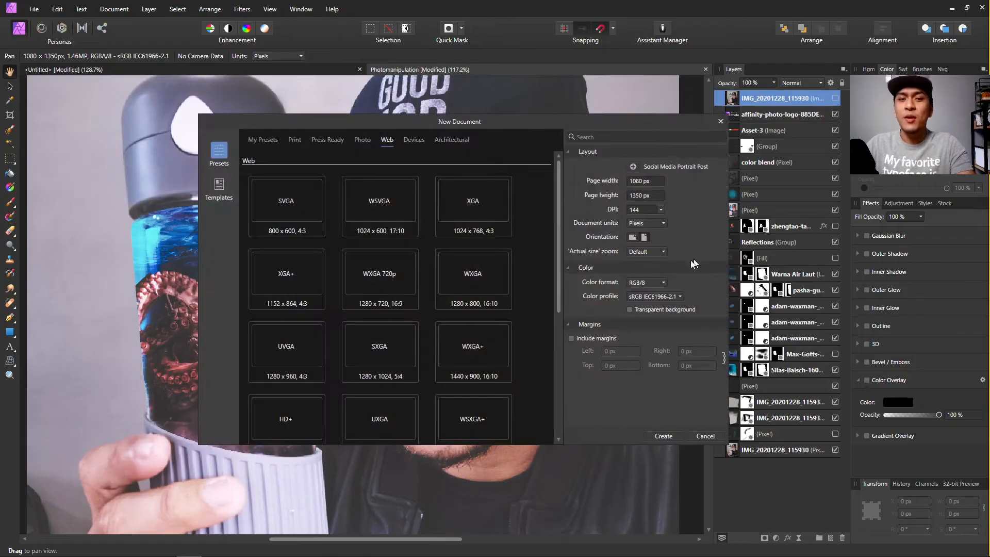
pyautogui.moveTo(429, 148); pyautogui.dragTo(482, 138)
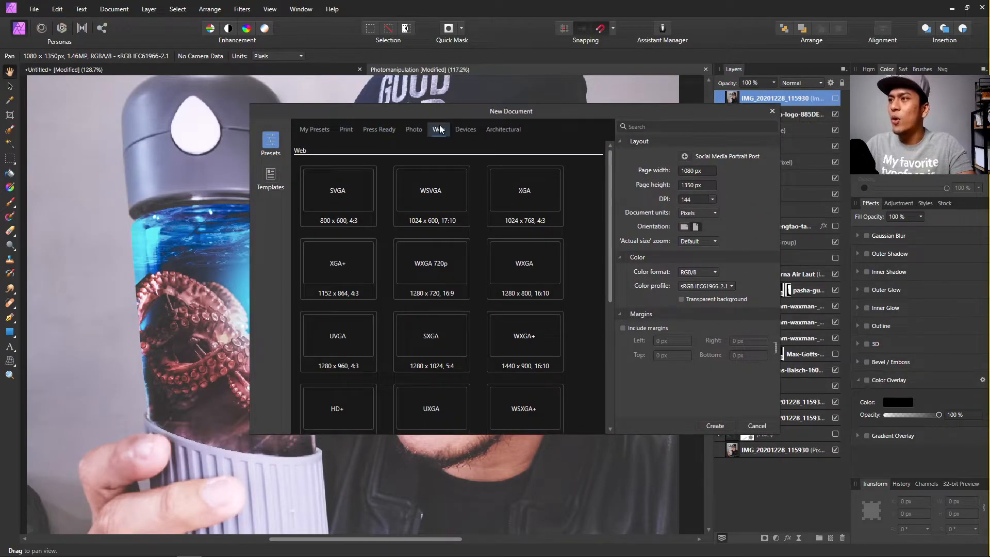
pyautogui.moveTo(617, 180); pyautogui.dragTo(614, 314)
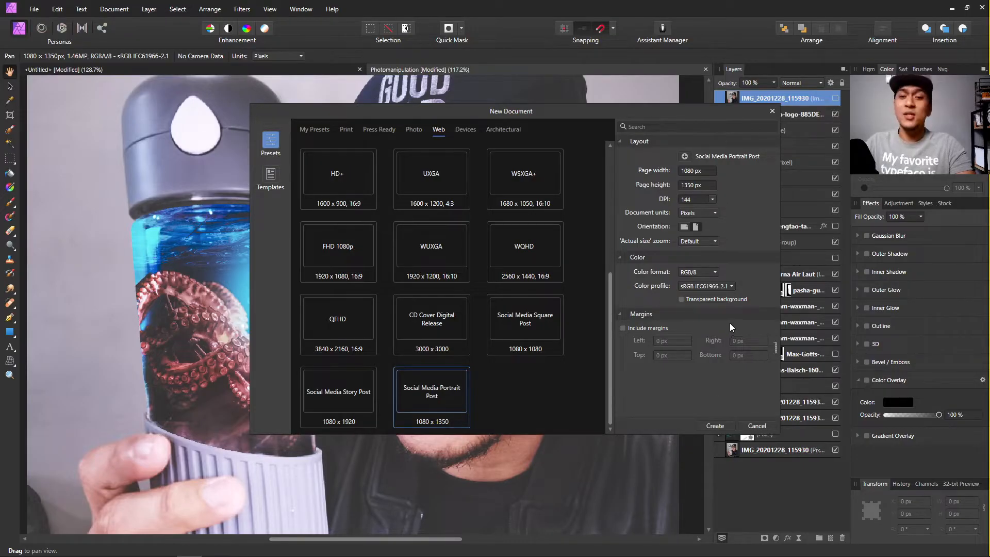
pyautogui.click(711, 424)
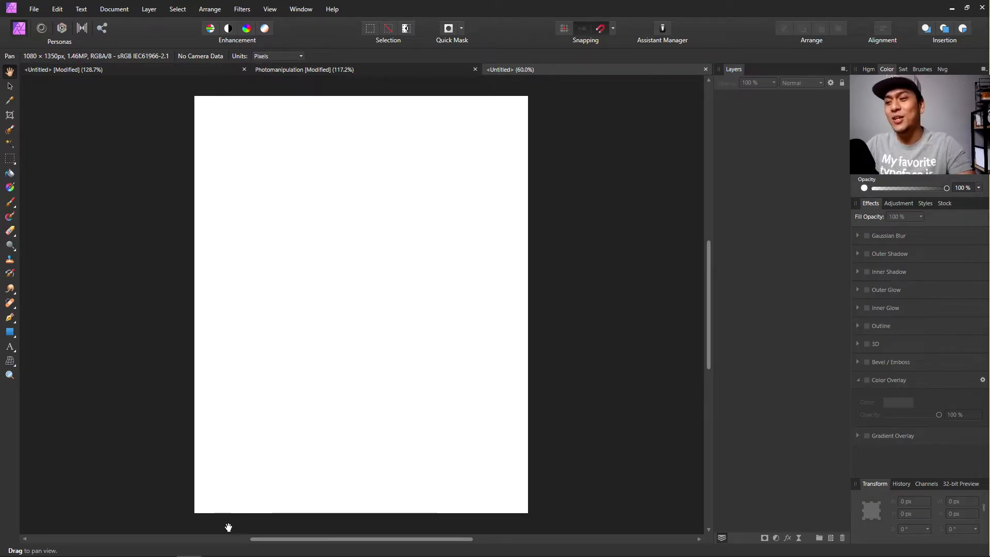
# Place the Photomanipulation image from the Photomanipulation folder so it fills the 1080 x 1350 px page.
pyautogui.moveTo(90, 551)
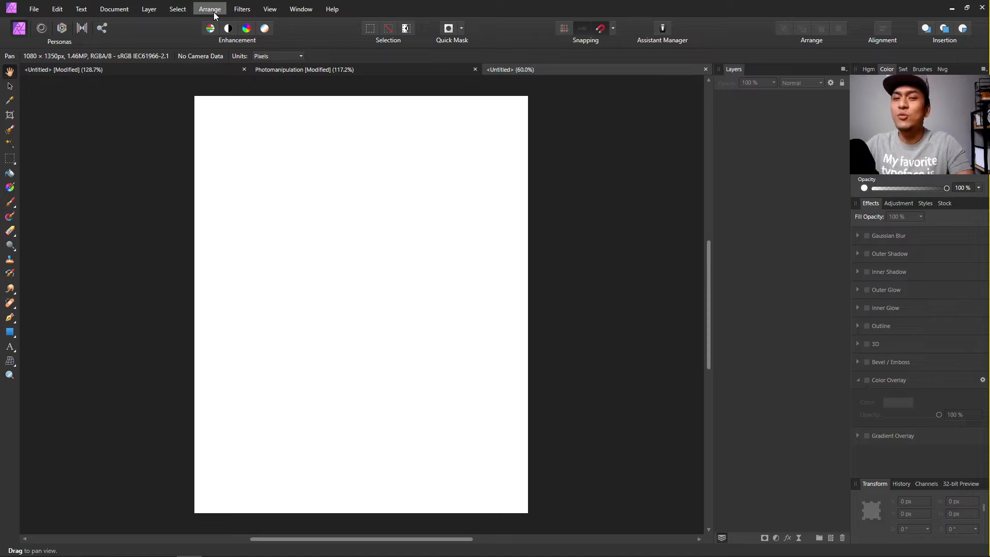
pyautogui.click(39, 11)
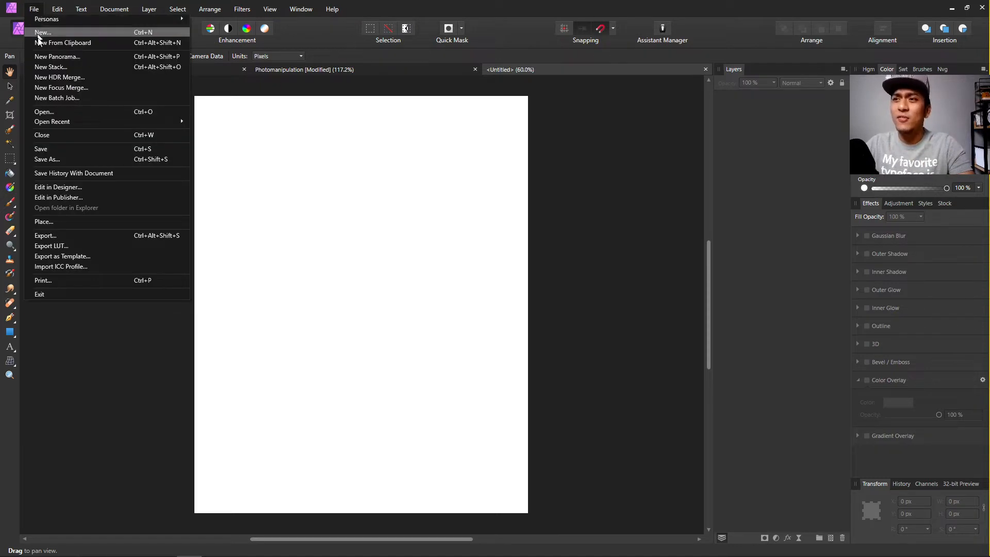
pyautogui.click(43, 222)
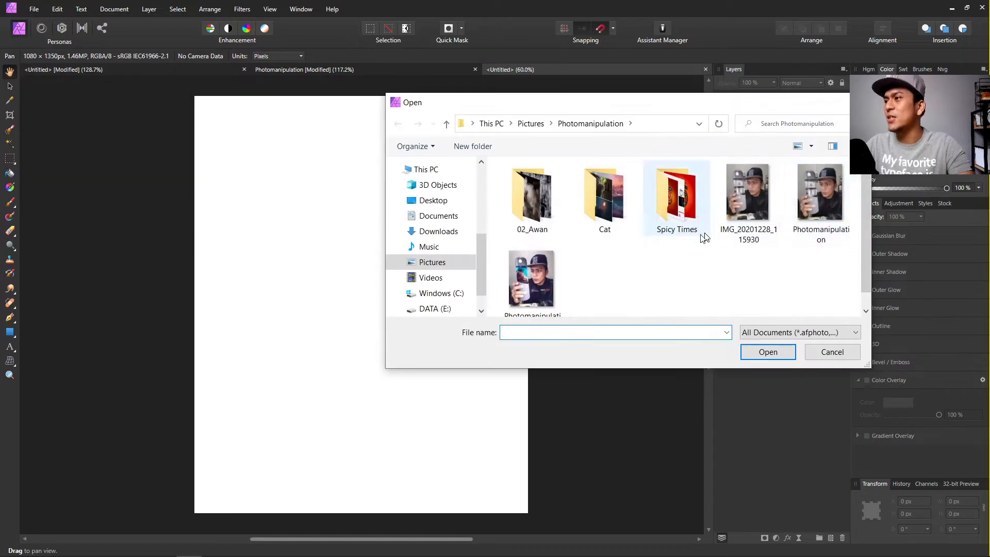
pyautogui.click(820, 201)
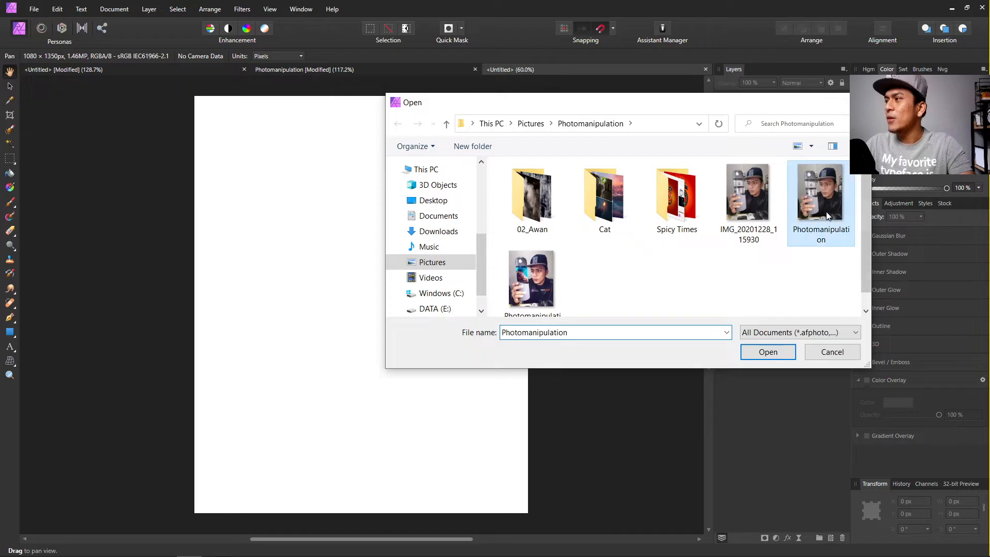
pyautogui.click(767, 352)
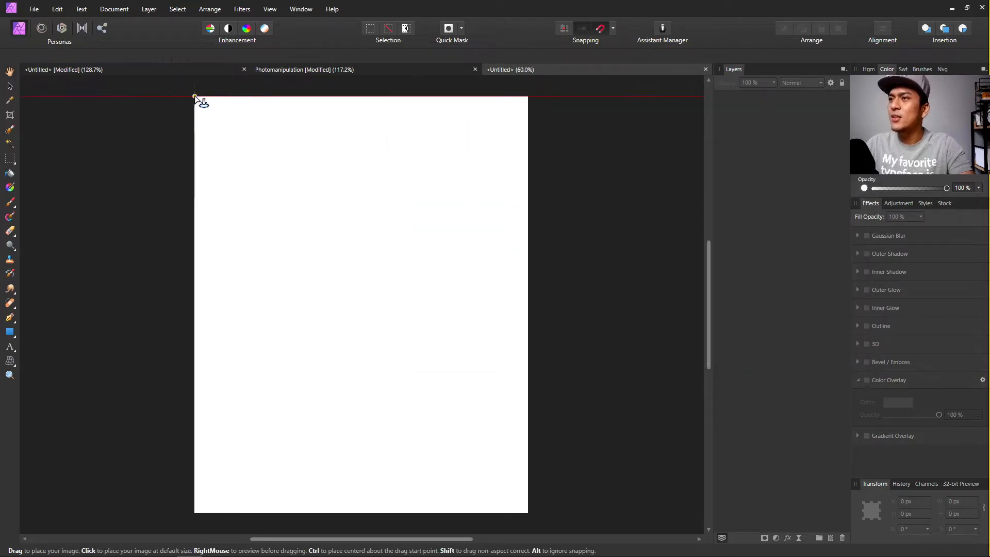
pyautogui.moveTo(194, 97); pyautogui.dragTo(599, 458)
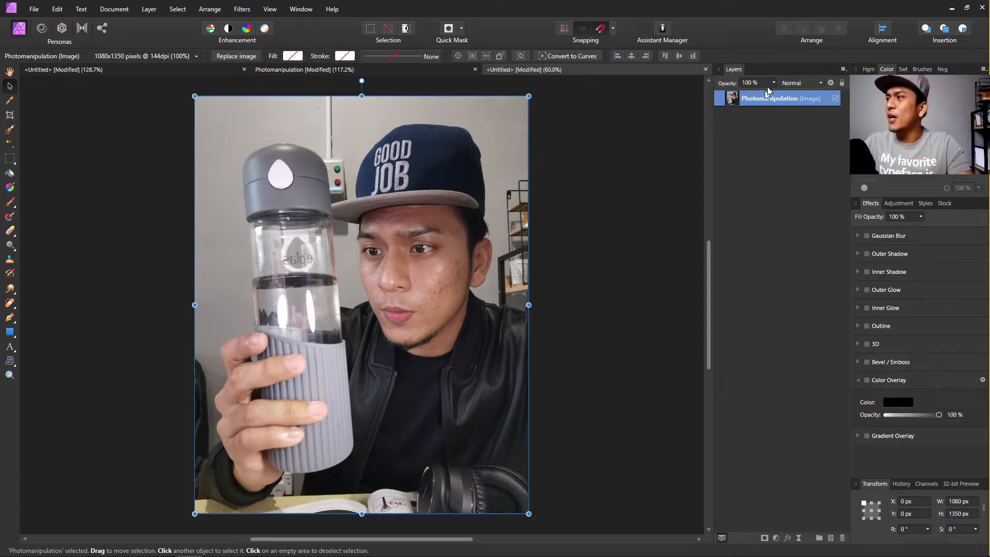
# Try moving the placed photo across the page, and undo the move.
pyautogui.click(586, 168)
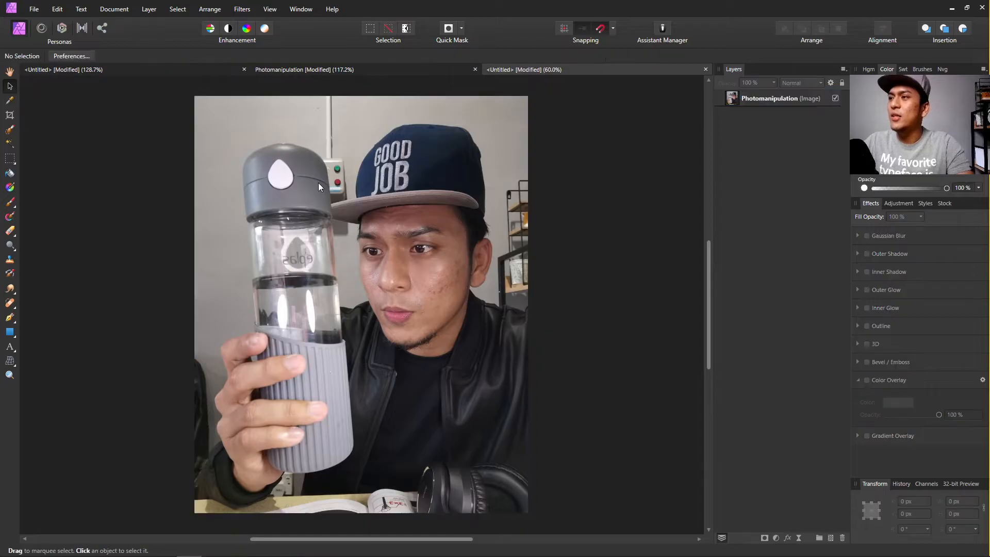
pyautogui.moveTo(318, 187); pyautogui.dragTo(408, 163)
pyautogui.hotkey('ctrl', 'z')
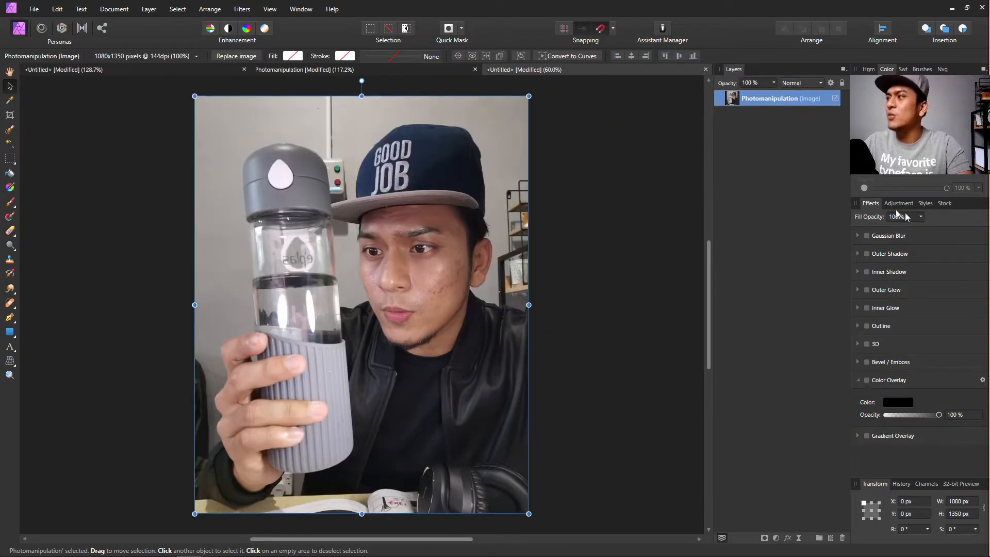
# Try docking the Layers panel beside the Effects and Adjustment panels, and return it to its own column.
pyautogui.moveTo(897, 214); pyautogui.dragTo(905, 216)
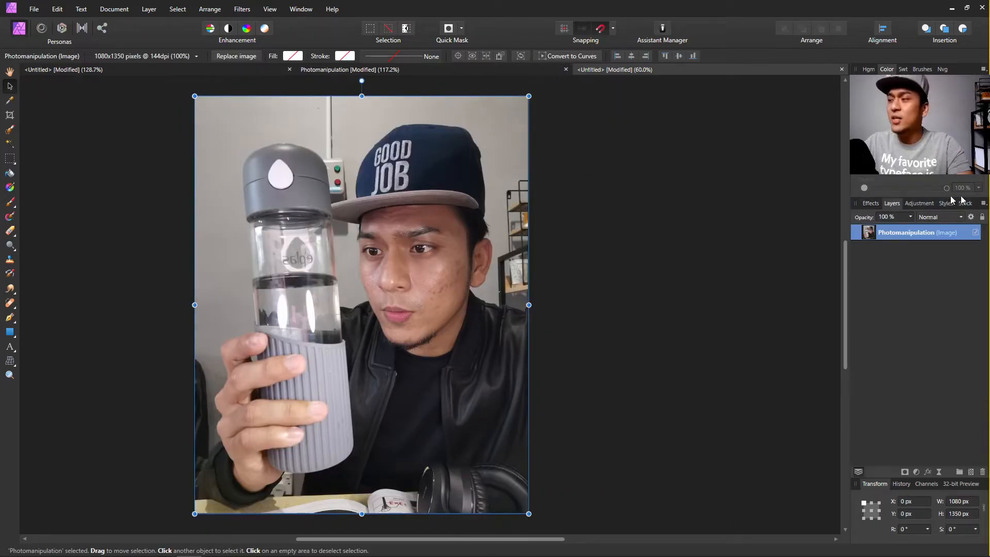
pyautogui.moveTo(892, 203); pyautogui.dragTo(846, 120)
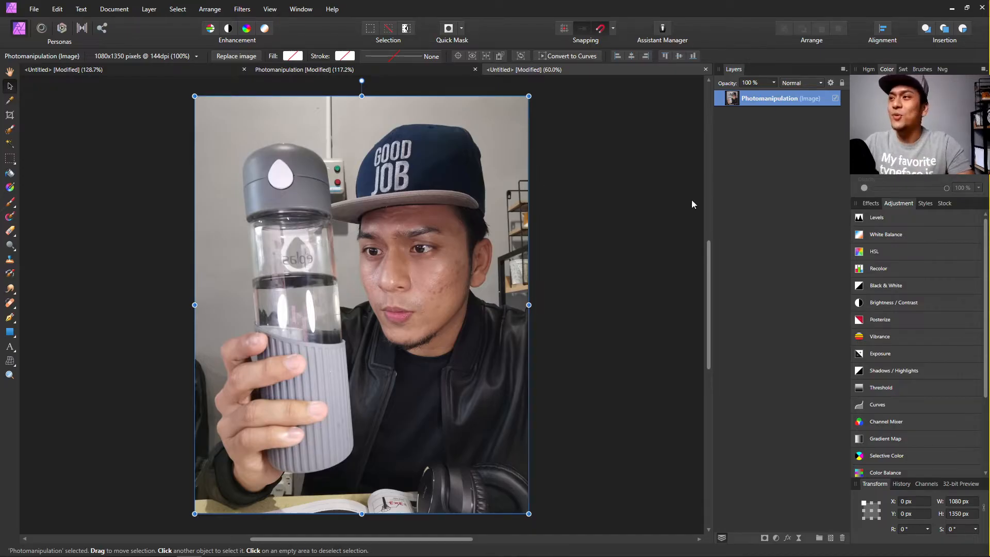
# Duplicate the Photomanipulation image layer and hide the lower copy as an untouched backup.
pyautogui.click(656, 205)
pyautogui.click(745, 98)
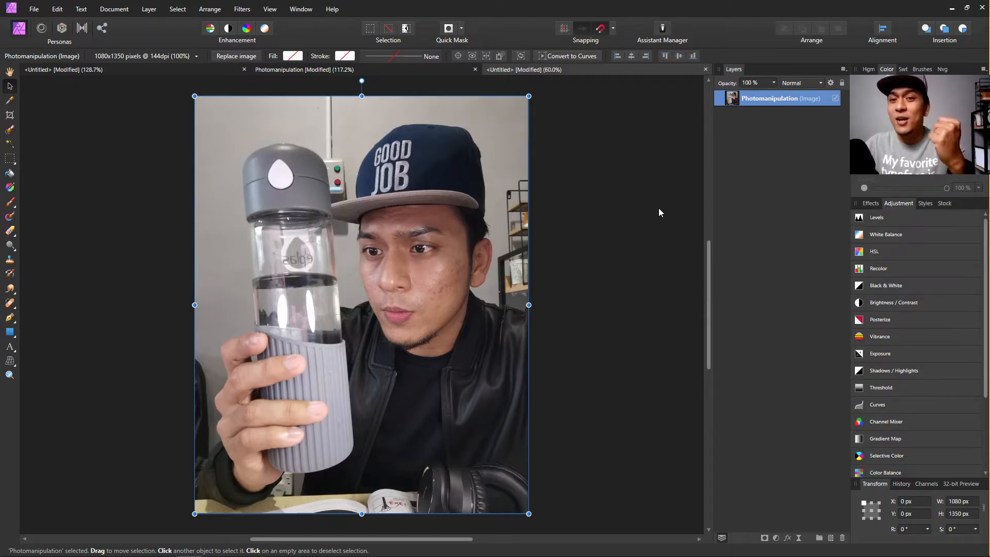
pyautogui.rightClick(762, 99)
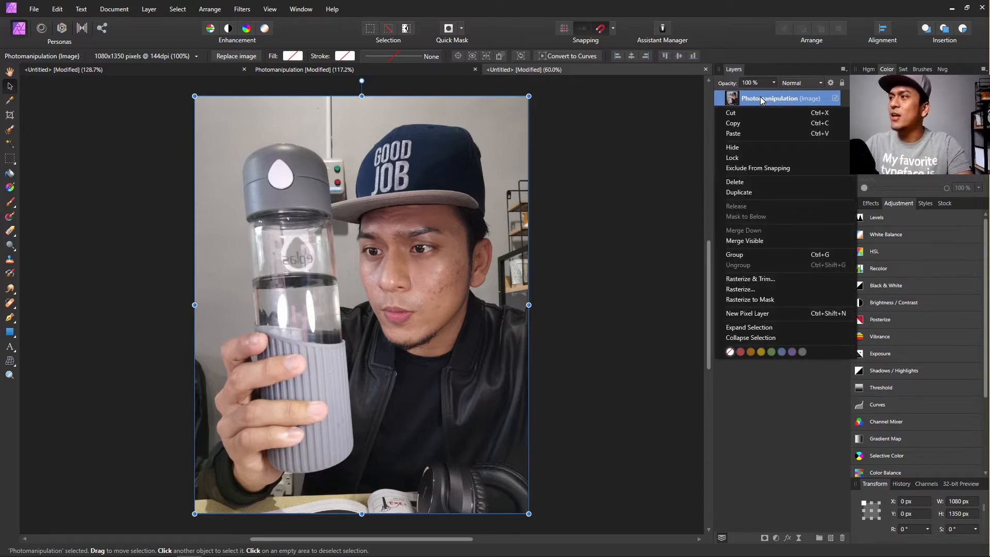
pyautogui.click(756, 189)
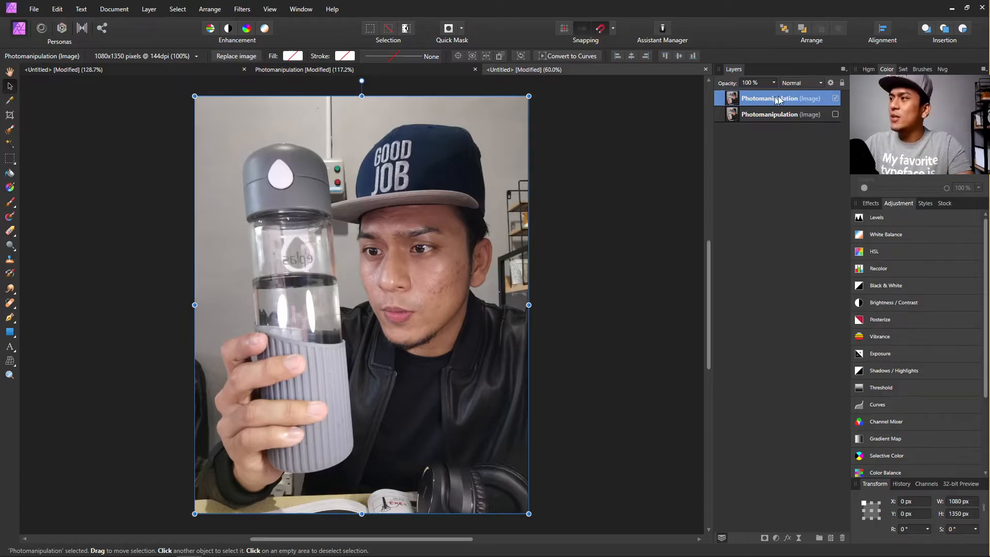
# Try healing the acne marks on the cheek with the Healing Brush Tool directly on the top image layer.
pyautogui.scroll(5, 445, 246)
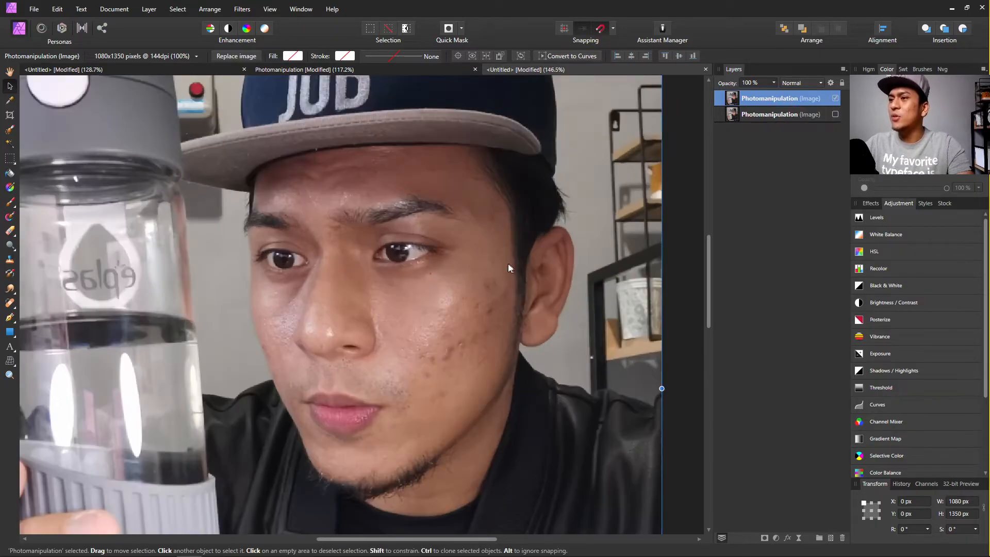
pyautogui.scroll(3, 484, 243)
pyautogui.scroll(-1, 505, 243)
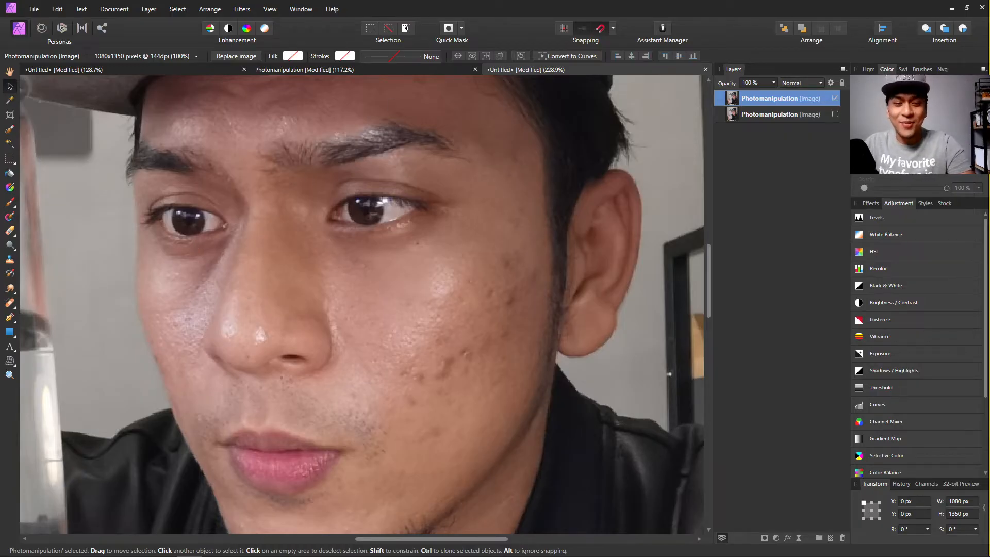
pyautogui.scroll(-2, 469, 312)
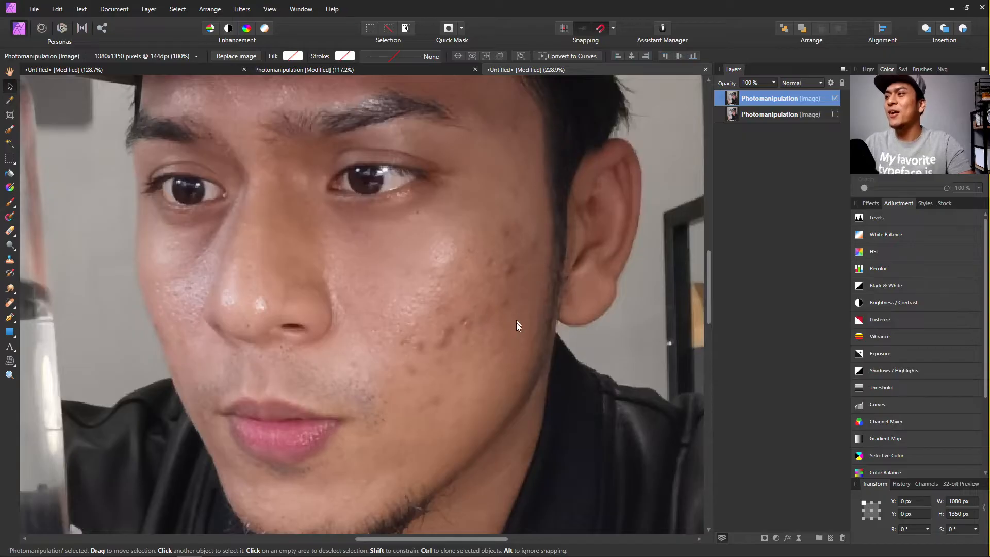
pyautogui.scroll(2, 517, 324)
pyautogui.scroll(-3, 478, 342)
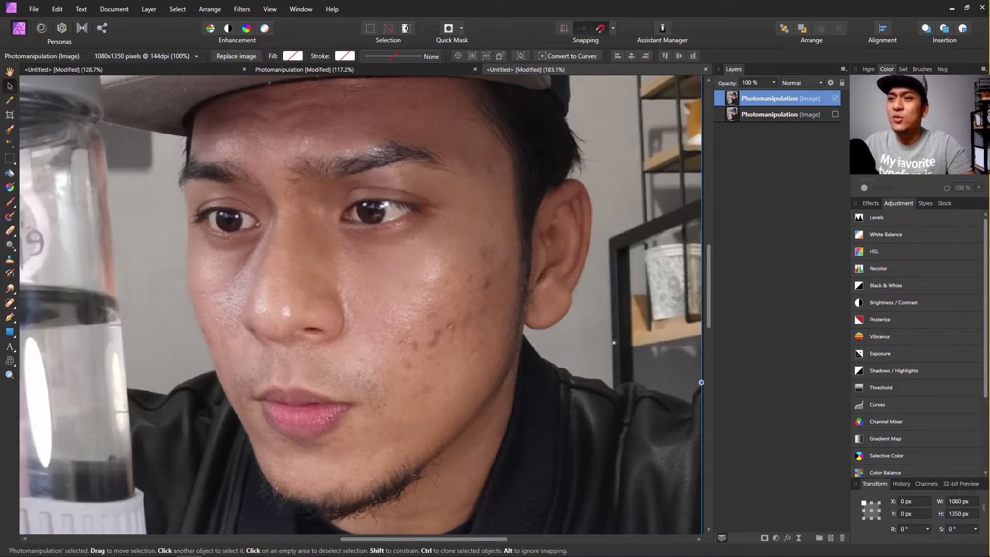
pyautogui.click(11, 303)
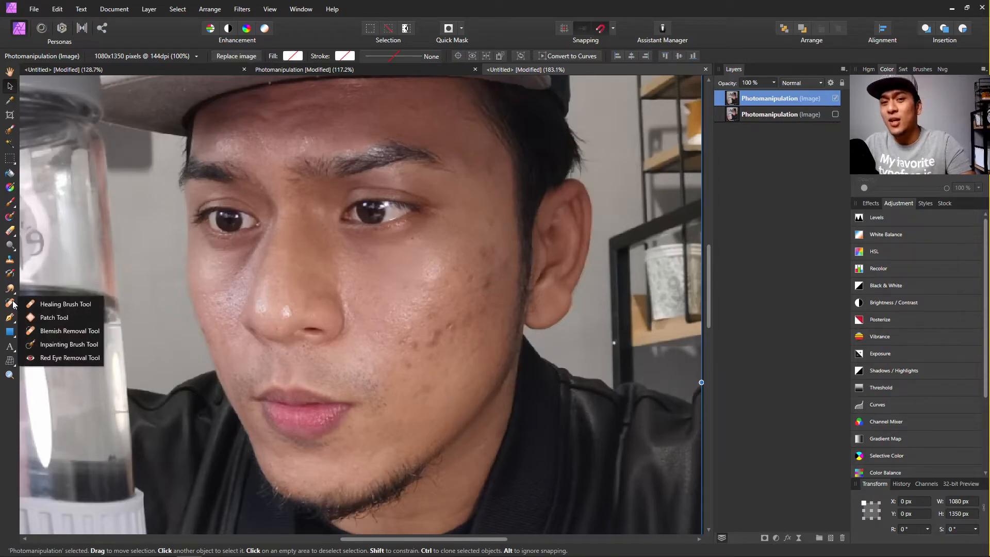
pyautogui.click(44, 304)
pyautogui.scroll(5, 411, 343)
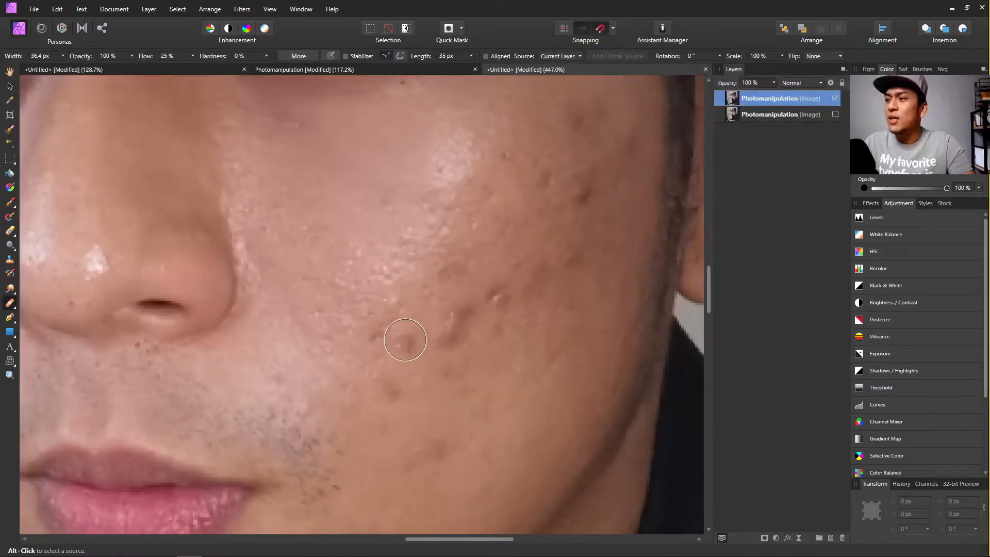
pyautogui.click(405, 340)
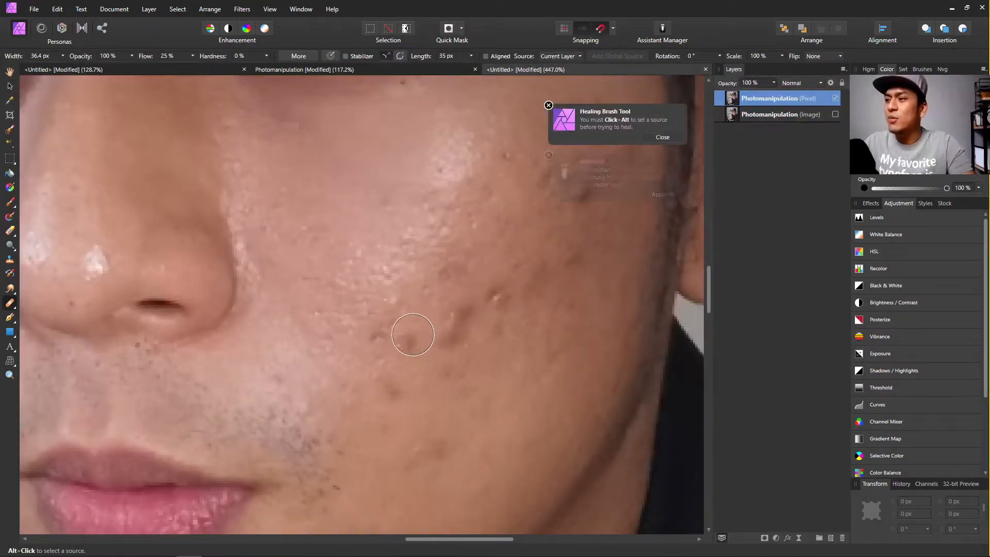
pyautogui.click(460, 310)
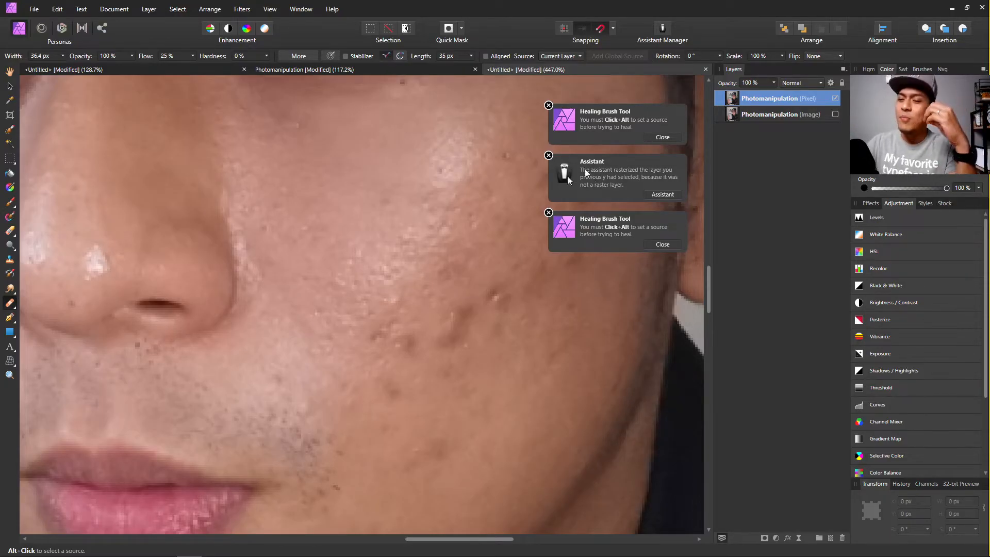
# Undo the automatic rasterization of the top Photomanipulation layer.
pyautogui.rightClick(775, 103)
pyautogui.click(539, 5)
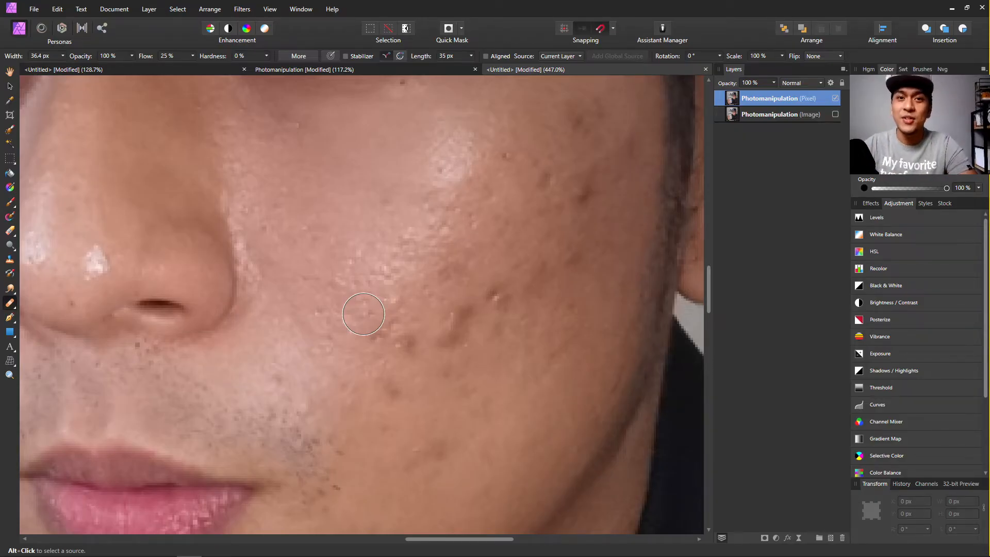
pyautogui.hotkey('ctrl', 'z')
pyautogui.hotkey('ctrl', 'z')
# Hide the lower Photomanipulation layer and rasterize the top one into a pixel layer.
pyautogui.rightClick(807, 102)
pyautogui.click(807, 102)
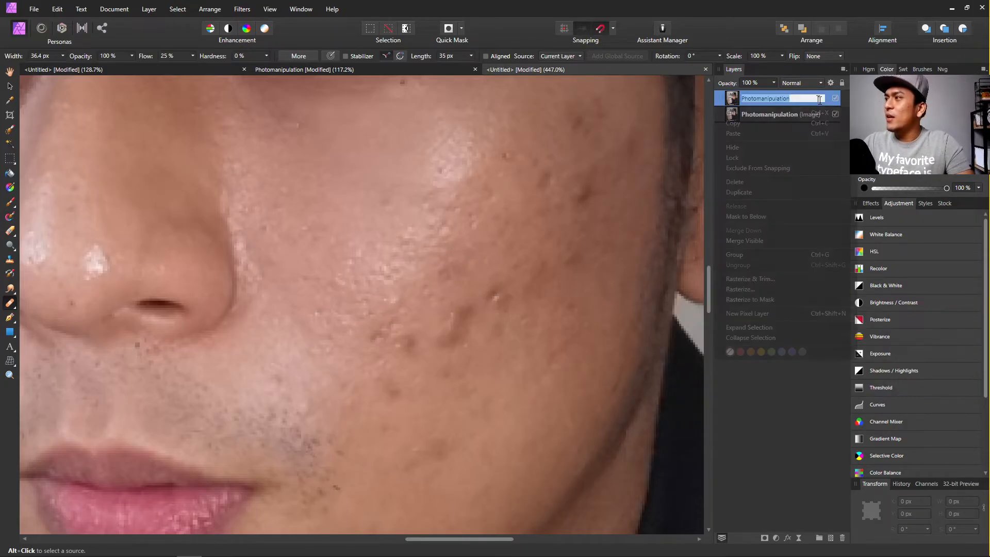
pyautogui.click(835, 114)
pyautogui.rightClick(799, 94)
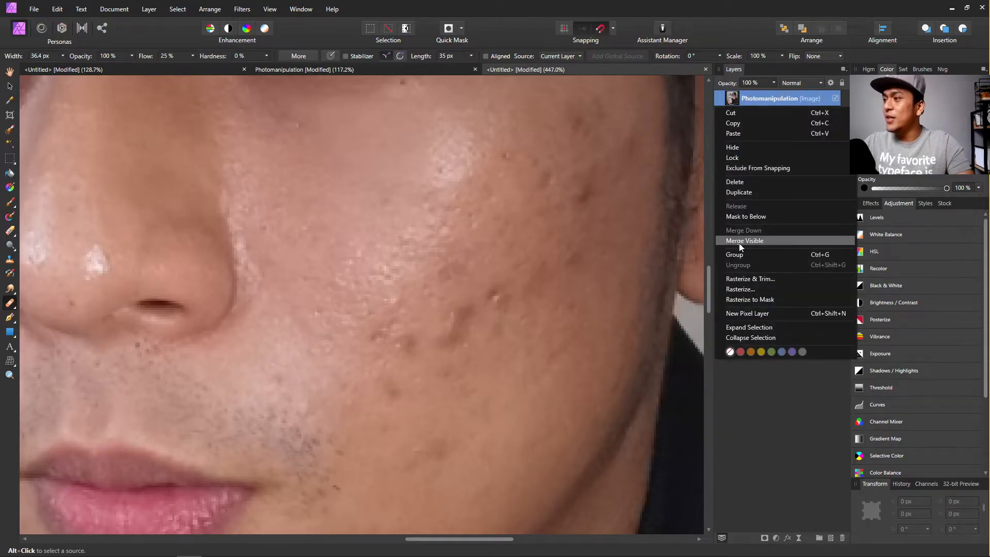
pyautogui.click(748, 287)
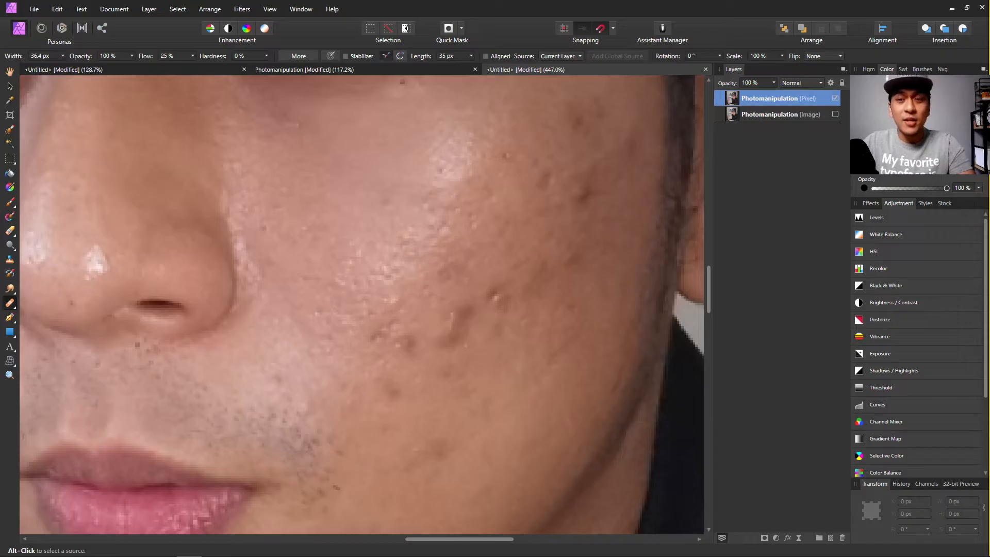
# Activate the Healing Brush Tool and sample clear skin just below the cheek's acne marks as its source.
pyautogui.scroll(-3, 257, 232)
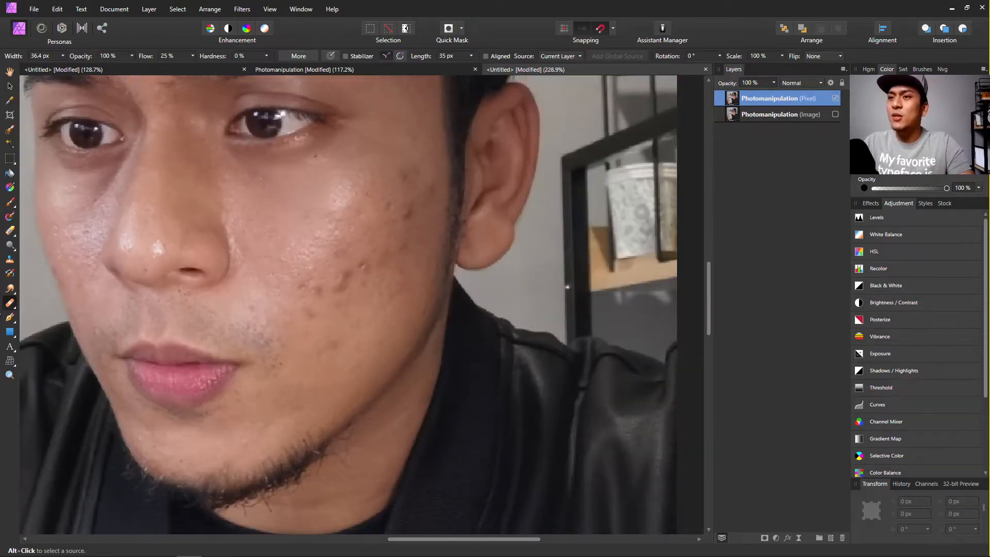
pyautogui.scroll(2, 73, 290)
pyautogui.click(14, 307)
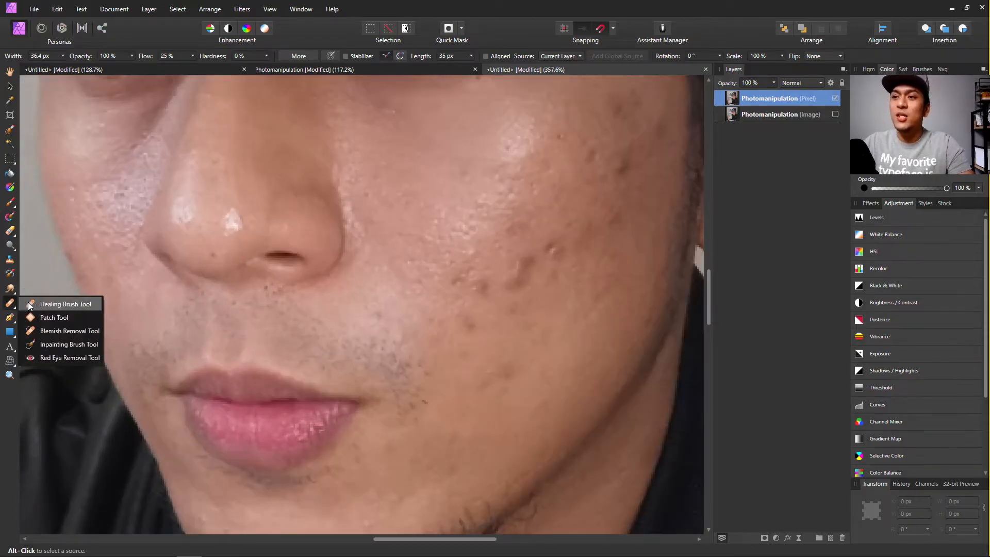
pyautogui.click(38, 305)
pyautogui.scroll(1, 506, 298)
pyautogui.click(469, 282)
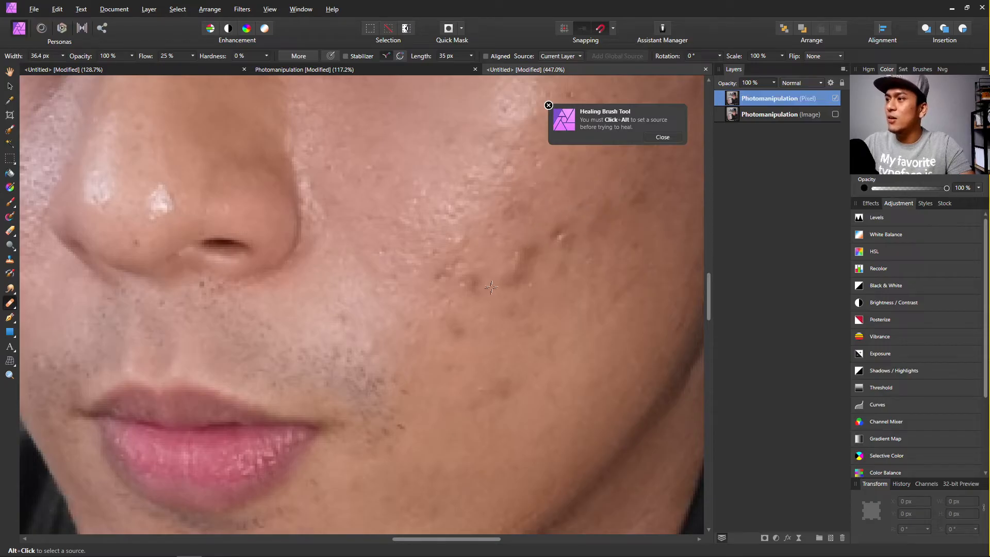
pyautogui.keyDown('alt'); pyautogui.click(449, 369); pyautogui.keyUp('alt')
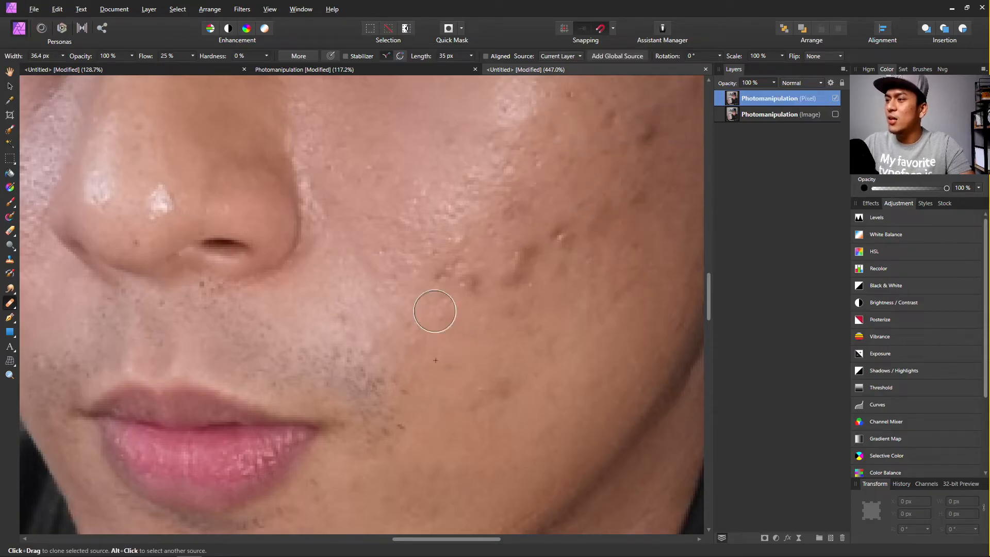
# Try painting over the cheek's acne marks with the Healing Brush, resampling nearby clear skin between strokes.
pyautogui.keyDown('alt'); pyautogui.click(440, 203); pyautogui.keyUp('alt')
pyautogui.moveTo(452, 272)
pyautogui.mouseDown()
pyautogui.moveTo(479, 272)
pyautogui.moveTo(448, 289)
pyautogui.moveTo(457, 285)
pyautogui.moveTo(431, 272)
pyautogui.moveTo(481, 286)
pyautogui.moveTo(520, 254)
pyautogui.moveTo(515, 285)
pyautogui.mouseUp()
pyautogui.keyDown('alt'); pyautogui.click(472, 206); pyautogui.keyUp('alt')
pyautogui.moveTo(546, 214)
pyautogui.mouseDown()
pyautogui.moveTo(538, 269)
pyautogui.moveTo(502, 256)
pyautogui.moveTo(482, 223)
pyautogui.moveTo(501, 245)
pyautogui.mouseUp()
pyautogui.hscroll(3, 515, 216)
pyautogui.keyDown('alt'); pyautogui.click(518, 299); pyautogui.keyUp('alt')
pyautogui.keyDown('alt'); pyautogui.click(359, 380); pyautogui.keyUp('alt')
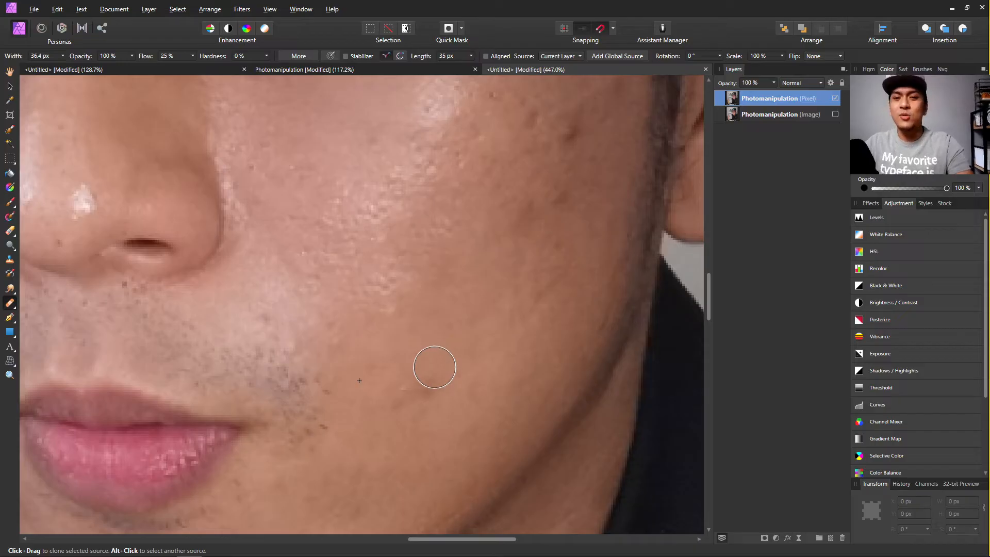
# Undo all the Healing Brush strokes on the cheek.
pyautogui.hotkey('ctrl', 'z')
pyautogui.hotkey('ctrl', 'z')
pyautogui.hotkey('ctrl', 'z')
pyautogui.hotkey('ctrl', 'z')
pyautogui.hotkey('ctrl', 'z')
pyautogui.hotkey('ctrl', 'z')
pyautogui.hotkey('ctrl', 'z')
pyautogui.hotkey('ctrl', 'z')
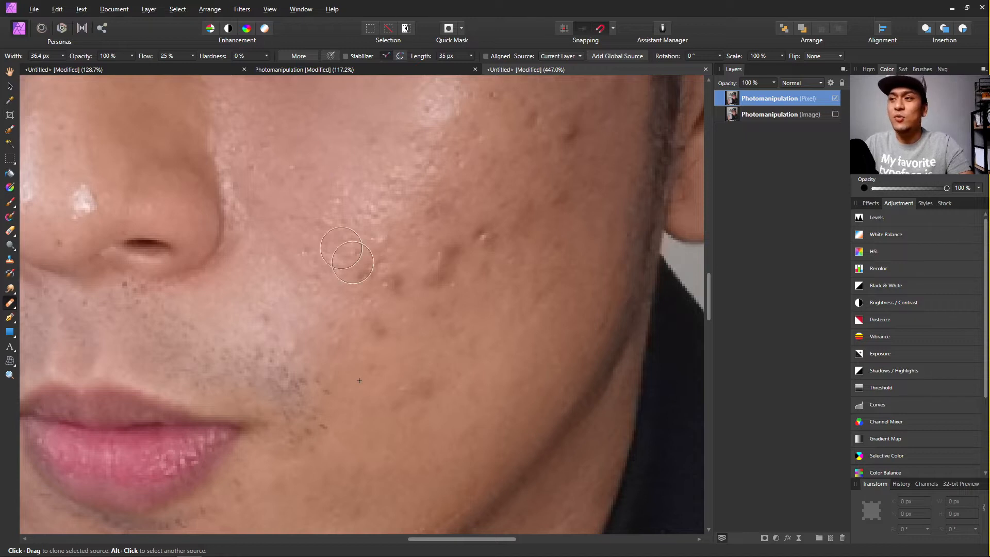
# Switch to the Blemish Removal Tool and set its brush width to 19.4 px.
pyautogui.click(9, 303)
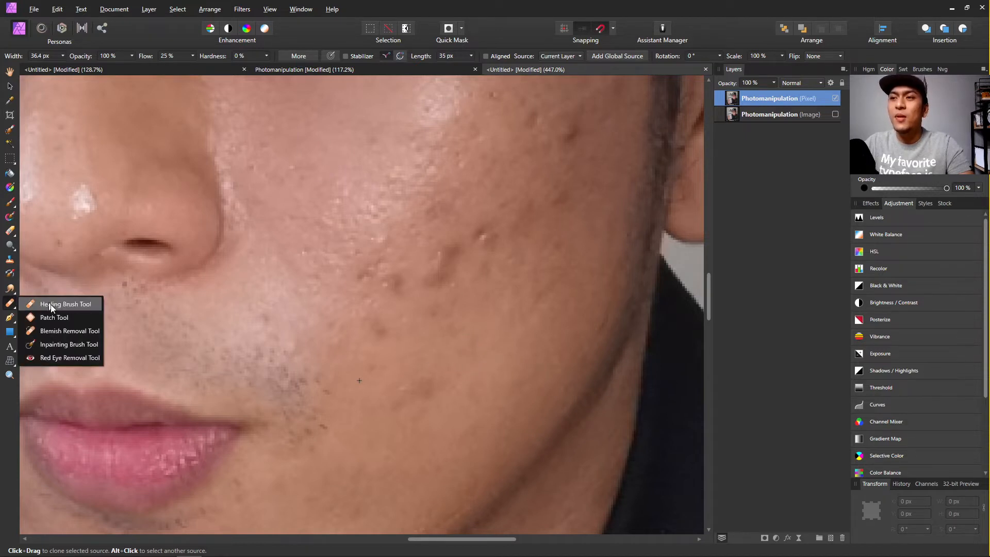
pyautogui.click(63, 330)
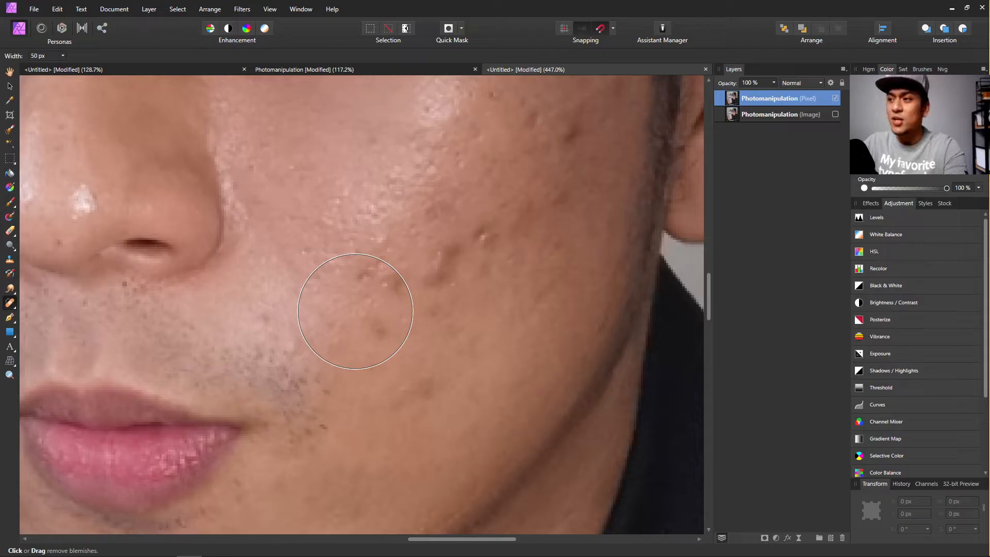
pyautogui.press(']')
pyautogui.press('[')
pyautogui.press('[')
pyautogui.press('[')
pyautogui.press('[')
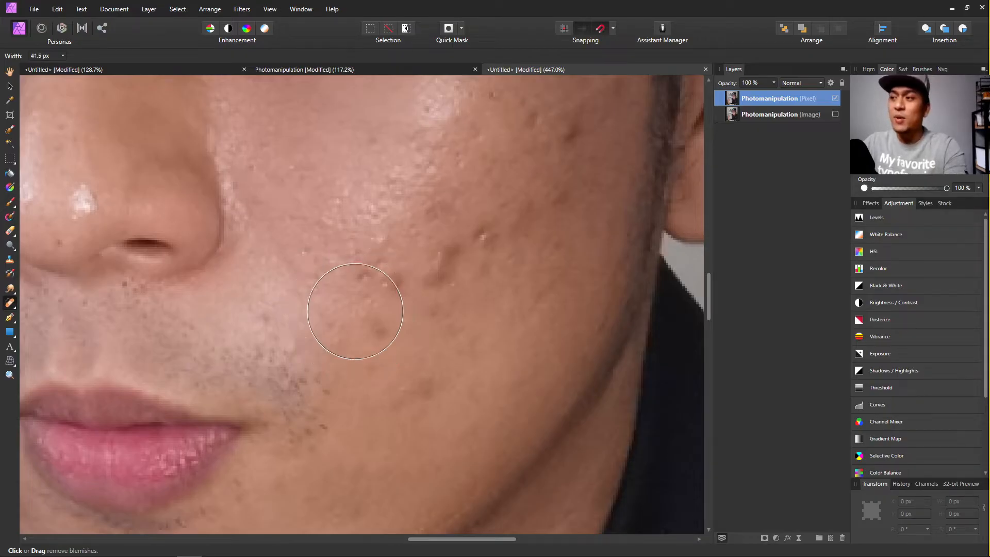
pyautogui.press('[')
pyautogui.press('[')
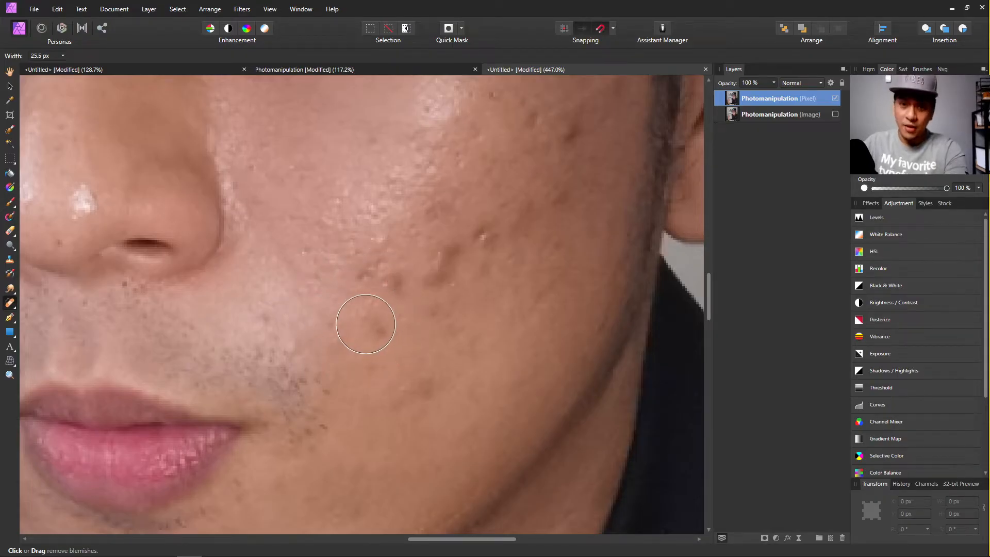
pyautogui.press('[')
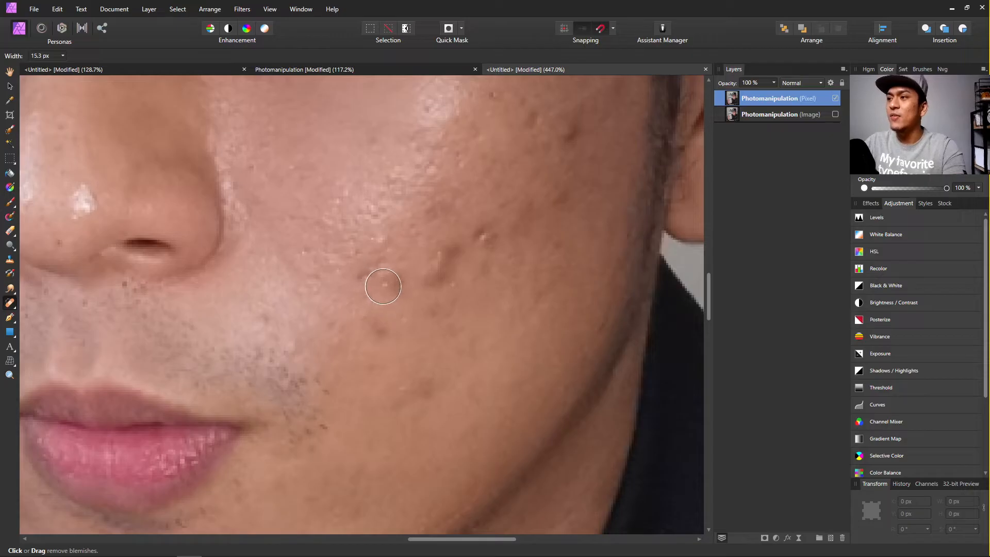
pyautogui.press(']')
pyautogui.press(']')
pyautogui.press(']')
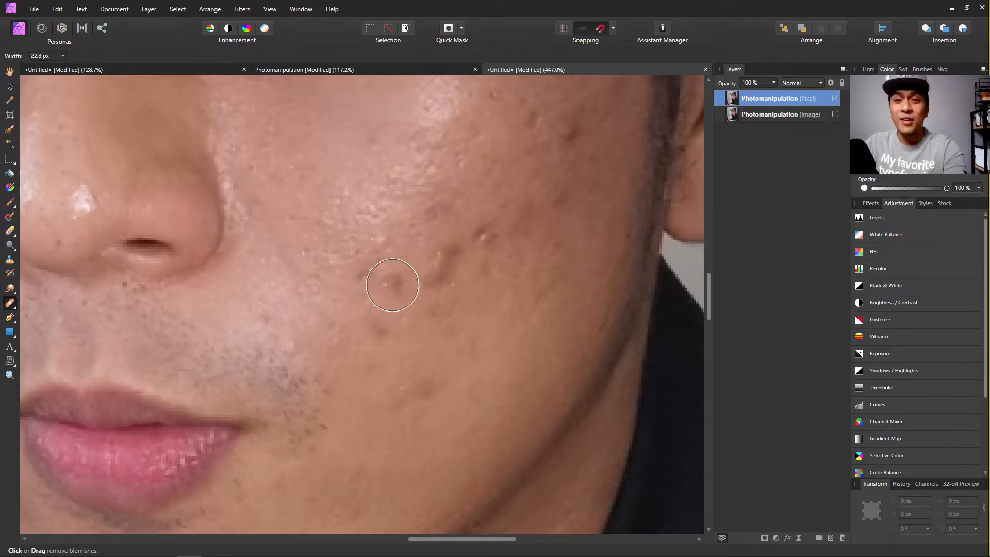
pyautogui.press('[')
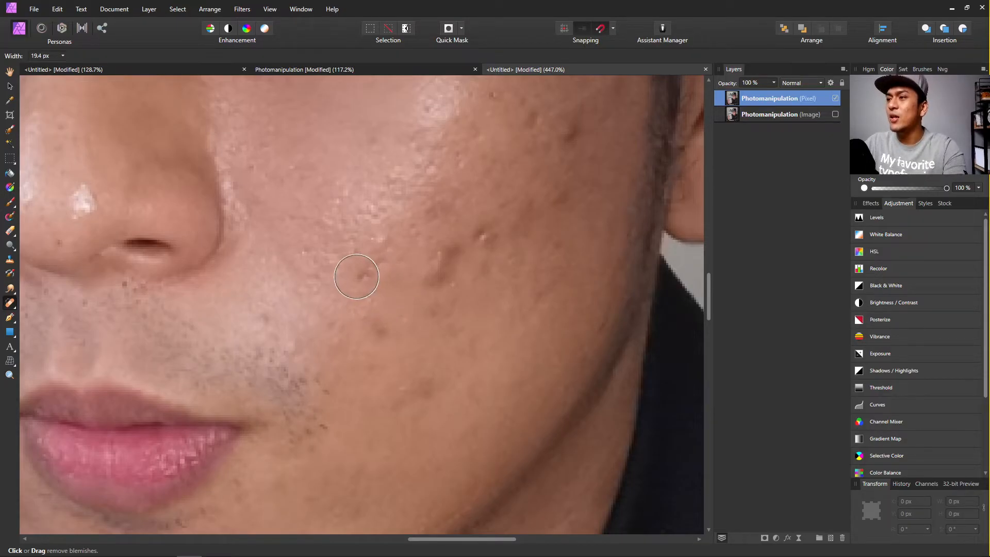
# Remove the acne marks across the lower cheek one by one, and reduce the blemish brush width to 11.6 px.
pyautogui.click(356, 277)
pyautogui.click(376, 325)
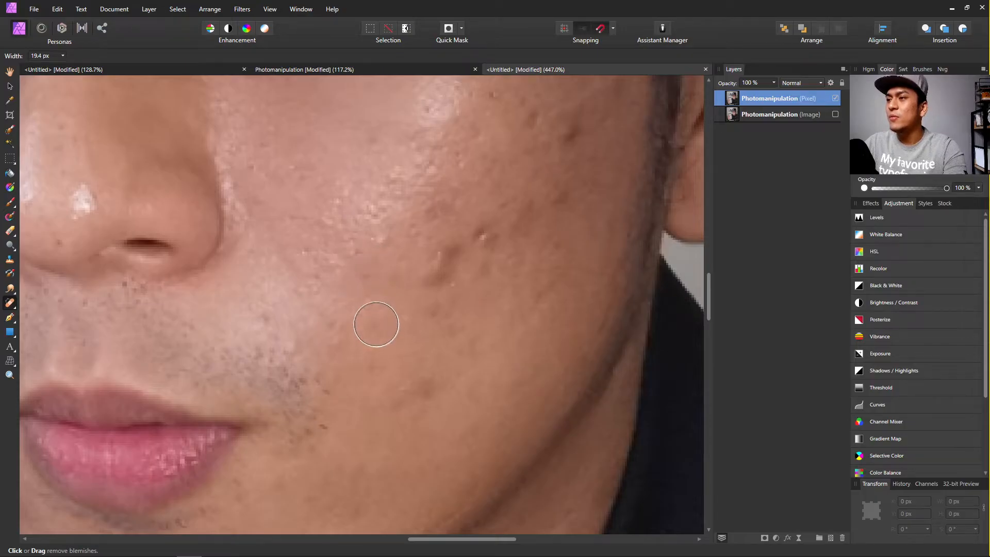
pyautogui.click(434, 281)
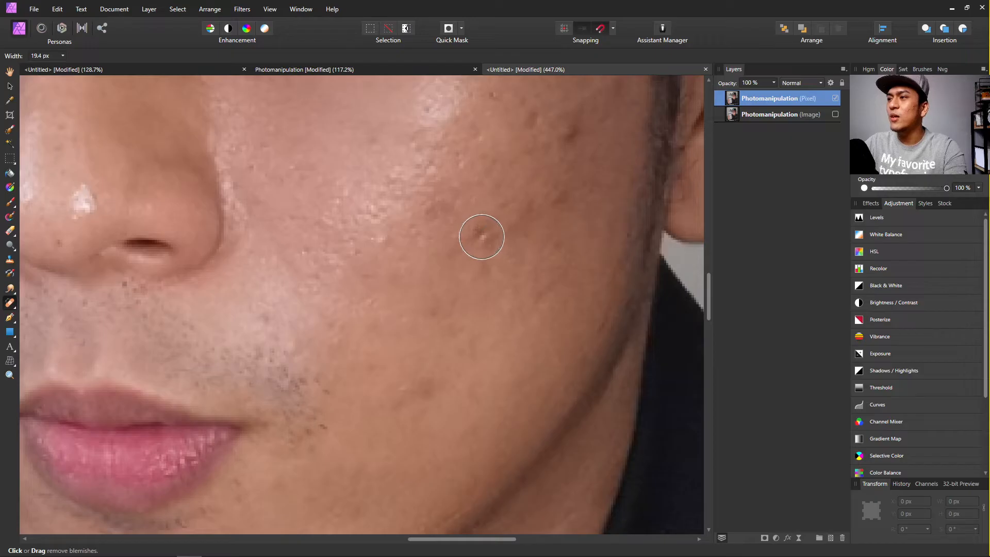
pyautogui.click(482, 236)
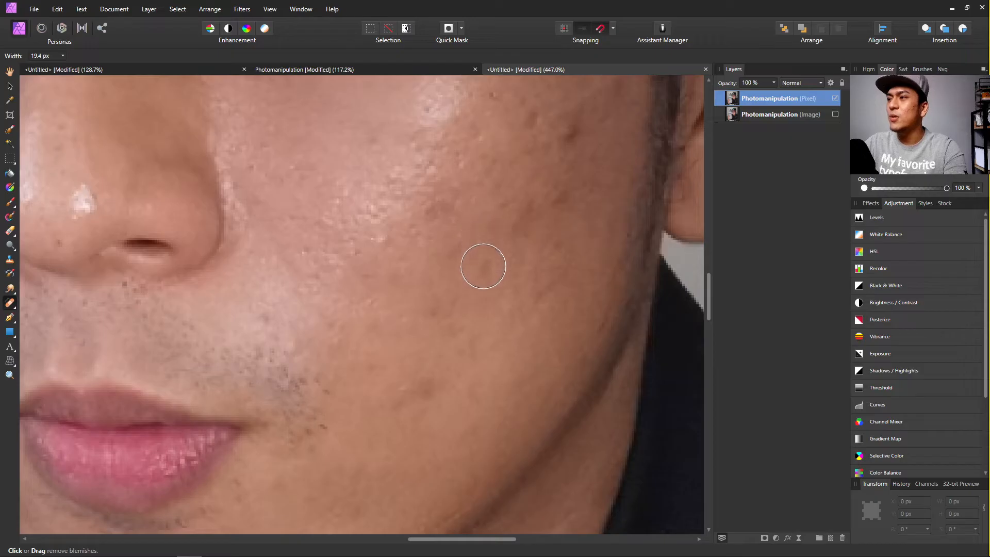
pyautogui.click(438, 311)
pyautogui.click(422, 388)
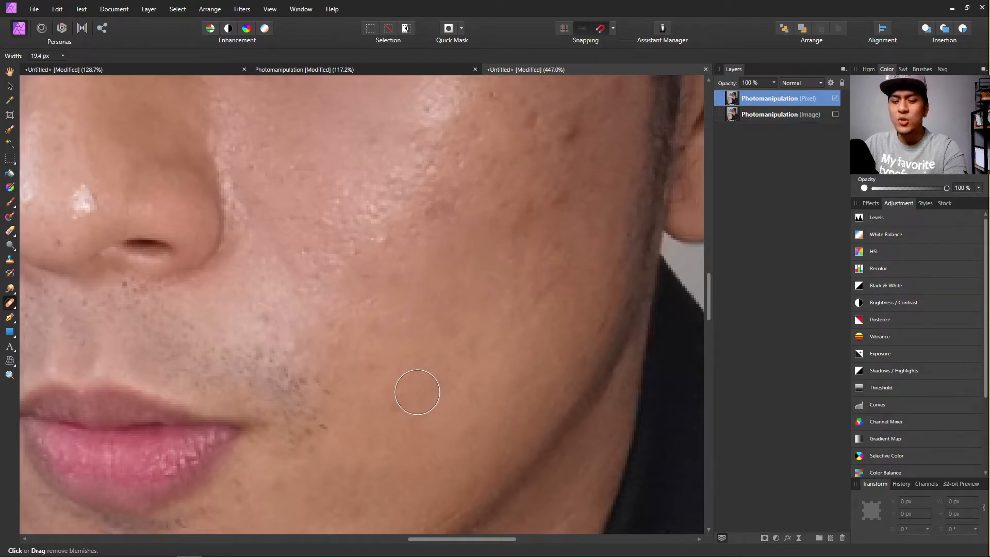
pyautogui.press('[')
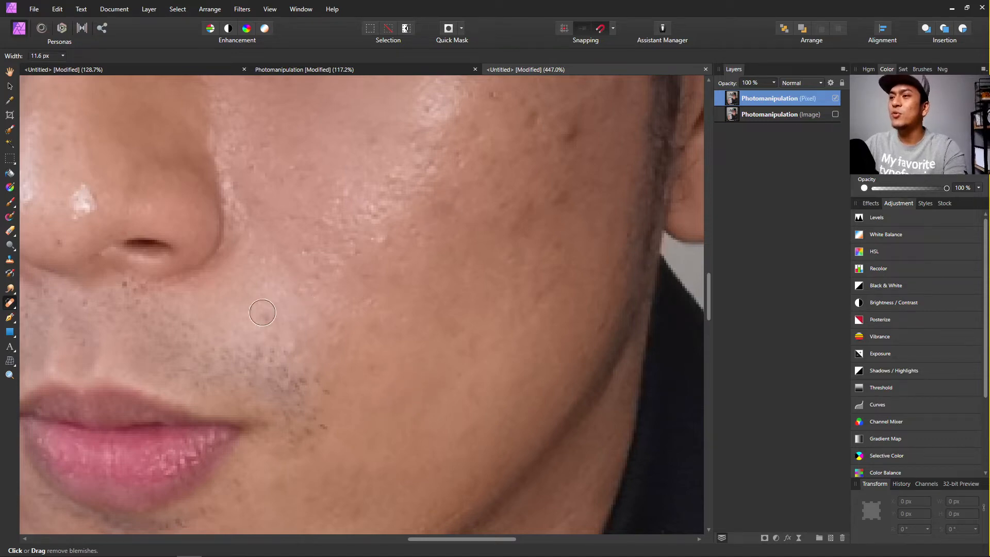
# Remove the remaining dark marks on the cheek and around the mouth, using blemish brush widths of 15.4 px and 9.4 px.
pyautogui.scroll(2, 619, 194)
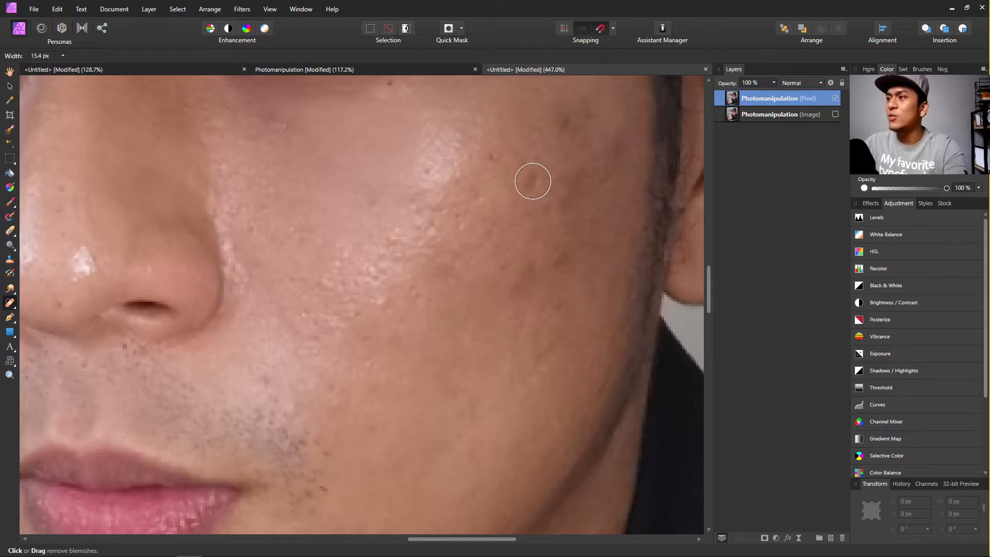
pyautogui.scroll(2, 532, 181)
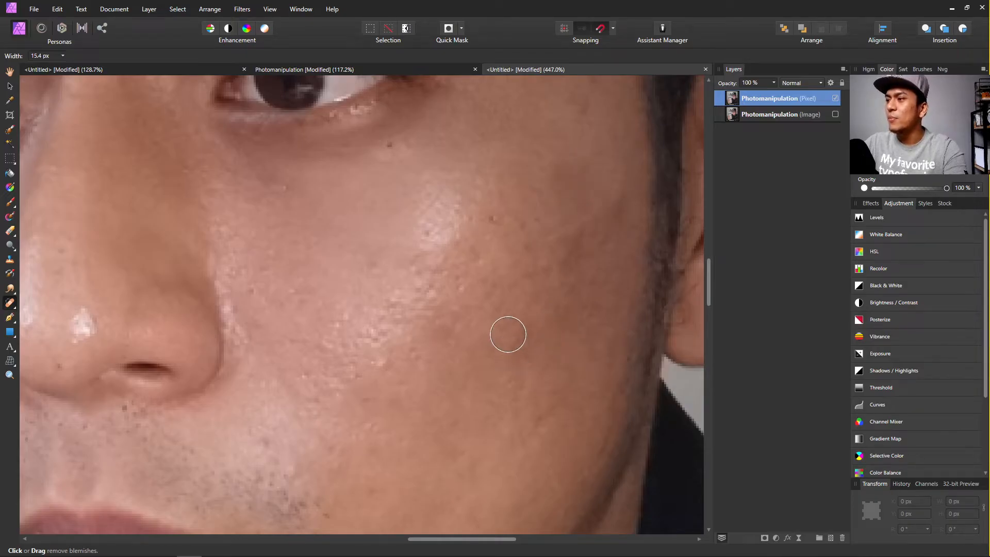
pyautogui.scroll(-6, 541, 391)
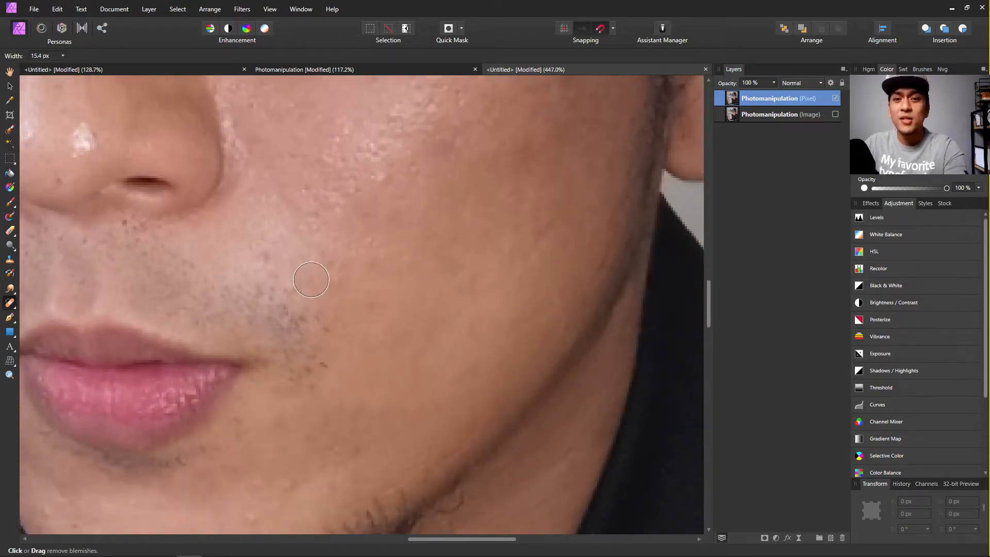
pyautogui.scroll(-3, 357, 317)
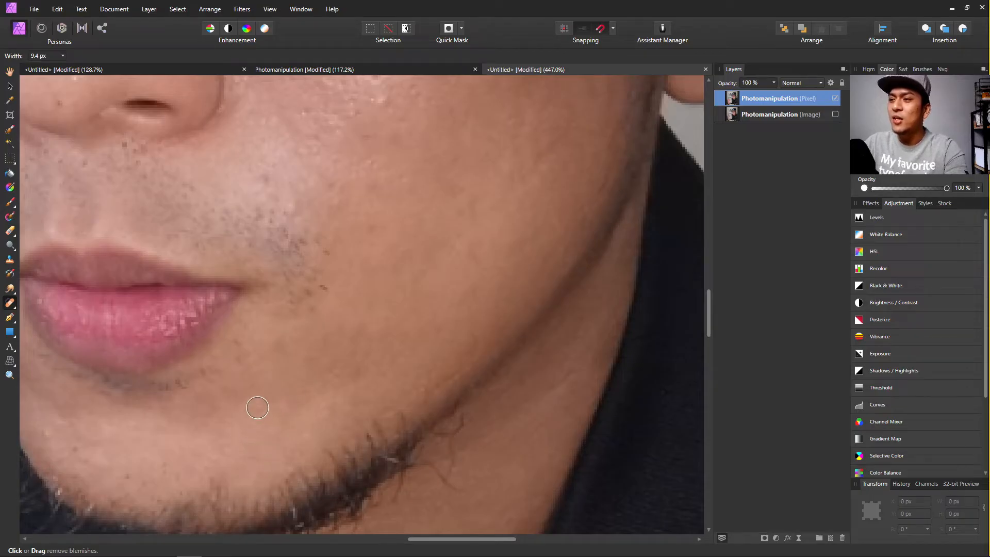
pyautogui.scroll(10, 411, 287)
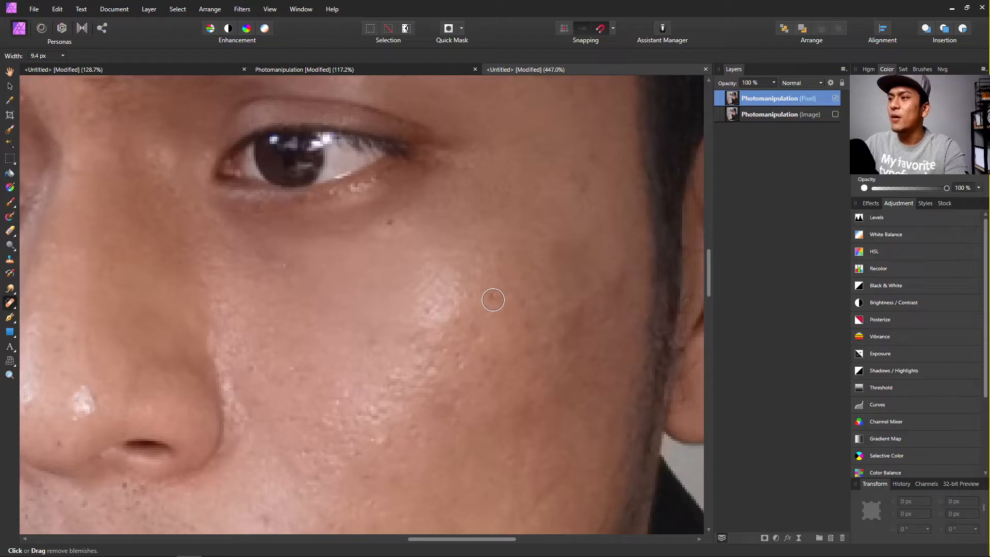
pyautogui.scroll(2, 594, 238)
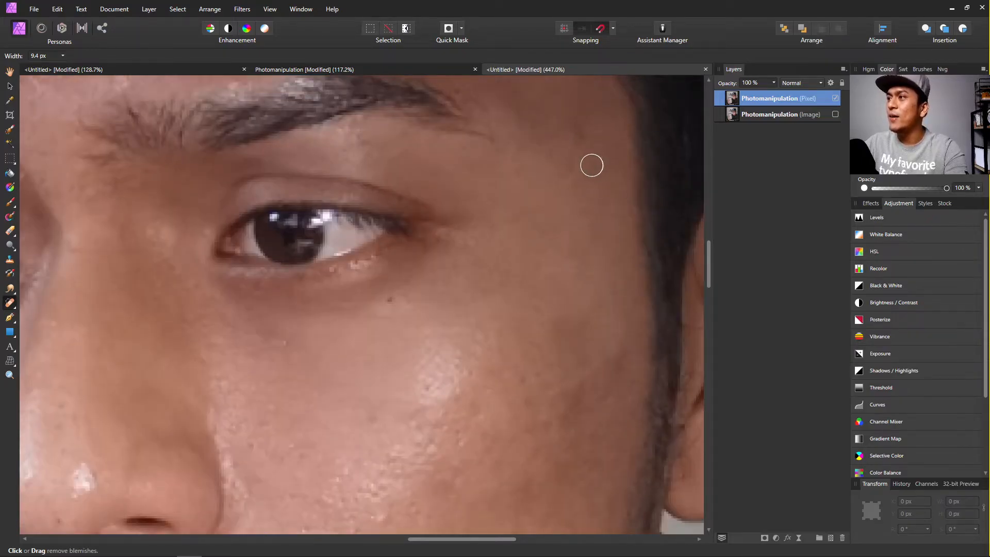
pyautogui.scroll(6, 516, 160)
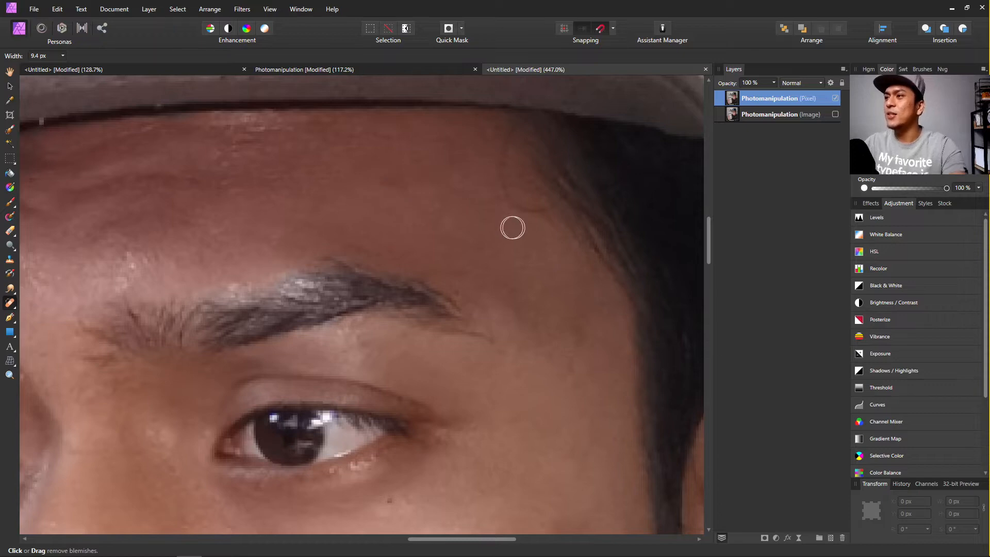
# Clear the blemishes on the outer cheek beside the sideburn with a 12.5 px blemish brush, and reduce the width to 6.4 px for small marks.
pyautogui.scroll(-6, 484, 256)
pyautogui.scroll(-1, 492, 243)
pyautogui.scroll(8, 559, 320)
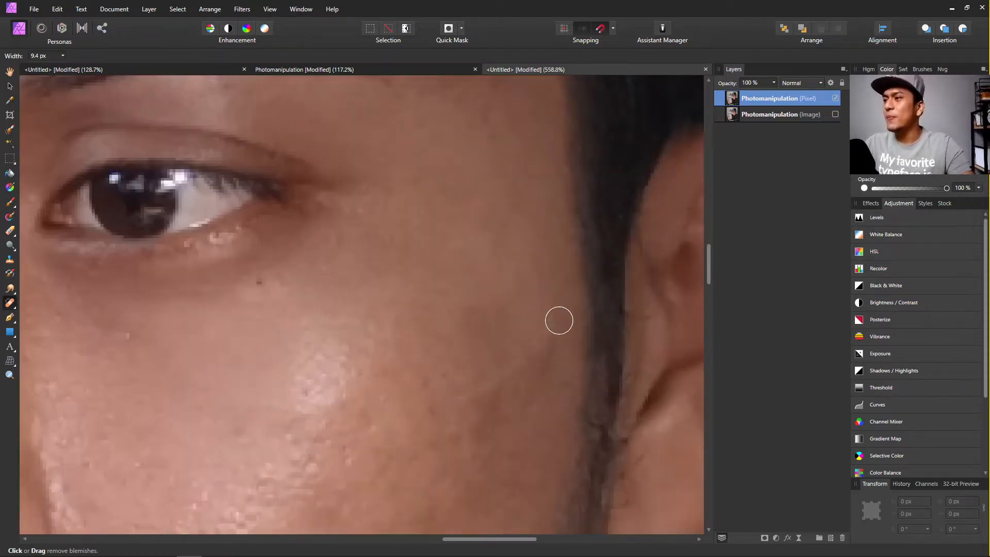
pyautogui.press(']')
pyautogui.press(']')
pyautogui.press(']')
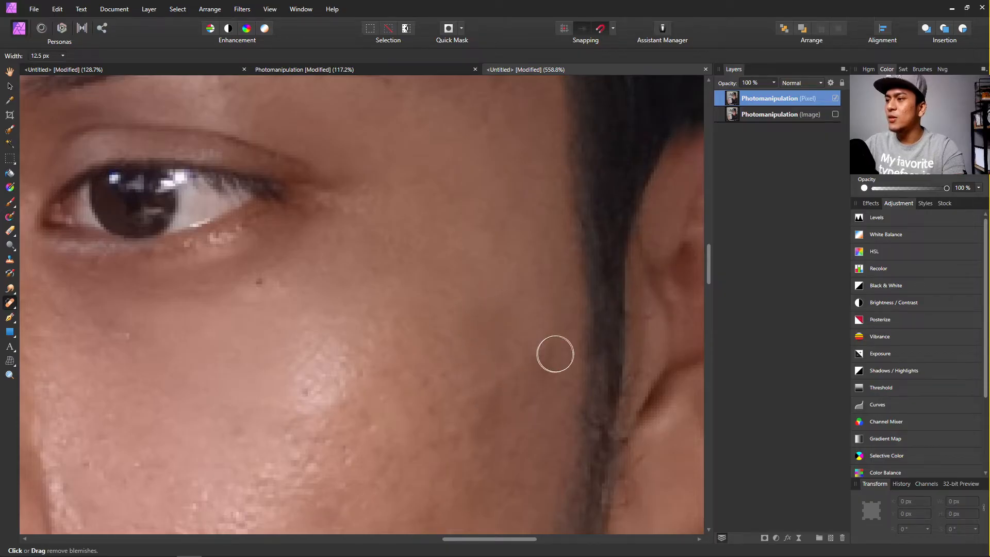
pyautogui.scroll(-2, 252, 413)
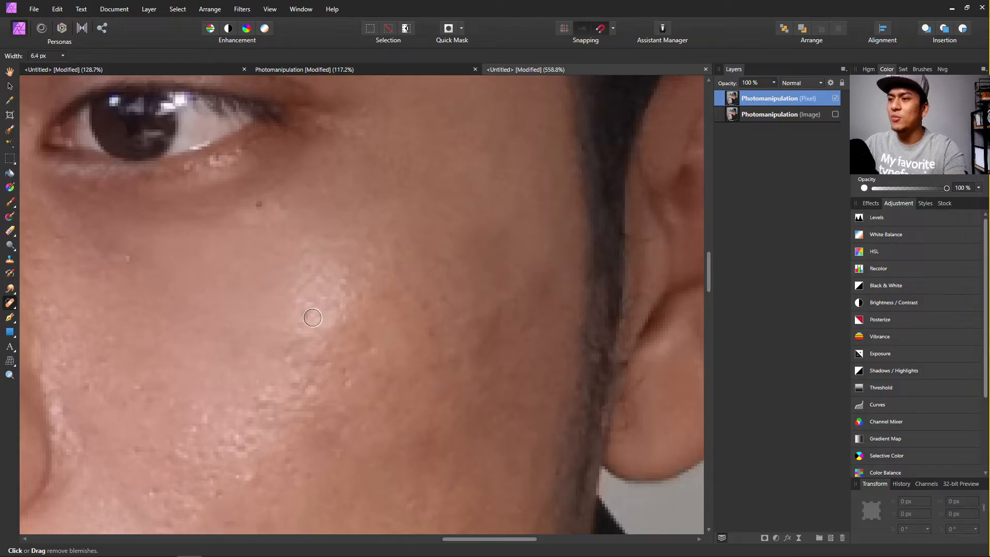
pyautogui.scroll(-4, 444, 321)
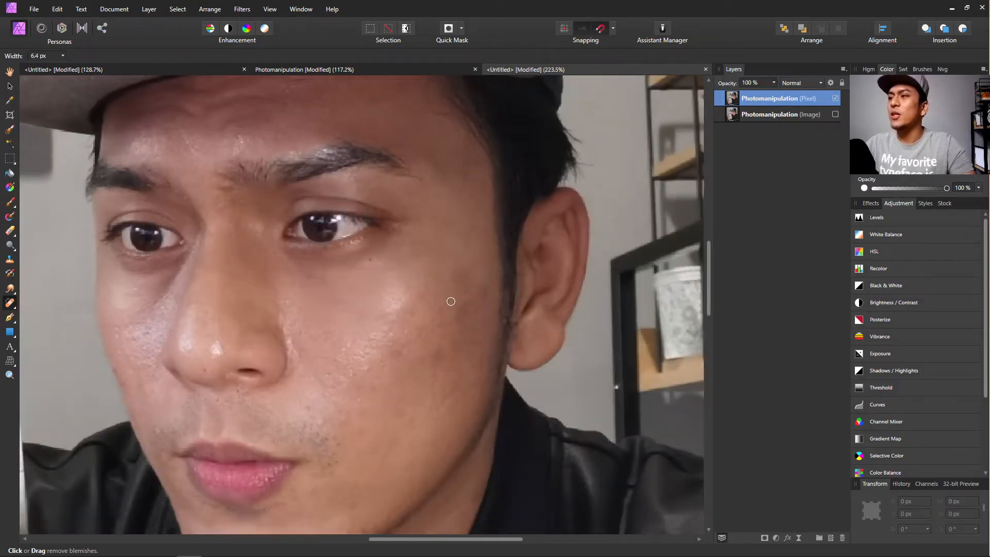
# Compare the retouched face with the original by toggling the pixel layer's visibility over the shown image layer, and hide the original image layer again.
pyautogui.scroll(-1, 452, 294)
pyautogui.scroll(-4, 451, 284)
pyautogui.scroll(2, 384, 384)
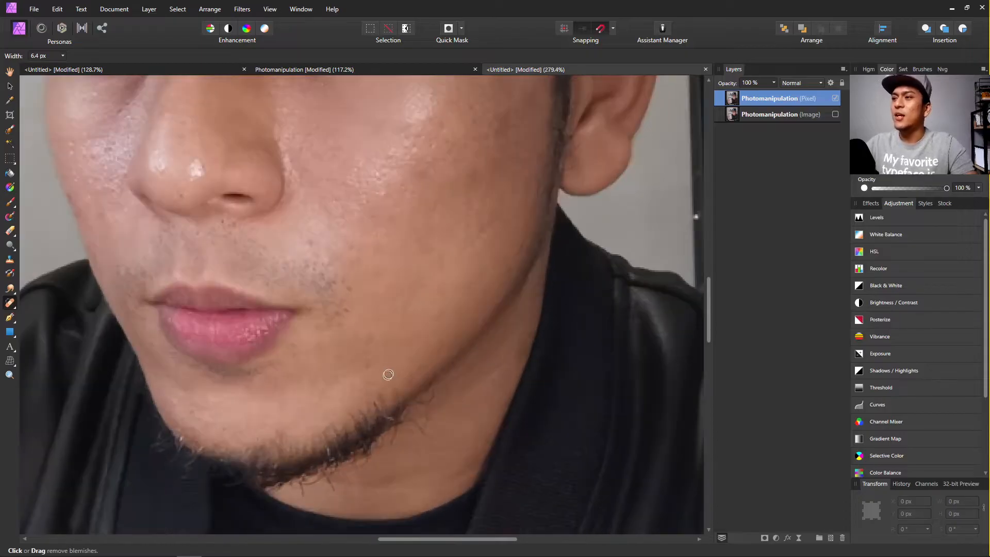
pyautogui.scroll(3, 387, 372)
pyautogui.scroll(-5, 392, 364)
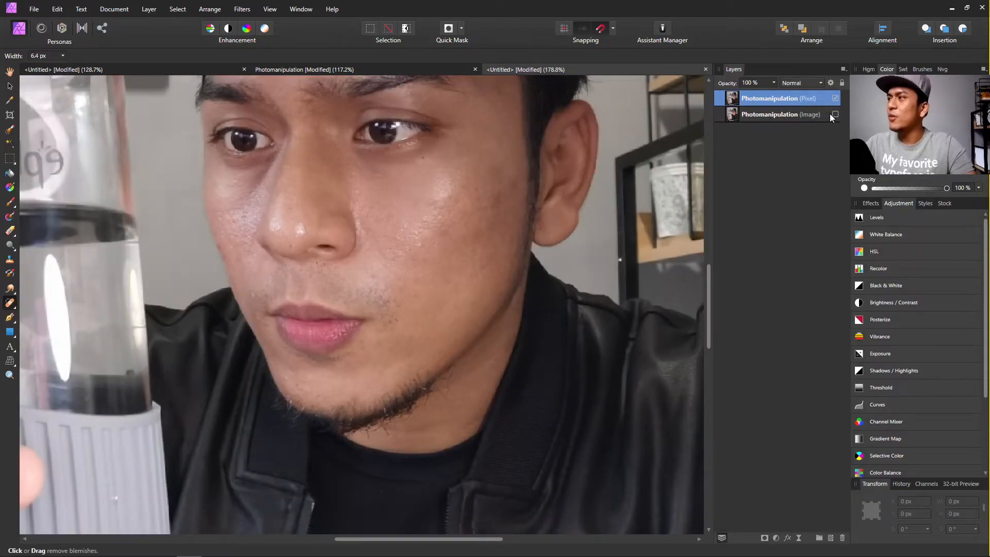
pyautogui.click(830, 114)
pyautogui.scroll(1, 701, 131)
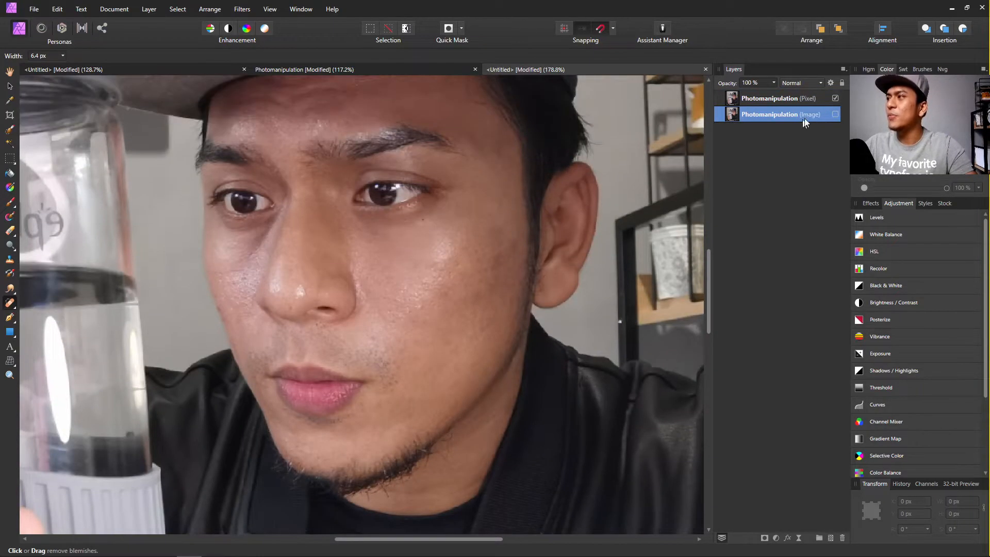
pyautogui.click(836, 98)
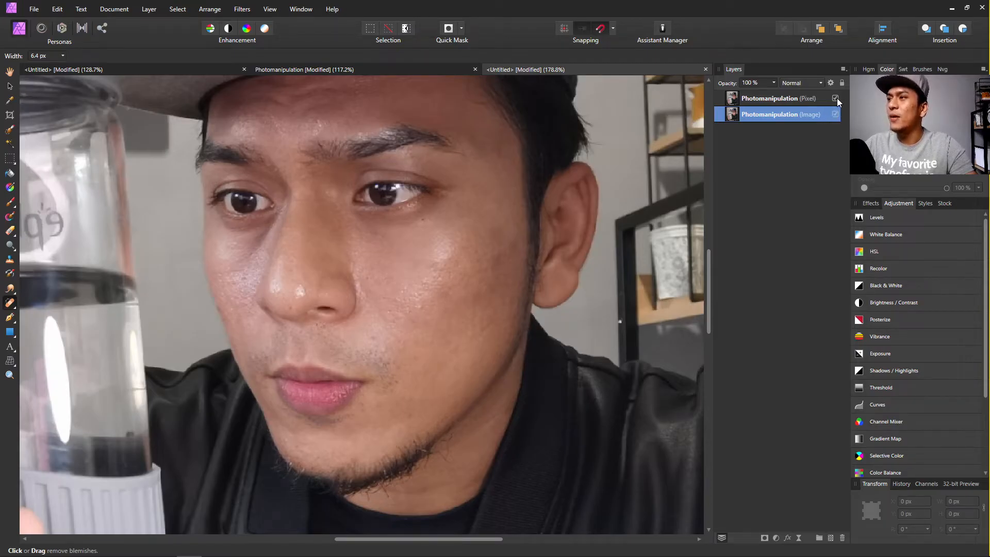
pyautogui.click(835, 98)
pyautogui.click(836, 98)
pyautogui.click(836, 98)
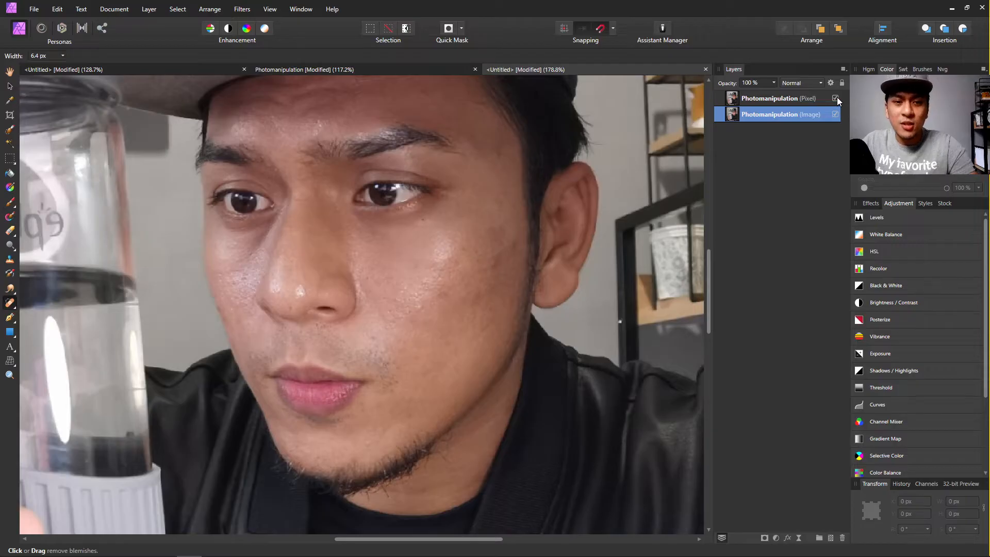
pyautogui.scroll(2, 653, 170)
pyautogui.scroll(-2, 671, 160)
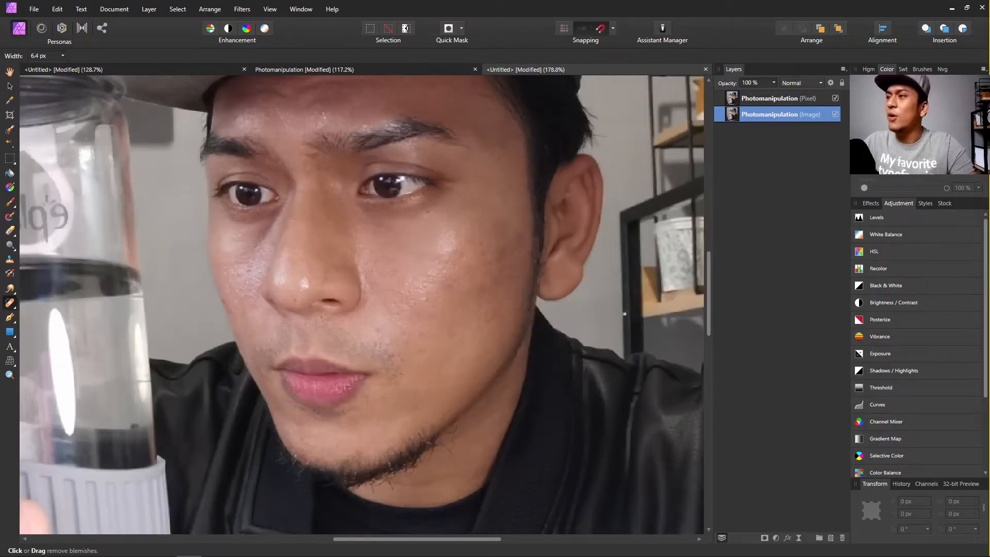
pyautogui.click(836, 115)
pyautogui.scroll(-3, 322, 330)
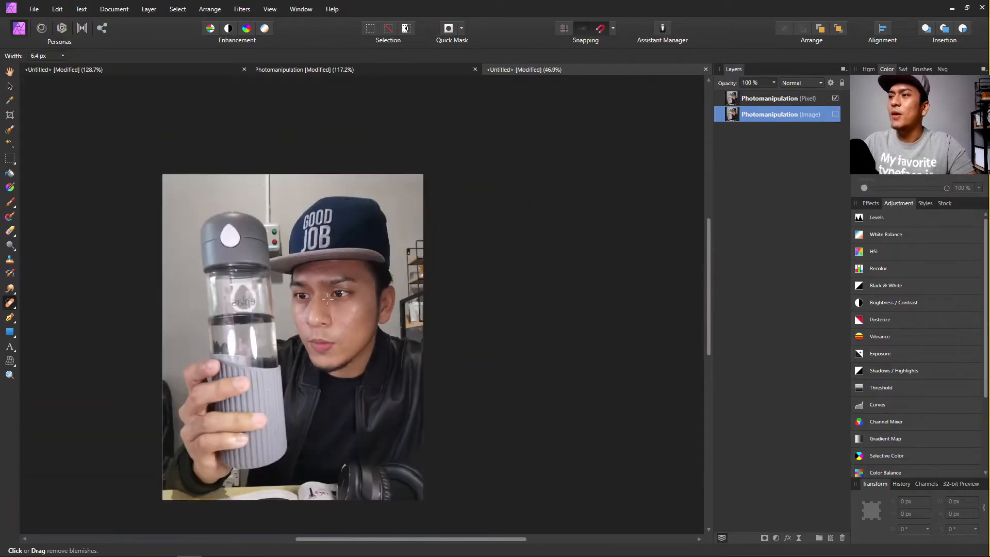
# Select the retouched pixel layer and draw a 33 × 201 px rectangular marquee around the wall pipe above the switch box.
pyautogui.scroll(2, 343, 284)
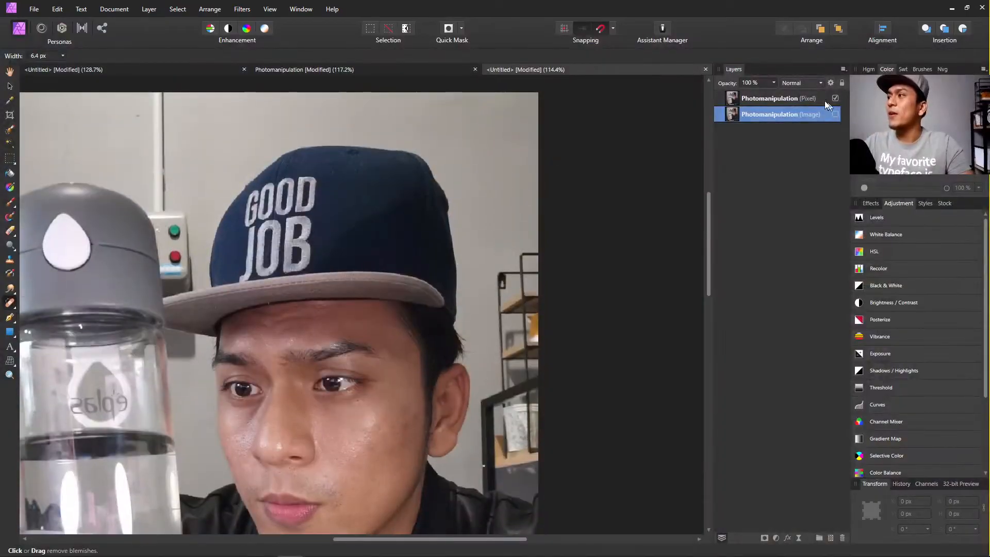
pyautogui.click(824, 99)
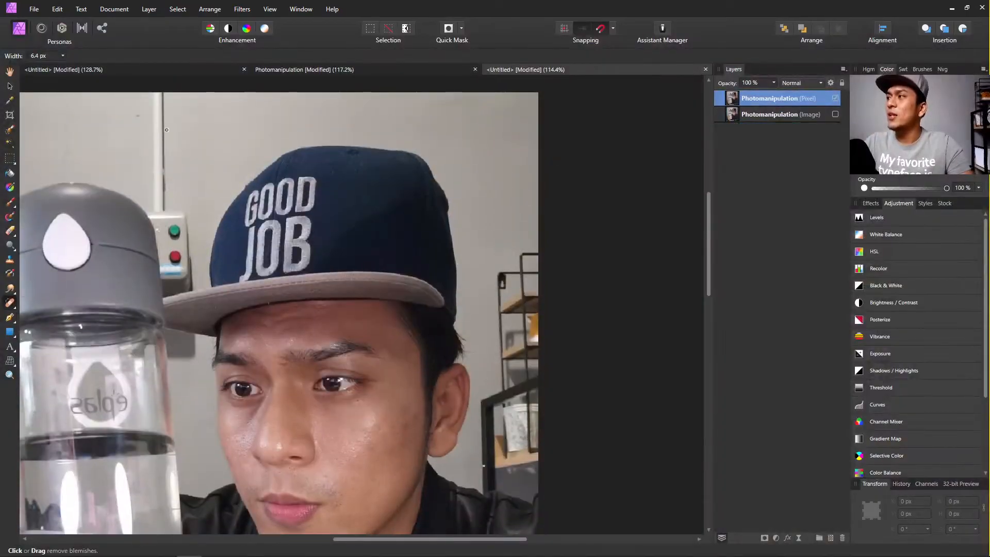
pyautogui.scroll(4, 34, 195)
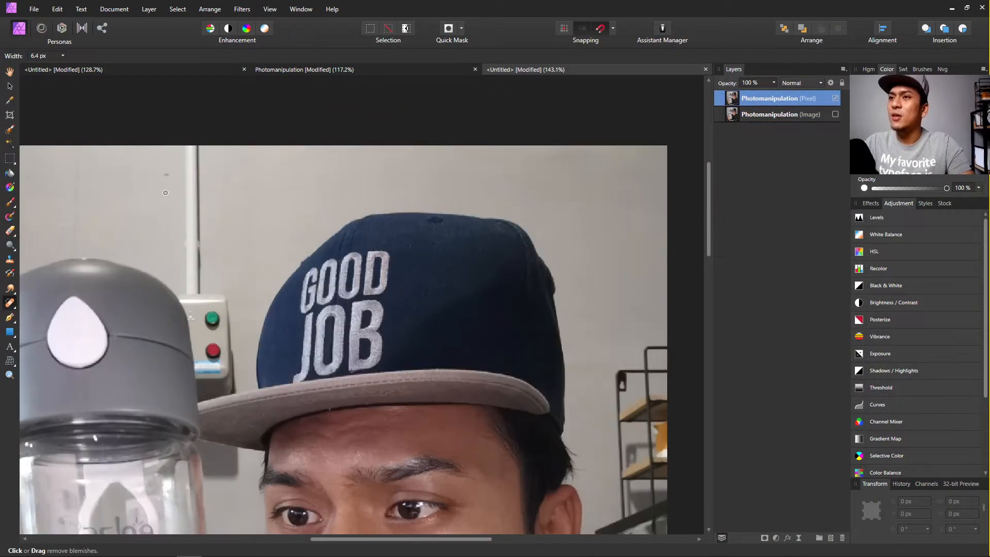
pyautogui.click(10, 160)
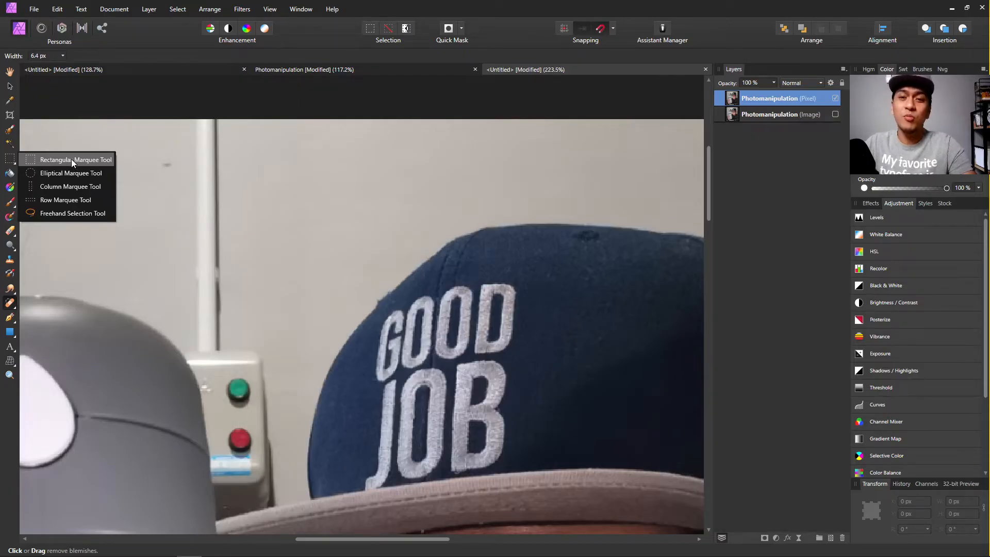
pyautogui.click(277, 235)
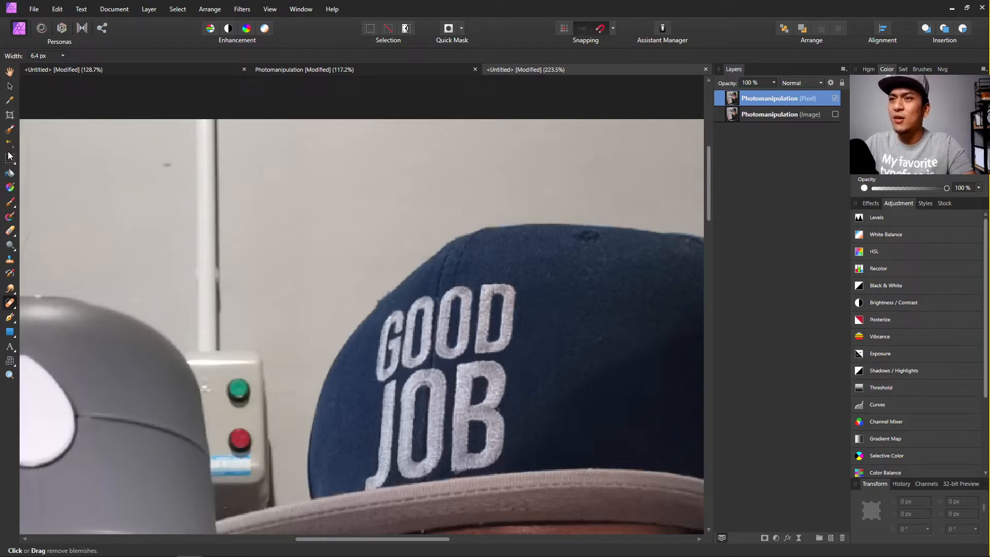
pyautogui.moveTo(10, 163); pyautogui.dragTo(48, 159)
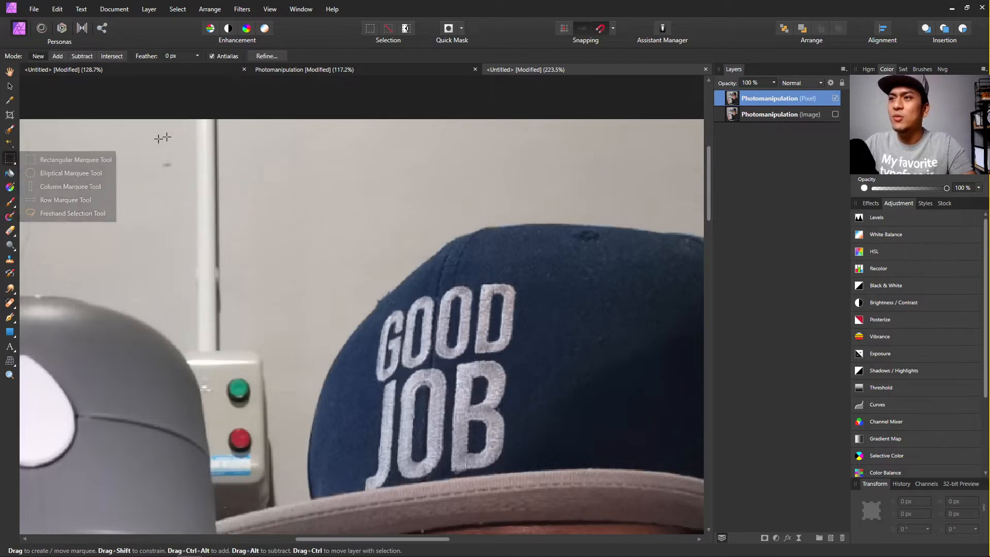
pyautogui.moveTo(191, 118); pyautogui.dragTo(210, 169)
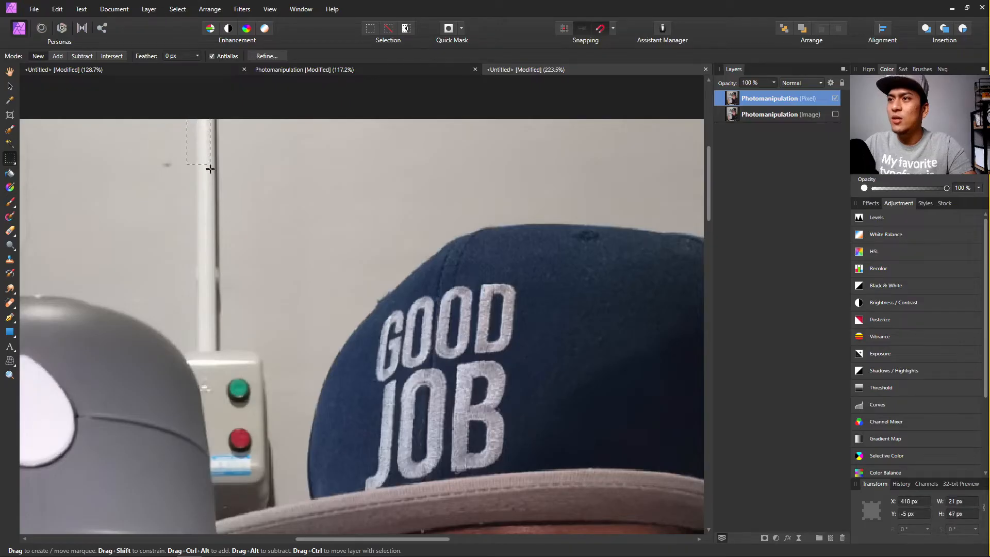
pyautogui.moveTo(220, 306); pyautogui.dragTo(224, 350)
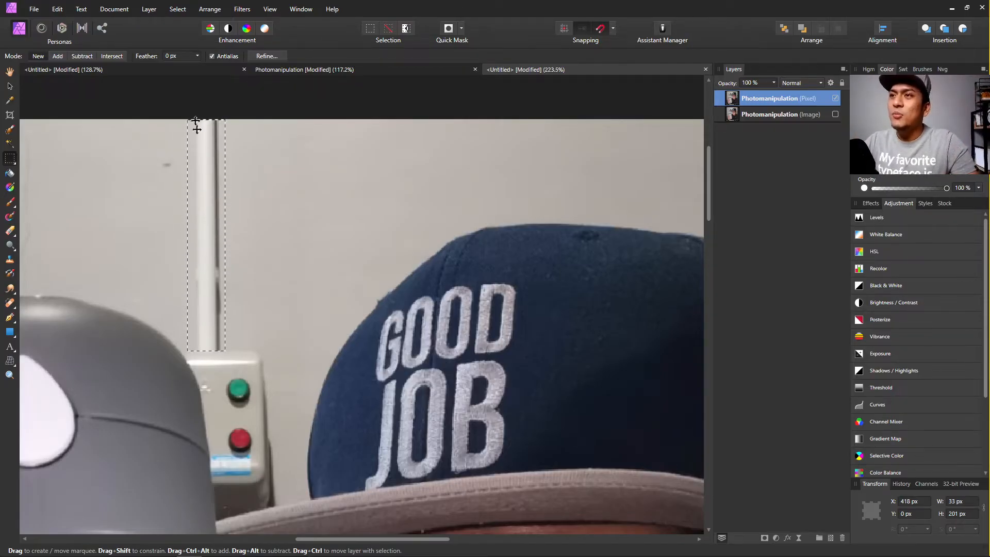
# Inpaint the marqueed wall pipe and clear the selection.
pyautogui.click(57, 9)
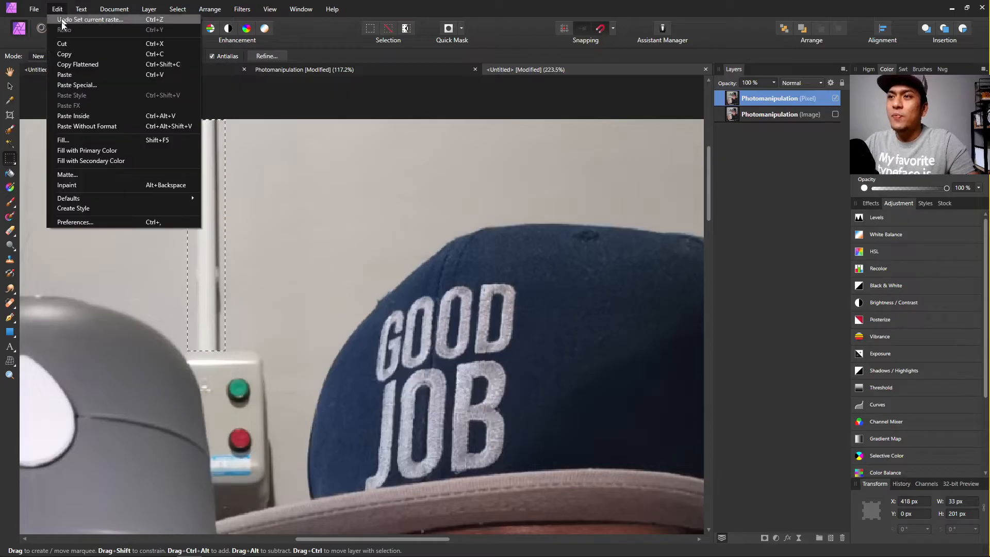
pyautogui.click(88, 184)
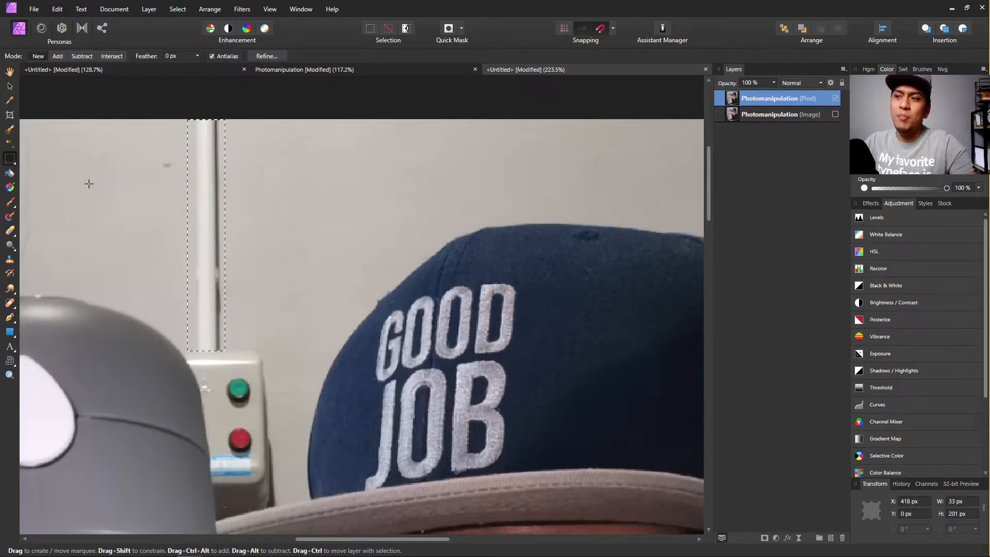
pyautogui.scroll(5, 284, 192)
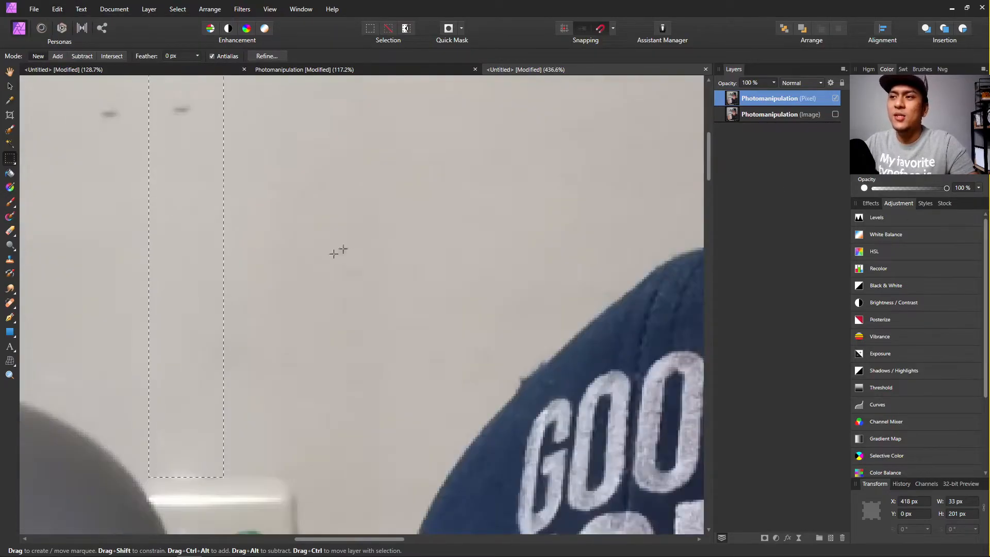
pyautogui.scroll(-2, 212, 280)
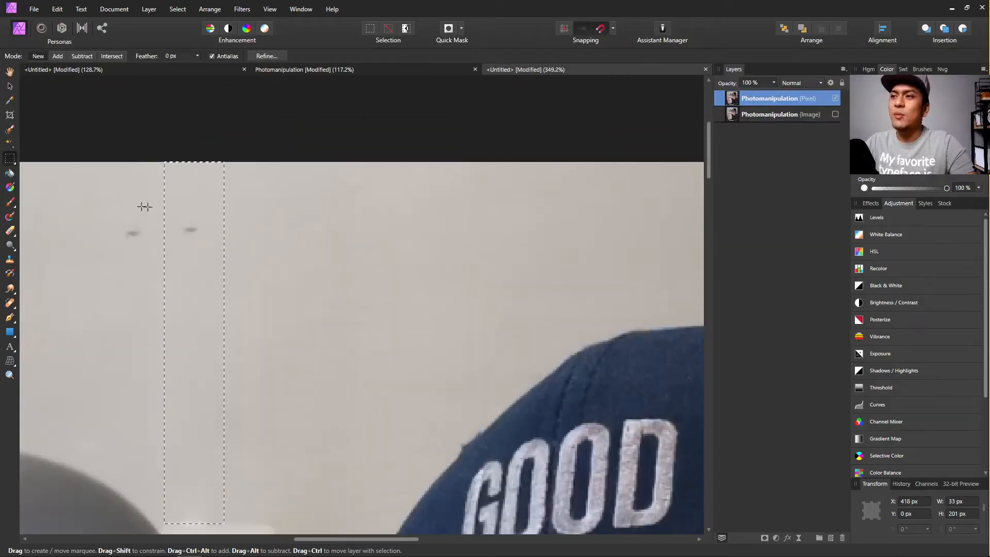
pyautogui.click(388, 32)
pyautogui.scroll(-5, 304, 178)
pyautogui.scroll(5, 304, 204)
pyautogui.moveTo(230, 160); pyautogui.dragTo(208, 263)
pyautogui.scroll(-1, 291, 284)
pyautogui.scroll(4, 278, 302)
pyautogui.scroll(-3, 251, 261)
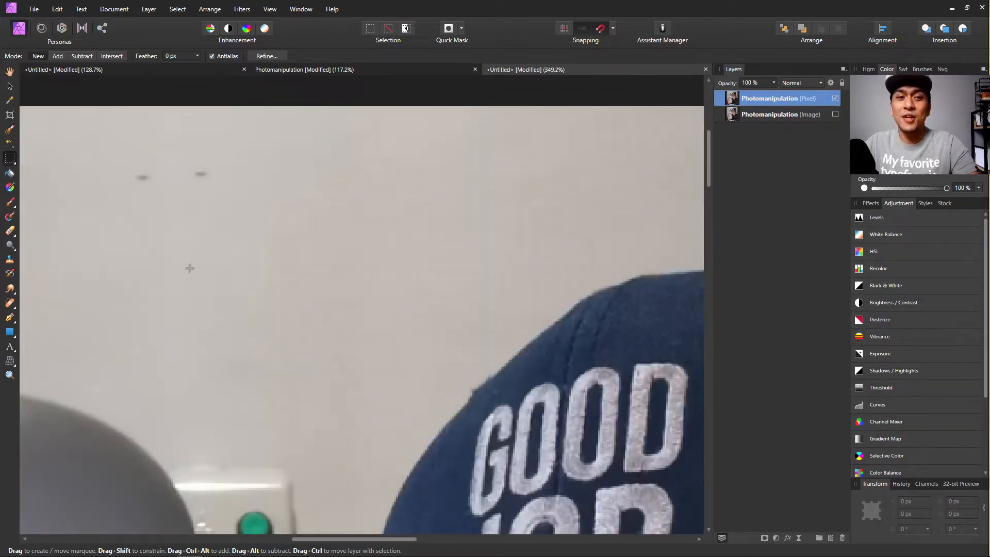
# Inpaint the left of the two dark wall marks within an elliptical marquee of about 16 × 9 px, and clear the selection.
pyautogui.hscroll(-3, 269, 255)
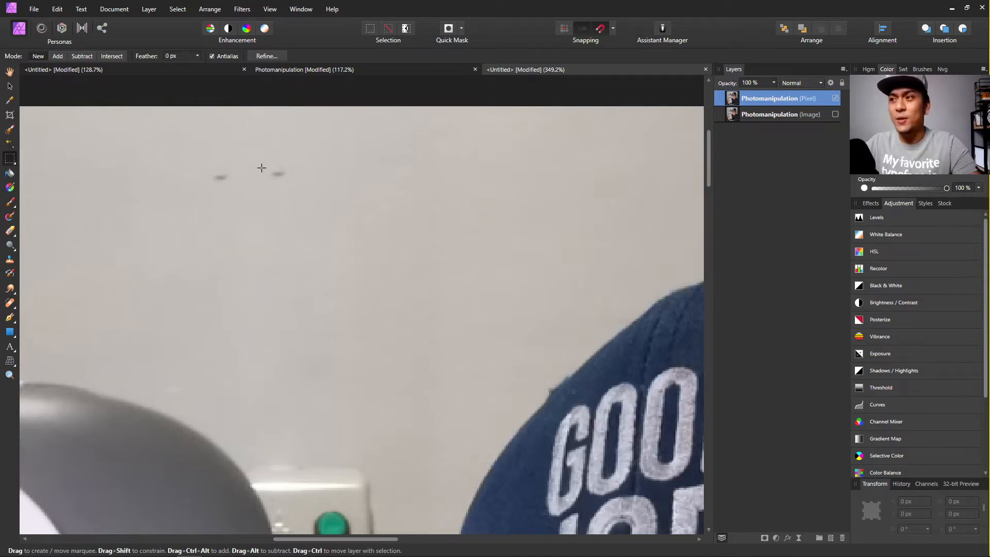
pyautogui.scroll(5, 265, 165)
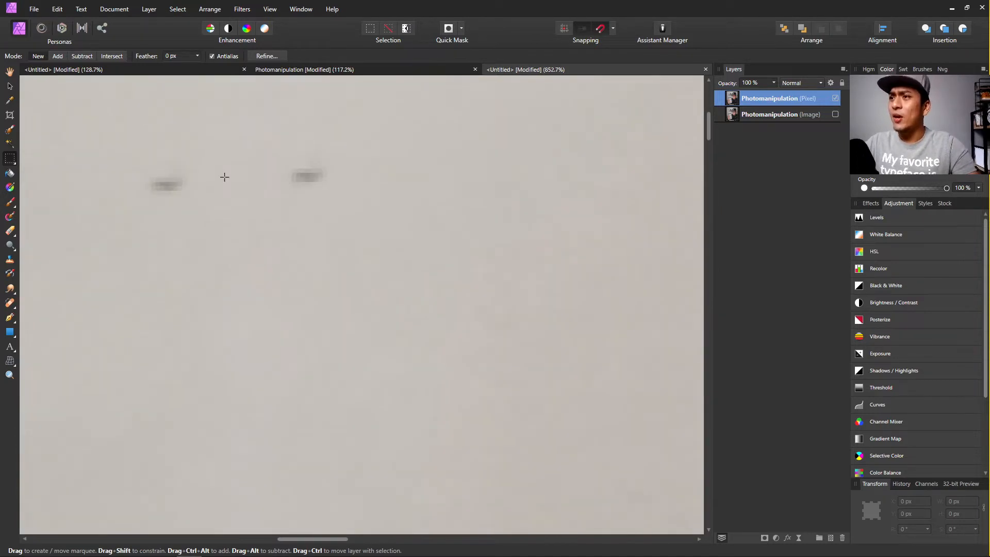
pyautogui.scroll(1, 113, 182)
pyautogui.scroll(-3, 209, 200)
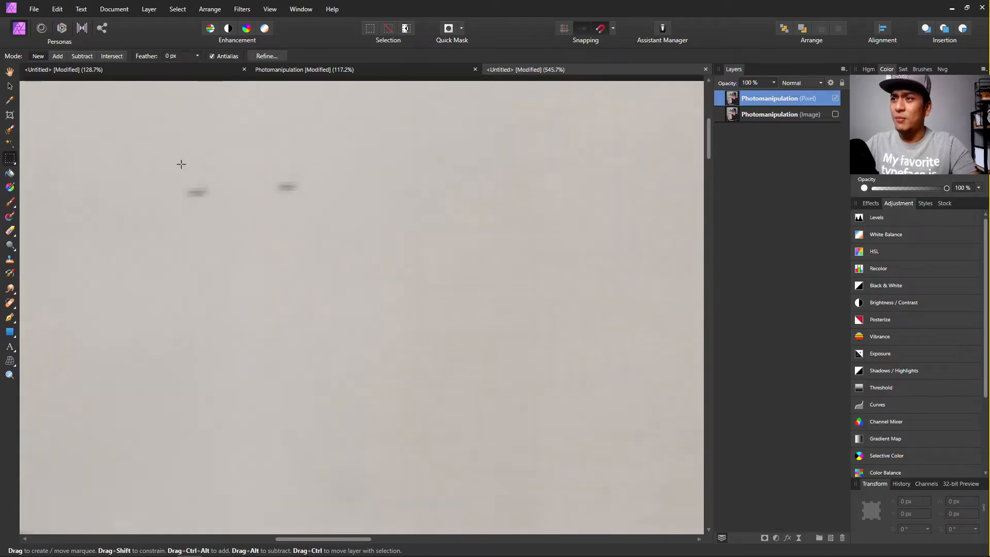
pyautogui.click(10, 158)
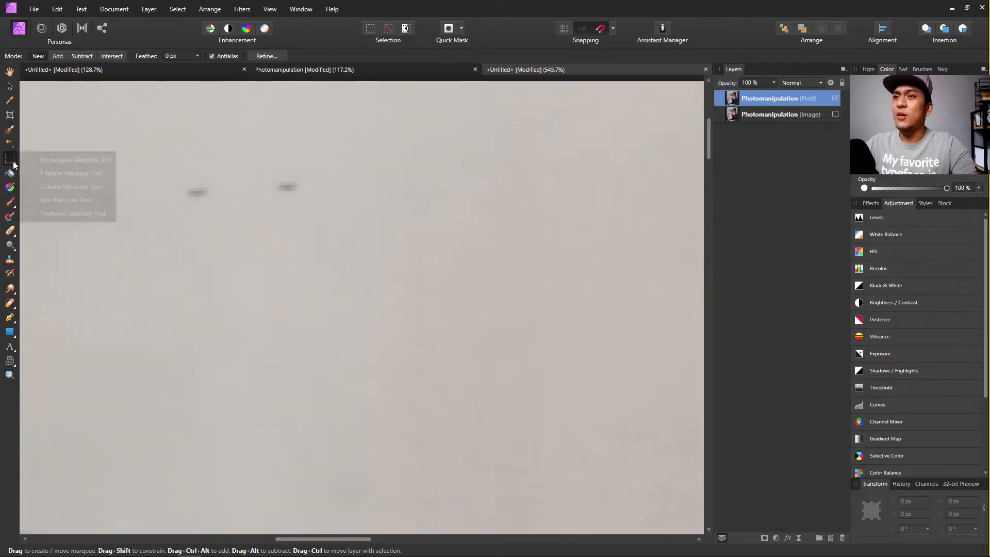
pyautogui.click(67, 170)
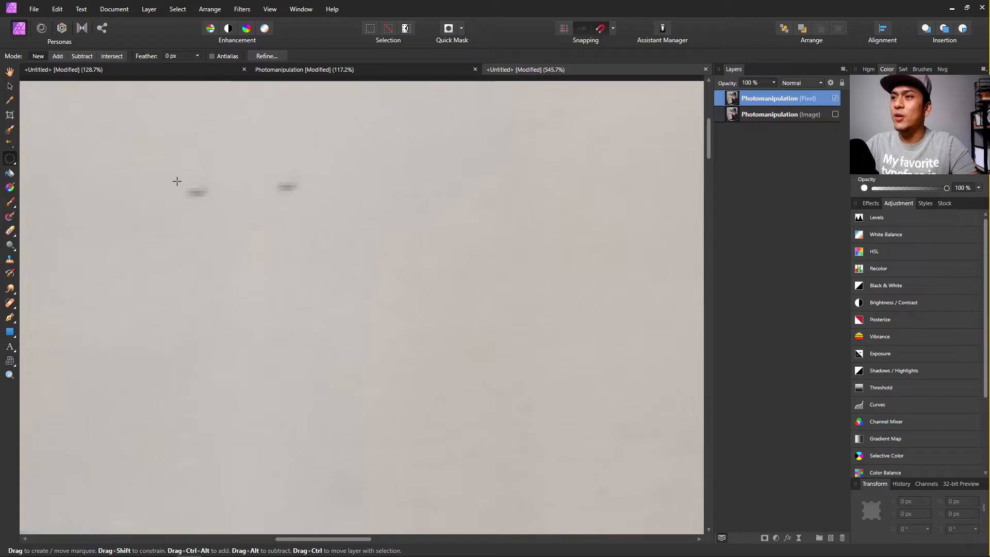
pyautogui.moveTo(177, 181); pyautogui.dragTo(222, 205)
pyautogui.click(58, 9)
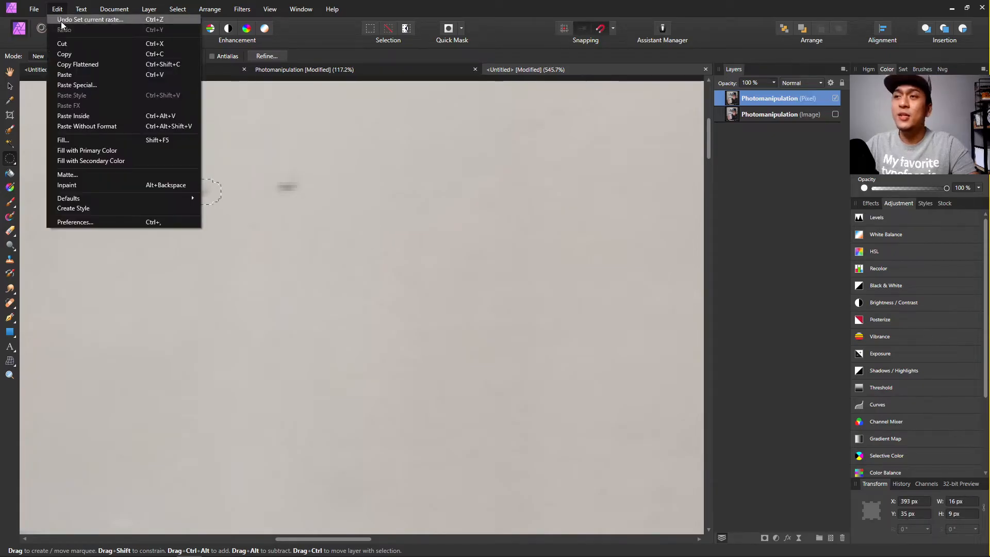
pyautogui.click(85, 173)
pyautogui.moveTo(269, 173); pyautogui.dragTo(314, 201)
pyautogui.hotkey('ctrl', 'z')
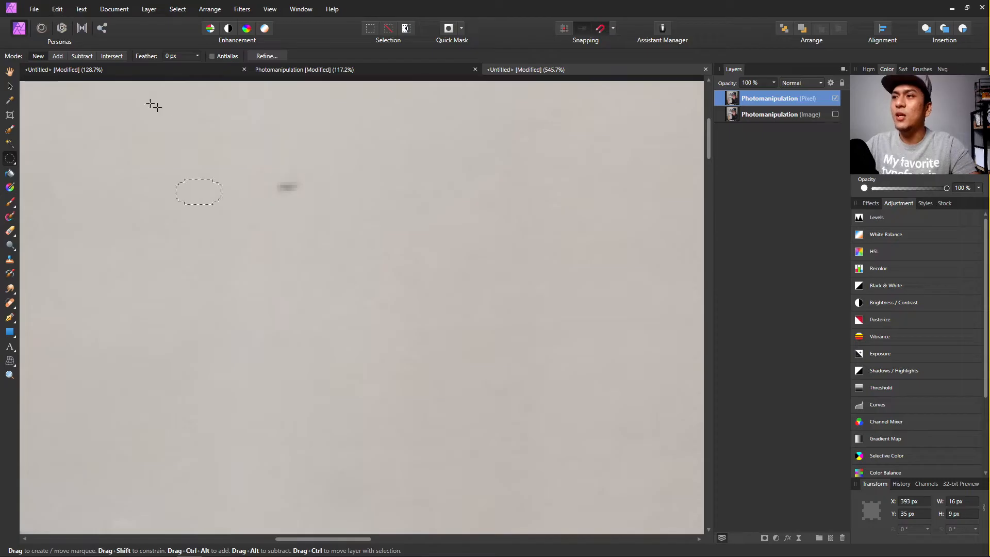
pyautogui.hotkey('ctrl', 'd')
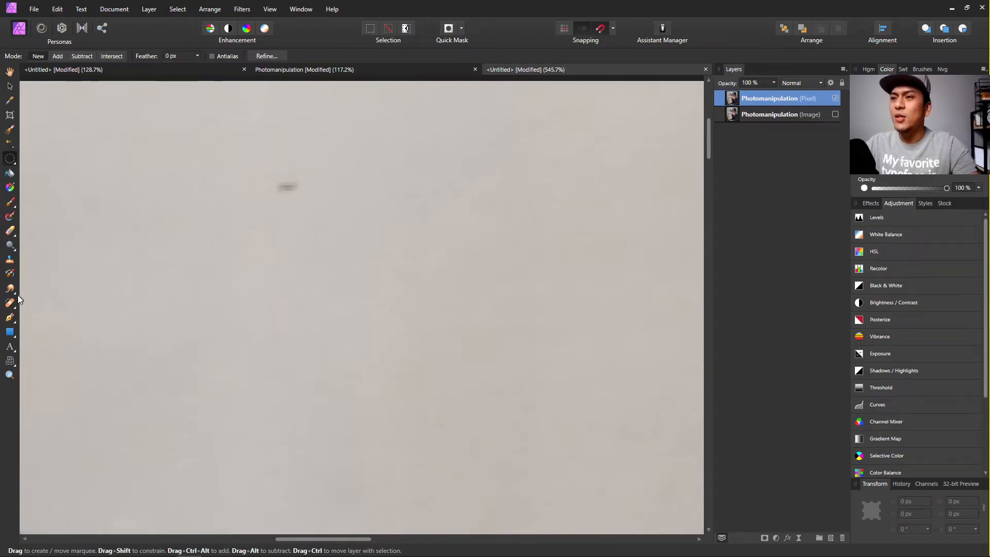
# Paint out the remaining dark wall mark with the Inpainting Brush at a width of 14.8 px.
pyautogui.click(10, 309)
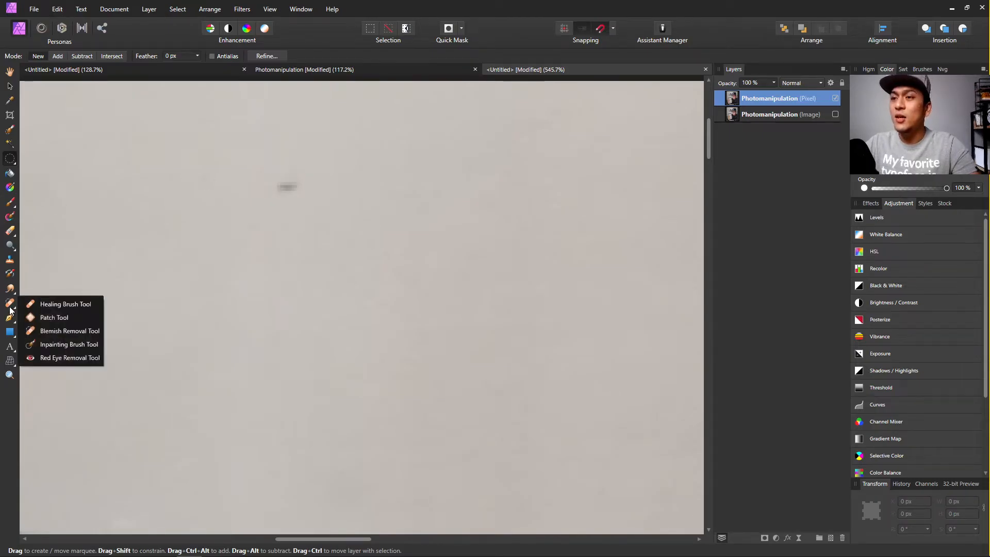
pyautogui.click(67, 344)
pyautogui.press('[')
pyautogui.press('[')
pyautogui.press('[')
pyautogui.press('[')
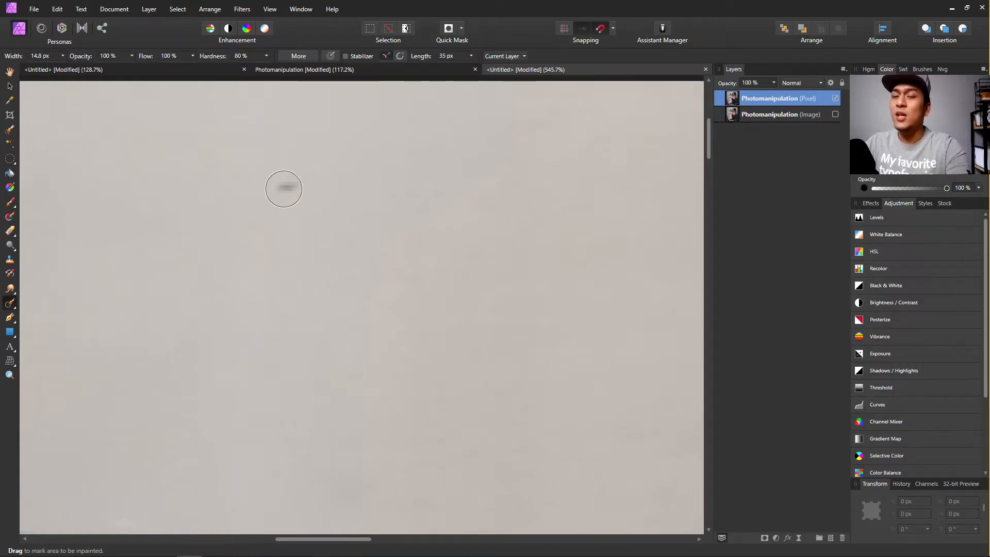
pyautogui.moveTo(281, 185); pyautogui.dragTo(293, 185)
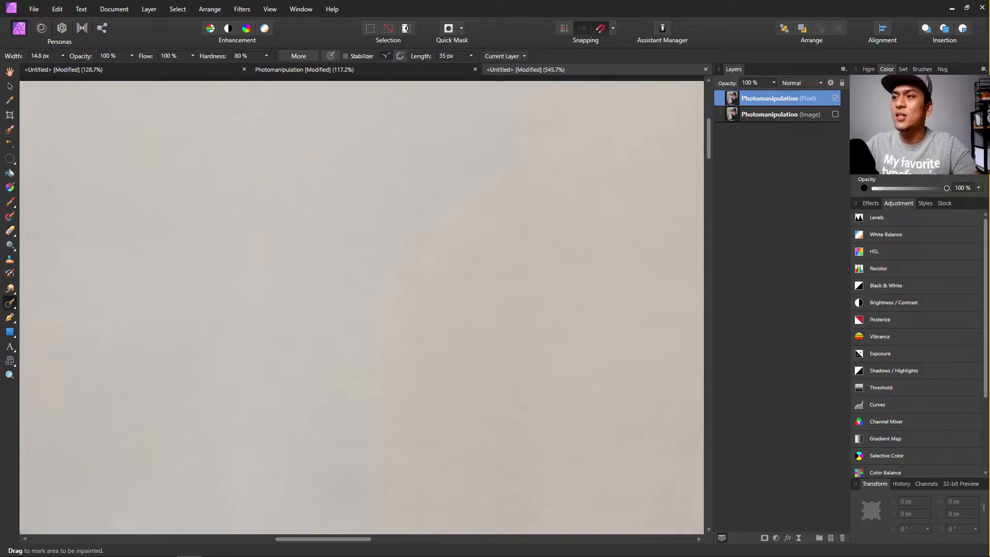
# Inpaint the thin vertical crack running down the wall above the bottle's lid.
pyautogui.scroll(-5, 476, 276)
pyautogui.scroll(3, 139, 118)
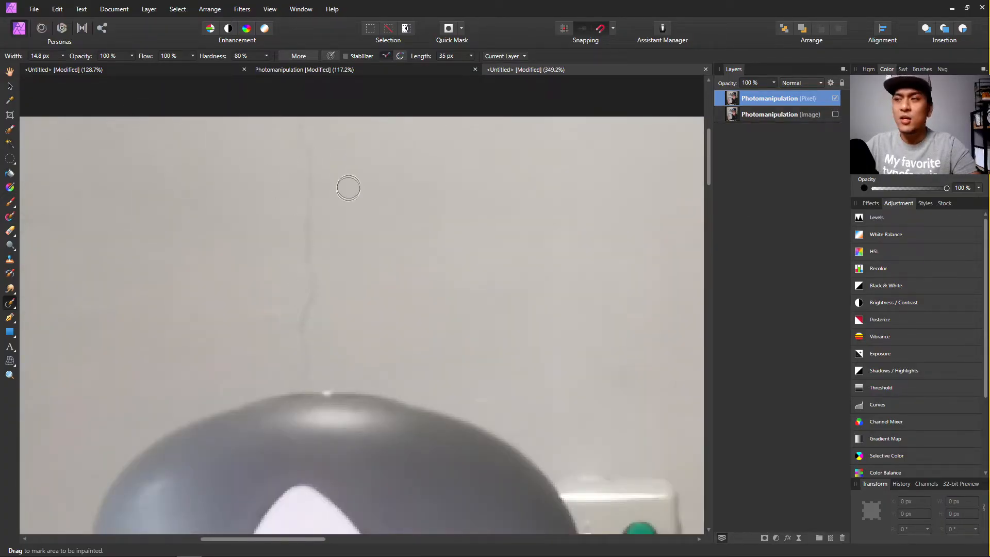
pyautogui.moveTo(292, 131)
pyautogui.mouseDown()
pyautogui.moveTo(310, 200)
pyautogui.moveTo(300, 370)
pyautogui.mouseUp()
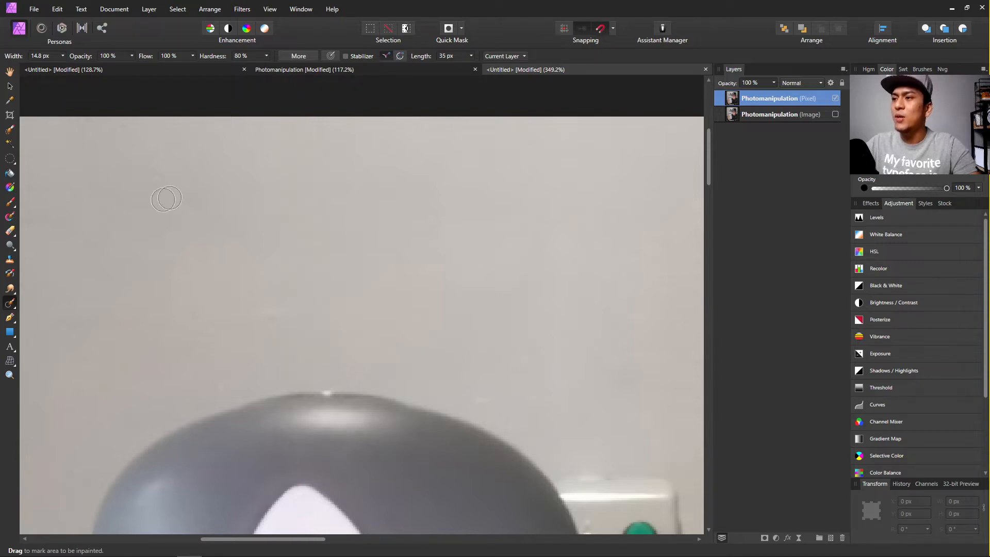
# Examine the switch box between the bottle and the cap, along with the clean wall around it.
pyautogui.scroll(-5, 200, 195)
pyautogui.scroll(-3, 399, 224)
pyautogui.hscroll(4, 394, 243)
pyautogui.scroll(-3, 394, 245)
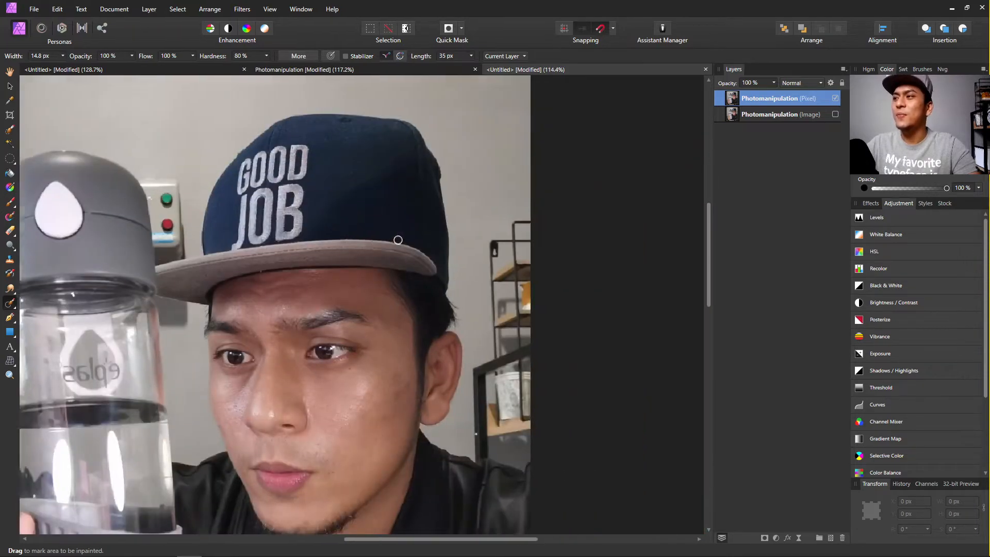
pyautogui.scroll(6, 246, 186)
pyautogui.scroll(1, 230, 197)
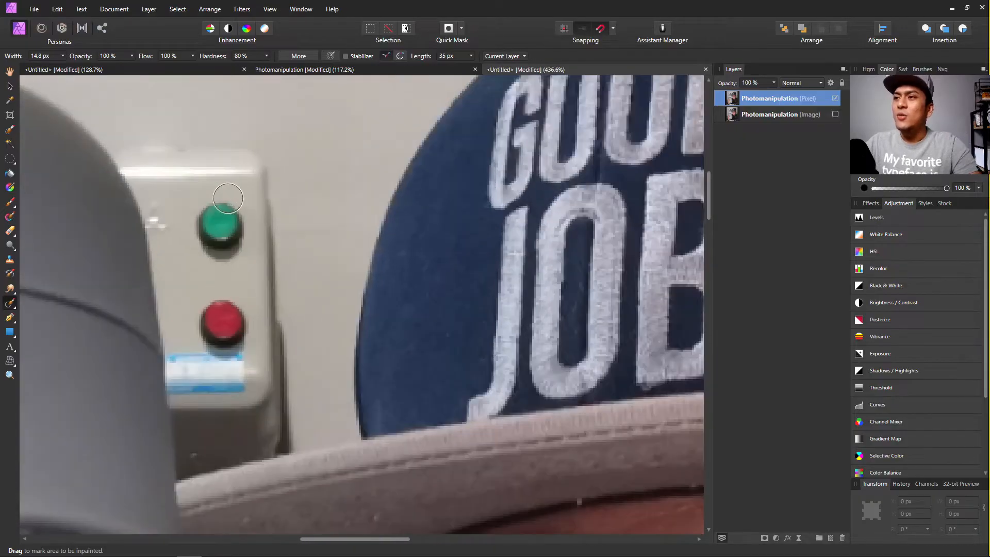
pyautogui.click(12, 162)
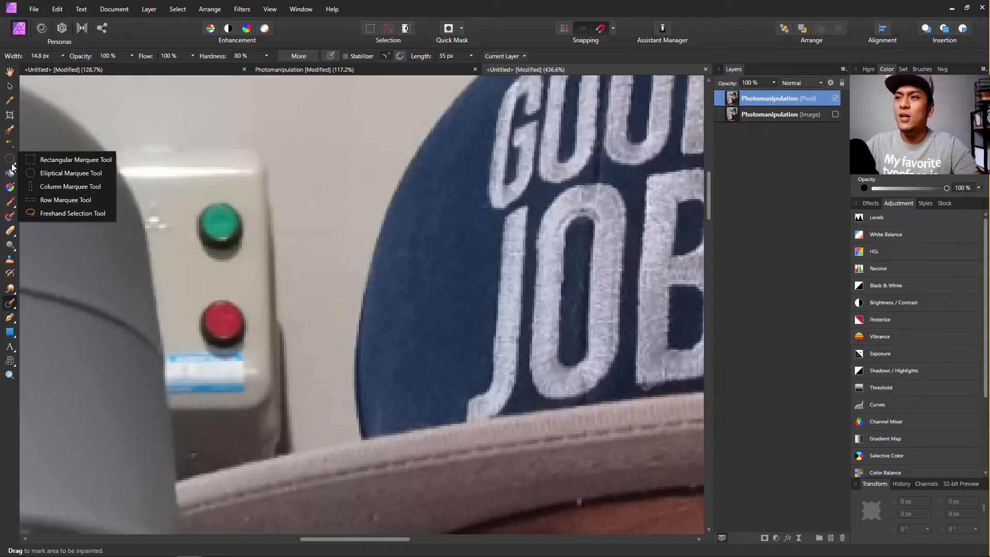
pyautogui.scroll(2, 162, 205)
pyautogui.click(14, 164)
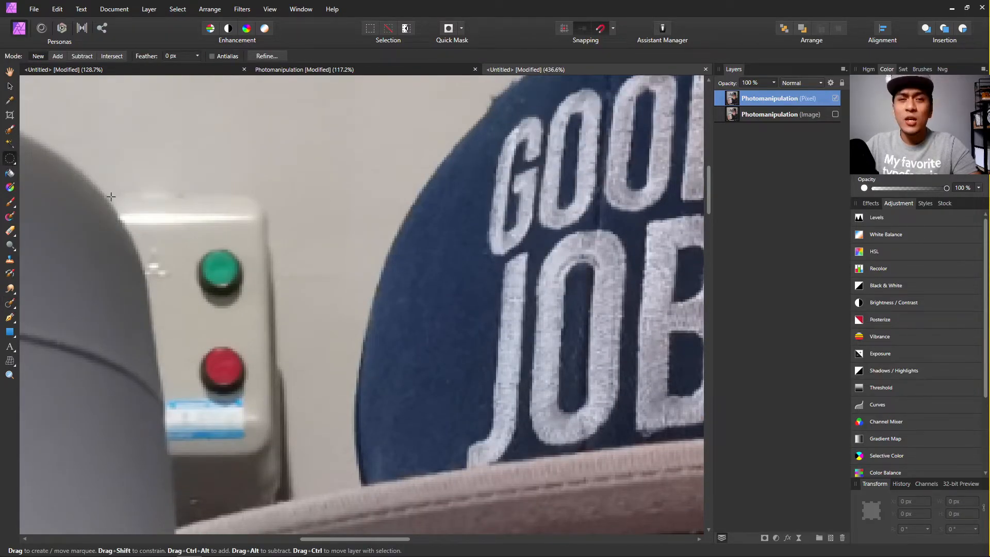
pyautogui.scroll(-3, 163, 403)
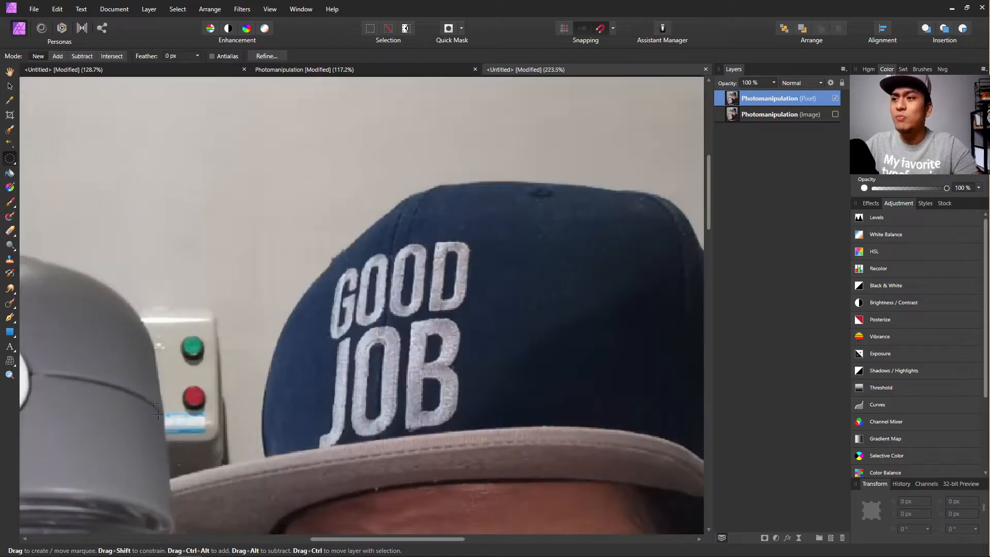
pyautogui.scroll(-1, 213, 368)
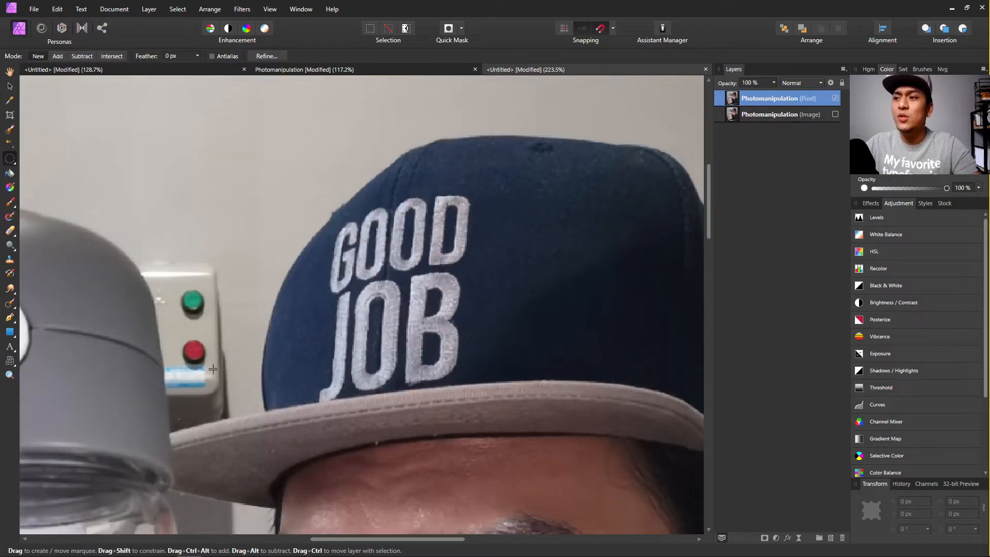
pyautogui.scroll(3, 217, 295)
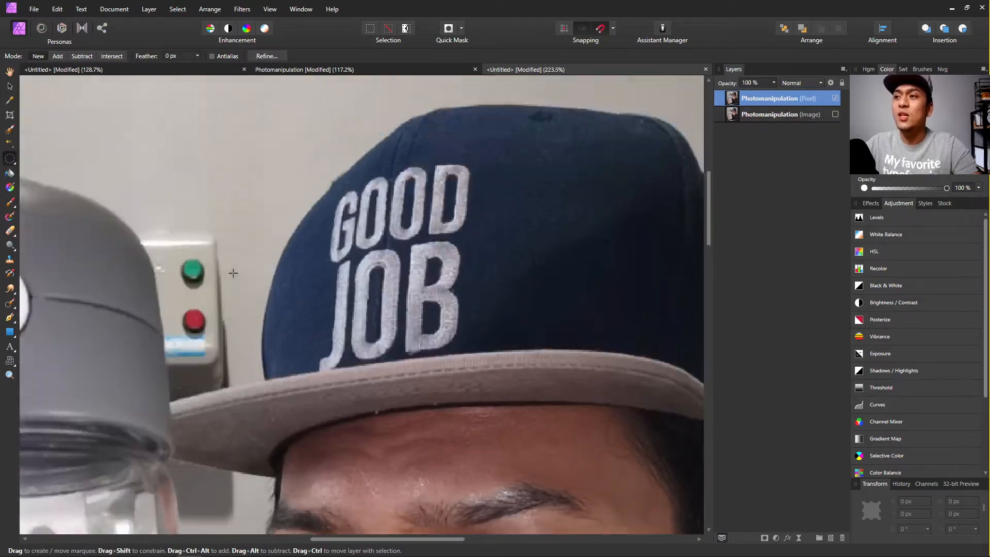
pyautogui.scroll(2, 225, 283)
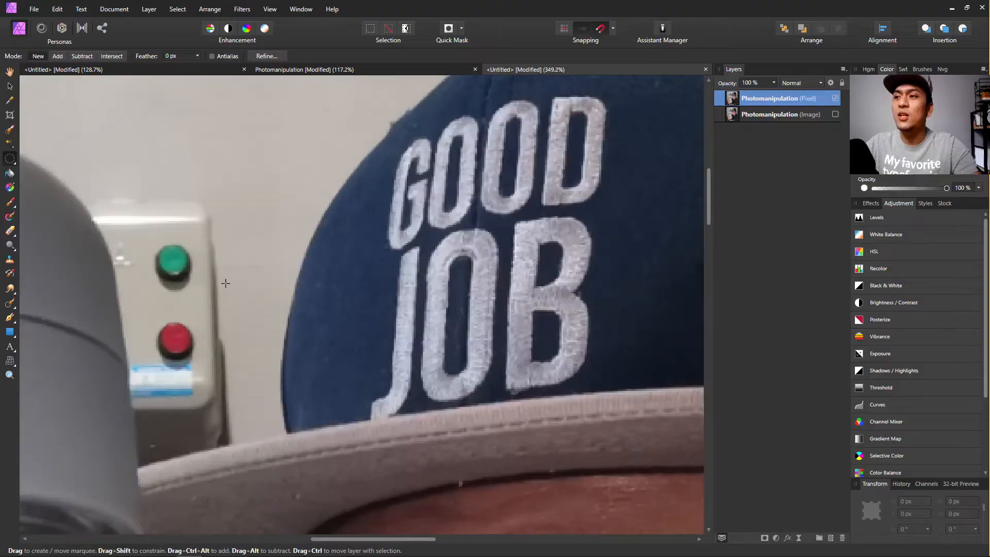
# Copy a strip of clean wall, about 20 × 139 px, between the switch box and the cap onto its own layer.
pyautogui.click(10, 158)
pyautogui.click(36, 160)
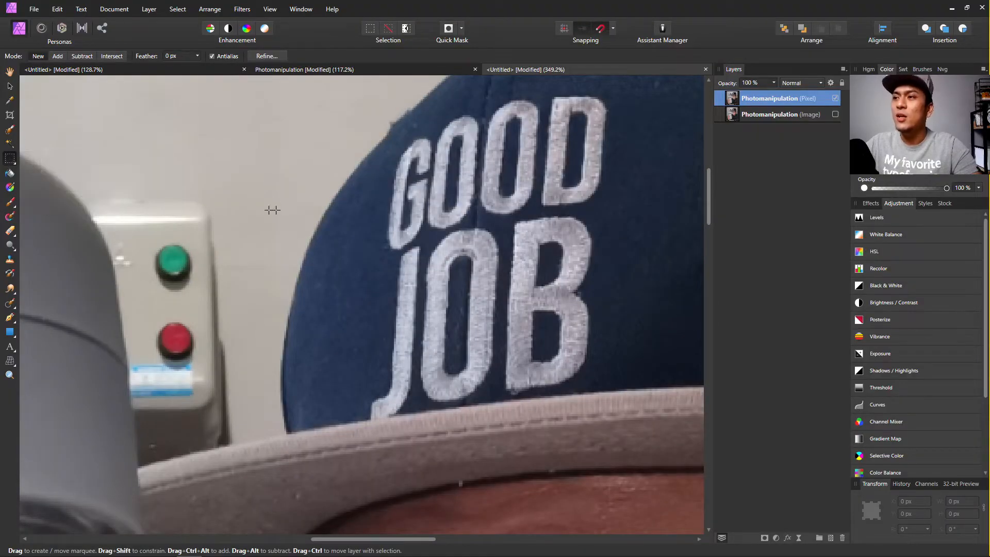
pyautogui.moveTo(231, 195); pyautogui.dragTo(240, 199)
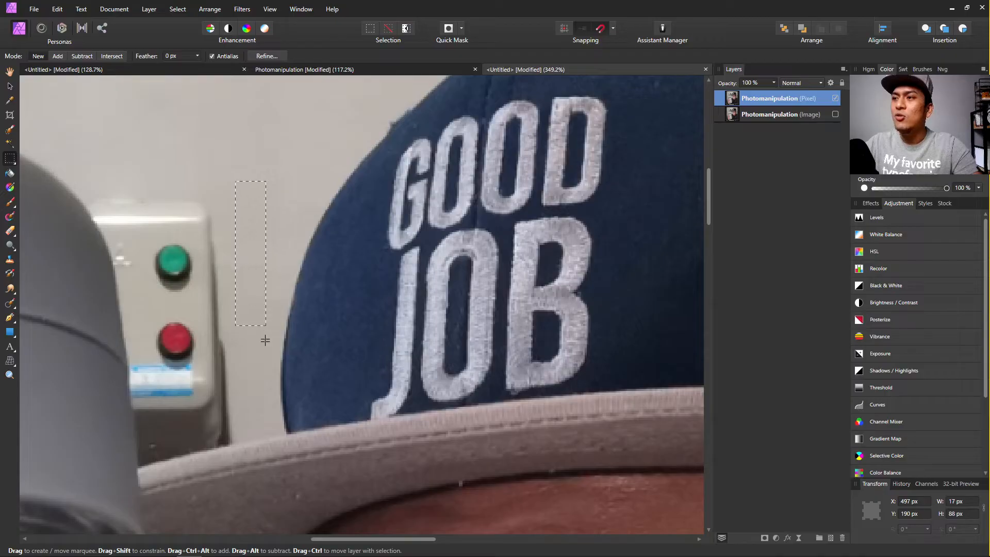
pyautogui.moveTo(266, 430); pyautogui.dragTo(271, 432)
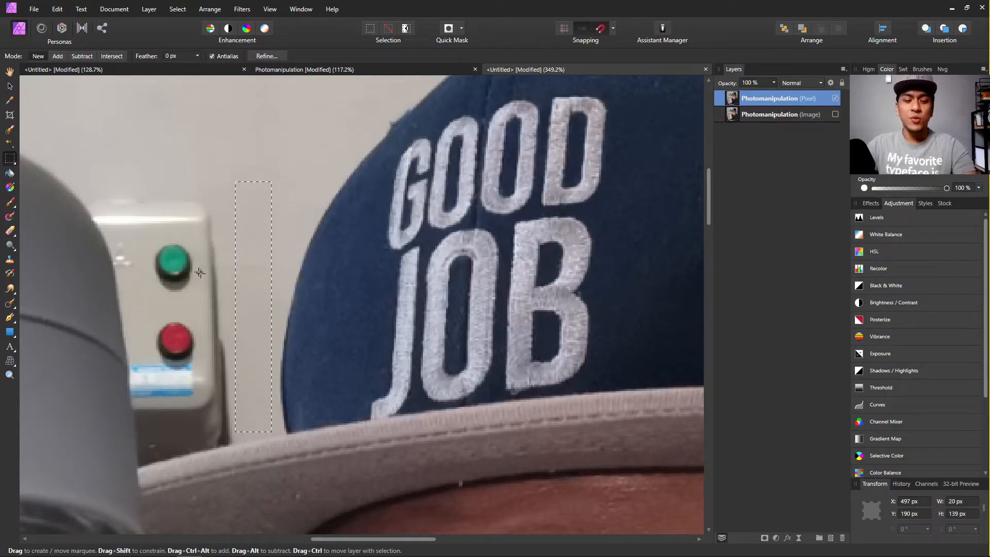
pyautogui.hotkey('ctrl', 'j')
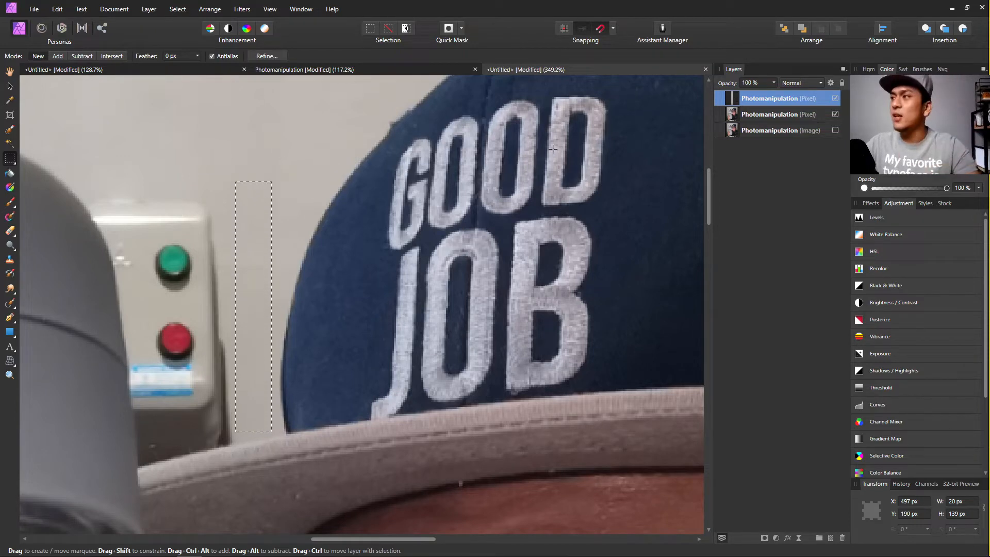
pyautogui.doubleClick(776, 99)
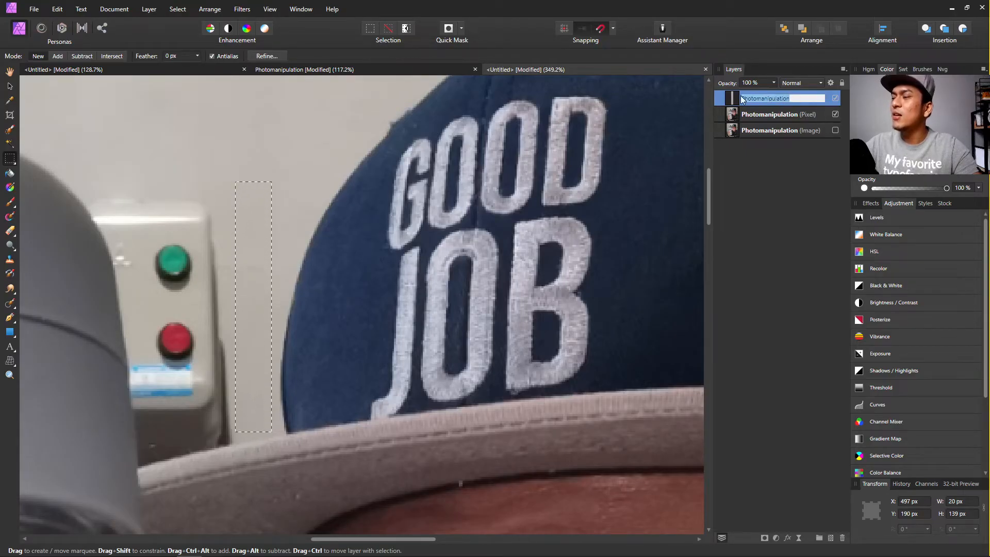
pyautogui.press('Return')
pyautogui.hotkey('ctrl', 'd')
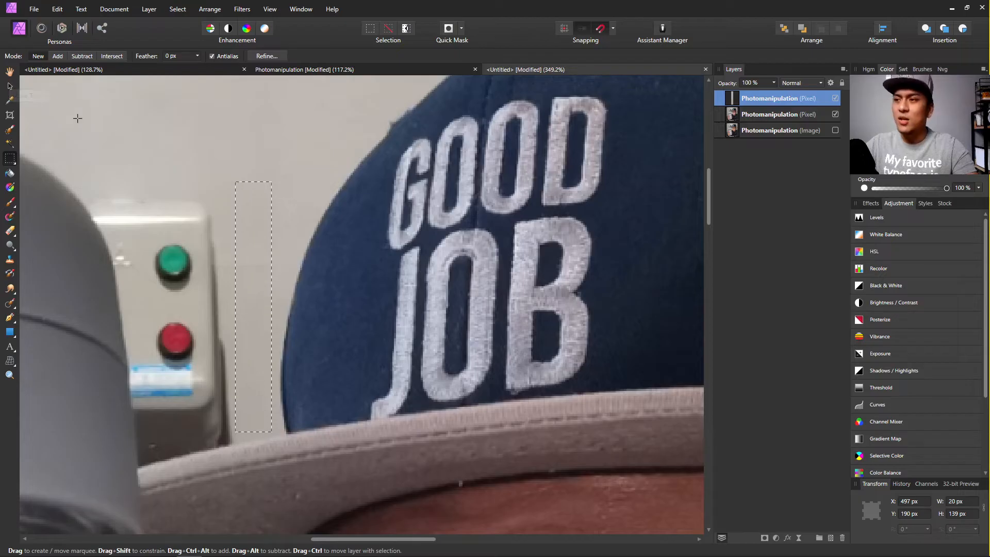
# Stretch the copied wall strip over the switch box to about 88.4 × 164.5 px, starting at the bottle's edge.
pyautogui.click(10, 89)
pyautogui.moveTo(255, 255); pyautogui.dragTo(79, 301)
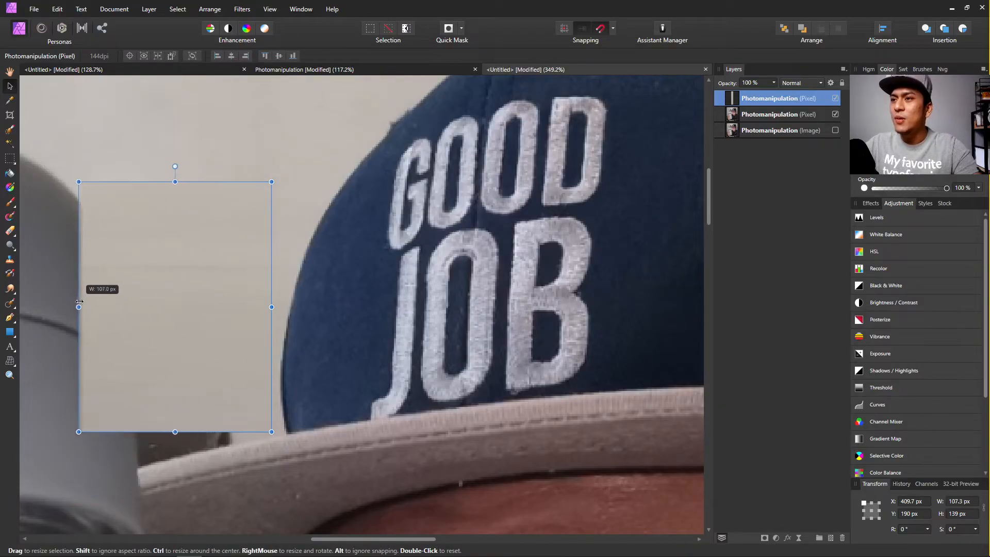
pyautogui.moveTo(173, 432); pyautogui.dragTo(167, 478)
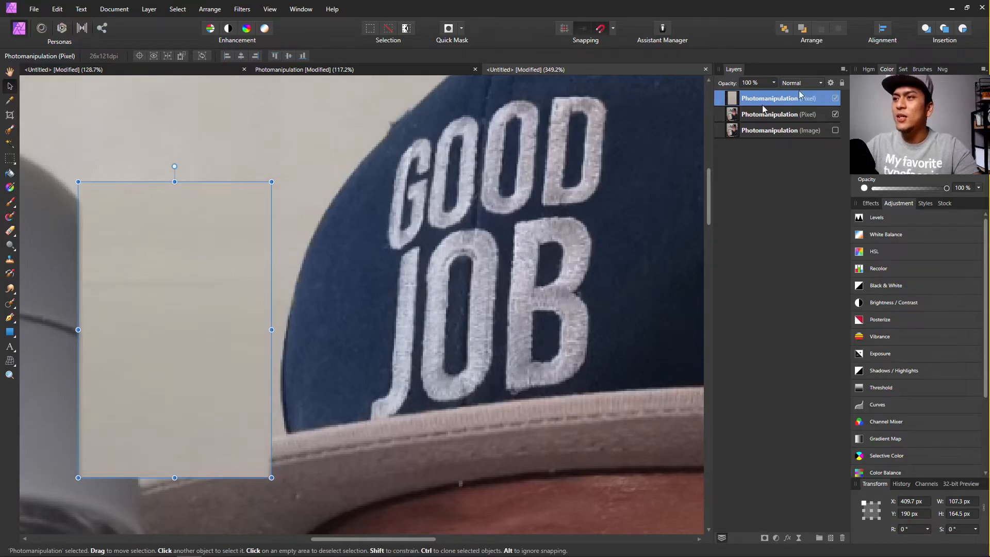
pyautogui.scroll(-3, 263, 334)
pyautogui.scroll(3, 242, 286)
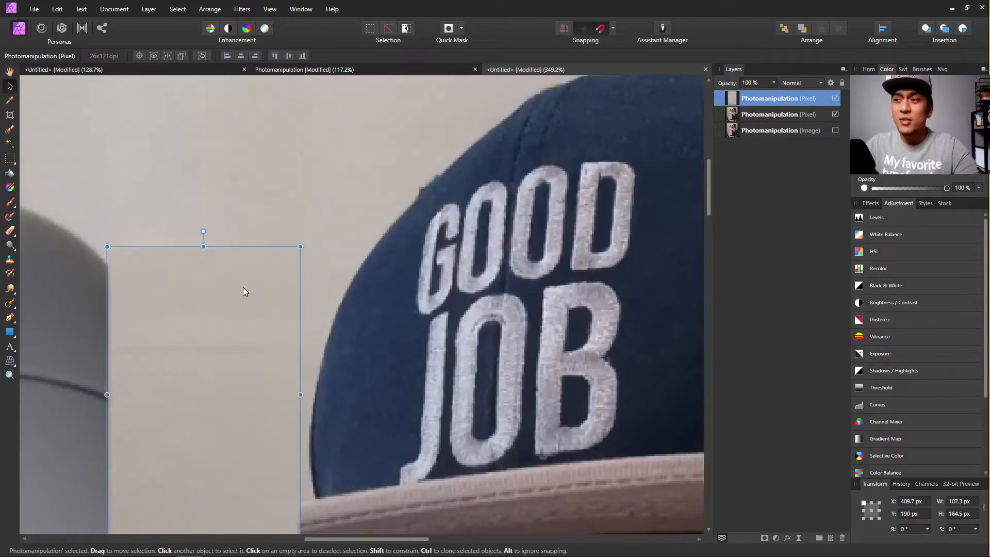
pyautogui.scroll(-3, 243, 291)
pyautogui.moveTo(299, 317); pyautogui.dragTo(263, 326)
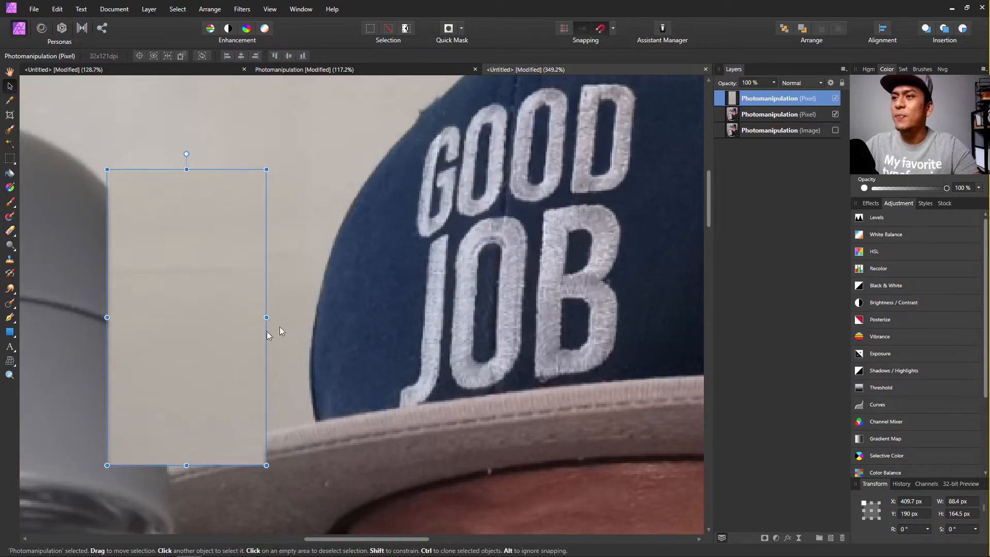
pyautogui.click(298, 140)
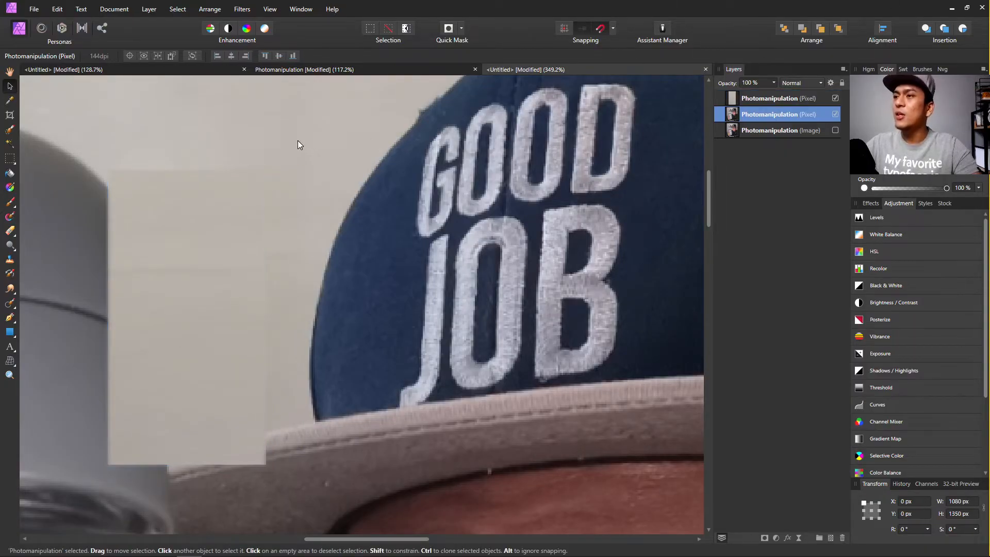
# Add a mask to the stretched wall patch layer.
pyautogui.scroll(-4, 311, 187)
pyautogui.scroll(2, 273, 288)
pyautogui.scroll(4, 218, 328)
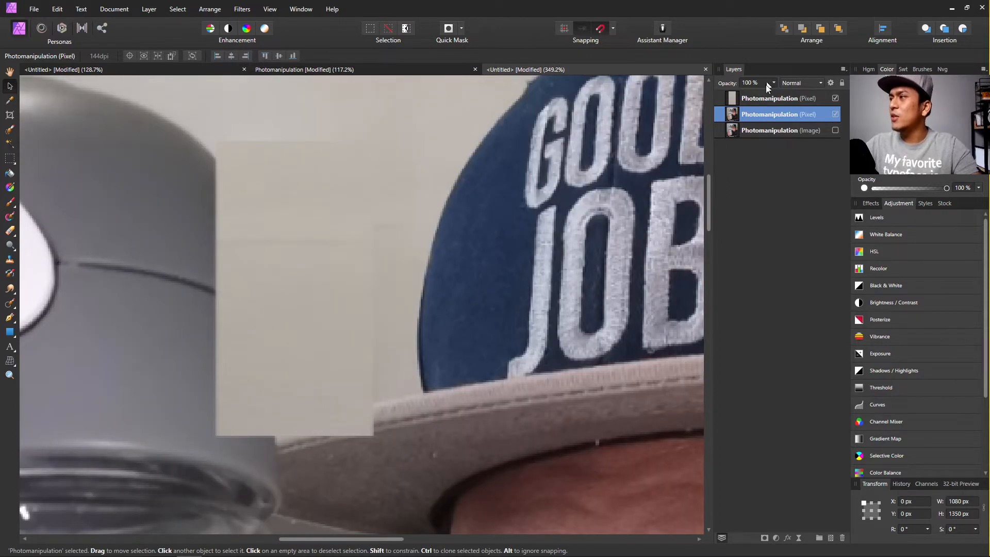
pyautogui.click(765, 98)
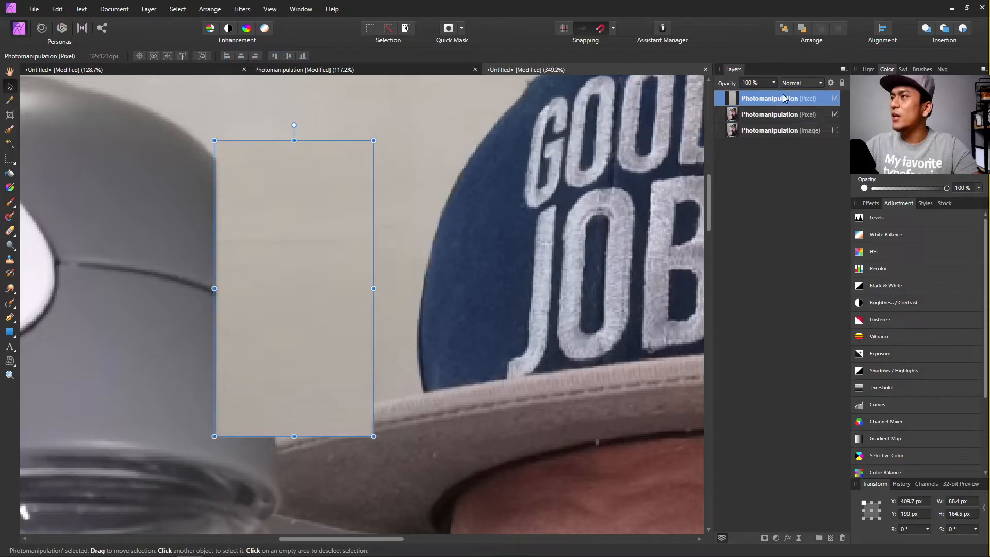
pyautogui.click(765, 539)
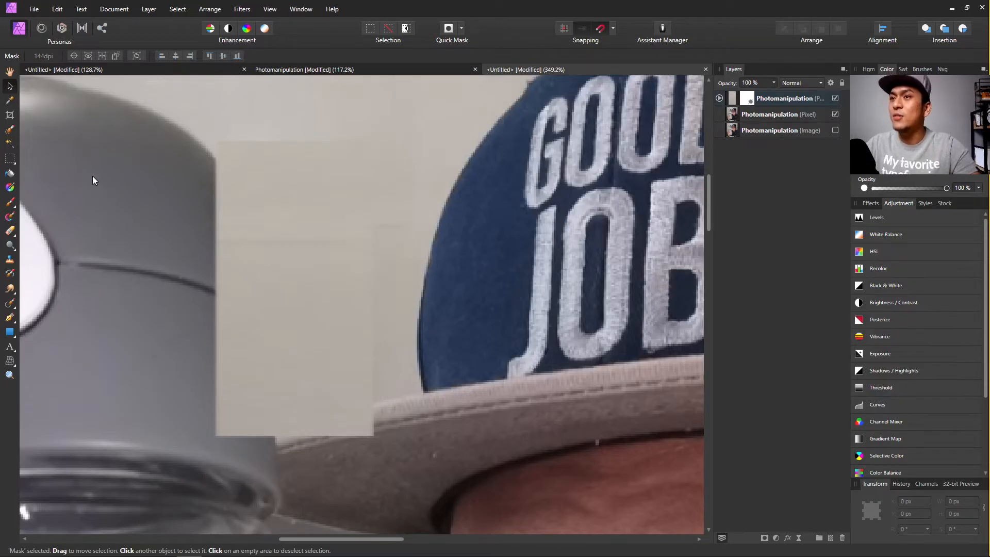
# Mask the wall patch off the bottle lid's edge with a black 34.4 px paint brush at 16% flow and 50% hardness.
pyautogui.click(10, 206)
pyautogui.click(55, 203)
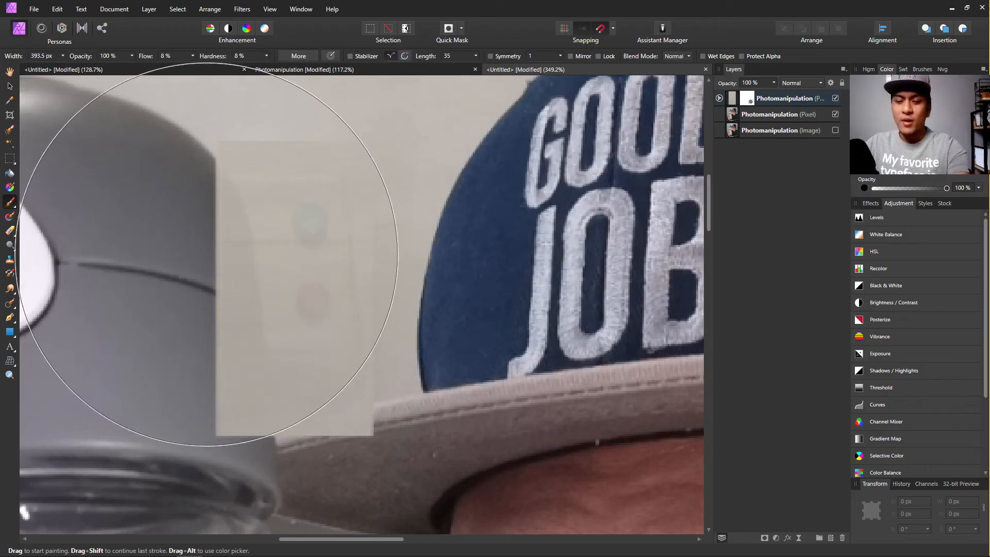
pyautogui.press('[')
pyautogui.press('[')
pyautogui.press('[')
pyautogui.press('[')
pyautogui.press('[')
pyautogui.press('[')
pyautogui.press('[')
pyautogui.press('[')
pyautogui.press('[')
pyautogui.press('[')
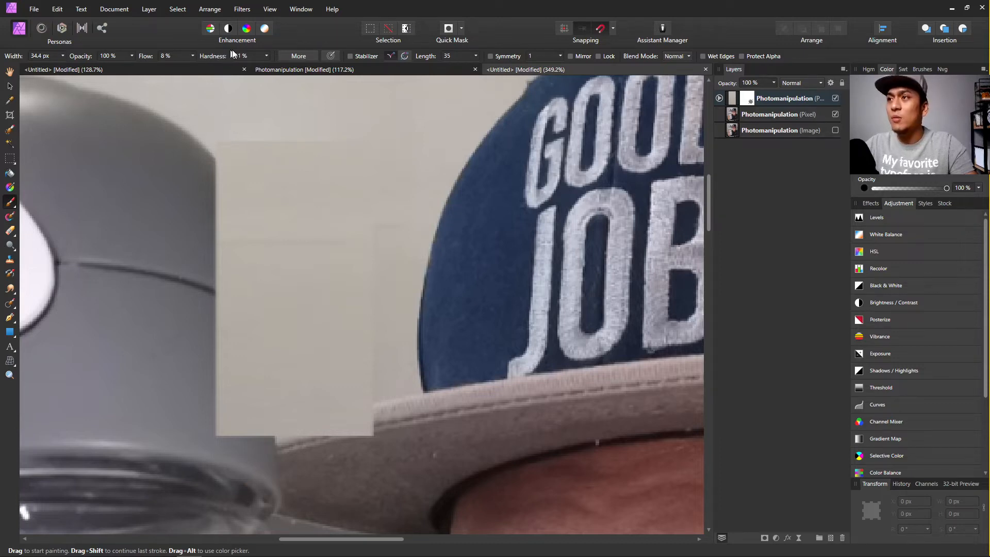
pyautogui.moveTo(210, 258)
pyautogui.mouseDown()
pyautogui.moveTo(224, 408)
pyautogui.moveTo(212, 367)
pyautogui.moveTo(205, 383)
pyautogui.moveTo(218, 371)
pyautogui.moveTo(188, 267)
pyautogui.mouseUp()
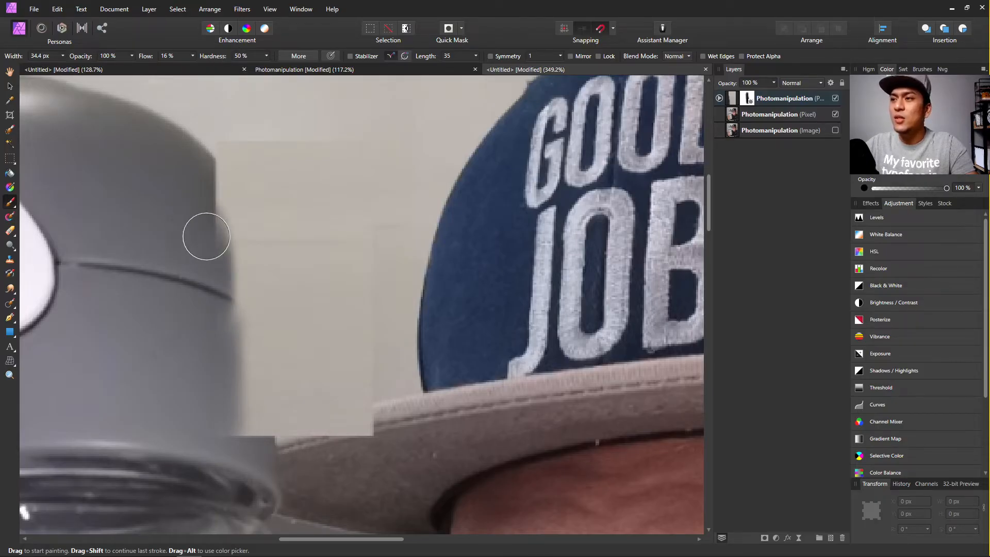
pyautogui.moveTo(209, 379)
pyautogui.mouseDown()
pyautogui.moveTo(225, 472)
pyautogui.moveTo(221, 338)
pyautogui.moveTo(243, 453)
pyautogui.moveTo(253, 457)
pyautogui.moveTo(224, 336)
pyautogui.moveTo(205, 181)
pyautogui.moveTo(221, 225)
pyautogui.moveTo(206, 177)
pyautogui.moveTo(236, 230)
pyautogui.moveTo(250, 363)
pyautogui.moveTo(255, 446)
pyautogui.moveTo(196, 159)
pyautogui.moveTo(214, 203)
pyautogui.mouseUp()
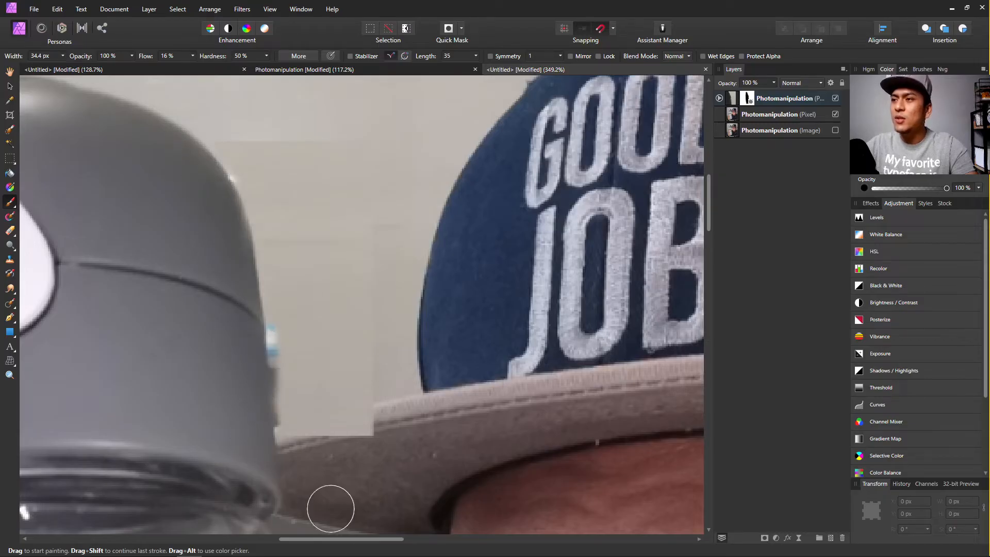
# Paint the patch mask along the cap's brim to uncover the brim between the lid and the crown.
pyautogui.moveTo(295, 468)
pyautogui.mouseDown()
pyautogui.moveTo(276, 453)
pyautogui.moveTo(395, 426)
pyautogui.moveTo(375, 419)
pyautogui.moveTo(395, 425)
pyautogui.moveTo(327, 439)
pyautogui.moveTo(361, 431)
pyautogui.mouseUp()
pyautogui.scroll(3, 434, 349)
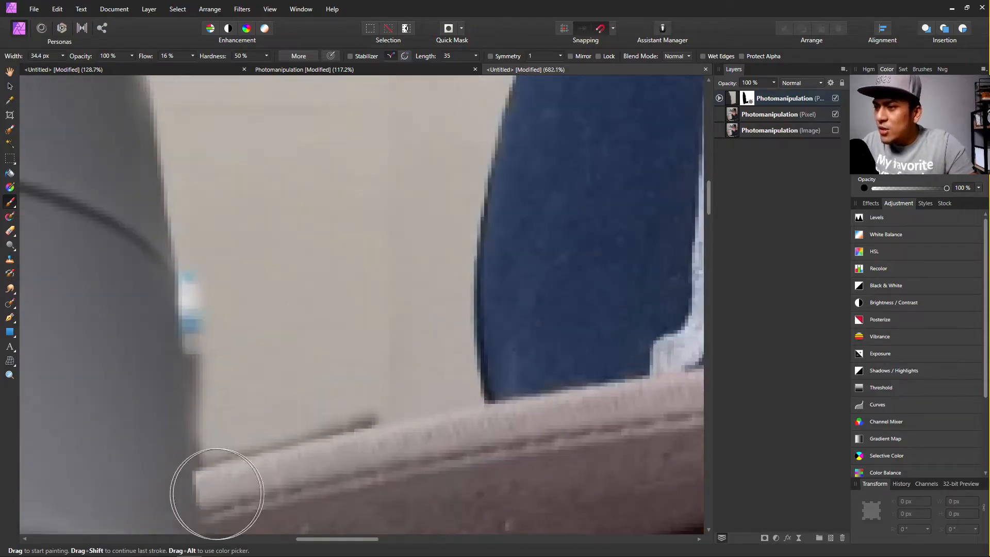
pyautogui.scroll(2, 113, 268)
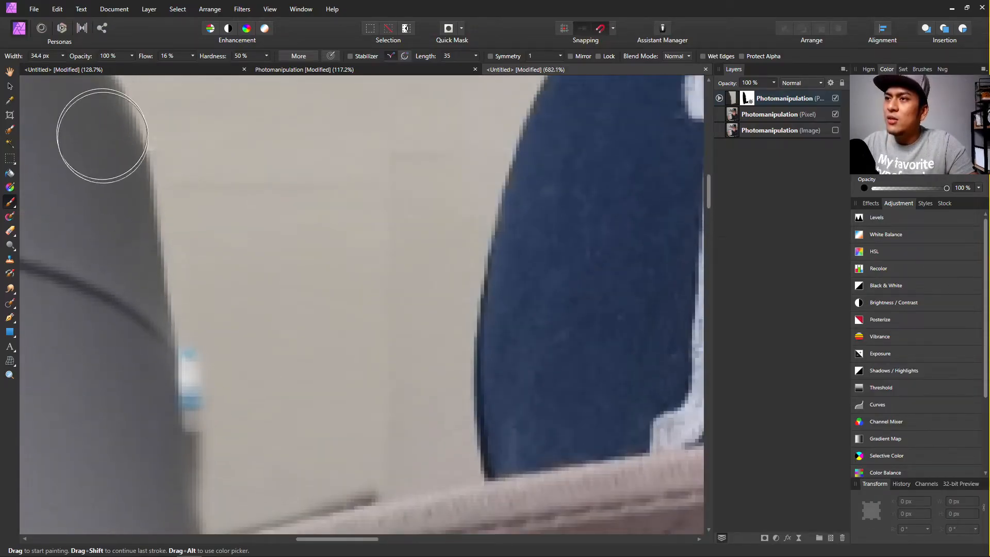
pyautogui.scroll(2, 93, 165)
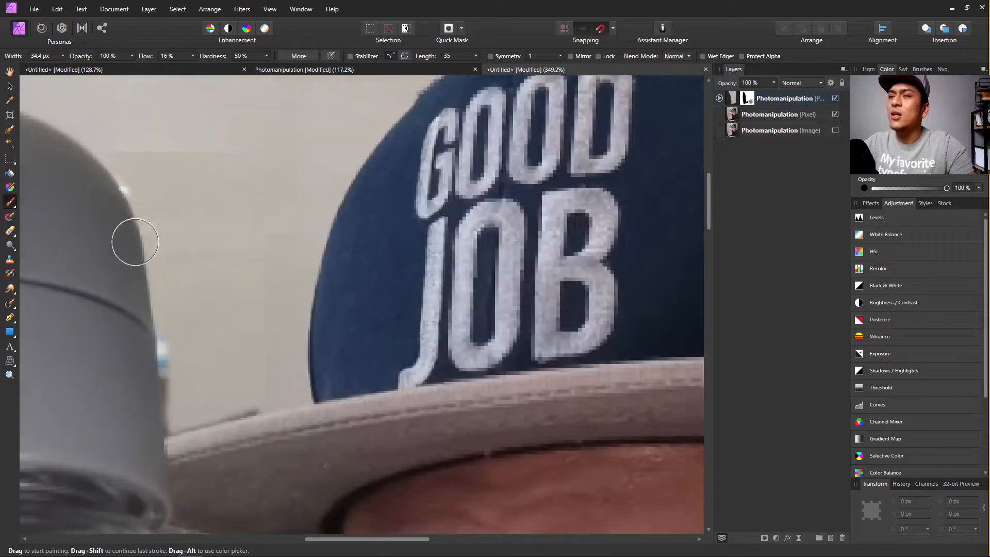
pyautogui.scroll(-3, 133, 239)
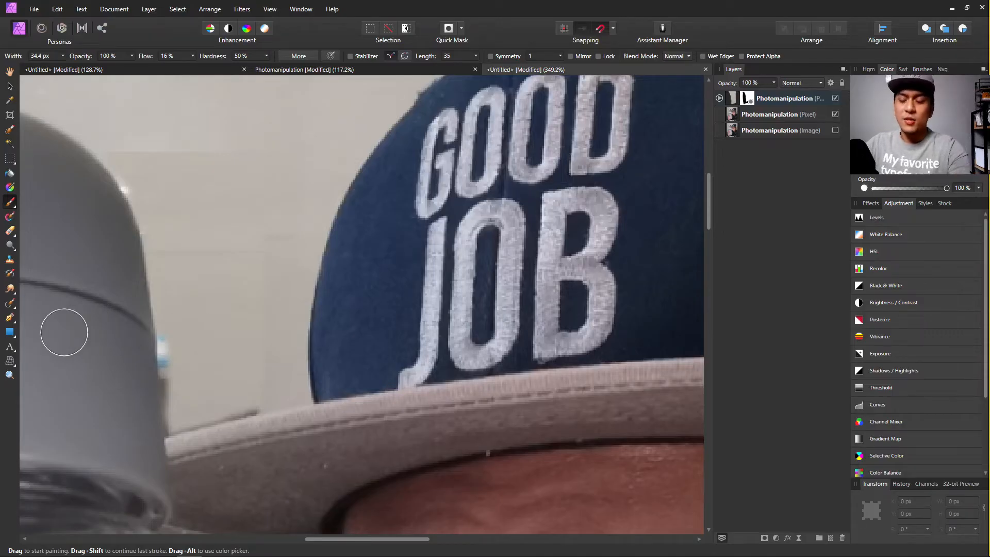
# Restore the wall patch along the lid's upper curve with a white 7.6 px brush on the mask.
pyautogui.press(']')
pyautogui.press(']')
pyautogui.press(']')
pyautogui.press(']')
pyautogui.press(']')
pyautogui.press(']')
pyautogui.press('[')
pyautogui.press('[')
pyautogui.press('[')
pyautogui.press('[')
pyautogui.press('[')
pyautogui.press('[')
pyautogui.press('[')
pyautogui.press('[')
pyautogui.press('[')
pyautogui.press('[')
pyautogui.press('[')
pyautogui.press('[')
pyautogui.press('[')
pyautogui.press('[')
pyautogui.press('[')
pyautogui.press('[')
pyautogui.press('[')
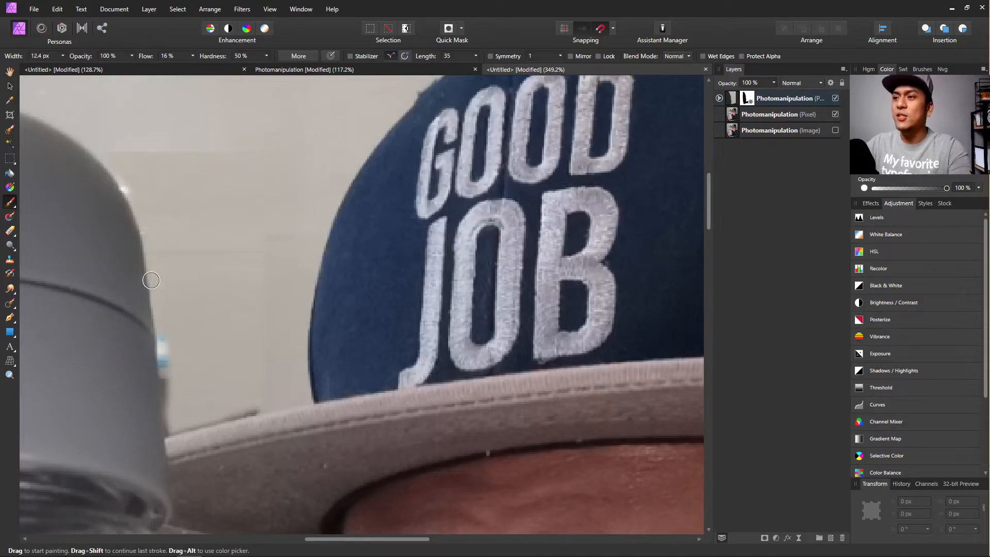
pyautogui.scroll(5, 137, 187)
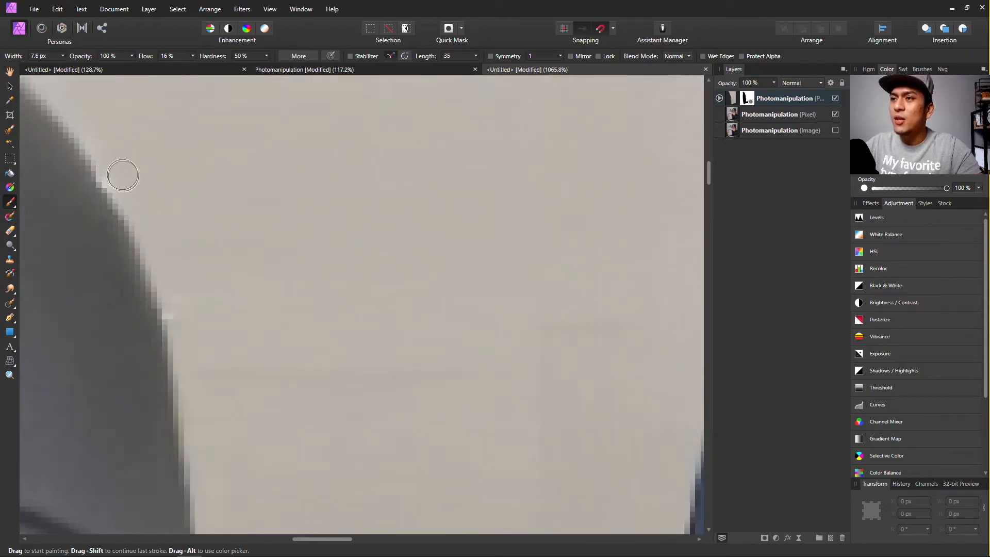
pyautogui.scroll(-3, 120, 175)
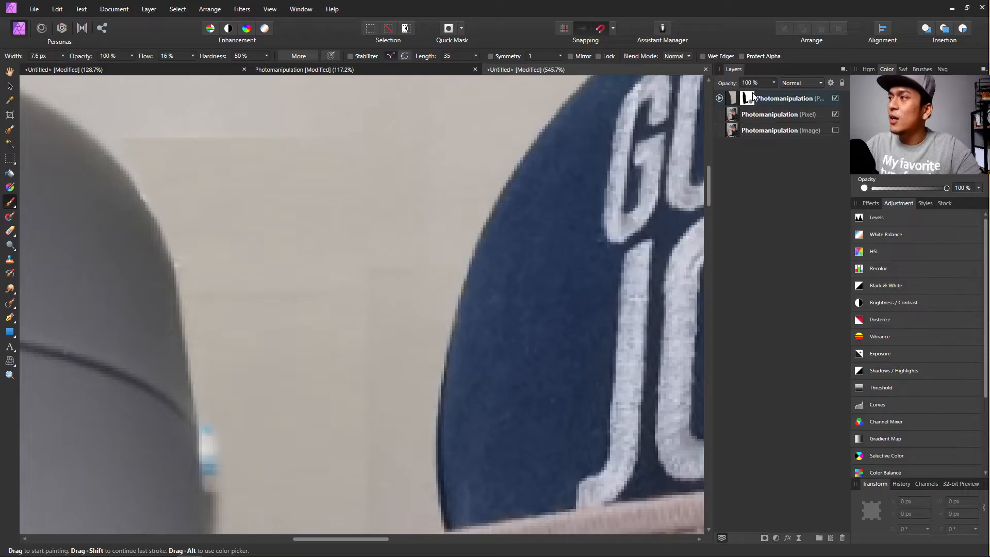
# Paint white on the patch's mask to cover the blue-and-white switch remnant beside the lid's lower edge.
pyautogui.click(727, 101)
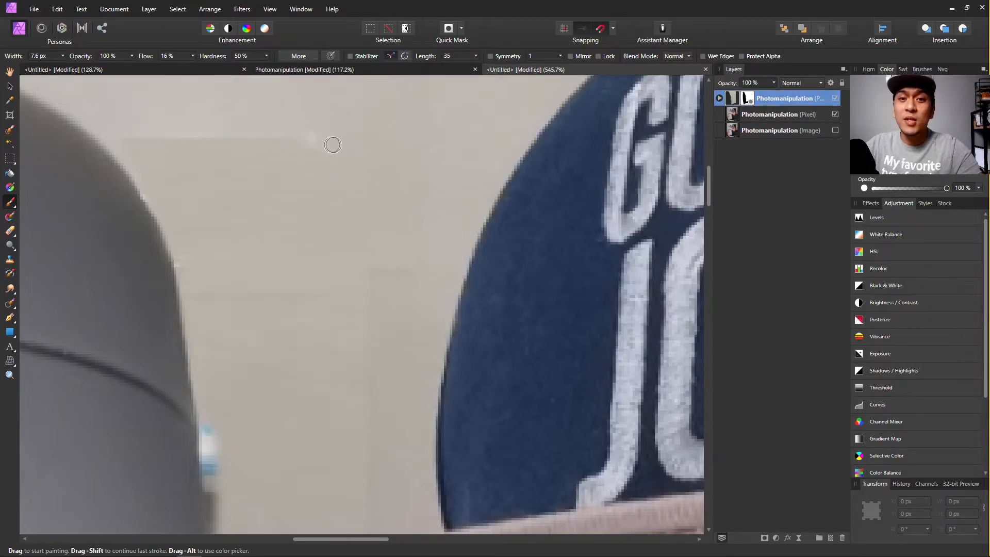
pyautogui.click(748, 99)
pyautogui.scroll(-1, 214, 368)
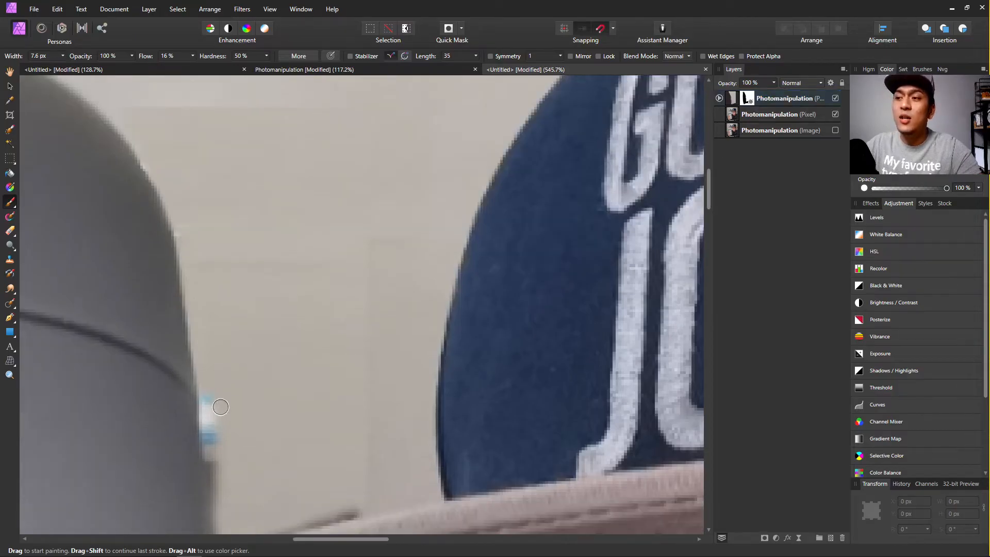
pyautogui.scroll(-3, 224, 399)
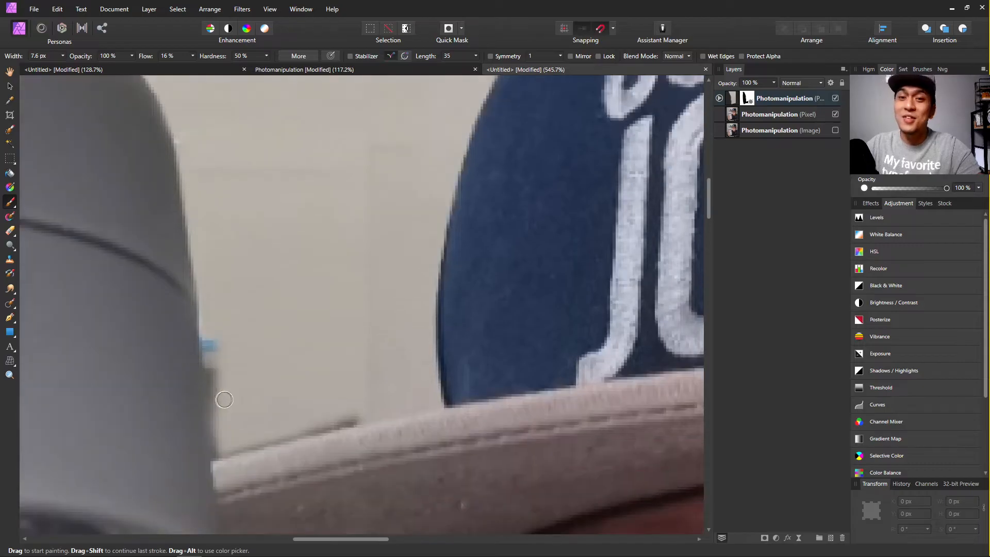
pyautogui.scroll(-3, 235, 360)
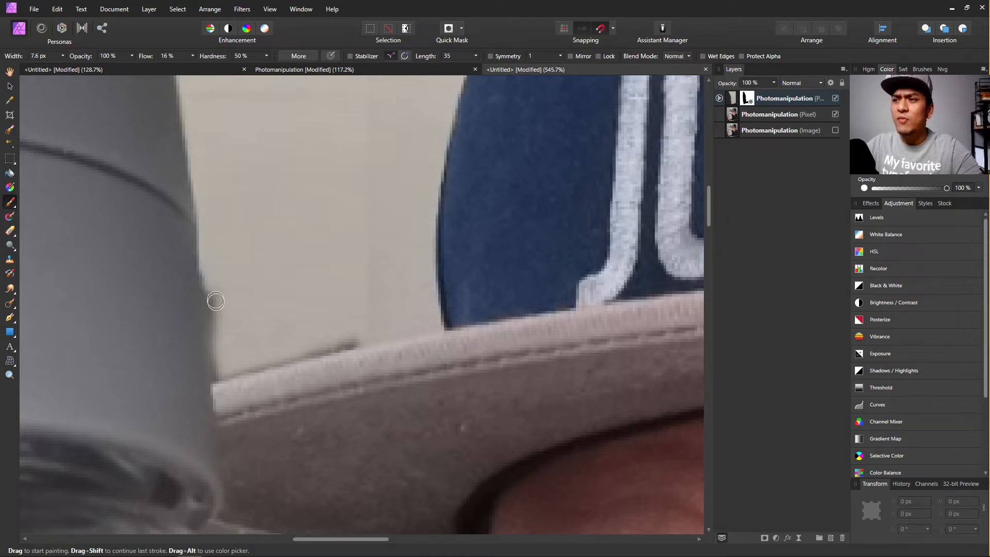
pyautogui.moveTo(206, 284)
pyautogui.mouseDown()
pyautogui.moveTo(213, 257)
pyautogui.moveTo(213, 320)
pyautogui.moveTo(212, 279)
pyautogui.moveTo(223, 329)
pyautogui.moveTo(228, 293)
pyautogui.moveTo(228, 278)
pyautogui.moveTo(214, 333)
pyautogui.mouseUp()
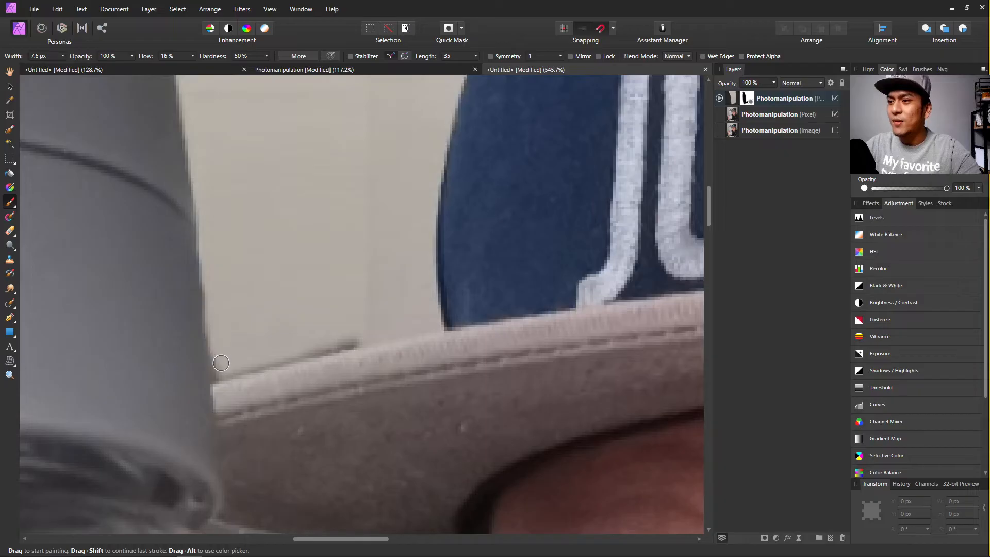
# Cover the dark line above the cap's brim by painting the mask, and touch up the lid's edge down to the brim.
pyautogui.moveTo(220, 373); pyautogui.dragTo(295, 353)
pyautogui.moveTo(362, 338); pyautogui.dragTo(300, 351)
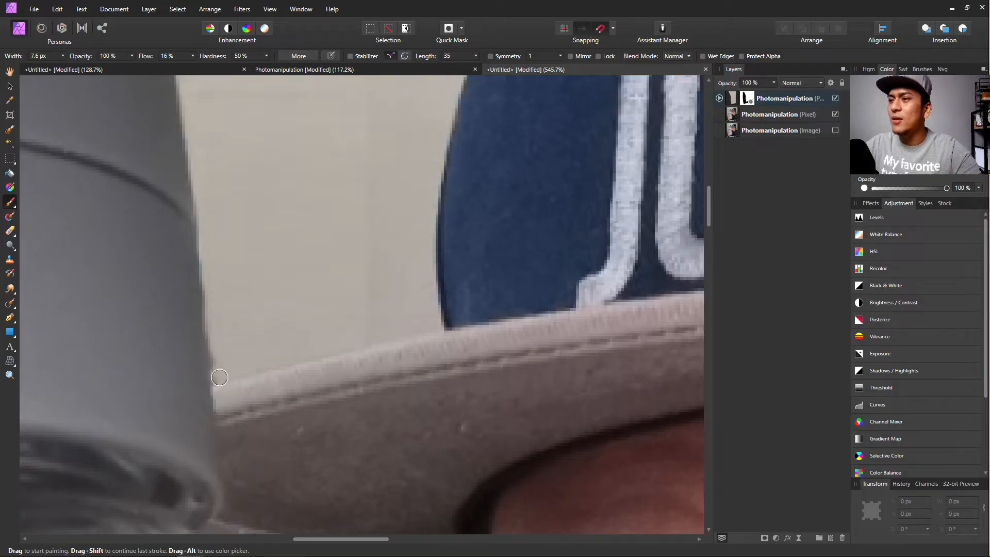
pyautogui.moveTo(214, 353)
pyautogui.mouseDown()
pyautogui.moveTo(206, 299)
pyautogui.moveTo(202, 278)
pyautogui.mouseUp()
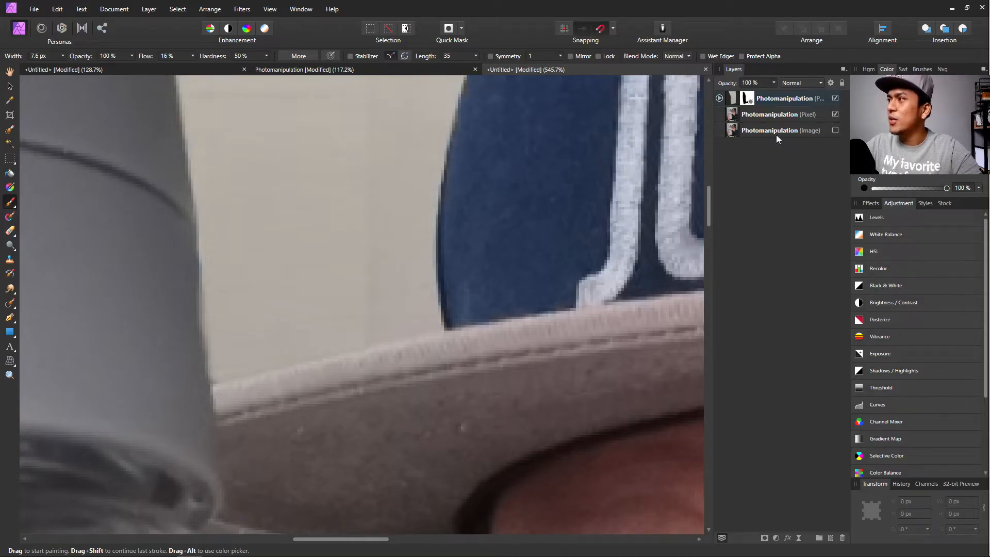
pyautogui.scroll(3, 268, 314)
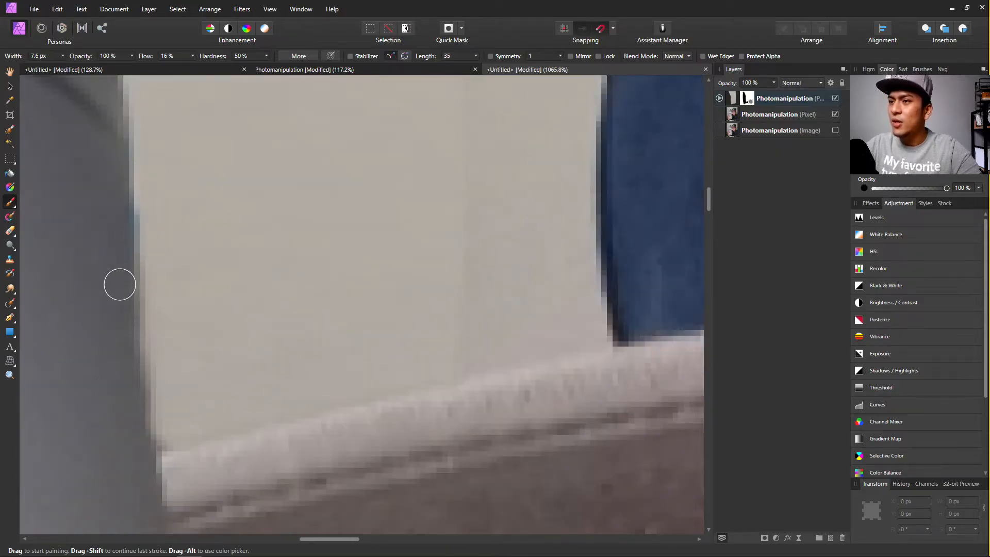
pyautogui.moveTo(123, 327)
pyautogui.mouseDown()
pyautogui.moveTo(148, 463)
pyautogui.moveTo(120, 286)
pyautogui.mouseUp()
pyautogui.scroll(-5, 369, 400)
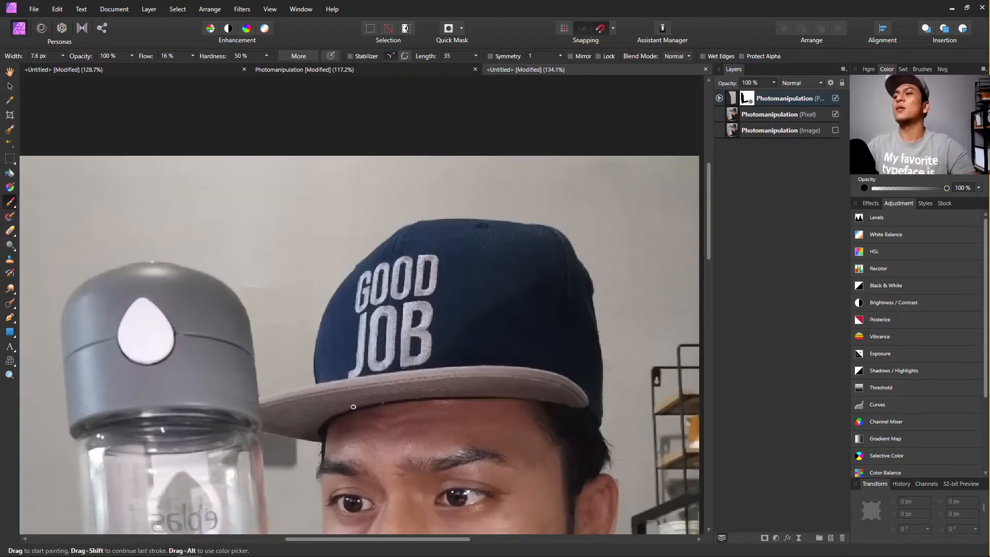
# Blend the wall patch's upper seam between the lid and the cap into the wall, enlarging the mask brush to 20.2 px.
pyautogui.scroll(4, 306, 283)
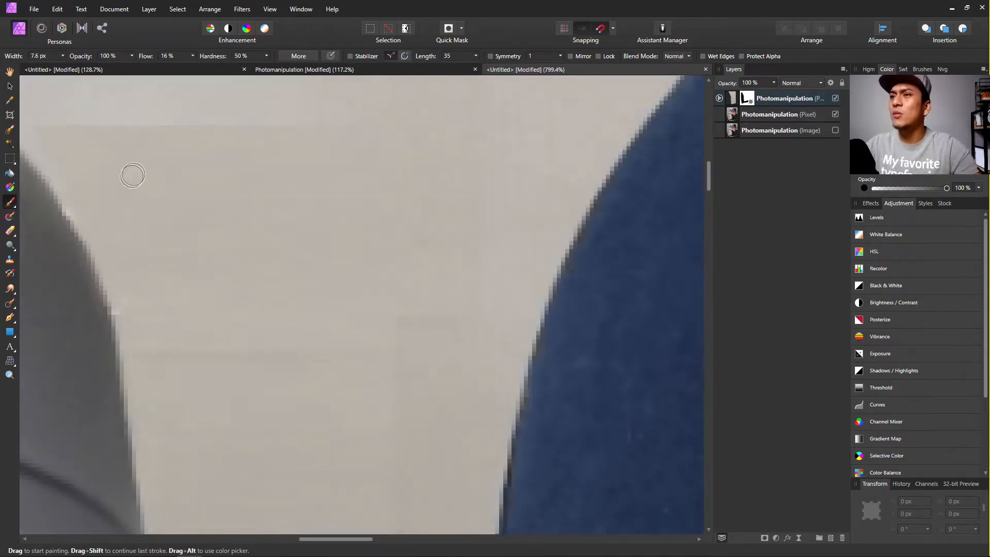
pyautogui.scroll(1, 583, 202)
pyautogui.hscroll(-3, 584, 201)
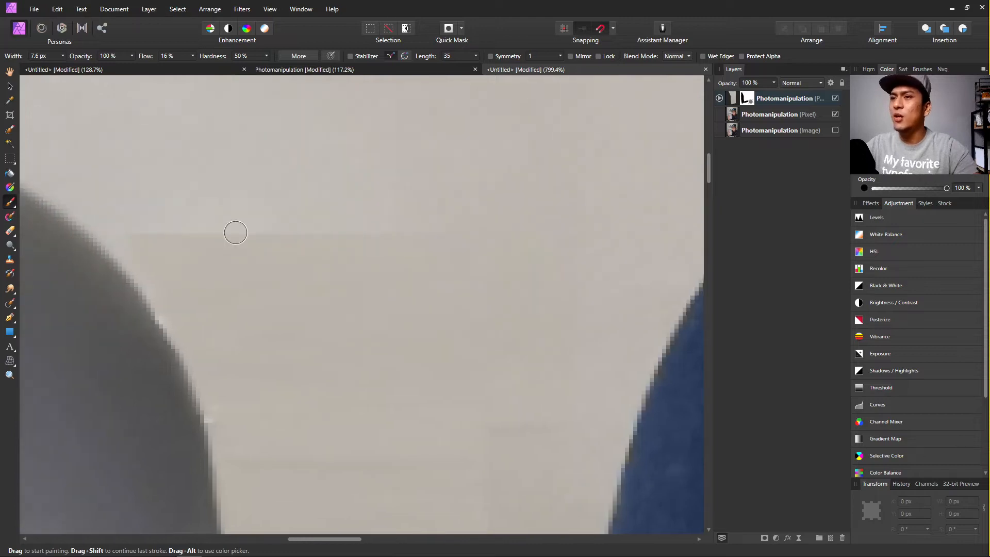
pyautogui.press(']')
pyautogui.press(']')
pyautogui.press(']')
pyautogui.press(']')
pyautogui.press(']')
pyautogui.press(']')
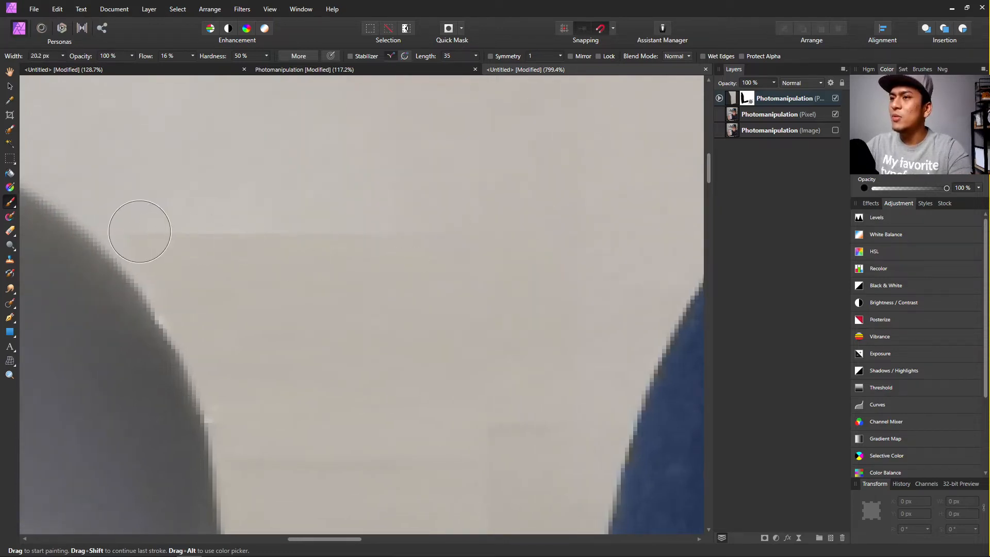
pyautogui.moveTo(147, 220)
pyautogui.mouseDown()
pyautogui.moveTo(209, 211)
pyautogui.moveTo(159, 216)
pyautogui.moveTo(204, 221)
pyautogui.moveTo(283, 197)
pyautogui.moveTo(194, 209)
pyautogui.moveTo(397, 205)
pyautogui.moveTo(501, 217)
pyautogui.moveTo(310, 224)
pyautogui.moveTo(538, 225)
pyautogui.moveTo(446, 199)
pyautogui.moveTo(479, 352)
pyautogui.moveTo(503, 382)
pyautogui.moveTo(509, 444)
pyautogui.moveTo(466, 317)
pyautogui.moveTo(542, 268)
pyautogui.moveTo(495, 267)
pyautogui.moveTo(520, 454)
pyautogui.moveTo(529, 442)
pyautogui.moveTo(525, 412)
pyautogui.moveTo(510, 466)
pyautogui.mouseUp()
pyautogui.scroll(-4, 595, 362)
pyautogui.scroll(-3, 582, 355)
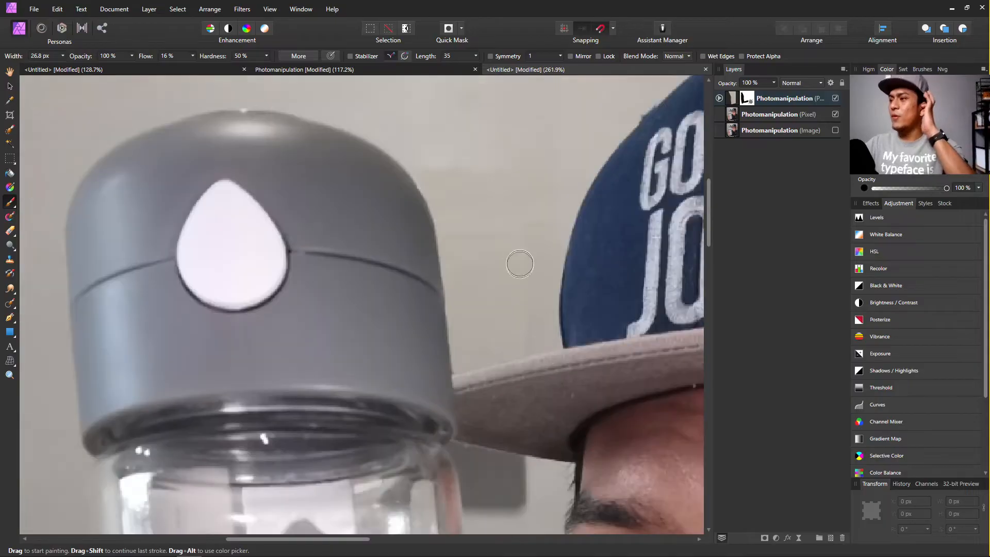
# Soften the patch's vertical seam beside the cap on the mask with a 13.7 px brush.
pyautogui.moveTo(519, 260); pyautogui.dragTo(520, 299)
pyautogui.hotkey('ctrl', 'z')
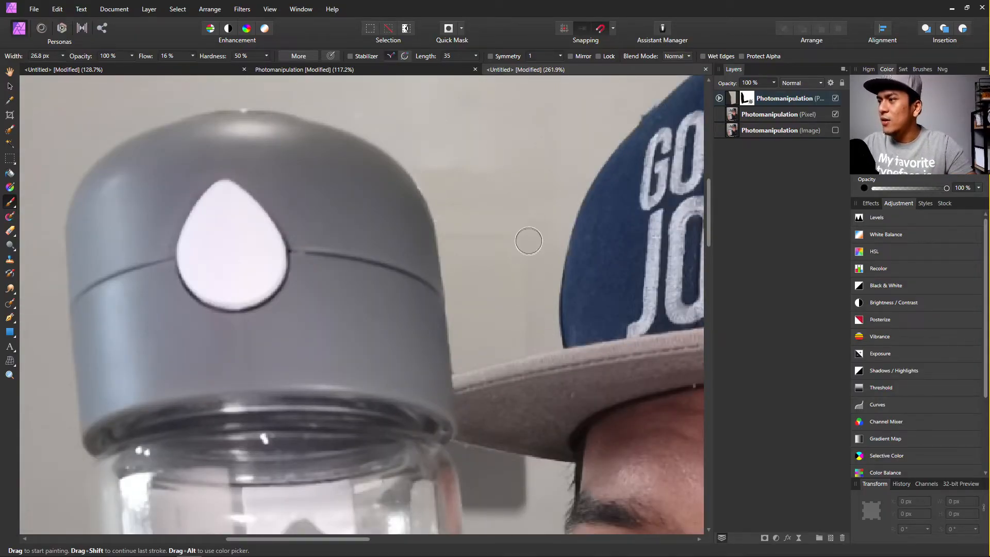
pyautogui.scroll(-6, 530, 245)
pyautogui.scroll(8, 539, 280)
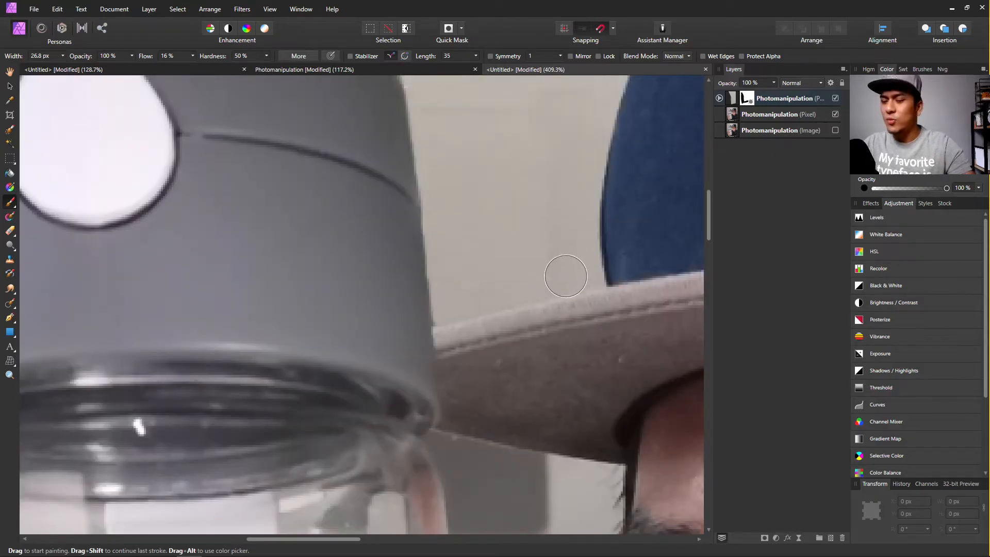
pyautogui.press('[')
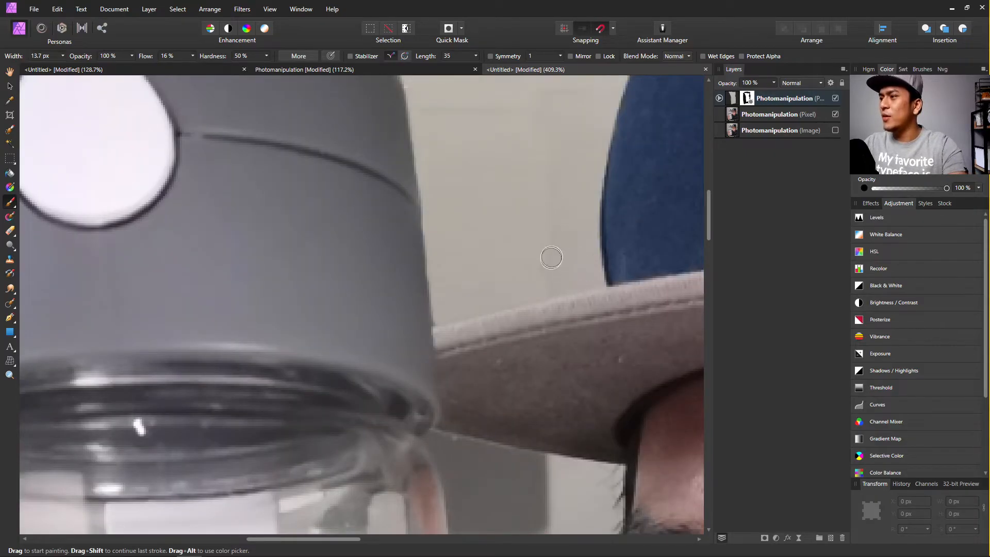
pyautogui.scroll(5, 557, 286)
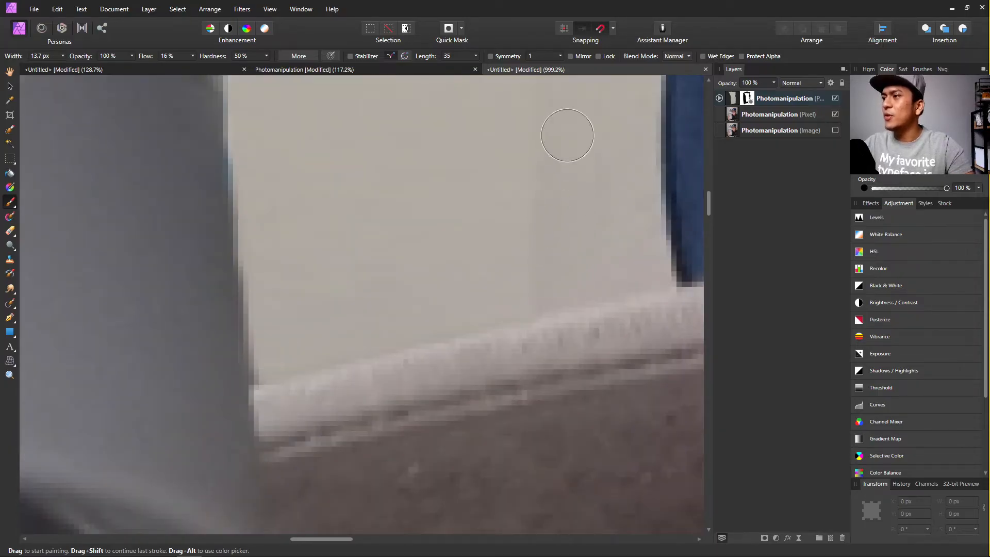
pyautogui.scroll(-5, 570, 144)
pyautogui.scroll(4, 579, 194)
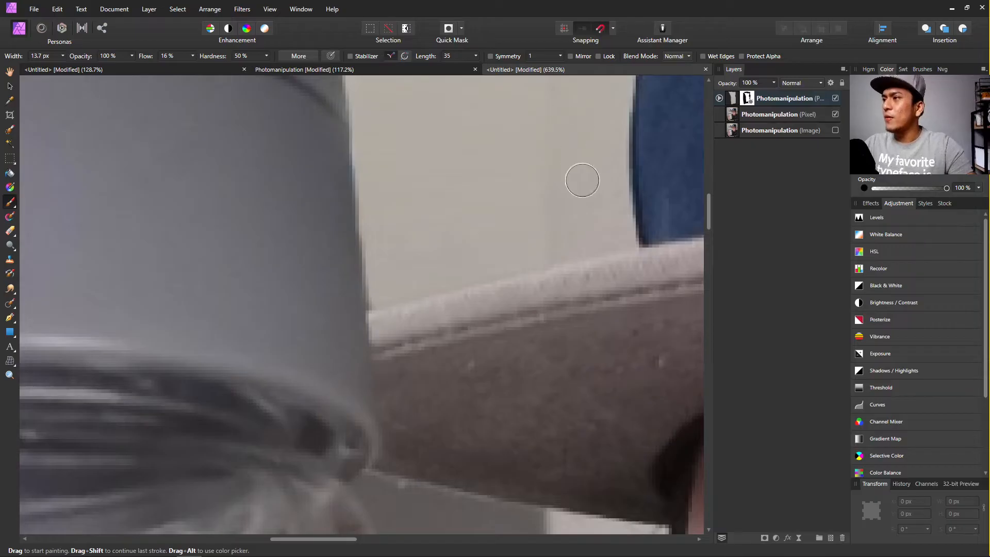
pyautogui.scroll(-4, 580, 190)
pyautogui.scroll(2, 571, 227)
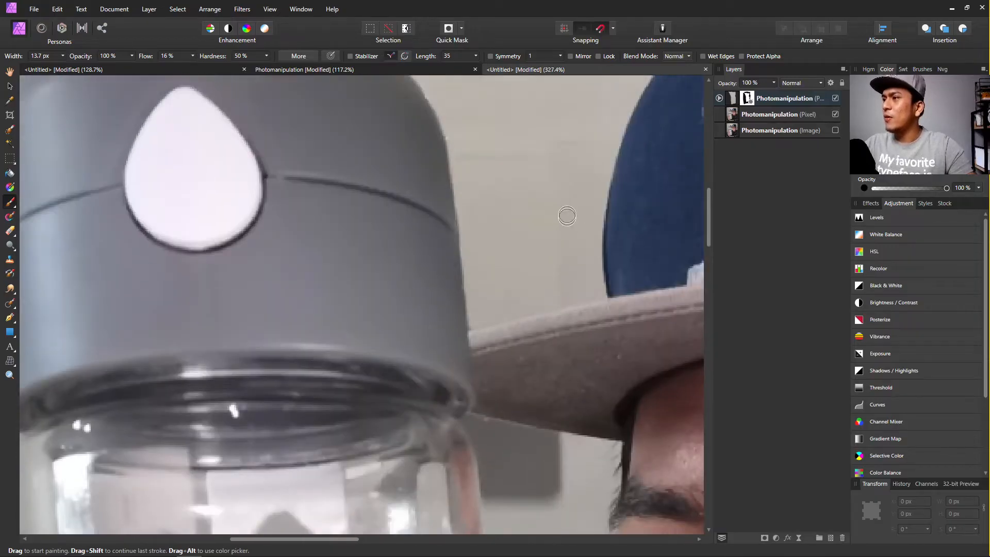
# Outline the wall shelf beside the ear, down to the jacket shoulder, with the Freehand Selection Tool.
pyautogui.scroll(-11, 567, 215)
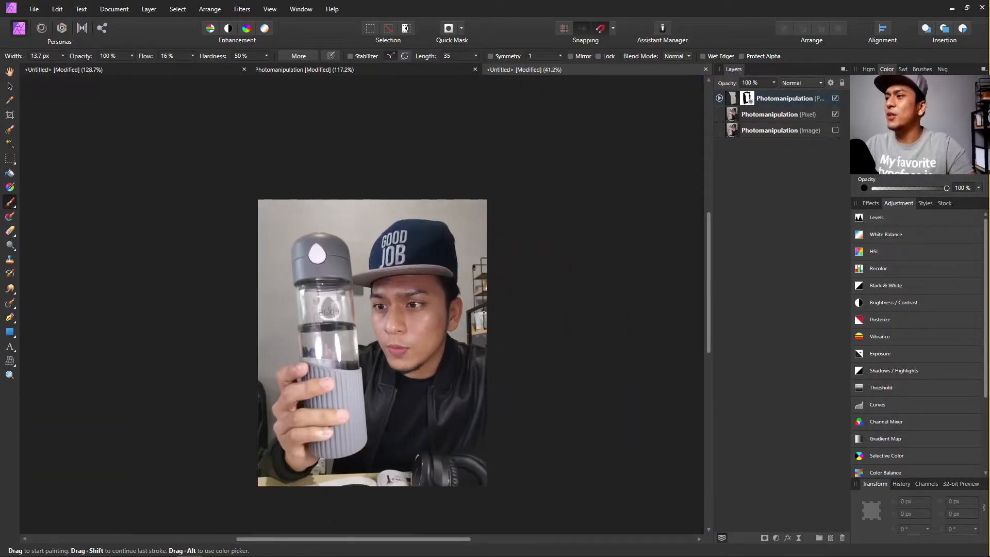
pyautogui.scroll(6, 483, 312)
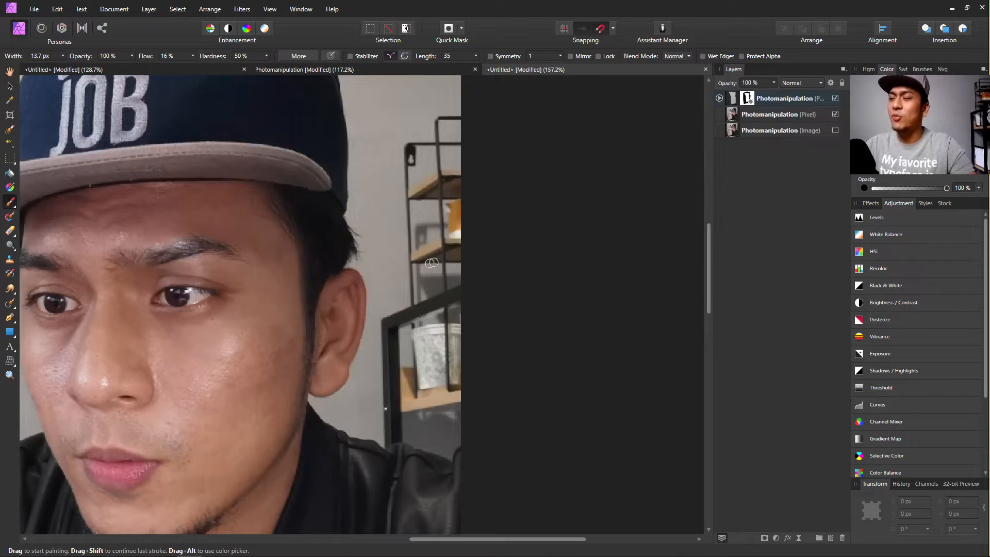
pyautogui.click(16, 164)
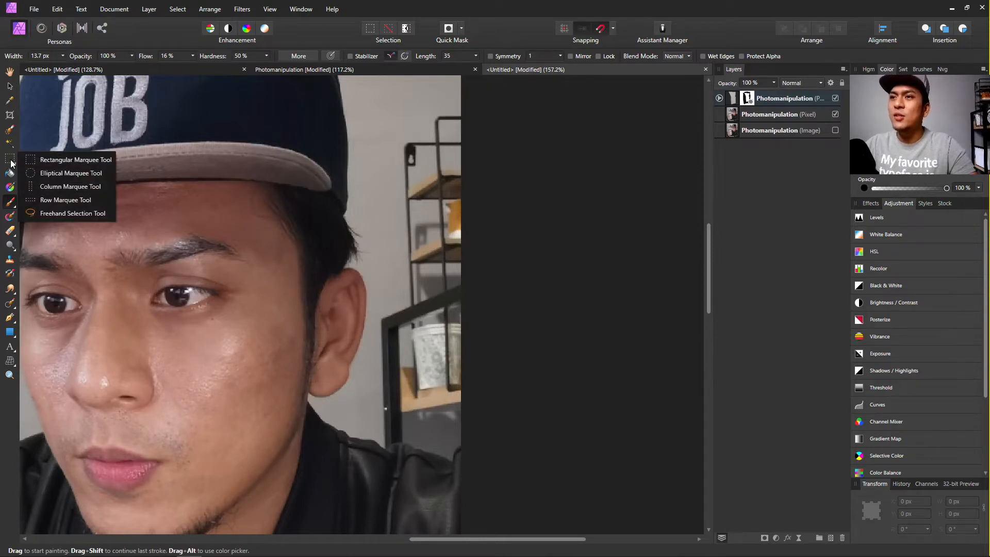
pyautogui.click(56, 212)
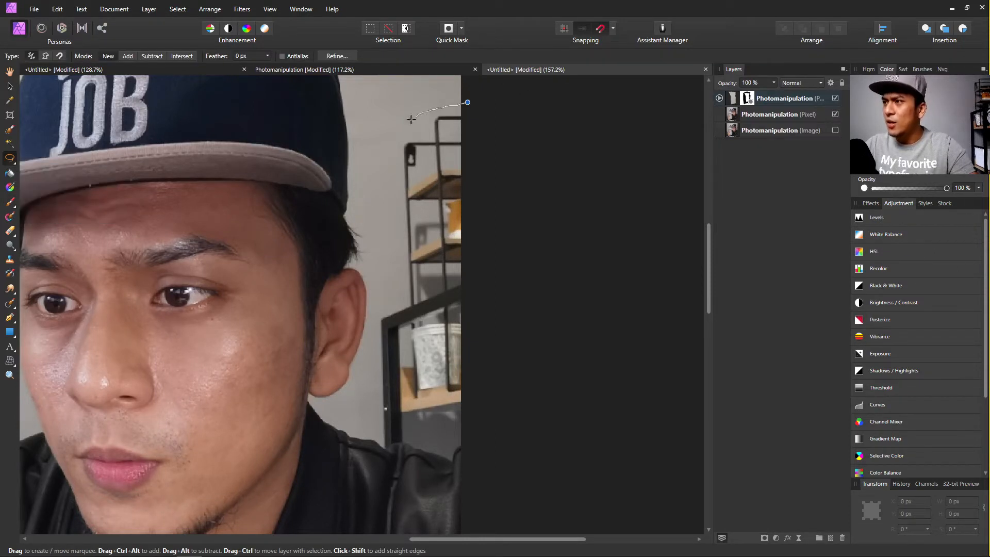
pyautogui.moveTo(411, 119)
pyautogui.mouseDown()
pyautogui.moveTo(396, 140)
pyautogui.moveTo(388, 267)
pyautogui.mouseUp()
pyautogui.moveTo(377, 318)
pyautogui.mouseDown()
pyautogui.moveTo(371, 407)
pyautogui.moveTo(385, 443)
pyautogui.mouseUp()
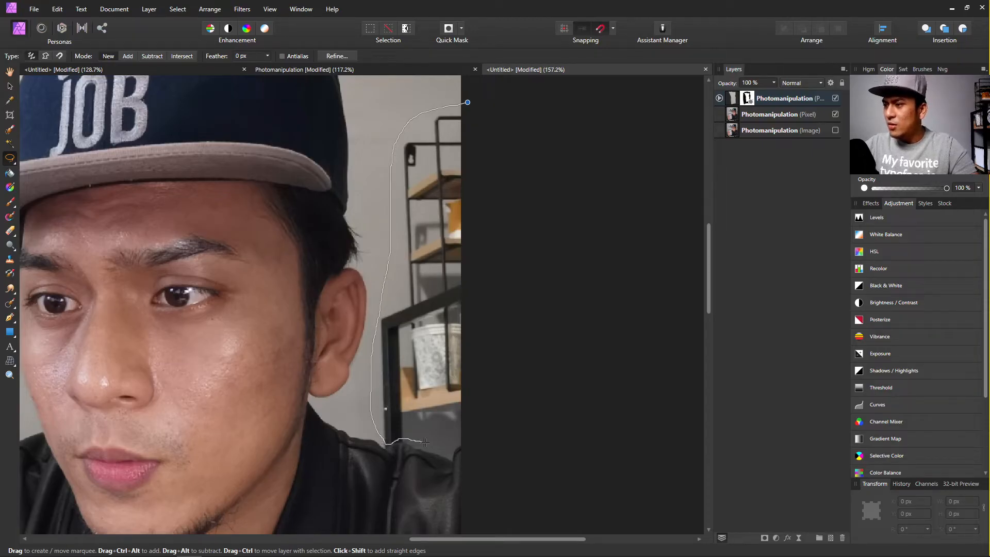
pyautogui.moveTo(515, 382)
pyautogui.mouseDown()
pyautogui.moveTo(544, 180)
pyautogui.moveTo(490, 91)
pyautogui.moveTo(468, 102)
pyautogui.mouseUp()
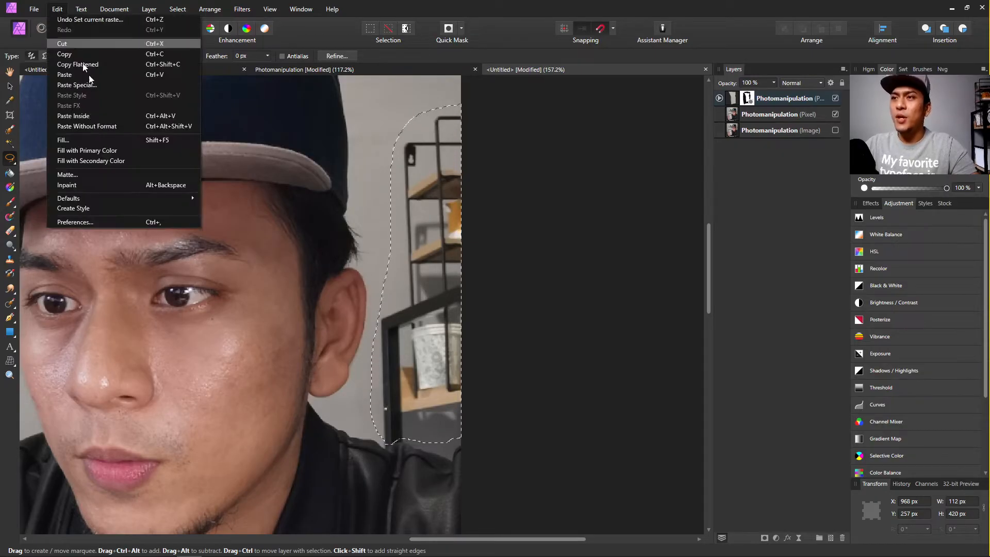
# Inpaint the selected shelf area on the Photomanipulation pixel layer beneath the masked wall patch.
pyautogui.click(58, 9)
pyautogui.click(86, 185)
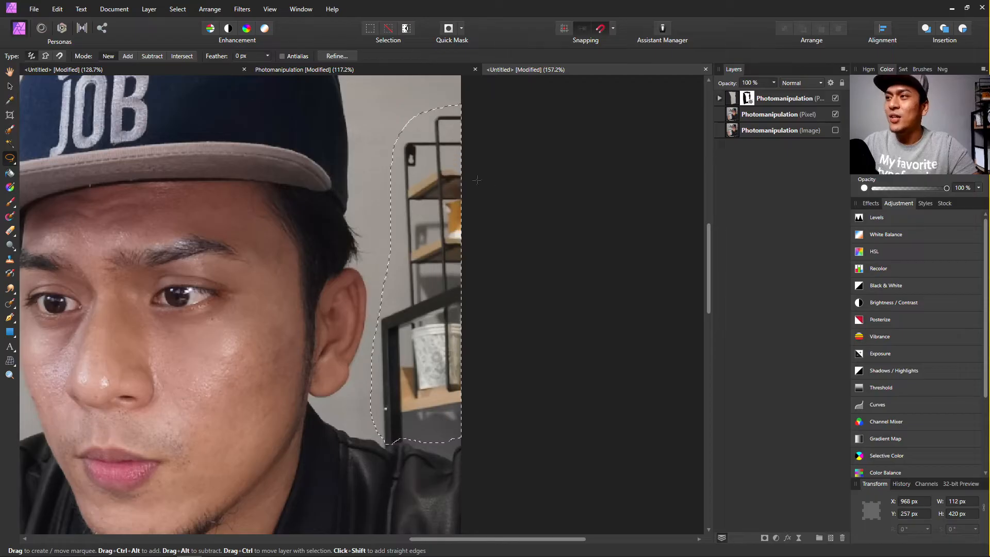
pyautogui.click(778, 113)
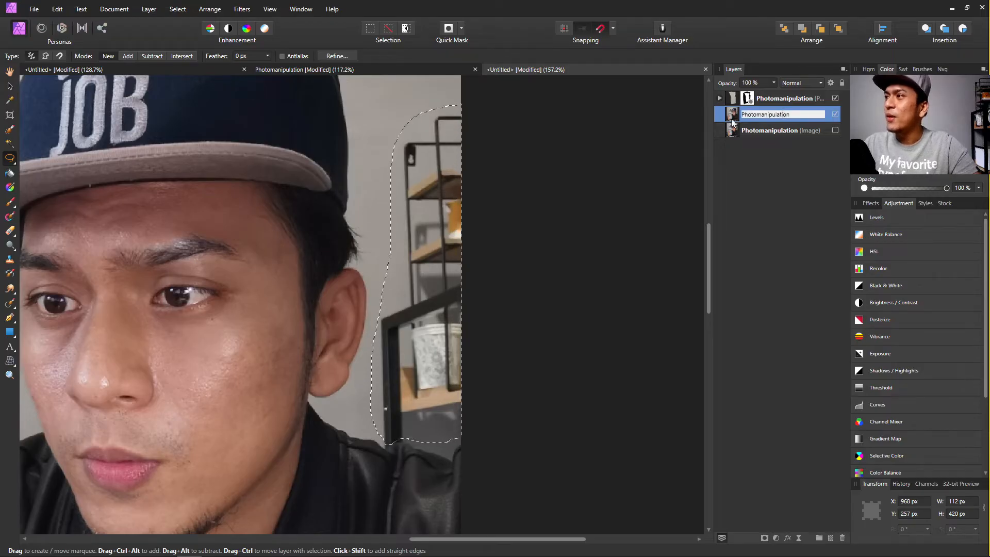
pyautogui.click(57, 9)
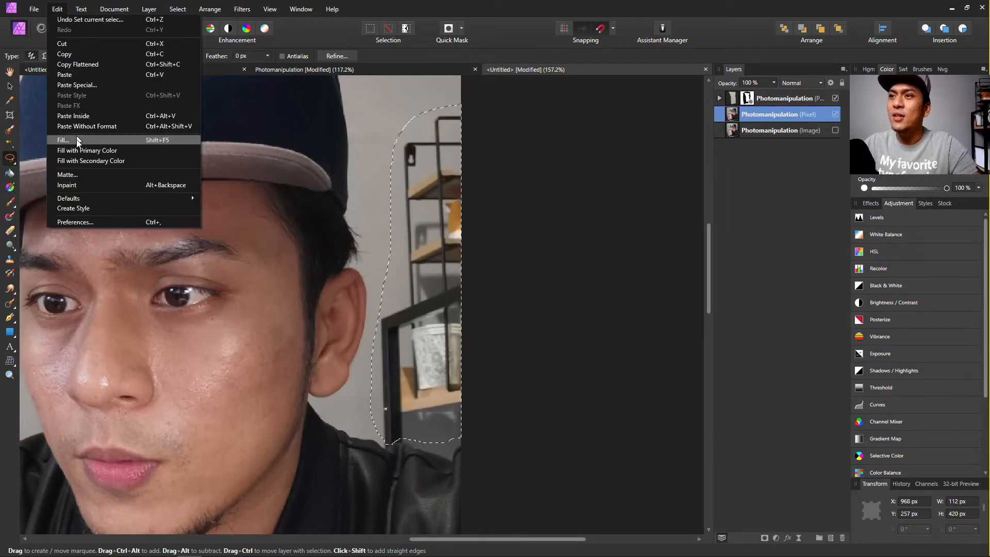
pyautogui.click(81, 186)
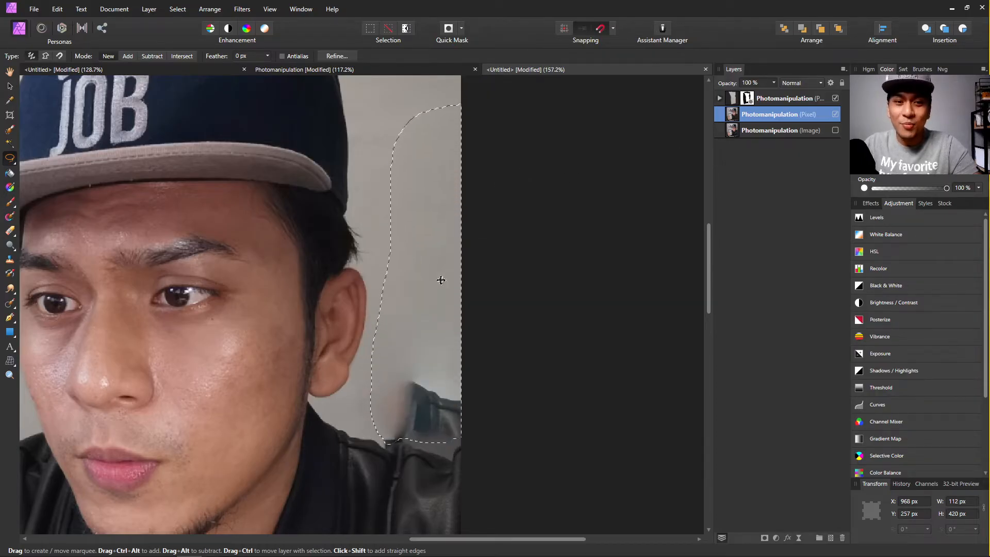
# Clear the selection and examine the inpainted wall above the jacket shoulder for leftover artifacts.
pyautogui.scroll(3, 414, 287)
pyautogui.scroll(-5, 443, 287)
pyautogui.scroll(4, 498, 319)
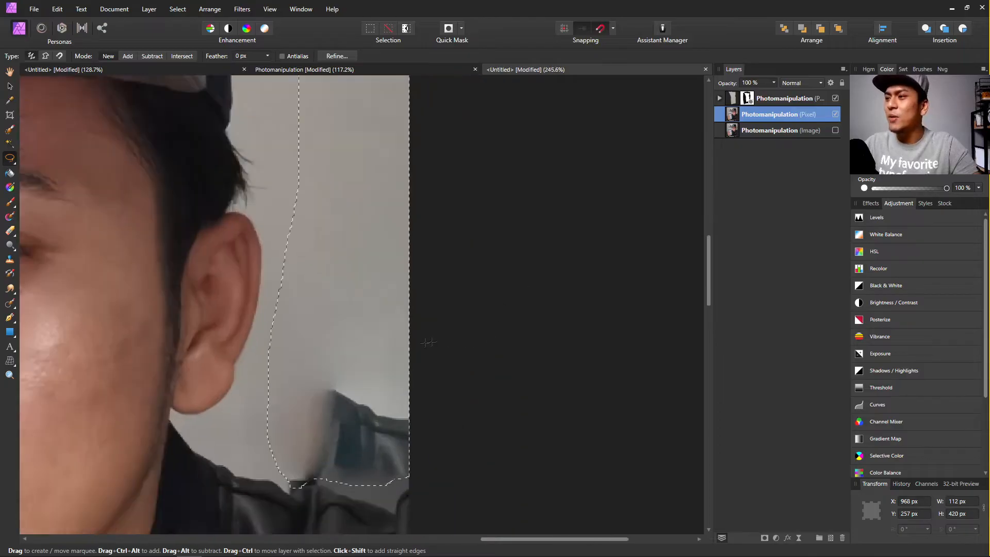
pyautogui.scroll(-2, 428, 341)
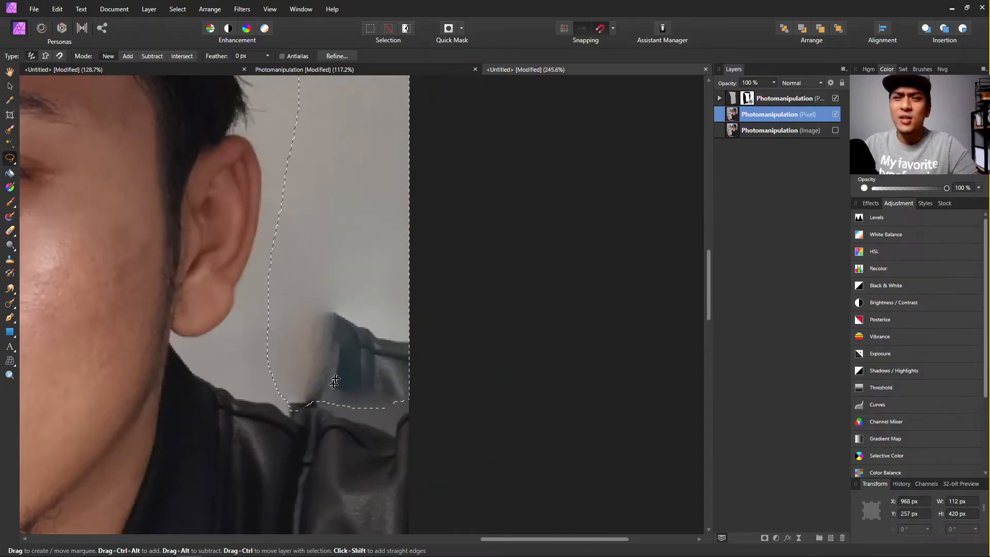
pyautogui.scroll(-2, 343, 369)
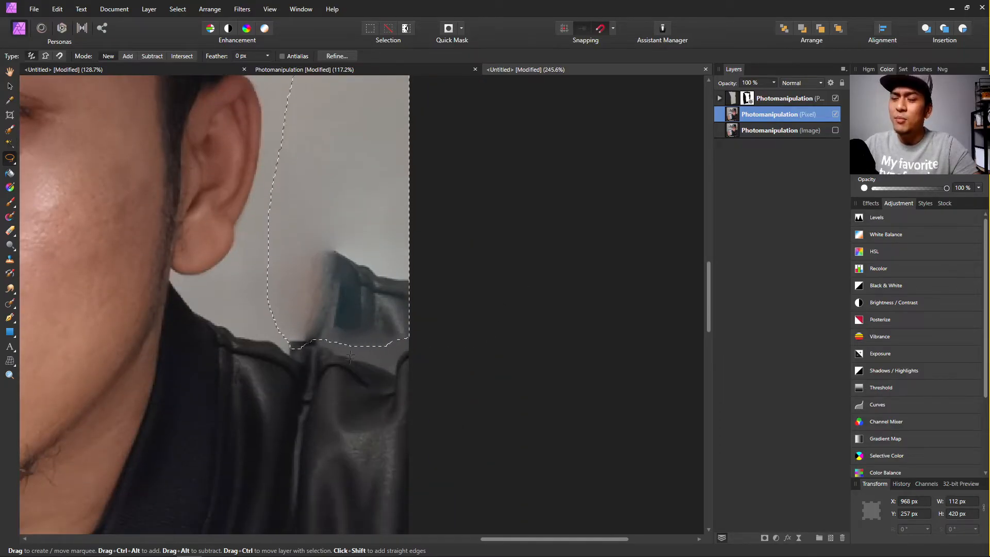
pyautogui.hotkey('ctrl', 'd')
pyautogui.scroll(3, 337, 338)
pyautogui.scroll(-4, 343, 343)
pyautogui.scroll(3, 377, 353)
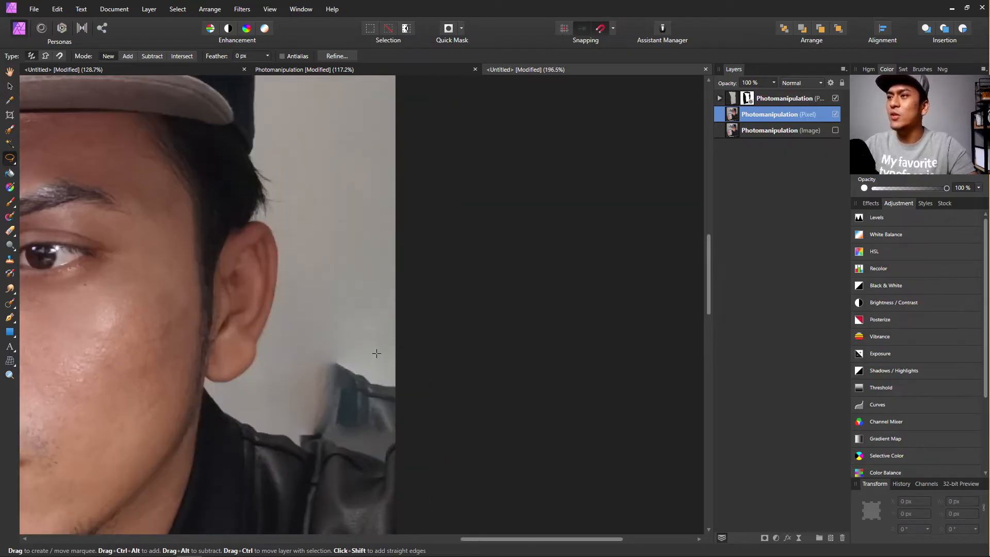
pyautogui.scroll(-1, 365, 322)
pyautogui.scroll(4, 371, 340)
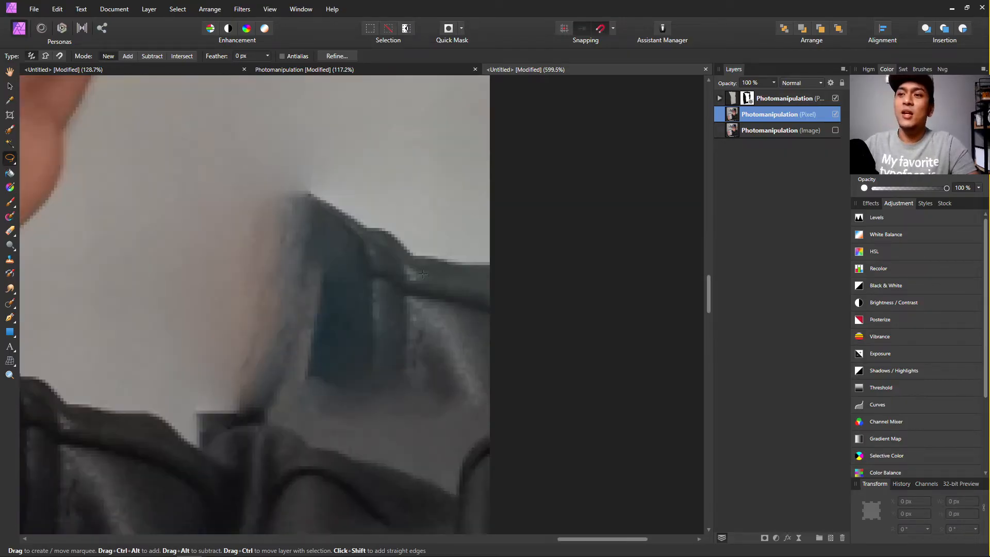
pyautogui.scroll(-2, 423, 273)
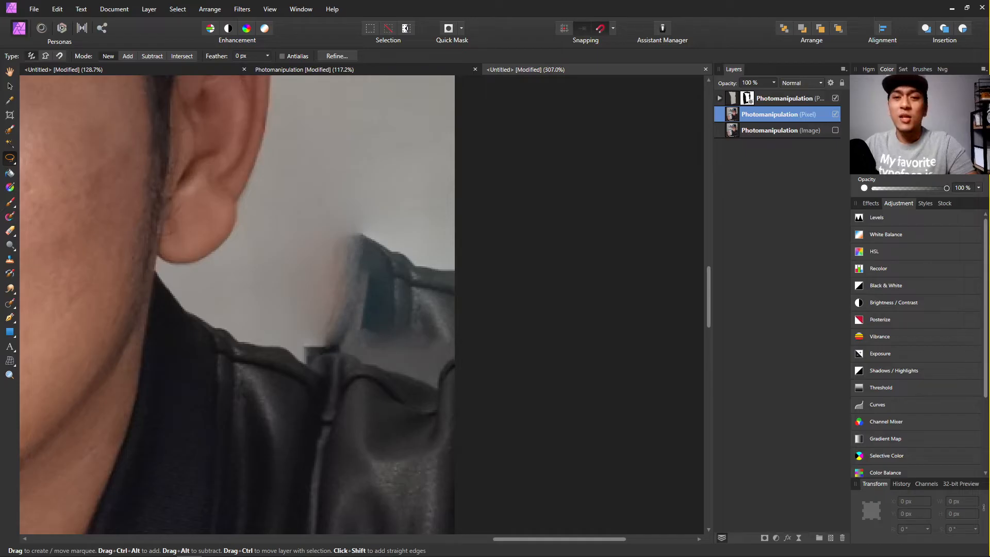
pyautogui.scroll(2, 276, 233)
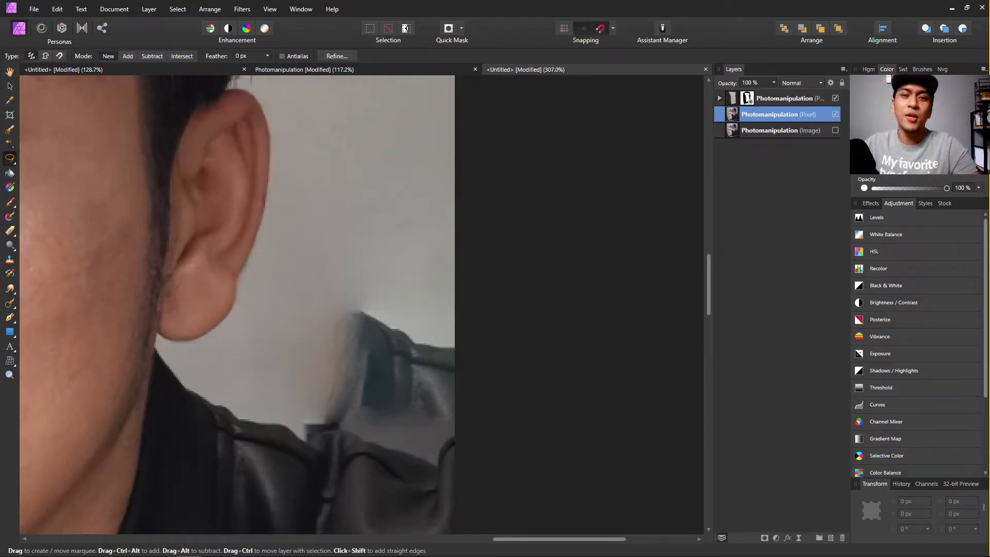
# Heal the jacket-like remnant above the shoulder with a 63.7 px Healing Brush, sampling clean wall beside the ear.
pyautogui.click(14, 303)
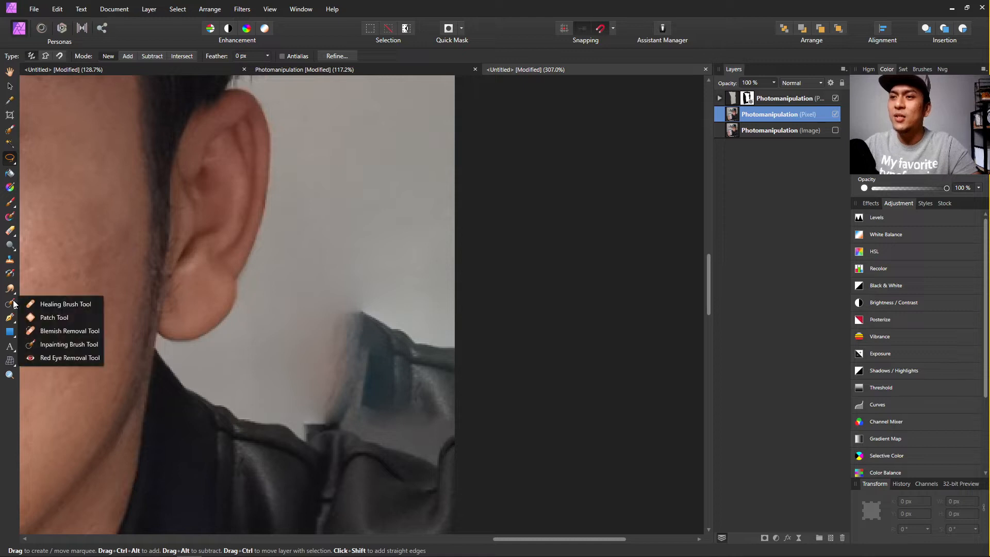
pyautogui.click(37, 302)
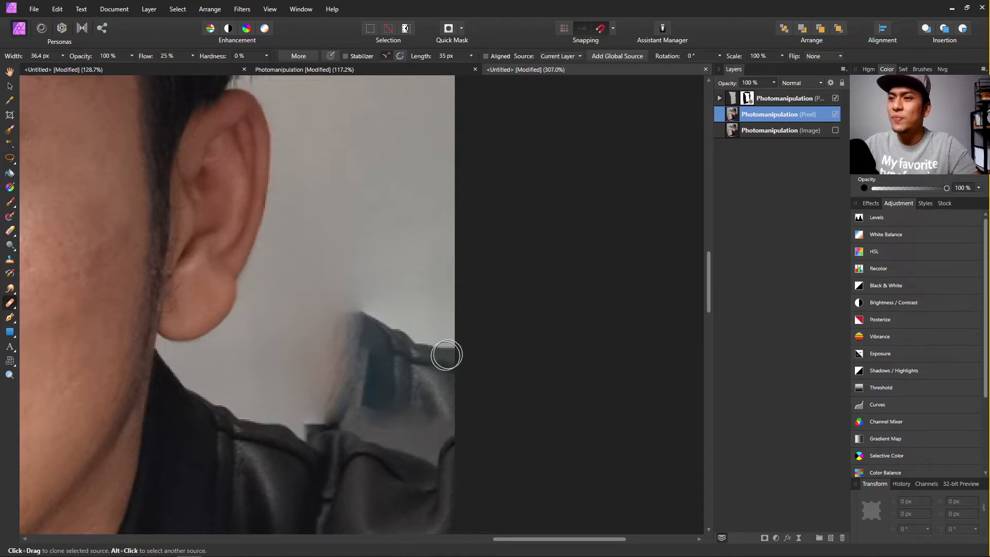
pyautogui.scroll(2, 444, 351)
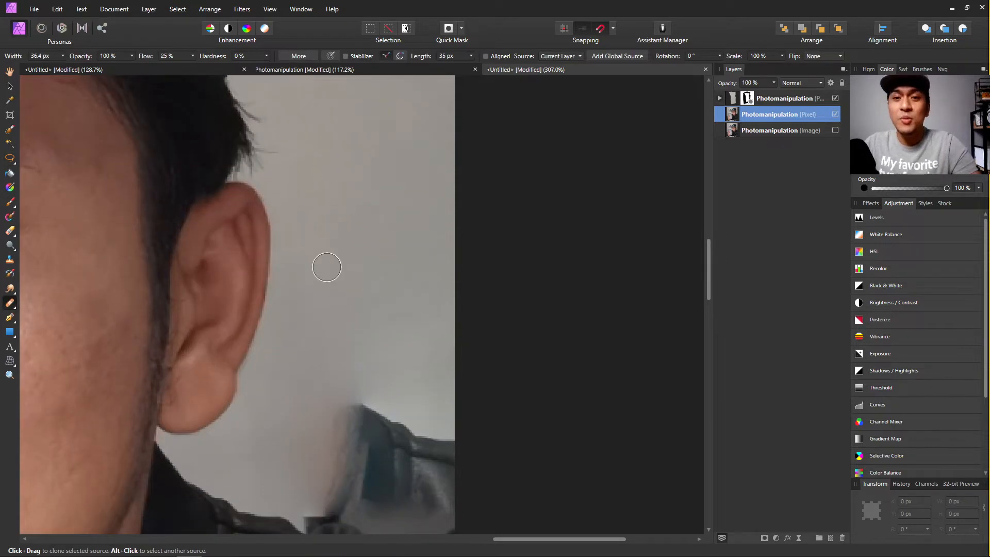
pyautogui.press(']')
pyautogui.press(']')
pyautogui.press(']')
pyautogui.press(']')
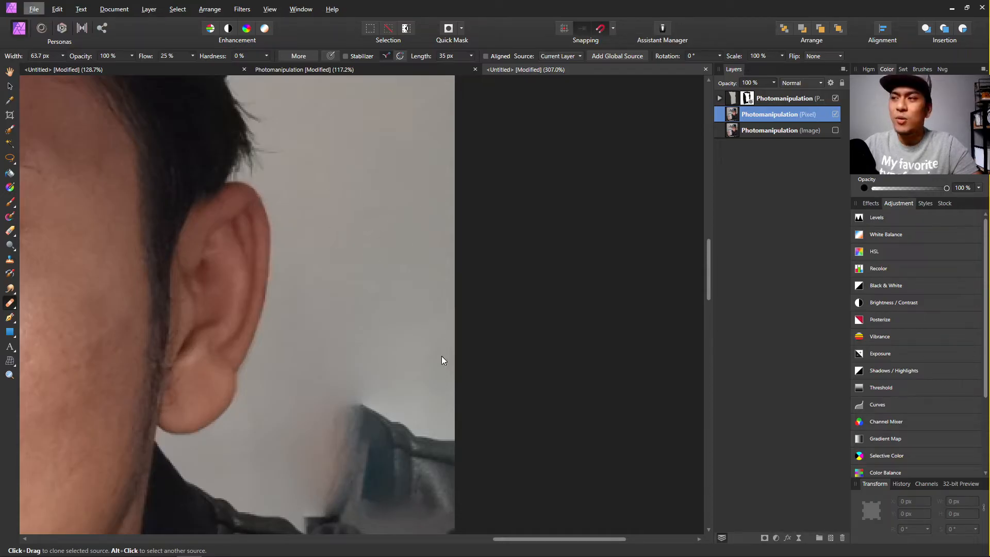
pyautogui.keyDown('alt'); pyautogui.click(378, 214); pyautogui.keyUp('alt')
pyautogui.scroll(-1, 381, 248)
pyautogui.moveTo(355, 324)
pyautogui.mouseDown()
pyautogui.moveTo(438, 347)
pyautogui.moveTo(335, 340)
pyautogui.moveTo(427, 354)
pyautogui.moveTo(348, 348)
pyautogui.moveTo(456, 370)
pyautogui.moveTo(448, 385)
pyautogui.moveTo(368, 376)
pyautogui.moveTo(410, 368)
pyautogui.moveTo(412, 350)
pyautogui.moveTo(400, 354)
pyautogui.moveTo(457, 392)
pyautogui.moveTo(362, 399)
pyautogui.moveTo(403, 430)
pyautogui.moveTo(436, 425)
pyautogui.moveTo(428, 397)
pyautogui.mouseUp()
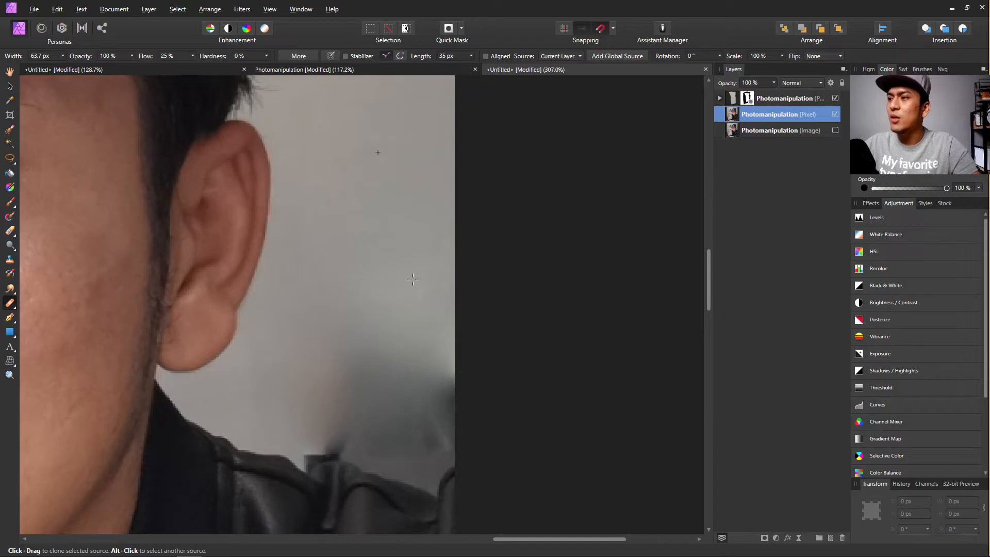
# Resample the wall higher up near the photo's edge and heal the remaining smudge above the shoulder with a 37.4 px brush.
pyautogui.keyDown('alt'); pyautogui.click(431, 108); pyautogui.keyUp('alt')
pyautogui.press(']')
pyautogui.press(']')
pyautogui.press('[')
pyautogui.press('[')
pyautogui.press('[')
pyautogui.press('[')
pyautogui.press('[')
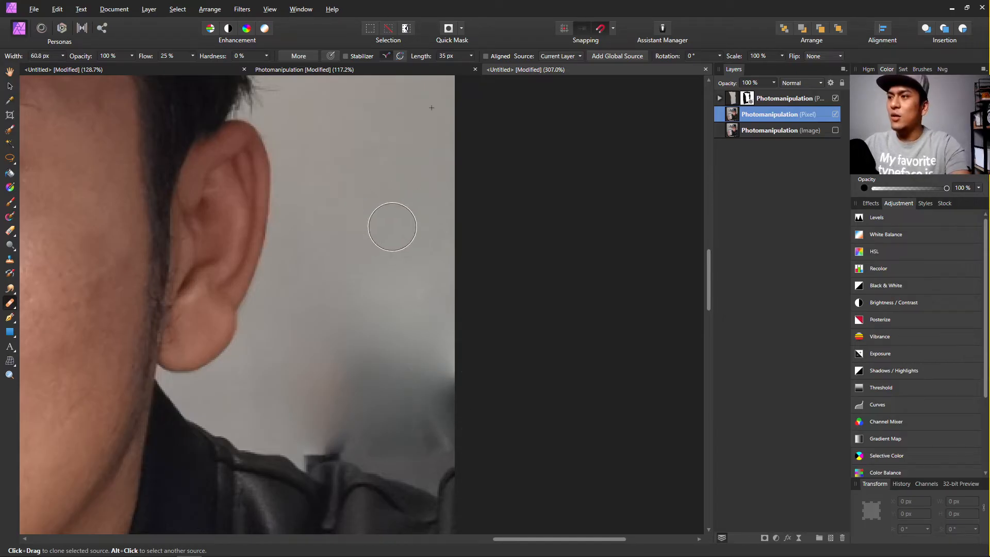
pyautogui.moveTo(318, 330)
pyautogui.mouseDown()
pyautogui.moveTo(405, 340)
pyautogui.moveTo(480, 393)
pyautogui.moveTo(427, 392)
pyautogui.mouseUp()
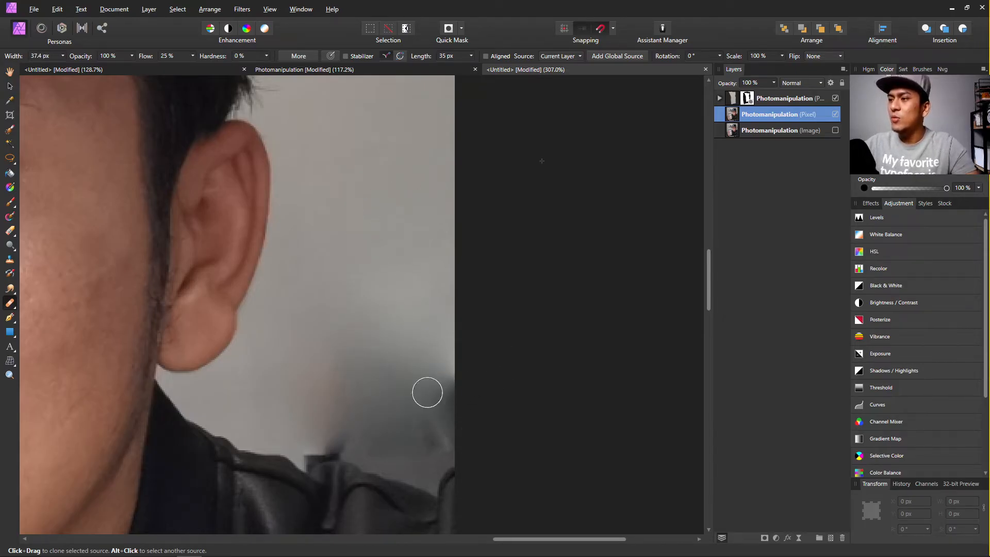
# Outline the dark smudge between the earlobe, the jacket shoulder and the photo's edge with the Patch Tool.
pyautogui.scroll(-3, 385, 183)
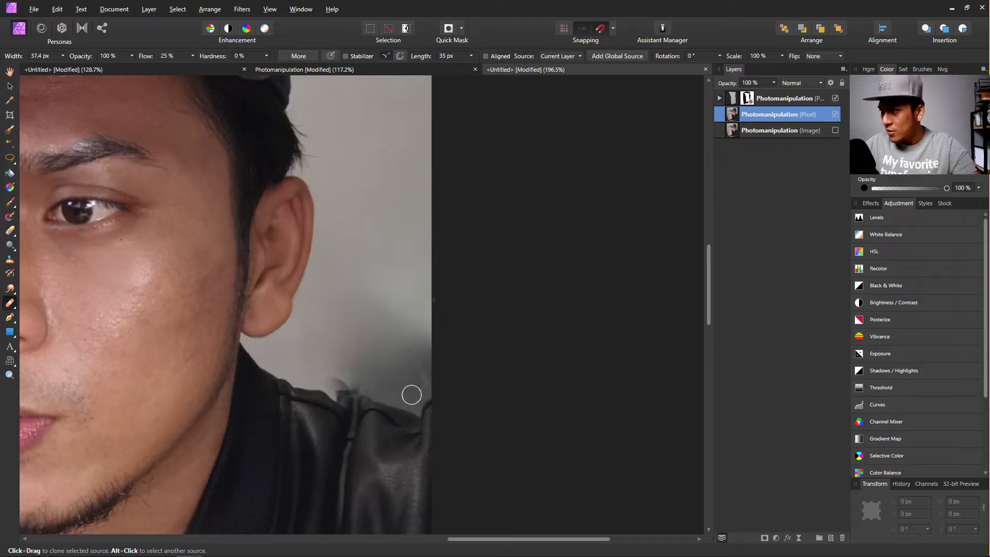
pyautogui.scroll(-1, 394, 341)
pyautogui.scroll(-2, 406, 334)
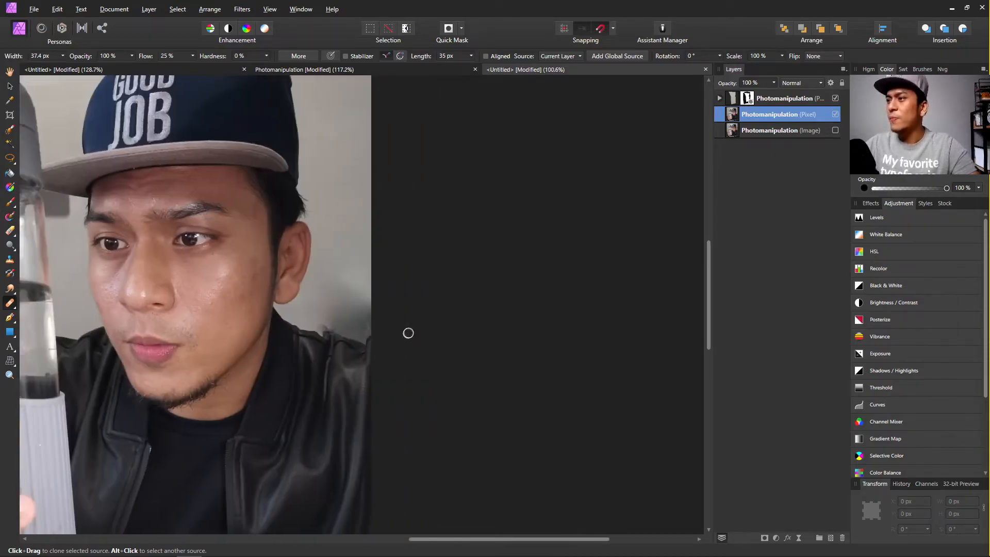
pyautogui.scroll(4, 265, 258)
pyautogui.moveTo(493, 326); pyautogui.dragTo(385, 316)
pyautogui.scroll(-2, 384, 316)
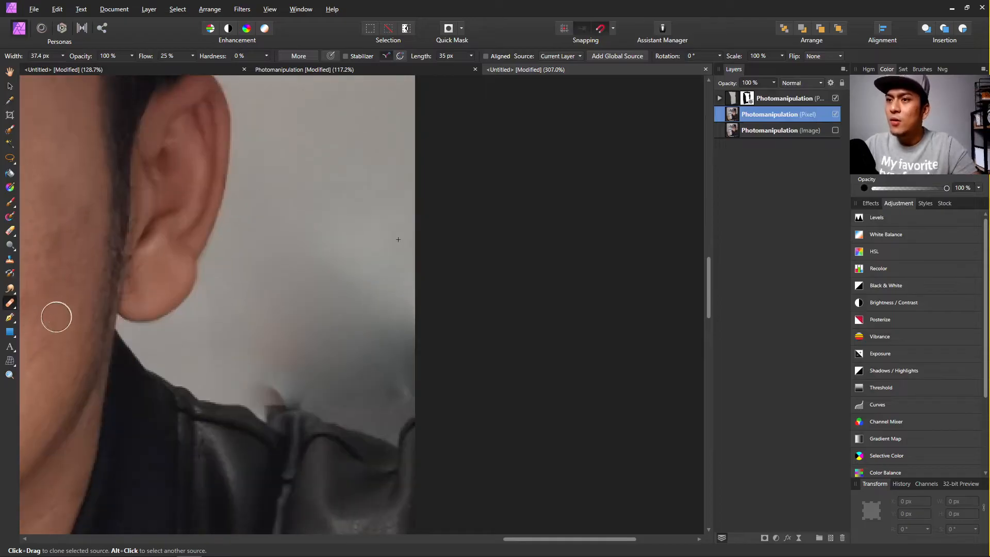
pyautogui.click(19, 306)
pyautogui.click(44, 305)
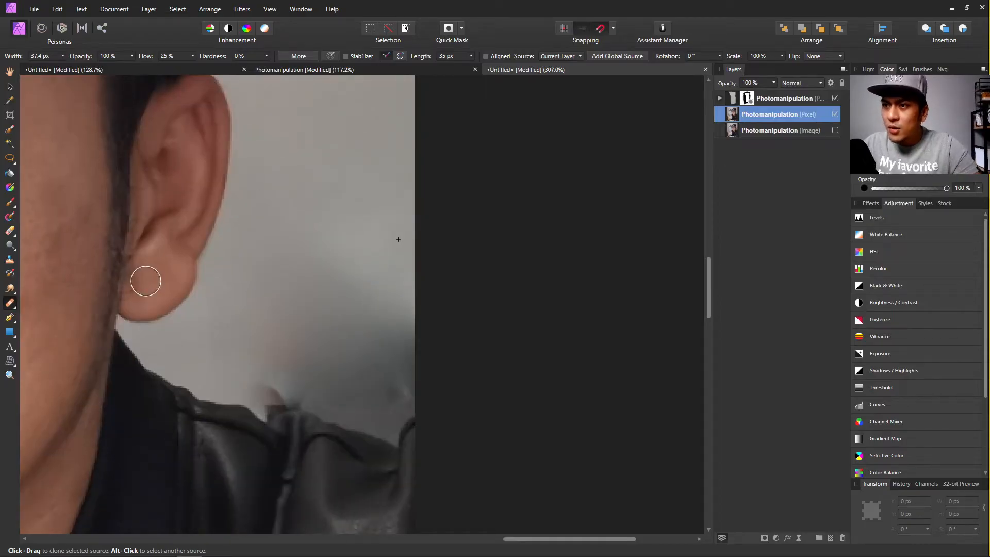
pyautogui.click(14, 307)
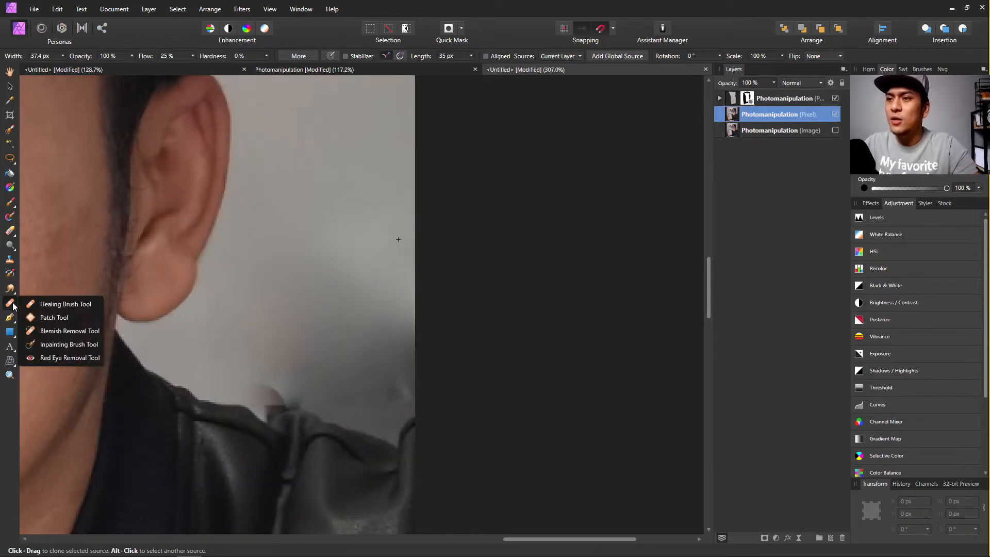
pyautogui.click(50, 318)
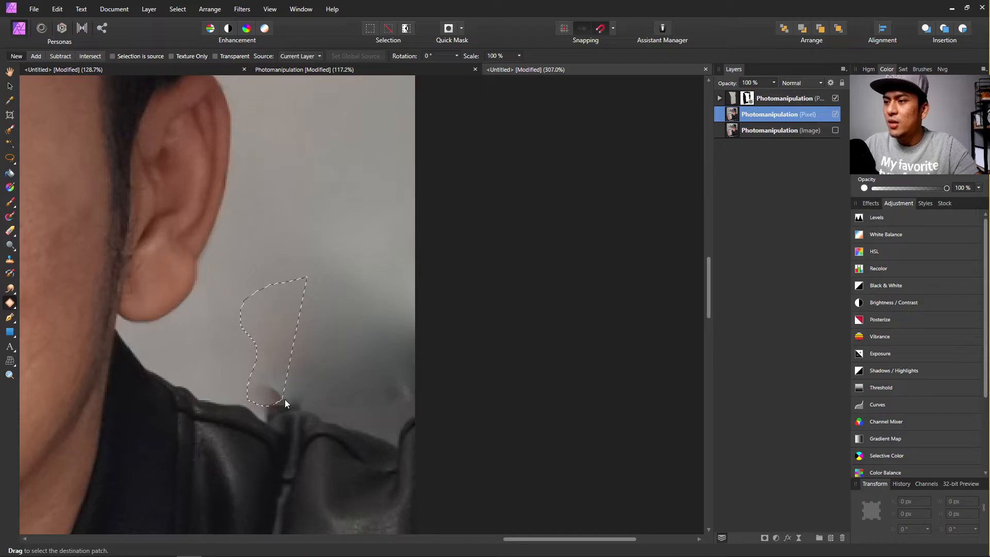
pyautogui.moveTo(310, 410)
pyautogui.mouseDown()
pyautogui.moveTo(367, 427)
pyautogui.moveTo(404, 420)
pyautogui.moveTo(423, 400)
pyautogui.moveTo(442, 312)
pyautogui.moveTo(421, 277)
pyautogui.mouseUp()
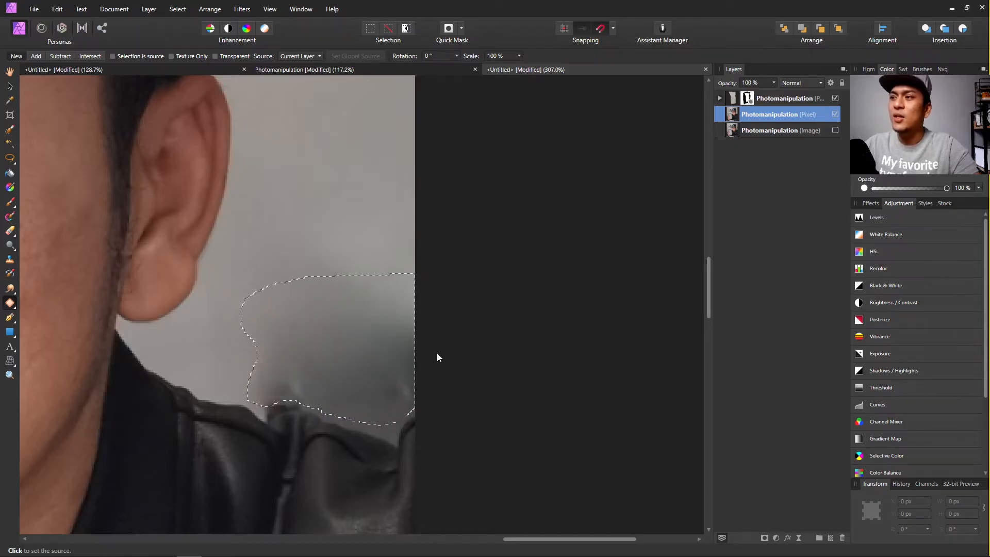
# Patch the outlined smudge using clean wall above the ear as the source, and commit the patch.
pyautogui.scroll(2, 337, 139)
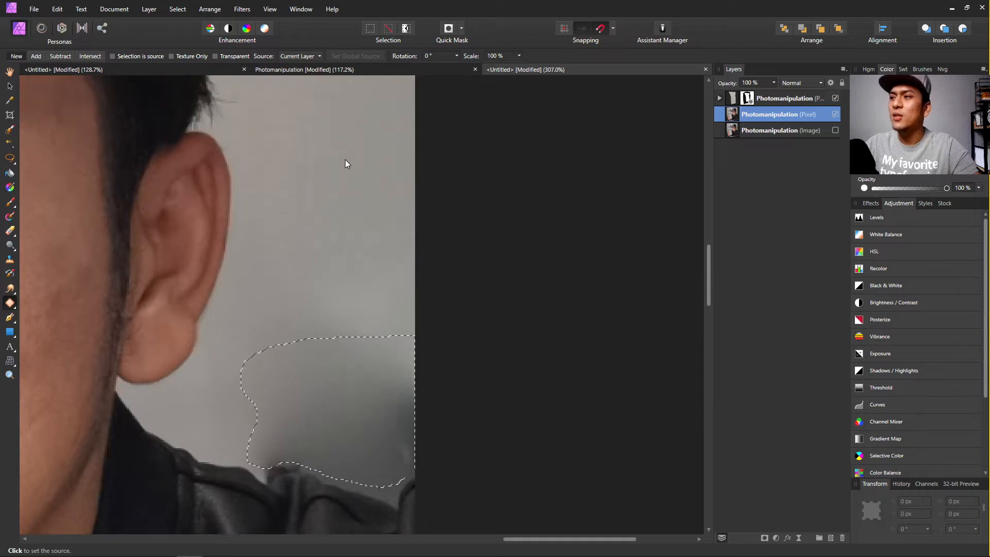
pyautogui.scroll(2, 319, 103)
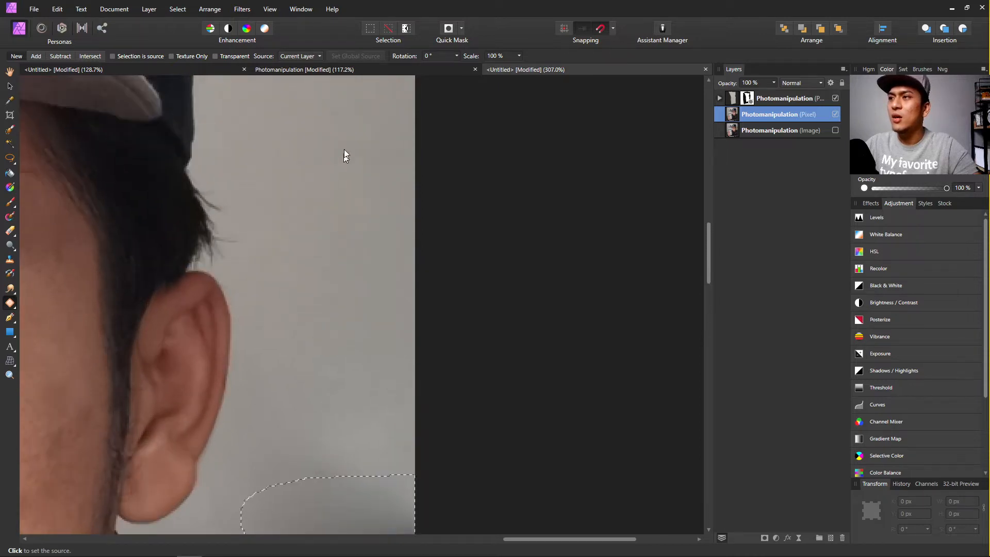
pyautogui.click(348, 124)
pyautogui.scroll(-5, 355, 224)
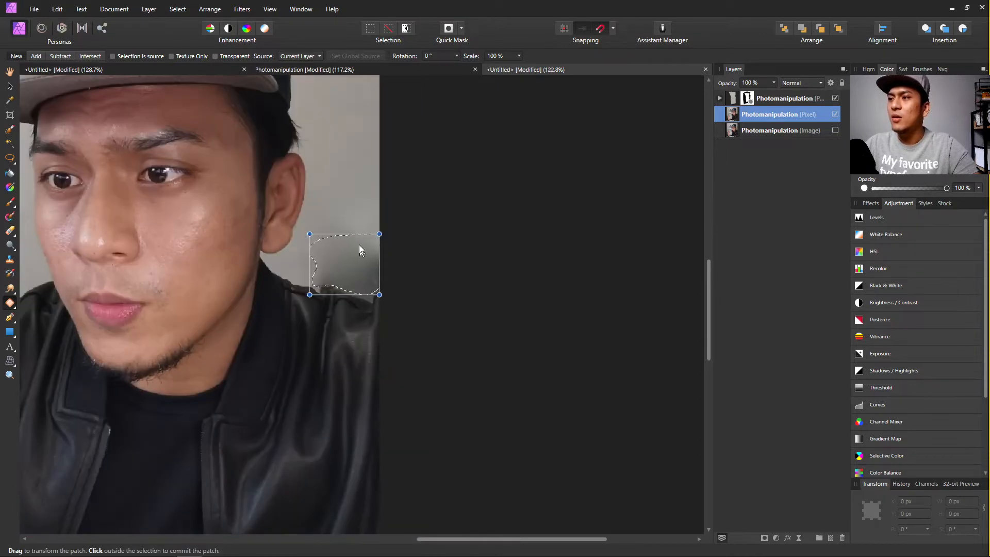
pyautogui.click(368, 190)
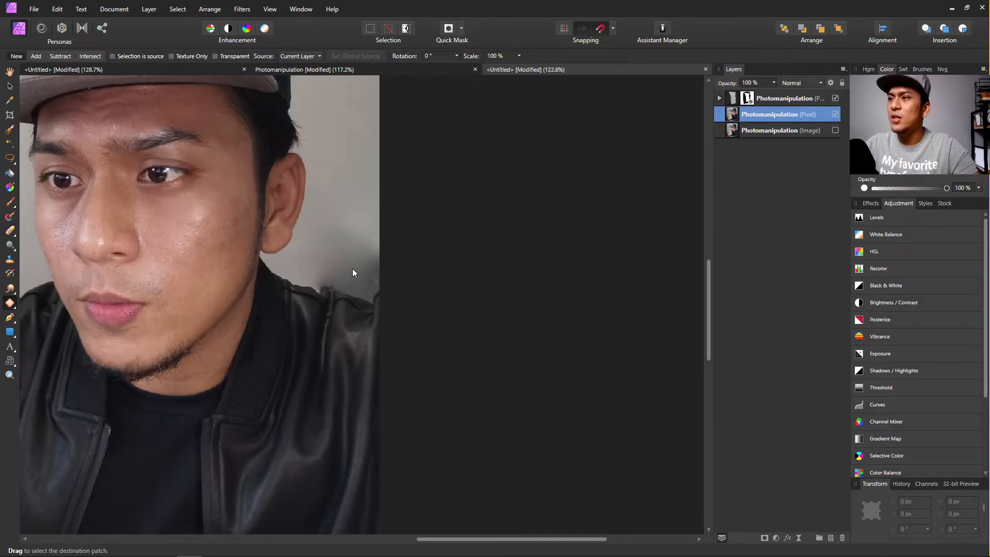
# Patch the dark smudge at the photo's edge above the shoulder using clean wall beside the cap as the source, and clear the selection.
pyautogui.moveTo(415, 285)
pyautogui.mouseDown()
pyautogui.moveTo(417, 202)
pyautogui.moveTo(367, 182)
pyautogui.mouseUp()
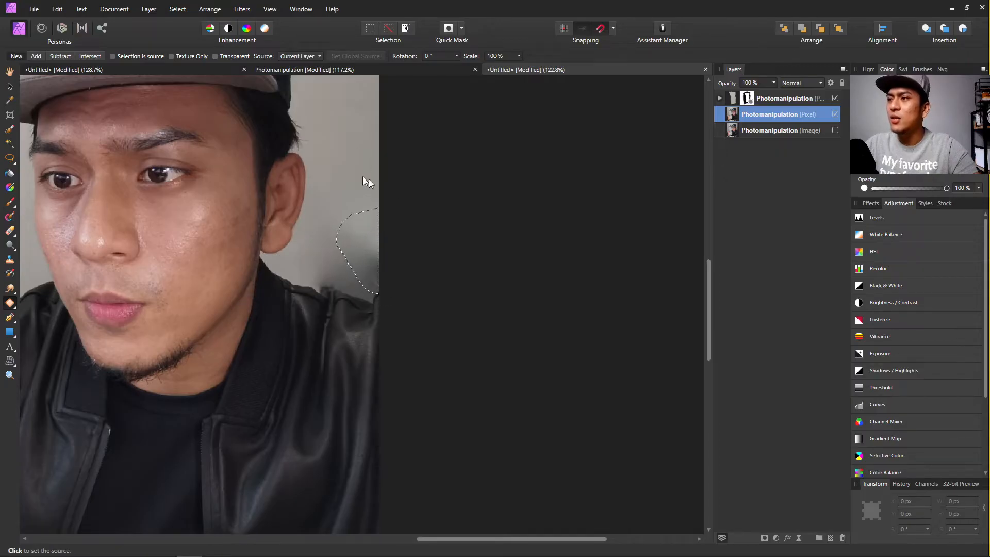
pyautogui.scroll(5, 358, 116)
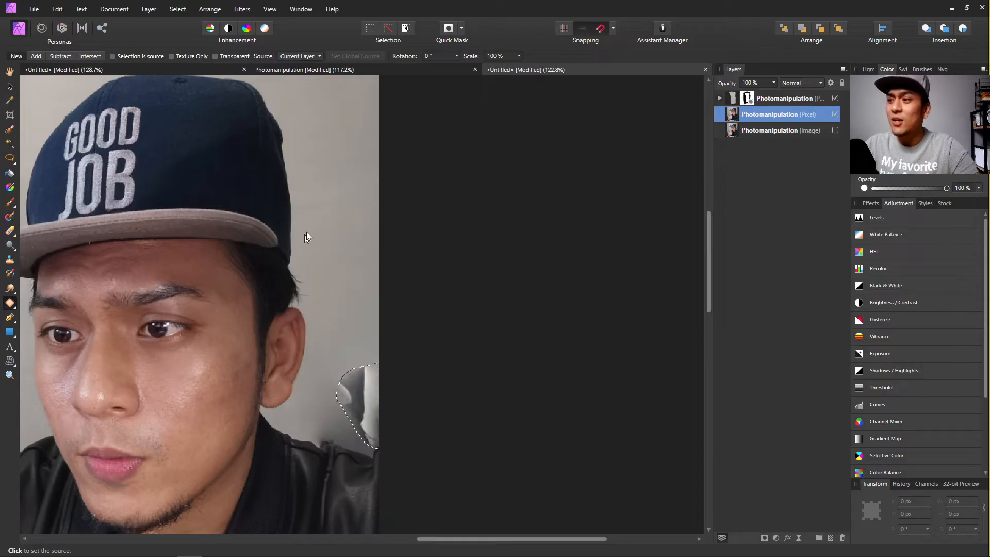
pyautogui.click(342, 146)
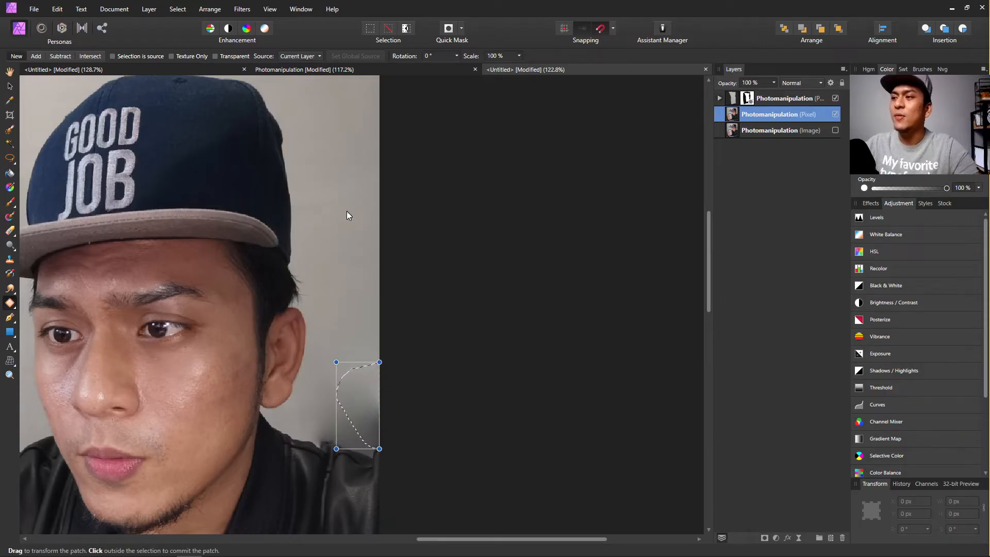
pyautogui.hotkey('ctrl', 'd')
# Try to paint over the wall between the ear and the photo's edge with a 36.3 px Paint Brush.
pyautogui.scroll(-3, 460, 394)
pyautogui.scroll(3, 400, 429)
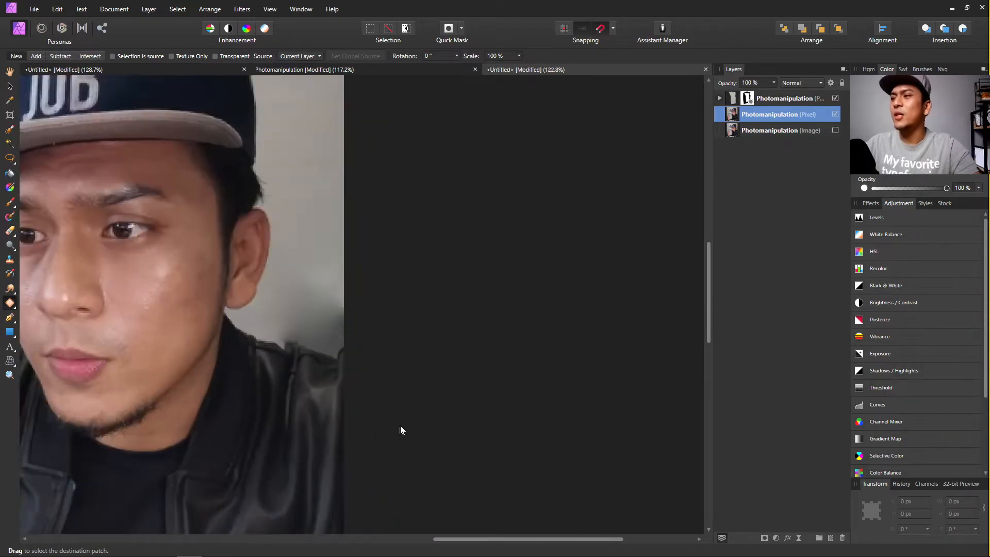
pyautogui.scroll(4, 321, 358)
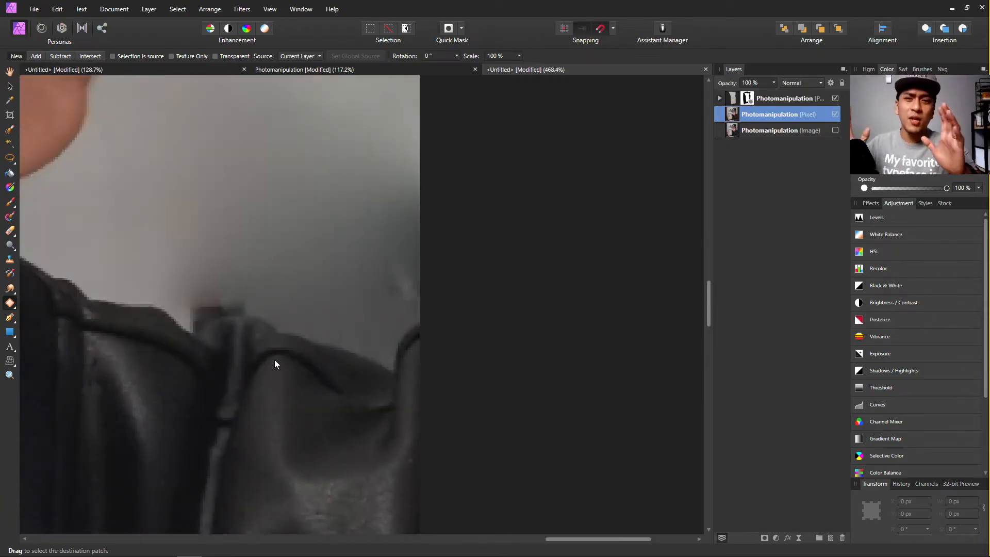
pyautogui.scroll(1, 245, 345)
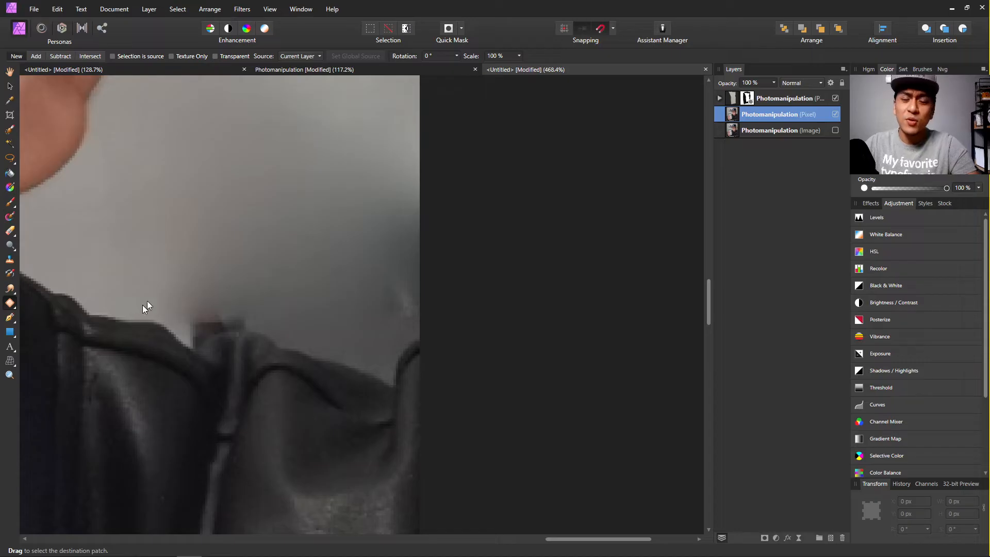
pyautogui.scroll(-3, 228, 296)
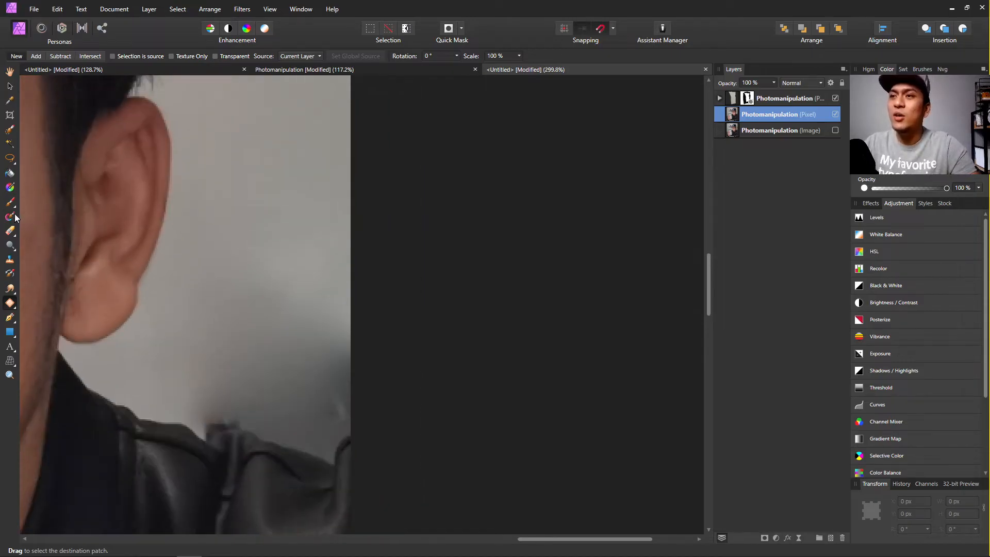
pyautogui.click(12, 216)
pyautogui.press('i')
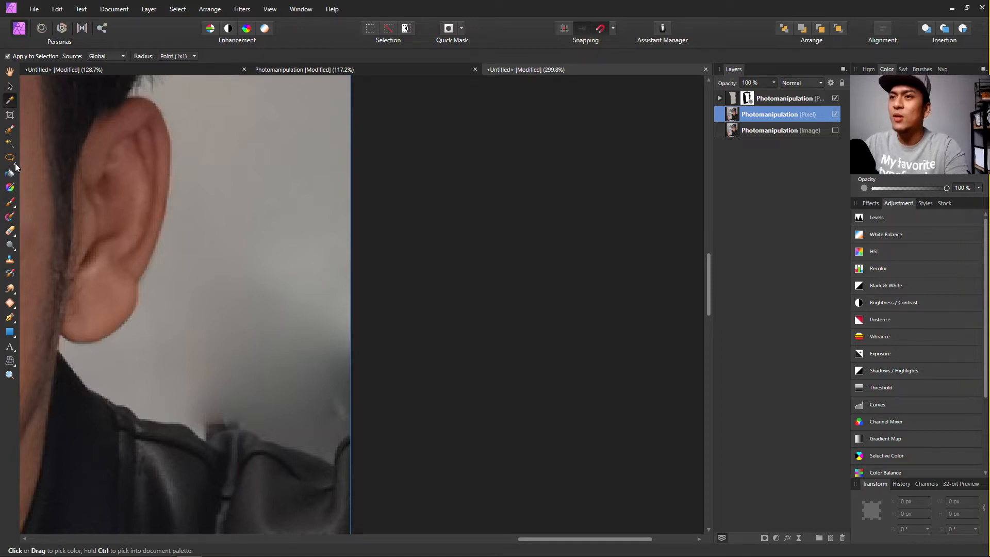
pyautogui.click(11, 131)
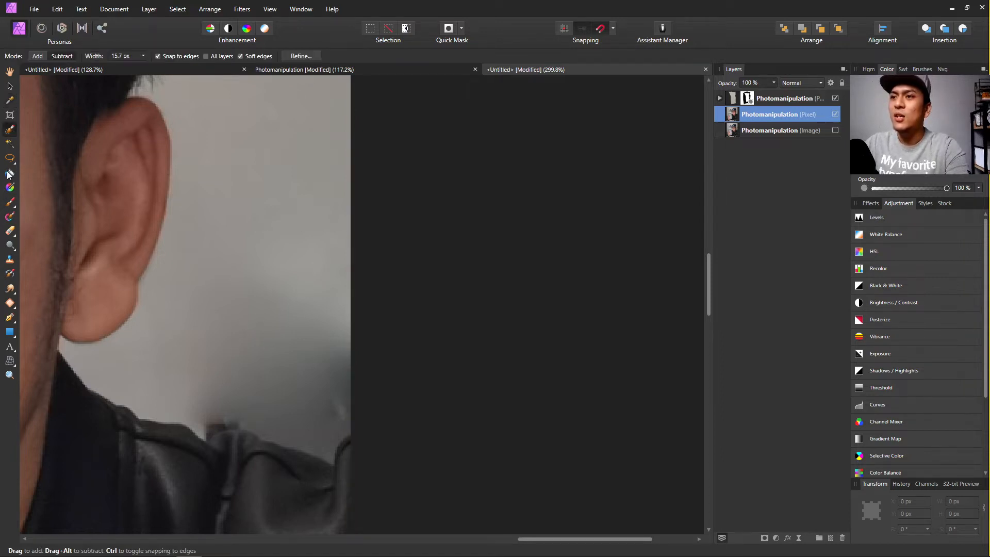
pyautogui.click(10, 203)
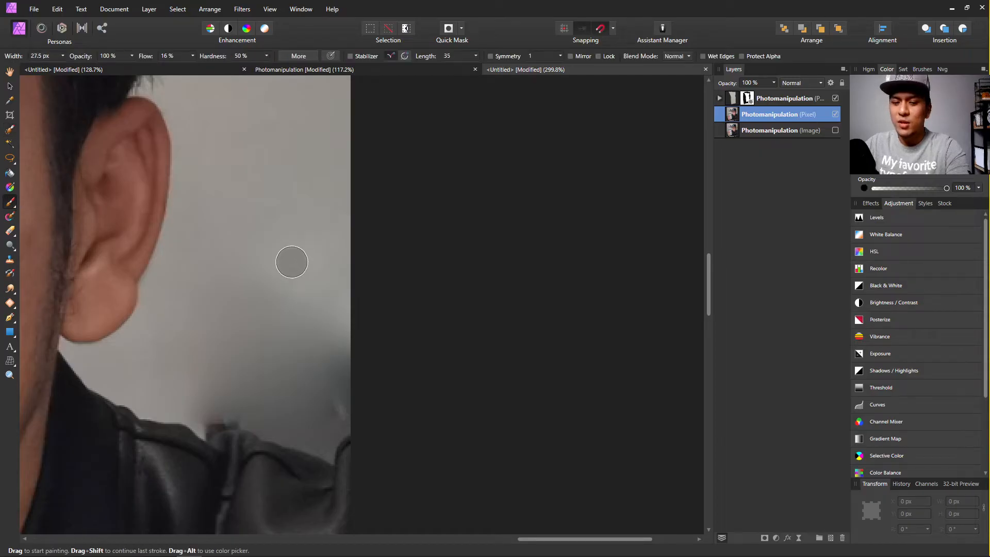
pyautogui.press('i')
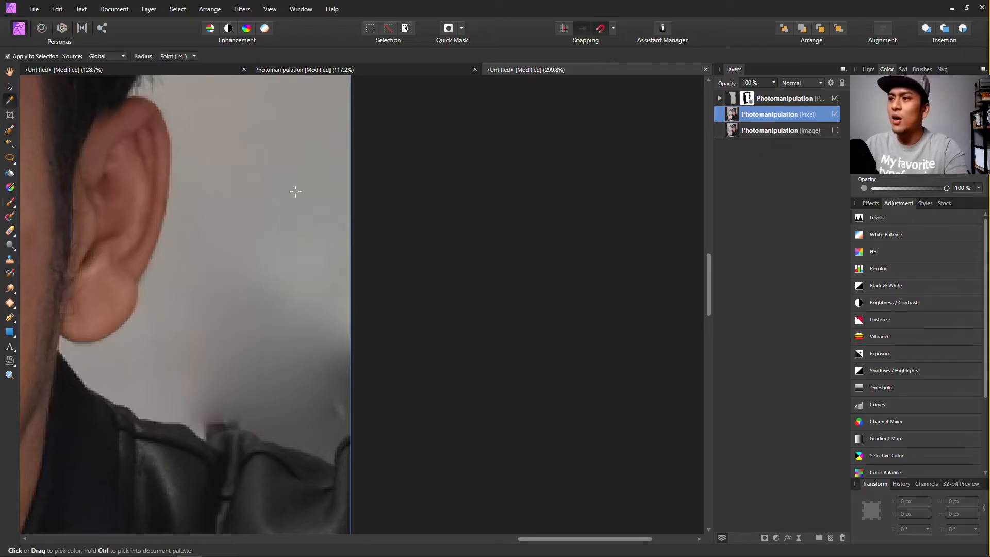
pyautogui.click(310, 305)
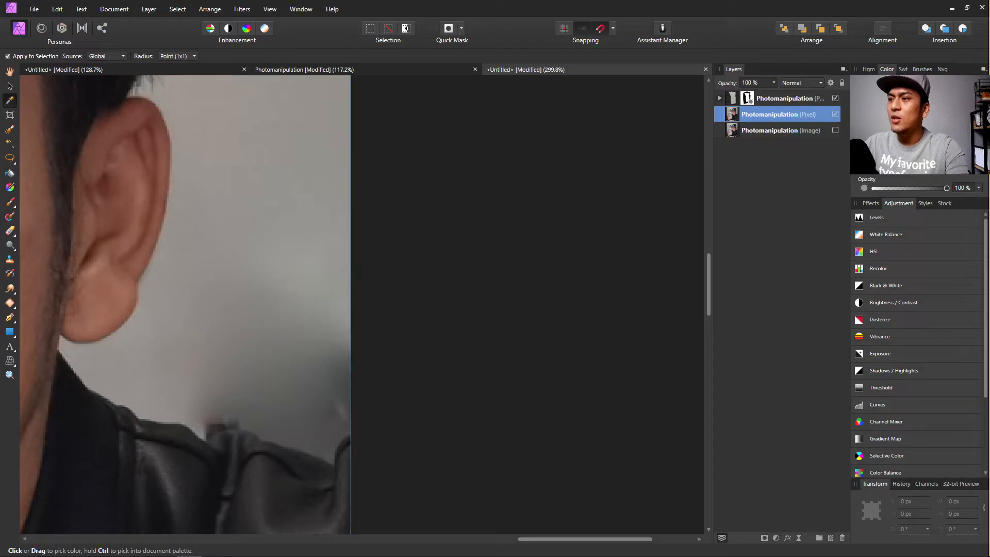
pyautogui.click(283, 324)
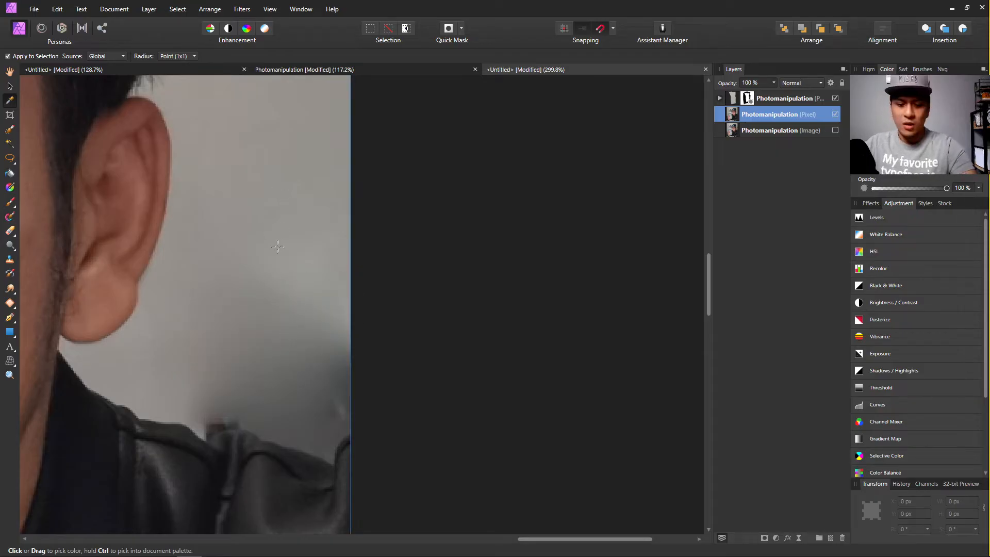
pyautogui.press('b')
pyautogui.moveTo(211, 268); pyautogui.dragTo(342, 306)
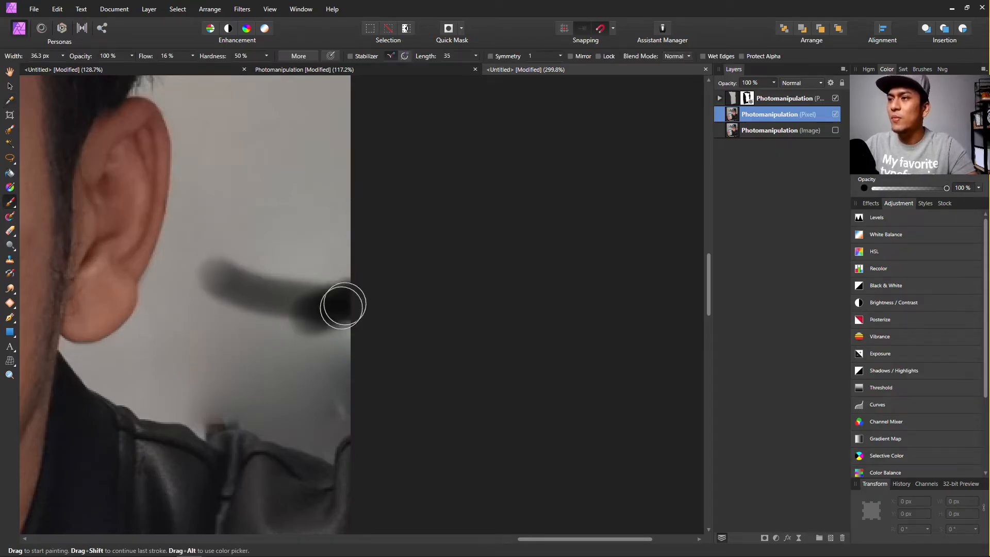
pyautogui.hotkey('ctrl', 'z')
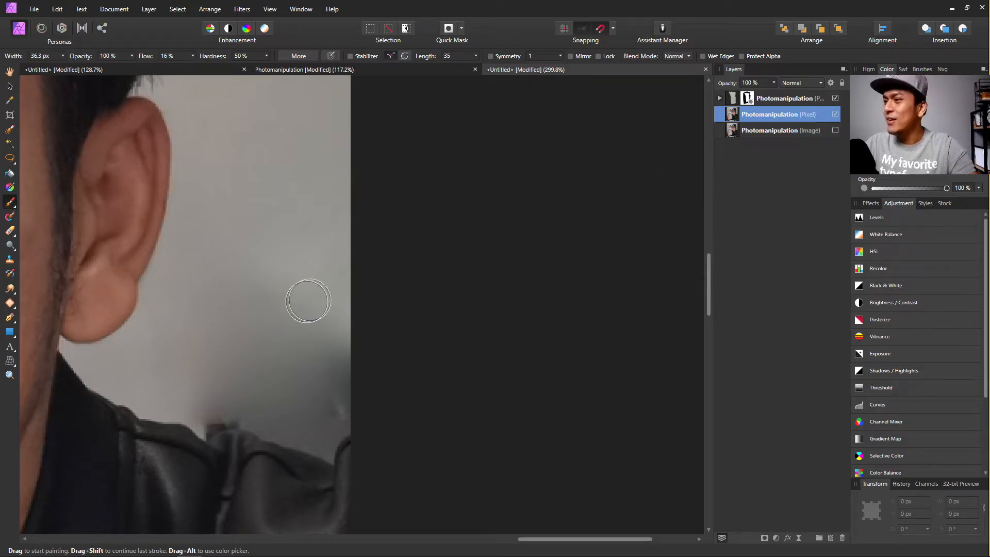
# Paint sampled wall grey over the dark shadow above the jacket shoulder with a soft brush at 16% flow, starting at 36.3 px wide.
pyautogui.moveTo(308, 298)
pyautogui.mouseDown()
pyautogui.moveTo(248, 325)
pyautogui.moveTo(306, 317)
pyautogui.moveTo(341, 347)
pyautogui.moveTo(269, 336)
pyautogui.moveTo(223, 388)
pyautogui.moveTo(247, 284)
pyautogui.moveTo(227, 330)
pyautogui.moveTo(273, 372)
pyautogui.moveTo(283, 363)
pyautogui.moveTo(209, 409)
pyautogui.moveTo(292, 384)
pyautogui.moveTo(344, 350)
pyautogui.moveTo(325, 340)
pyautogui.moveTo(336, 384)
pyautogui.moveTo(319, 408)
pyautogui.moveTo(312, 401)
pyautogui.moveTo(349, 398)
pyautogui.moveTo(283, 222)
pyautogui.moveTo(276, 280)
pyautogui.moveTo(309, 312)
pyautogui.mouseUp()
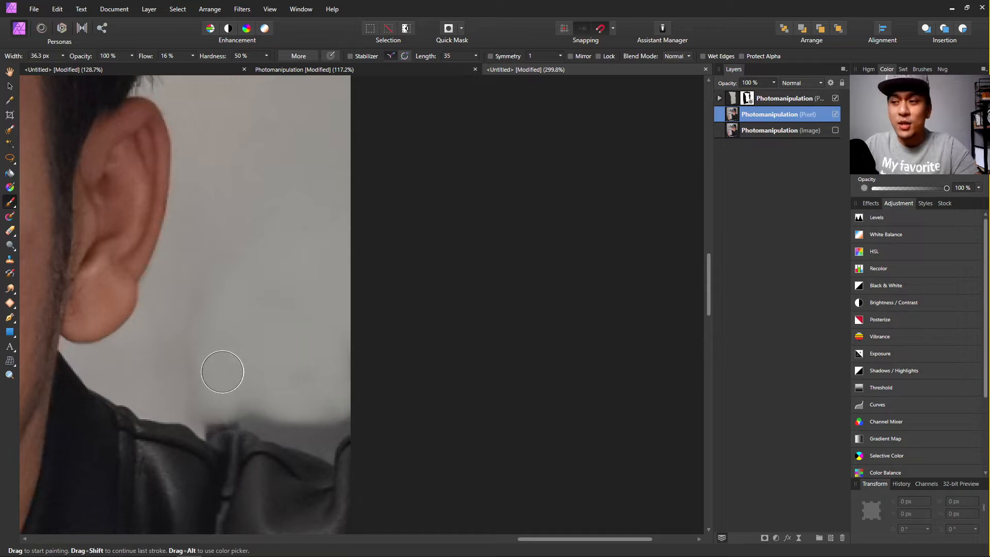
pyautogui.moveTo(282, 395)
pyautogui.mouseDown()
pyautogui.moveTo(306, 411)
pyautogui.moveTo(252, 397)
pyautogui.moveTo(250, 410)
pyautogui.moveTo(312, 429)
pyautogui.moveTo(340, 412)
pyautogui.moveTo(340, 401)
pyautogui.moveTo(278, 374)
pyautogui.moveTo(193, 372)
pyautogui.moveTo(212, 309)
pyautogui.mouseUp()
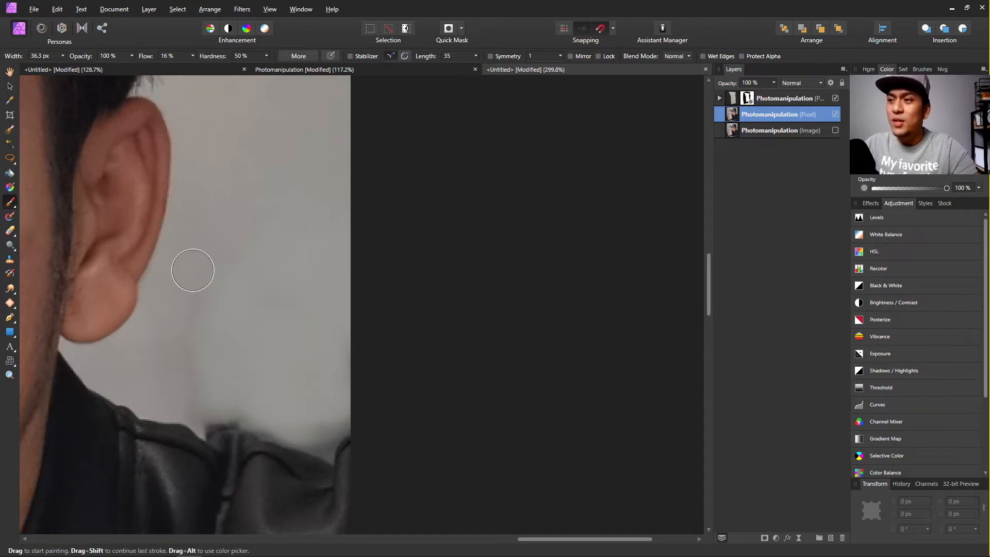
pyautogui.press('alt')
pyautogui.moveTo(328, 440)
pyautogui.mouseDown()
pyautogui.moveTo(325, 418)
pyautogui.moveTo(349, 405)
pyautogui.mouseUp()
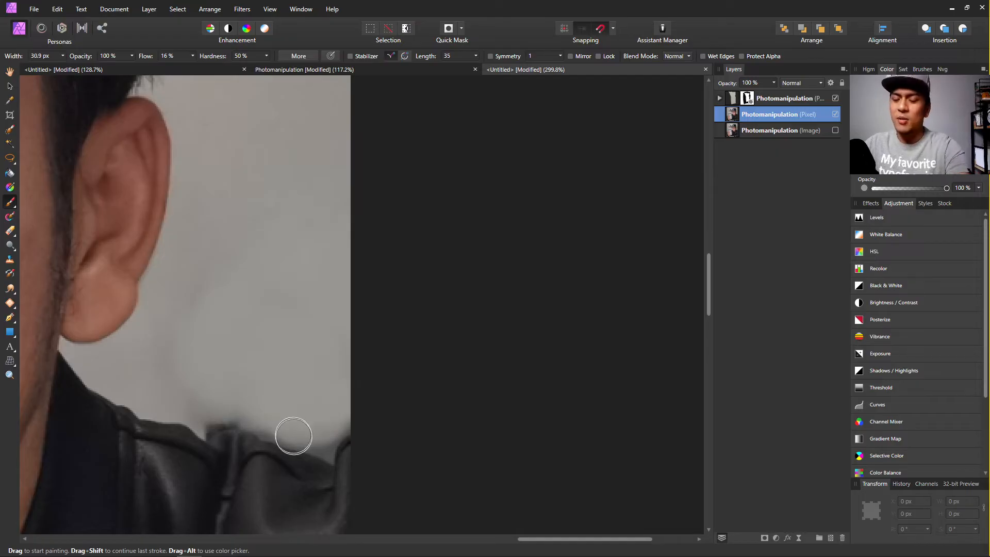
# Reduce the brush to 13.7 px and paint wall grey closely along the jacket shoulder's upper edge.
pyautogui.press('[')
pyautogui.press('[')
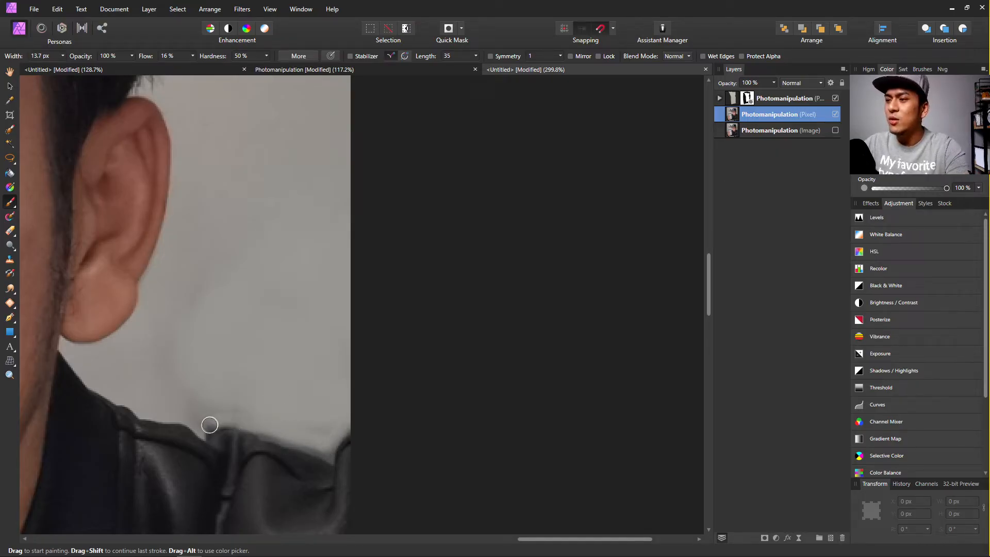
pyautogui.moveTo(210, 425); pyautogui.dragTo(251, 410)
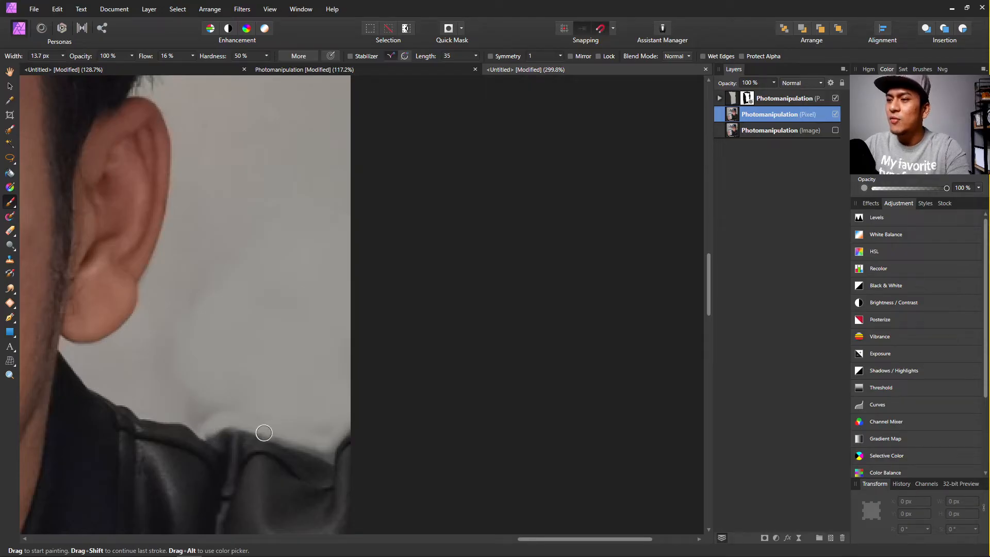
pyautogui.moveTo(326, 447); pyautogui.dragTo(363, 419)
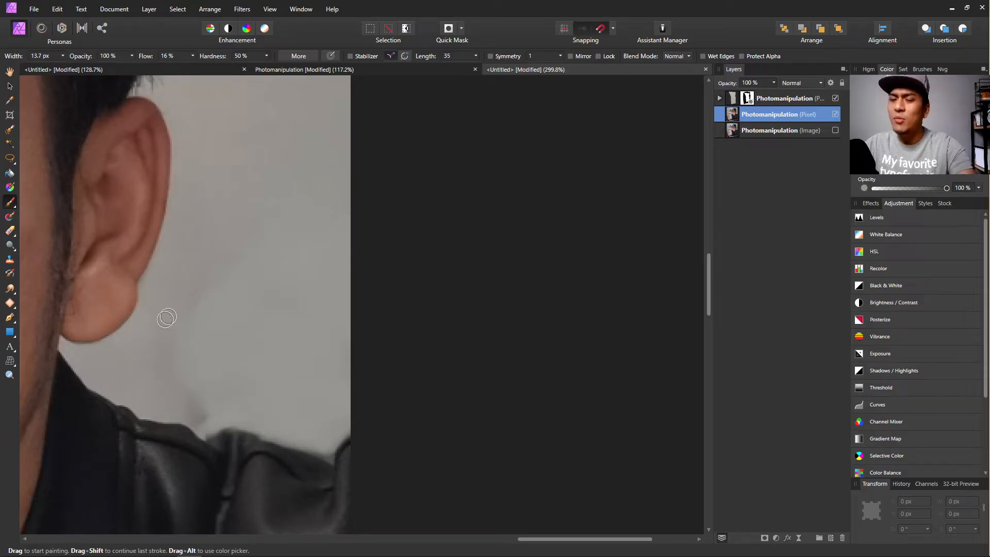
# Inpaint the smudge above the shoulder seam and the shadow streak rising beside the earlobe with a 14.8 px Inpainting Brush.
pyautogui.scroll(5, 203, 360)
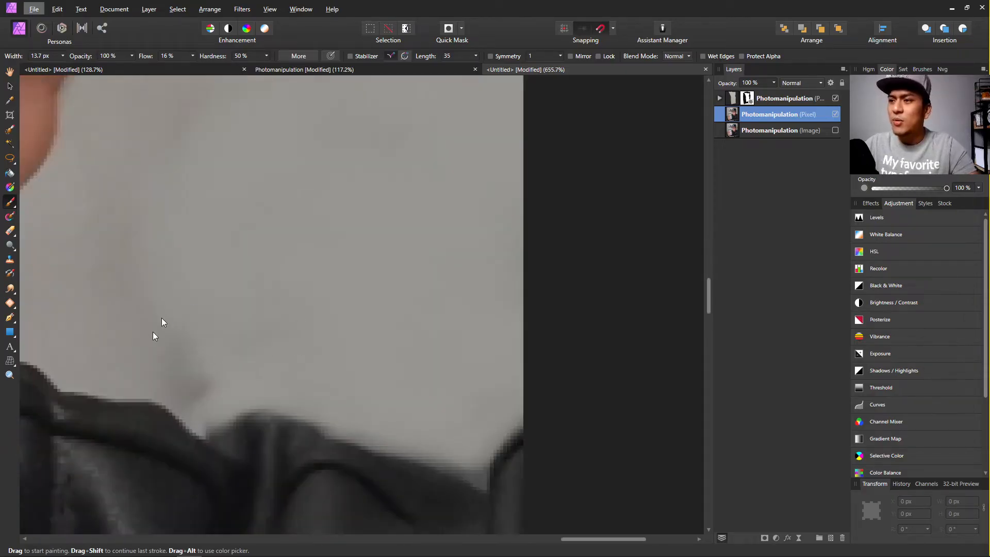
pyautogui.scroll(-4, 185, 336)
pyautogui.click(13, 304)
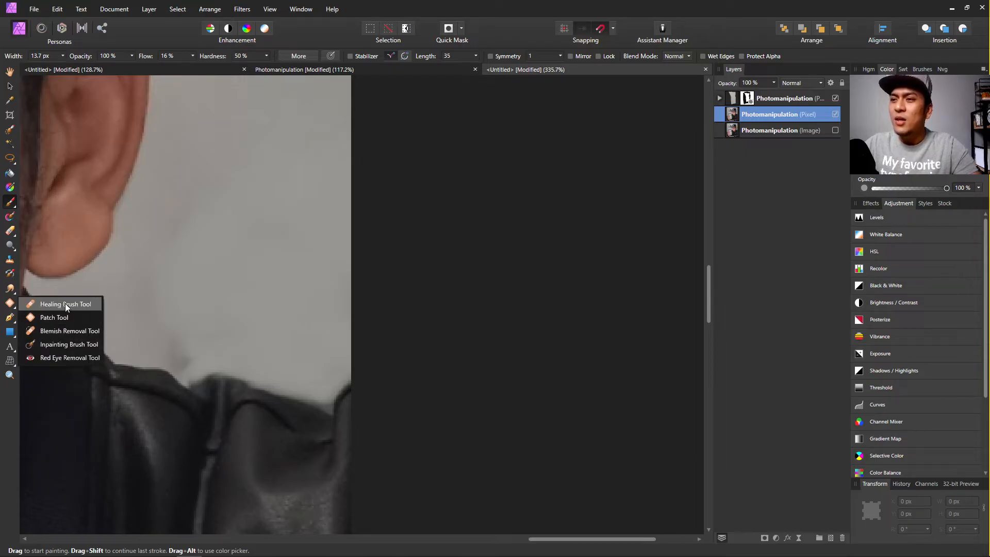
pyautogui.click(75, 344)
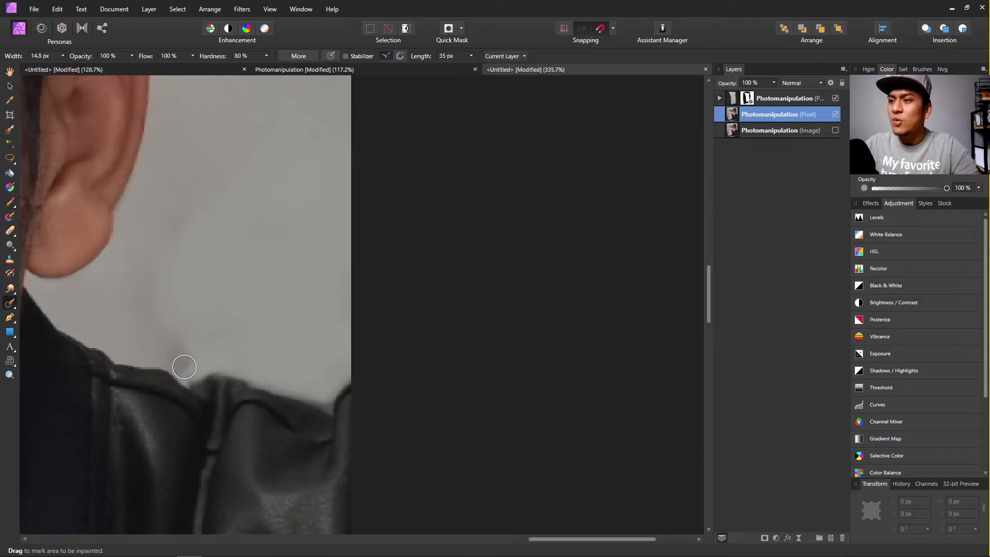
pyautogui.moveTo(185, 368)
pyautogui.mouseDown()
pyautogui.moveTo(168, 309)
pyautogui.moveTo(182, 223)
pyautogui.moveTo(318, 131)
pyautogui.mouseUp()
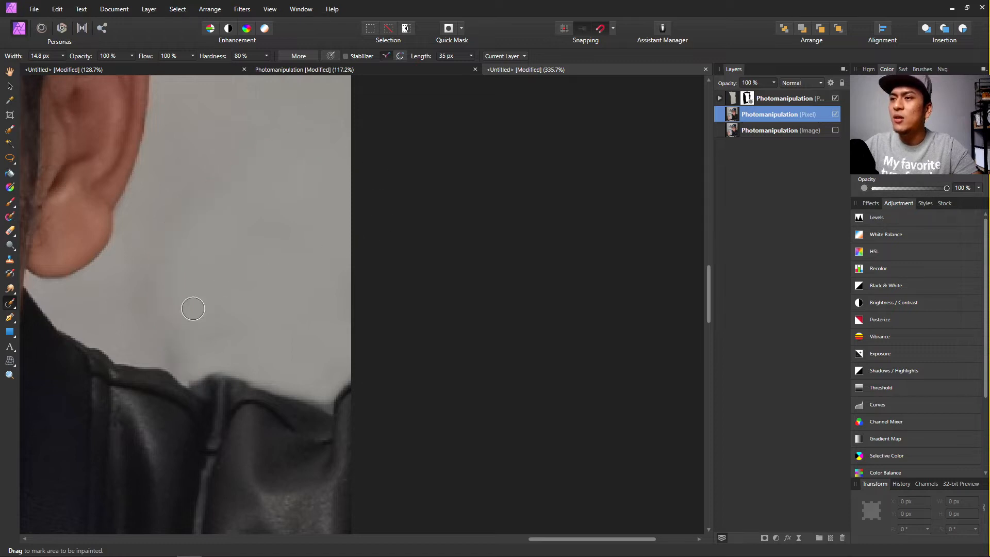
pyautogui.moveTo(177, 361)
pyautogui.mouseDown()
pyautogui.moveTo(157, 313)
pyautogui.moveTo(161, 238)
pyautogui.mouseUp()
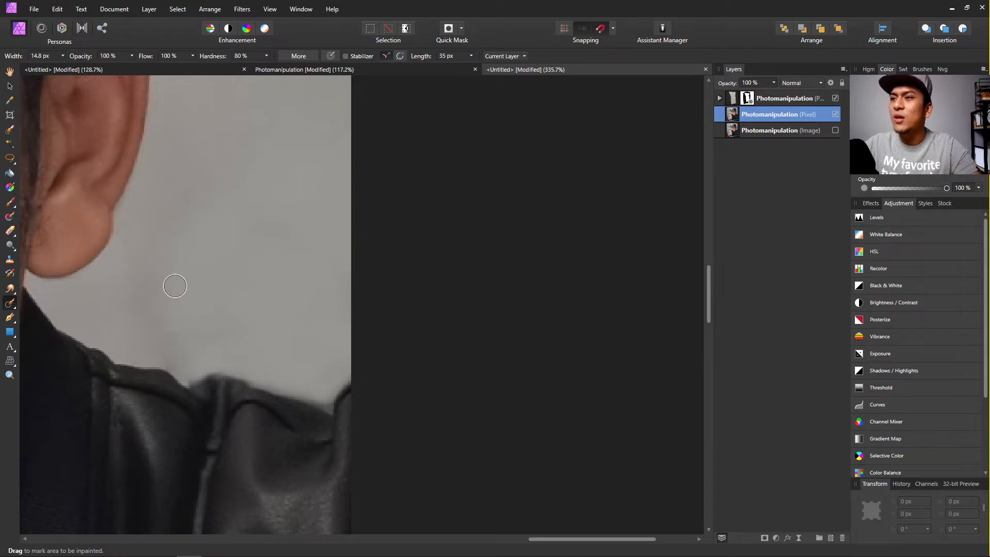
pyautogui.moveTo(174, 283); pyautogui.dragTo(286, 207)
# Inpaint the uneven wall patch beside the ear near the photo's edge.
pyautogui.scroll(-3, 297, 248)
pyautogui.scroll(1, 239, 246)
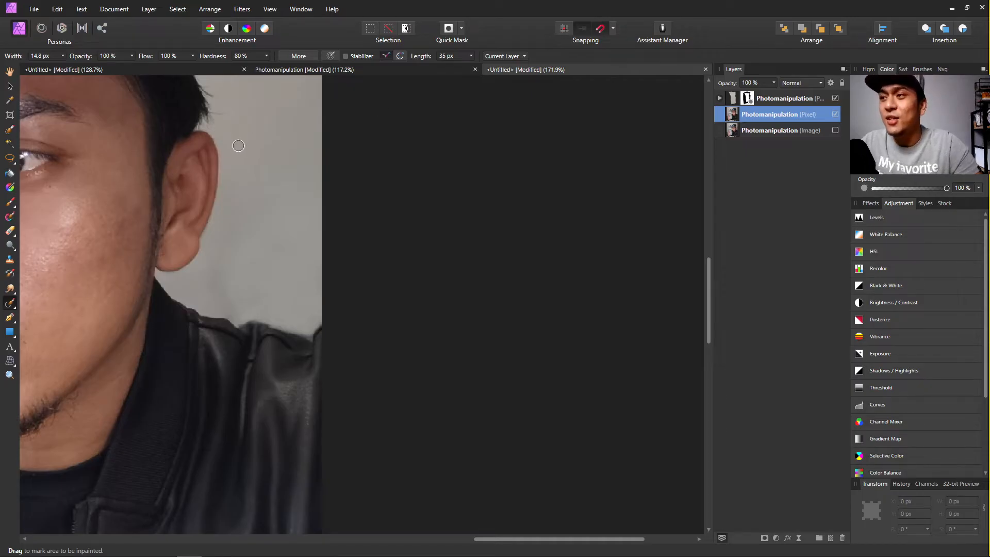
pyautogui.scroll(4, 238, 146)
pyautogui.moveTo(289, 201); pyautogui.dragTo(302, 236)
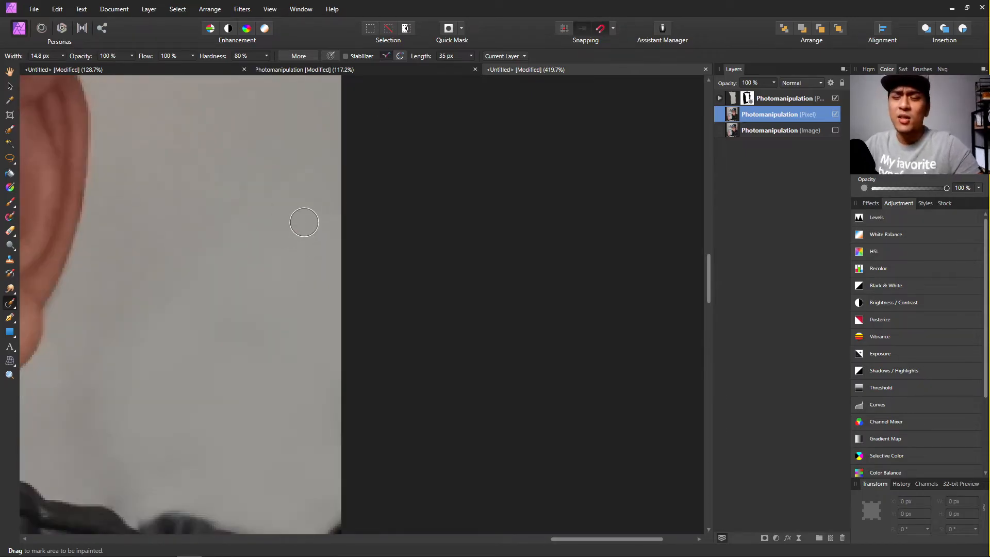
# Inpaint the faint vertical shadow on the wall between the earlobe and the shoulder seam with several 14.8 px strokes.
pyautogui.scroll(-1, 250, 265)
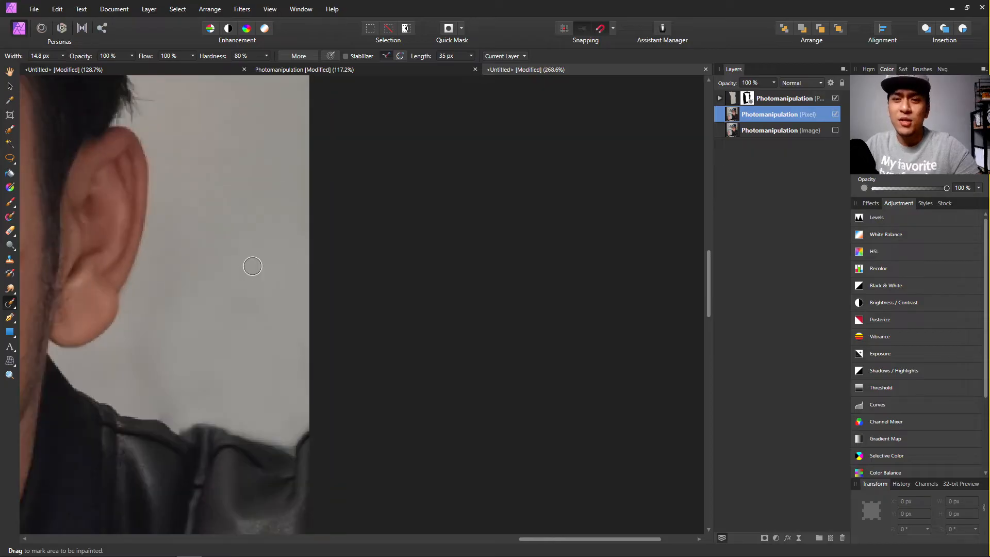
pyautogui.scroll(2, 252, 266)
pyautogui.scroll(-5, 253, 266)
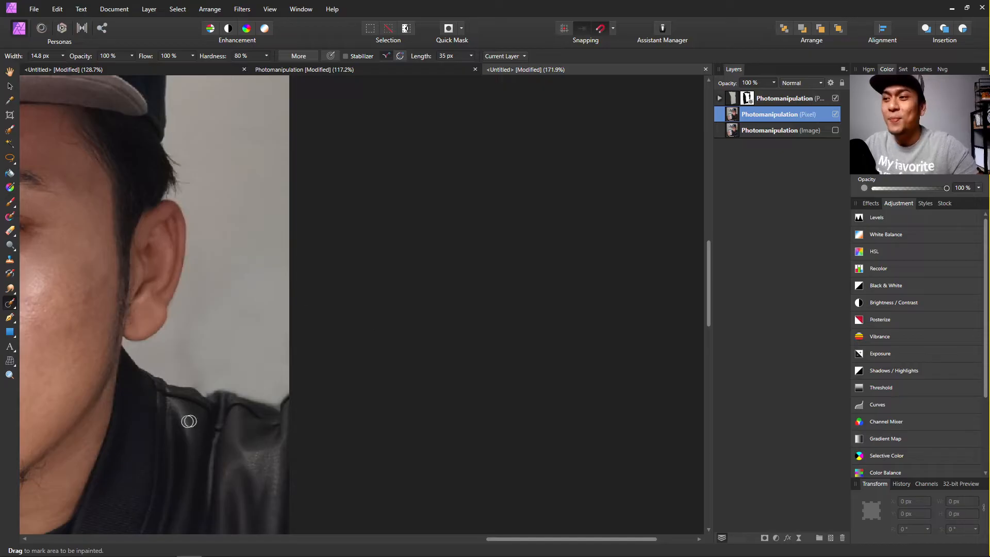
pyautogui.scroll(4, 271, 378)
pyautogui.moveTo(271, 368)
pyautogui.mouseDown()
pyautogui.moveTo(221, 365)
pyautogui.moveTo(213, 255)
pyautogui.mouseUp()
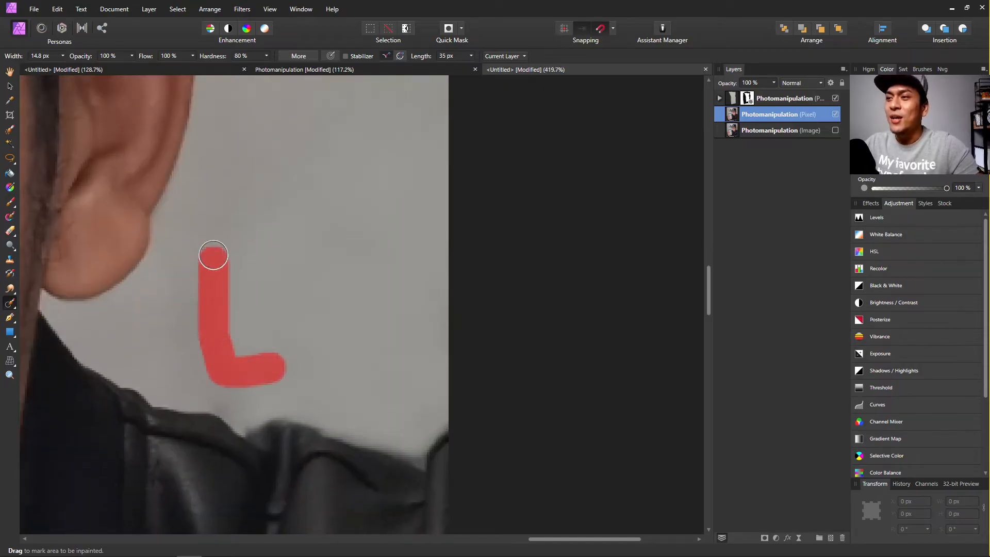
pyautogui.moveTo(199, 325); pyautogui.dragTo(264, 197)
pyautogui.moveTo(215, 327)
pyautogui.mouseDown()
pyautogui.moveTo(235, 388)
pyautogui.moveTo(228, 395)
pyautogui.moveTo(242, 403)
pyautogui.mouseUp()
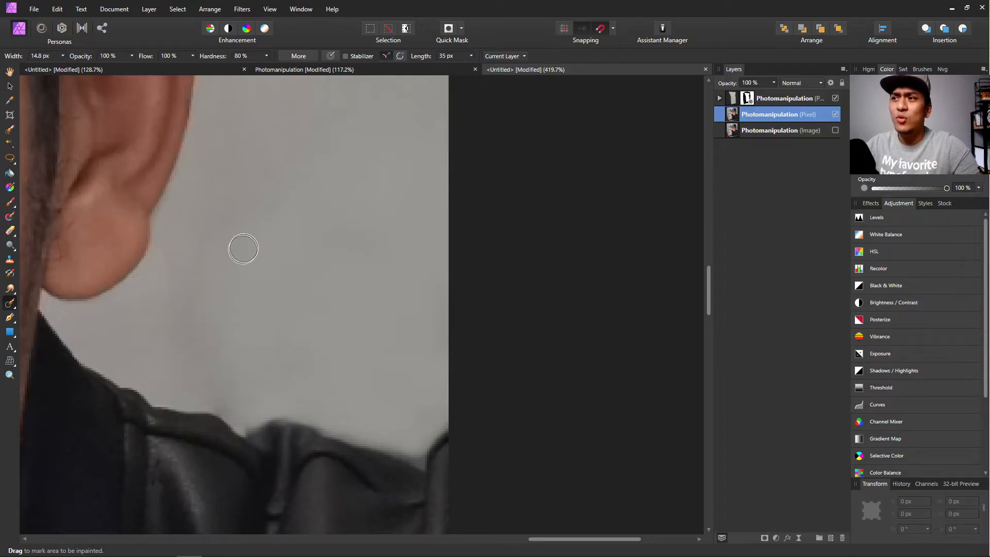
# Inpaint the small remaining spot on the wall just above the jacket's shoulder seam.
pyautogui.scroll(-3, 302, 298)
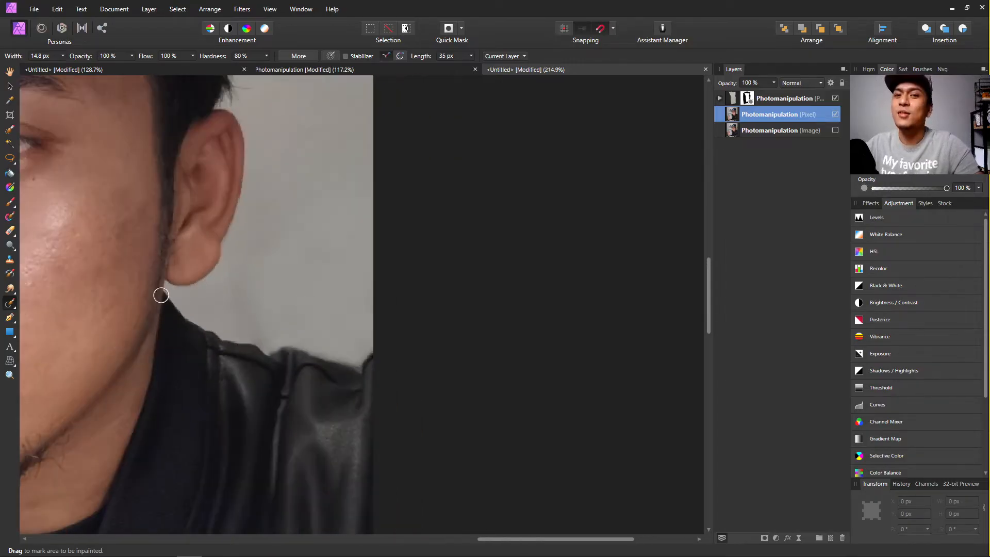
pyautogui.scroll(-4, 160, 295)
pyautogui.scroll(5, 330, 297)
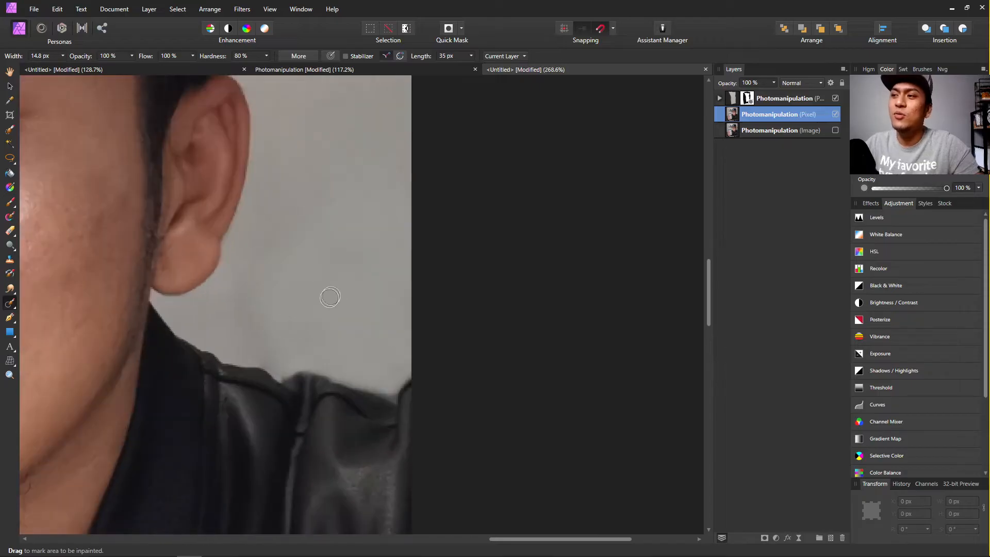
pyautogui.moveTo(263, 353); pyautogui.dragTo(267, 357)
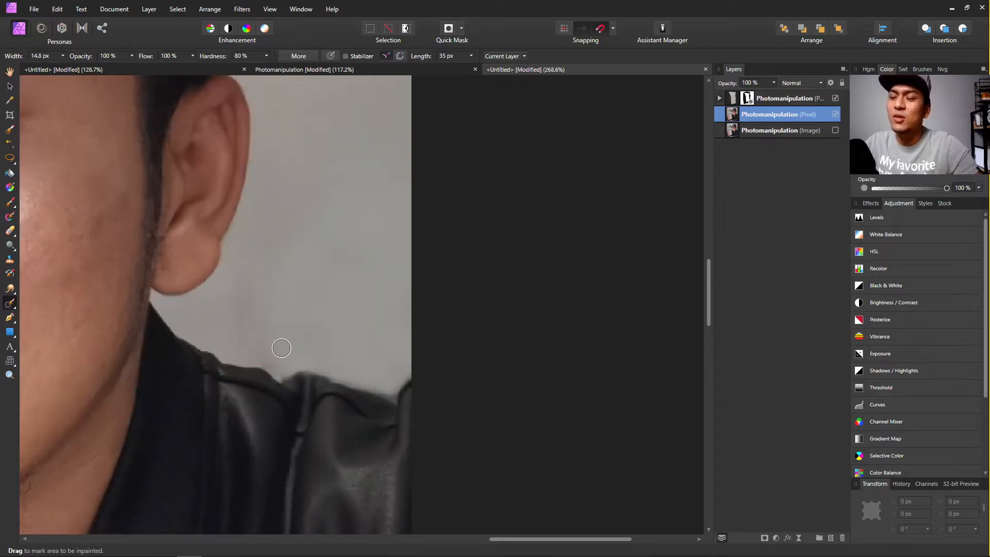
# Inpaint the faint vertical shadow on the wall beside and below the earlobe with the Inpainting Brush enlarged to 25.9 px.
pyautogui.scroll(-2, 345, 306)
pyautogui.scroll(1, 369, 307)
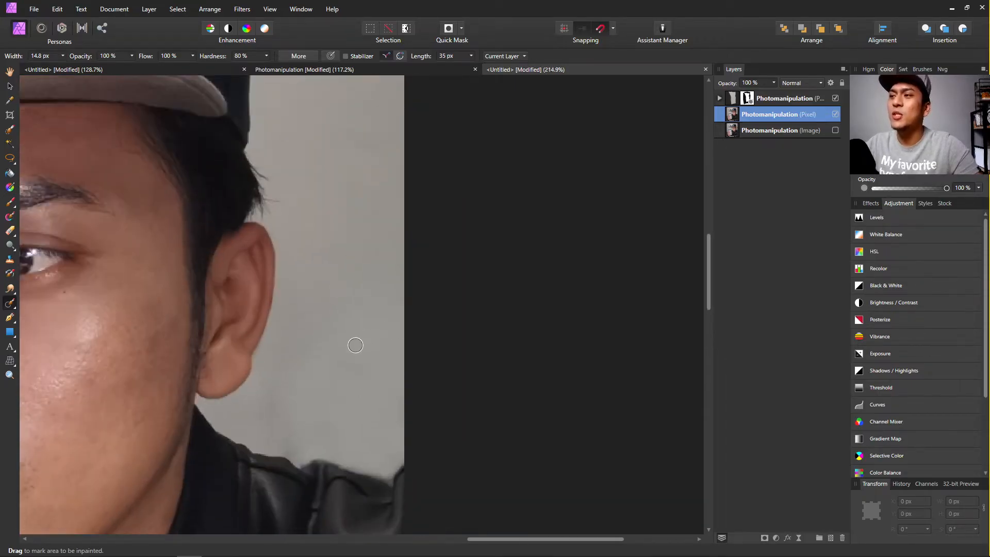
pyautogui.scroll(-3, 355, 345)
pyautogui.scroll(4, 411, 360)
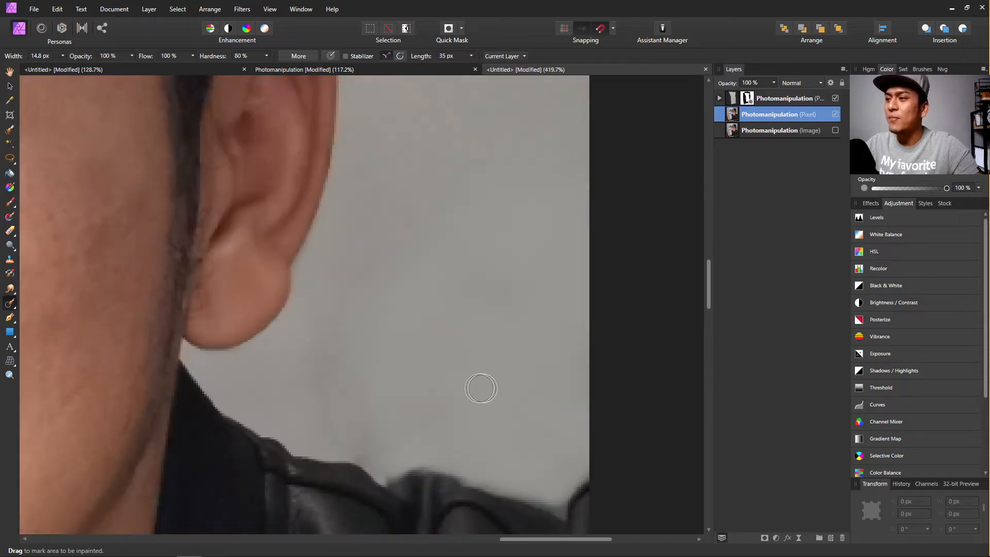
pyautogui.press(']')
pyautogui.press(']')
pyautogui.press(']')
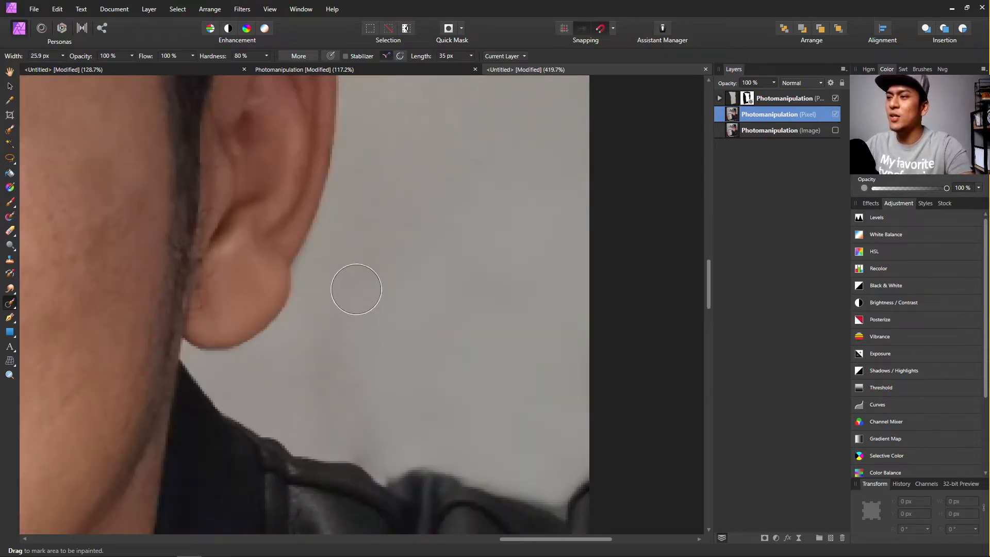
pyautogui.moveTo(357, 287)
pyautogui.mouseDown()
pyautogui.moveTo(358, 342)
pyautogui.moveTo(405, 332)
pyautogui.mouseUp()
pyautogui.moveTo(330, 399)
pyautogui.mouseDown()
pyautogui.moveTo(402, 209)
pyautogui.moveTo(493, 147)
pyautogui.mouseUp()
pyautogui.scroll(-4, 513, 330)
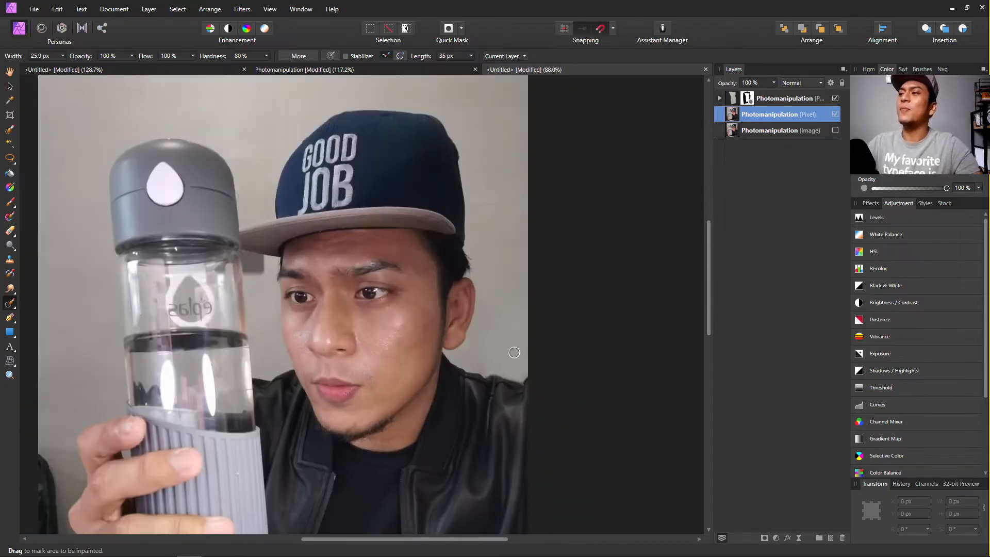
# Outline the dark grey rectangle on the wall between the bottle and the face, under the cap brim, with a freehand selection.
pyautogui.scroll(5, 256, 234)
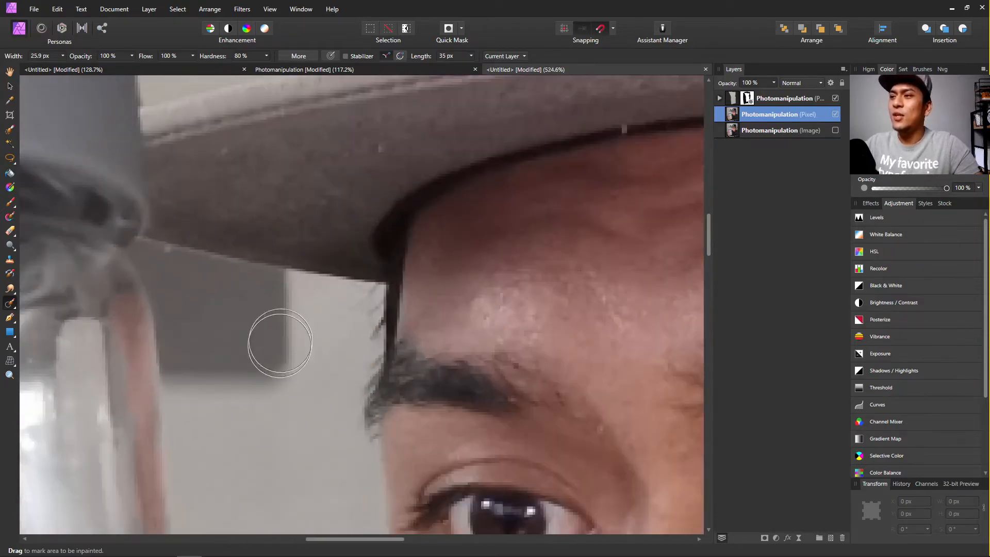
pyautogui.moveTo(268, 415)
pyautogui.mouseDown()
pyautogui.moveTo(268, 338)
pyautogui.moveTo(227, 352)
pyautogui.moveTo(267, 393)
pyautogui.moveTo(256, 337)
pyautogui.moveTo(307, 316)
pyautogui.mouseUp()
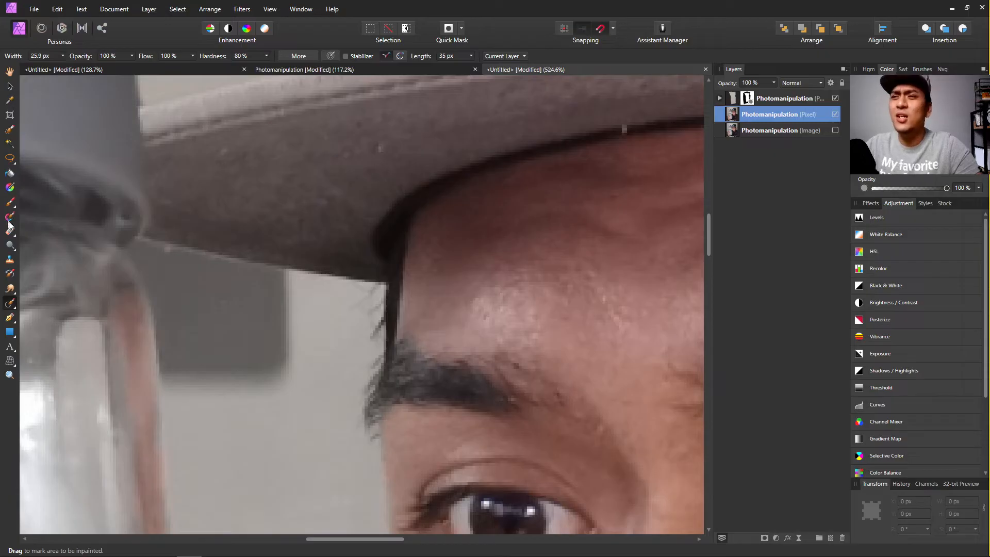
pyautogui.click(9, 158)
pyautogui.scroll(-2, 205, 312)
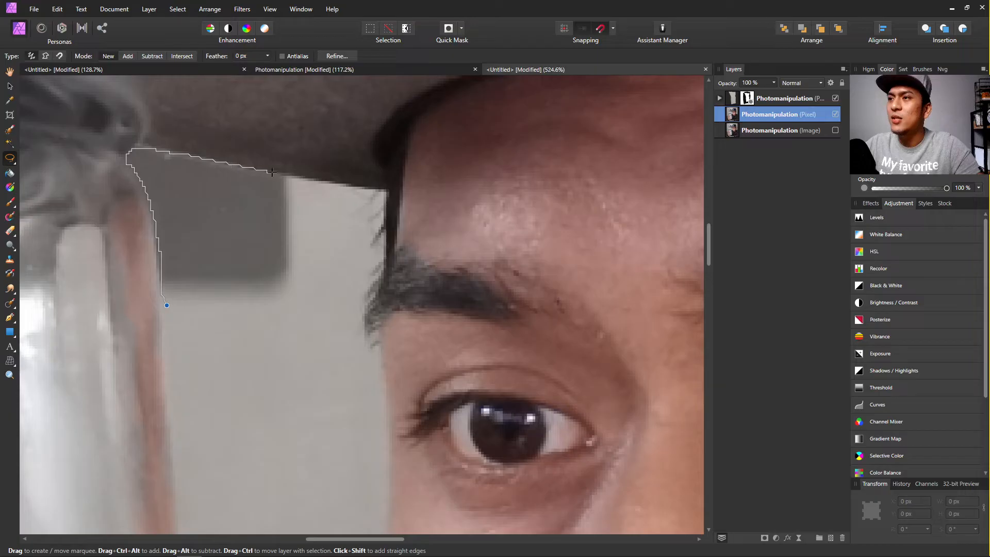
pyautogui.moveTo(240, 314); pyautogui.dragTo(168, 312)
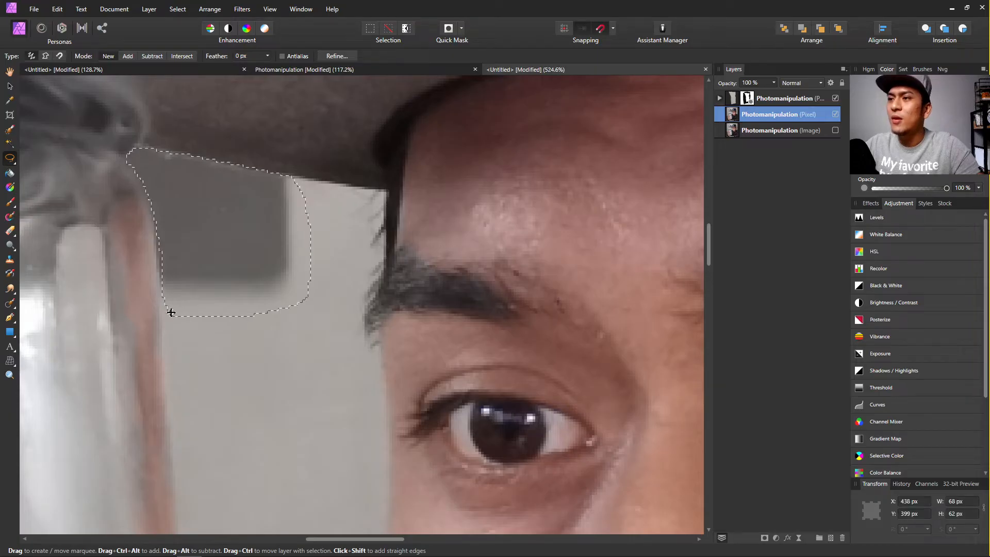
# Replace the selected dark grey rectangle with clean wall sampled from below it using the Patch Tool, and deselect.
pyautogui.click(10, 306)
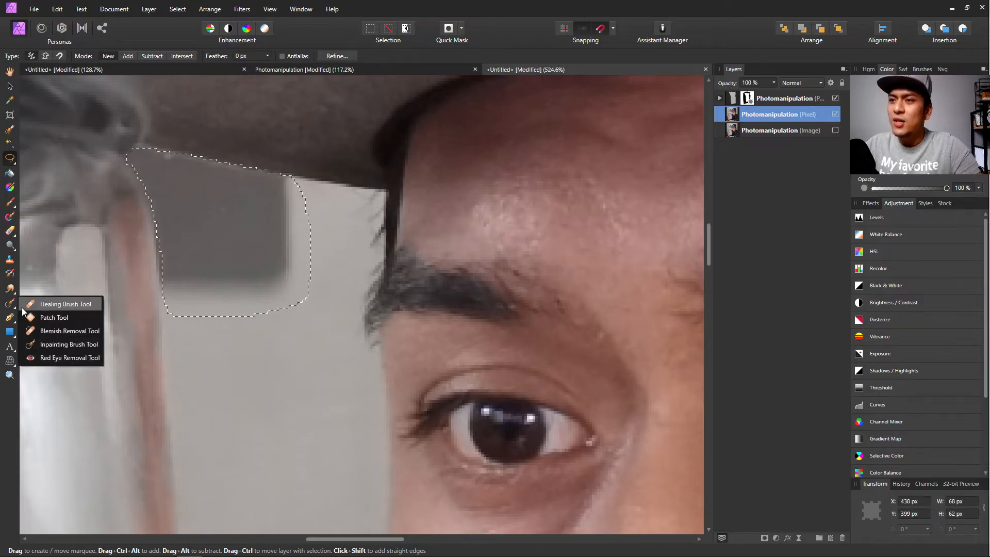
pyautogui.click(45, 315)
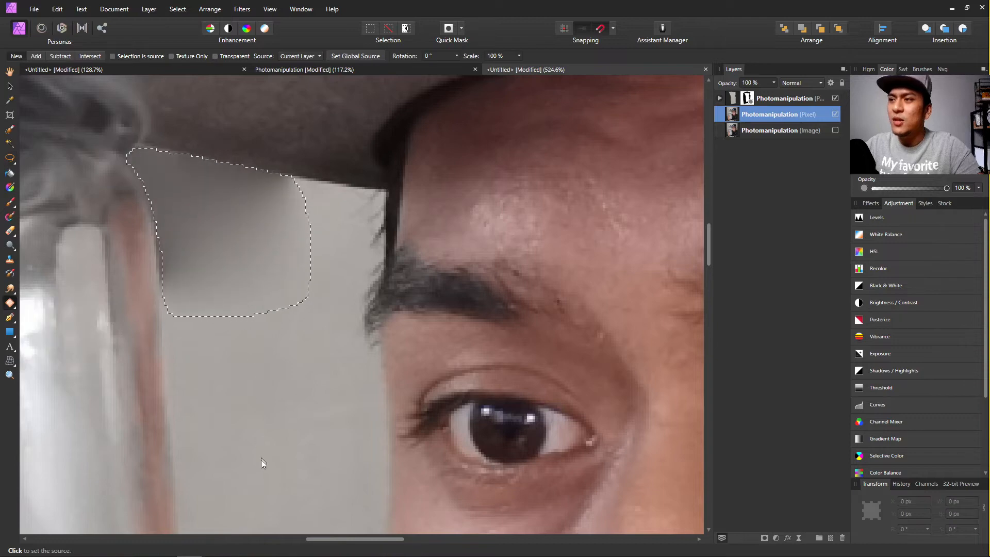
pyautogui.scroll(-4, 255, 444)
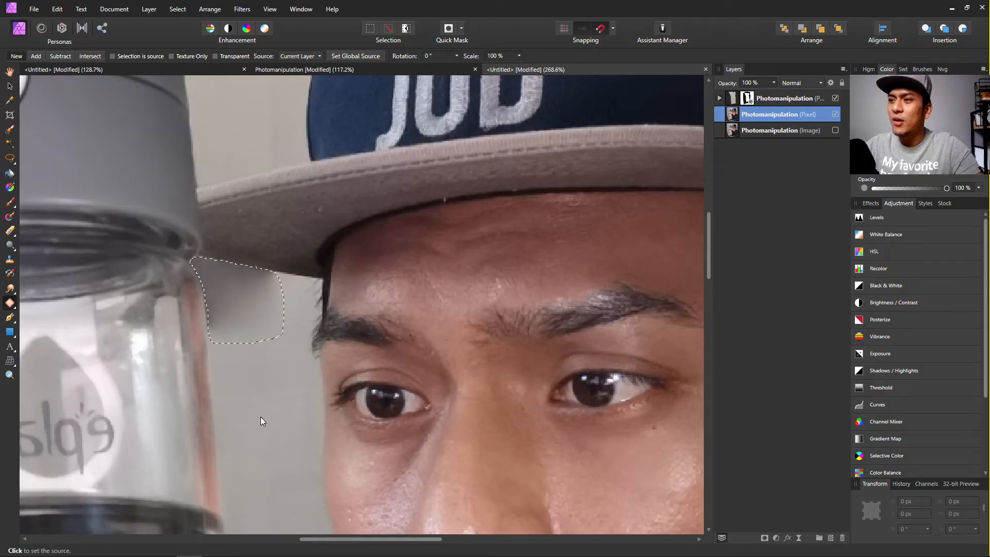
pyautogui.click(264, 437)
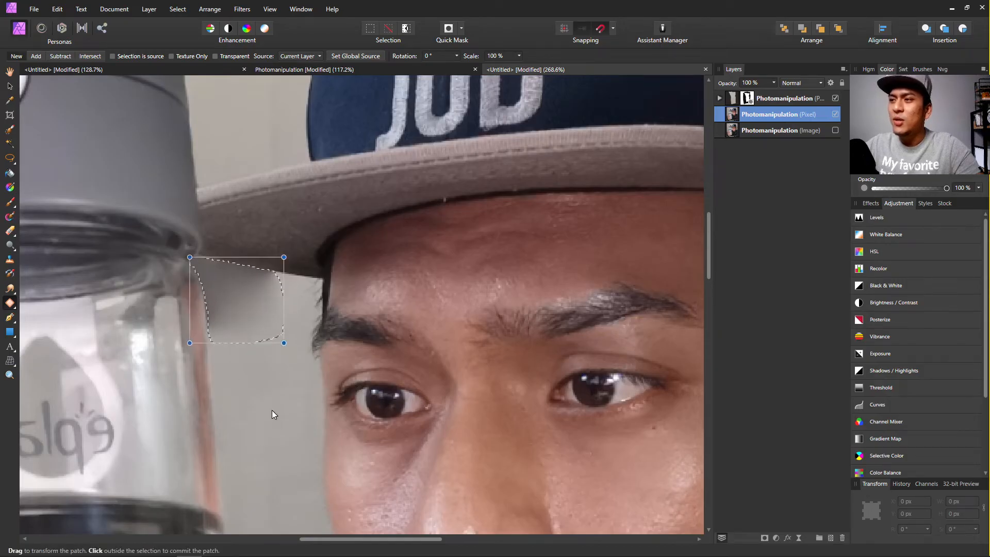
pyautogui.hotkey('ctrl', 'z')
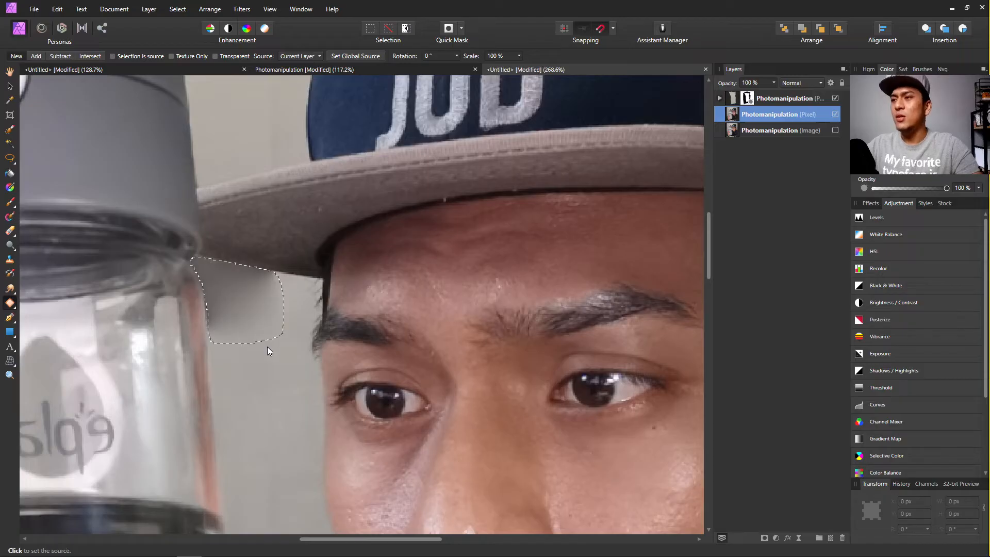
pyautogui.click(256, 439)
pyautogui.click(274, 385)
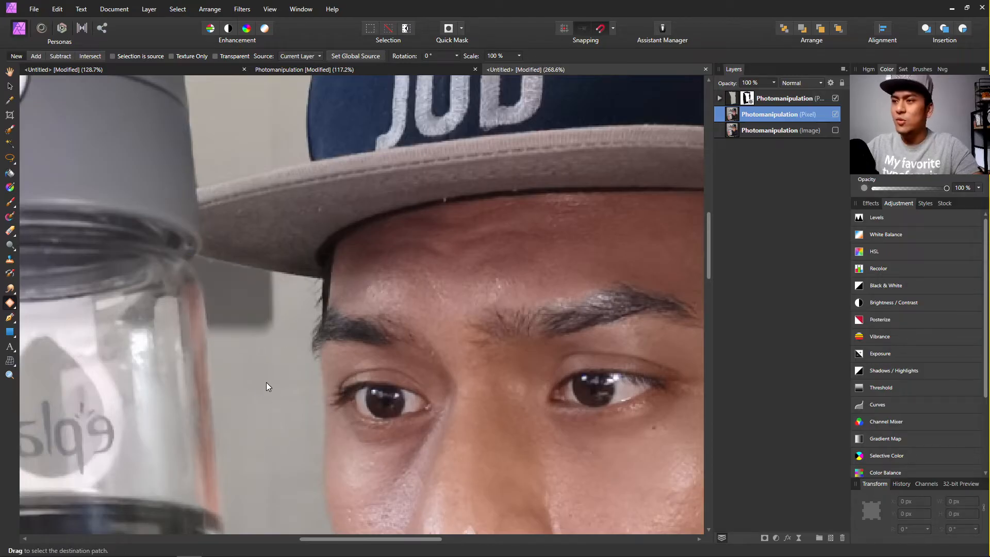
pyautogui.click(262, 479)
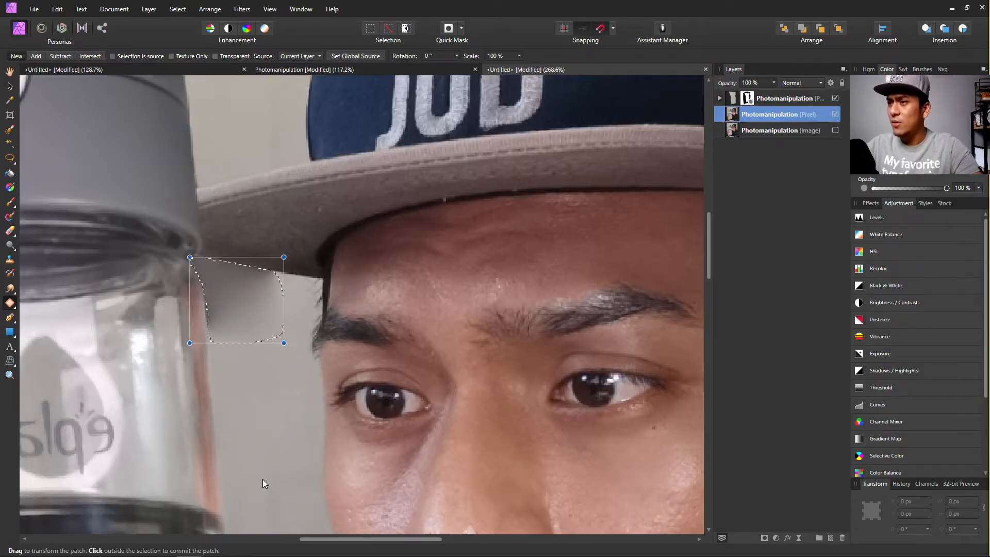
pyautogui.hotkey('ctrl', 'd')
pyautogui.scroll(-5, 284, 336)
pyautogui.scroll(4, 284, 358)
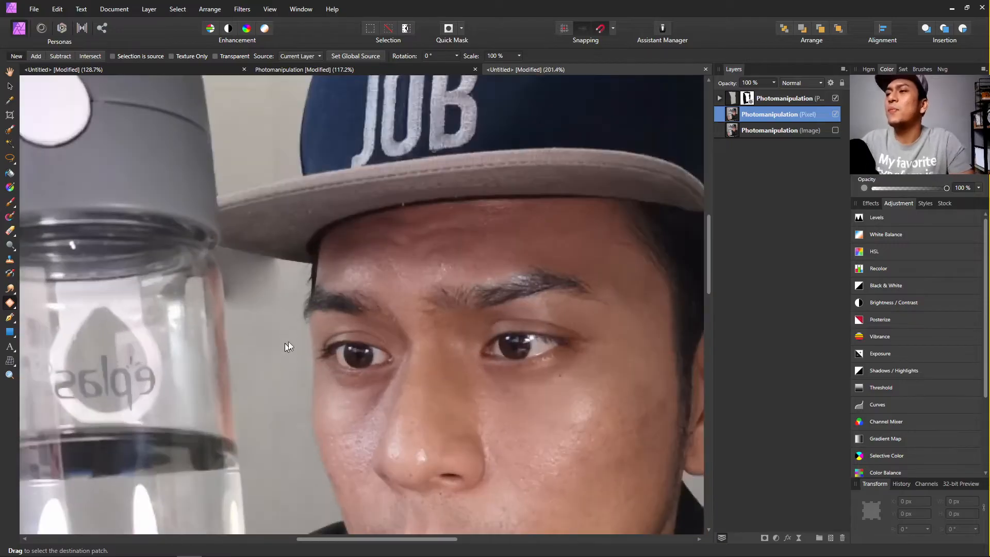
# Heal the dark smudge left on the wall under the cap brim with a 37.4 px Healing Brush at 25% flow.
pyautogui.scroll(2, 245, 305)
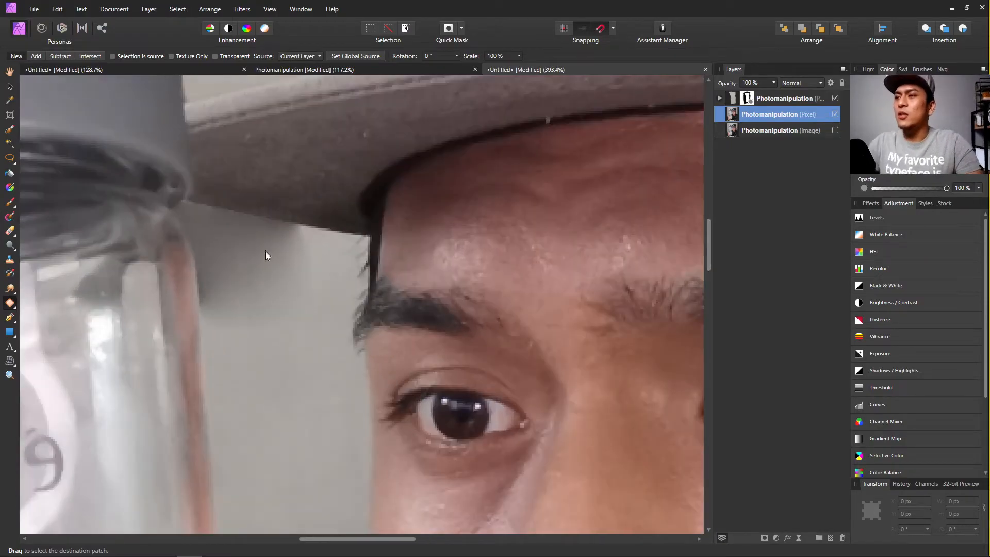
pyautogui.scroll(4, 274, 294)
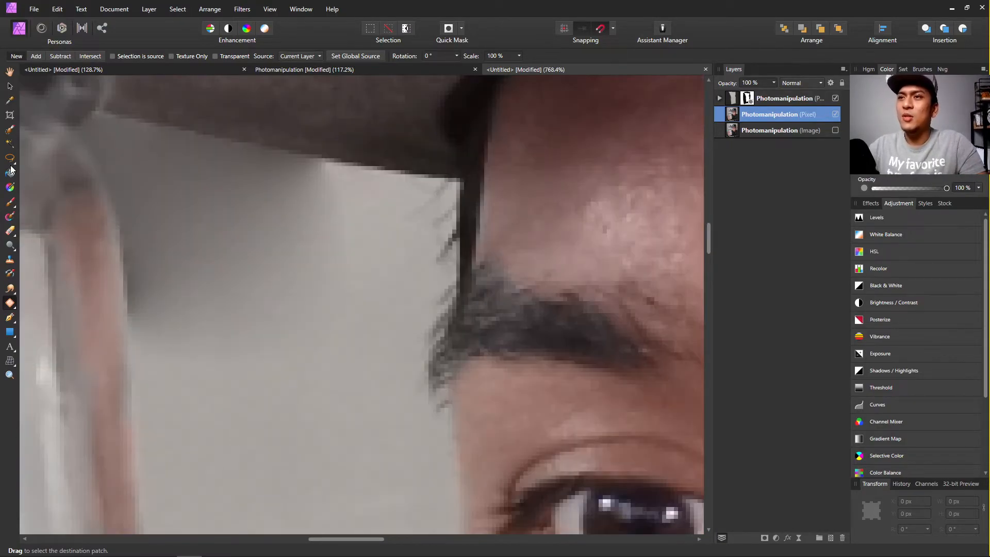
pyautogui.click(6, 303)
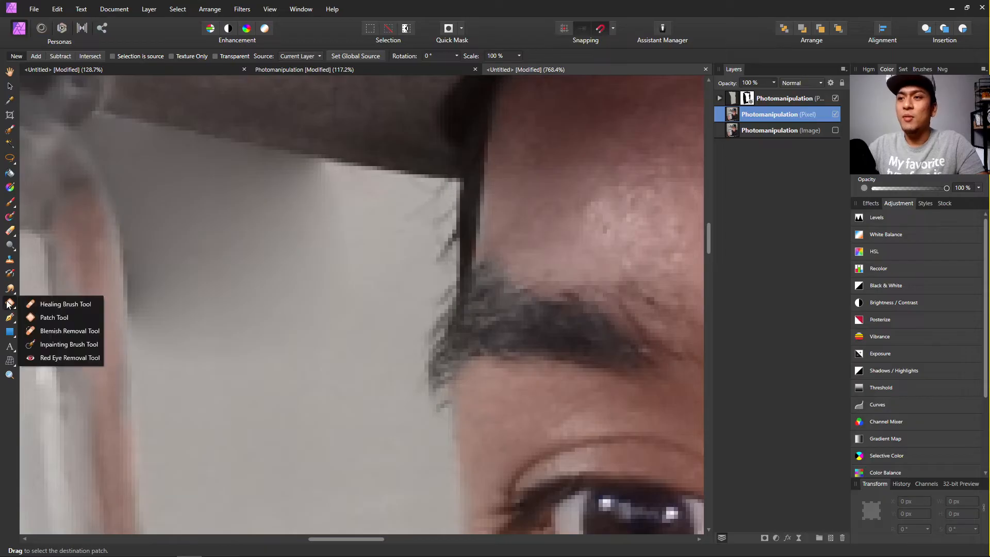
pyautogui.click(63, 304)
pyautogui.scroll(-4, 347, 331)
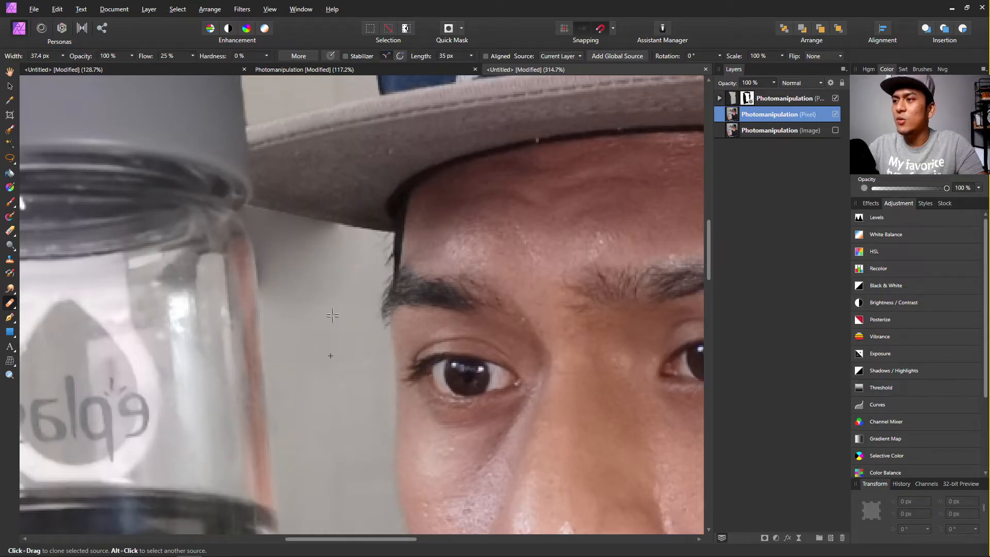
pyautogui.scroll(2, 329, 260)
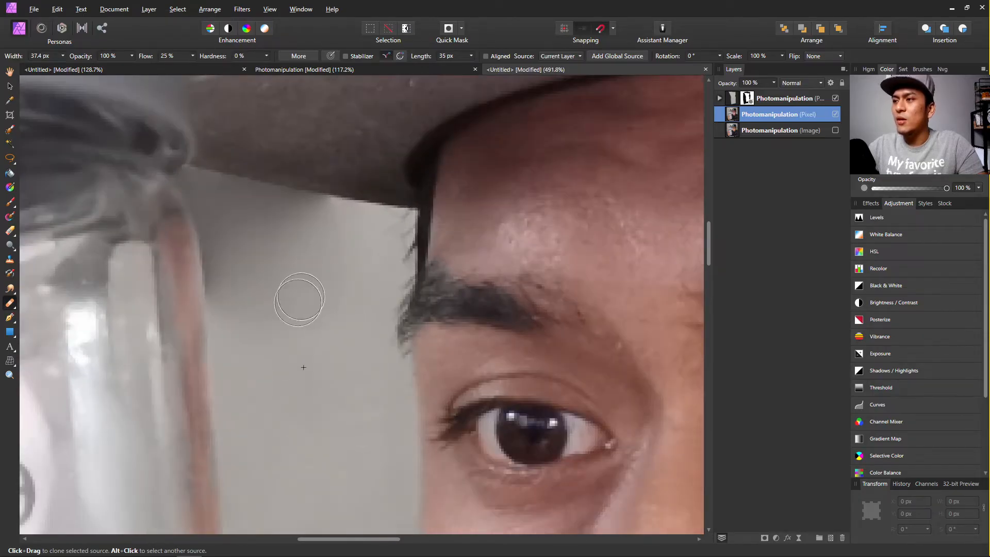
pyautogui.scroll(-4, 292, 275)
pyautogui.moveTo(230, 275)
pyautogui.mouseDown()
pyautogui.moveTo(285, 225)
pyautogui.moveTo(268, 221)
pyautogui.mouseUp()
pyautogui.scroll(4, 319, 270)
pyautogui.scroll(-4, 265, 259)
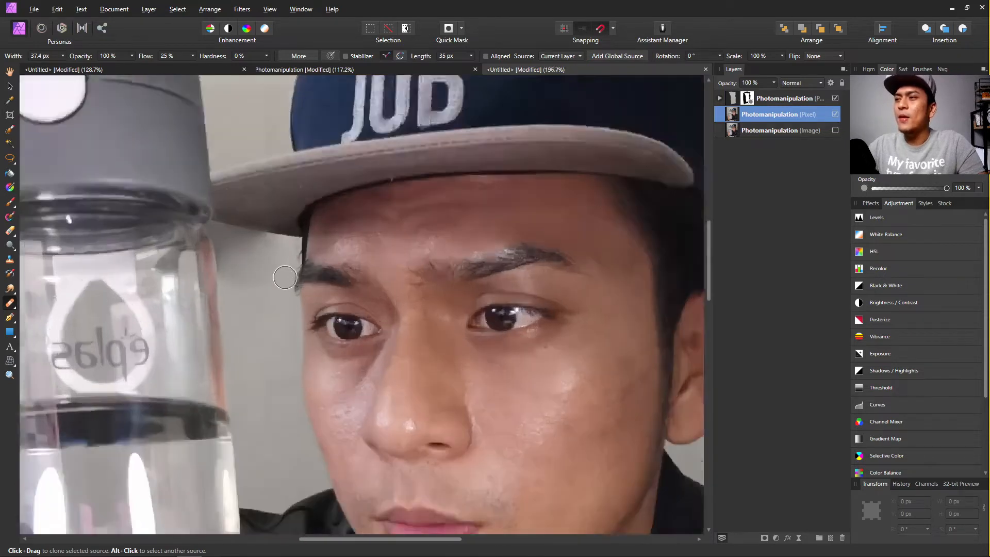
pyautogui.scroll(1, 265, 258)
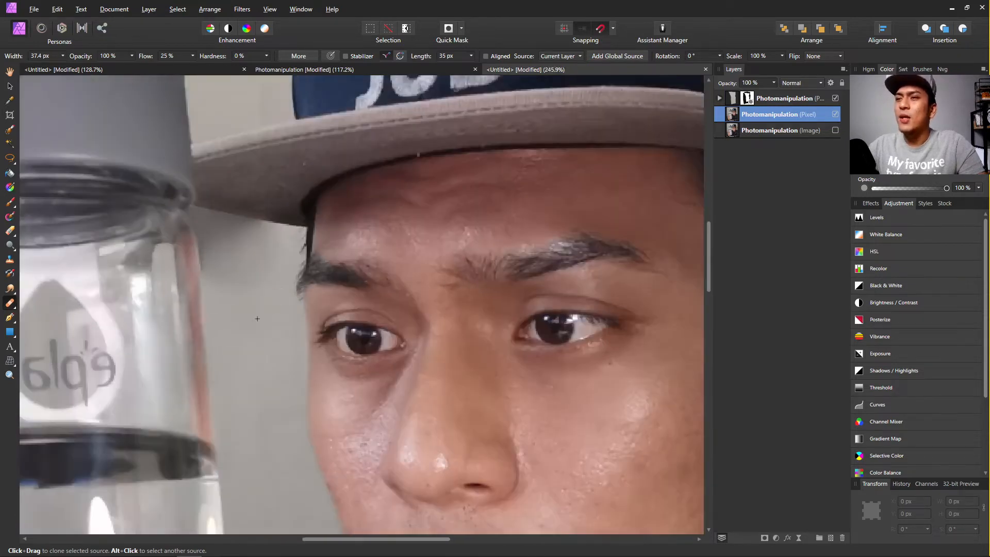
# Select a clean vertical wall strip of about 14 × 83 px beside the eyebrow and duplicate it onto its own layer.
pyautogui.click(11, 159)
pyautogui.click(62, 159)
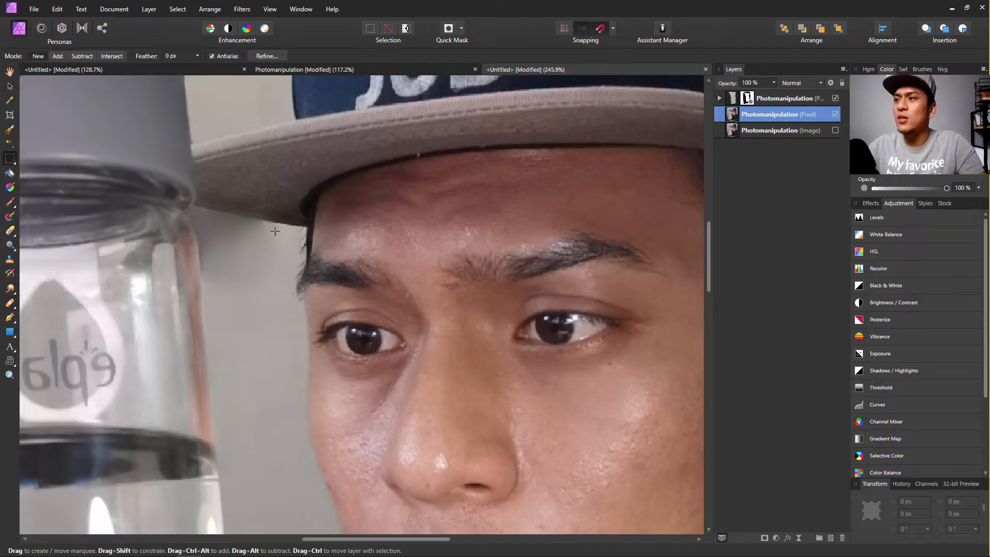
pyautogui.moveTo(275, 231); pyautogui.dragTo(280, 294)
pyautogui.moveTo(287, 328); pyautogui.dragTo(292, 336)
pyautogui.scroll(3, 282, 301)
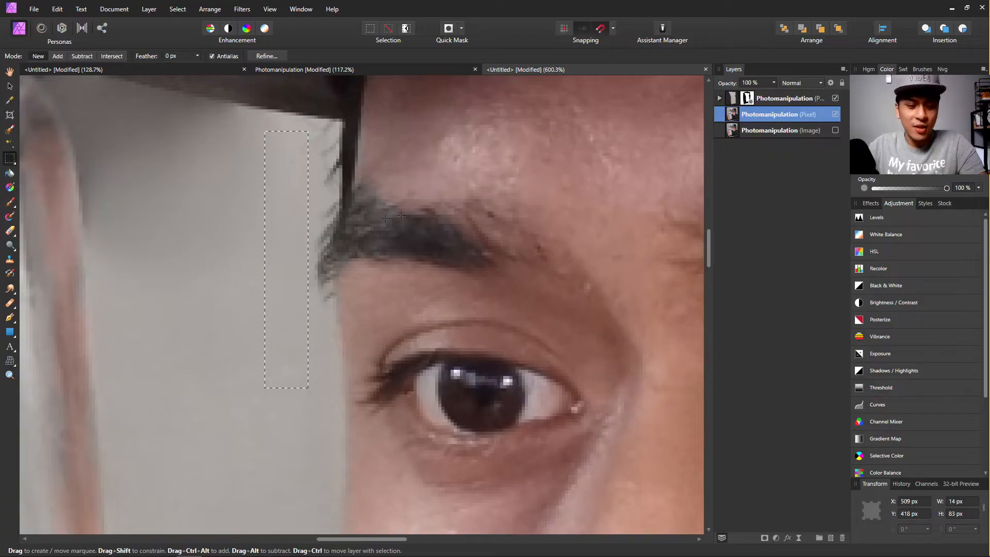
pyautogui.scroll(-5, 250, 310)
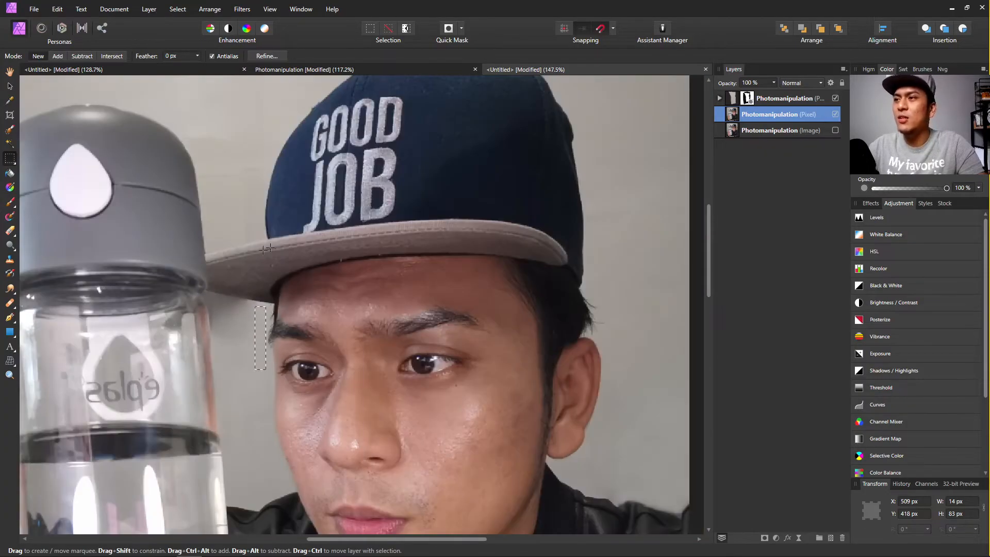
pyautogui.scroll(3, 256, 309)
pyautogui.hotkey('ctrl', 'j')
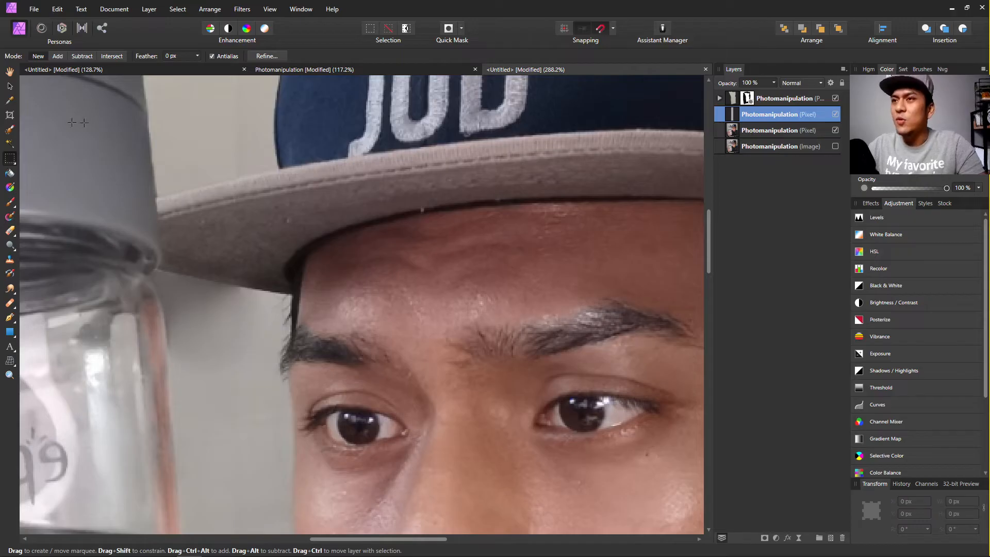
# Move the duplicated wall strip against the bottle's neck and stretch it to about 69.9 × 79 px over the smudge under the brim.
pyautogui.click(11, 86)
pyautogui.moveTo(256, 361); pyautogui.dragTo(256, 327)
pyautogui.hotkey('ctrl', 'z')
pyautogui.hotkey('ctrl', 'z')
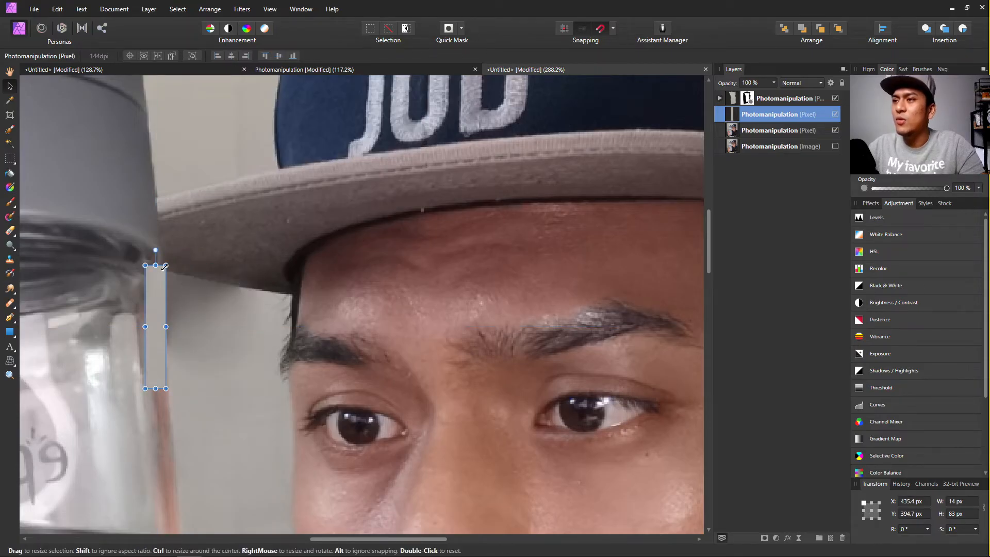
pyautogui.moveTo(165, 265); pyautogui.dragTo(262, 289)
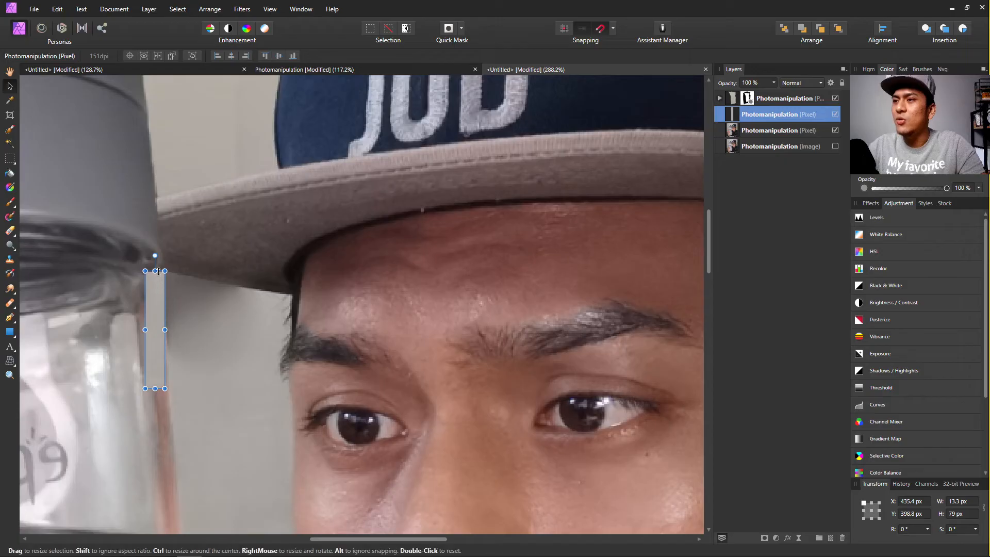
pyautogui.moveTo(160, 329); pyautogui.dragTo(257, 312)
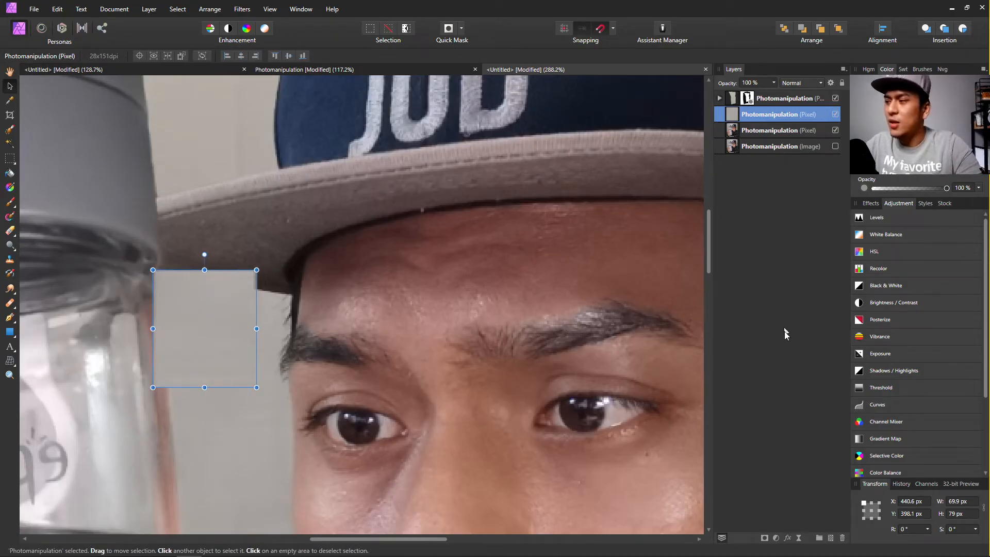
# Add a mask to the wall patch layer and paint it black with a 13.7 px brush where it overlaps the bottle and cap brim.
pyautogui.click(764, 538)
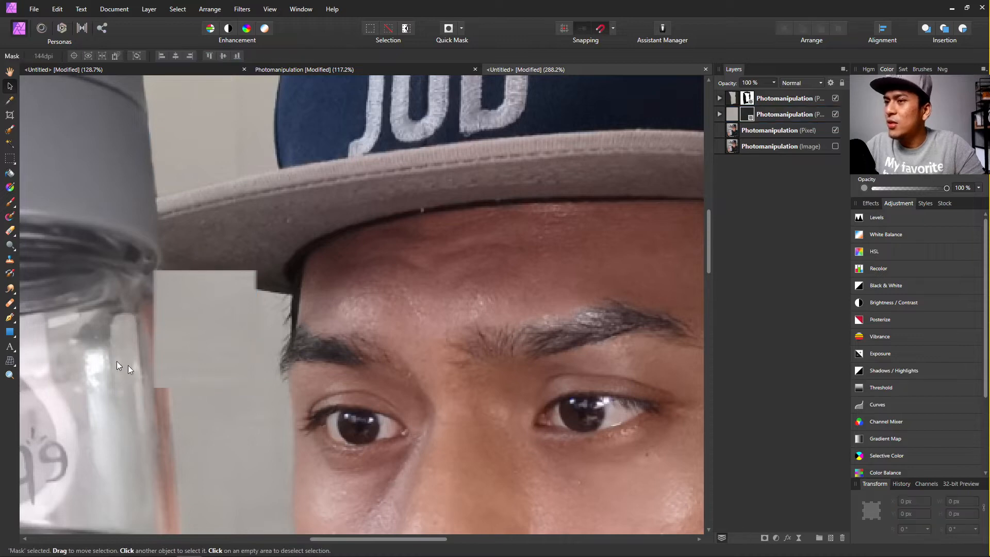
pyautogui.click(9, 201)
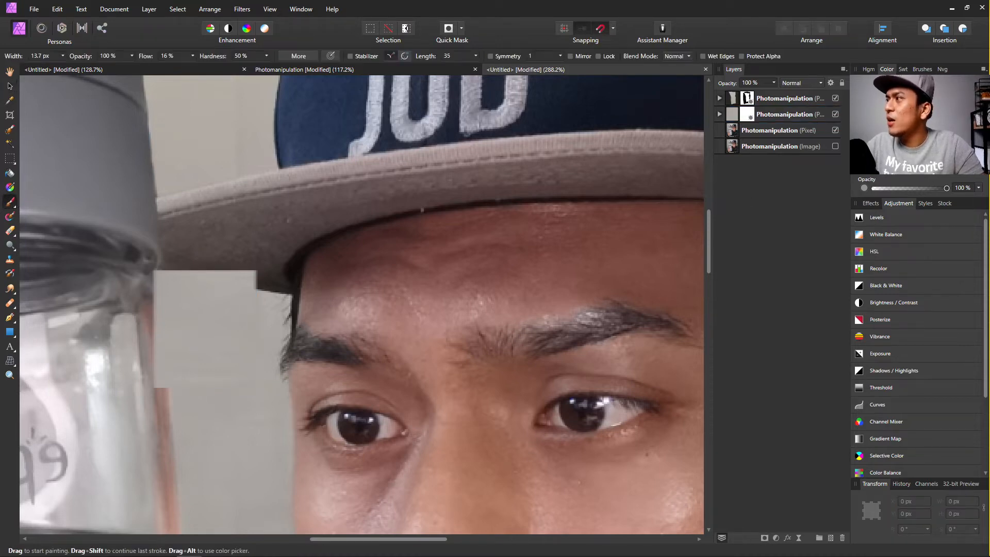
pyautogui.click(899, 71)
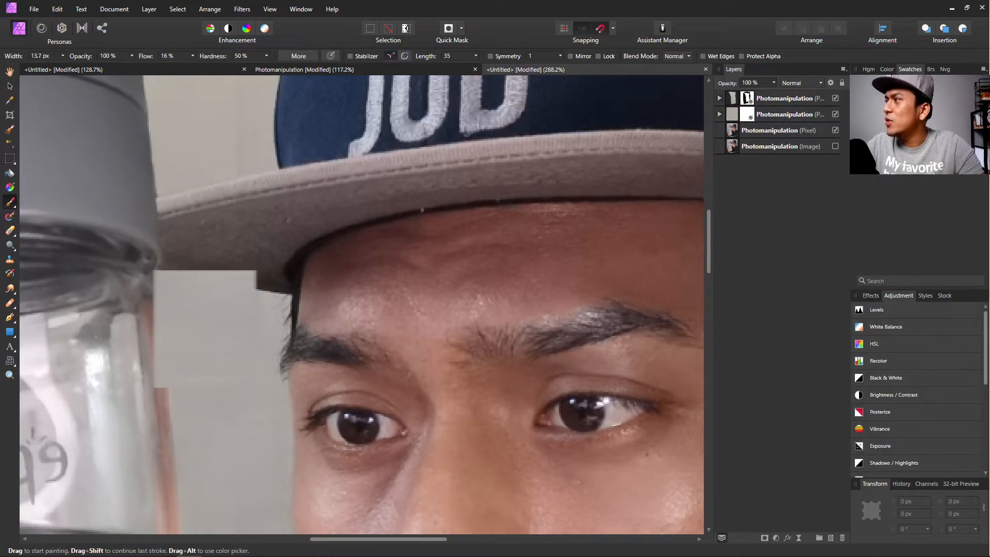
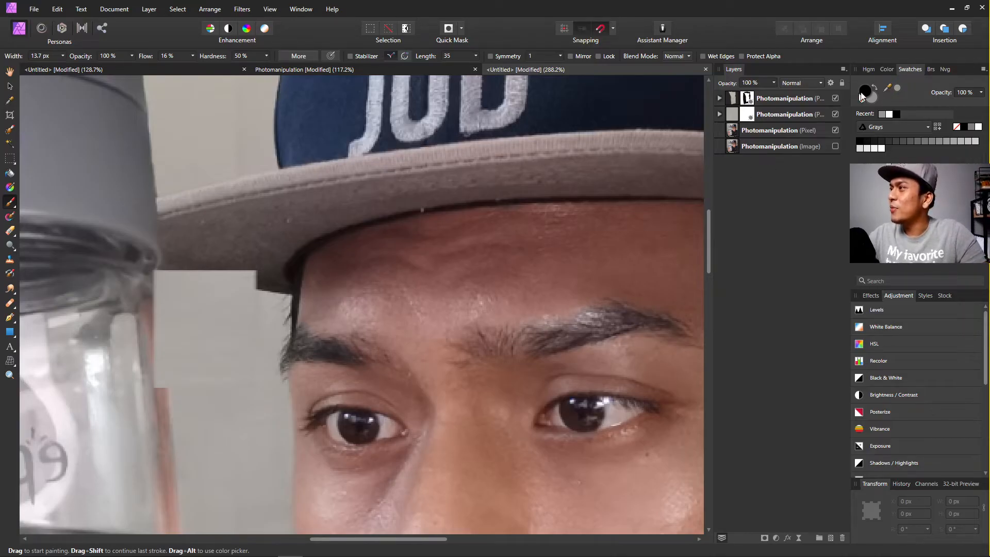
pyautogui.moveTo(152, 356)
pyautogui.mouseDown()
pyautogui.moveTo(159, 393)
pyautogui.moveTo(153, 323)
pyautogui.moveTo(153, 345)
pyautogui.moveTo(146, 337)
pyautogui.moveTo(155, 268)
pyautogui.moveTo(145, 268)
pyautogui.moveTo(200, 266)
pyautogui.moveTo(168, 264)
pyautogui.moveTo(251, 280)
pyautogui.moveTo(230, 272)
pyautogui.moveTo(282, 274)
pyautogui.moveTo(211, 261)
pyautogui.moveTo(244, 269)
pyautogui.moveTo(195, 265)
pyautogui.moveTo(270, 282)
pyautogui.moveTo(177, 266)
pyautogui.moveTo(275, 279)
pyautogui.mouseUp()
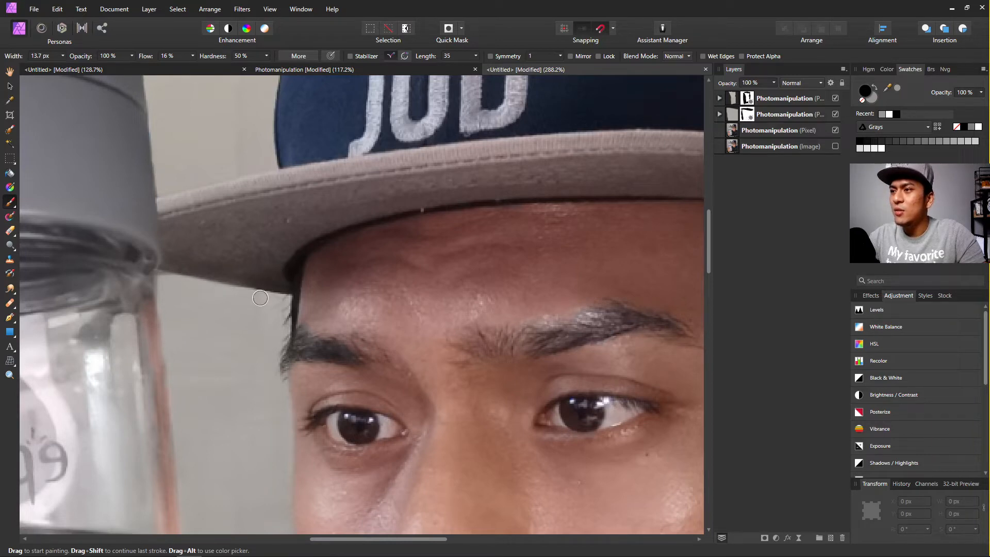
# Undo the last mask strokes and repaint the wall patch's mask black along the cap brim and the bottle's edge with the 13.7 px brush.
pyautogui.hotkey('ctrl', 'z')
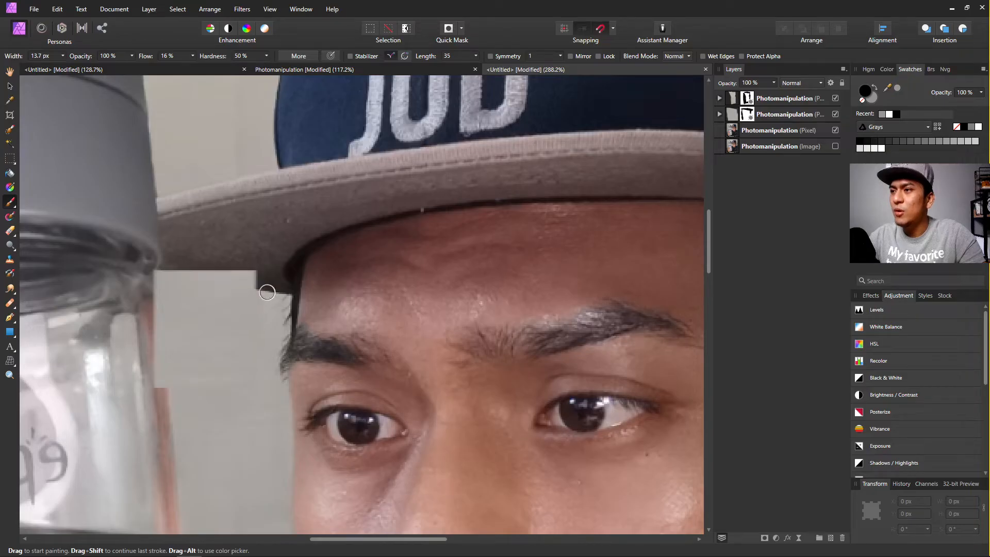
pyautogui.moveTo(259, 272)
pyautogui.mouseDown()
pyautogui.moveTo(168, 263)
pyautogui.moveTo(256, 283)
pyautogui.moveTo(165, 260)
pyautogui.moveTo(255, 274)
pyautogui.moveTo(191, 269)
pyautogui.moveTo(269, 265)
pyautogui.moveTo(170, 262)
pyautogui.moveTo(267, 285)
pyautogui.moveTo(162, 261)
pyautogui.mouseUp()
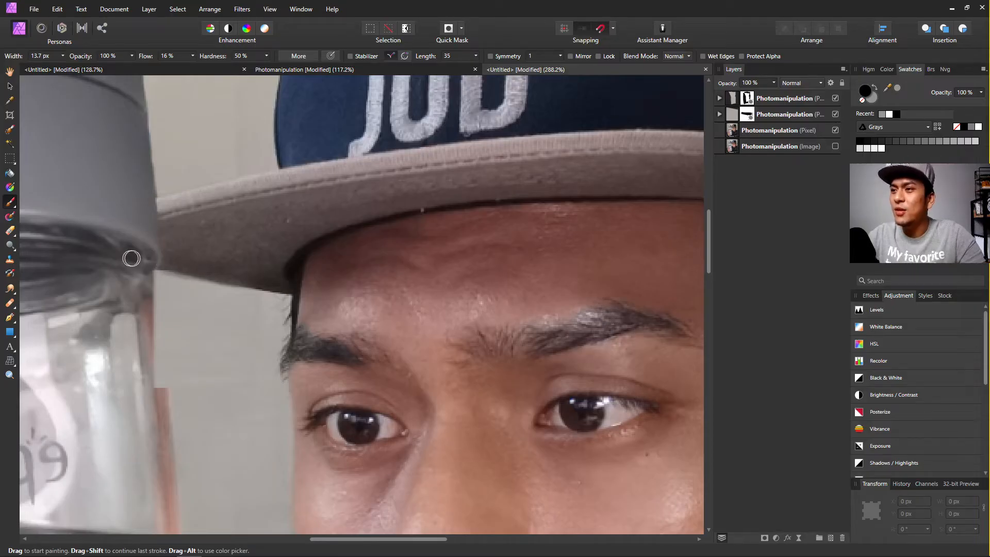
pyautogui.moveTo(131, 259)
pyautogui.mouseDown()
pyautogui.moveTo(153, 262)
pyautogui.moveTo(136, 297)
pyautogui.moveTo(149, 311)
pyautogui.moveTo(144, 289)
pyautogui.moveTo(150, 380)
pyautogui.mouseUp()
pyautogui.moveTo(143, 339)
pyautogui.mouseDown()
pyautogui.moveTo(152, 384)
pyautogui.moveTo(150, 318)
pyautogui.moveTo(154, 384)
pyautogui.moveTo(147, 318)
pyautogui.moveTo(159, 388)
pyautogui.mouseUp()
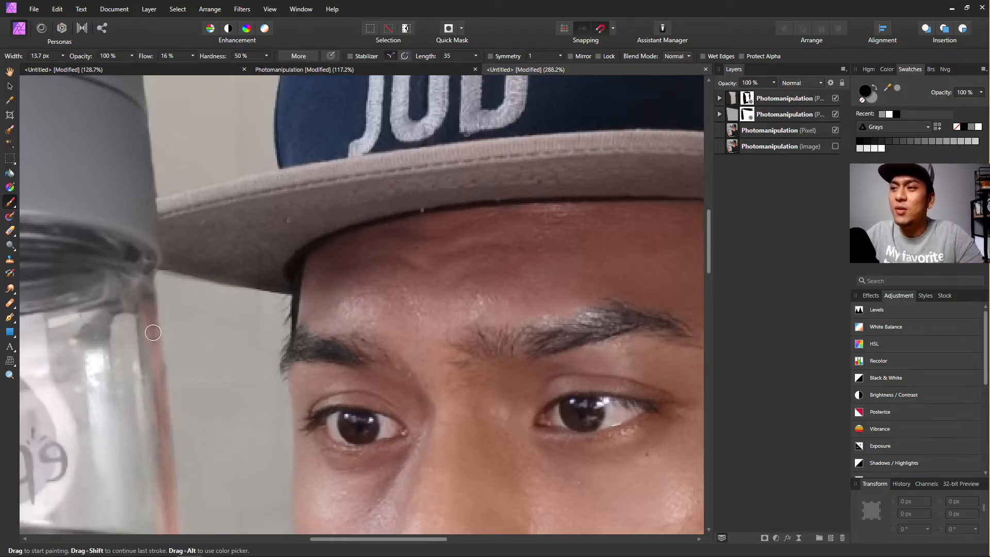
# Enlarge the mask brush to 27.6 px and blend the wall patch into the wall between the bottle and the eyebrow.
pyautogui.scroll(-8, 164, 383)
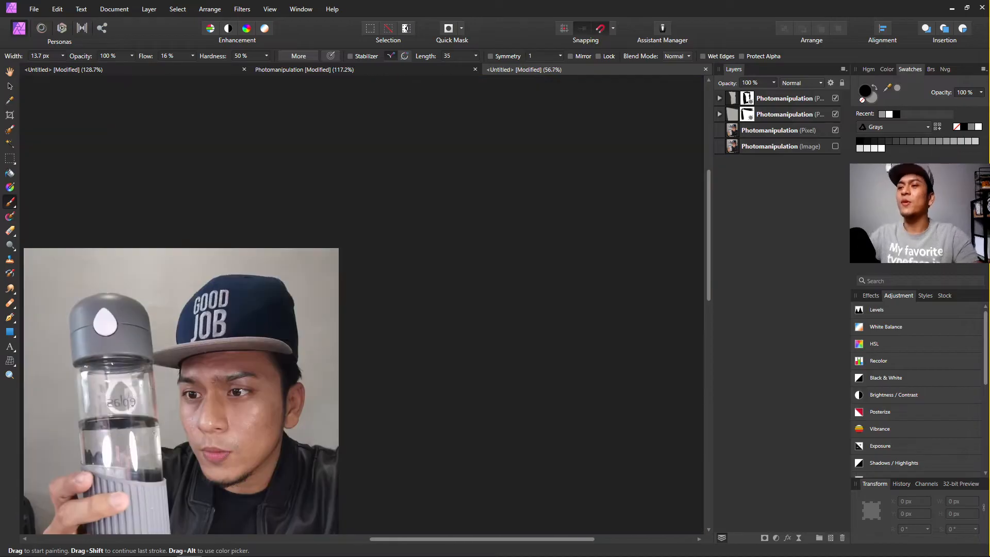
pyautogui.scroll(8, 176, 405)
pyautogui.press(']')
pyautogui.press(']')
pyautogui.press(']')
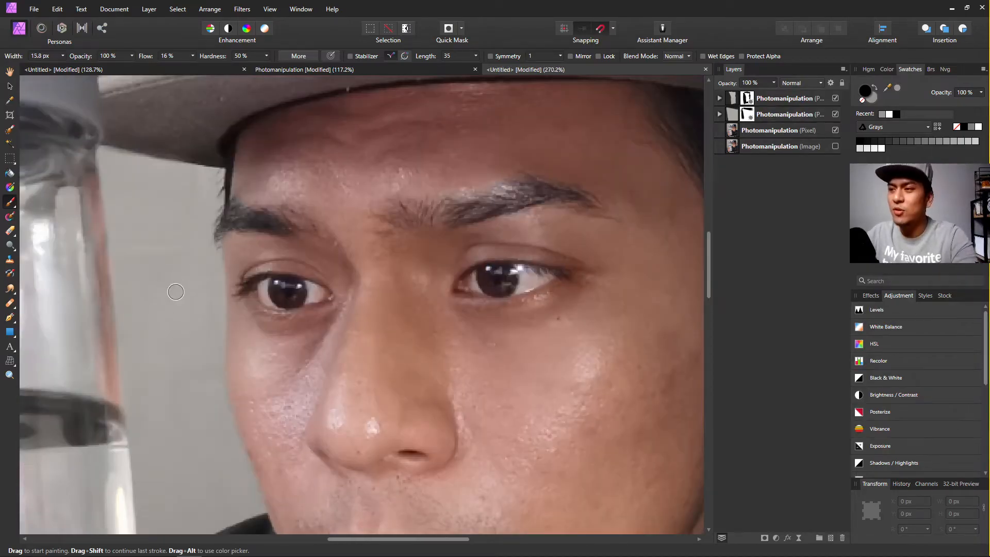
pyautogui.press(']')
pyautogui.press(']')
pyautogui.press(']')
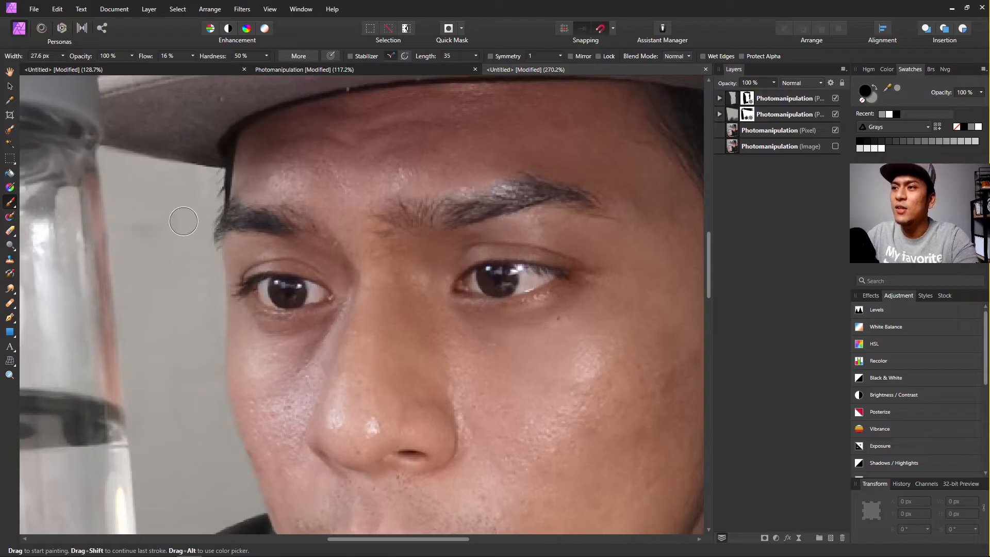
# Examine the retouched wall around the bottle and face, and compare it with the finished octopus bottle in the Photomanipulation document.
pyautogui.scroll(-3, 162, 255)
pyautogui.scroll(-3, 162, 254)
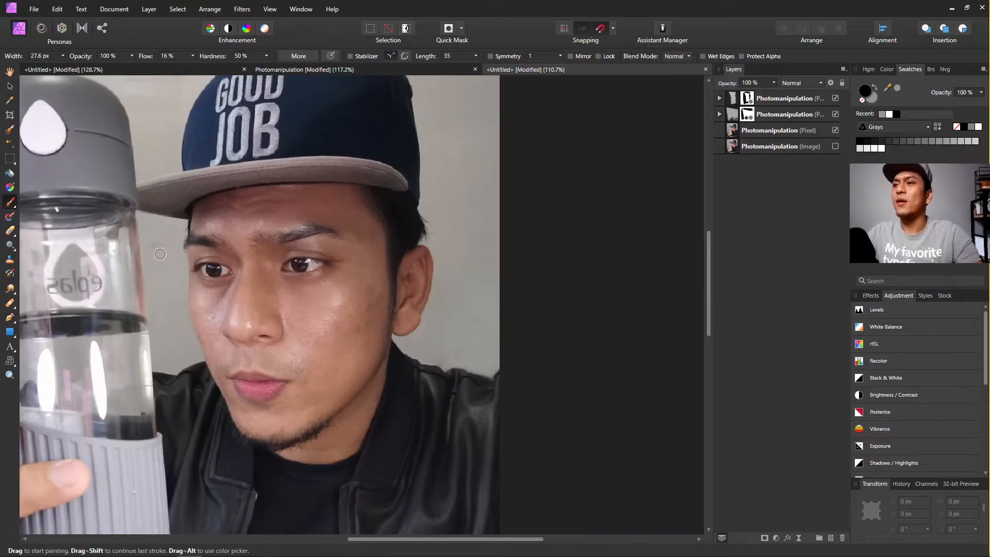
pyautogui.scroll(4, 164, 255)
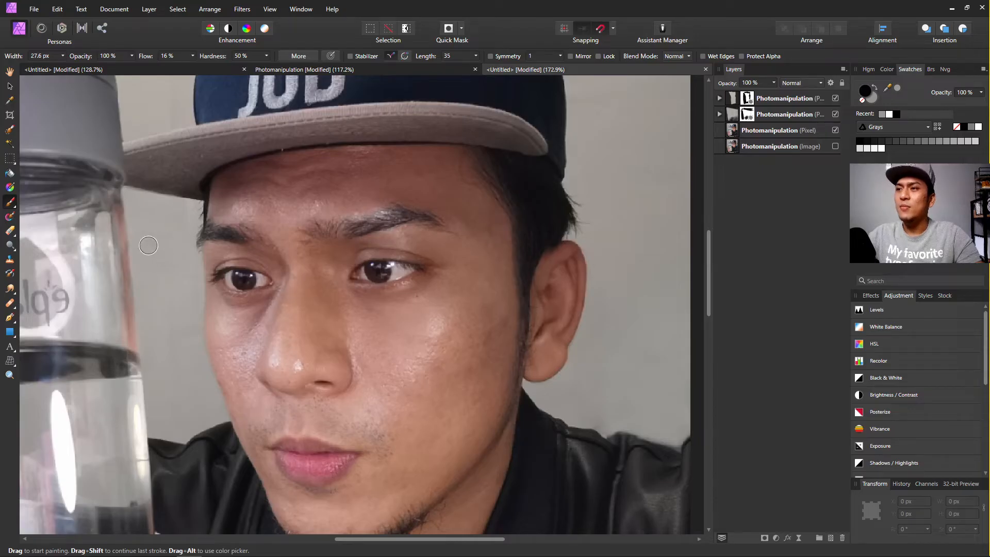
pyautogui.scroll(-4, 176, 245)
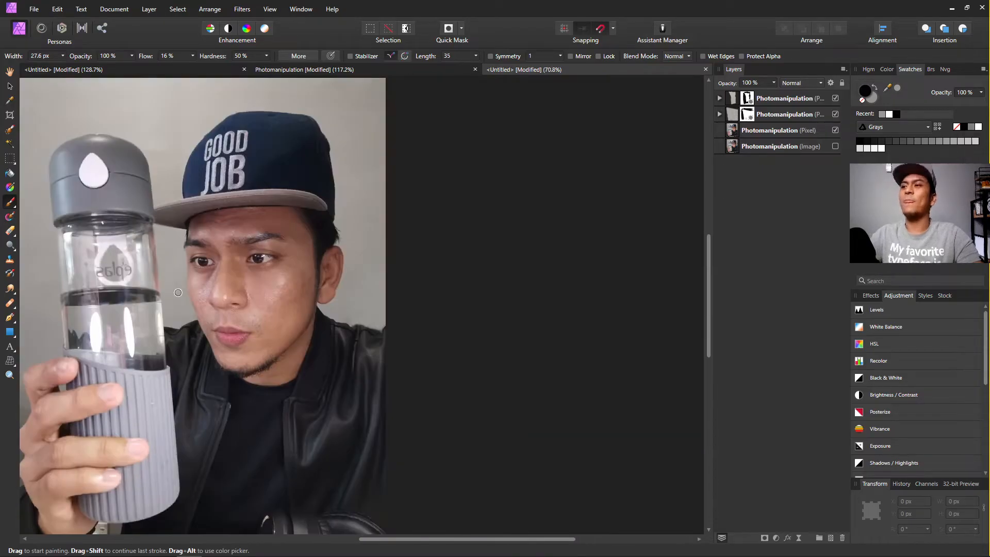
pyautogui.scroll(1, 210, 278)
pyautogui.hscroll(-5, 308, 308)
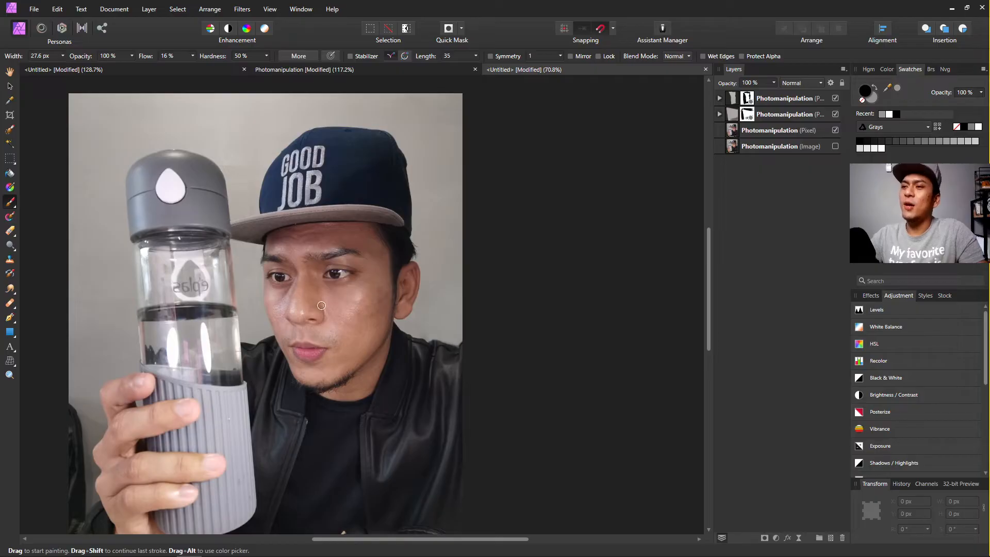
pyautogui.scroll(-7, 451, 274)
pyautogui.scroll(5, 598, 393)
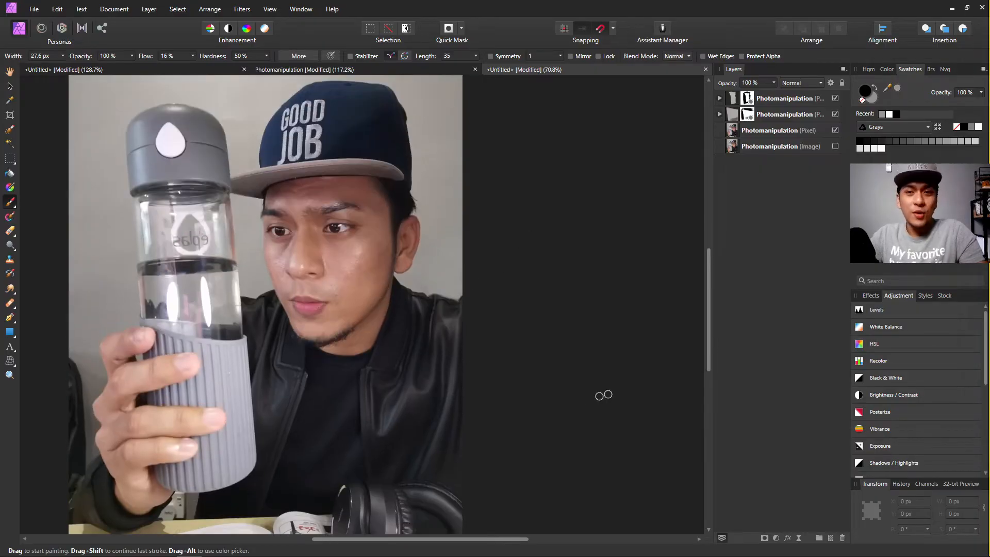
pyautogui.scroll(5, 396, 218)
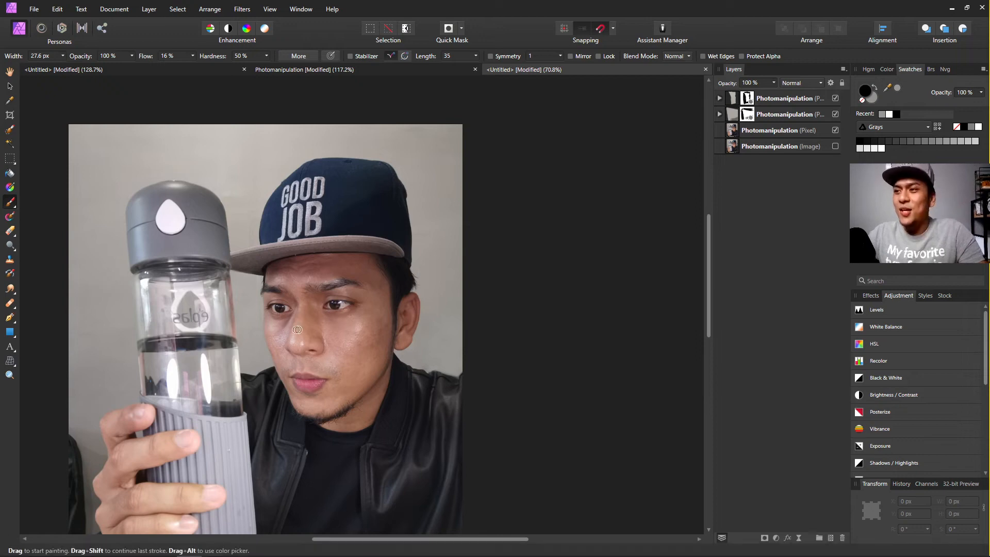
pyautogui.scroll(5, 297, 330)
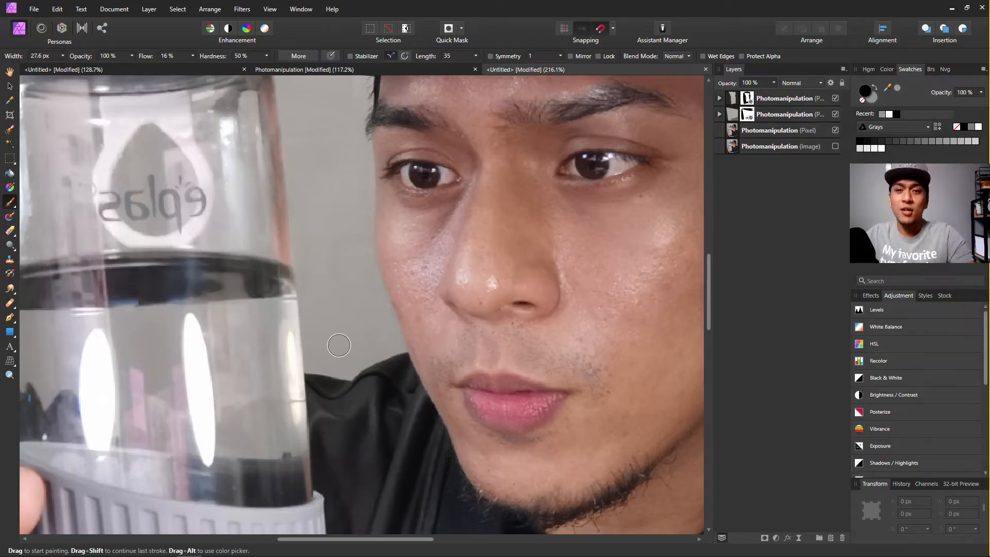
pyautogui.hscroll(-2, 330, 333)
pyautogui.scroll(-2, 360, 328)
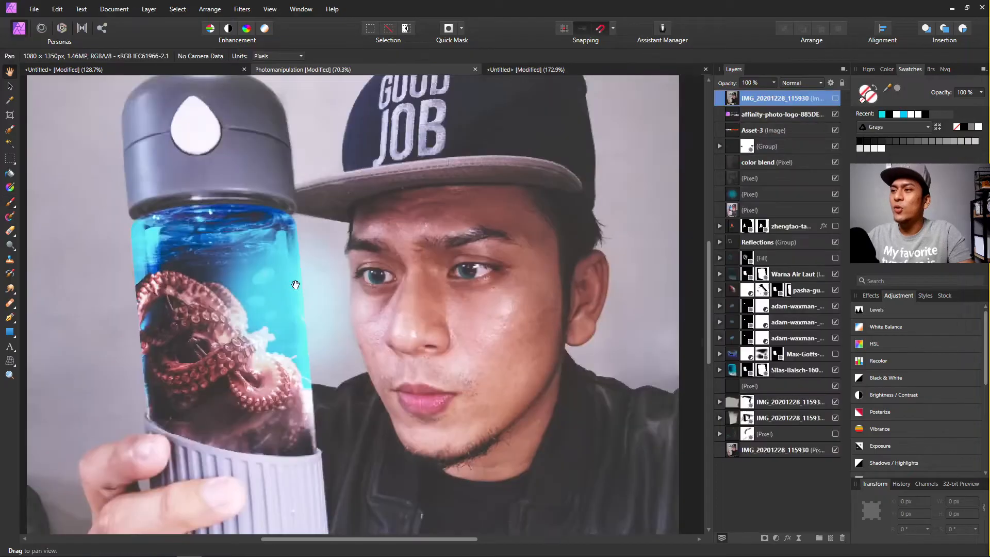
pyautogui.scroll(5, 258, 393)
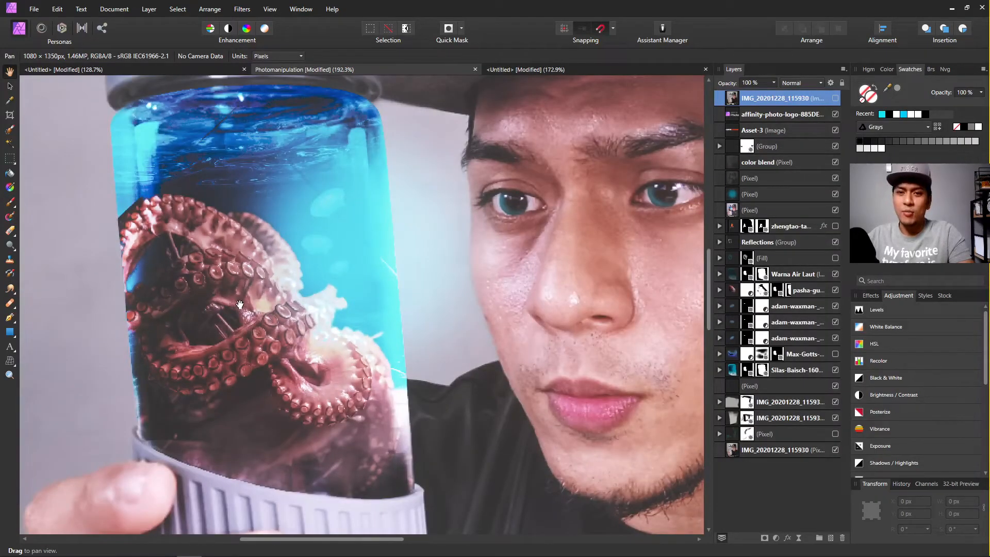
pyautogui.click(539, 69)
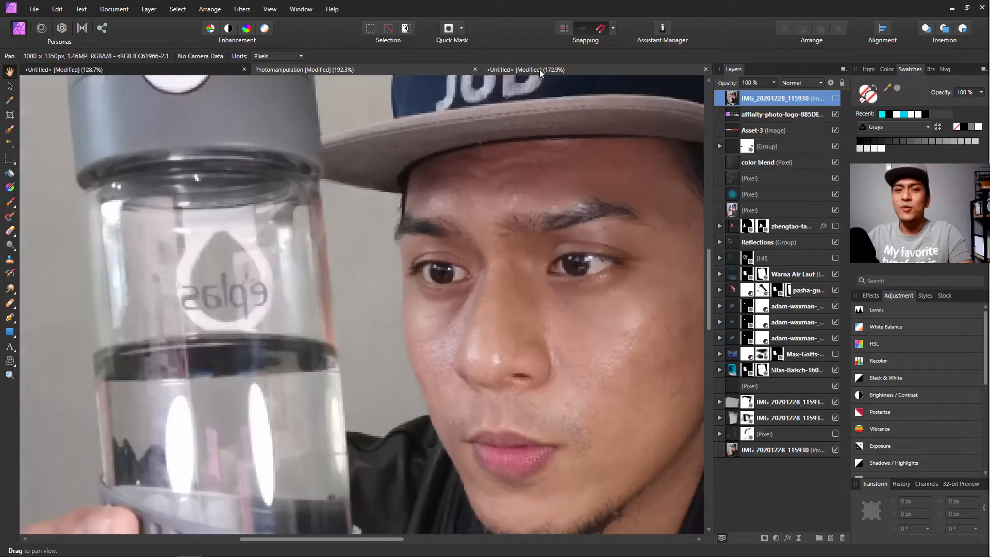
# Select the portrait's pixel layer in the working document and activate the Pen tool for tracing the bottle's glass.
pyautogui.scroll(-3, 341, 300)
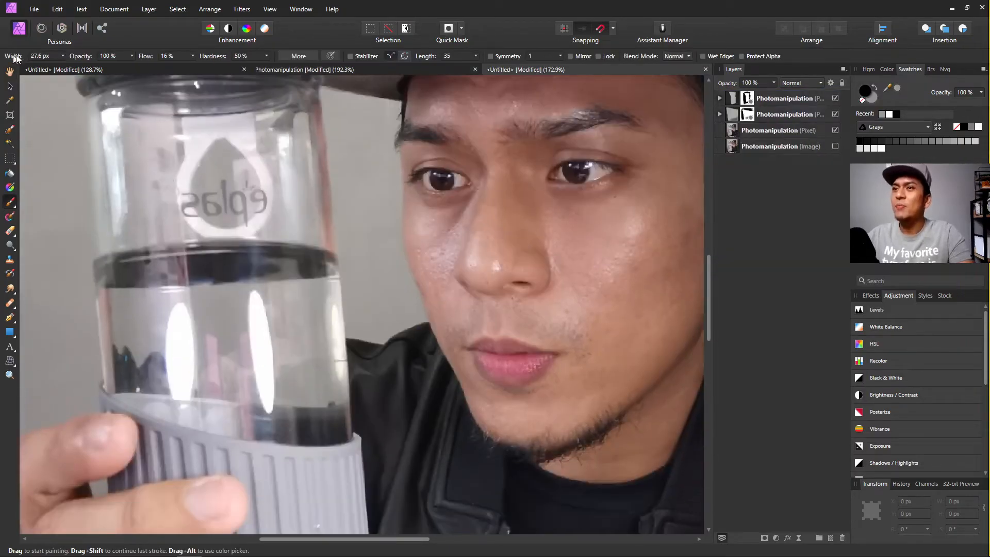
pyautogui.click(10, 86)
pyautogui.hscroll(-3, 422, 186)
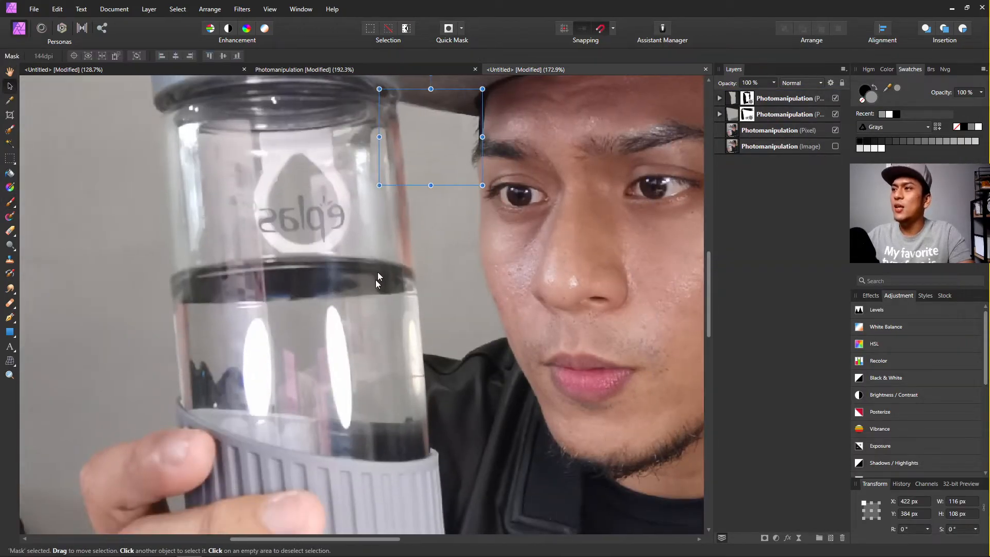
pyautogui.click(327, 239)
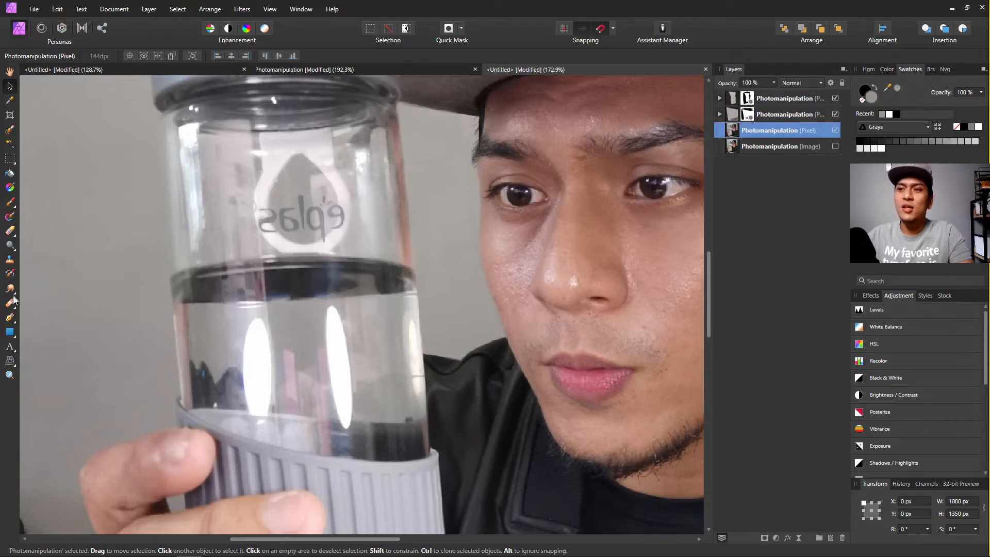
pyautogui.moveTo(10, 325); pyautogui.dragTo(32, 324)
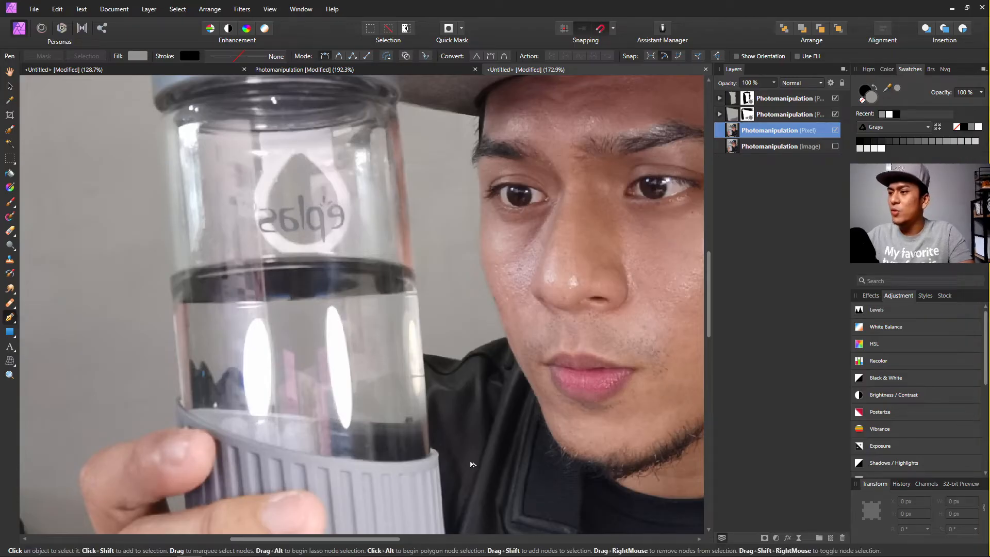
pyautogui.scroll(3, 410, 459)
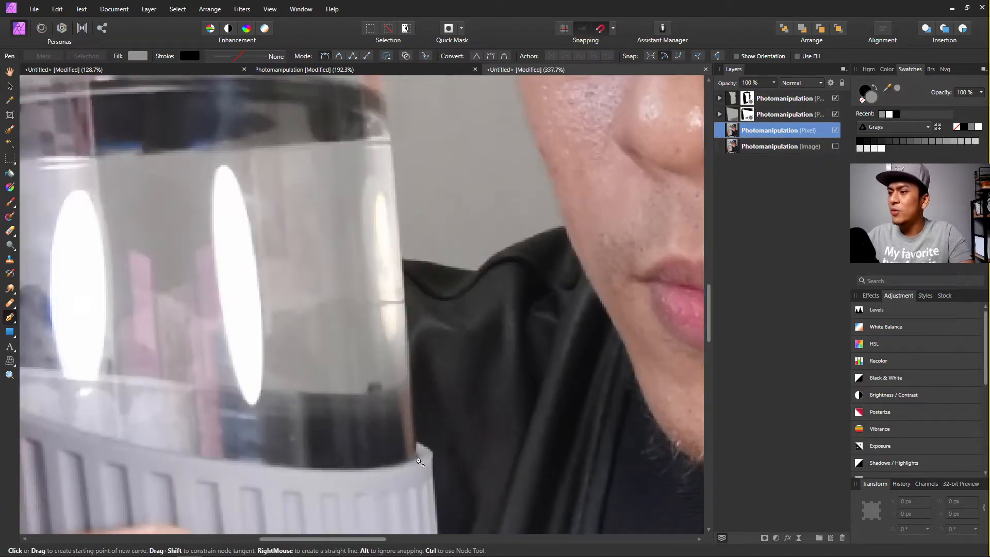
pyautogui.click(416, 456)
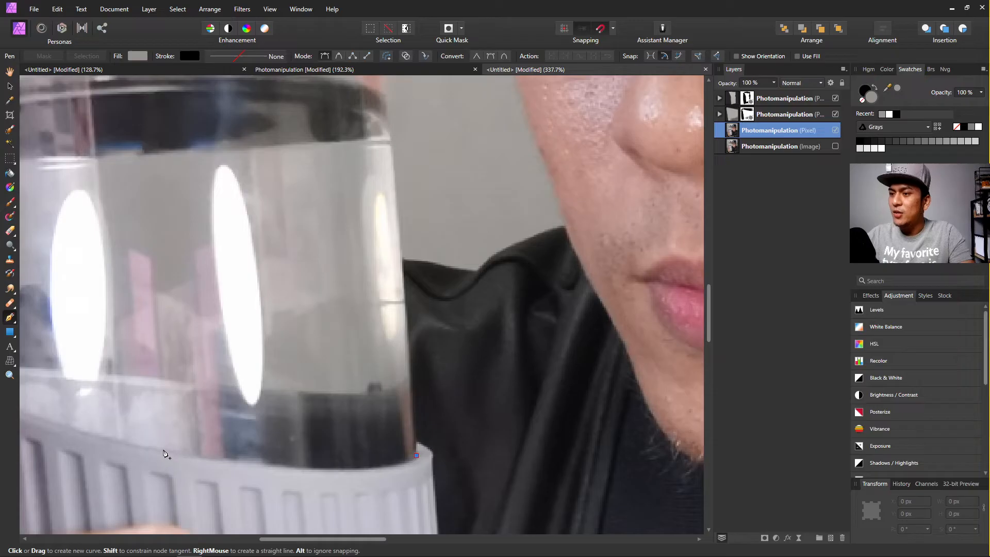
pyautogui.moveTo(165, 452); pyautogui.dragTo(22, 421)
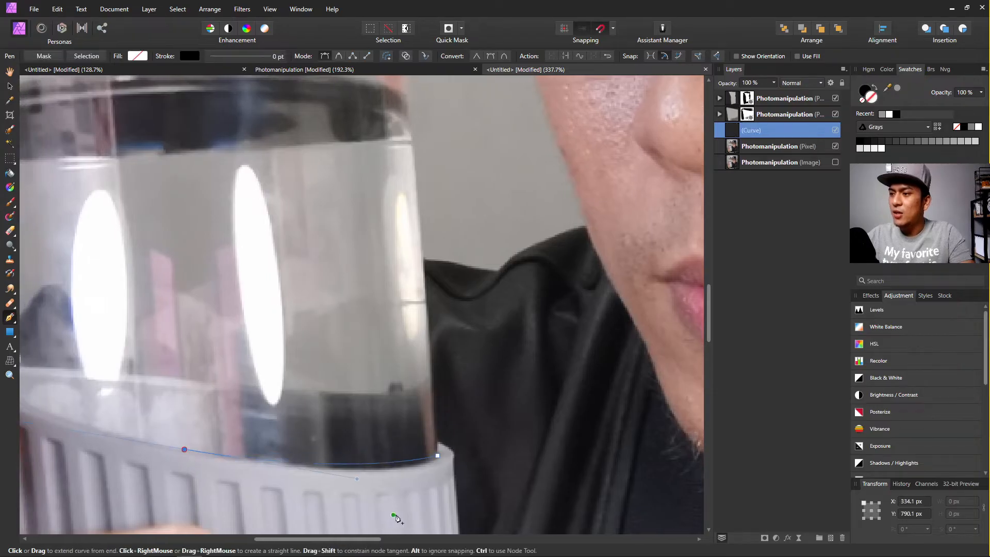
pyautogui.hotkey('ctrl', 'z')
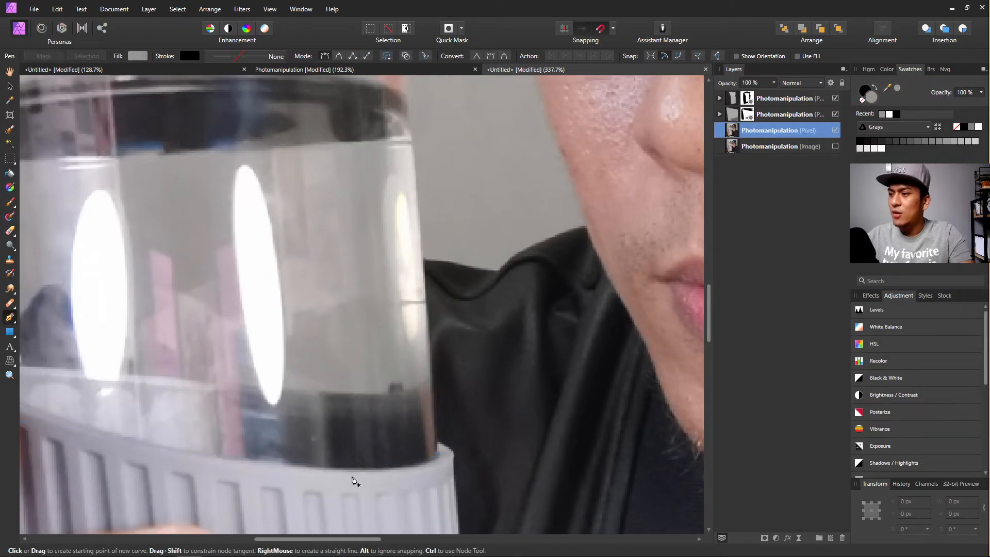
# Trace a pen curve from the sleeve rim's face-side end along the rim and up the glass's far edge to the bottle cap.
pyautogui.click(438, 454)
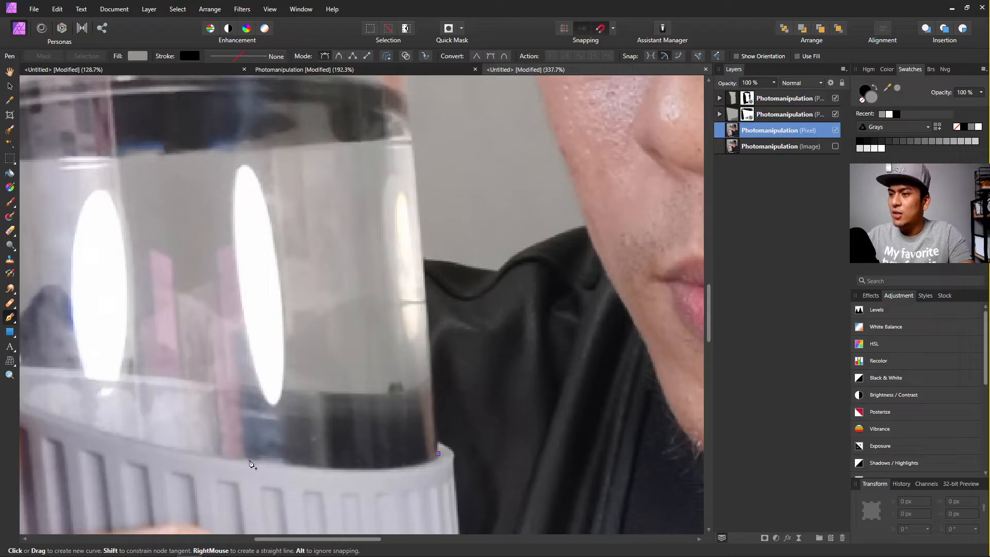
pyautogui.moveTo(250, 460); pyautogui.dragTo(67, 436)
pyautogui.hscroll(-5, 118, 426)
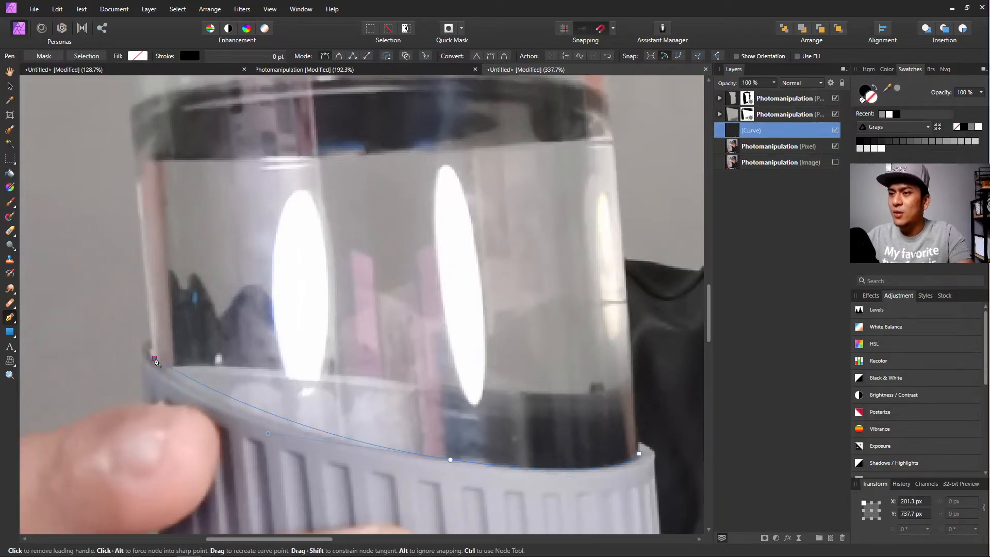
pyautogui.scroll(5, 149, 330)
pyautogui.scroll(-2, 147, 321)
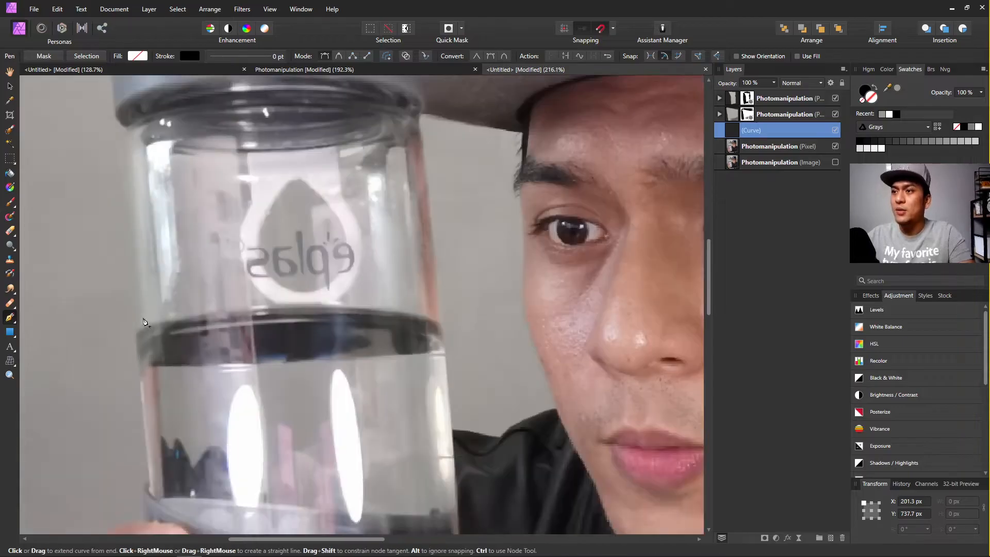
pyautogui.scroll(2, 144, 314)
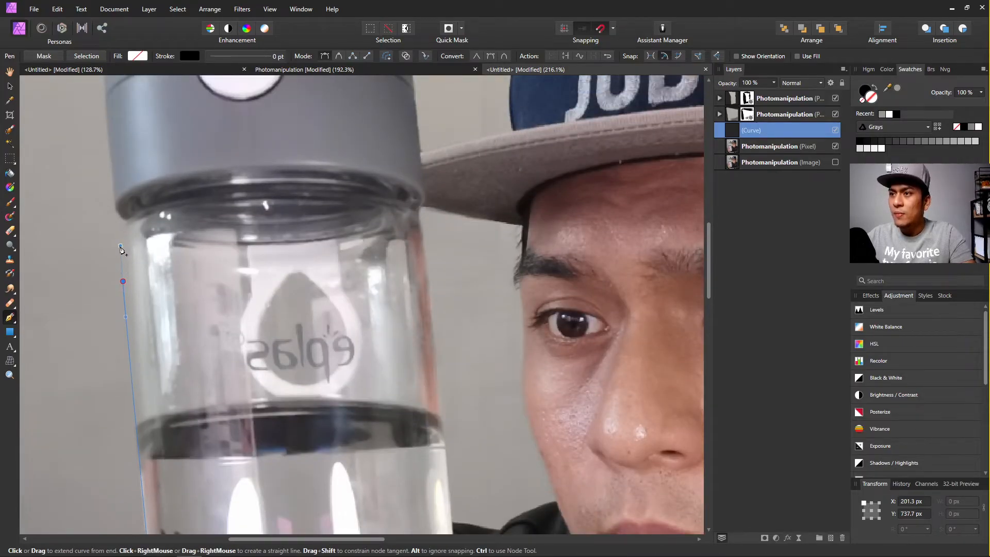
pyautogui.scroll(3, 121, 249)
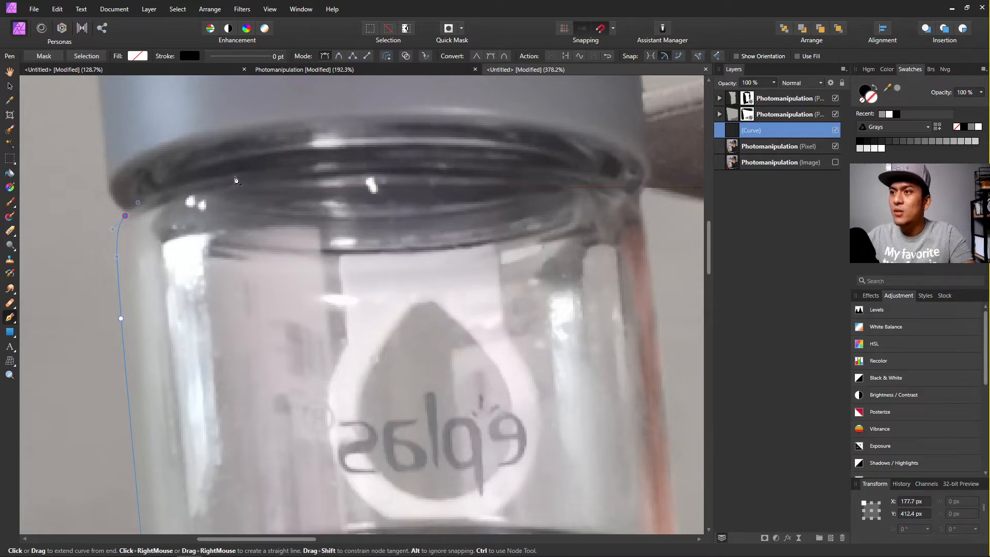
# Continue the curve along the underside of the bottle cap and around the glass shoulder on the face side.
pyautogui.moveTo(273, 171); pyautogui.dragTo(312, 167)
pyautogui.hscroll(2, 314, 168)
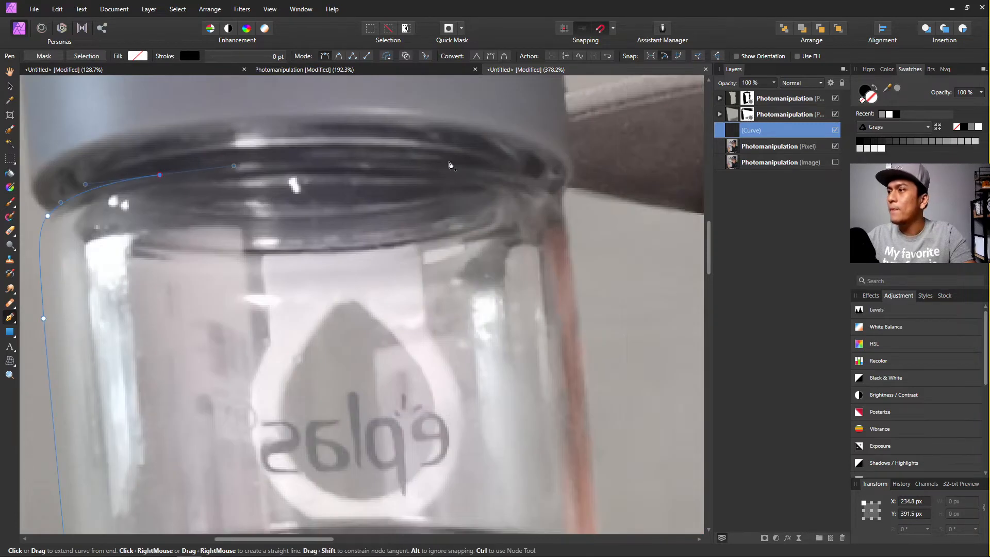
pyautogui.moveTo(486, 169); pyautogui.dragTo(564, 183)
pyautogui.moveTo(568, 239); pyautogui.dragTo(572, 267)
# Extend the curve down the glass edge beside the face and close it at its starting node on the sleeve rim.
pyautogui.scroll(-2, 570, 271)
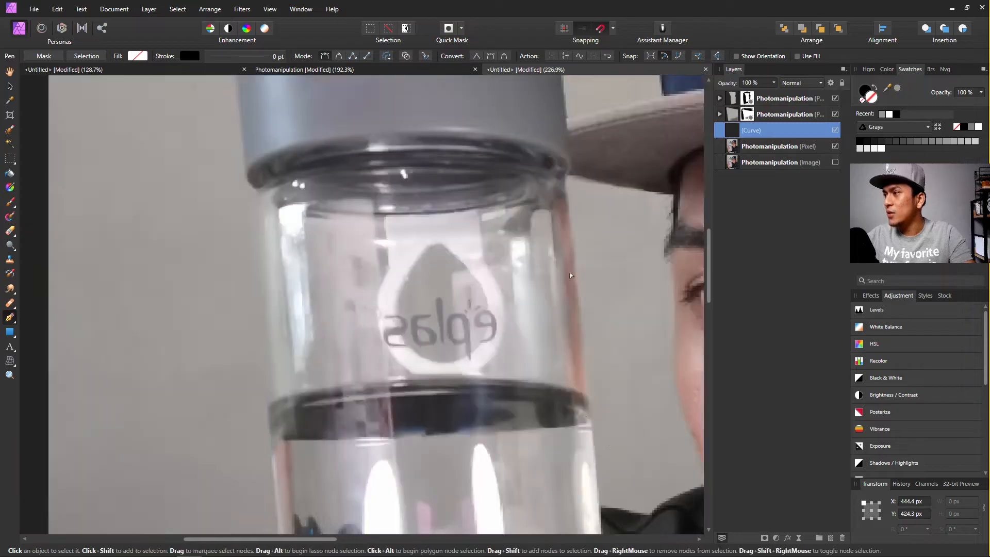
pyautogui.scroll(-5, 645, 351)
pyautogui.hscroll(2, 598, 397)
pyautogui.scroll(4, 501, 379)
pyautogui.scroll(-3, 483, 313)
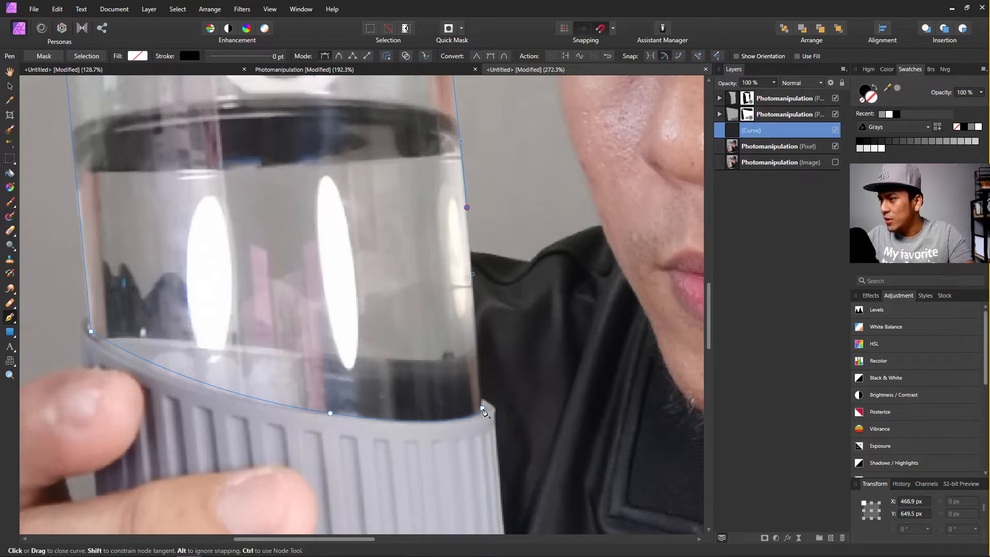
pyautogui.scroll(1, 488, 369)
pyautogui.scroll(4, 488, 369)
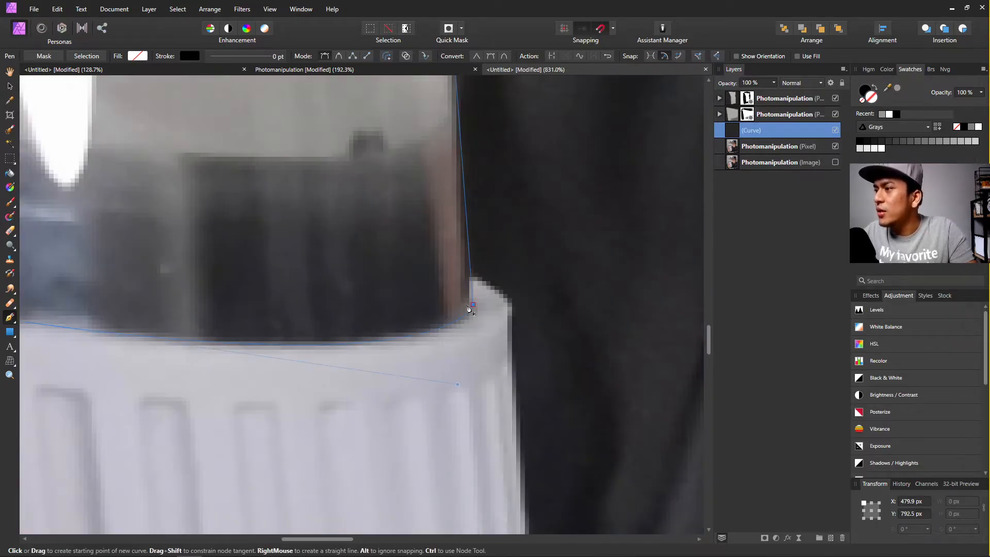
pyautogui.click(473, 306)
pyautogui.scroll(3, 398, 265)
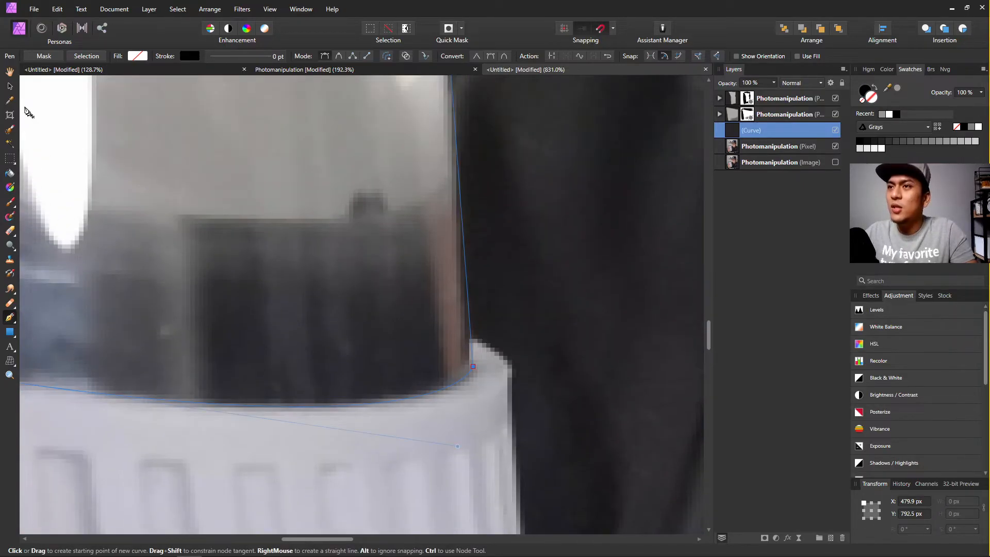
pyautogui.click(12, 88)
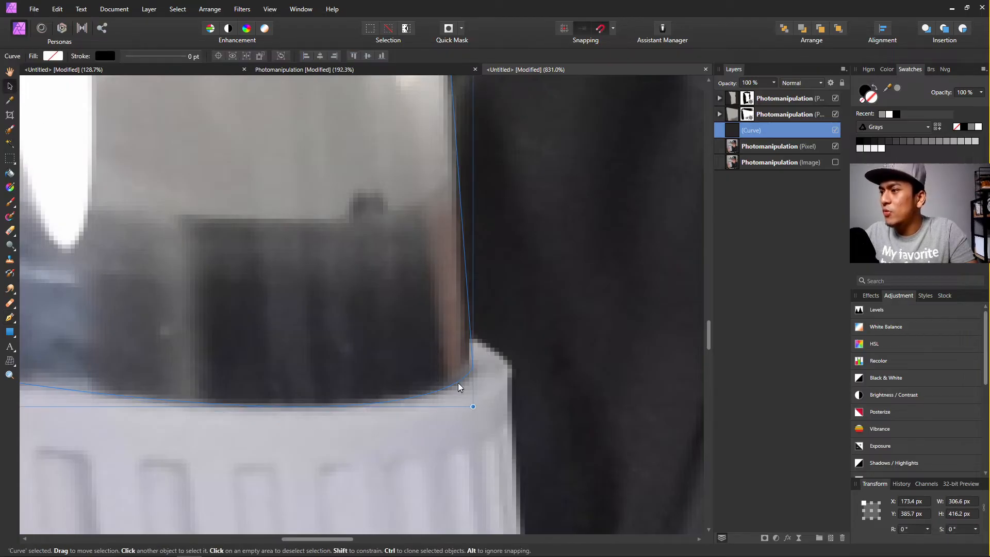
# Activate the Node tool and pull the rim curve's face-side handle slightly outward to fit the sleeve rim's end.
pyautogui.click(23, 318)
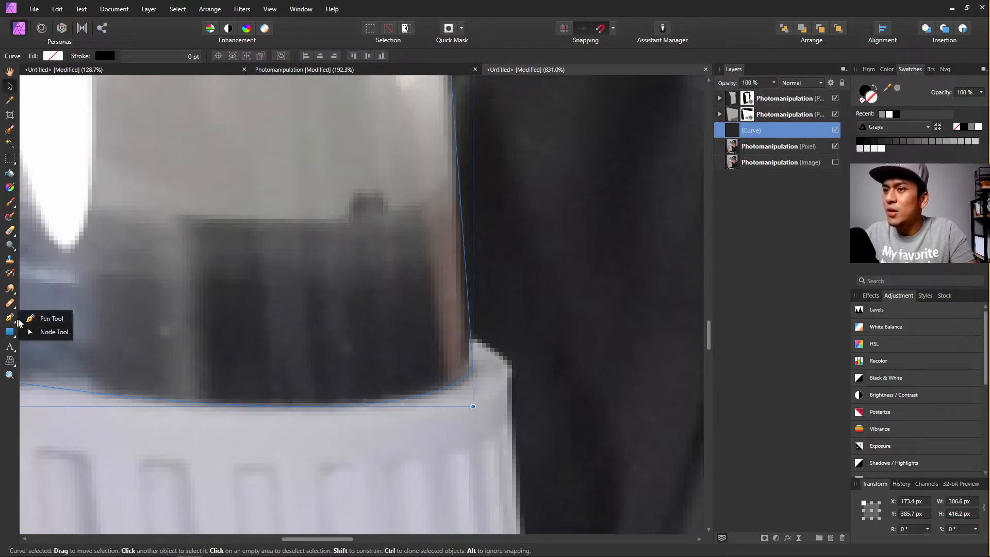
pyautogui.click(49, 333)
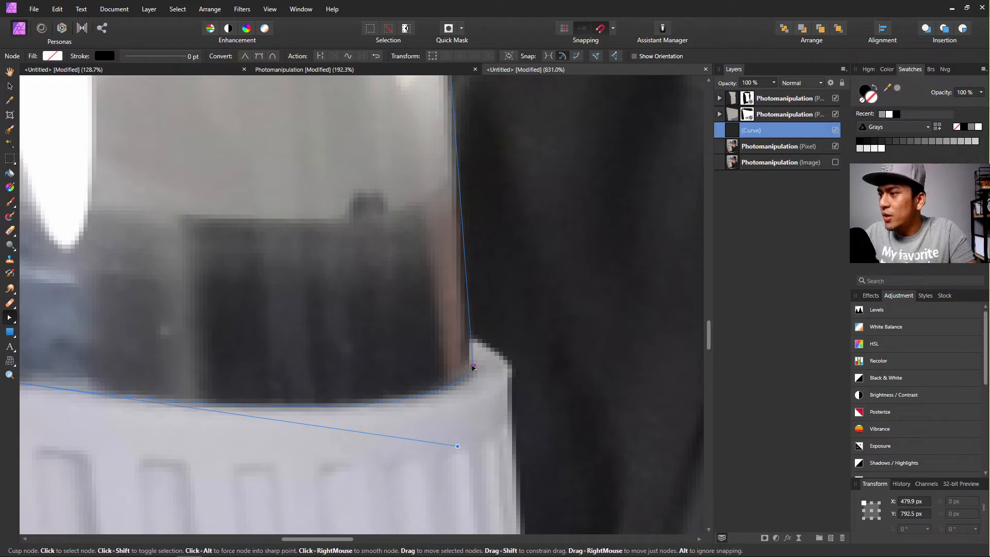
pyautogui.scroll(-5, 471, 367)
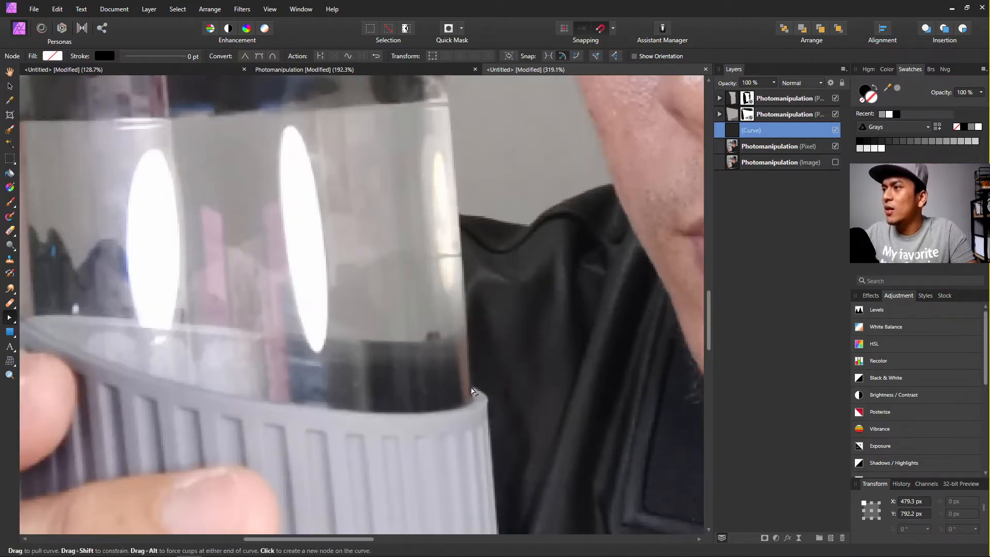
pyautogui.scroll(5, 464, 397)
pyautogui.hscroll(-1, 485, 412)
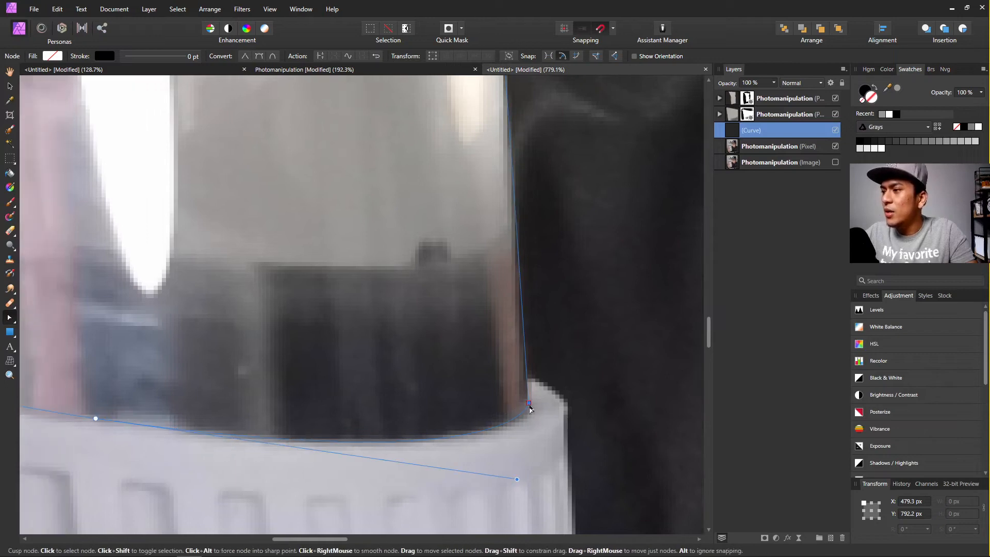
pyautogui.moveTo(517, 480)
pyautogui.mouseDown()
pyautogui.moveTo(504, 479)
pyautogui.moveTo(530, 473)
pyautogui.mouseUp()
pyautogui.hscroll(-3, 194, 418)
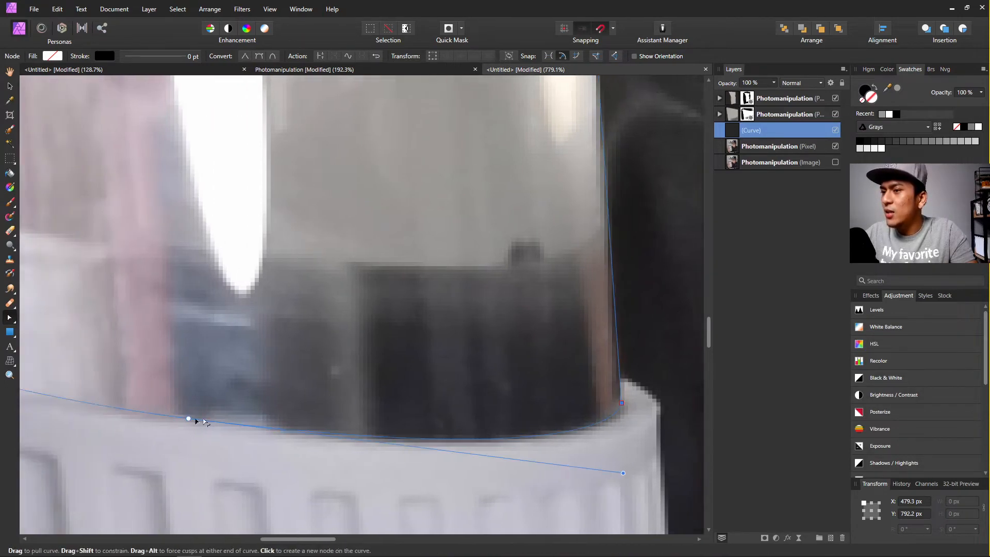
# Select the middle node on the sleeve rim and lengthen its handle toward the fingers to fit the rim's curve.
pyautogui.scroll(-1, 249, 418)
pyautogui.hscroll(-2, 265, 421)
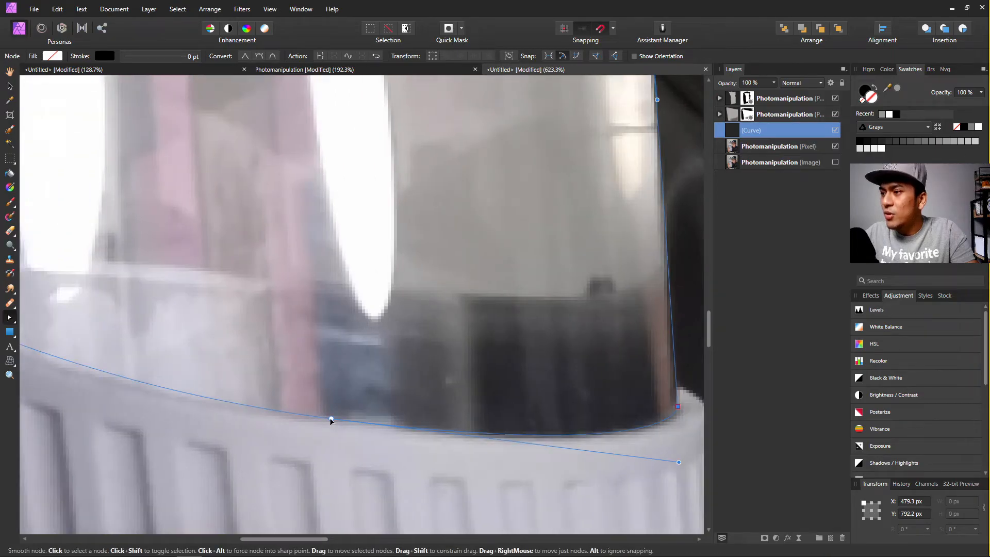
pyautogui.click(332, 418)
pyautogui.hscroll(-3, 181, 416)
pyautogui.scroll(-1, 192, 423)
pyautogui.hscroll(-4, 186, 413)
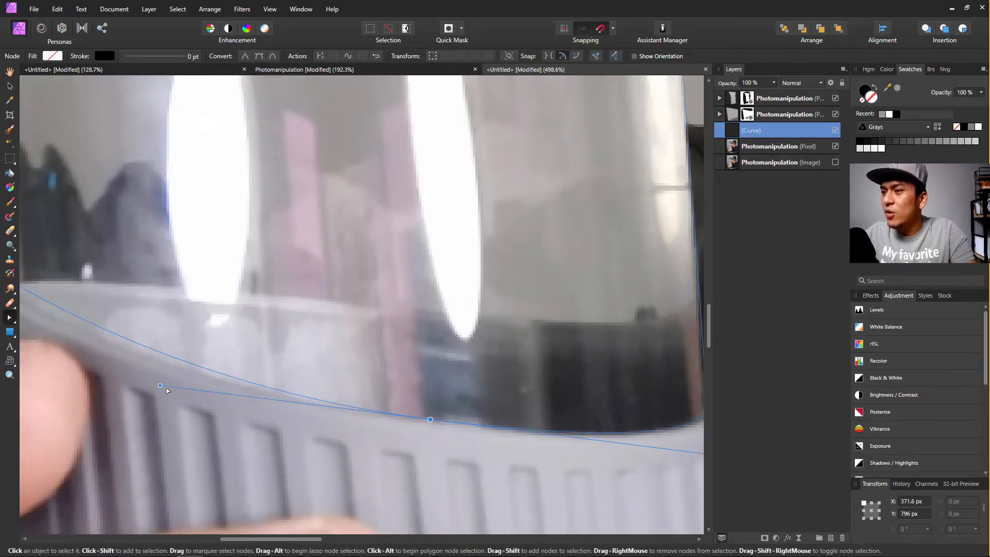
pyautogui.moveTo(160, 387); pyautogui.dragTo(96, 382)
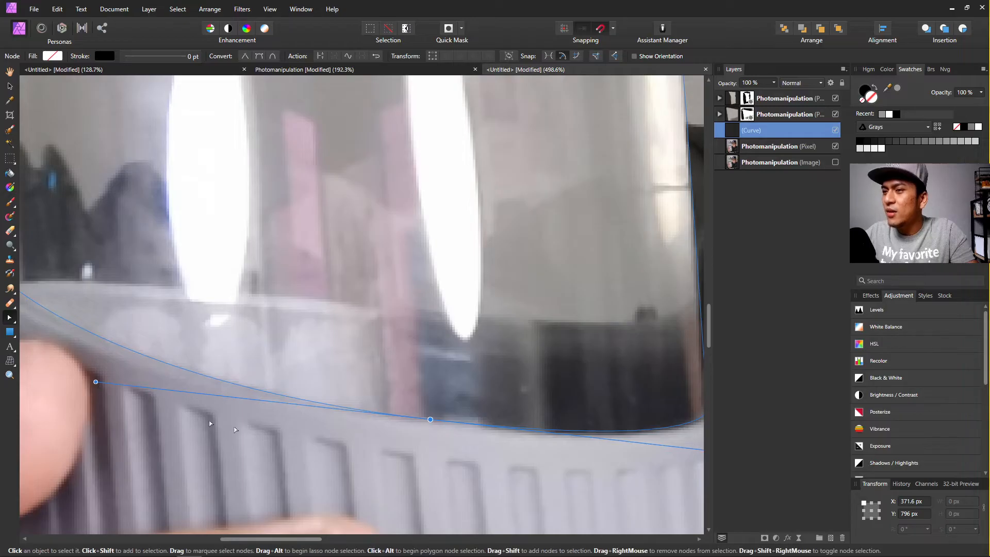
# Examine the outline's fit from the rim's far end up the glass to the cap, and reactivate the Move tool.
pyautogui.scroll(-4, 412, 426)
pyautogui.scroll(5, 229, 354)
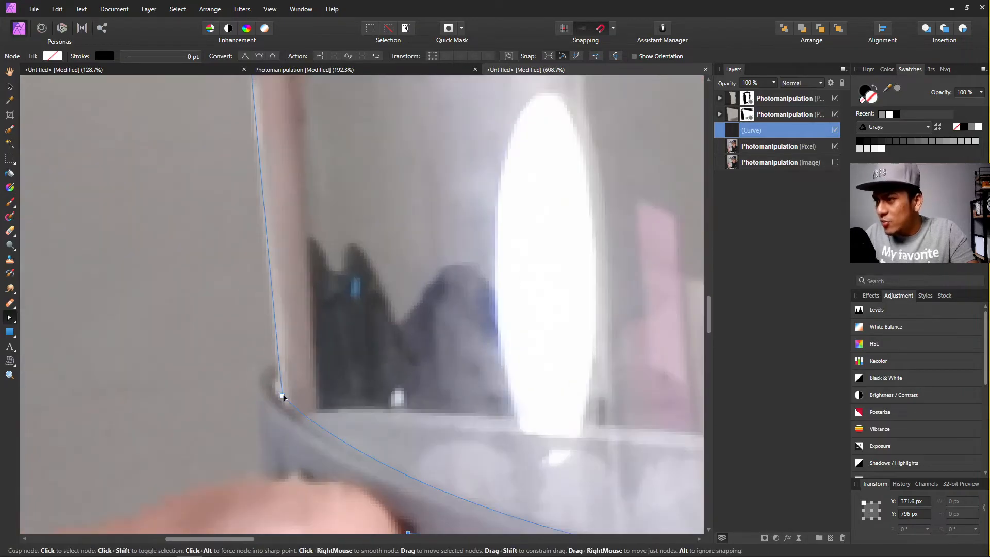
pyautogui.click(282, 399)
pyautogui.scroll(-4, 281, 401)
pyautogui.scroll(8, 305, 340)
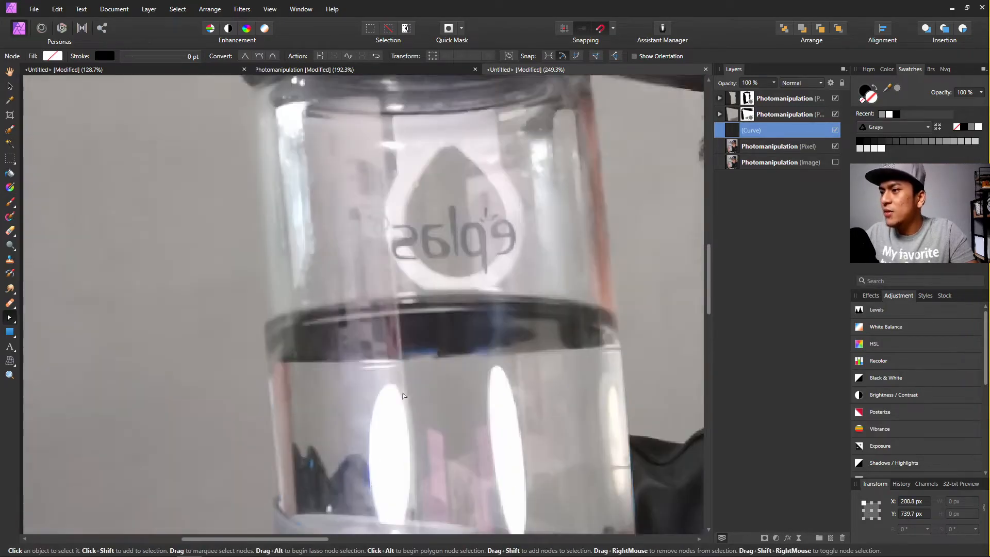
pyautogui.scroll(4, 269, 267)
pyautogui.scroll(-4, 232, 221)
pyautogui.scroll(4, 206, 219)
pyautogui.scroll(-4, 217, 218)
pyautogui.scroll(4, 298, 221)
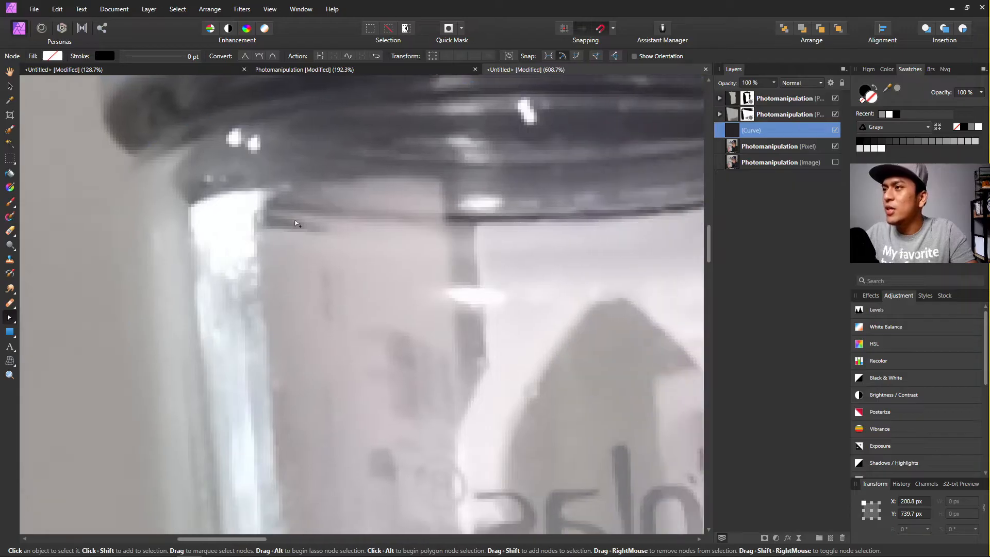
pyautogui.scroll(-5, 327, 216)
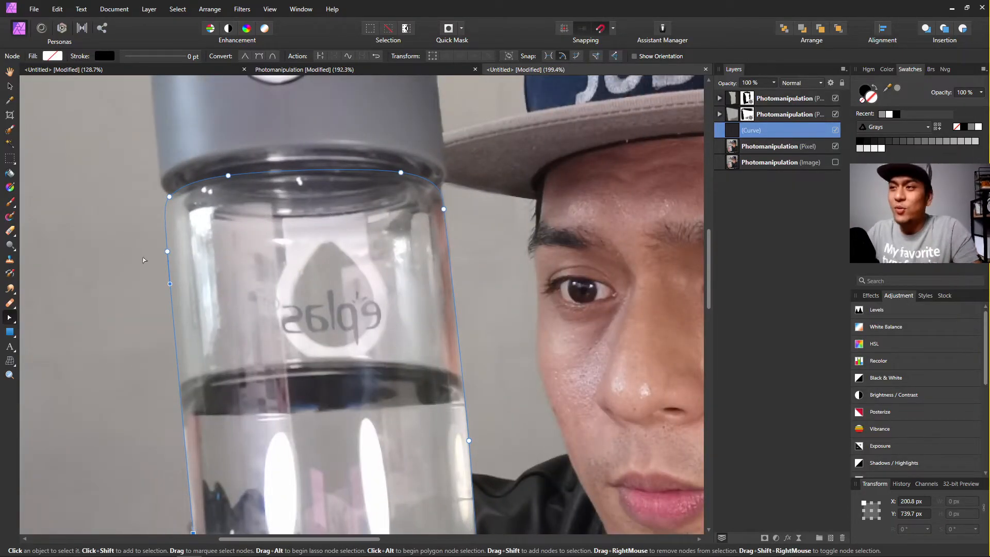
pyautogui.click(10, 86)
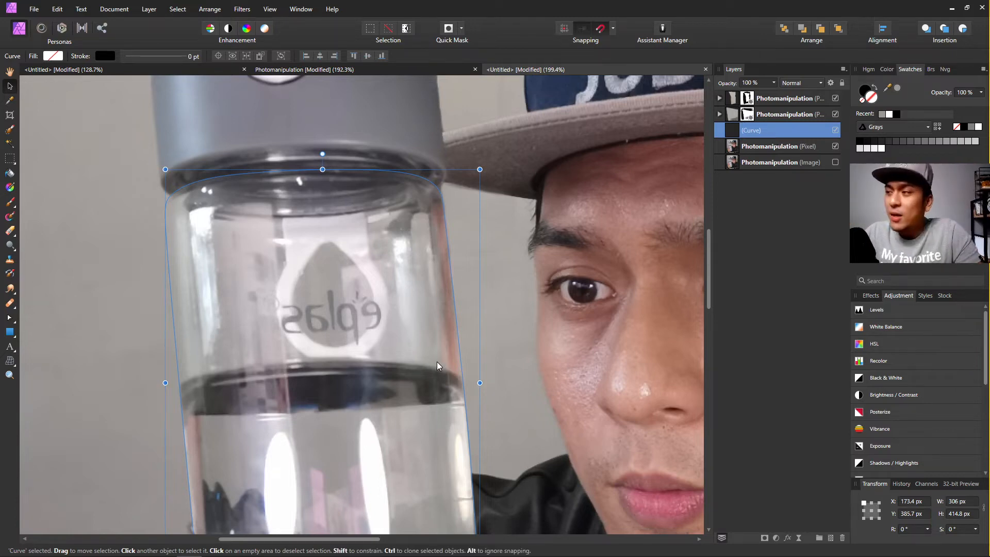
pyautogui.scroll(-5, 438, 361)
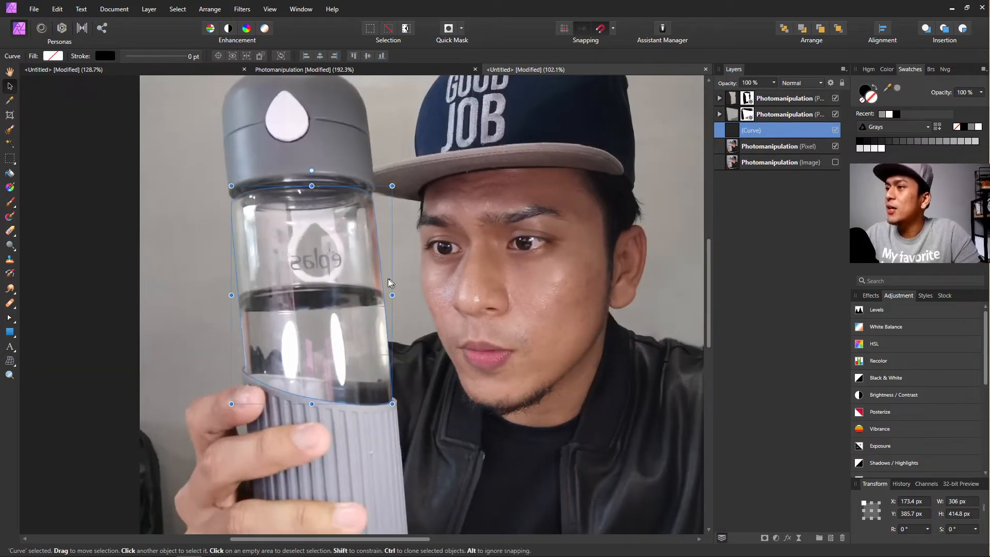
pyautogui.scroll(3, 388, 279)
# Clear the previous stock image search and review the available stock sources and the list of studio panels.
pyautogui.click(945, 296)
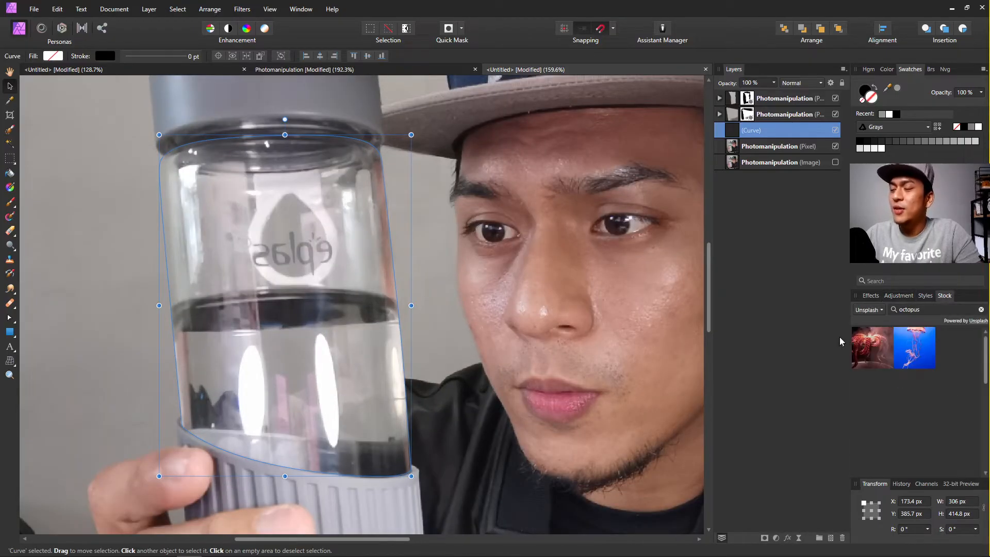
pyautogui.click(981, 309)
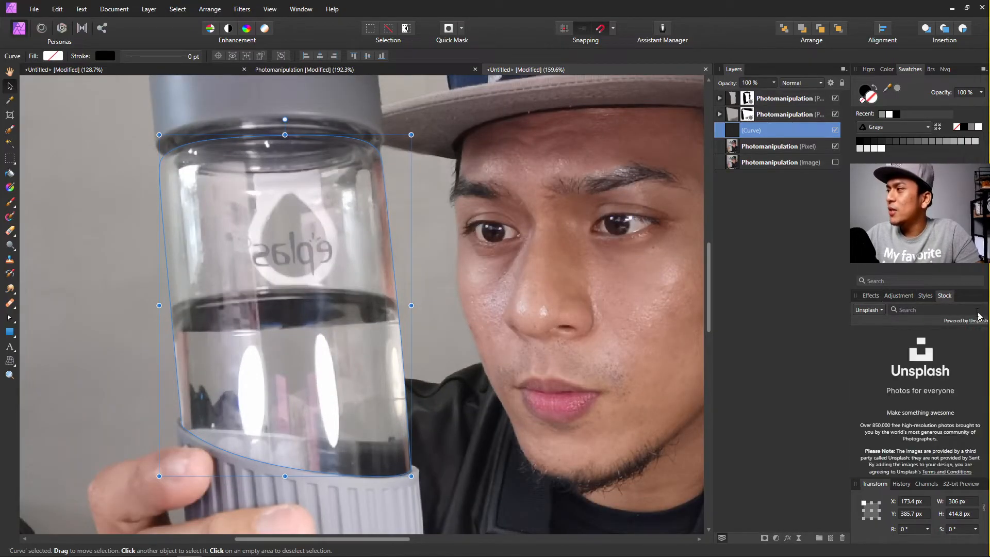
pyautogui.click(871, 310)
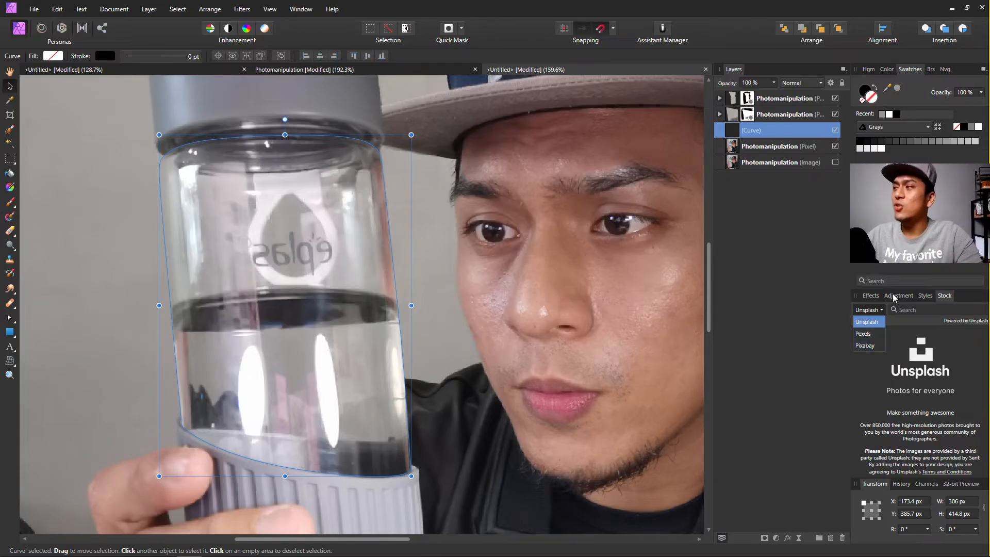
pyautogui.click(262, 11)
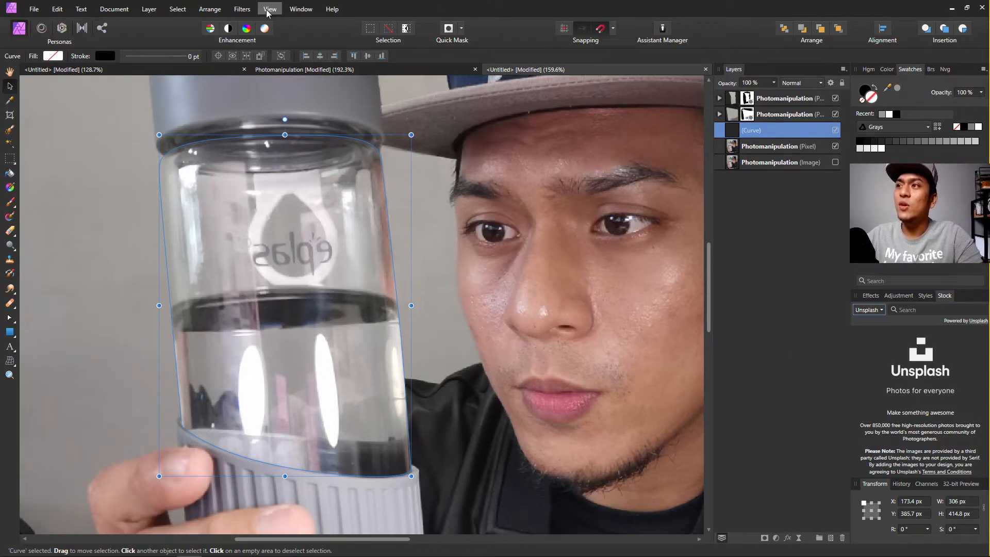
pyautogui.click(269, 9)
pyautogui.moveTo(299, 180)
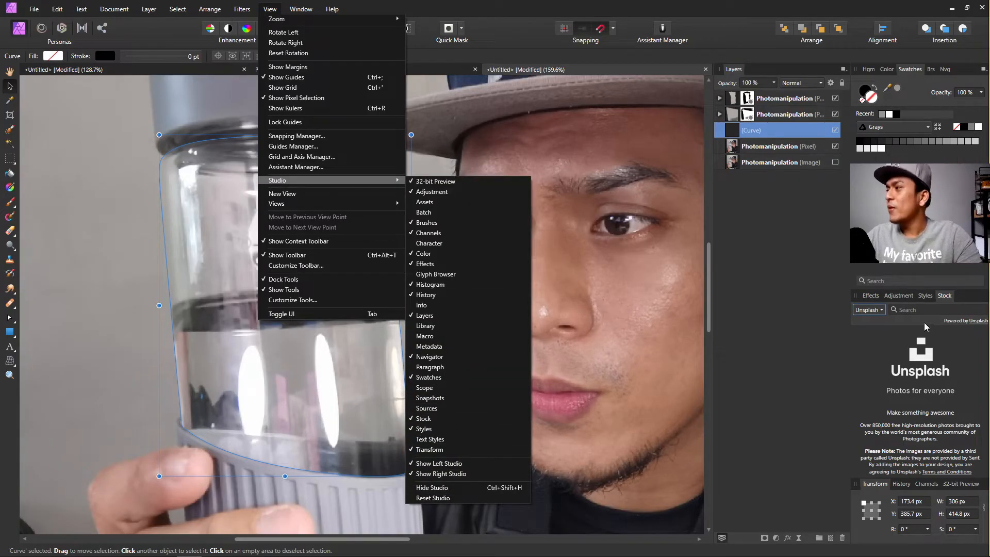
# Search the Unsplash stock library for "ocean" and place the dark-blue underwater photo with small fish into the document.
pyautogui.click(940, 308)
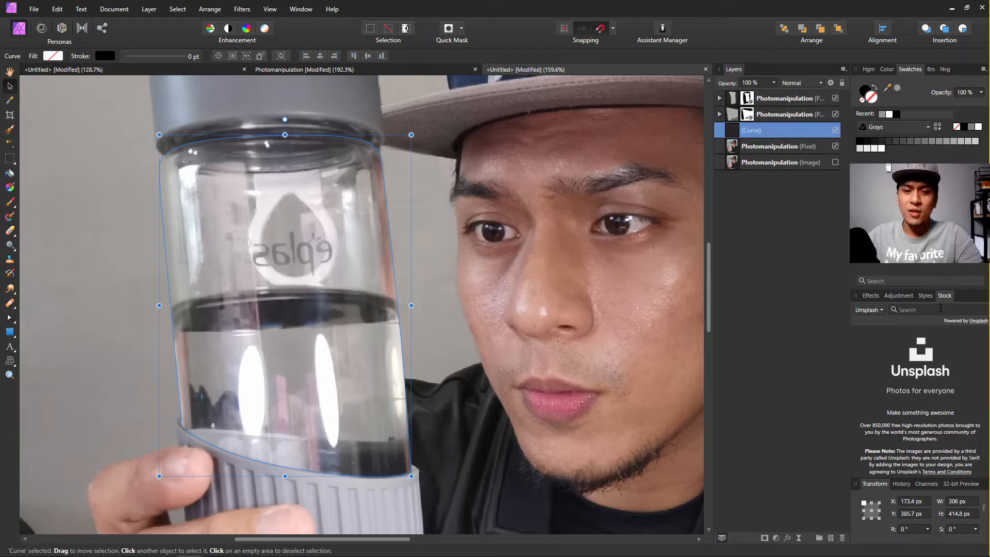
pyautogui.write('oceans')
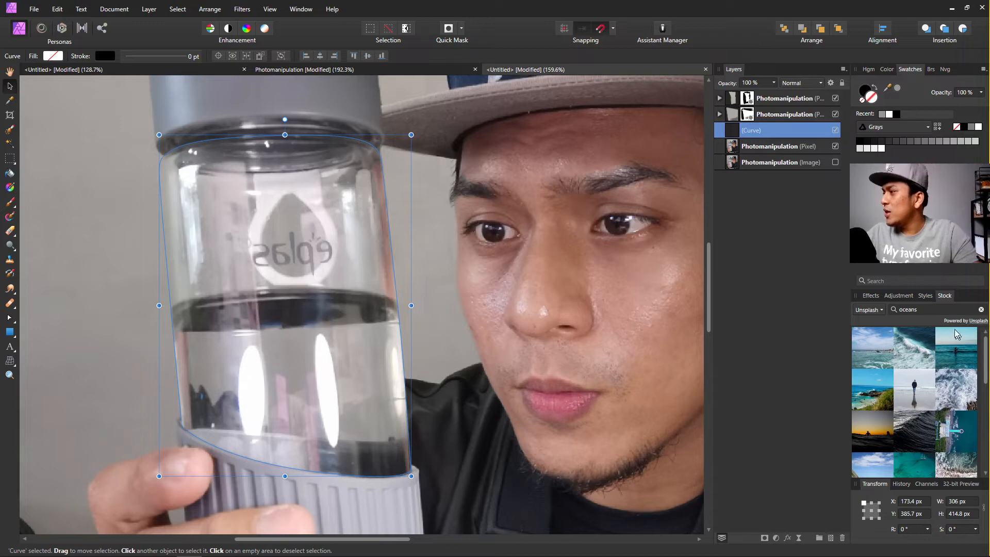
pyautogui.press('BackSpace')
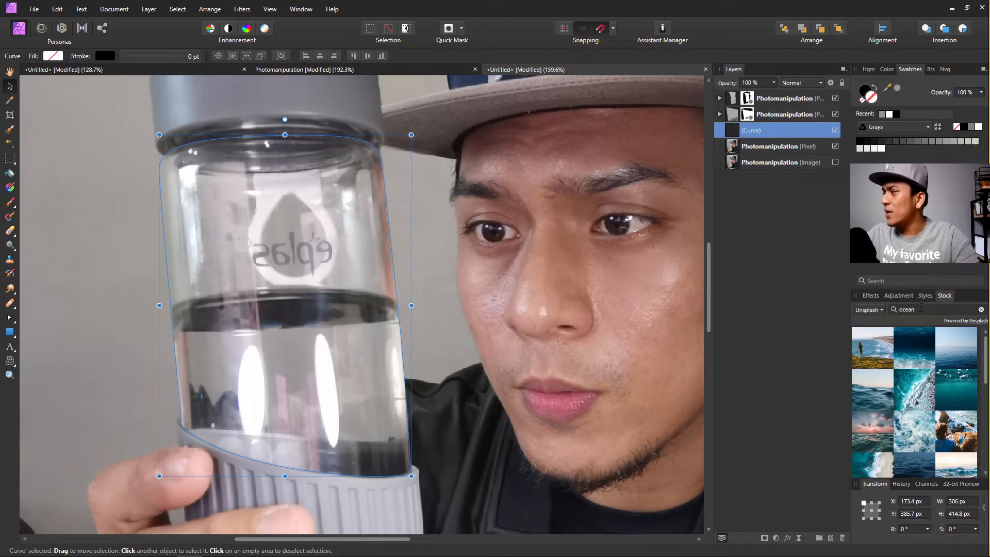
pyautogui.moveTo(910, 352); pyautogui.dragTo(286, 256)
pyautogui.scroll(-10, 526, 267)
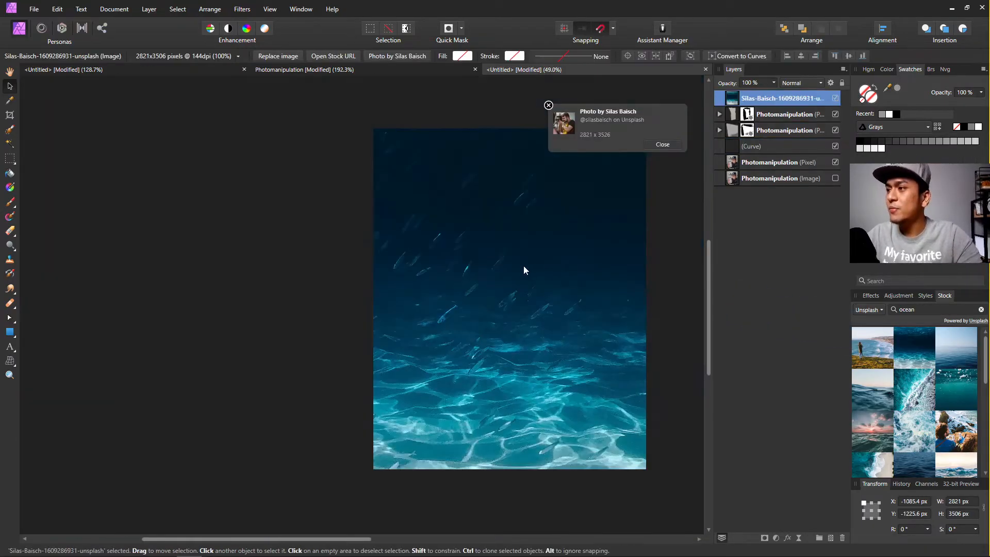
pyautogui.scroll(3, 492, 343)
pyautogui.scroll(2, 444, 357)
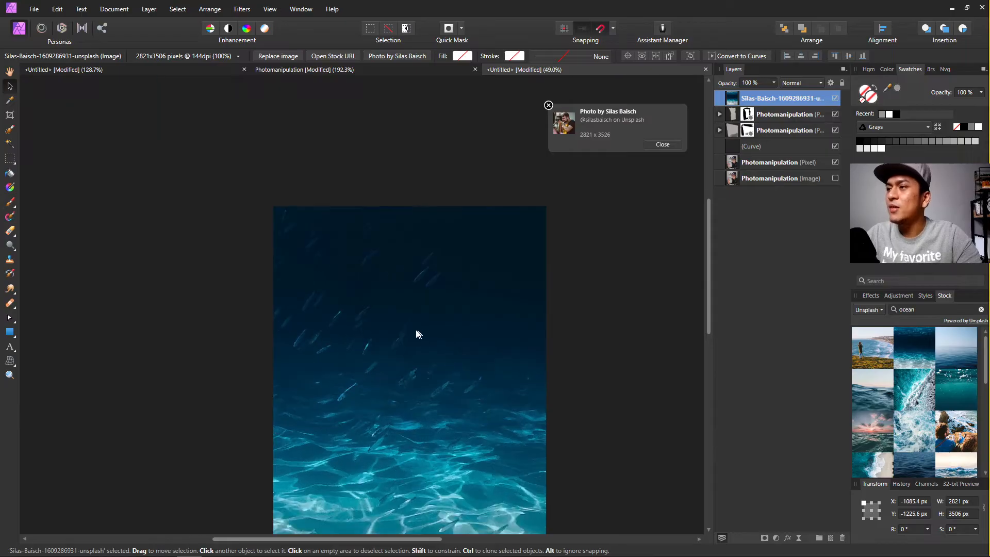
# Reposition the ocean photo over the canvas and open its vertical scale setting for editing.
pyautogui.moveTo(437, 373); pyautogui.dragTo(470, 291)
pyautogui.scroll(2, 472, 290)
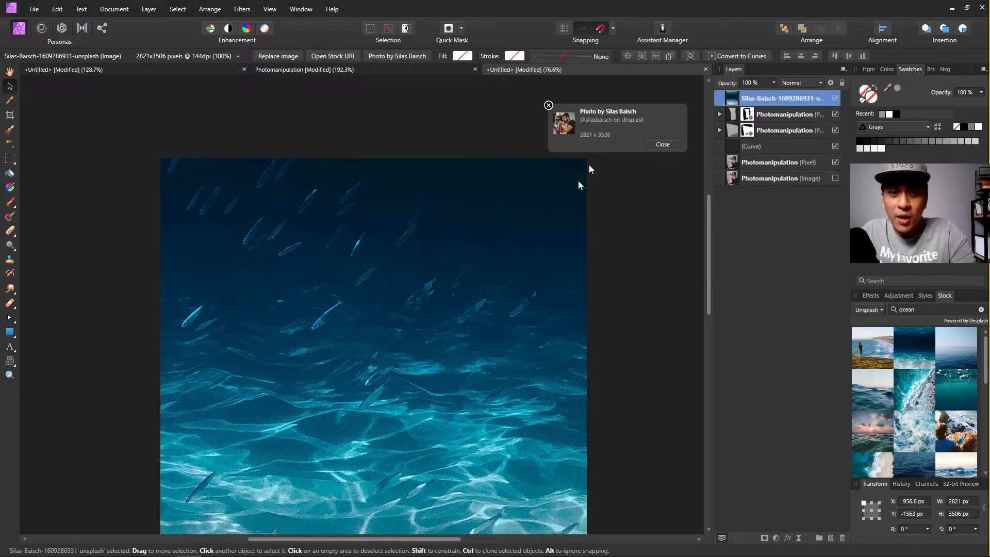
pyautogui.click(222, 54)
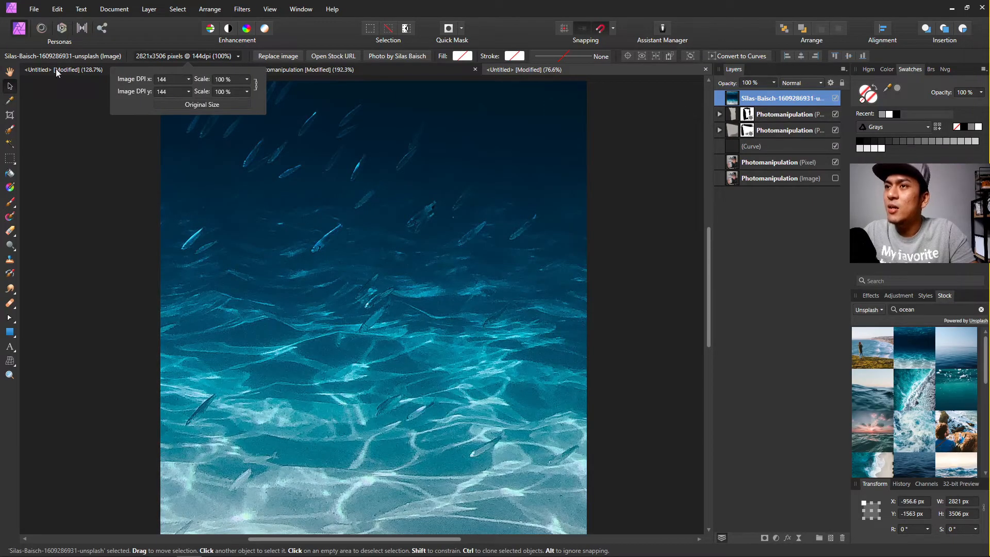
pyautogui.moveTo(390, 188); pyautogui.dragTo(320, 182)
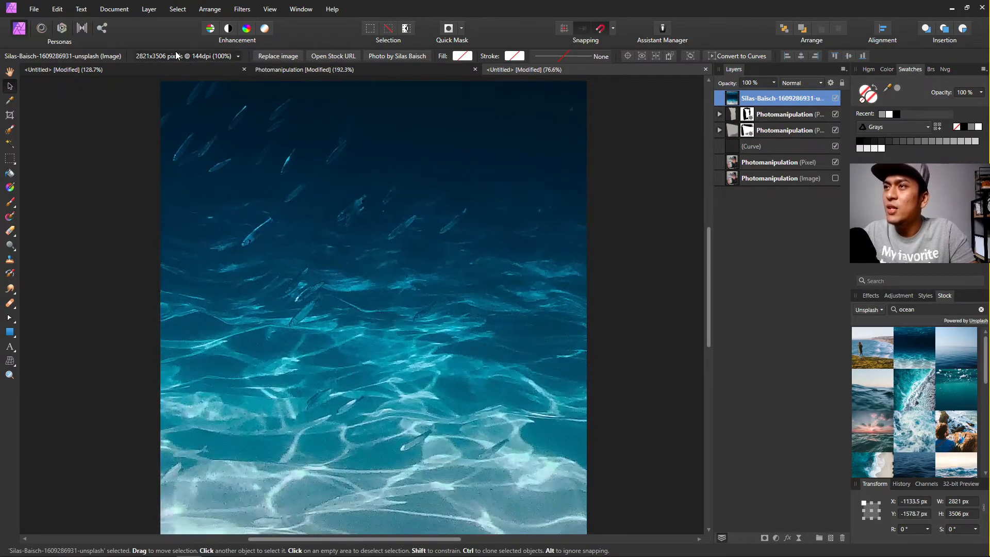
pyautogui.click(176, 55)
pyautogui.click(246, 92)
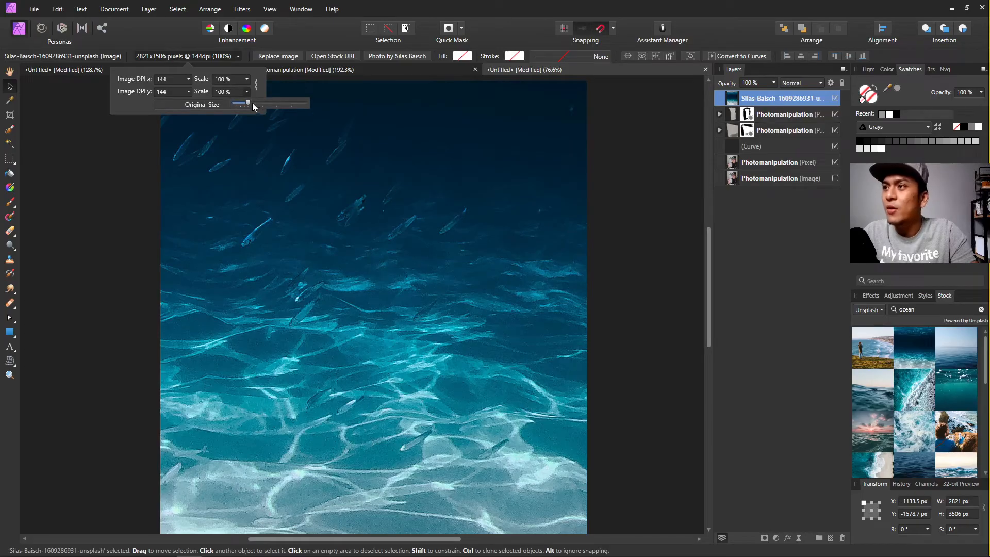
# Scale the ocean image down to 21% and move it over the bottle in the portrait.
pyautogui.moveTo(247, 100); pyautogui.dragTo(237, 101)
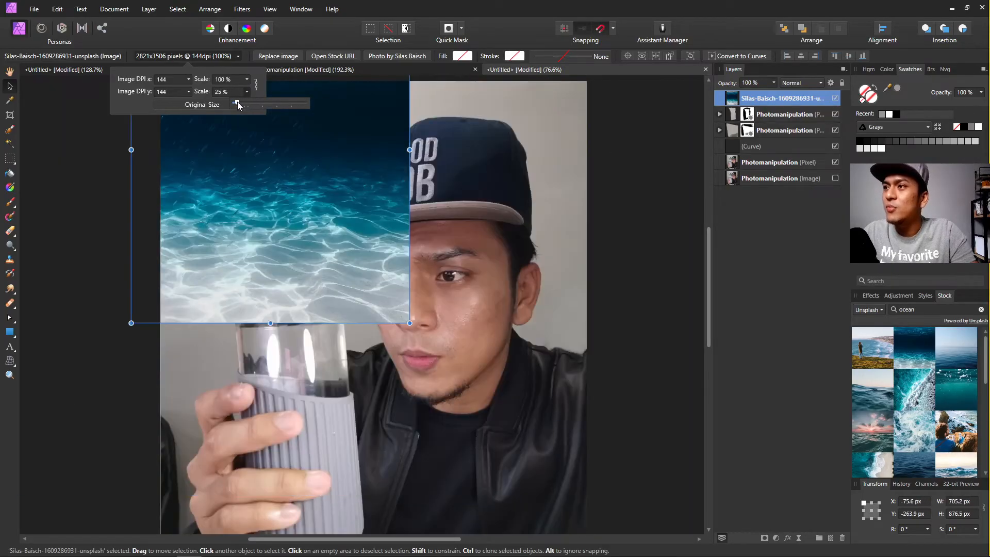
pyautogui.scroll(-4, 240, 91)
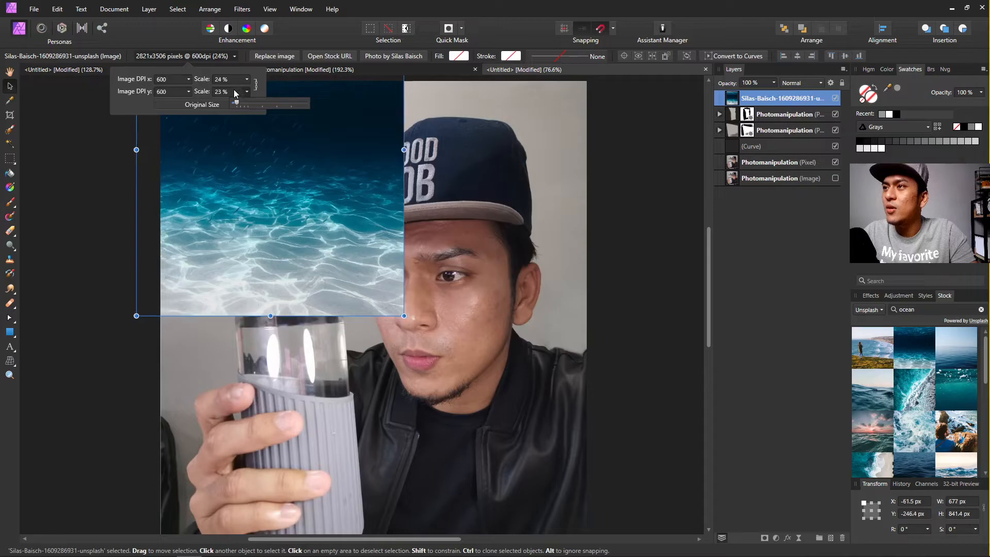
pyautogui.moveTo(314, 245); pyautogui.dragTo(371, 411)
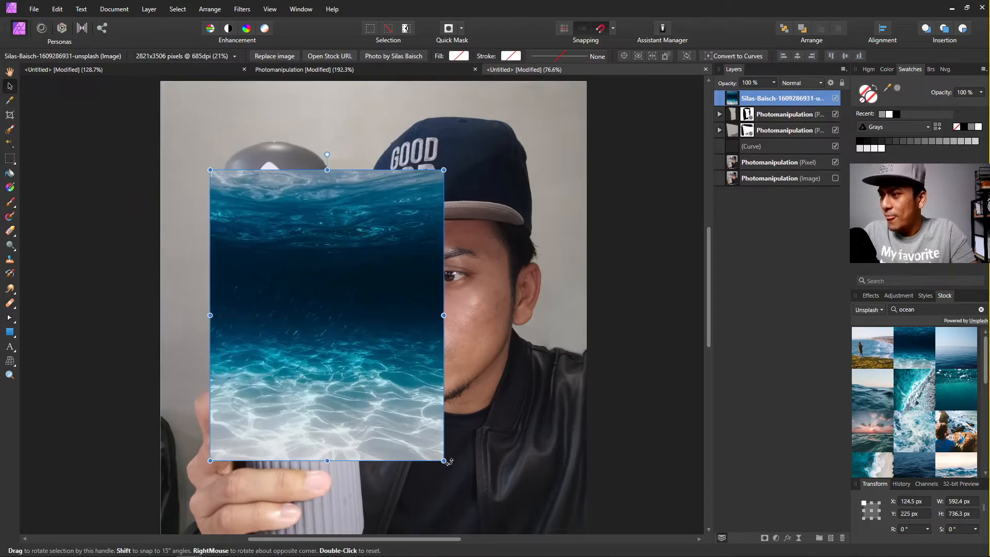
# Resize the ocean image to about 351 × 436 px and tilt it about 6.4° over the bottle's transparent section.
pyautogui.moveTo(444, 460); pyautogui.dragTo(349, 342)
pyautogui.scroll(3, 310, 330)
pyautogui.moveTo(264, 260); pyautogui.dragTo(289, 392)
pyautogui.moveTo(276, 139); pyautogui.dragTo(313, 254)
# Rotate the ocean image to 3.3° over the bottle with its opacity lowered to 35%, and restore the opacity to 100%.
pyautogui.click(773, 83)
pyautogui.moveTo(775, 93); pyautogui.dragTo(733, 114)
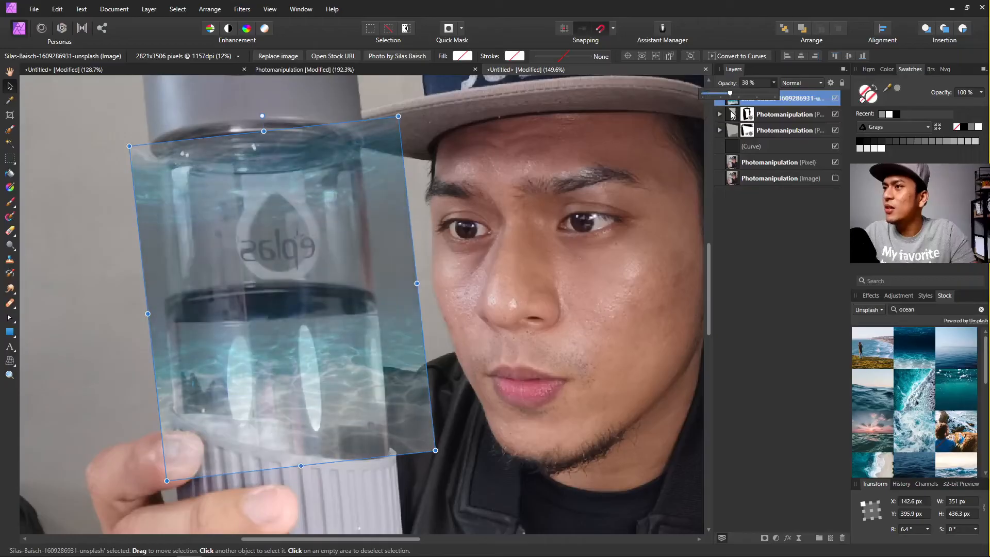
pyautogui.click(261, 113)
pyautogui.moveTo(262, 116)
pyautogui.mouseDown()
pyautogui.moveTo(279, 118)
pyautogui.moveTo(264, 115)
pyautogui.mouseUp()
pyautogui.hotkey('ctrl', 'z')
pyautogui.click(290, 165)
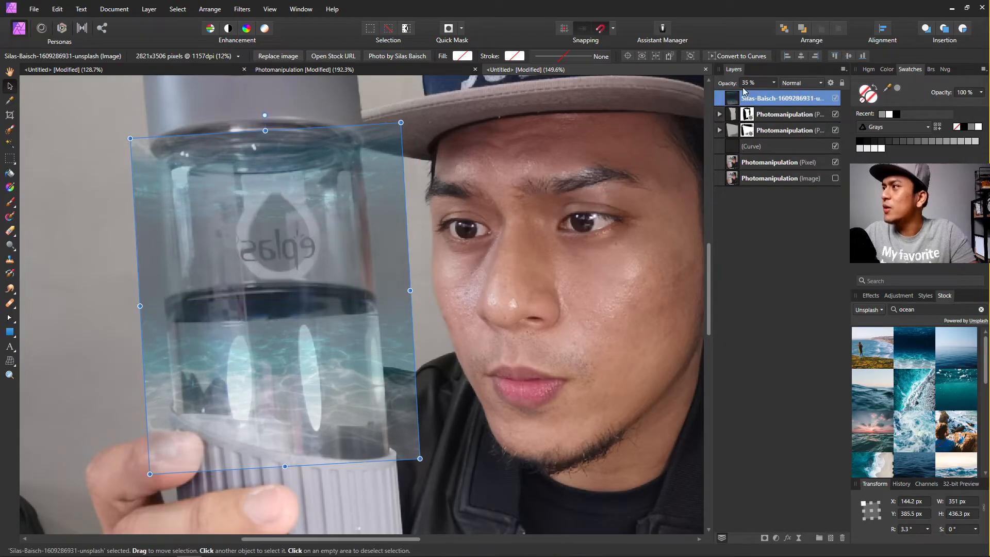
pyautogui.click(774, 83)
pyautogui.moveTo(778, 98); pyautogui.dragTo(885, 92)
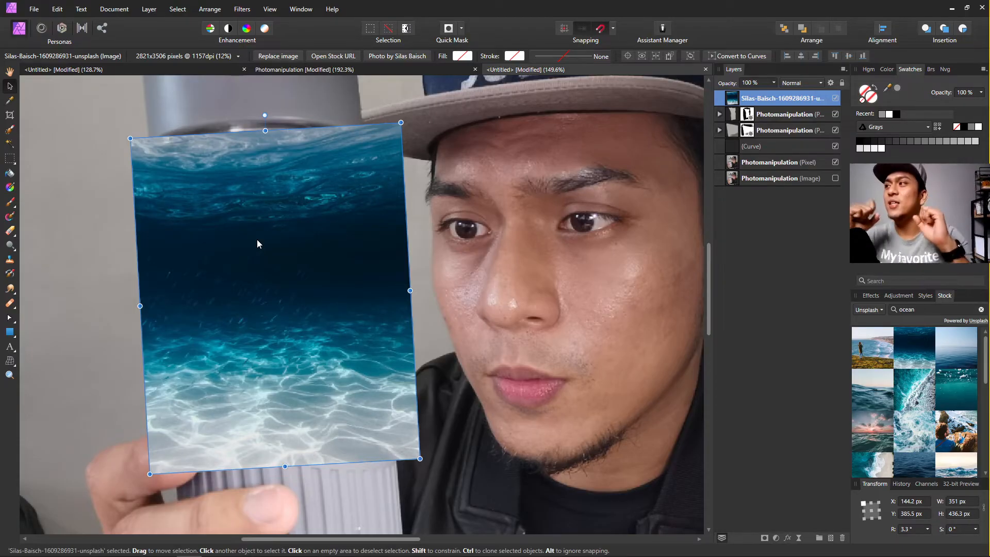
# Convert the bottle-shaped pen curve into a selection.
pyautogui.click(778, 147)
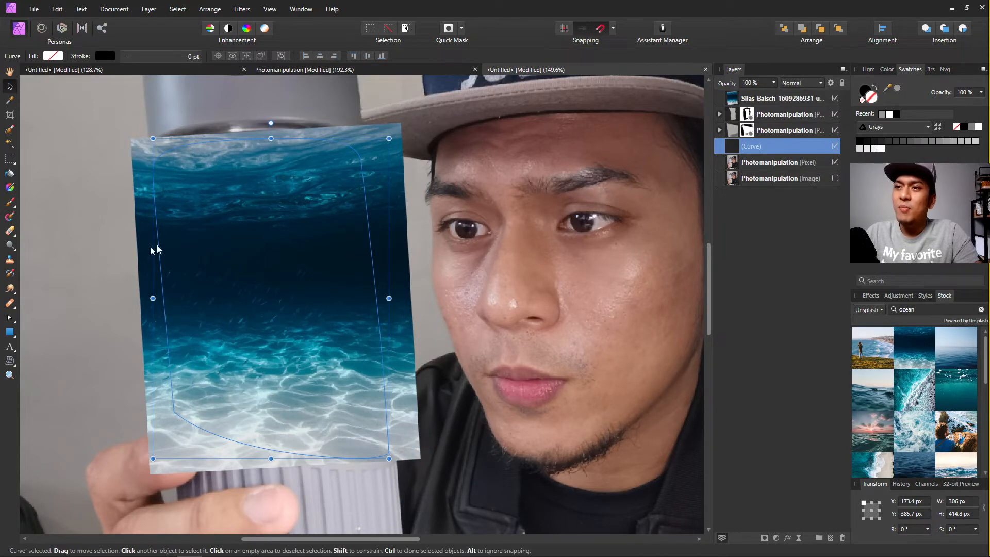
pyautogui.click(11, 317)
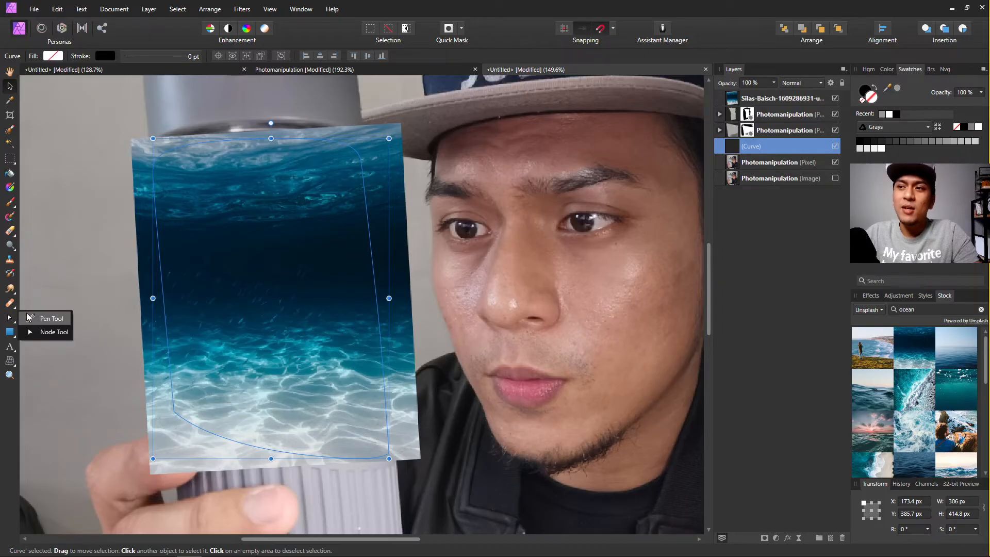
pyautogui.click(46, 318)
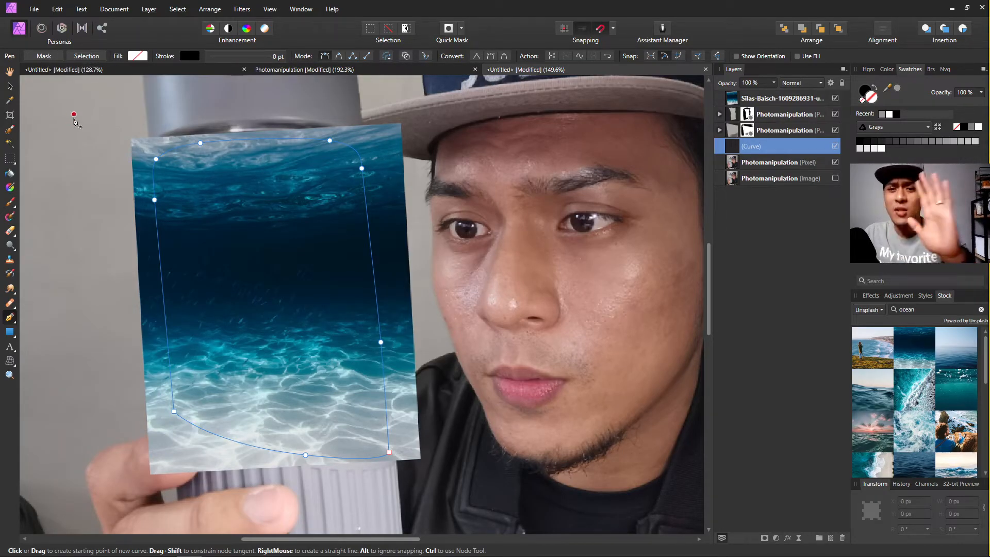
pyautogui.click(10, 86)
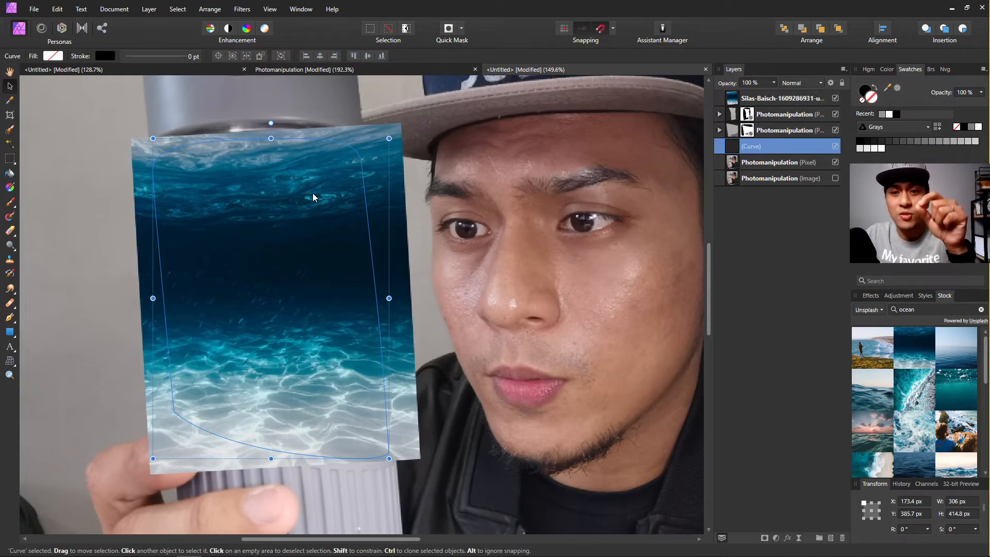
pyautogui.click(772, 130)
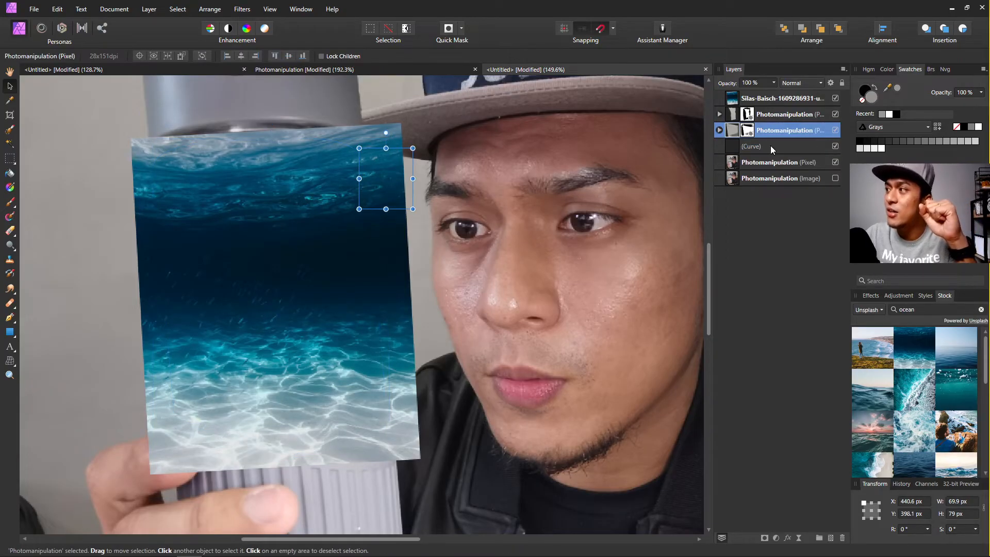
pyautogui.click(770, 145)
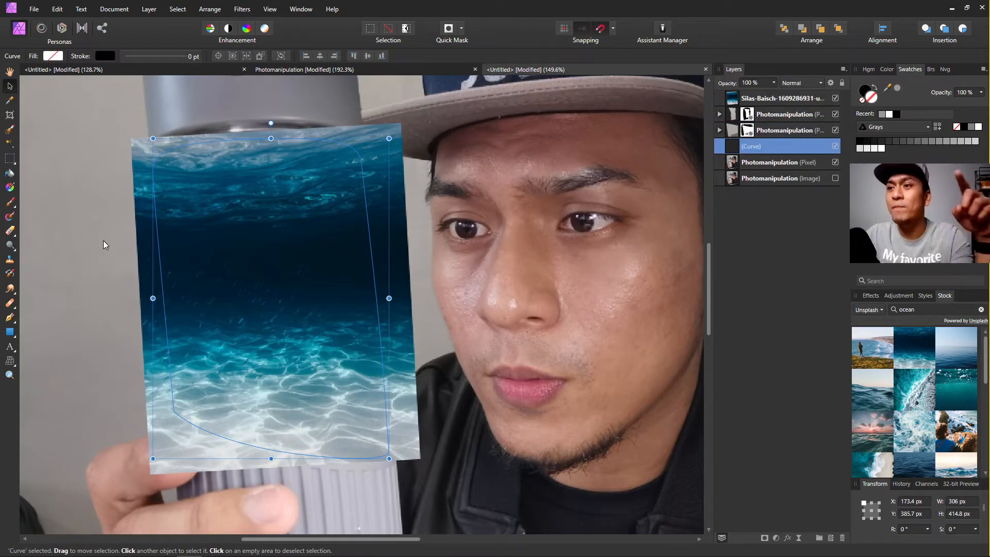
pyautogui.click(9, 317)
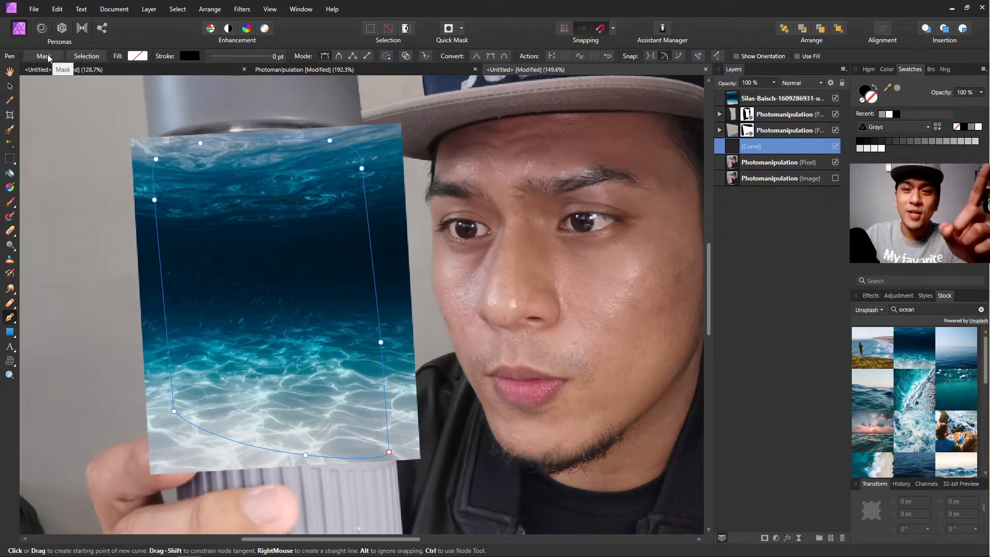
pyautogui.click(97, 59)
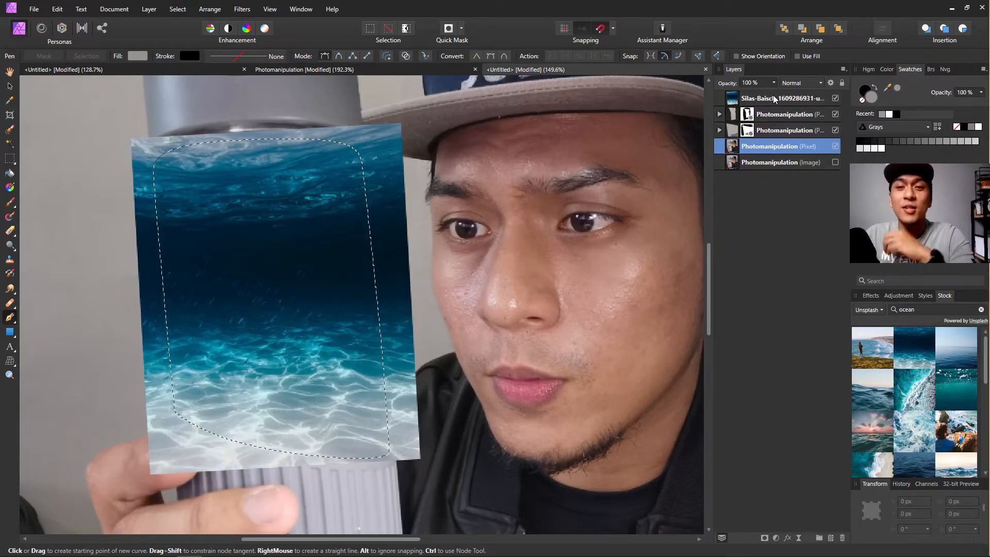
# Mask the ocean image layer with the bottle-shaped selection.
pyautogui.click(771, 97)
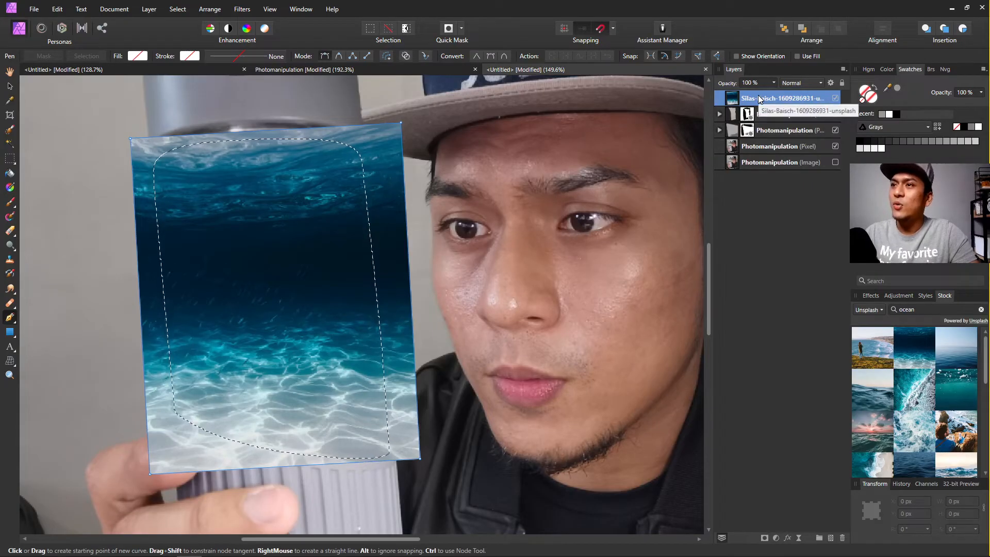
pyautogui.click(12, 132)
pyautogui.click(11, 141)
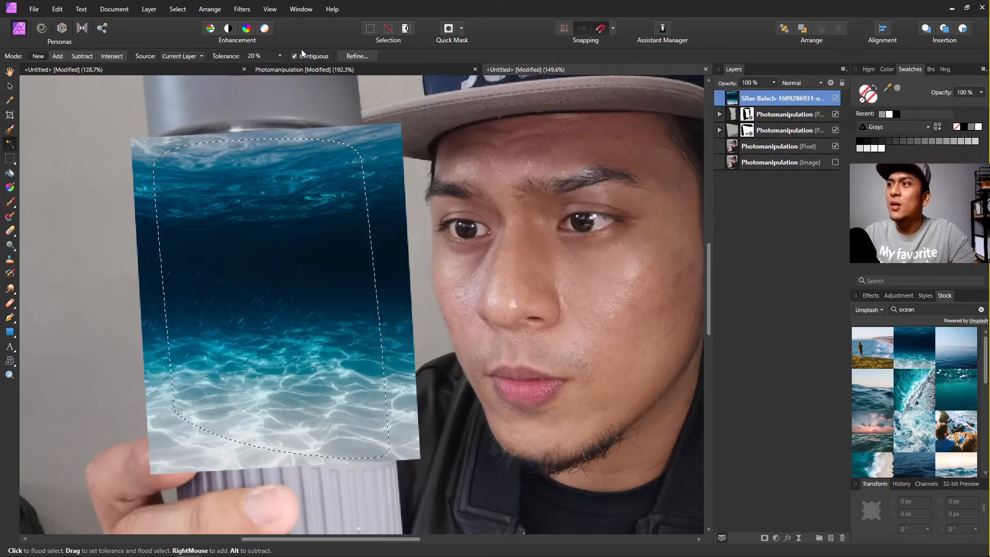
pyautogui.click(10, 129)
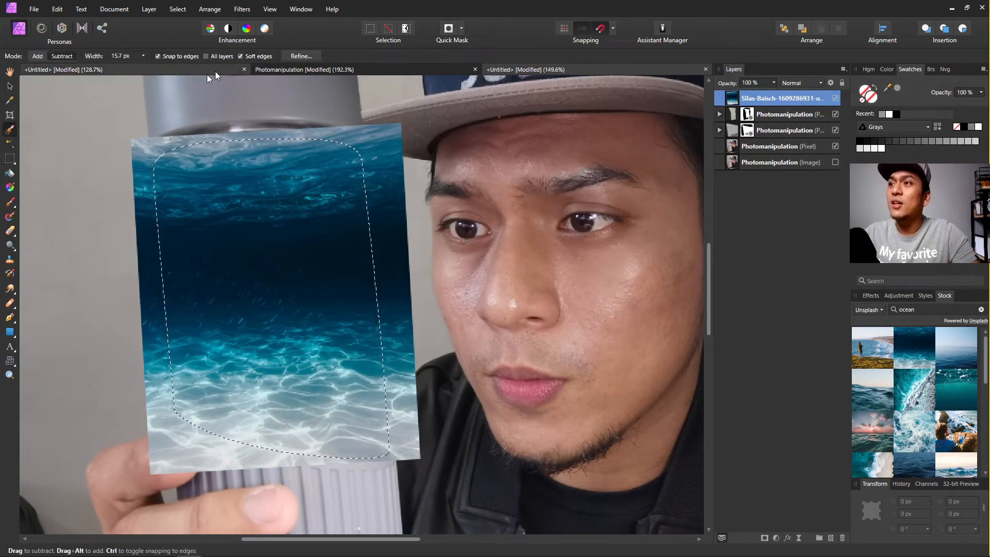
pyautogui.click(239, 55)
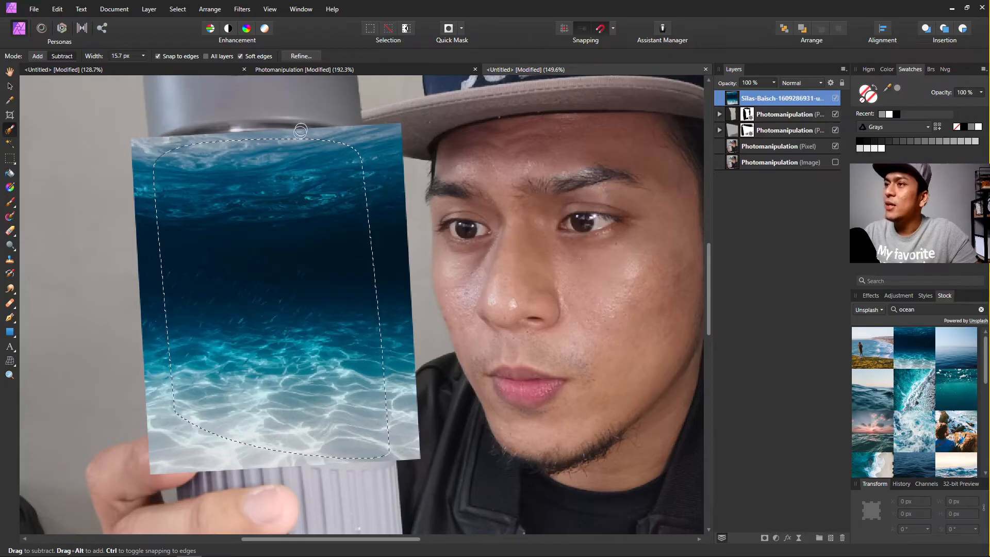
pyautogui.doubleClick(762, 99)
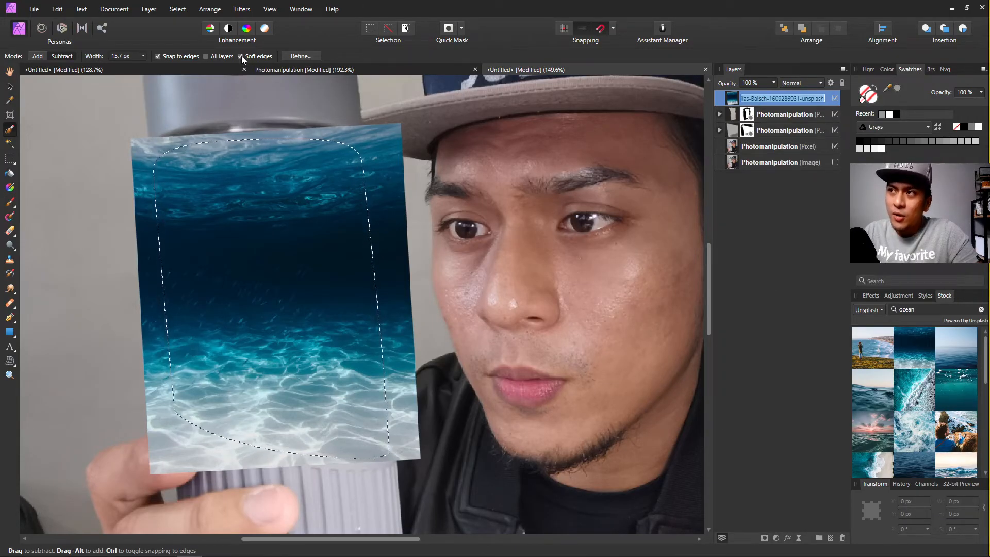
pyautogui.click(765, 538)
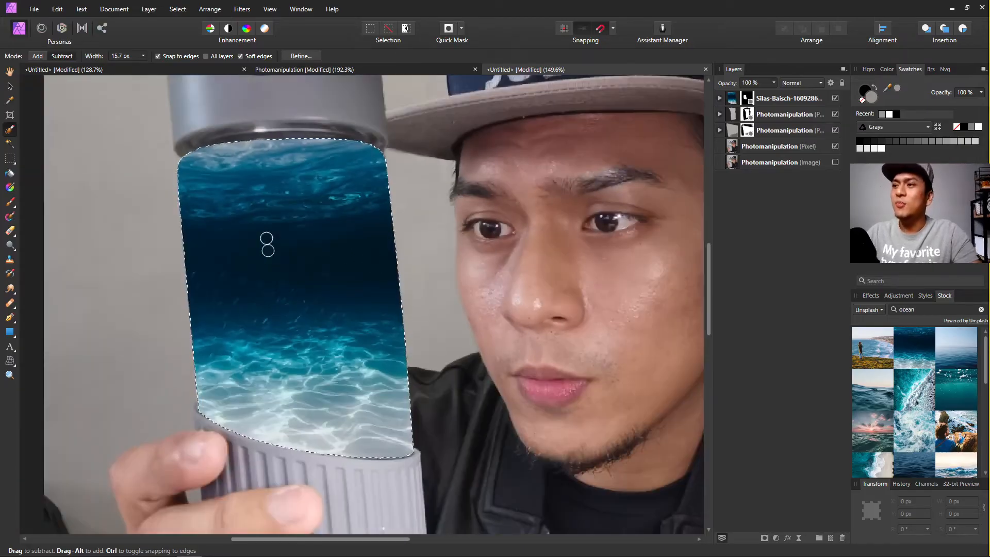
# Deselect the bottle outline and check the masked edges of the ocean image.
pyautogui.scroll(1, 257, 202)
pyautogui.scroll(-3, 247, 201)
pyautogui.hotkey('ctrl', 'd')
pyautogui.scroll(3, 299, 190)
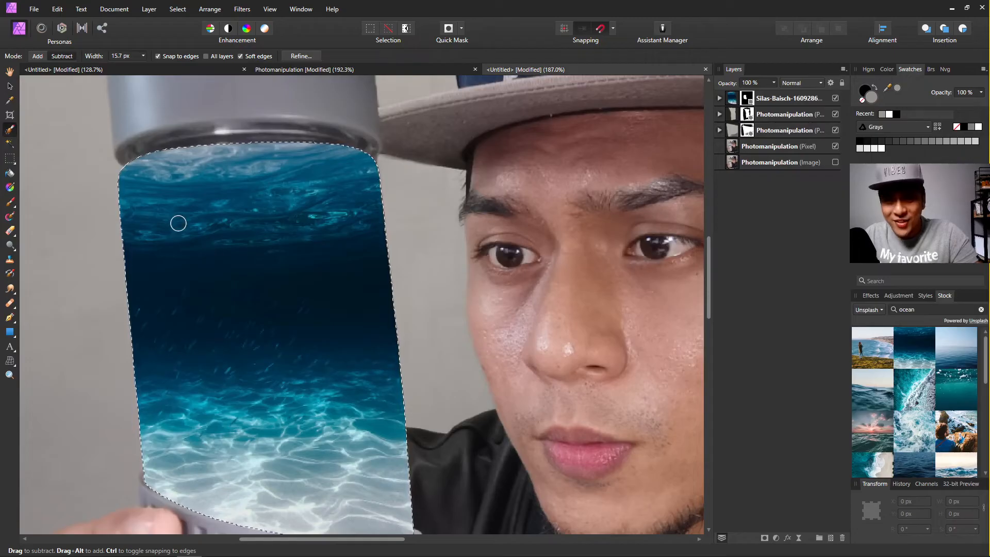
pyautogui.scroll(-1, 242, 177)
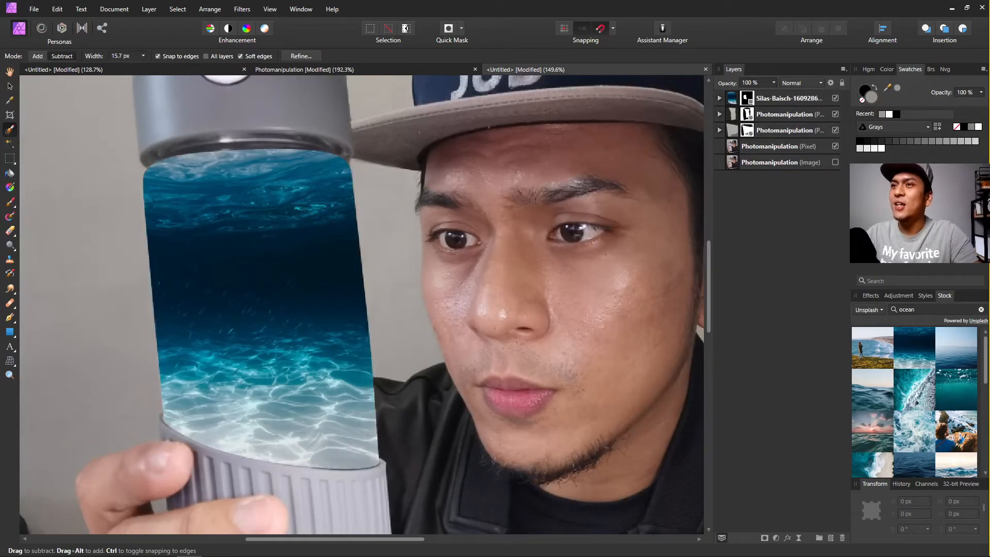
# Try moving the masked ocean image off the bottle and undo each move.
pyautogui.click(9, 86)
pyautogui.scroll(-4, 312, 268)
pyautogui.scroll(5, 312, 308)
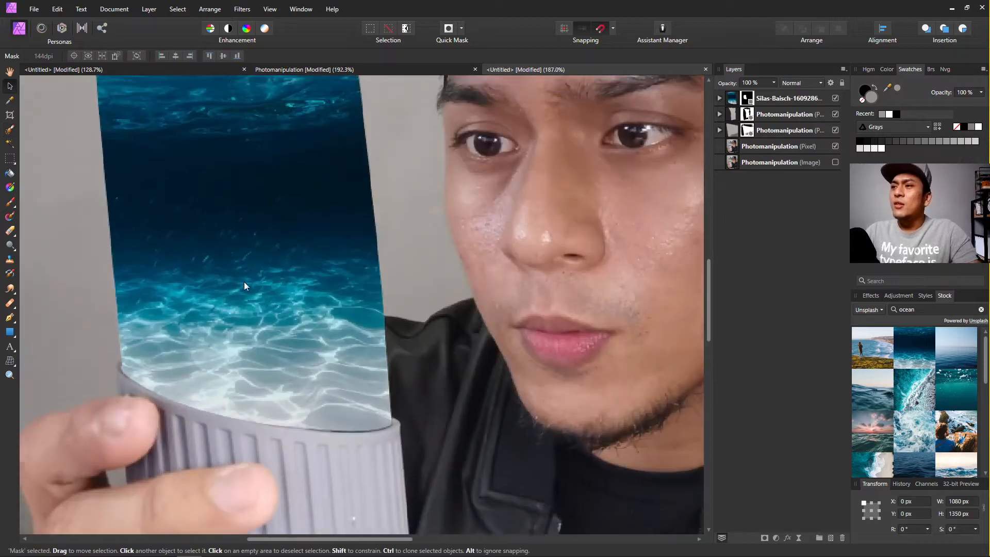
pyautogui.scroll(-2, 265, 281)
pyautogui.click(247, 268)
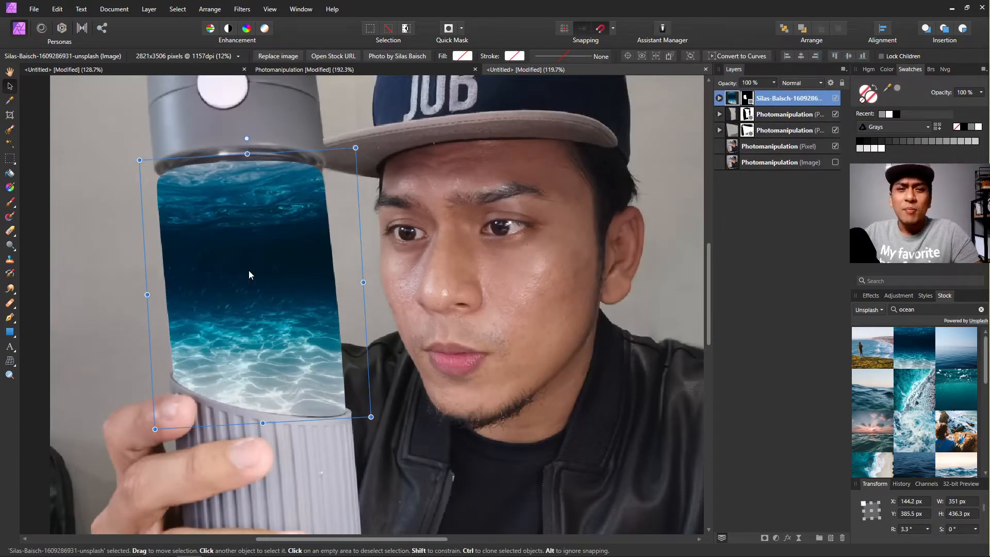
pyautogui.moveTo(249, 271); pyautogui.dragTo(318, 309)
pyautogui.hotkey('ctrl', 'z')
pyautogui.moveTo(231, 251); pyautogui.dragTo(443, 251)
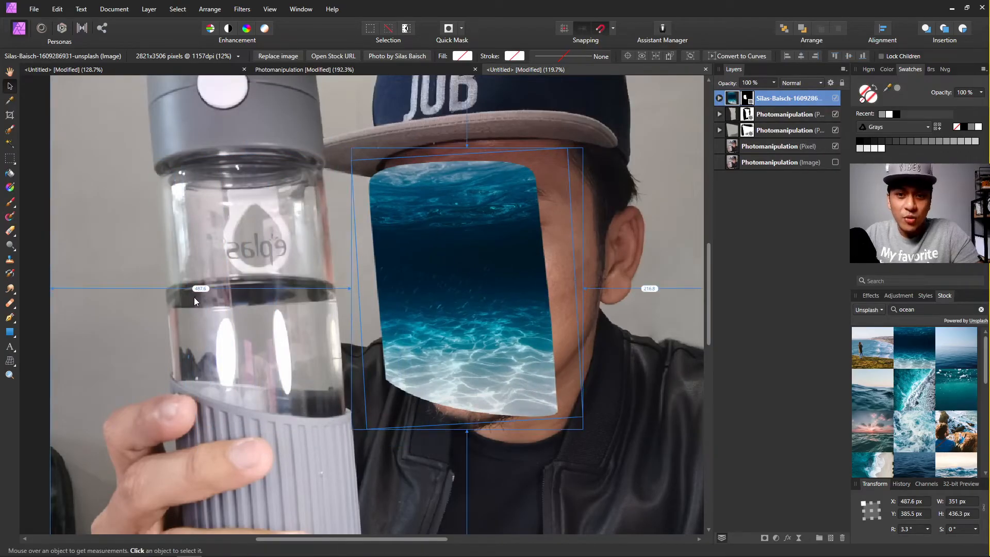
pyautogui.hotkey('ctrl', 'z')
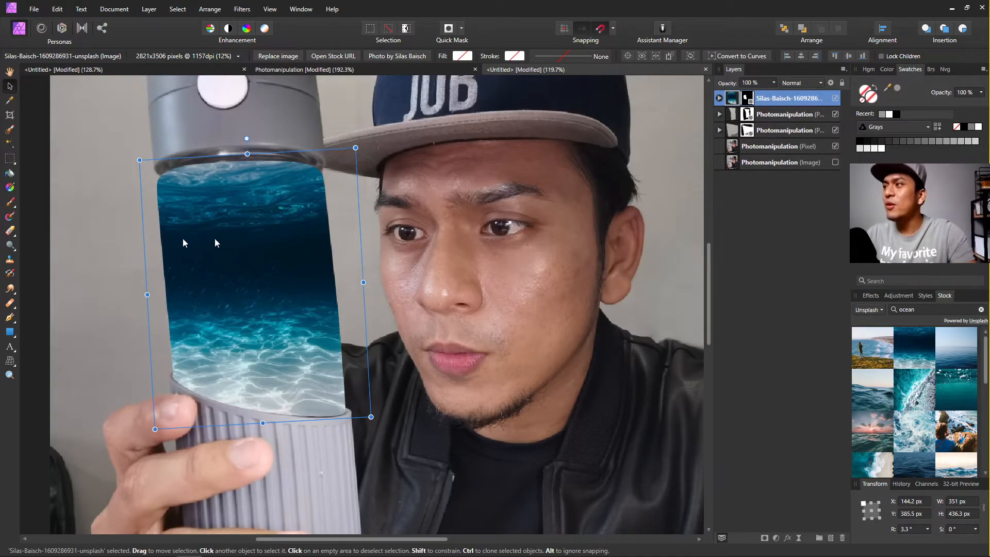
# Duplicate the visible Photomanipulation pixel layer and place the copy at the very top of the layer stack, above the ocean image.
pyautogui.click(772, 149)
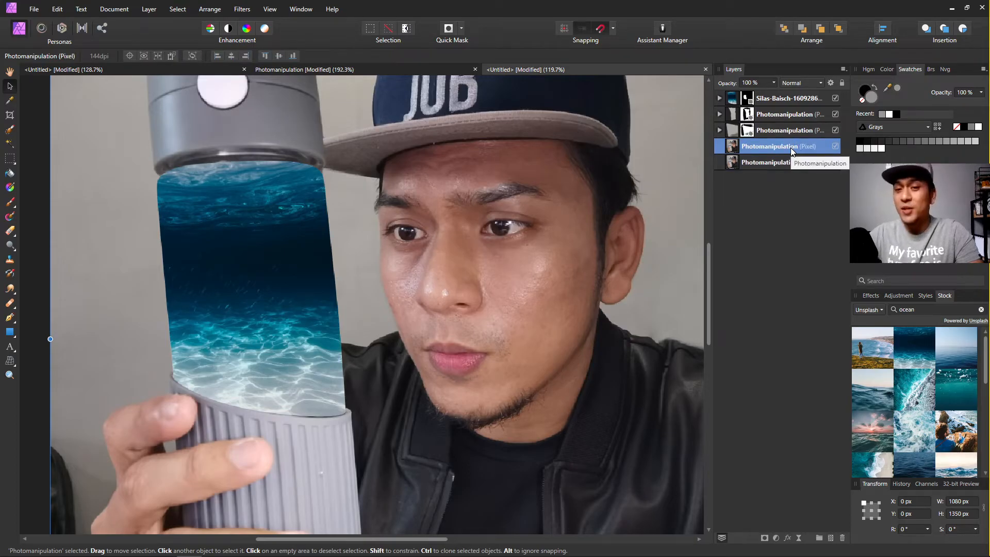
pyautogui.hotkey('ctrl', 'j')
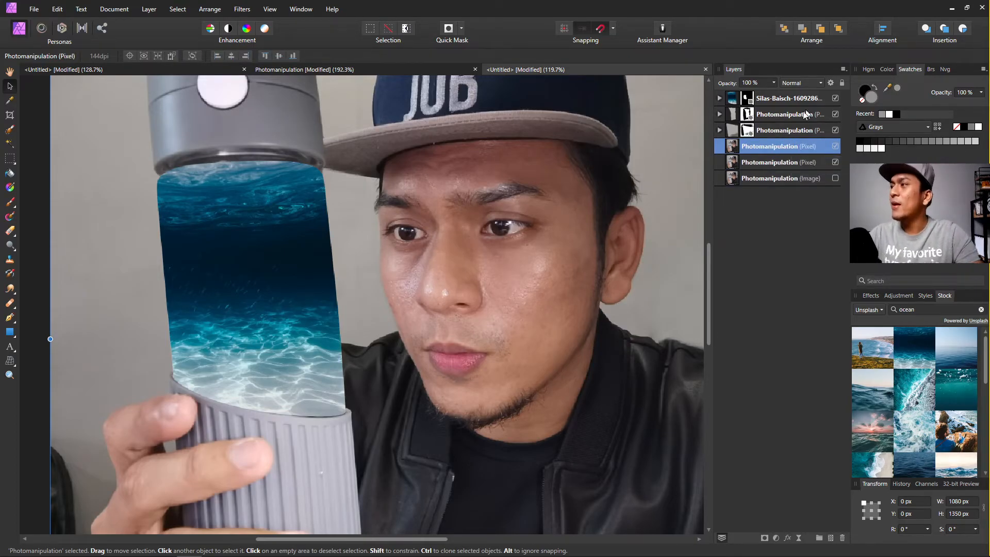
pyautogui.moveTo(744, 145); pyautogui.dragTo(763, 93)
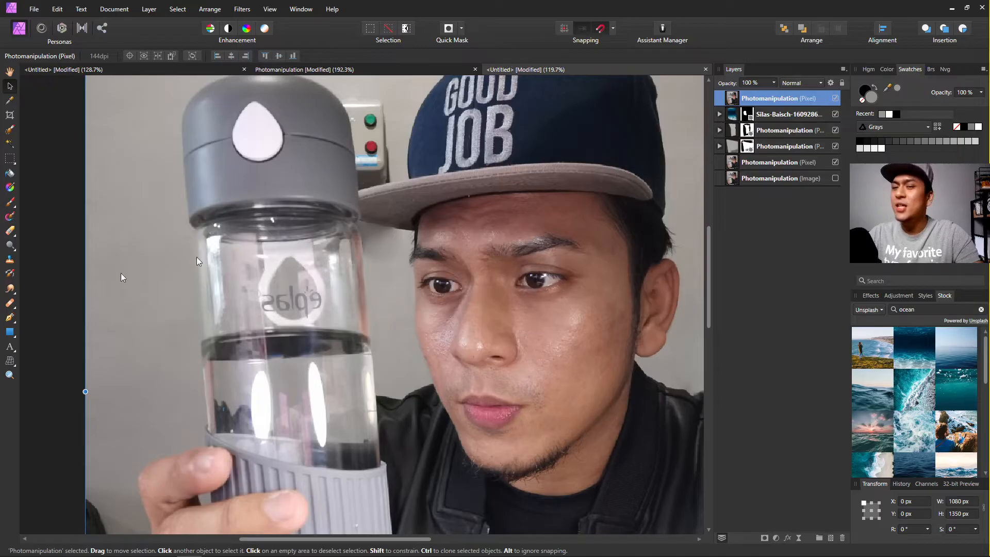
# Duplicate the ocean layer's mask and apply the copy to the topmost Photomanipulation layer.
pyautogui.rightClick(747, 117)
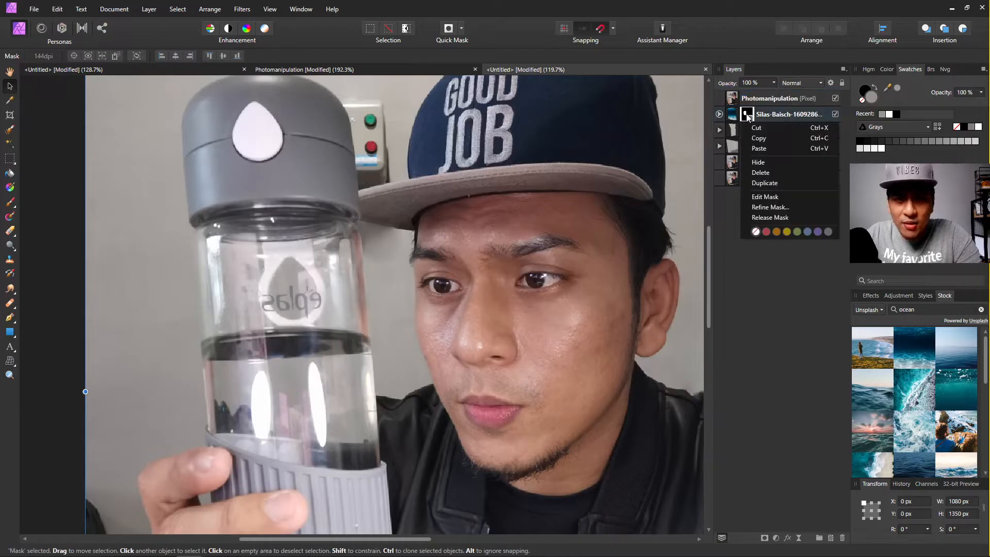
pyautogui.click(770, 184)
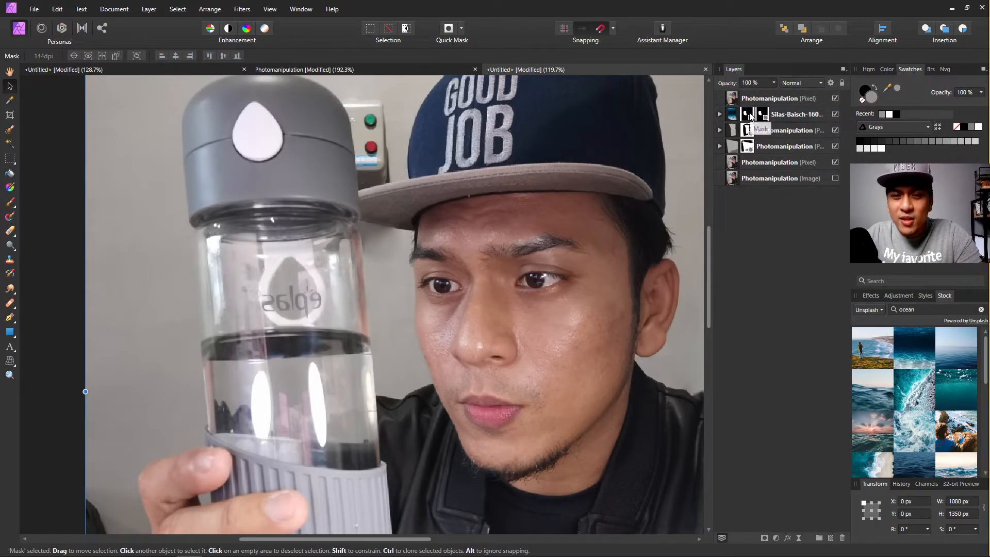
pyautogui.moveTo(750, 116)
pyautogui.mouseDown()
pyautogui.moveTo(745, 95)
pyautogui.moveTo(741, 102)
pyautogui.mouseUp()
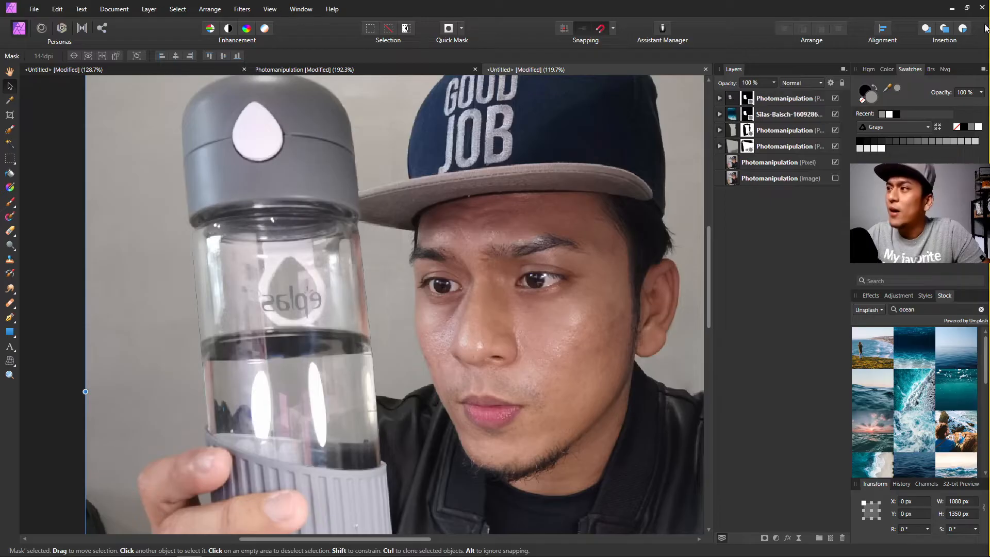
# Try moving the masked bottle copy away from the ocean image and undo each move.
pyautogui.moveTo(248, 257); pyautogui.dragTo(438, 258)
pyautogui.hotkey('ctrl', 'z')
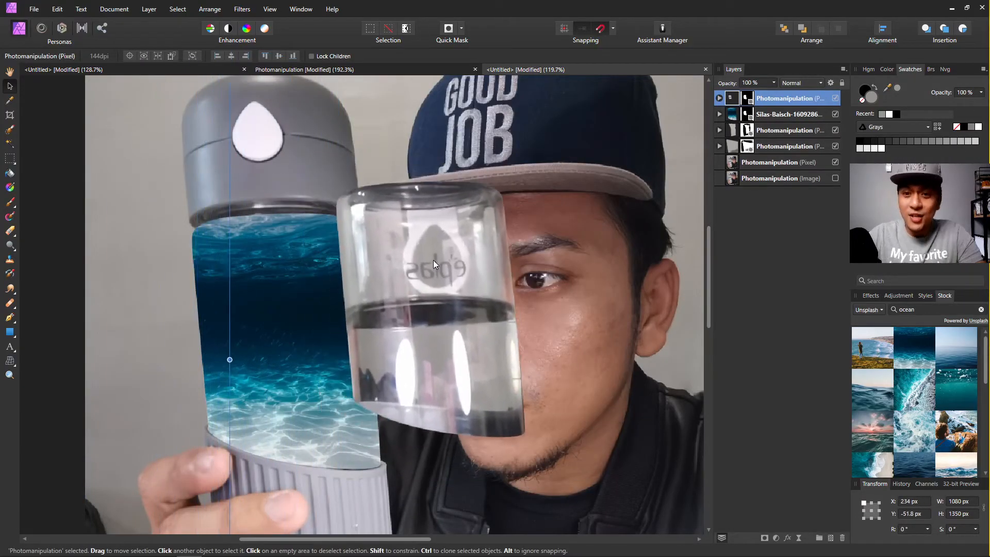
pyautogui.hotkey('ctrl', 'z')
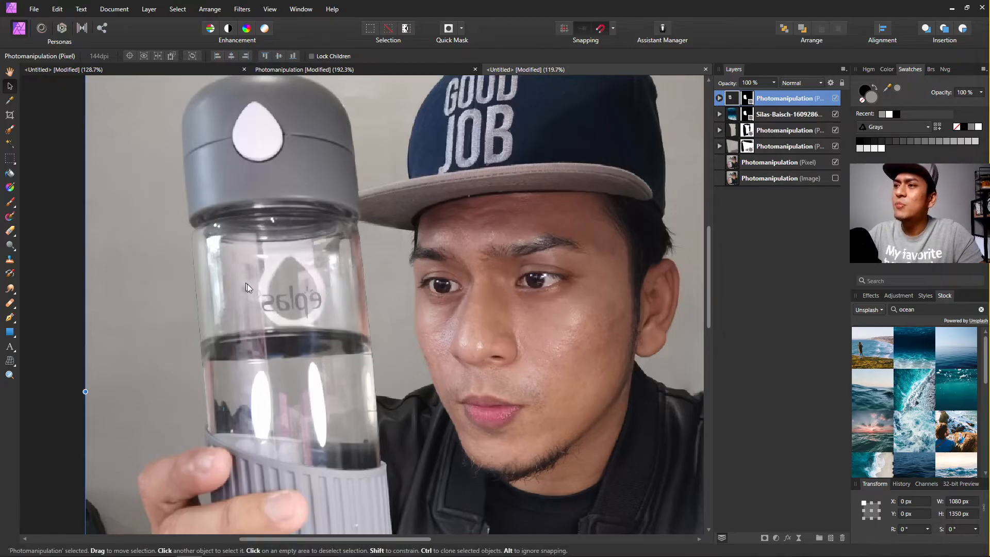
pyautogui.moveTo(247, 284); pyautogui.dragTo(320, 258)
pyautogui.hotkey('ctrl', 'z')
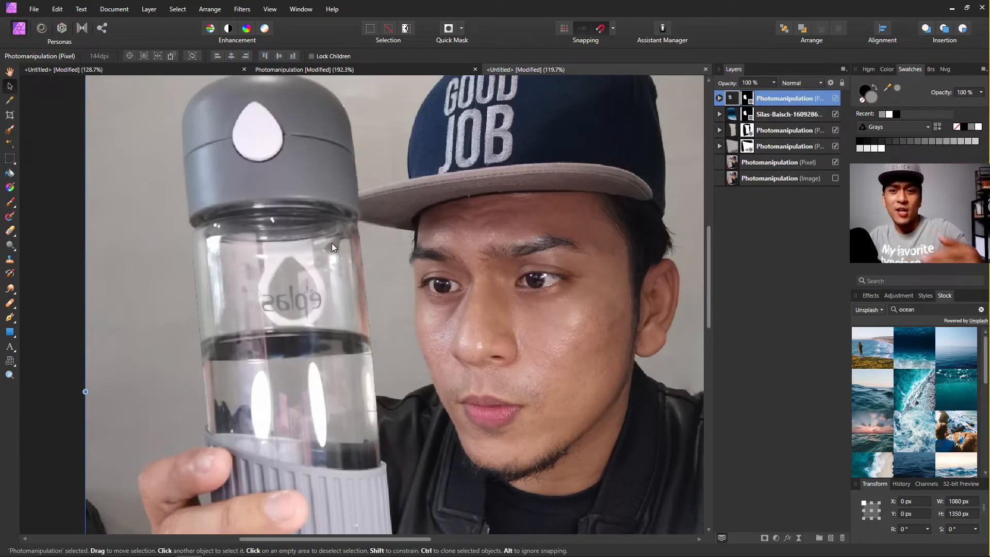
# Set the topmost Photomanipulation layer's blend mode to Soft Light so the bottle's reflections blend over the ocean.
pyautogui.click(806, 84)
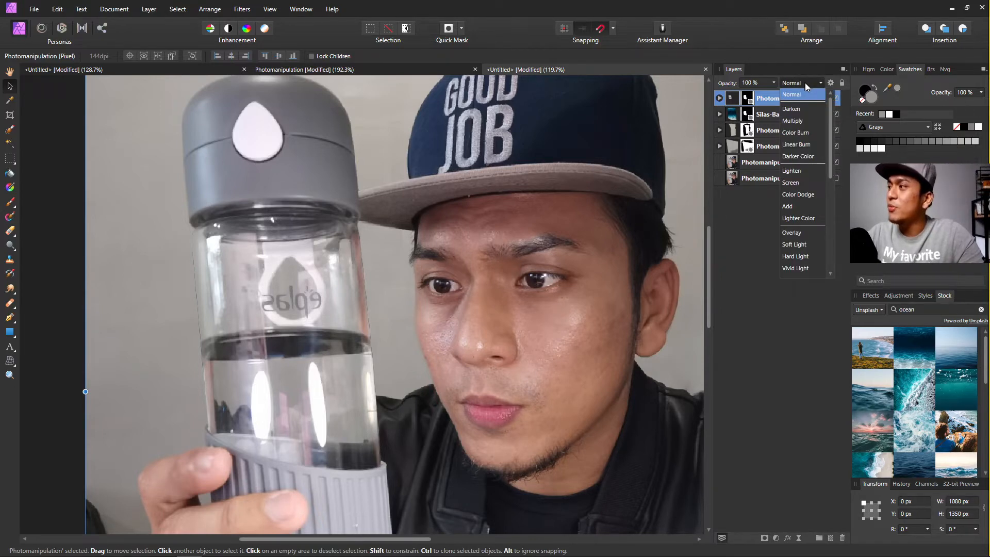
pyautogui.click(796, 244)
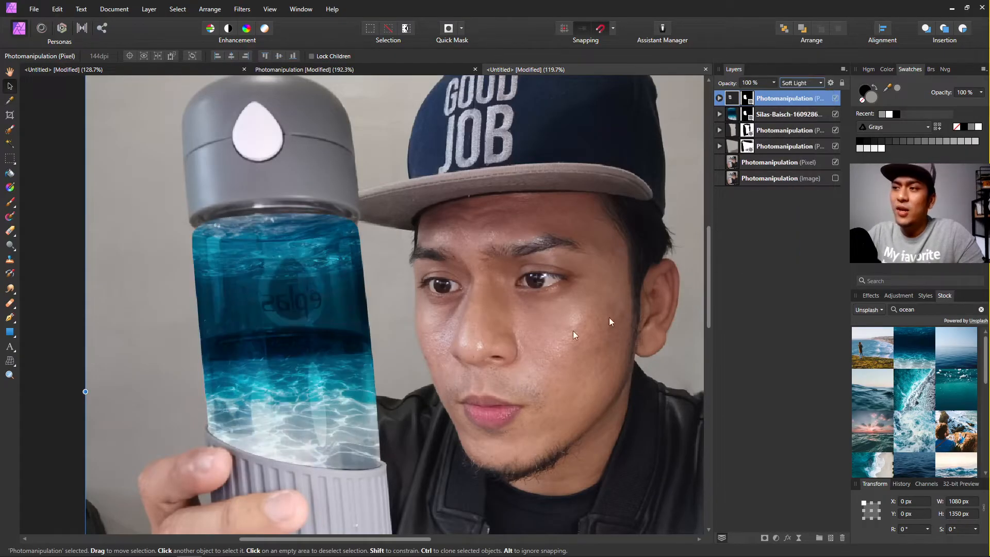
pyautogui.scroll(4, 283, 450)
pyautogui.scroll(2, 379, 389)
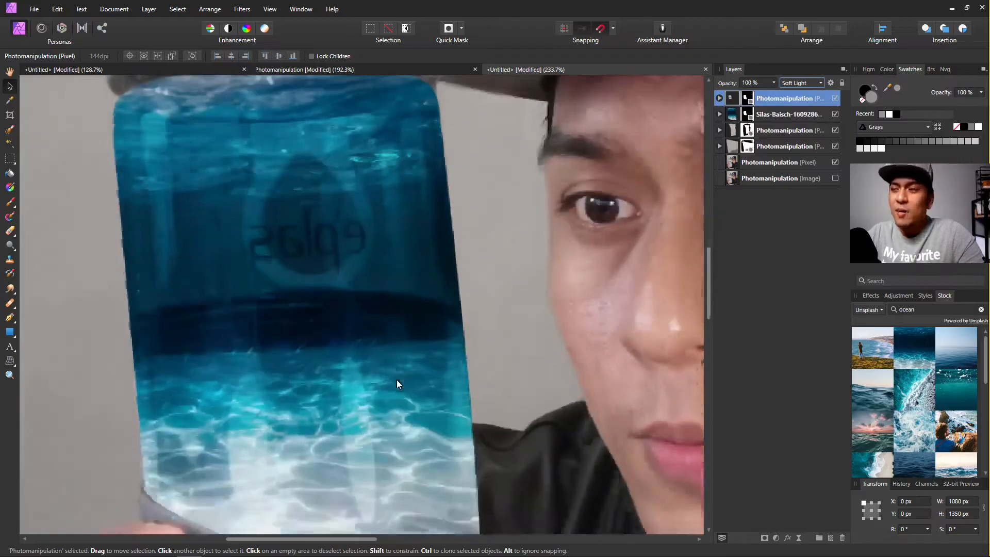
pyautogui.scroll(-3, 404, 379)
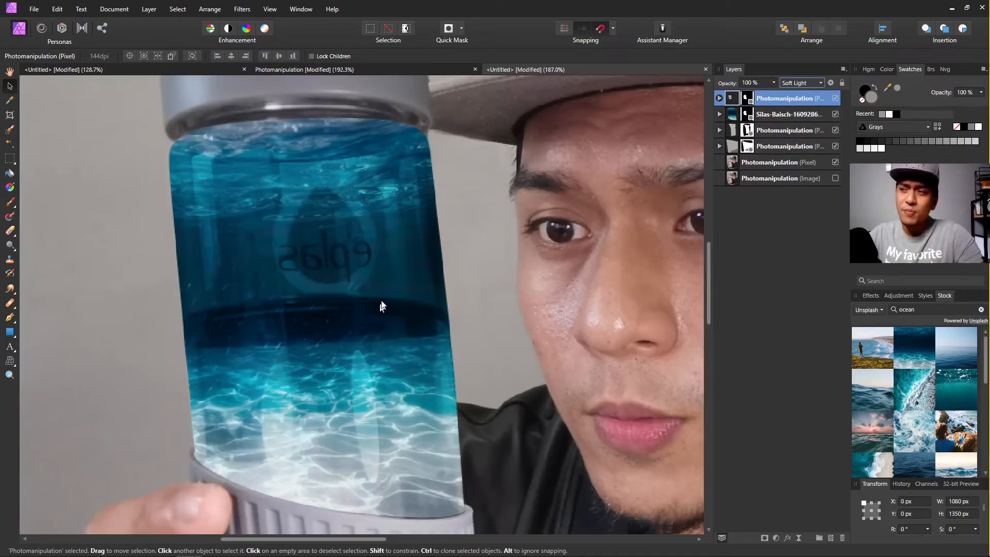
pyautogui.moveTo(371, 252)
pyautogui.mouseDown()
pyautogui.moveTo(372, 274)
pyautogui.moveTo(367, 252)
pyautogui.mouseUp()
pyautogui.hotkey('ctrl', 'z')
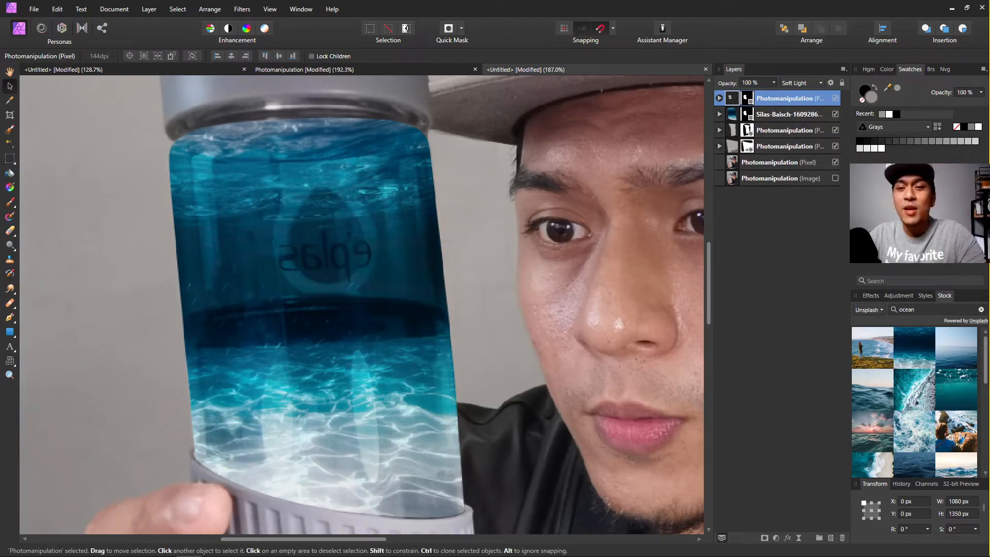
# Add a mask to the Soft Light bottle copy and paint it black with a 63.7 px brush over the dark waterline band.
pyautogui.scroll(1, 243, 249)
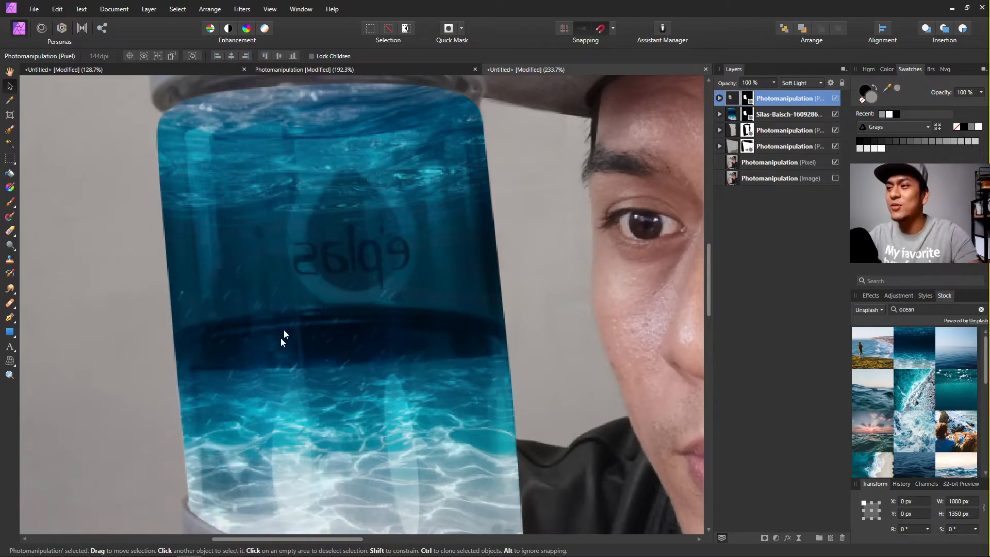
pyautogui.click(765, 538)
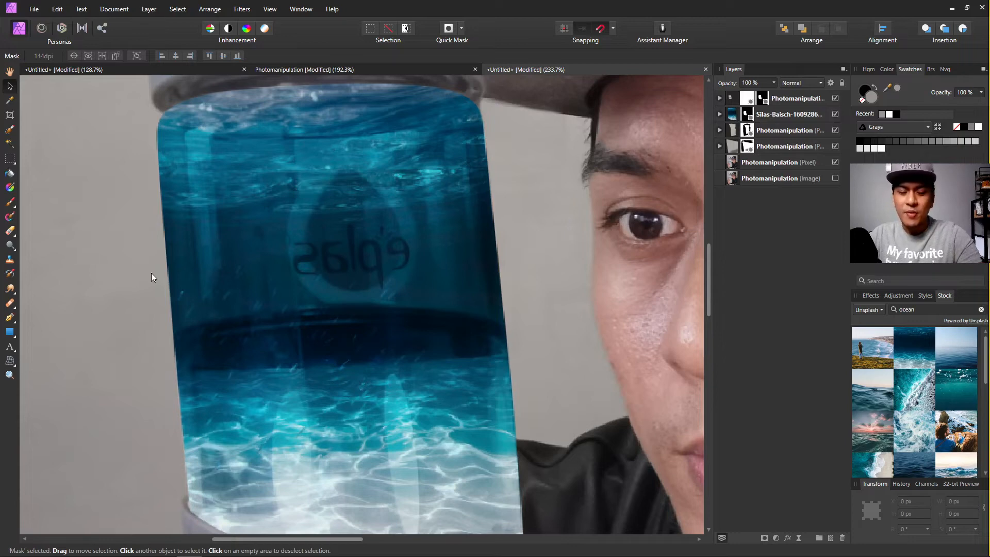
pyautogui.click(9, 203)
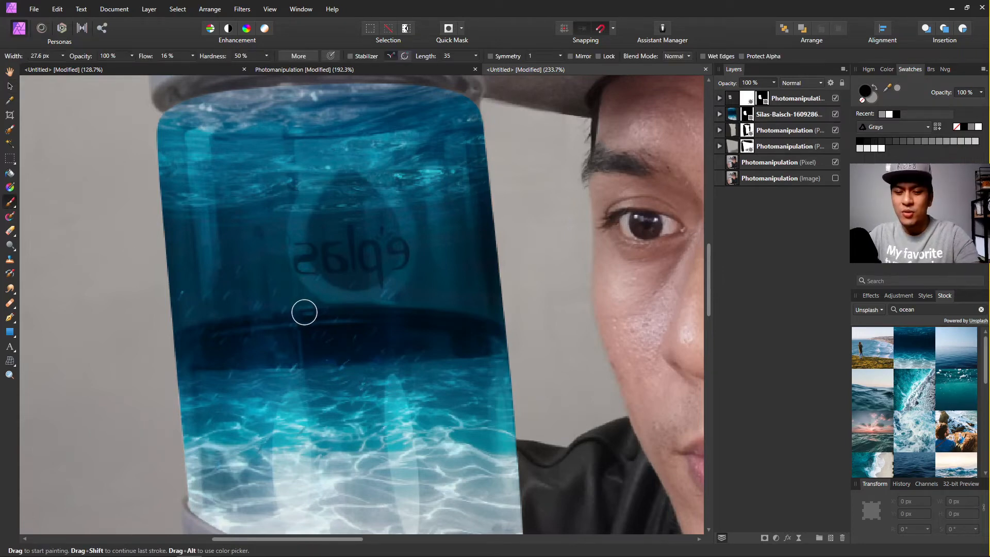
pyautogui.press(']')
pyautogui.press(']')
pyautogui.press(']')
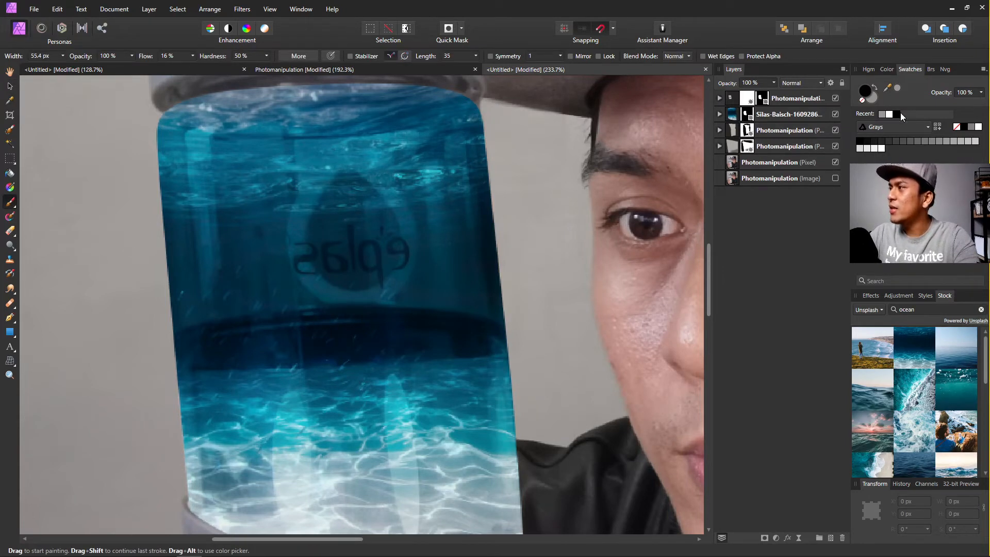
pyautogui.press(']')
pyautogui.moveTo(339, 375)
pyautogui.mouseDown()
pyautogui.moveTo(322, 289)
pyautogui.moveTo(340, 370)
pyautogui.moveTo(331, 330)
pyautogui.moveTo(340, 288)
pyautogui.moveTo(380, 347)
pyautogui.mouseUp()
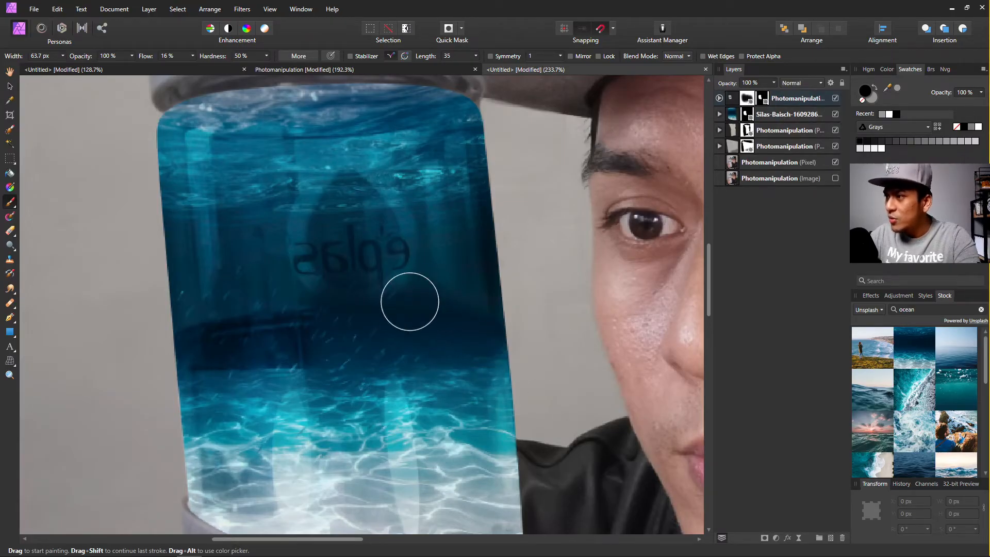
pyautogui.moveTo(387, 273)
pyautogui.mouseDown()
pyautogui.moveTo(307, 270)
pyautogui.moveTo(304, 129)
pyautogui.mouseUp()
# Lower the brush hardness to 12% and mask out the eplas logo and leftover marks across the middle of the bottle.
pyautogui.moveTo(212, 57); pyautogui.dragTo(183, 61)
pyautogui.moveTo(321, 201)
pyautogui.mouseDown()
pyautogui.moveTo(316, 148)
pyautogui.moveTo(426, 142)
pyautogui.mouseUp()
pyautogui.moveTo(350, 156)
pyautogui.mouseDown()
pyautogui.moveTo(393, 194)
pyautogui.moveTo(395, 230)
pyautogui.moveTo(429, 279)
pyautogui.moveTo(432, 253)
pyautogui.moveTo(482, 312)
pyautogui.moveTo(428, 329)
pyautogui.moveTo(299, 197)
pyautogui.moveTo(311, 298)
pyautogui.moveTo(313, 230)
pyautogui.moveTo(314, 279)
pyautogui.moveTo(281, 318)
pyautogui.moveTo(196, 327)
pyautogui.moveTo(295, 368)
pyautogui.moveTo(207, 365)
pyautogui.moveTo(365, 362)
pyautogui.moveTo(501, 336)
pyautogui.moveTo(459, 373)
pyautogui.moveTo(424, 362)
pyautogui.moveTo(419, 382)
pyautogui.moveTo(268, 325)
pyautogui.moveTo(336, 309)
pyautogui.moveTo(236, 314)
pyautogui.moveTo(289, 307)
pyautogui.moveTo(299, 211)
pyautogui.moveTo(286, 302)
pyautogui.moveTo(284, 212)
pyautogui.moveTo(219, 330)
pyautogui.mouseUp()
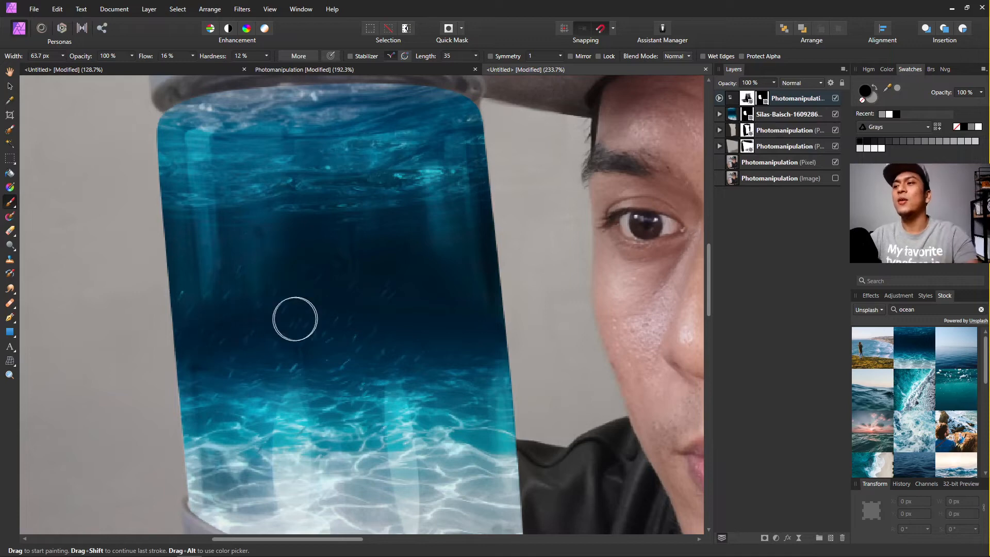
pyautogui.moveTo(295, 319); pyautogui.dragTo(275, 207)
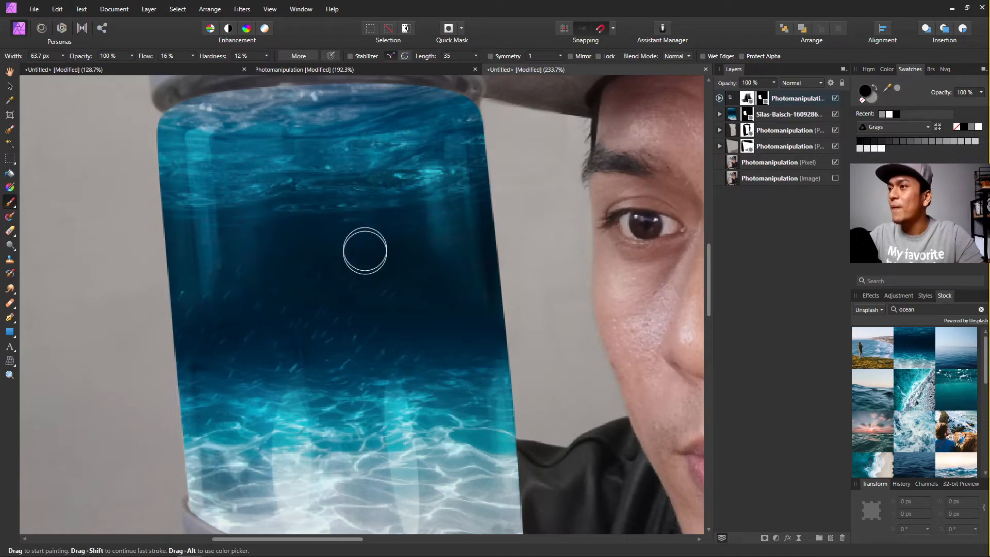
pyautogui.scroll(-3, 451, 349)
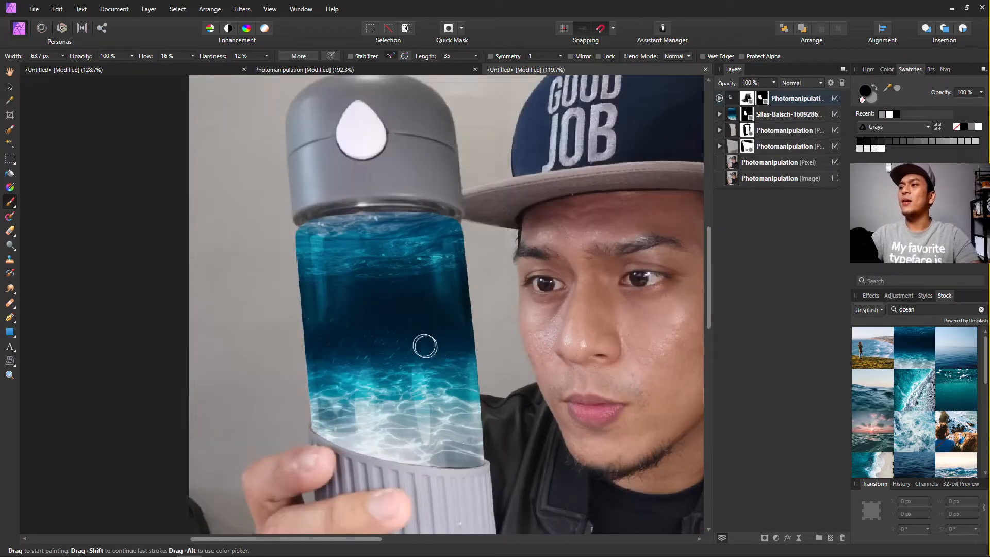
pyautogui.scroll(3, 421, 345)
pyautogui.scroll(-3, 349, 387)
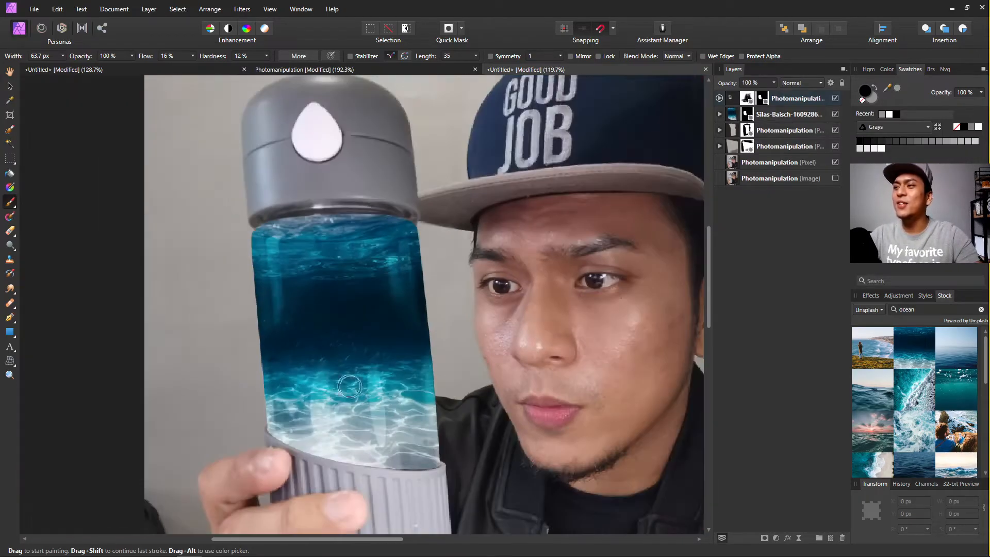
pyautogui.scroll(3, 304, 321)
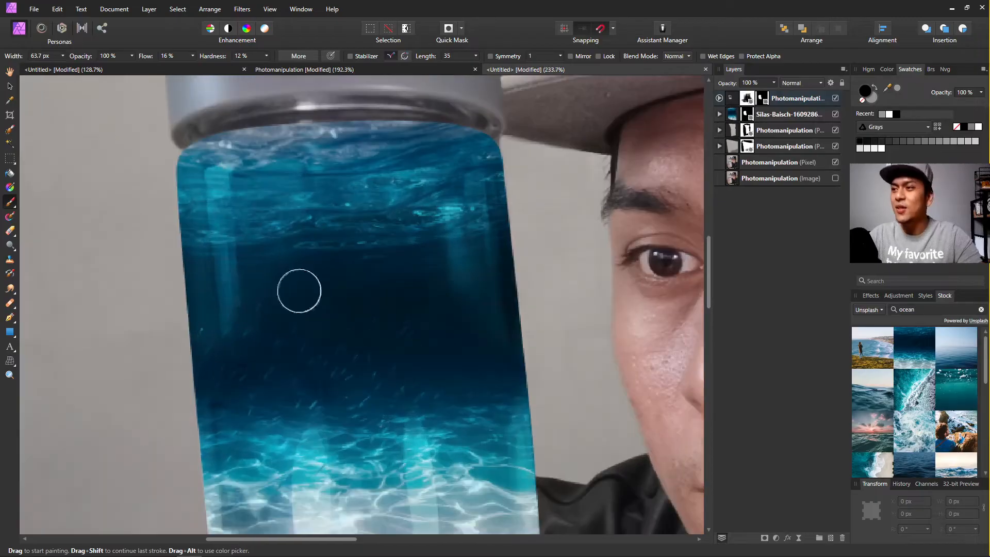
pyautogui.scroll(-5, 327, 296)
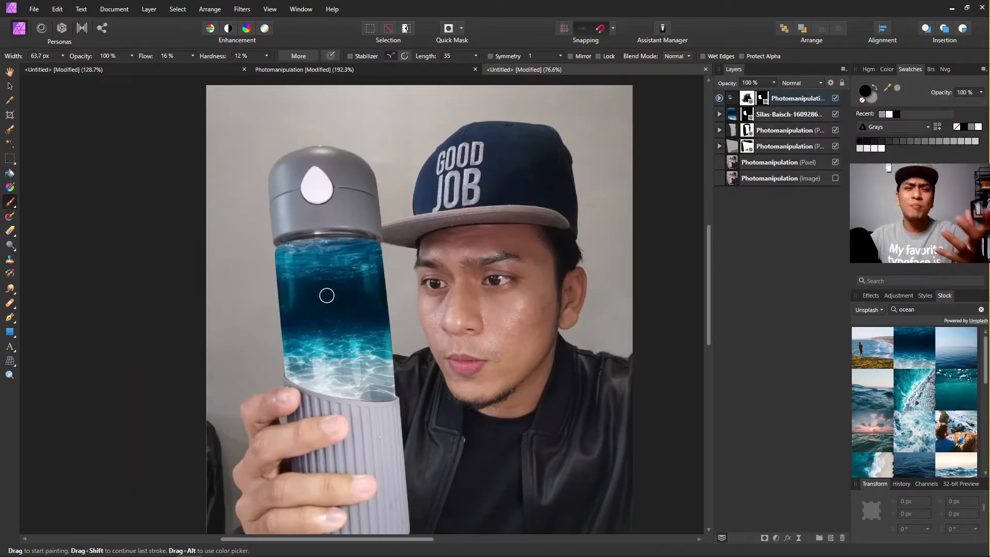
# Rename the topmost Photomanipulation layer as Reflection and duplicate it to strengthen the bottle's reflections.
pyautogui.scroll(4, 327, 296)
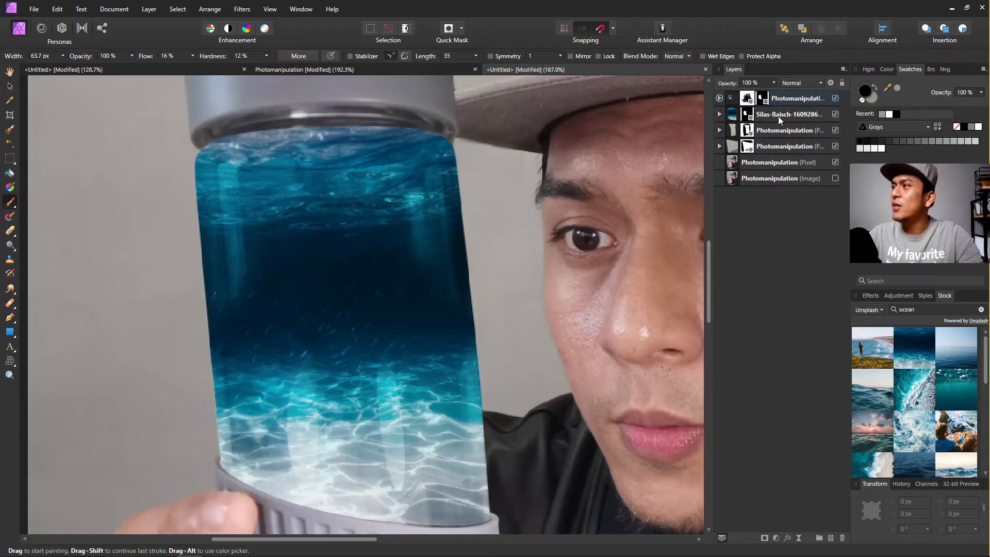
pyautogui.click(785, 99)
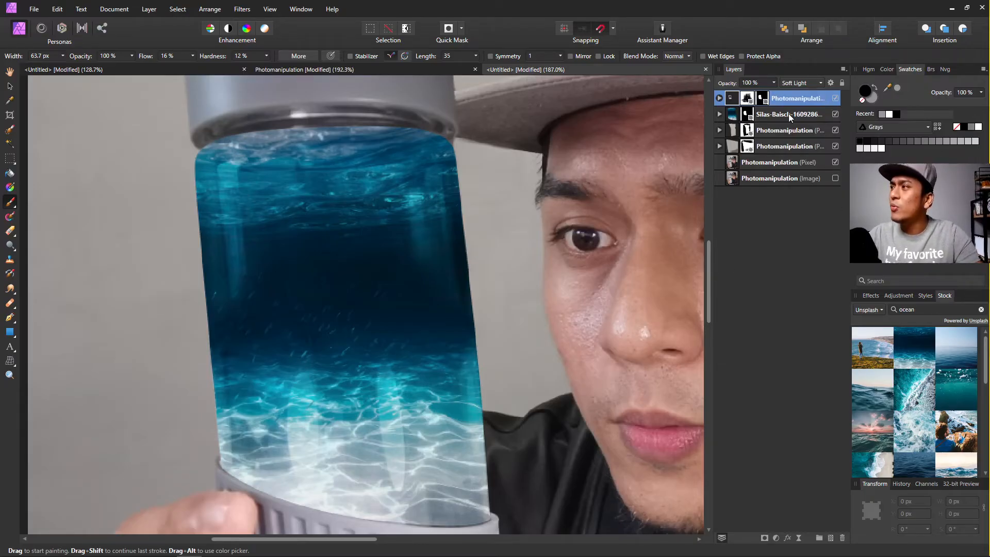
pyautogui.press('Return')
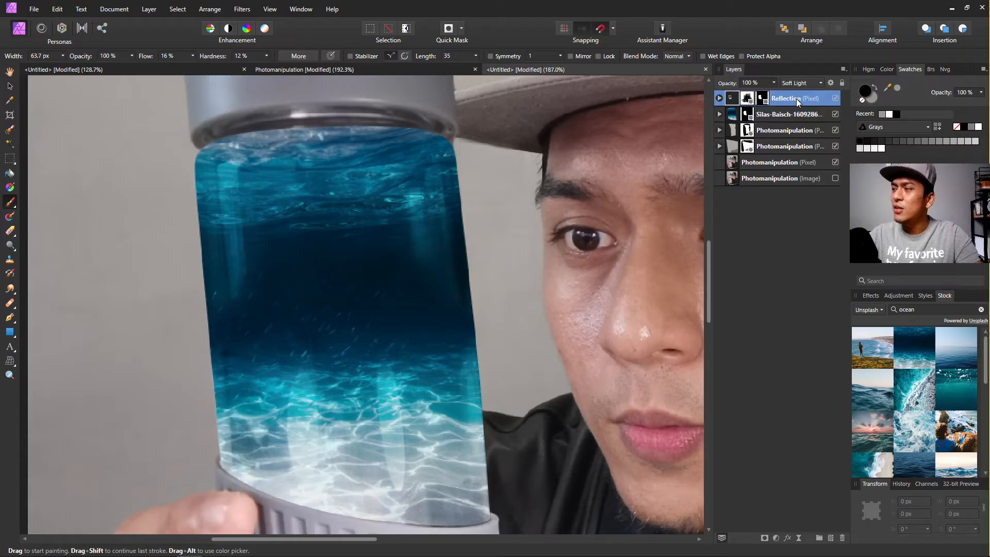
pyautogui.hotkey('ctrl', 'j')
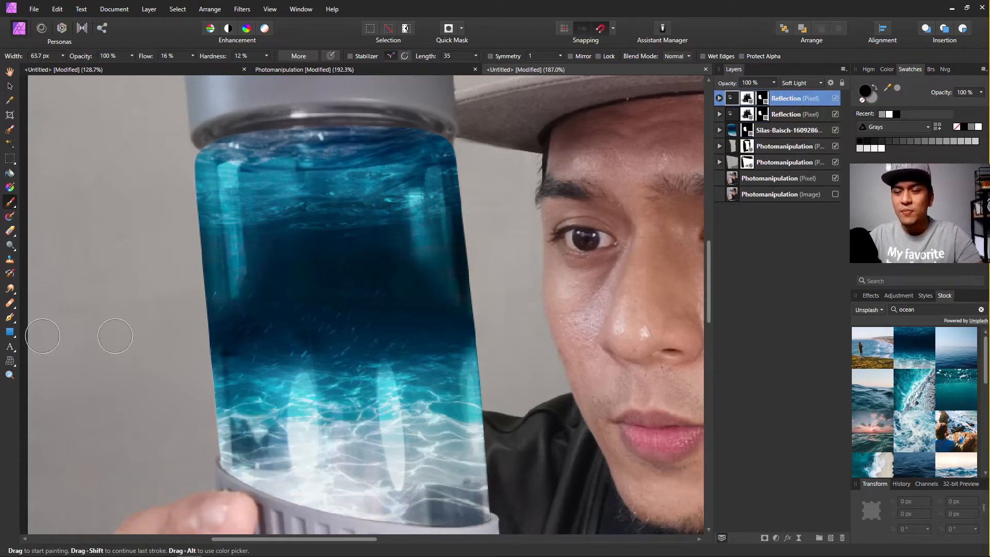
pyautogui.scroll(-3, 391, 340)
pyautogui.scroll(4, 391, 356)
pyautogui.scroll(-3, 394, 352)
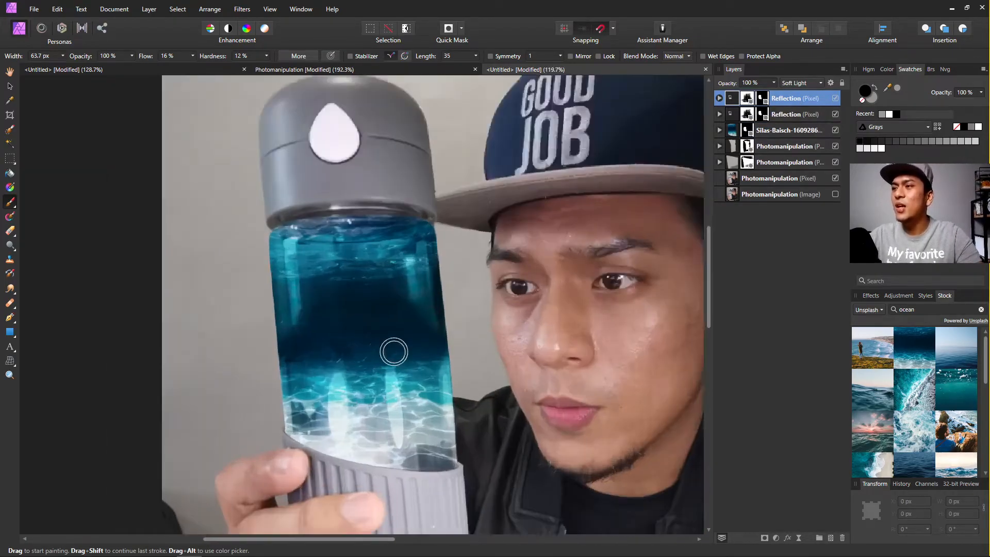
pyautogui.scroll(1, 393, 352)
pyautogui.scroll(3, 393, 319)
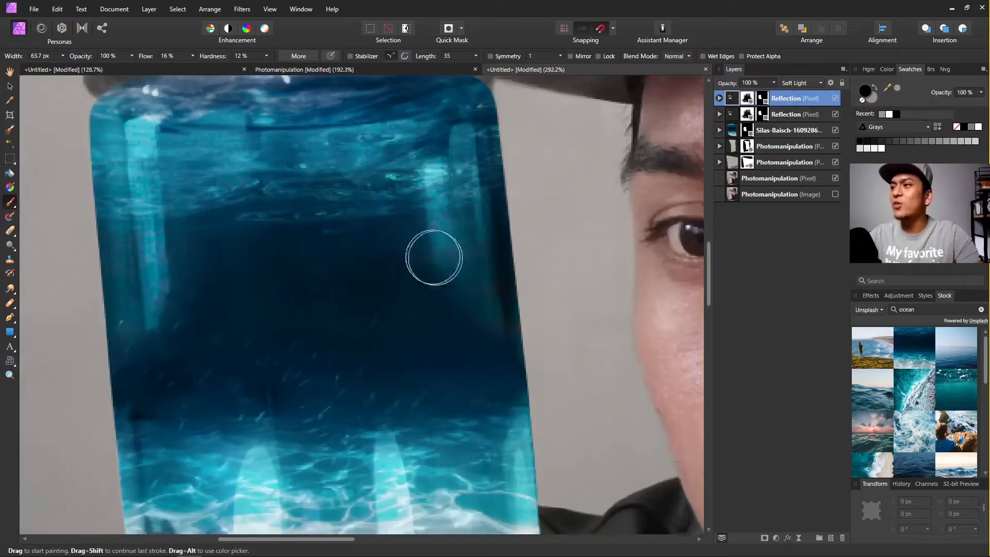
pyautogui.scroll(-3, 292, 352)
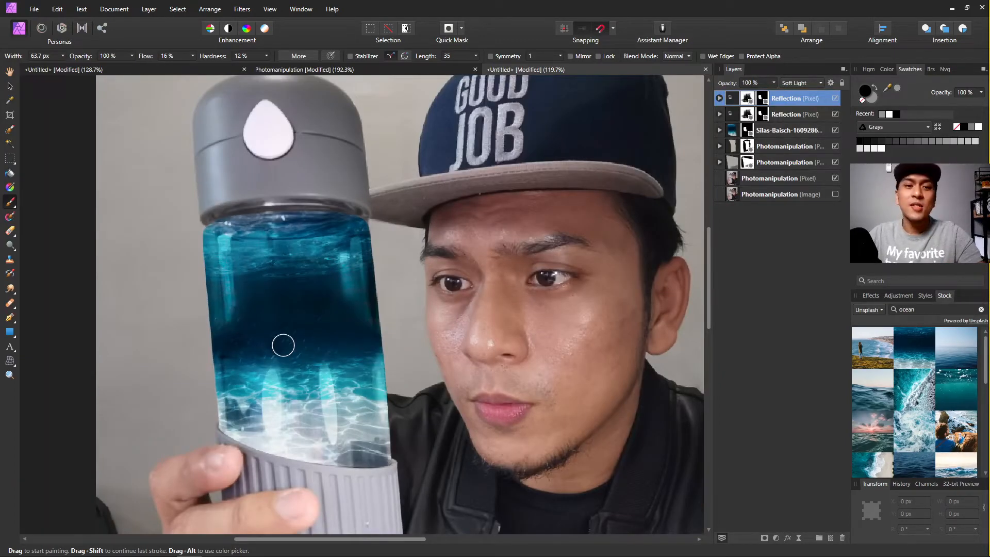
# Try the Screen blend mode on the topmost Reflection layer and return it to Soft Light.
pyautogui.click(791, 83)
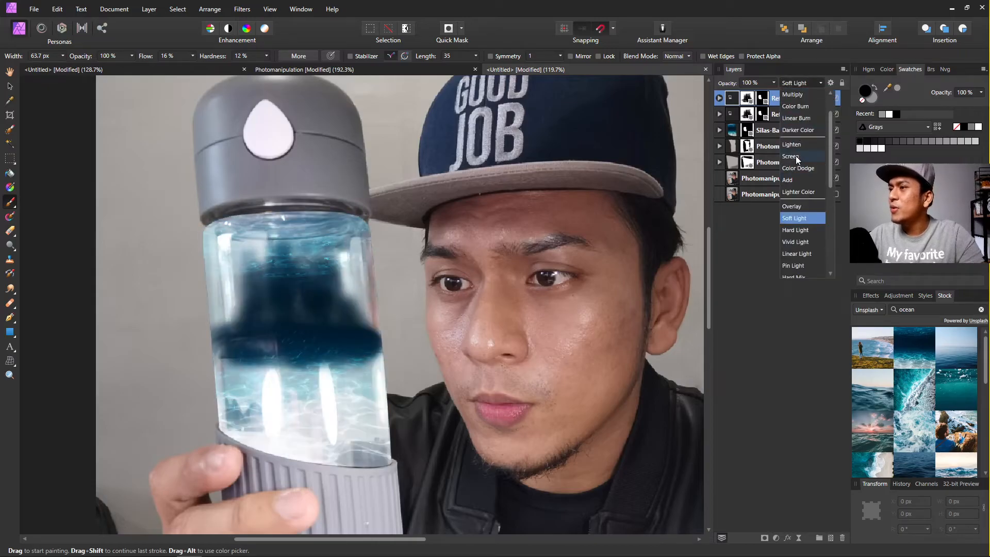
pyautogui.click(794, 156)
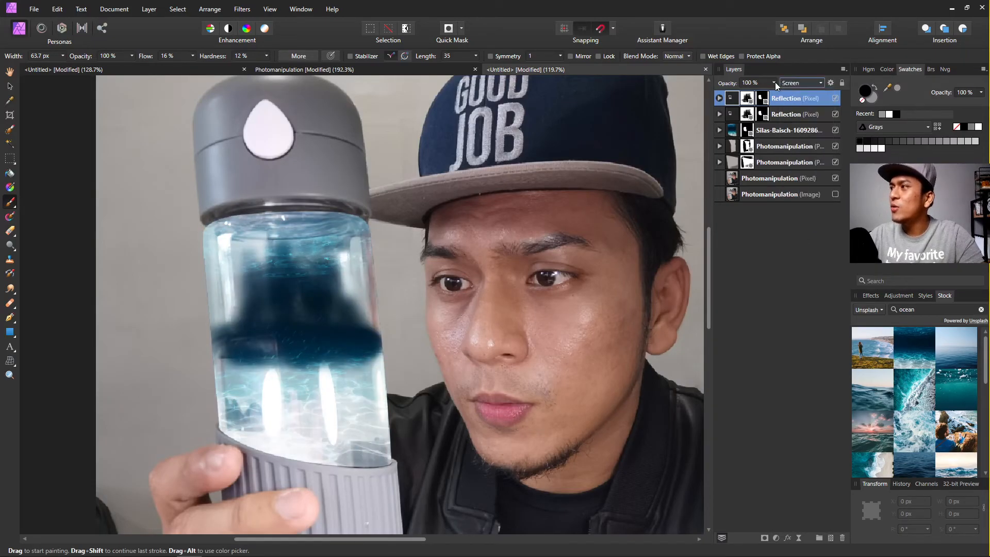
pyautogui.moveTo(775, 83); pyautogui.dragTo(927, 98)
pyautogui.click(798, 84)
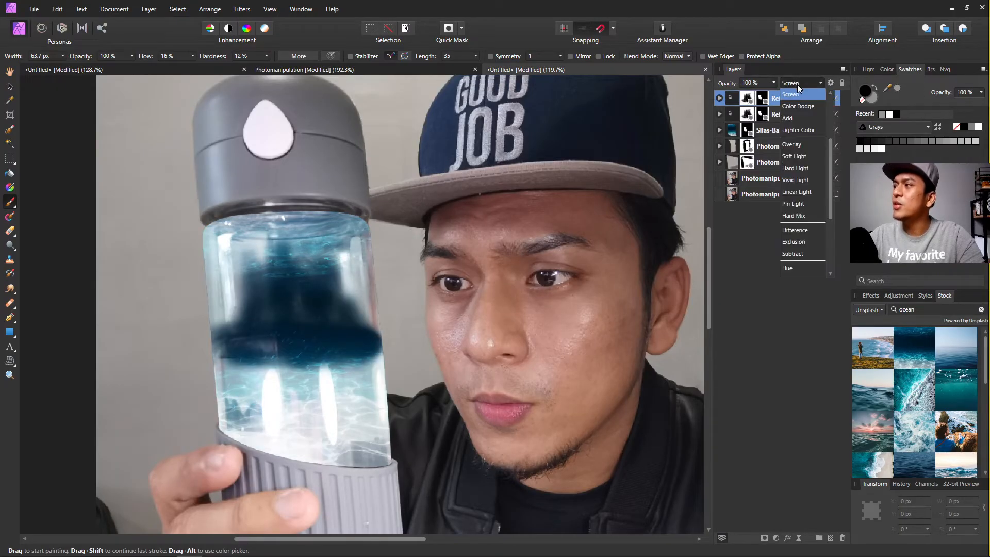
pyautogui.click(803, 156)
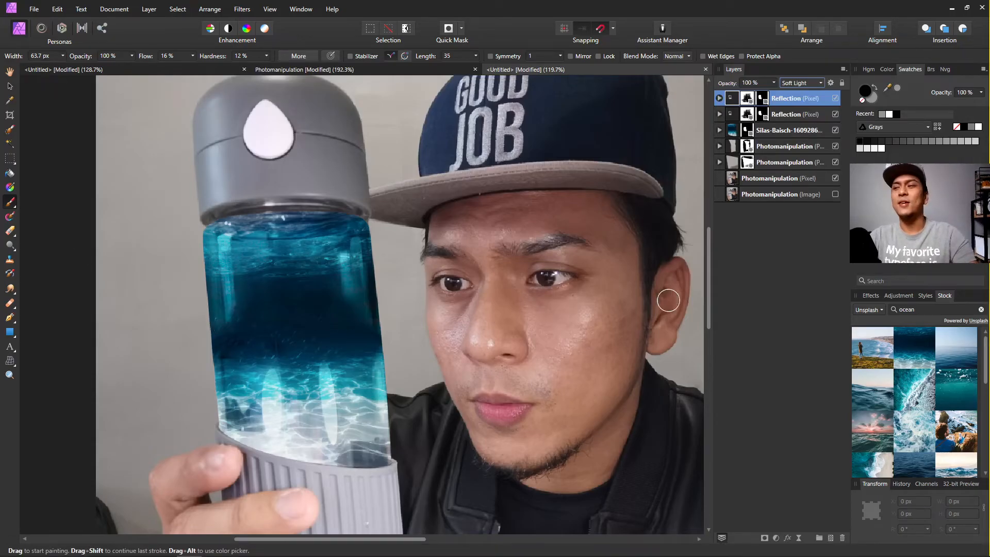
# Compare the ocean-filled bottle with the finished composite in the Photomanipulation document.
pyautogui.hotkey('ctrl', '0')
pyautogui.scroll(3, 361, 304)
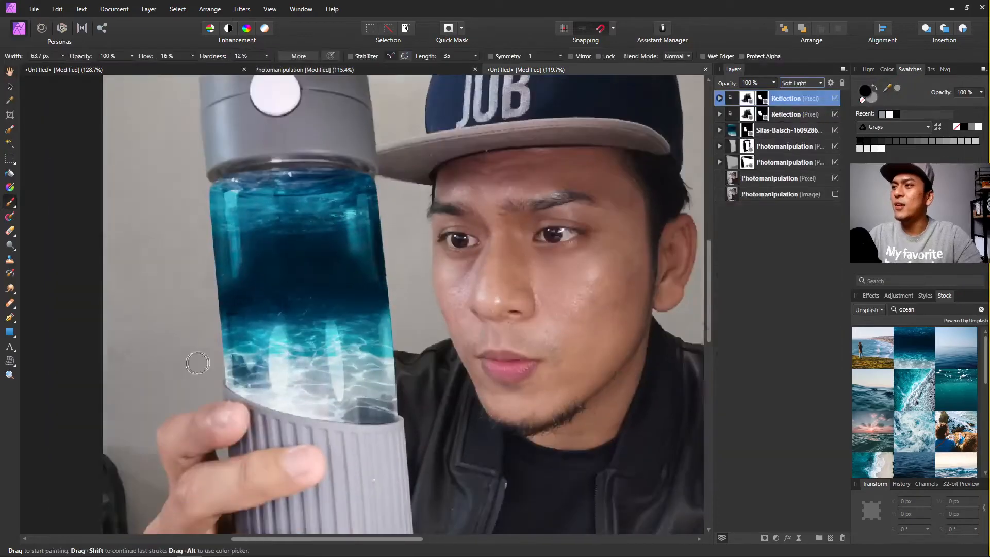
pyautogui.scroll(2, 257, 340)
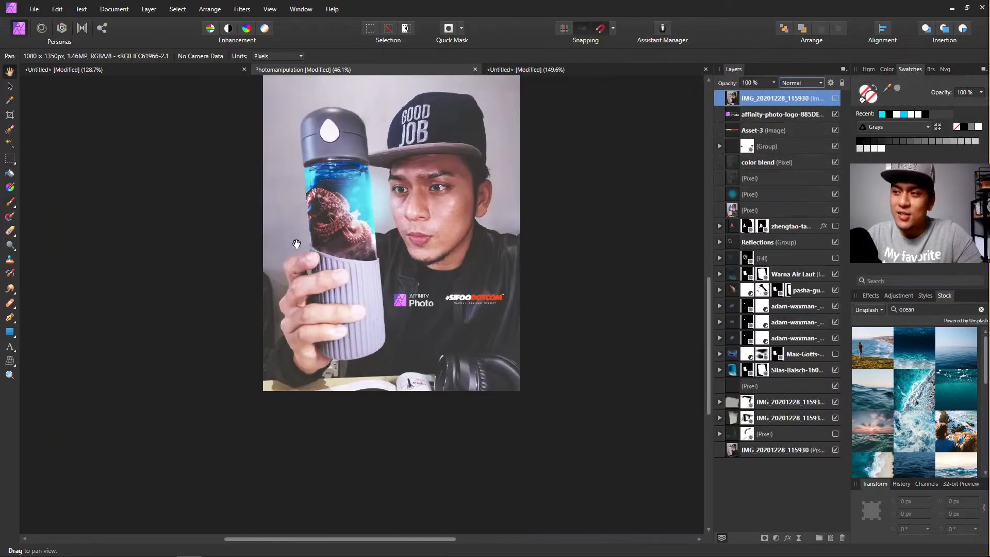
pyautogui.scroll(3, 352, 232)
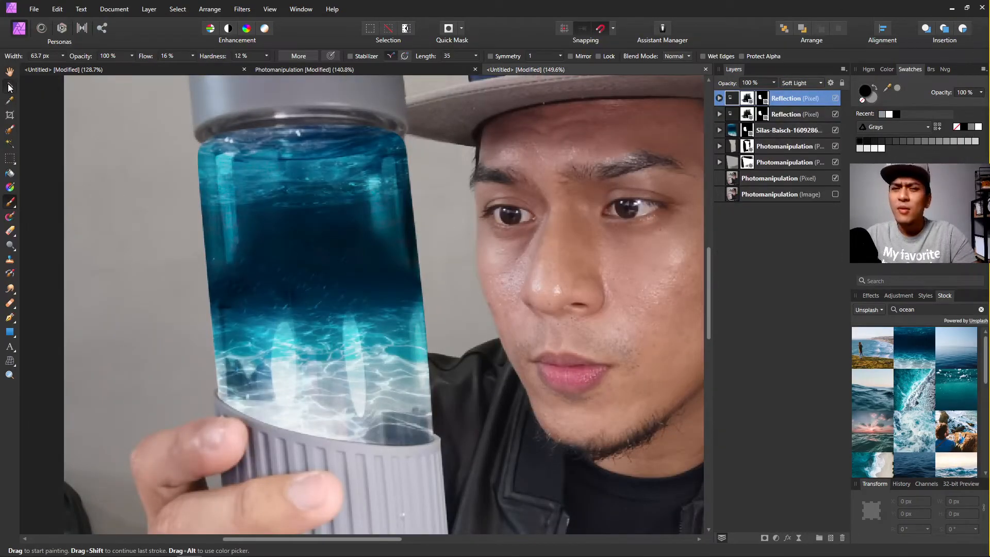
# Search the Unsplash stock images for octopus and place the first red octopus photo in the portrait document.
pyautogui.click(10, 87)
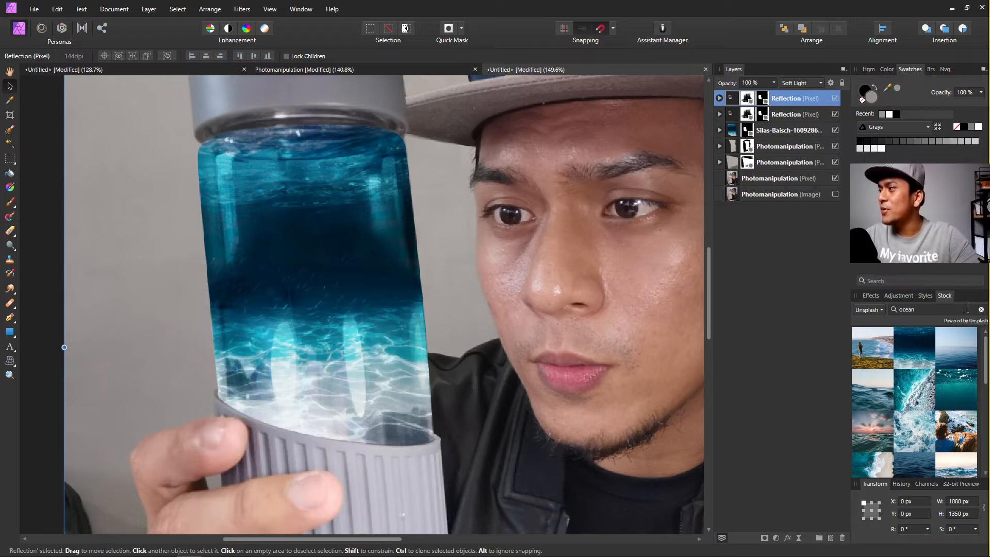
pyautogui.moveTo(963, 311); pyautogui.dragTo(846, 343)
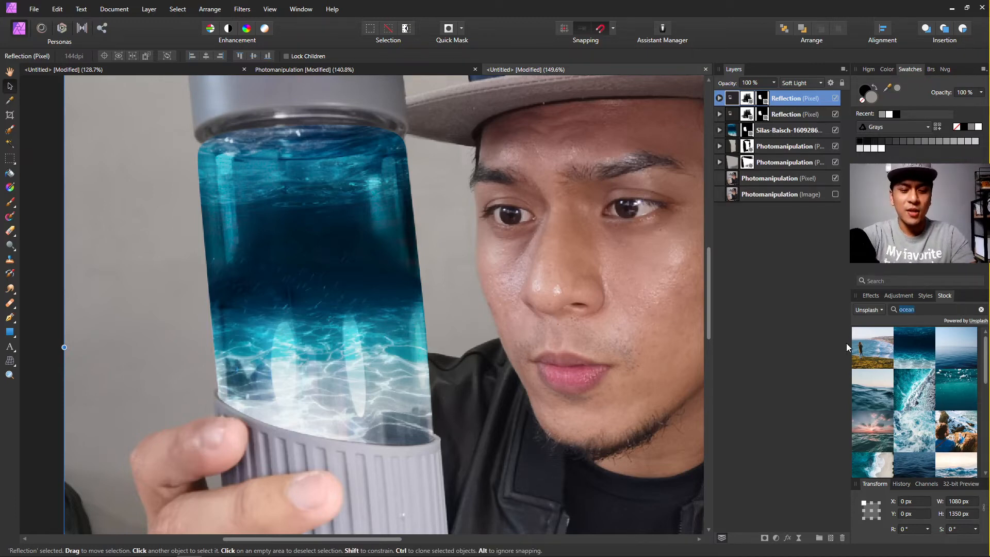
pyautogui.write('octopus')
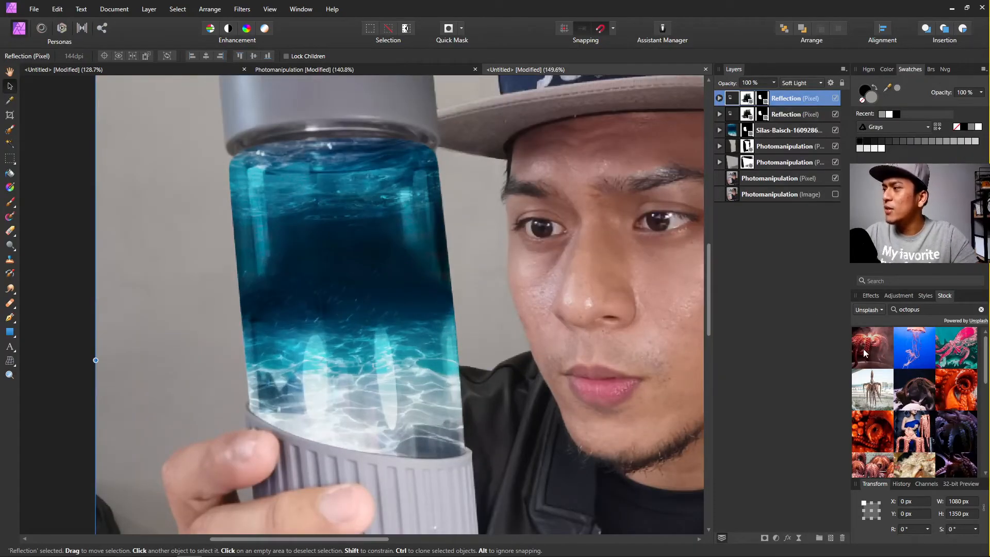
pyautogui.moveTo(873, 350); pyautogui.dragTo(339, 248)
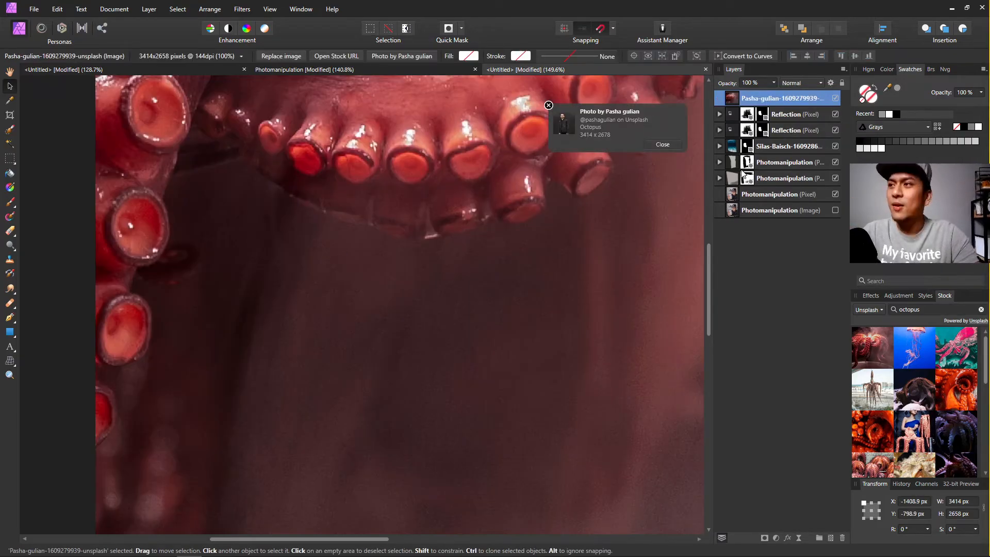
# Scale the octopus photo down to about 399 by 311 px, rotate it to about -21.4° and place it over the bottle.
pyautogui.click(214, 55)
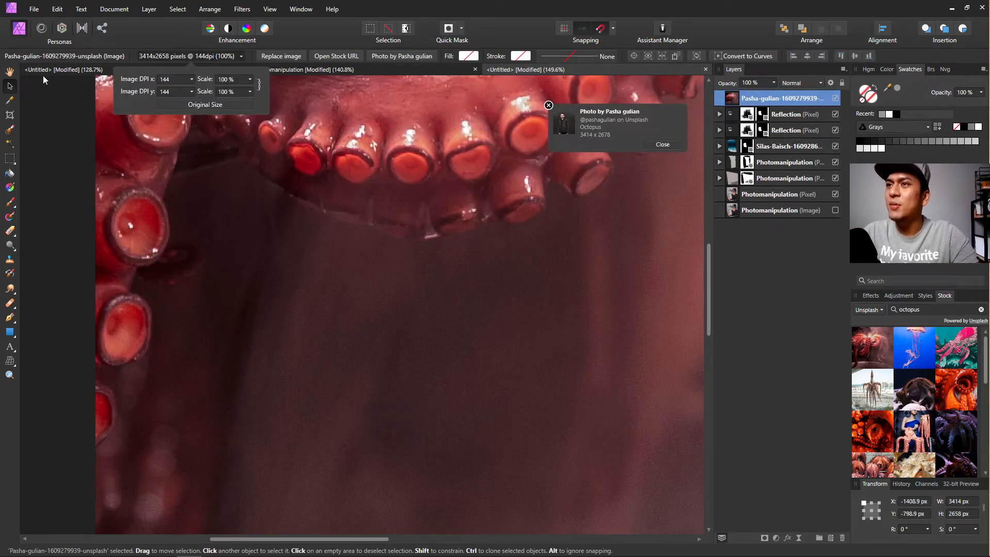
pyautogui.moveTo(250, 91); pyautogui.dragTo(238, 101)
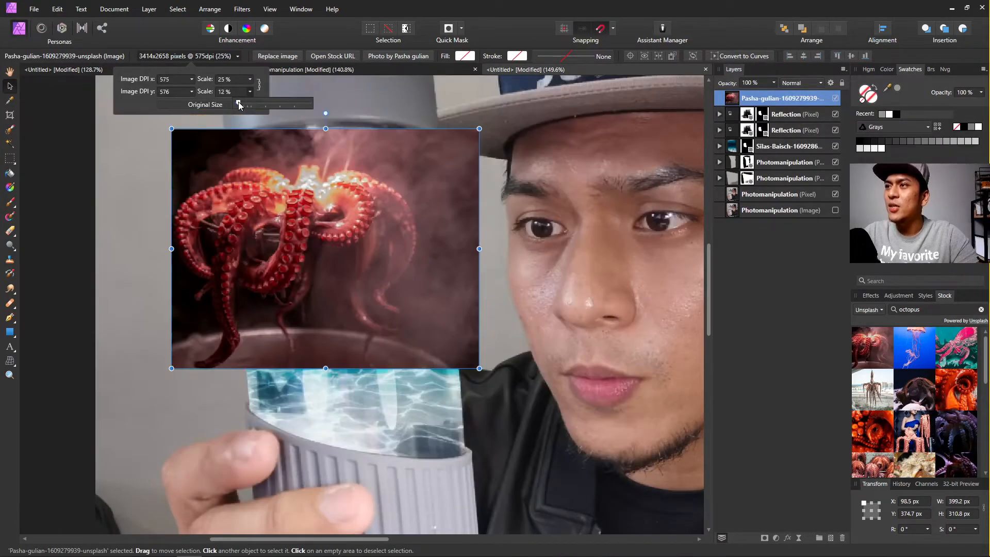
pyautogui.moveTo(325, 113); pyautogui.dragTo(375, 123)
pyautogui.moveTo(388, 248); pyautogui.dragTo(388, 282)
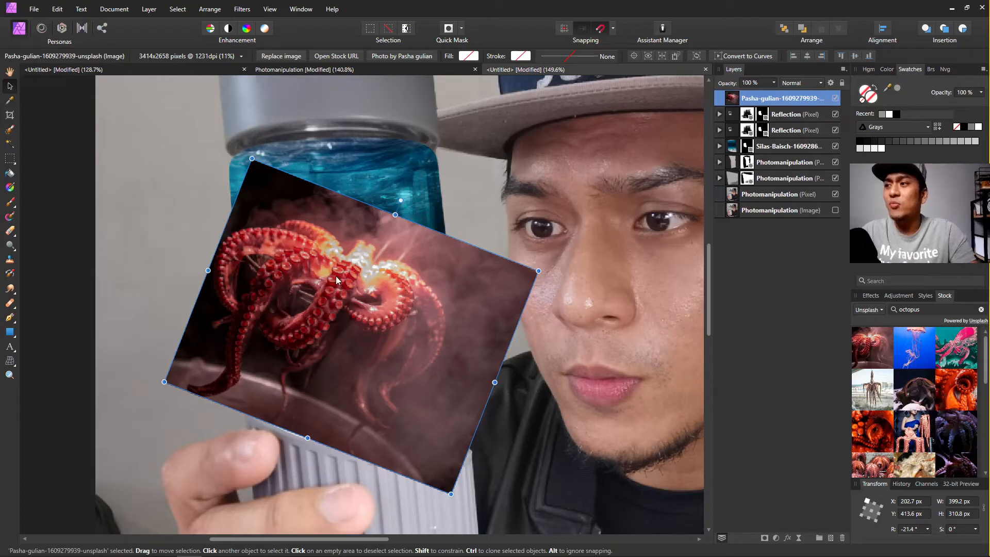
# Select the octopus's tentacles with a 28.2 px Selection Brush and undo the last stroke.
pyautogui.keyDown('ctrl'); pyautogui.scroll(4, 336, 276); pyautogui.keyUp('ctrl')
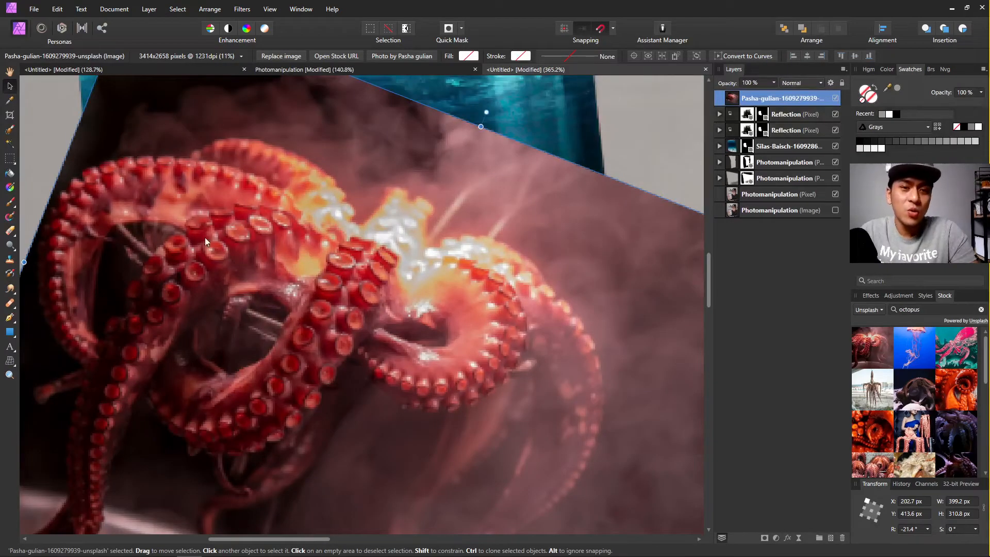
pyautogui.keyDown('ctrl'); pyautogui.scroll(-1, 276, 261); pyautogui.keyUp('ctrl')
pyautogui.keyDown('ctrl'); pyautogui.scroll(-3, 263, 212); pyautogui.keyUp('ctrl')
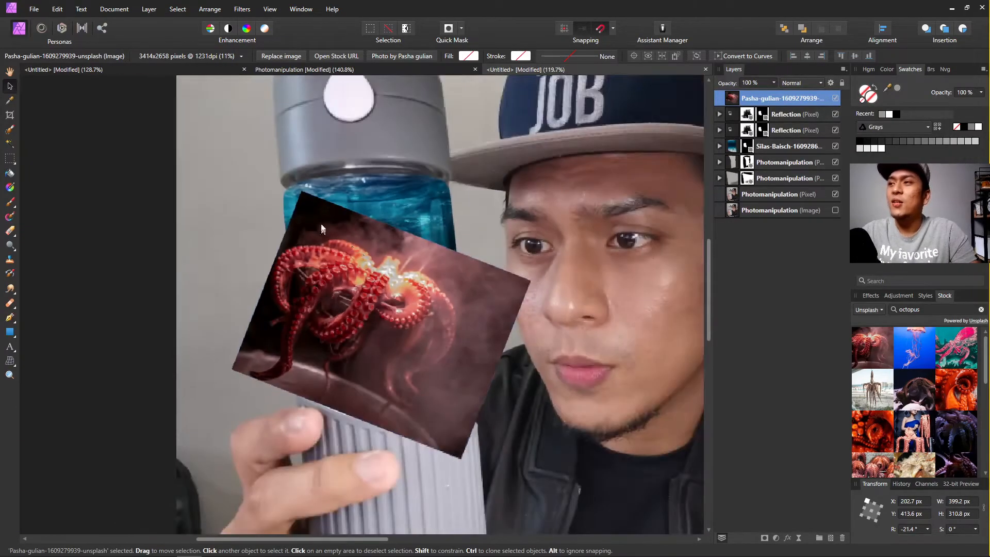
pyautogui.keyDown('ctrl'); pyautogui.scroll(2, 289, 203); pyautogui.keyUp('ctrl')
pyautogui.keyDown('ctrl'); pyautogui.scroll(2, 445, 330); pyautogui.keyUp('ctrl')
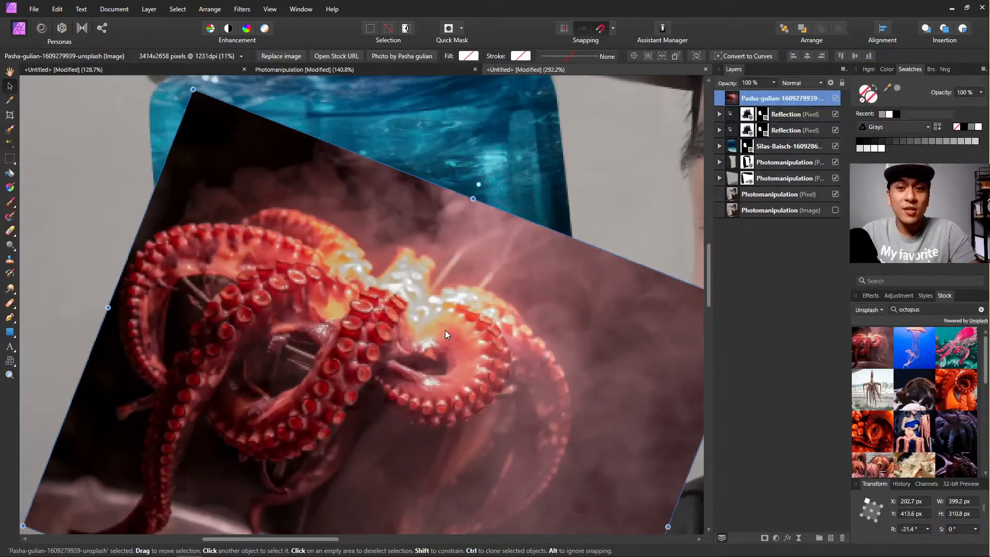
pyautogui.scroll(-2, 317, 347)
pyautogui.scroll(-2, 350, 320)
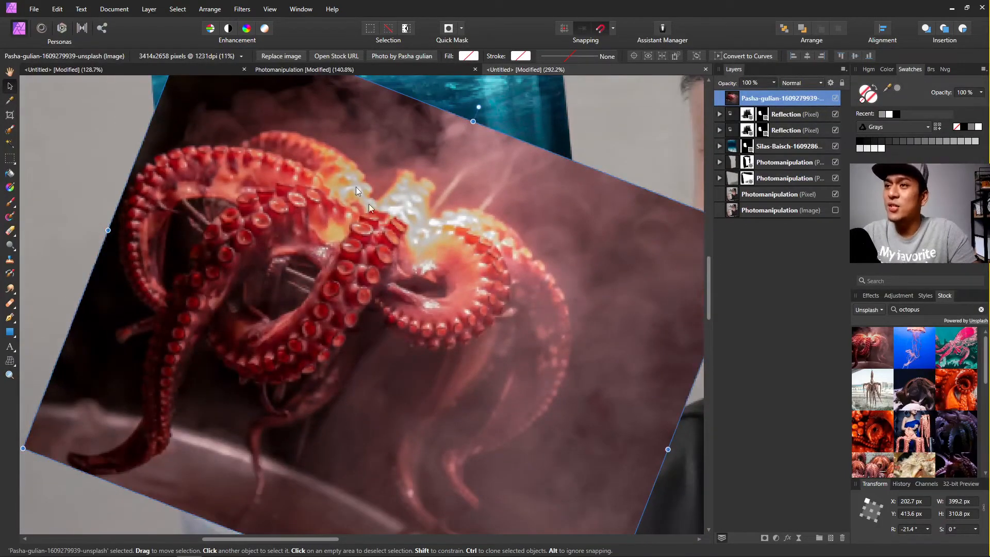
pyautogui.click(8, 130)
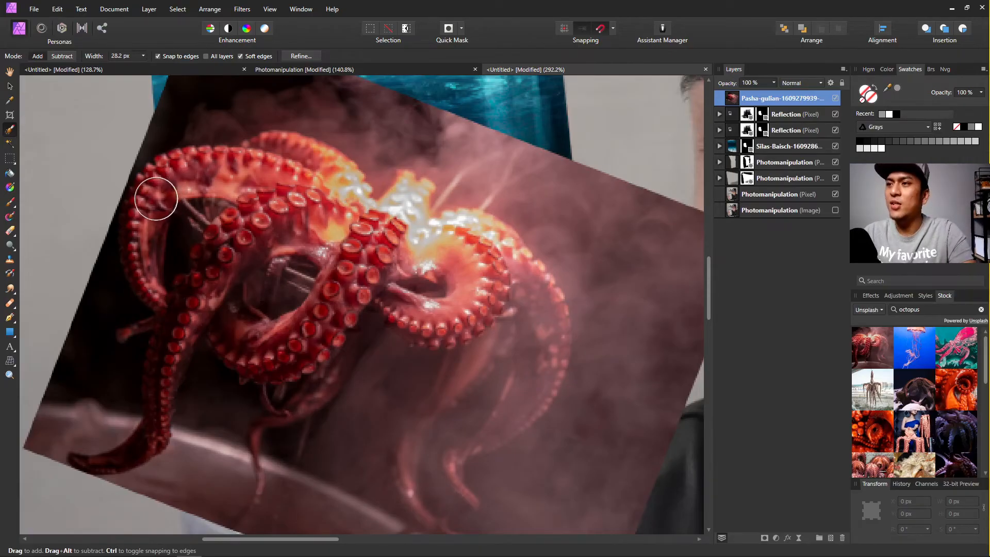
pyautogui.moveTo(156, 199)
pyautogui.mouseDown()
pyautogui.moveTo(146, 223)
pyautogui.moveTo(162, 265)
pyautogui.moveTo(276, 212)
pyautogui.moveTo(166, 192)
pyautogui.moveTo(193, 169)
pyautogui.moveTo(309, 175)
pyautogui.moveTo(351, 211)
pyautogui.moveTo(444, 253)
pyautogui.moveTo(495, 248)
pyautogui.moveTo(521, 289)
pyautogui.moveTo(524, 389)
pyautogui.moveTo(456, 449)
pyautogui.moveTo(458, 391)
pyautogui.mouseUp()
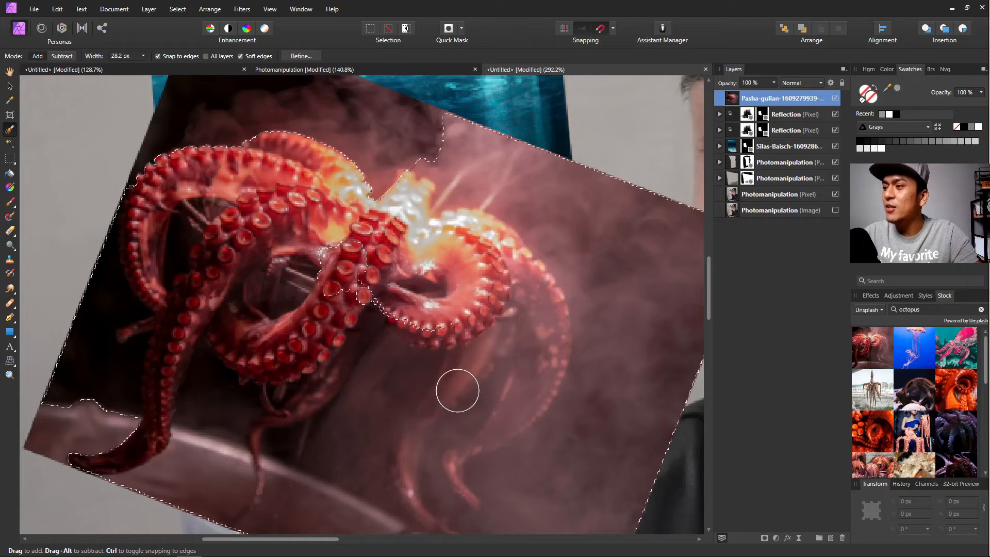
pyautogui.hotkey('ctrl', 'z')
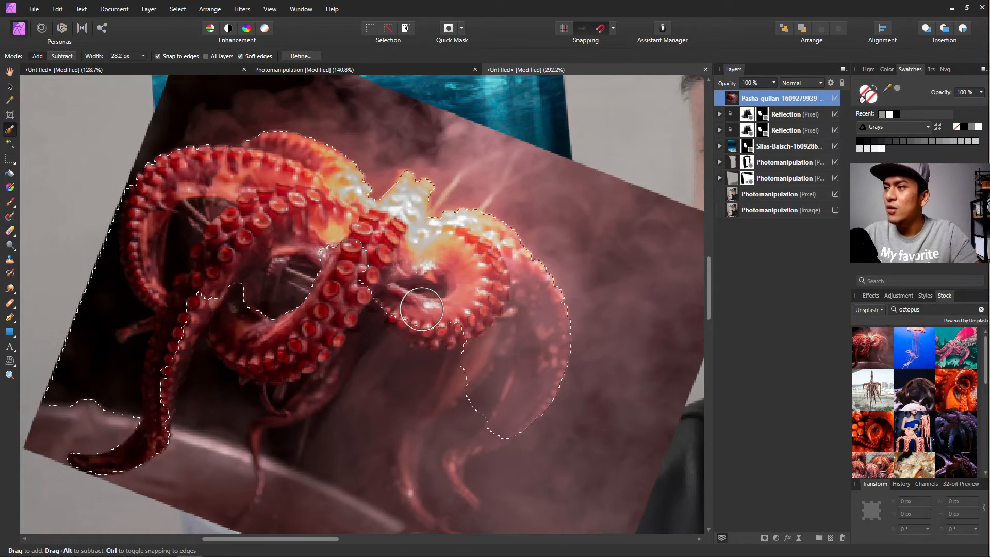
# Add the underside of the curled tentacle and its suckers to the selection with a 17.3 px Selection Brush.
pyautogui.press('[')
pyautogui.press('[')
pyautogui.press('[')
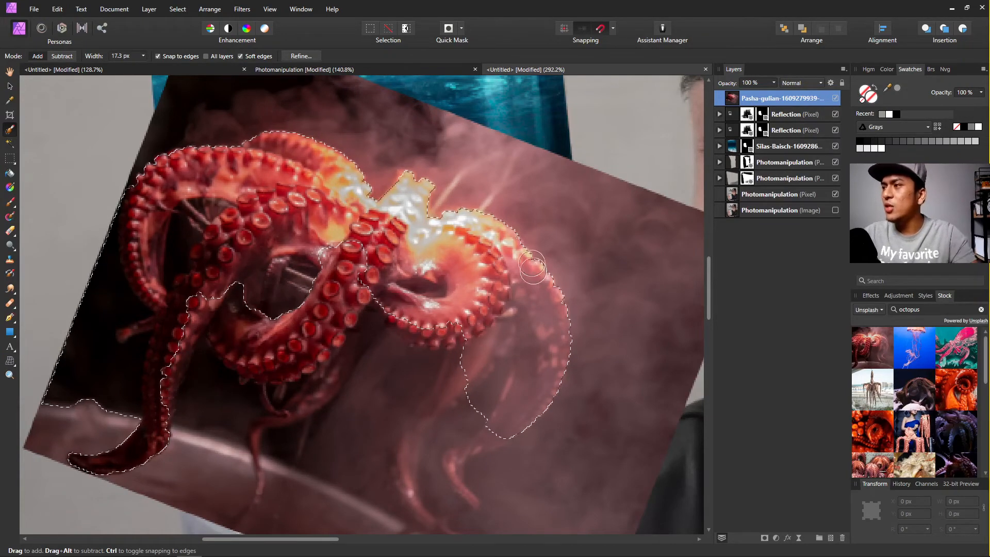
pyautogui.moveTo(532, 267)
pyautogui.mouseDown()
pyautogui.moveTo(691, 250)
pyautogui.moveTo(631, 284)
pyautogui.moveTo(482, 291)
pyautogui.mouseUp()
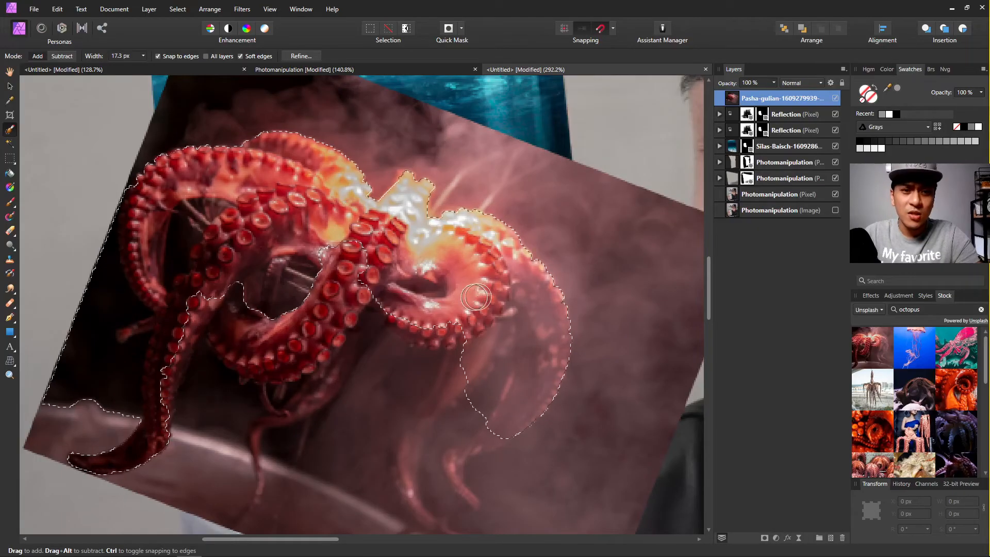
pyautogui.hscroll(1, 546, 330)
pyautogui.scroll(-1, 570, 344)
pyautogui.moveTo(364, 298)
pyautogui.mouseDown()
pyautogui.moveTo(326, 279)
pyautogui.moveTo(311, 225)
pyautogui.moveTo(285, 262)
pyautogui.moveTo(282, 246)
pyautogui.moveTo(248, 302)
pyautogui.moveTo(273, 234)
pyautogui.moveTo(207, 306)
pyautogui.moveTo(148, 268)
pyautogui.moveTo(134, 280)
pyautogui.moveTo(138, 268)
pyautogui.moveTo(102, 381)
pyautogui.moveTo(216, 312)
pyautogui.moveTo(322, 321)
pyautogui.moveTo(280, 325)
pyautogui.moveTo(377, 281)
pyautogui.moveTo(442, 302)
pyautogui.moveTo(410, 308)
pyautogui.moveTo(474, 314)
pyautogui.moveTo(393, 316)
pyautogui.mouseUp()
pyautogui.scroll(1, 176, 290)
pyautogui.scroll(3, 471, 310)
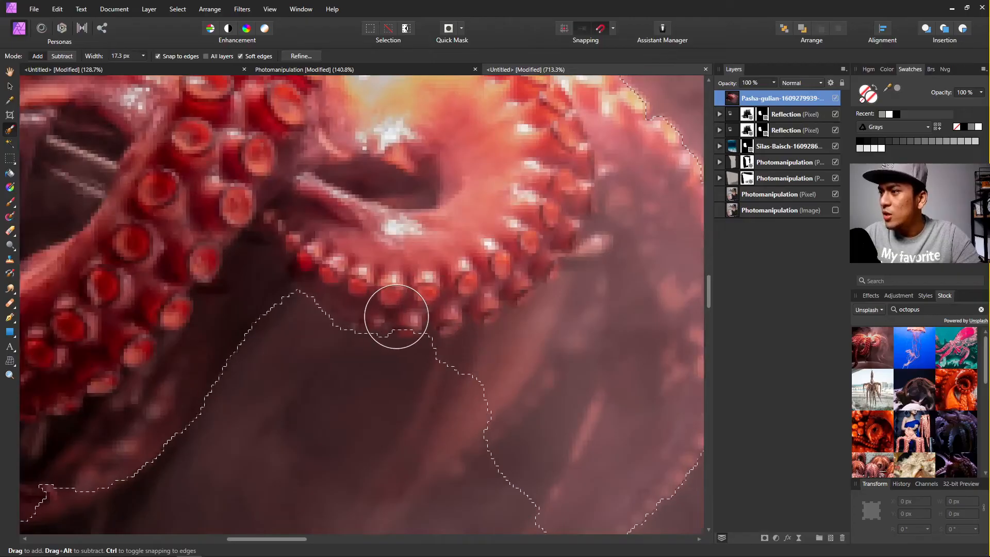
# Subtract background beside the long lower tentacle and near the small hanging one from the selection with a 5.2 px Selection Brush.
pyautogui.scroll(-5, 442, 309)
pyautogui.scroll(5, 438, 218)
pyautogui.scroll(-5, 439, 219)
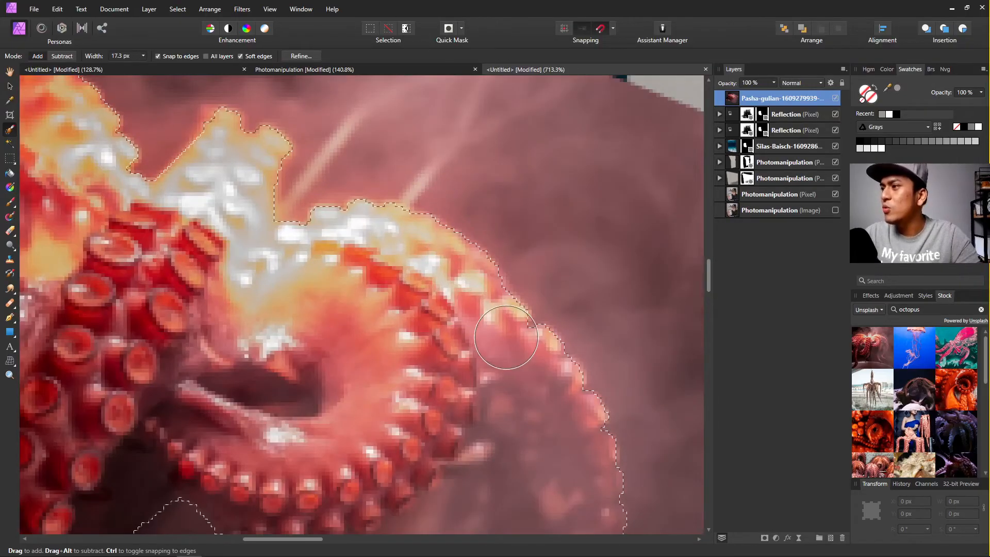
pyautogui.scroll(3, 124, 203)
pyautogui.scroll(4, 124, 204)
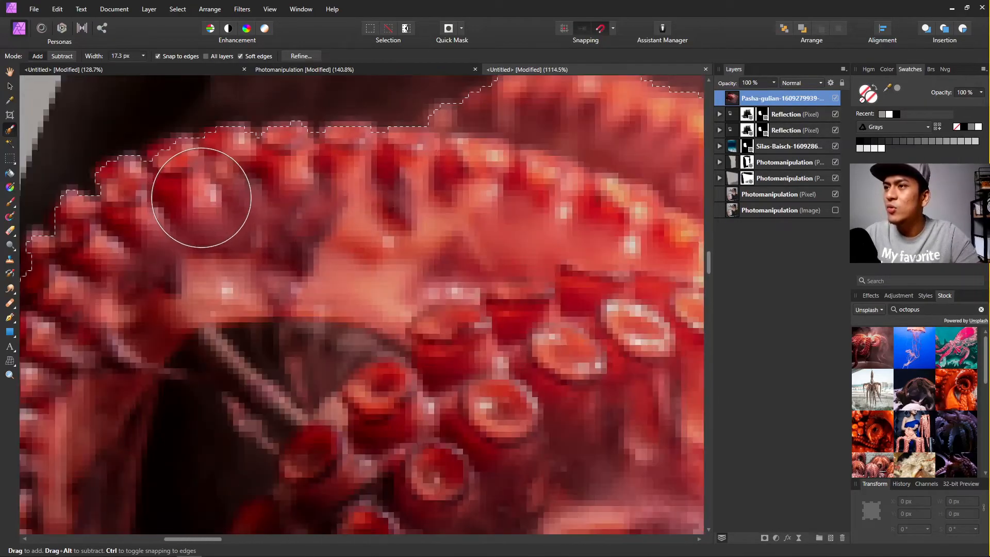
pyautogui.press('[')
pyautogui.press('[')
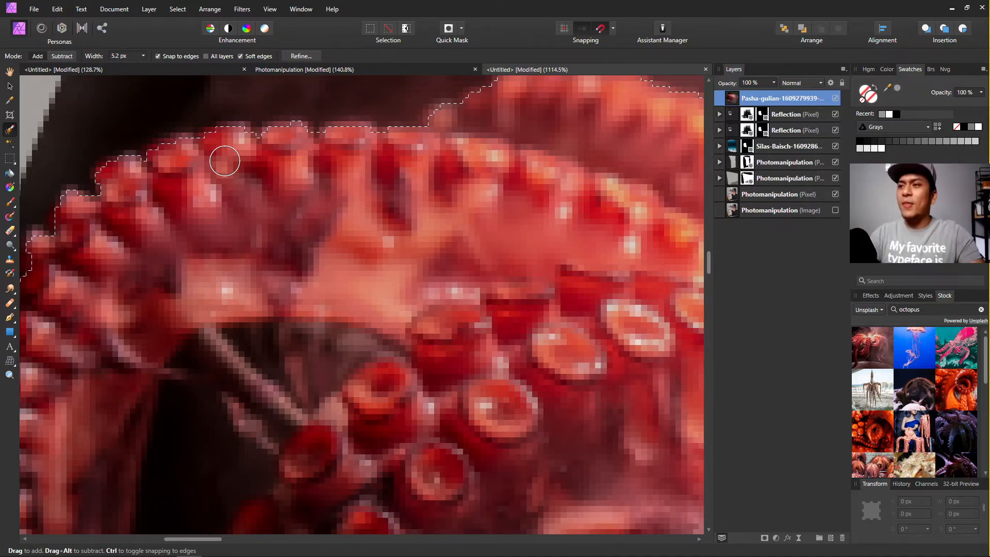
pyautogui.scroll(-8, 232, 176)
pyautogui.scroll(6, 333, 281)
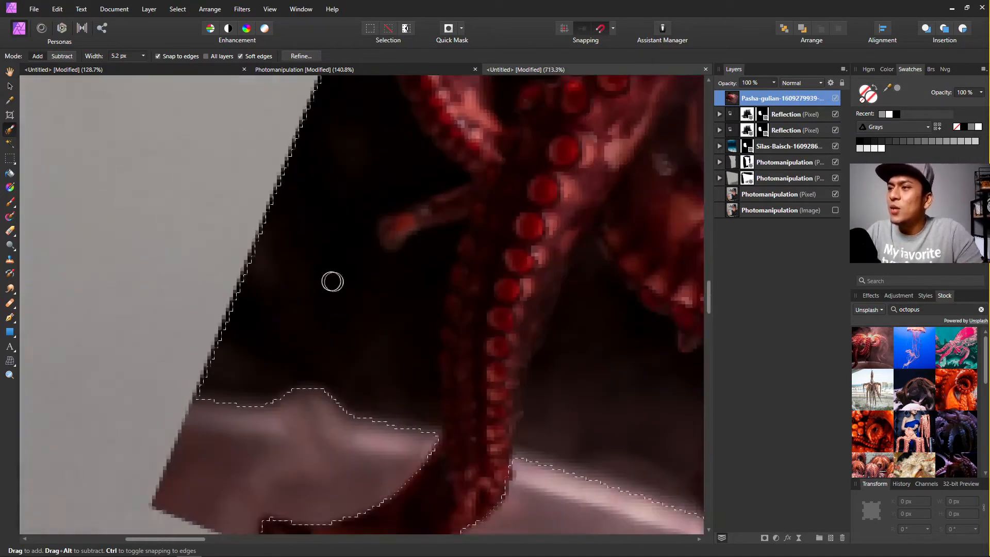
pyautogui.scroll(2, 332, 281)
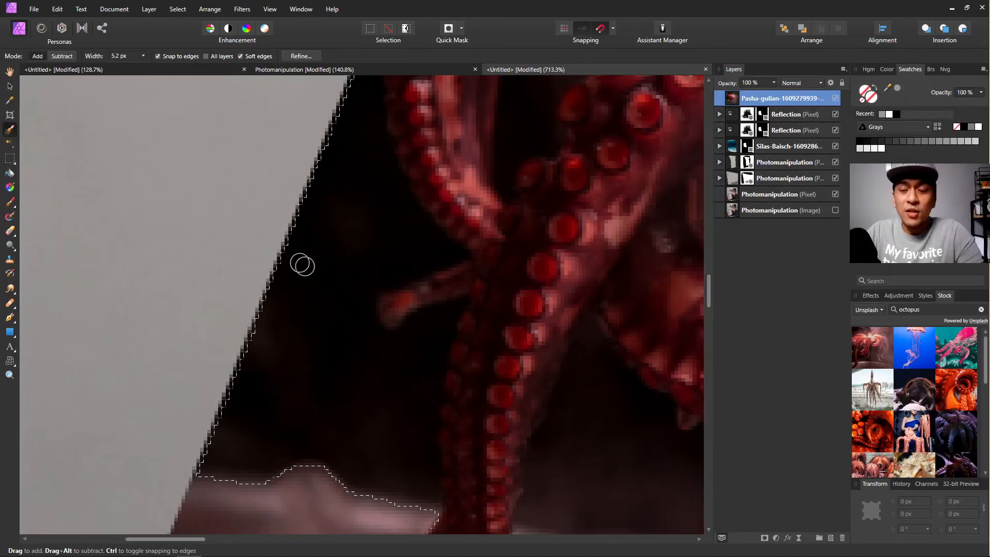
pyautogui.click(57, 58)
pyautogui.scroll(-3, 247, 317)
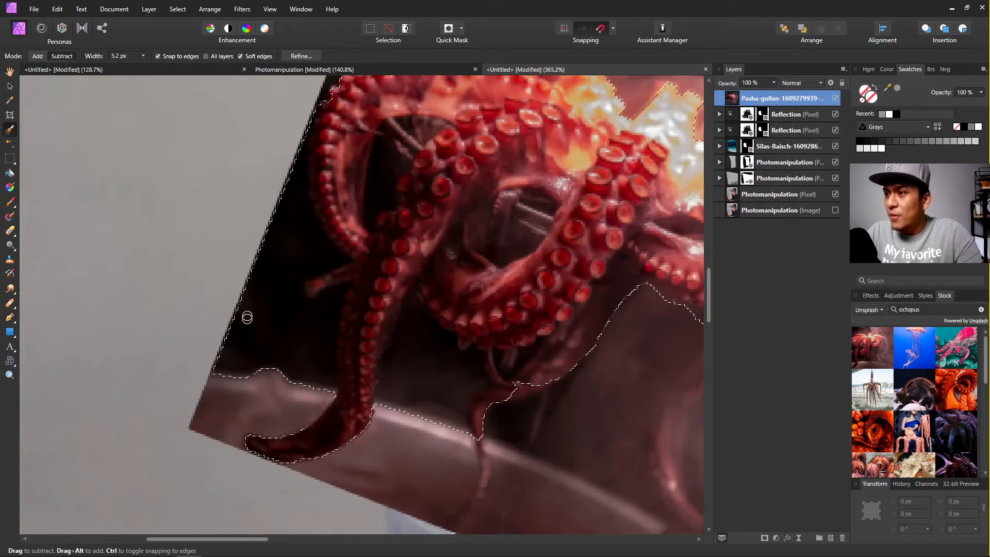
pyautogui.moveTo(247, 317)
pyautogui.mouseDown()
pyautogui.moveTo(251, 365)
pyautogui.moveTo(282, 362)
pyautogui.moveTo(298, 381)
pyautogui.moveTo(308, 328)
pyautogui.moveTo(222, 309)
pyautogui.moveTo(325, 335)
pyautogui.moveTo(331, 384)
pyautogui.mouseUp()
pyautogui.scroll(2, 299, 378)
pyautogui.scroll(-2, 361, 381)
pyautogui.moveTo(466, 371); pyautogui.dragTo(431, 310)
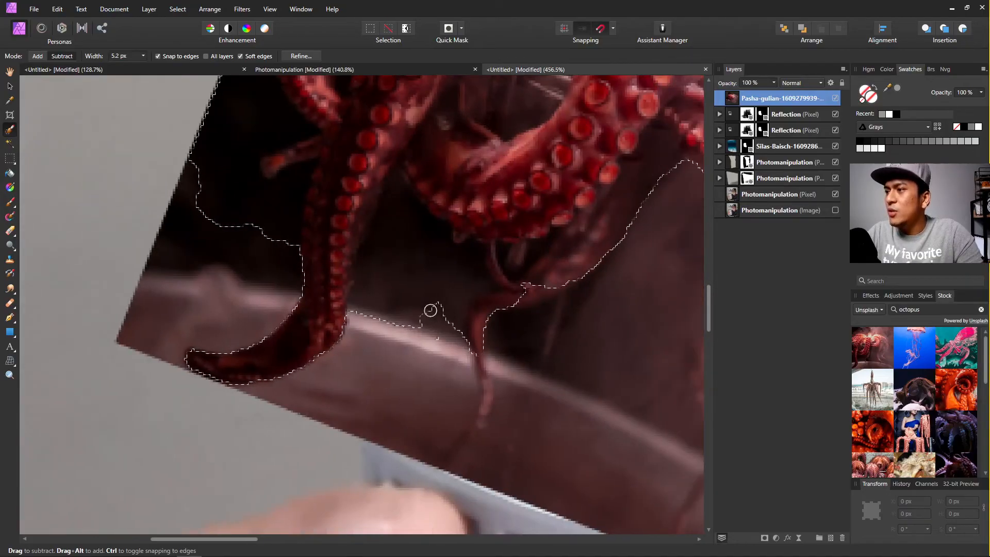
# Mask the octopus photo to the current selection to hide its smoky background.
pyautogui.hscroll(6, 442, 327)
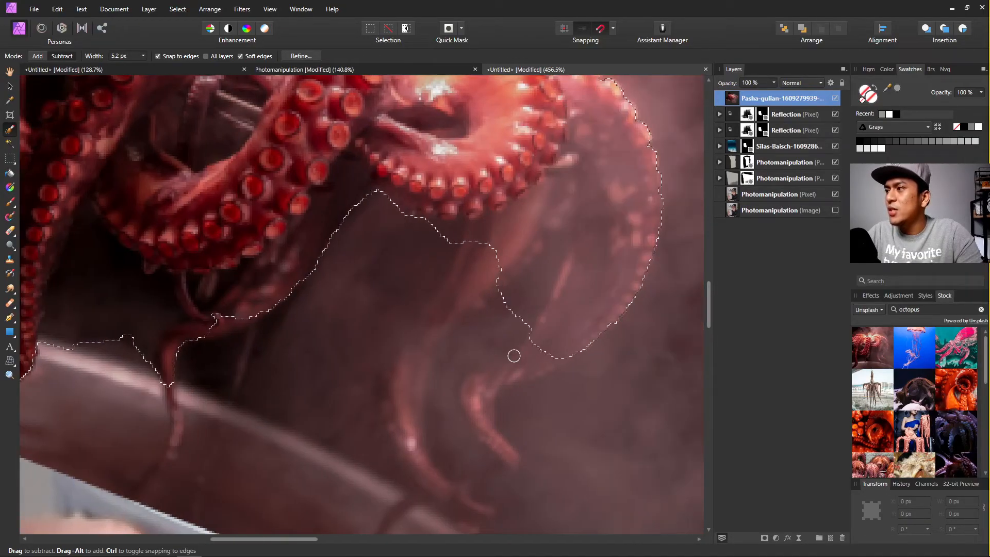
pyautogui.scroll(-1, 513, 355)
pyautogui.scroll(5, 491, 371)
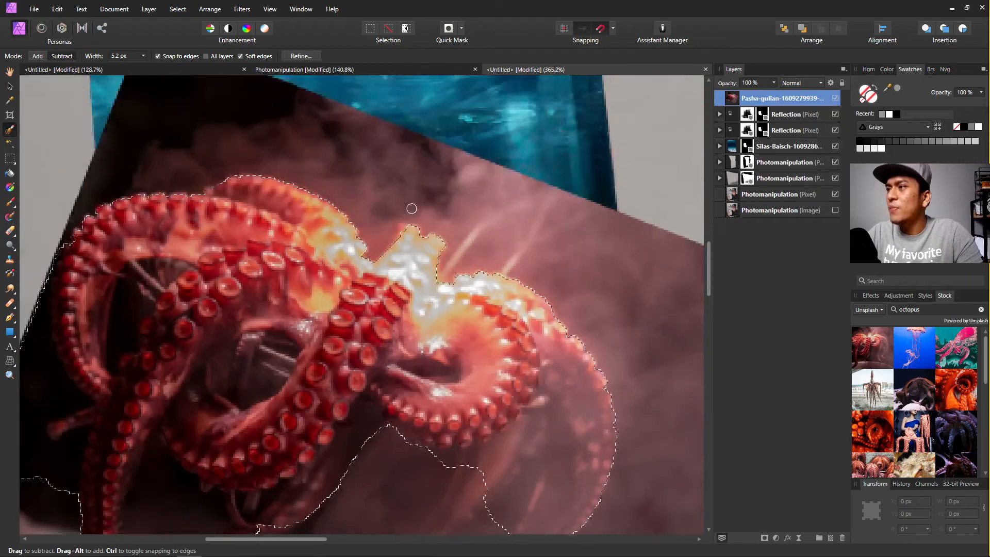
pyautogui.scroll(2, 411, 208)
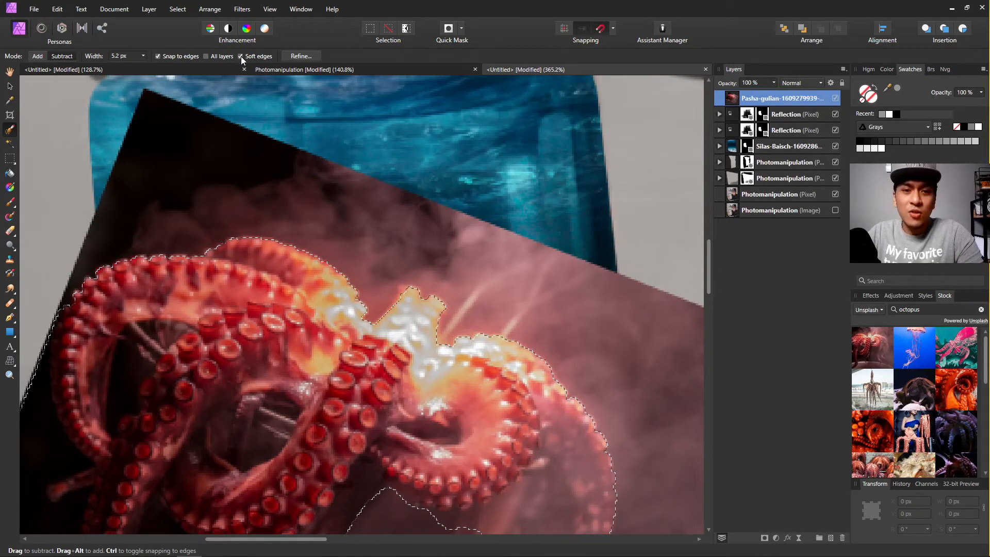
pyautogui.click(765, 538)
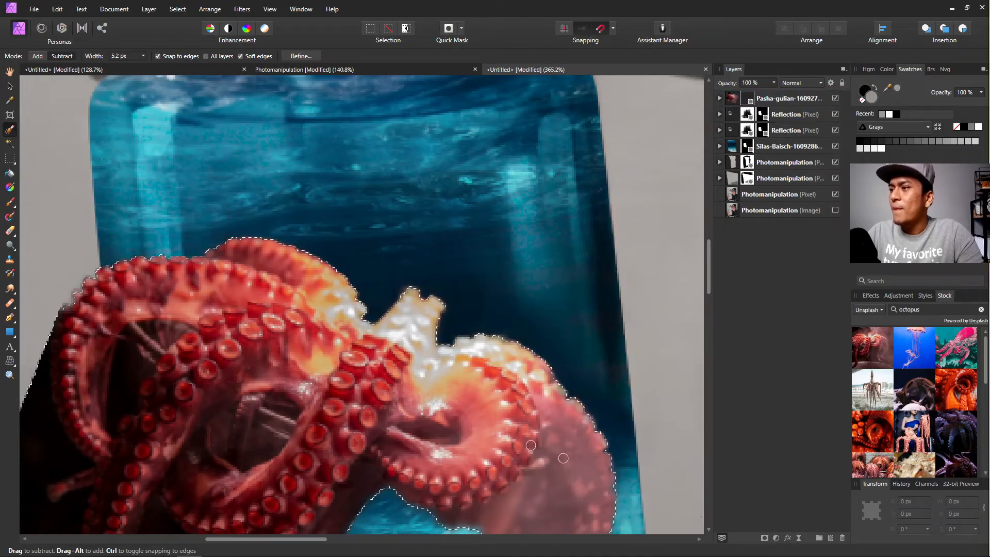
pyautogui.scroll(-4, 391, 375)
pyautogui.scroll(-2, 395, 361)
pyautogui.scroll(3, 411, 299)
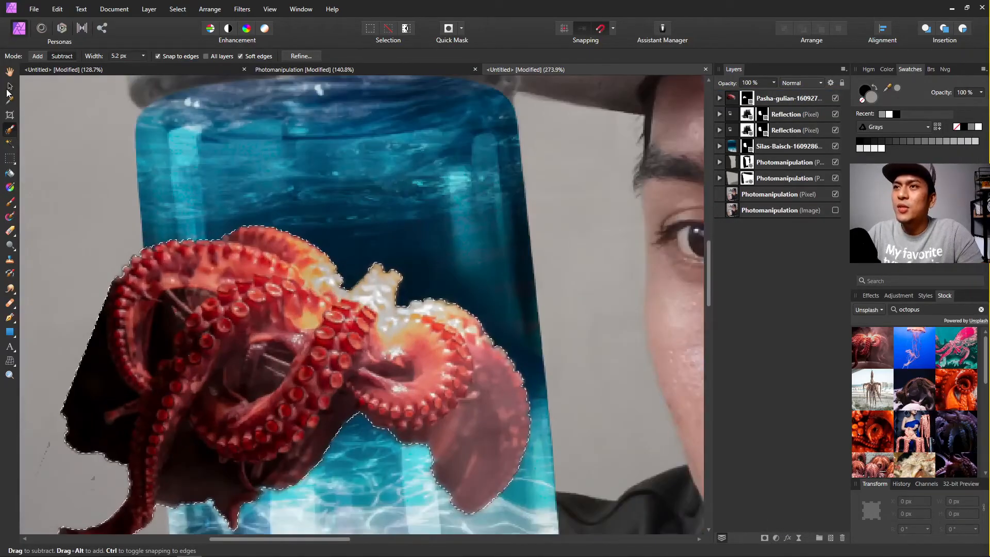
# Reposition the masked octopus in the bottle, enlarge it to about 512 by 398 px and compare it with the finished composite.
pyautogui.click(10, 86)
pyautogui.scroll(-2, 270, 369)
pyautogui.scroll(1, 345, 298)
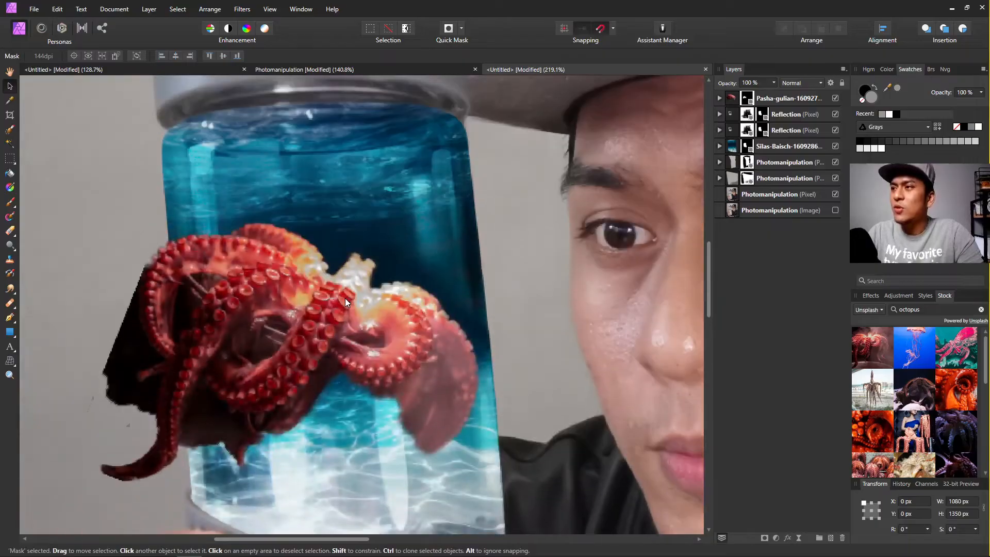
pyautogui.moveTo(401, 317); pyautogui.dragTo(442, 355)
pyautogui.hotkey('ctrl', 'z')
pyautogui.click(257, 331)
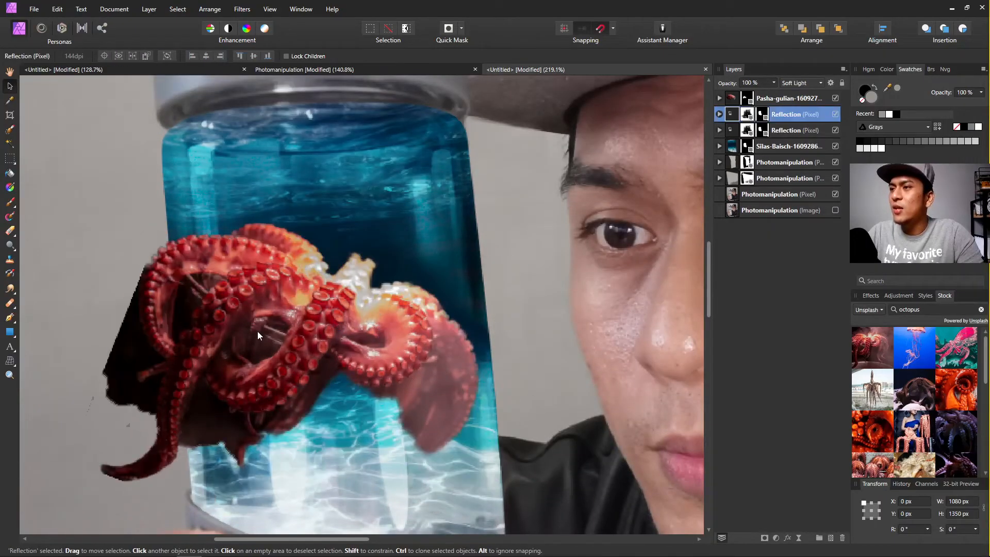
pyautogui.moveTo(258, 331); pyautogui.dragTo(343, 277)
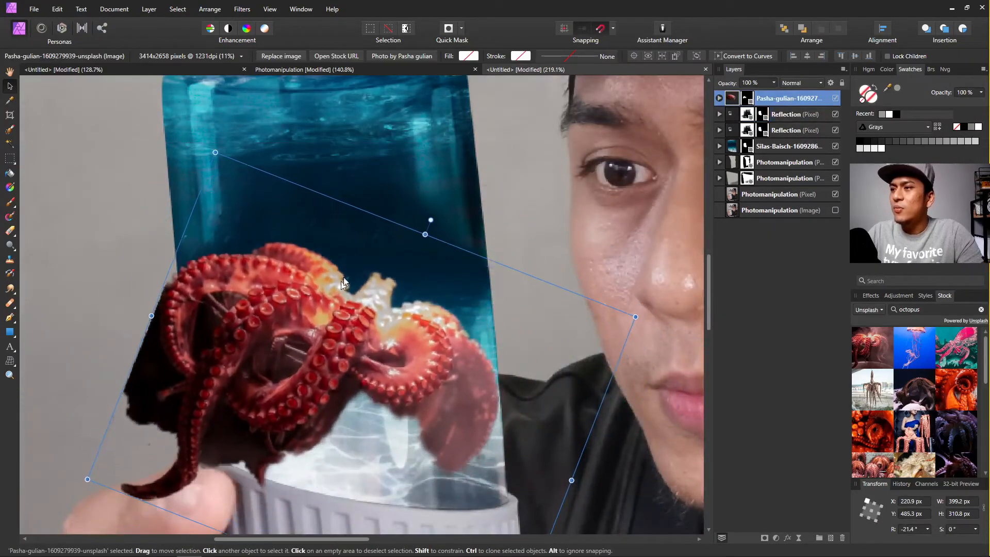
pyautogui.scroll(-3, 356, 286)
pyautogui.moveTo(495, 283); pyautogui.dragTo(550, 300)
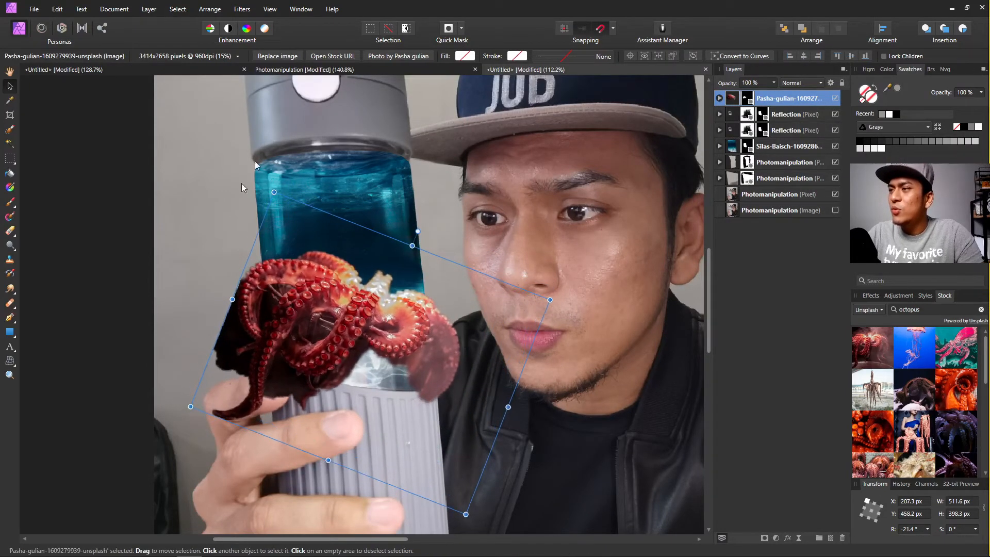
pyautogui.click(413, 71)
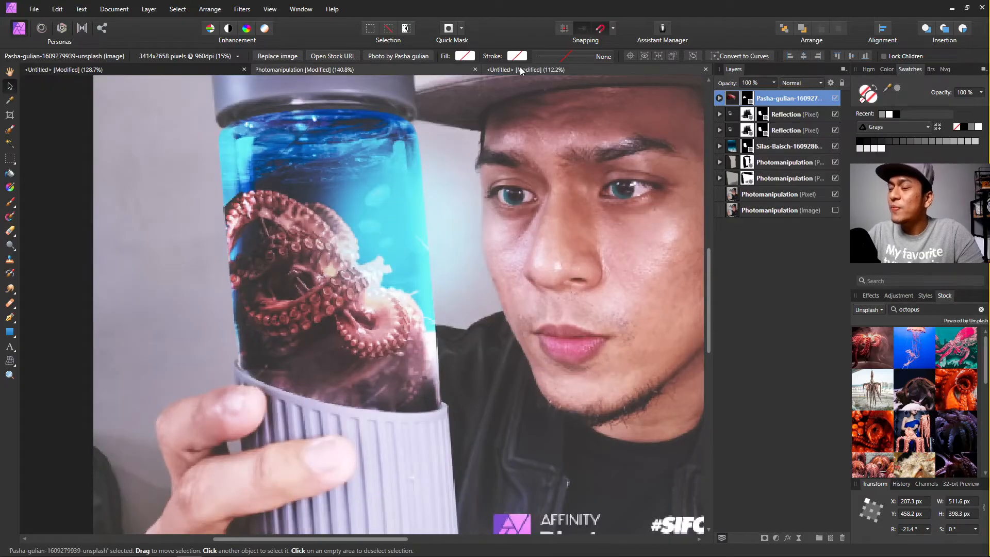
pyautogui.click(520, 69)
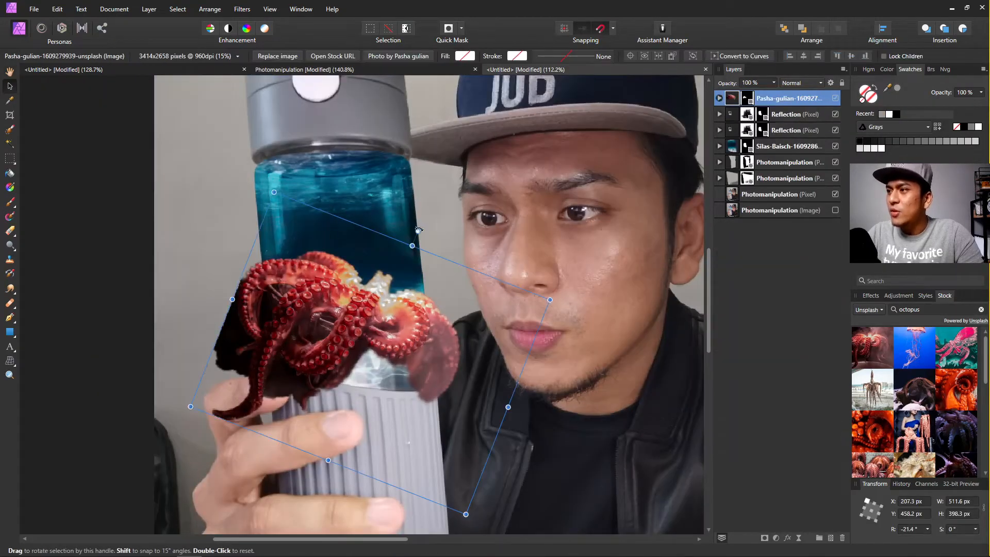
pyautogui.click(447, 246)
pyautogui.moveTo(447, 241); pyautogui.dragTo(451, 244)
pyautogui.hotkey('ctrl', 'z')
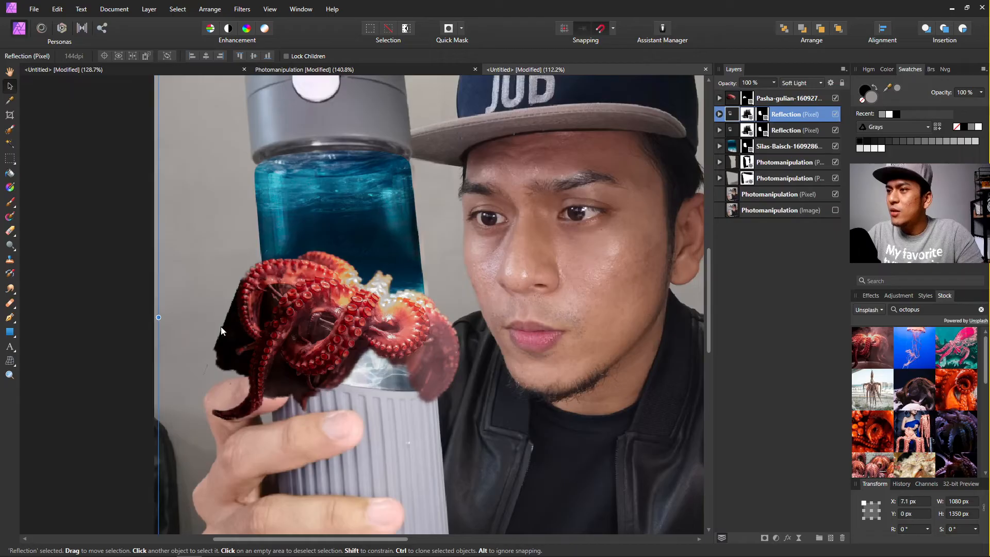
pyautogui.hotkey('ctrl', 'z')
# Rotate the octopus image to about -34.3°, enlarge it to about 545 by 425 px and shift it to fit the bottle.
pyautogui.click(249, 323)
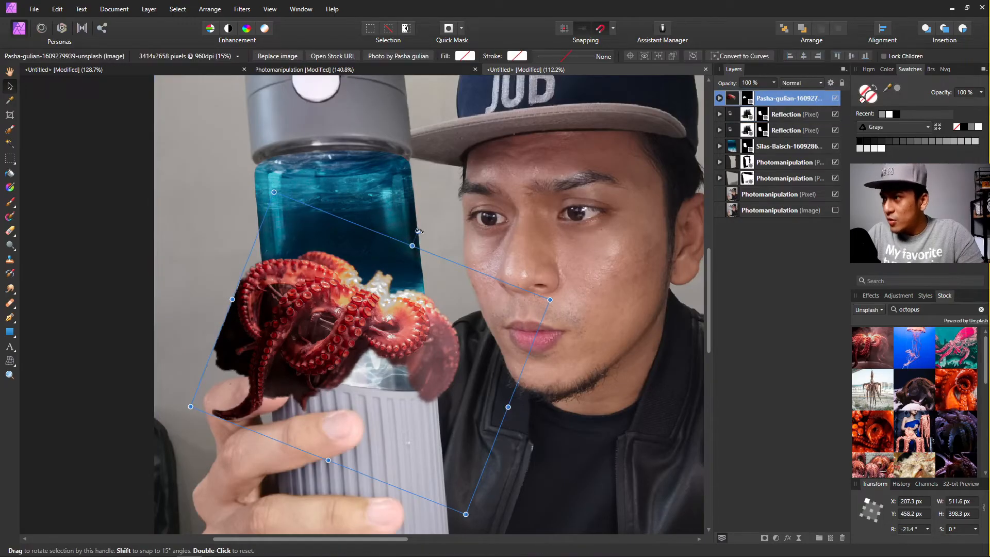
pyautogui.moveTo(418, 232); pyautogui.dragTo(444, 247)
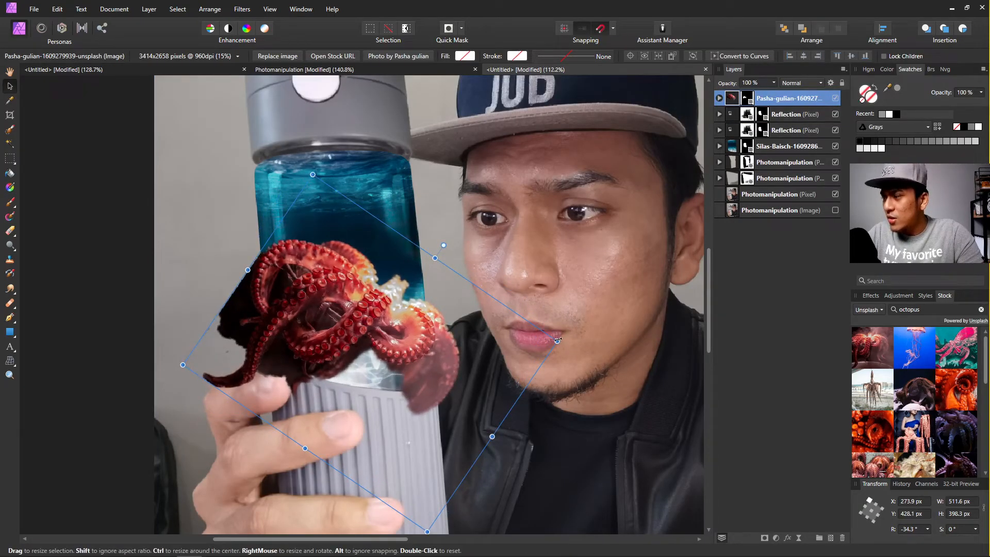
pyautogui.moveTo(557, 340); pyautogui.dragTo(583, 333)
pyautogui.moveTo(457, 333); pyautogui.dragTo(441, 329)
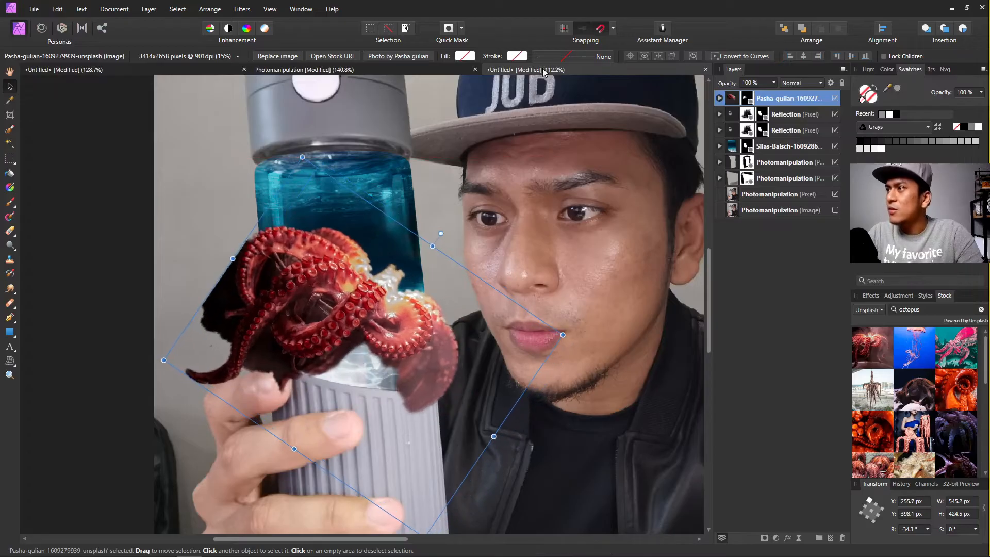
# Compare the octopus placement in the bottle with the finished composite document.
pyautogui.click(427, 68)
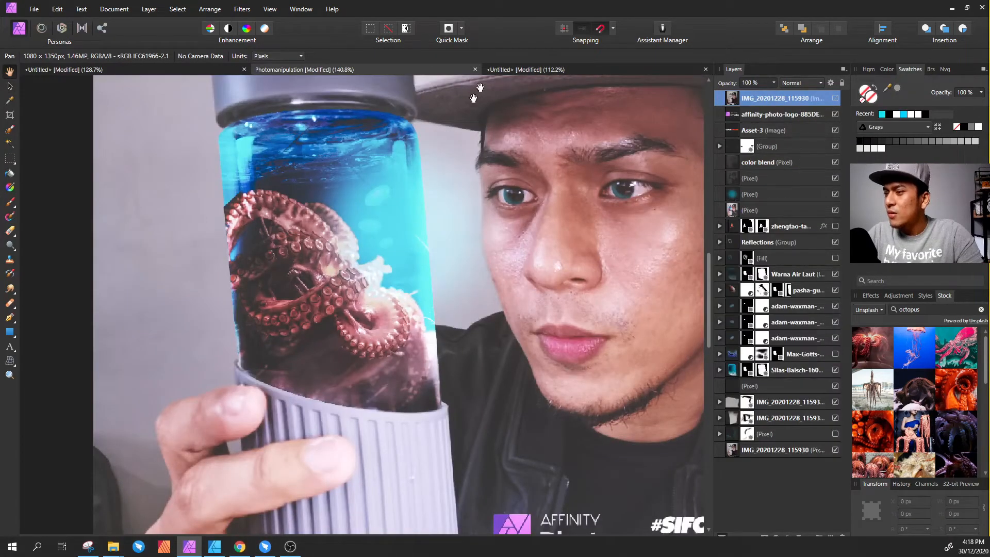
pyautogui.click(517, 70)
pyautogui.moveTo(241, 551)
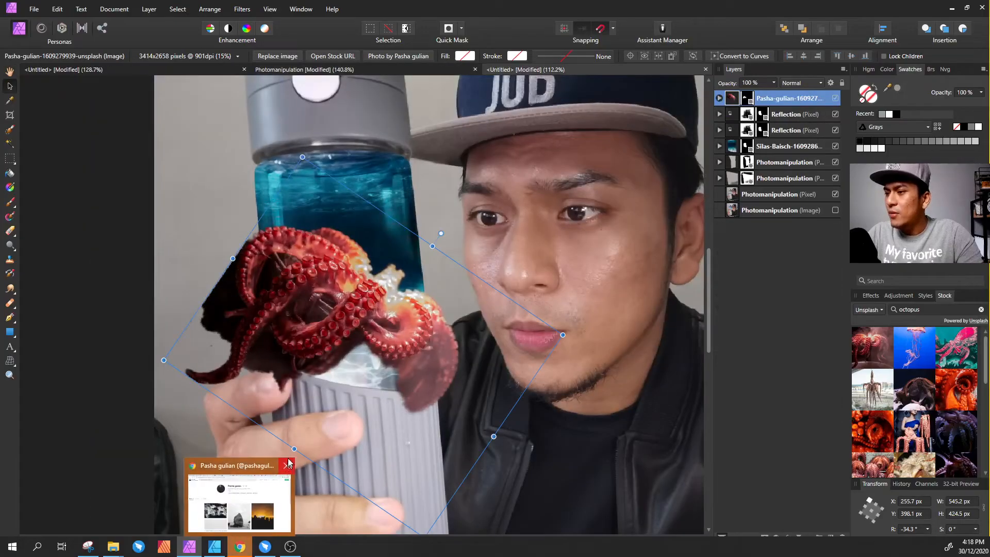
pyautogui.click(268, 482)
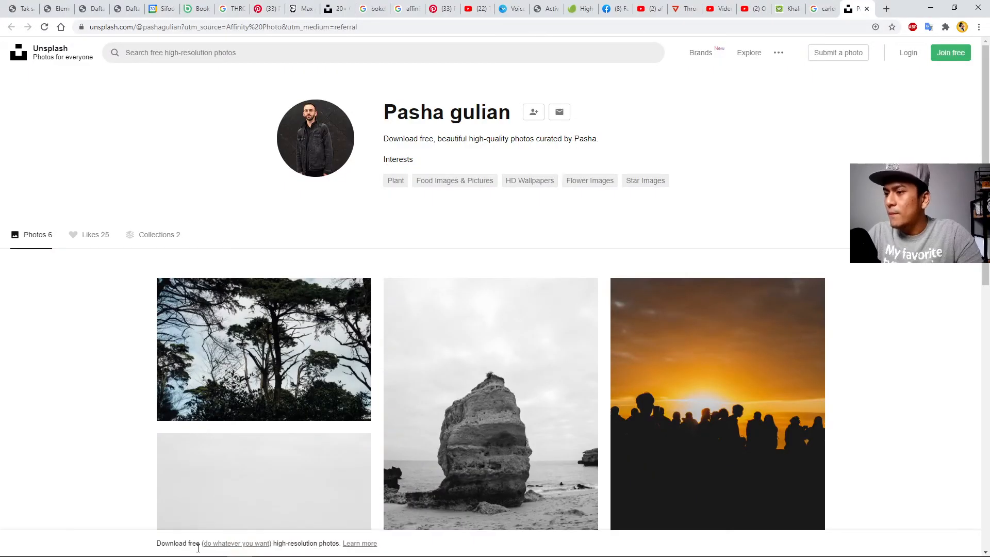
pyautogui.click(194, 553)
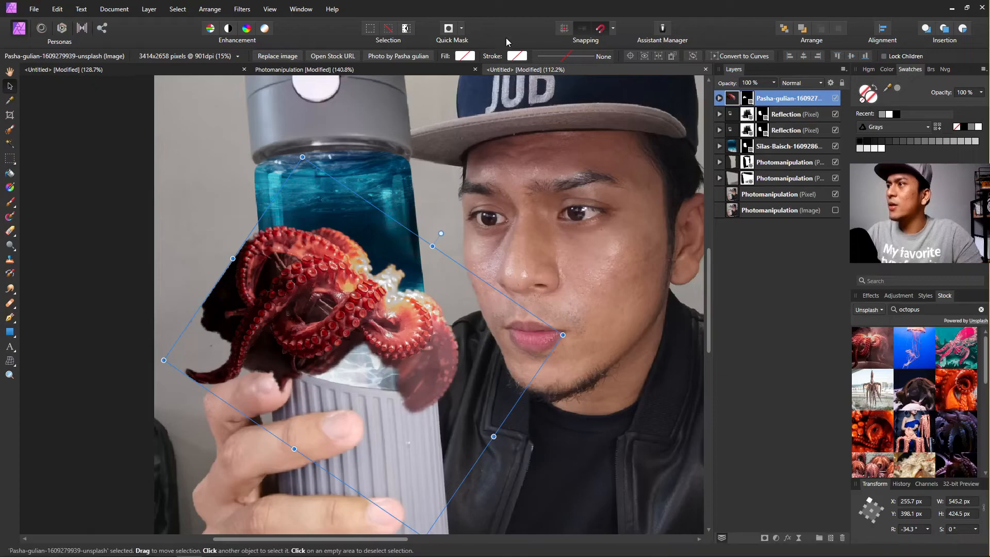
# Duplicate the bottle-shaped mask on the ocean image layer.
pyautogui.scroll(3, 347, 279)
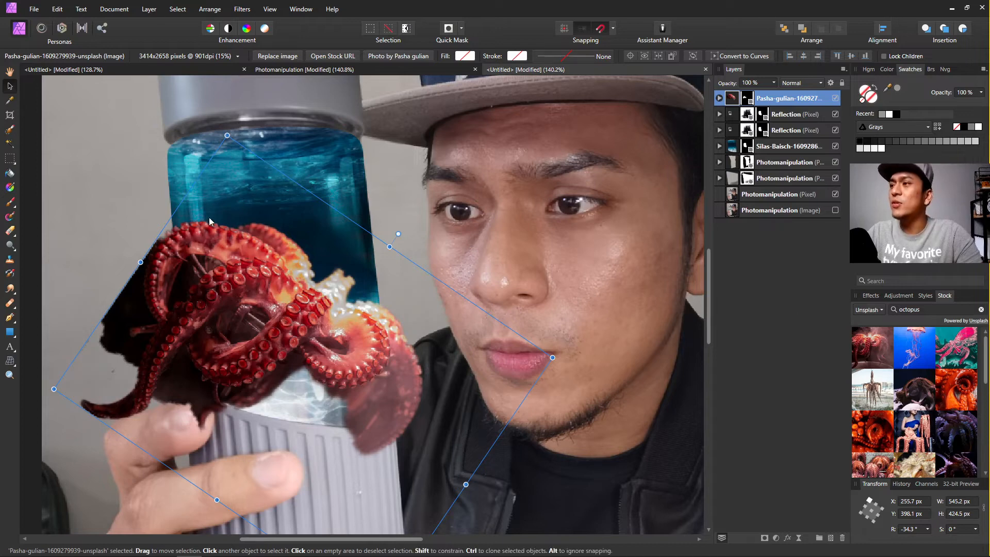
pyautogui.doubleClick(770, 149)
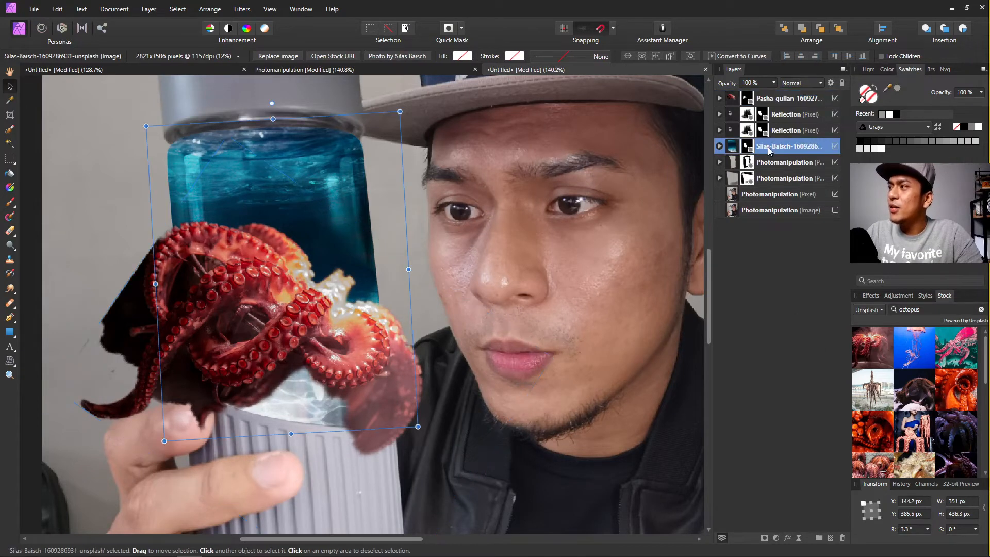
pyautogui.click(753, 147)
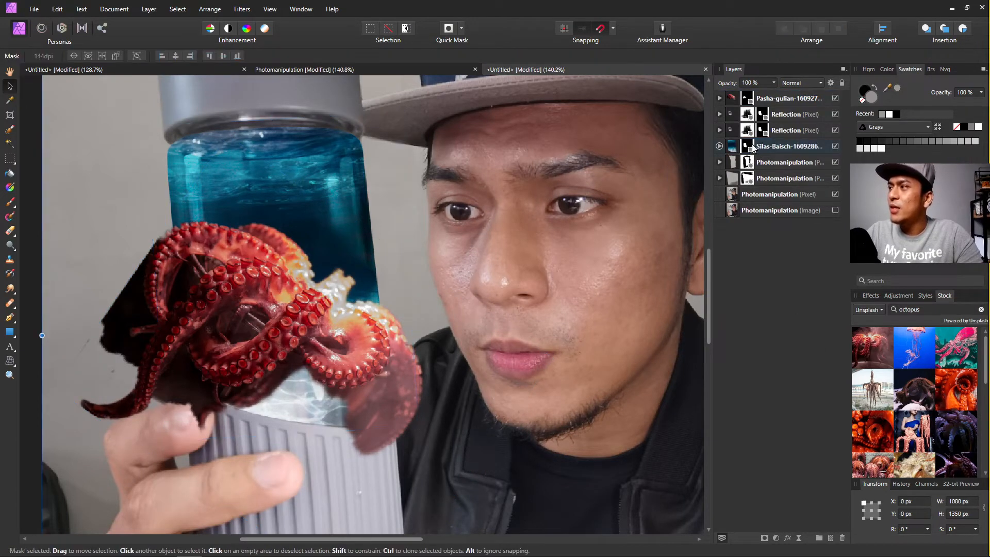
pyautogui.rightClick(748, 148)
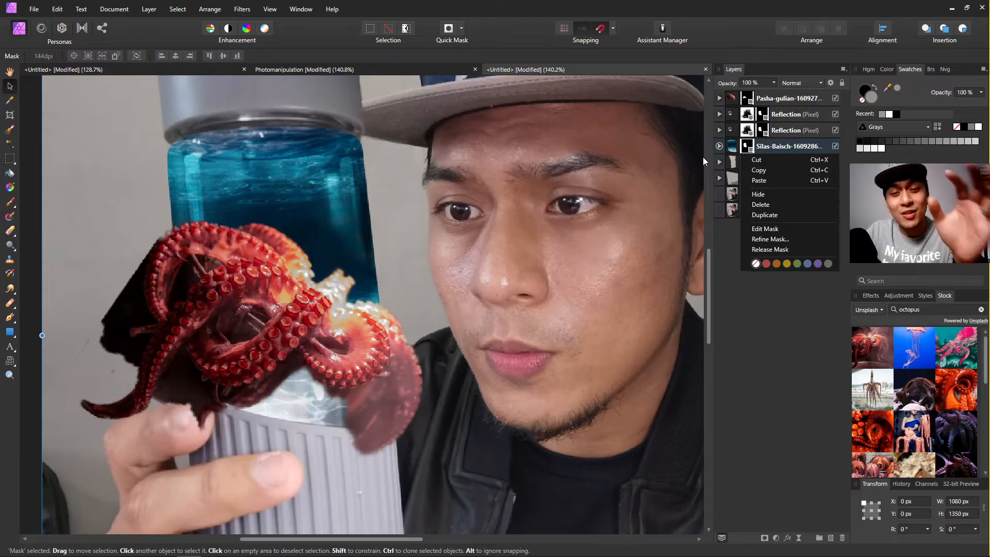
pyautogui.click(766, 149)
pyautogui.rightClick(748, 148)
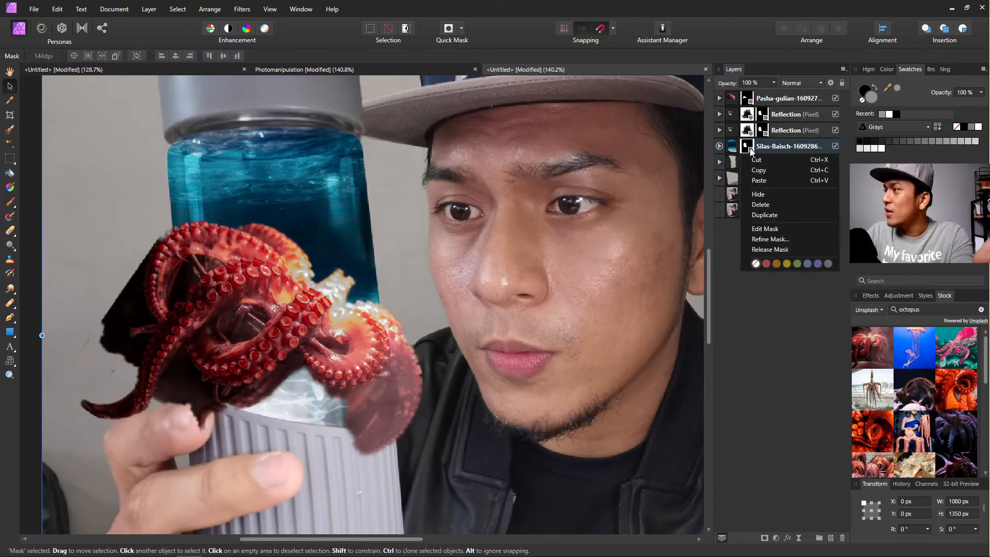
pyautogui.click(778, 215)
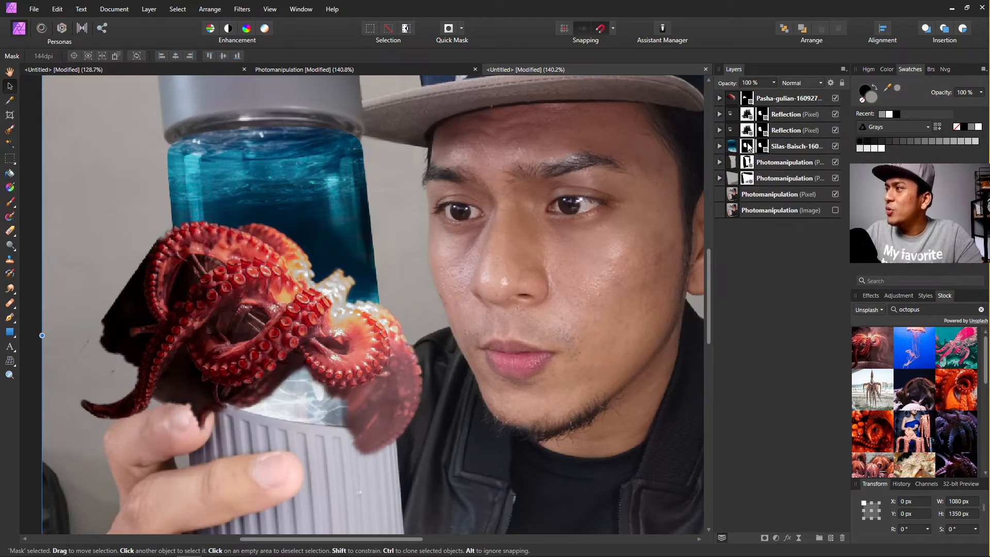
# Move the duplicated bottle mask from the ocean layer onto the octopus image layer as an additional mask.
pyautogui.moveTo(749, 148); pyautogui.dragTo(752, 101)
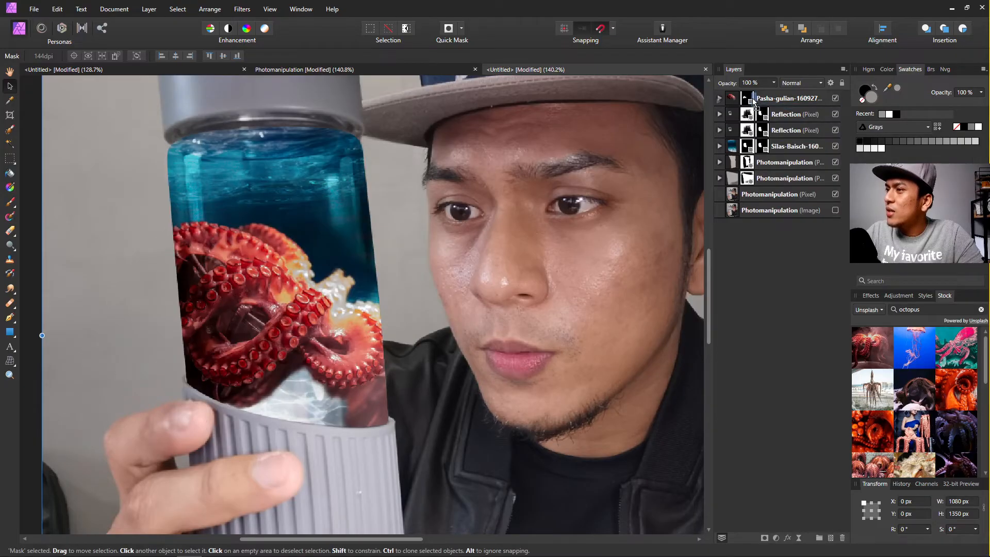
pyautogui.hotkey('ctrl', 'i')
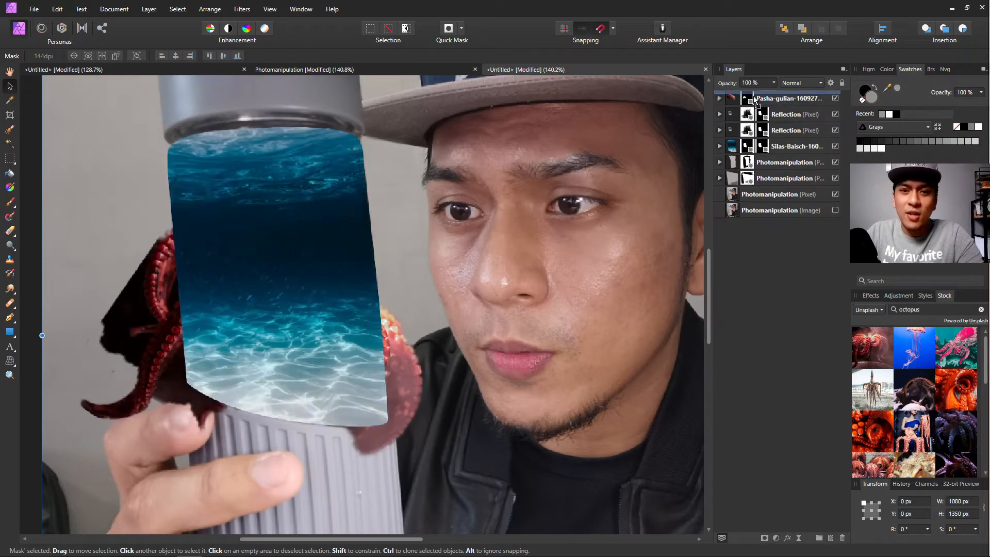
pyautogui.hotkey('ctrl', 'i')
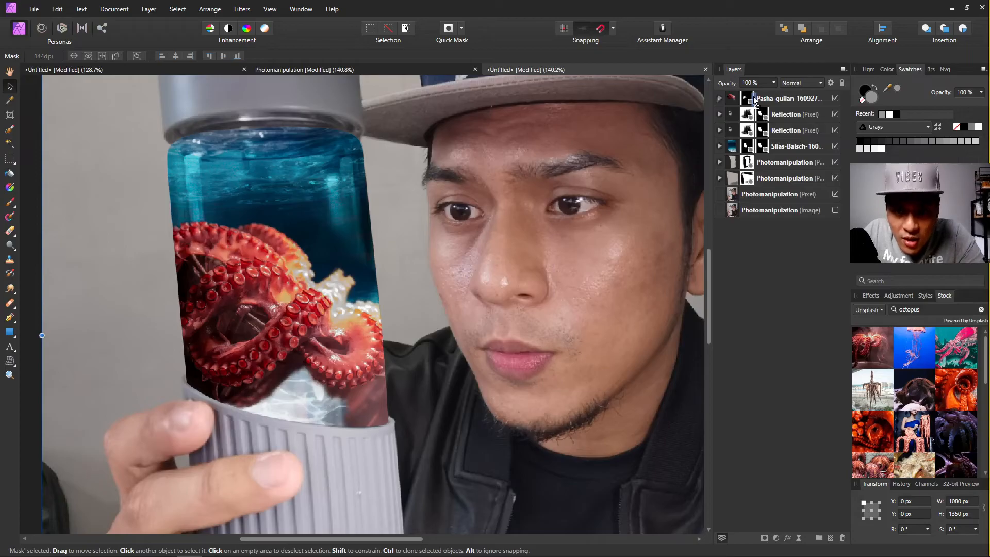
pyautogui.hotkey('ctrl', 'i')
pyautogui.moveTo(754, 101); pyautogui.dragTo(741, 101)
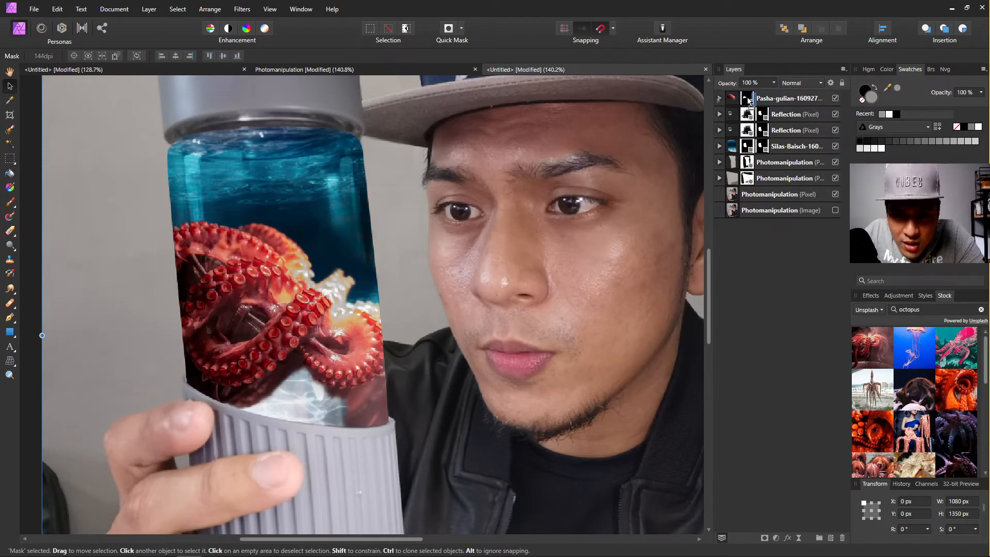
pyautogui.hotkey('ctrl', 'i')
pyautogui.hotkey('ctrl', 'i')
pyautogui.moveTo(753, 99); pyautogui.dragTo(753, 98)
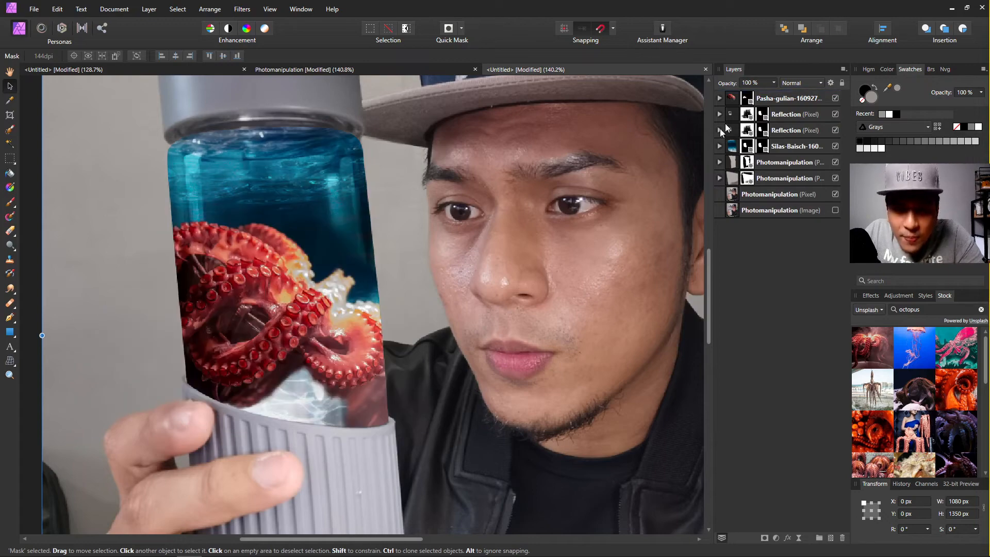
# Examine the octopus clipped to the bottle, checking its tentacle edges and the area above the ribbed sleeve.
pyautogui.scroll(4, 140, 275)
pyautogui.scroll(-2, 209, 305)
pyautogui.scroll(-2, 307, 300)
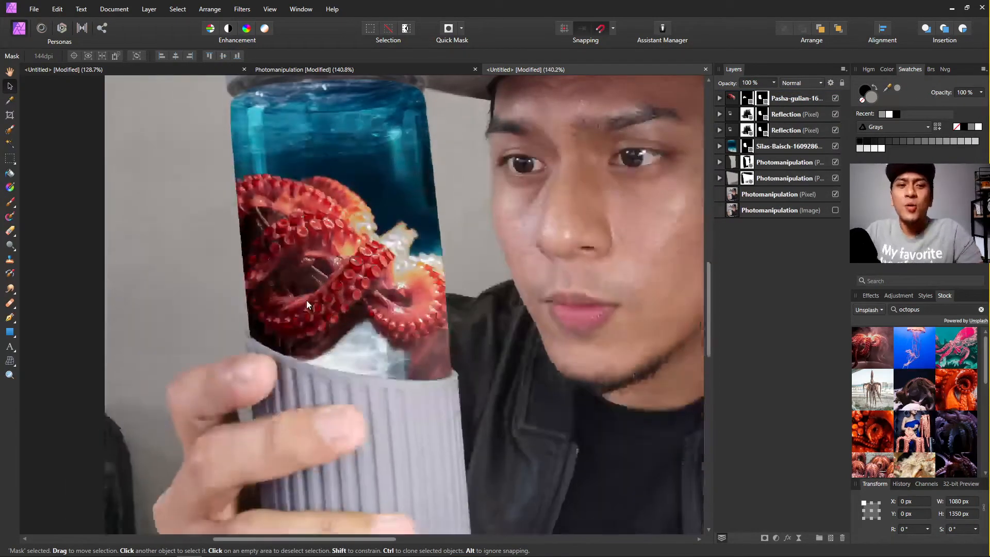
pyautogui.scroll(4, 326, 286)
pyautogui.scroll(-4, 328, 286)
pyautogui.scroll(1, 317, 307)
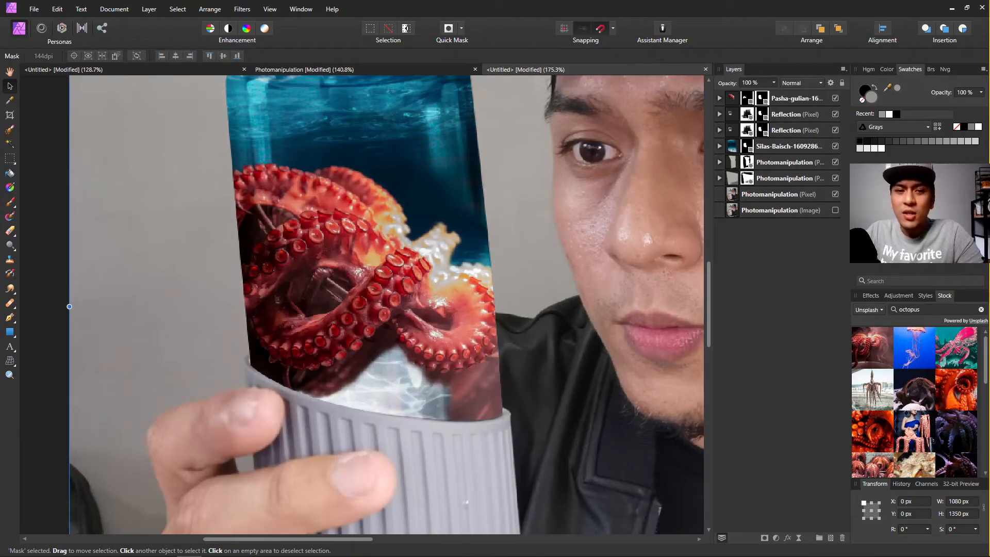
pyautogui.scroll(3, 415, 232)
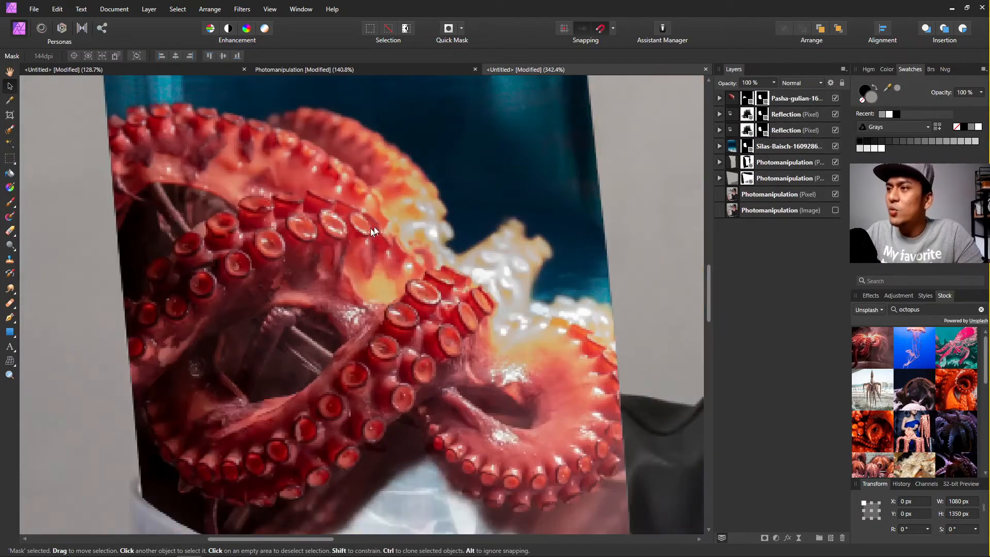
pyautogui.scroll(-3, 415, 232)
pyautogui.scroll(1, 416, 233)
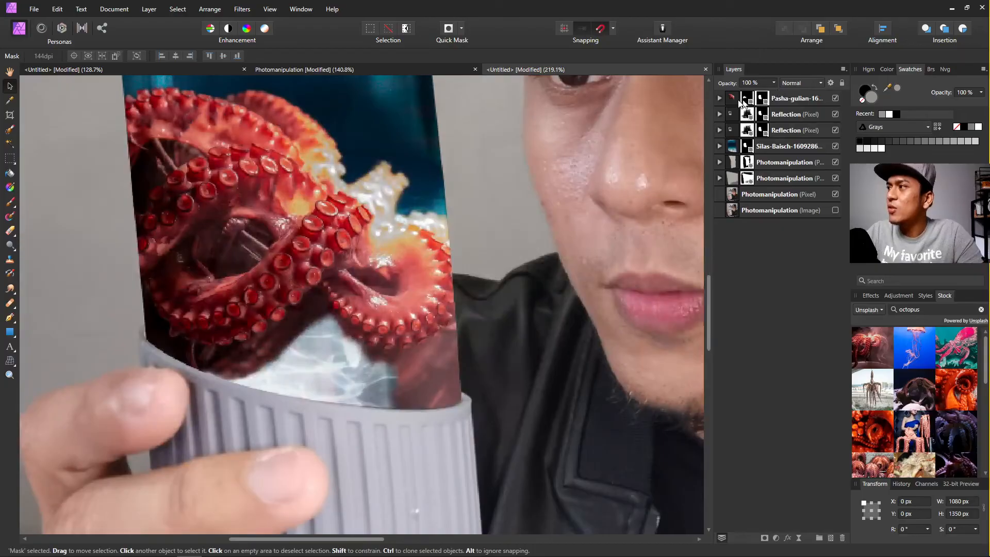
# Toggle the octopus layer's cut-out mask and bottle mask off and on to check what each one hides.
pyautogui.keyDown('shift'); pyautogui.click(747, 100); pyautogui.keyUp('shift')
pyautogui.scroll(4, 372, 154)
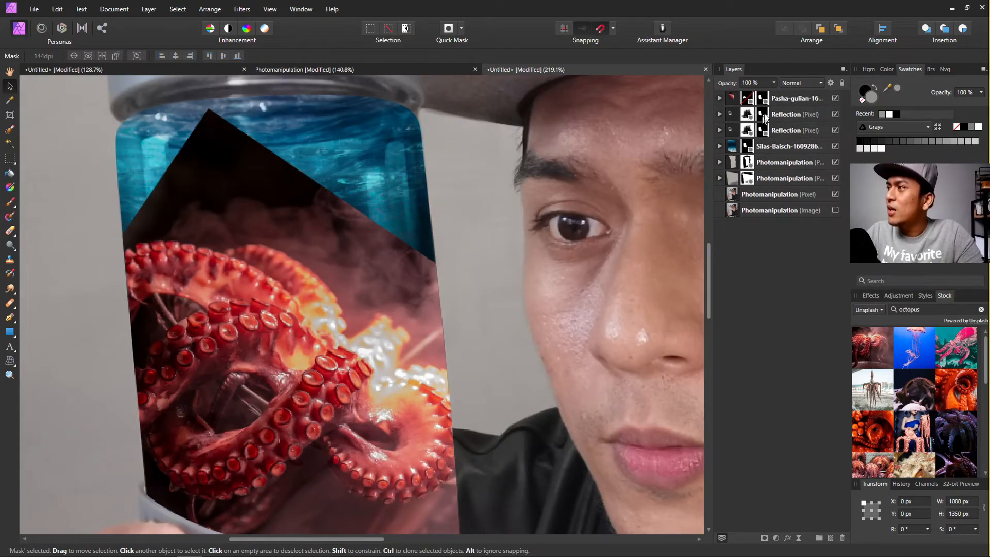
pyautogui.keyDown('shift'); pyautogui.click(746, 100); pyautogui.keyUp('shift')
pyautogui.keyDown('shift'); pyautogui.click(762, 102); pyautogui.keyUp('shift')
pyautogui.hotkey('ctrl', '0')
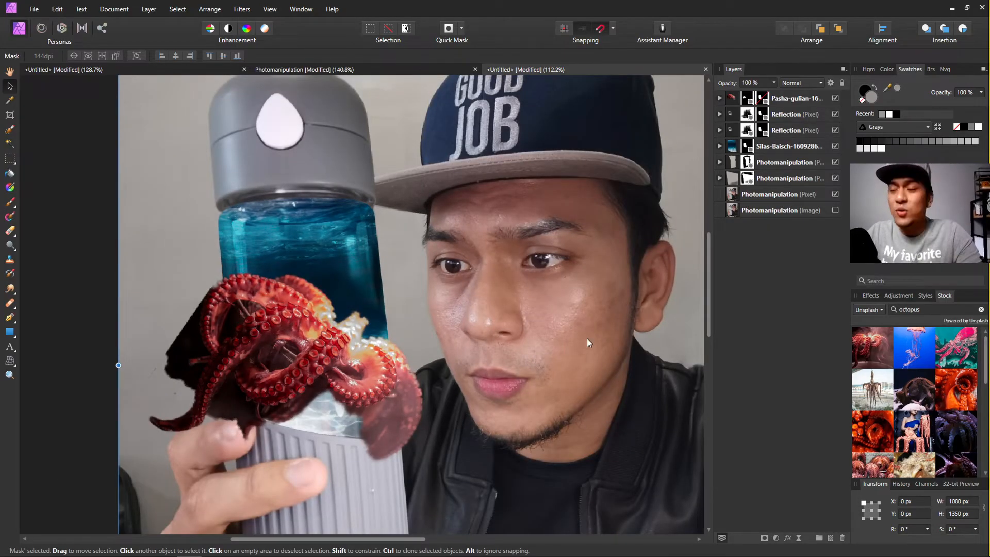
pyautogui.keyDown('shift'); pyautogui.click(762, 101); pyautogui.keyUp('shift')
# Paint white on the octopus cut-out mask with a 63.7 px brush to restore its dark background below the tentacles.
pyautogui.scroll(5, 356, 330)
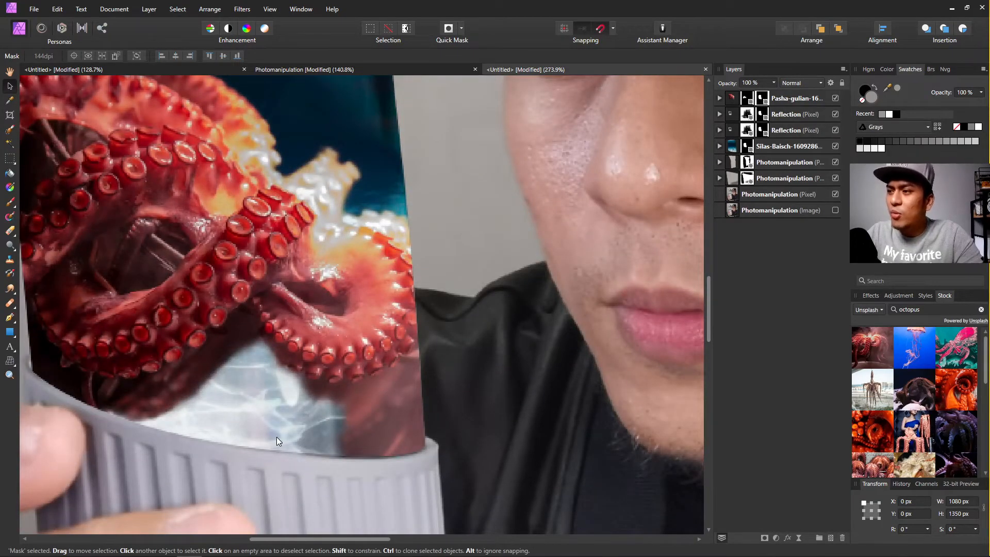
pyautogui.scroll(-3, 324, 436)
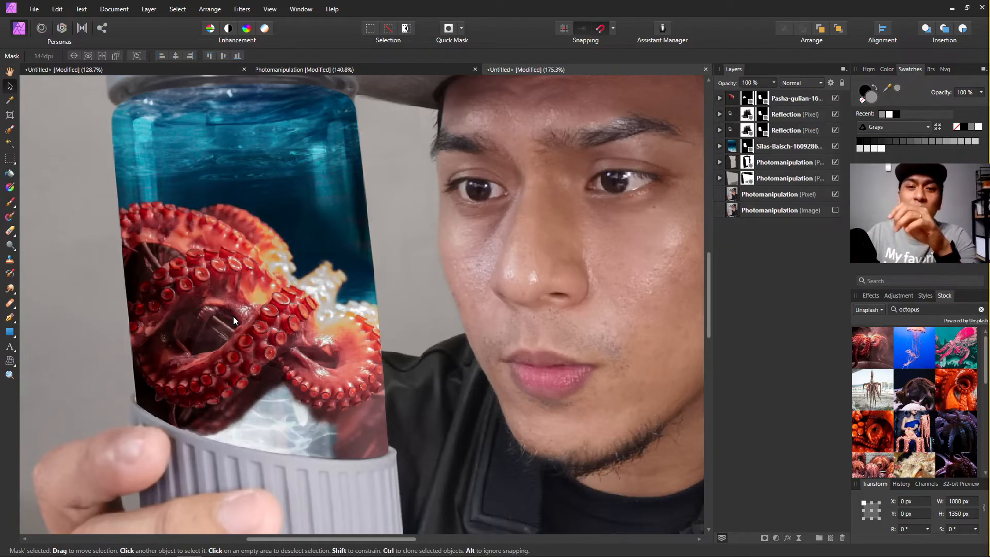
pyautogui.click(747, 98)
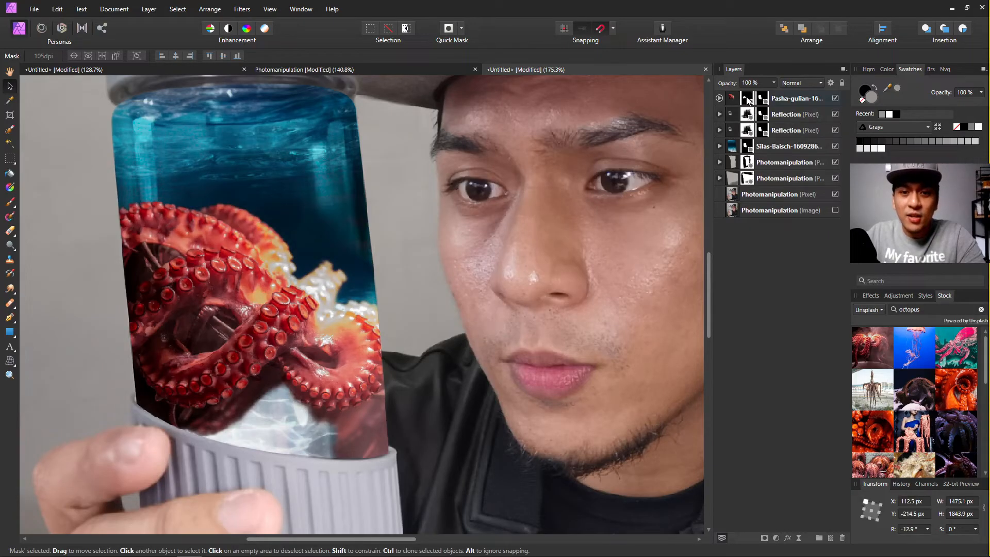
pyautogui.click(10, 202)
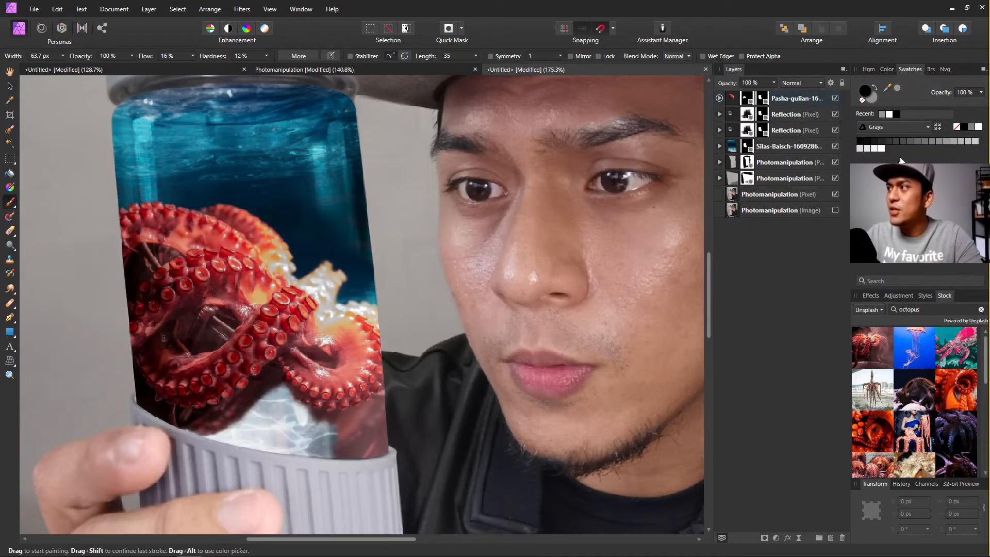
pyautogui.click(978, 127)
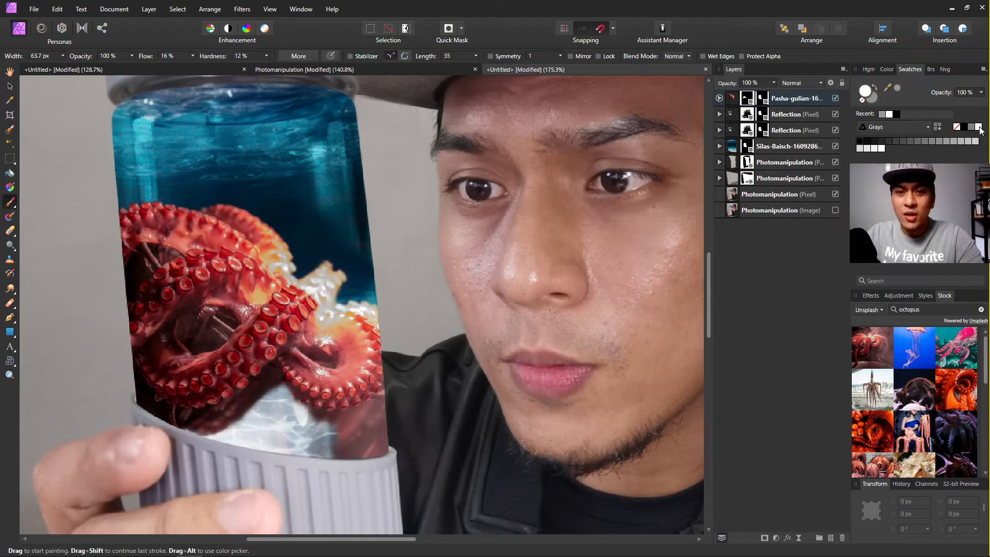
pyautogui.moveTo(299, 375)
pyautogui.mouseDown()
pyautogui.moveTo(227, 443)
pyautogui.moveTo(252, 410)
pyautogui.moveTo(195, 439)
pyautogui.moveTo(270, 418)
pyautogui.moveTo(236, 461)
pyautogui.moveTo(308, 413)
pyautogui.moveTo(286, 452)
pyautogui.moveTo(328, 418)
pyautogui.moveTo(300, 479)
pyautogui.moveTo(293, 419)
pyautogui.moveTo(229, 446)
pyautogui.moveTo(298, 403)
pyautogui.moveTo(285, 396)
pyautogui.moveTo(350, 431)
pyautogui.moveTo(384, 410)
pyautogui.moveTo(374, 413)
pyautogui.moveTo(355, 333)
pyautogui.mouseUp()
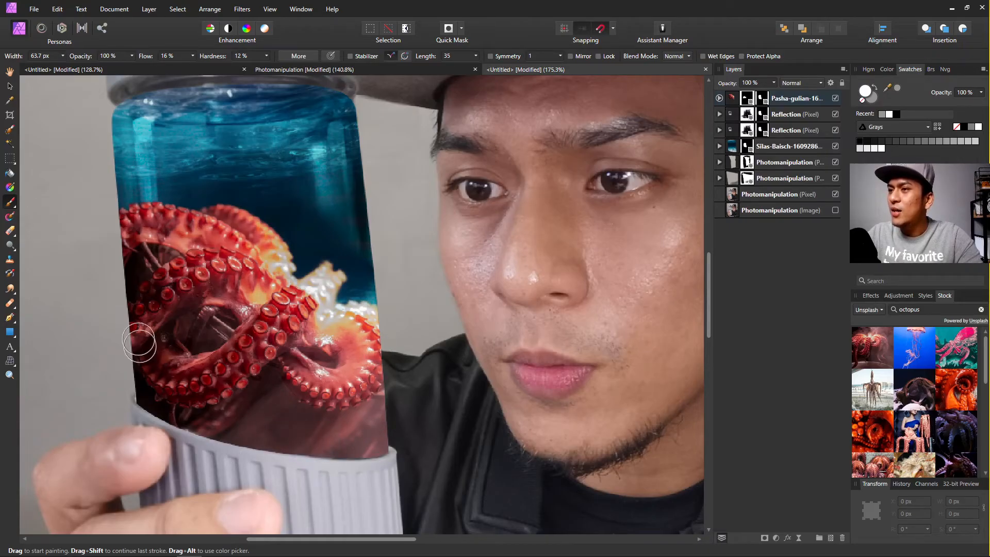
pyautogui.scroll(-4, 339, 454)
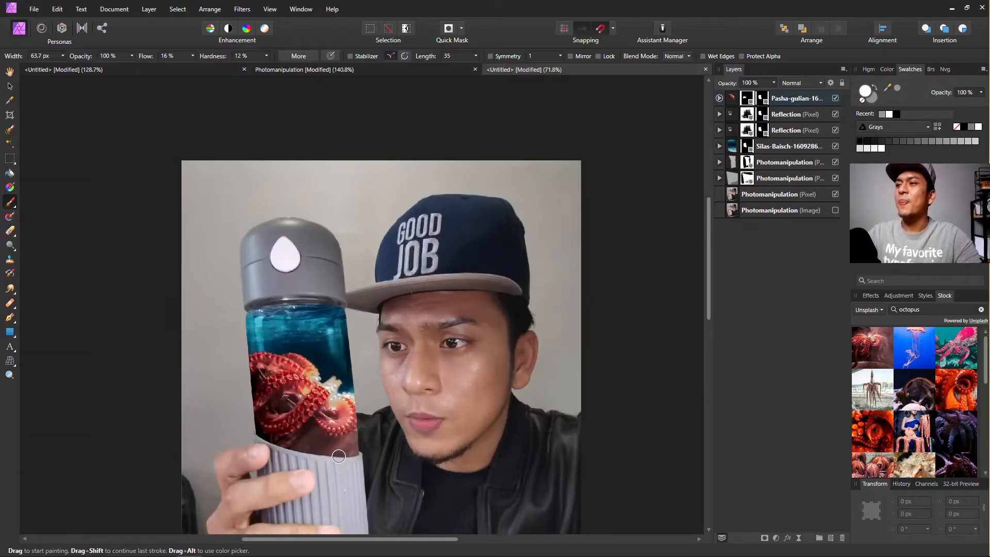
pyautogui.scroll(-5, 337, 467)
pyautogui.scroll(2, 281, 348)
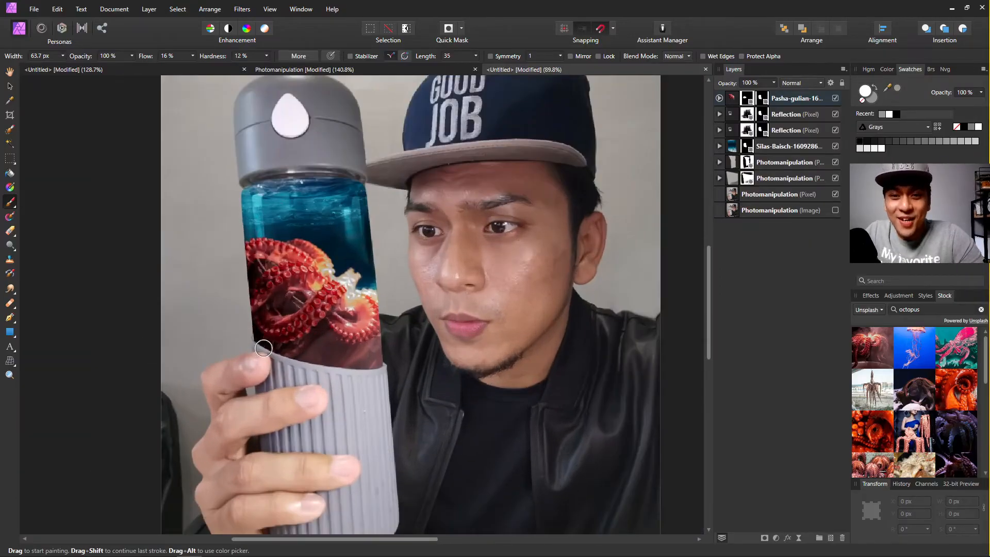
# Add a Vibrance adjustment above the octopus image layer and set its saturation to 59%.
pyautogui.scroll(3, 310, 343)
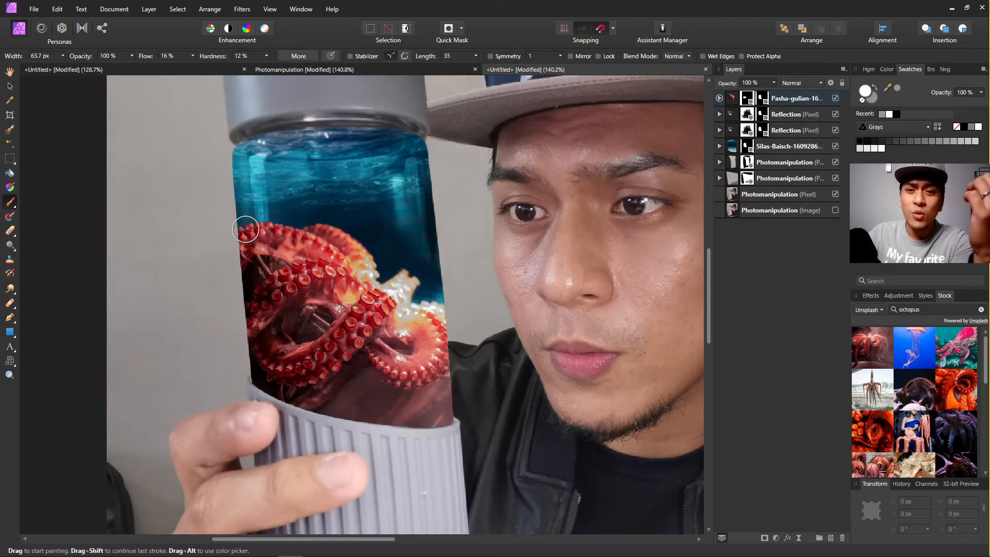
pyautogui.click(729, 100)
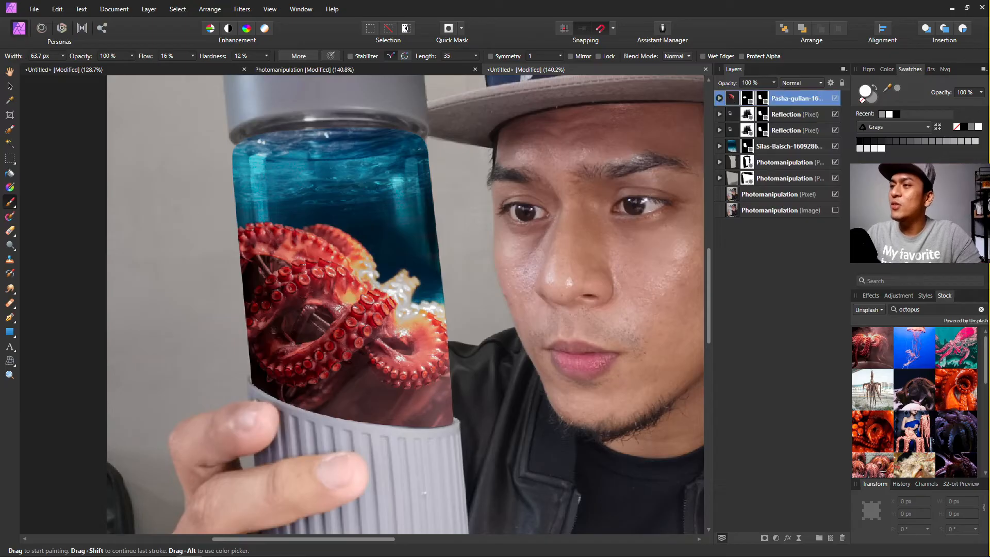
pyautogui.click(10, 85)
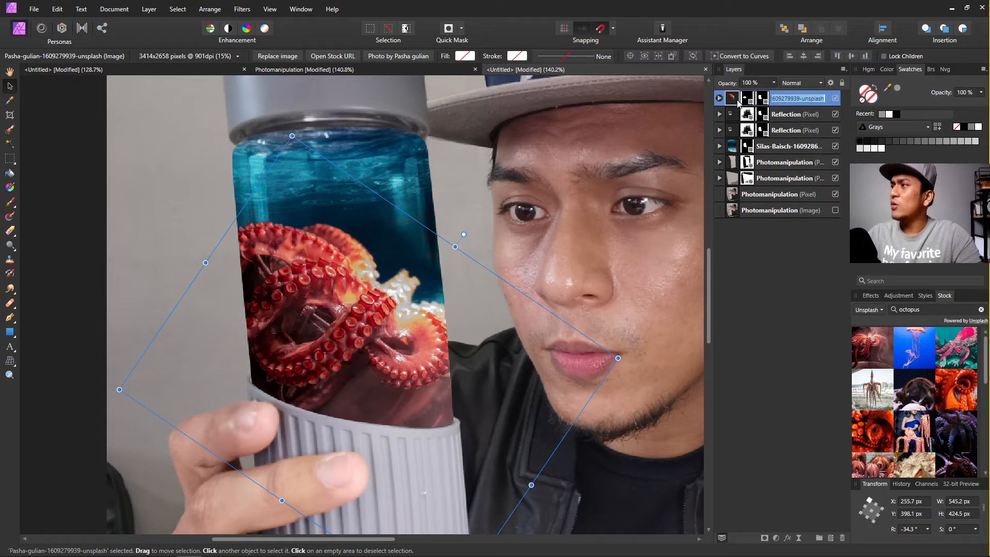
pyautogui.click(778, 537)
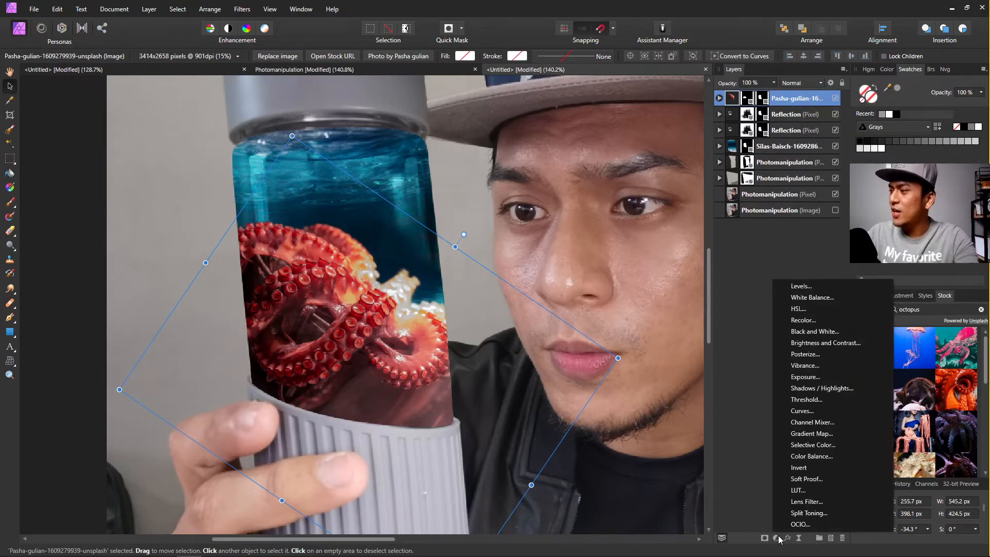
pyautogui.click(821, 366)
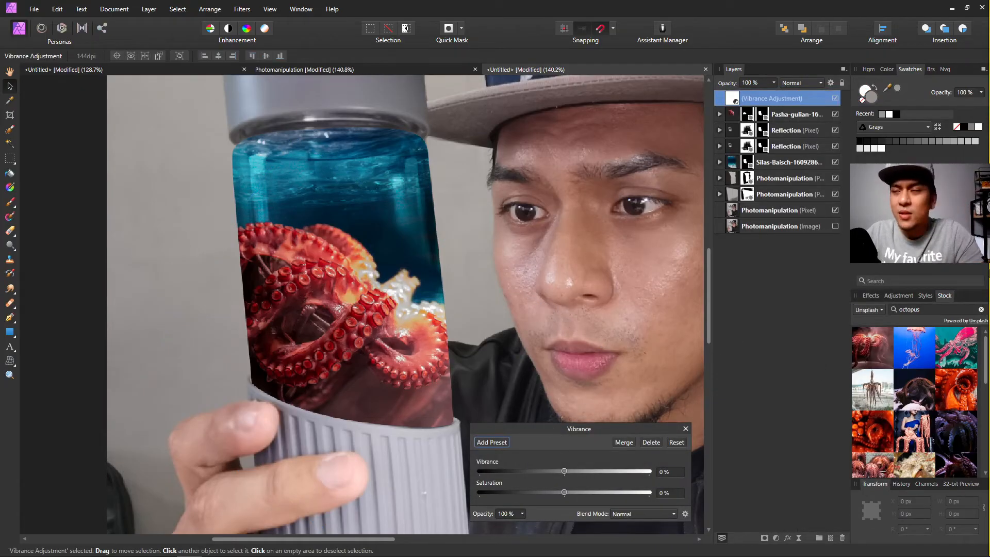
pyautogui.scroll(3, 516, 289)
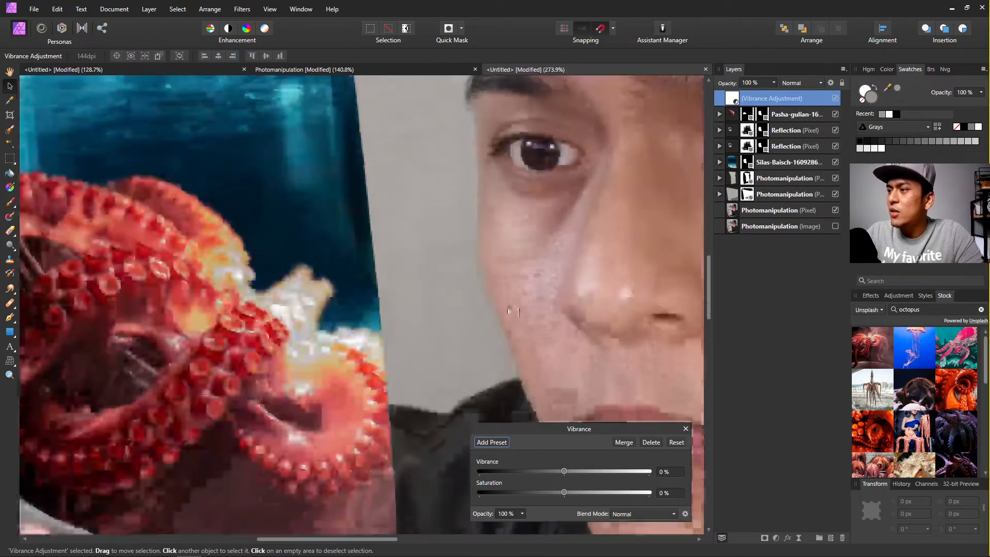
pyautogui.scroll(-3, 513, 311)
pyautogui.moveTo(564, 490); pyautogui.dragTo(615, 490)
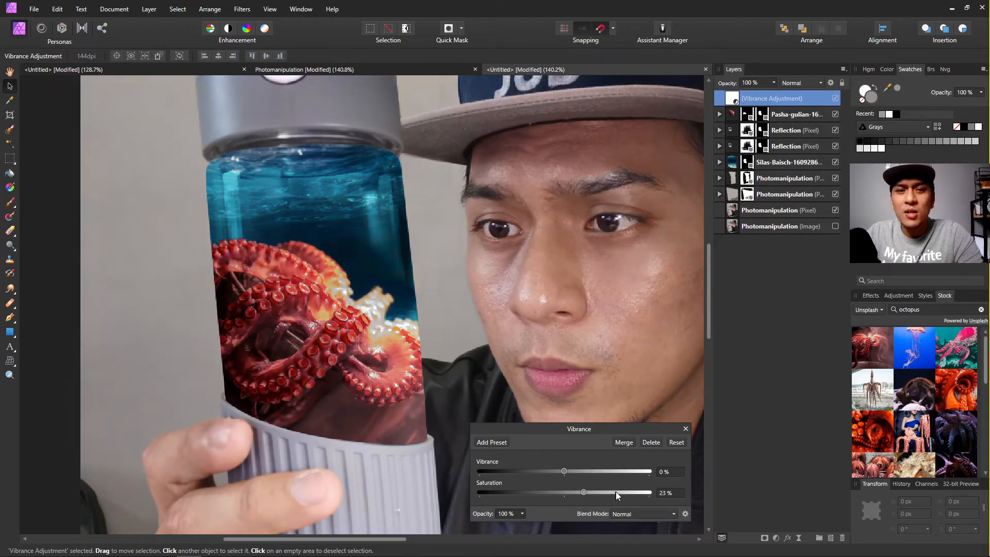
pyautogui.scroll(3, 248, 268)
pyautogui.scroll(-3, 247, 268)
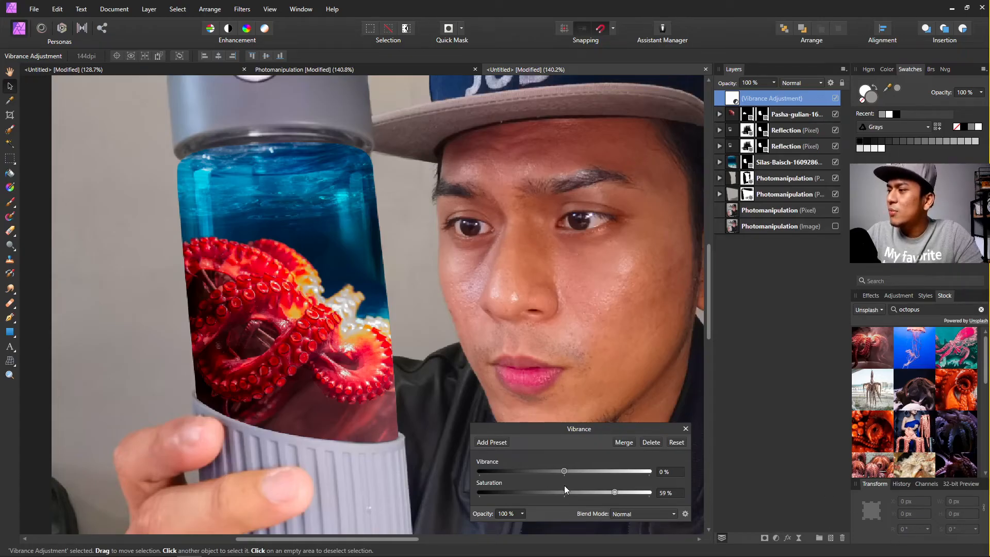
# Attach the Vibrance adjustment to the octopus layer so it affects only that image, and set its saturation to -20%.
pyautogui.moveTo(735, 100); pyautogui.dragTo(769, 115)
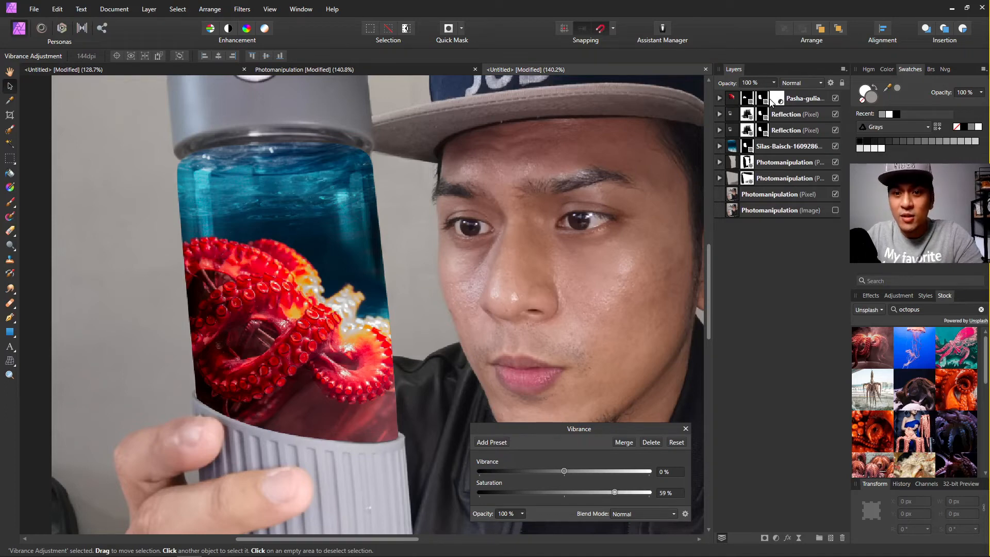
pyautogui.moveTo(615, 493); pyautogui.dragTo(553, 495)
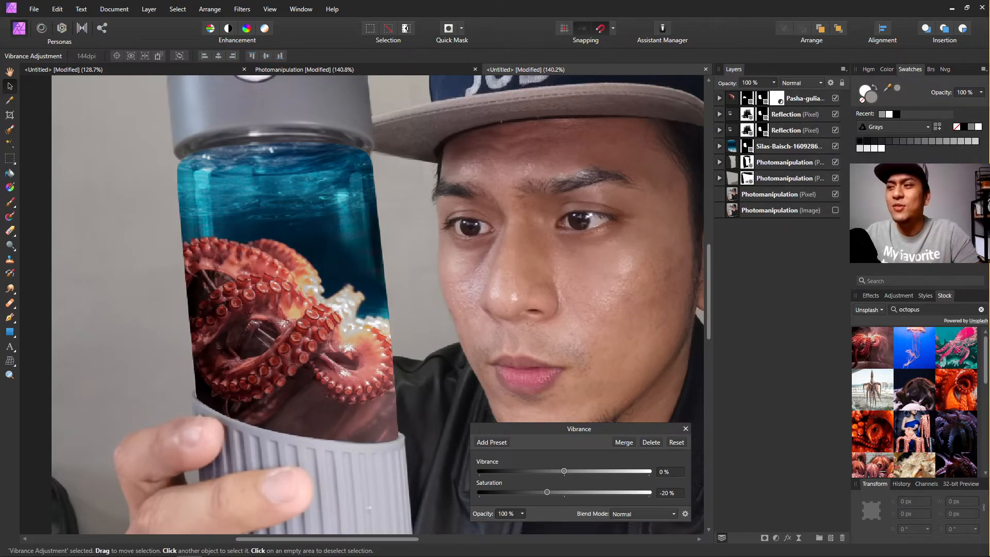
pyautogui.scroll(-5, 223, 329)
pyautogui.scroll(5, 234, 336)
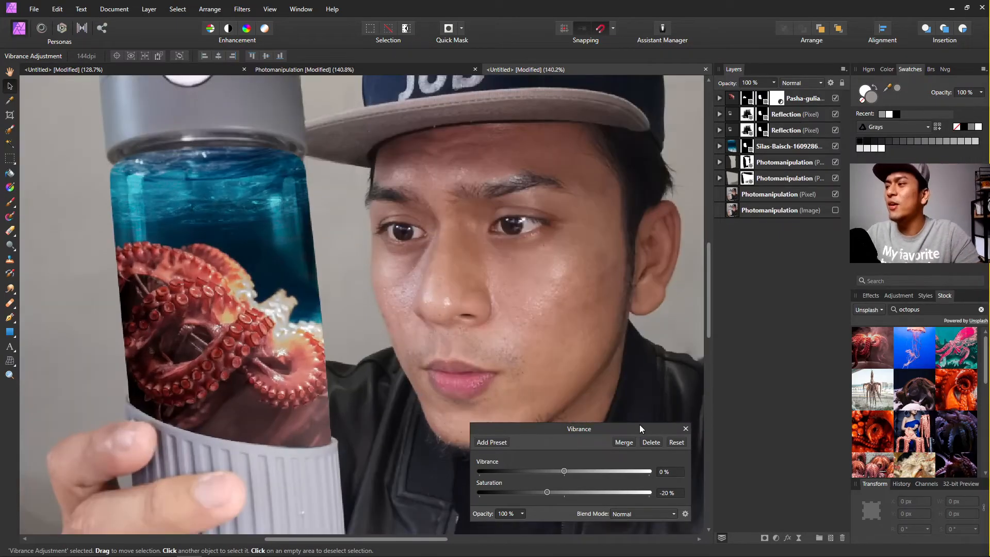
pyautogui.click(685, 429)
pyautogui.scroll(-3, 171, 308)
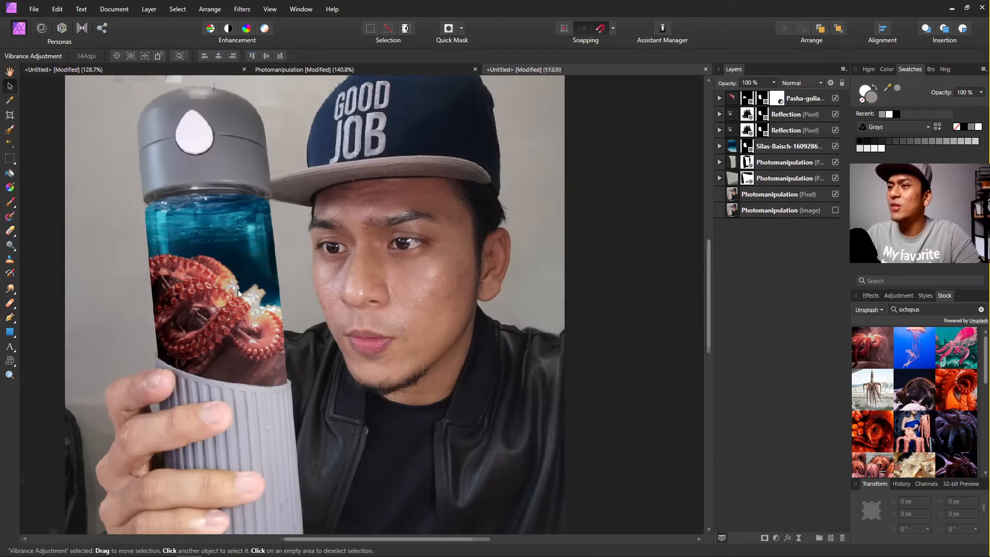
pyautogui.scroll(5, 237, 290)
pyautogui.scroll(2, 668, 337)
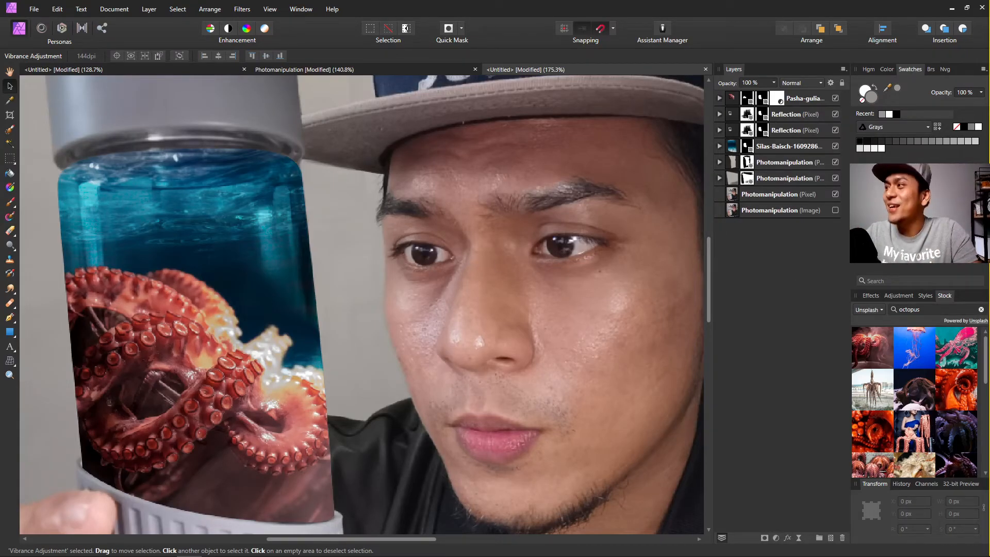
# Rename the ocean image layer as Air Laut and duplicate it.
pyautogui.doubleClick(771, 147)
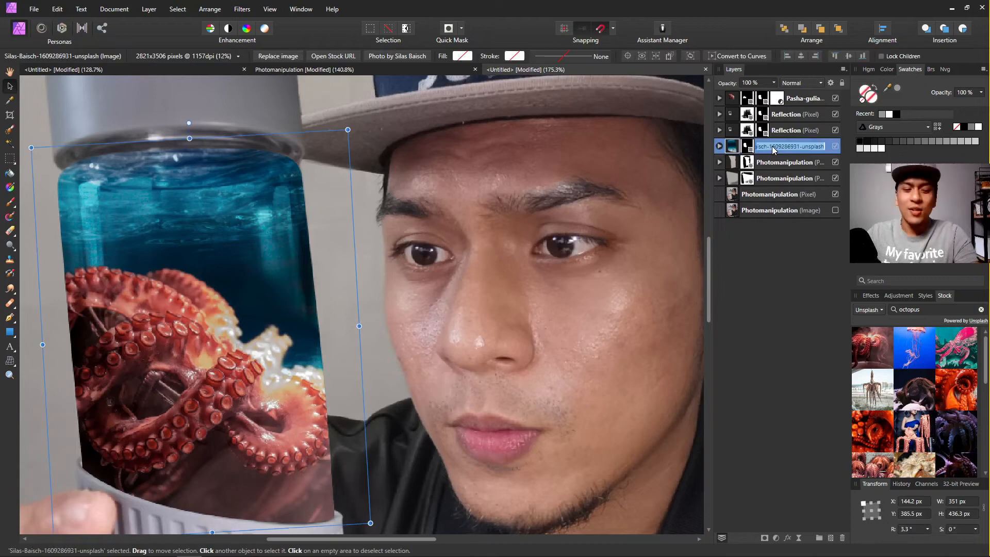
pyautogui.write('Air')
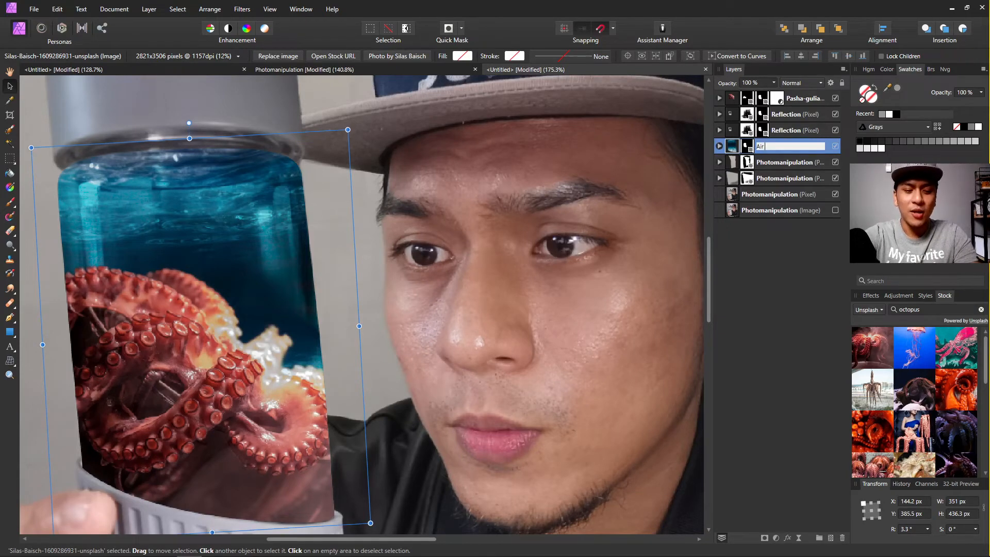
pyautogui.write(' Laut')
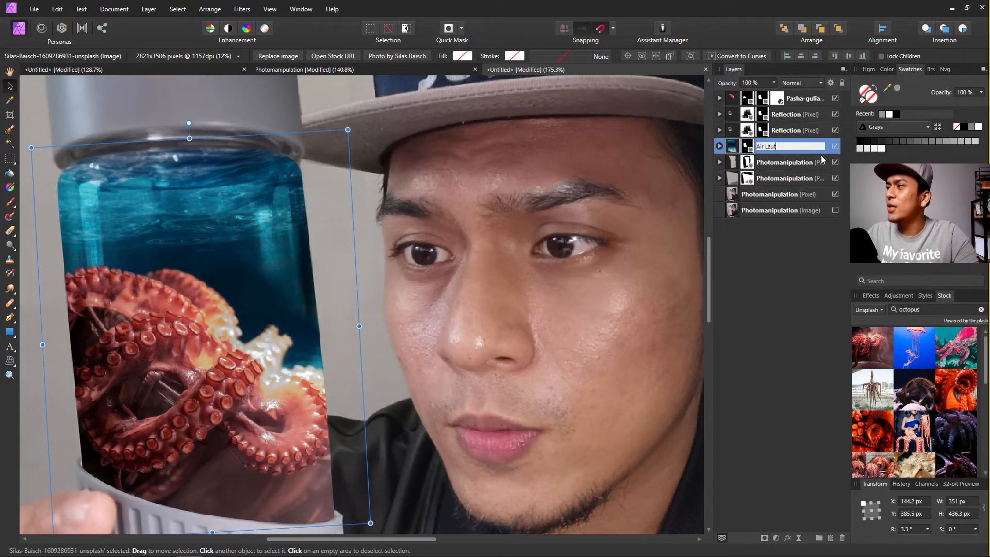
pyautogui.press('Return')
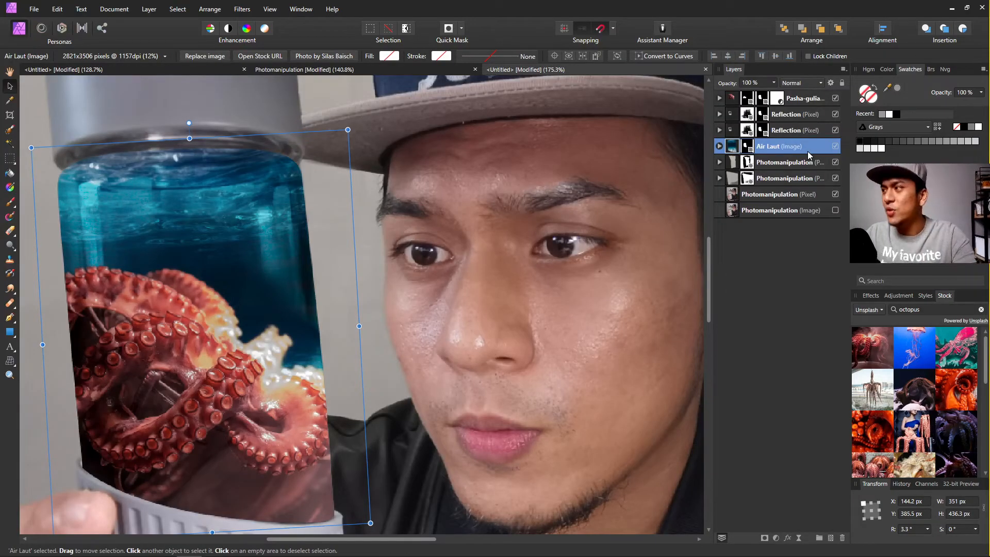
pyautogui.hotkey('ctrl', 'j')
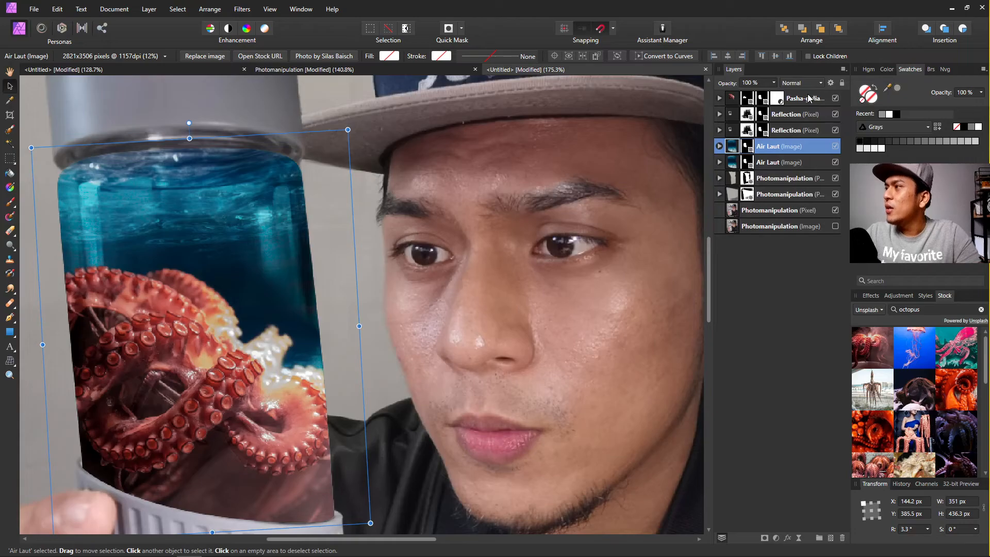
# Group the two Reflection pixel layers together.
pyautogui.click(808, 95)
pyautogui.click(794, 114)
pyautogui.keyDown('shift'); pyautogui.click(782, 128); pyautogui.keyUp('shift')
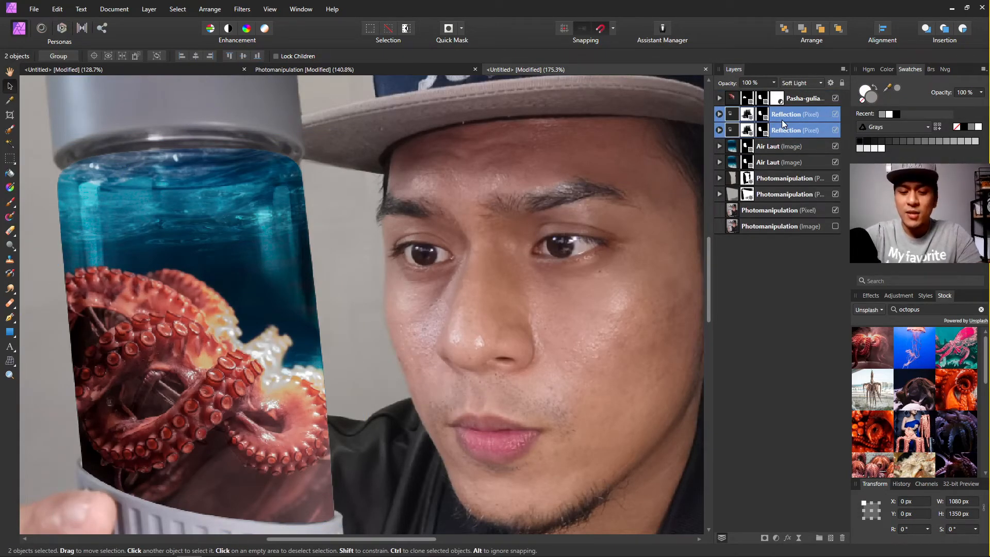
pyautogui.hotkey('ctrl', 'g')
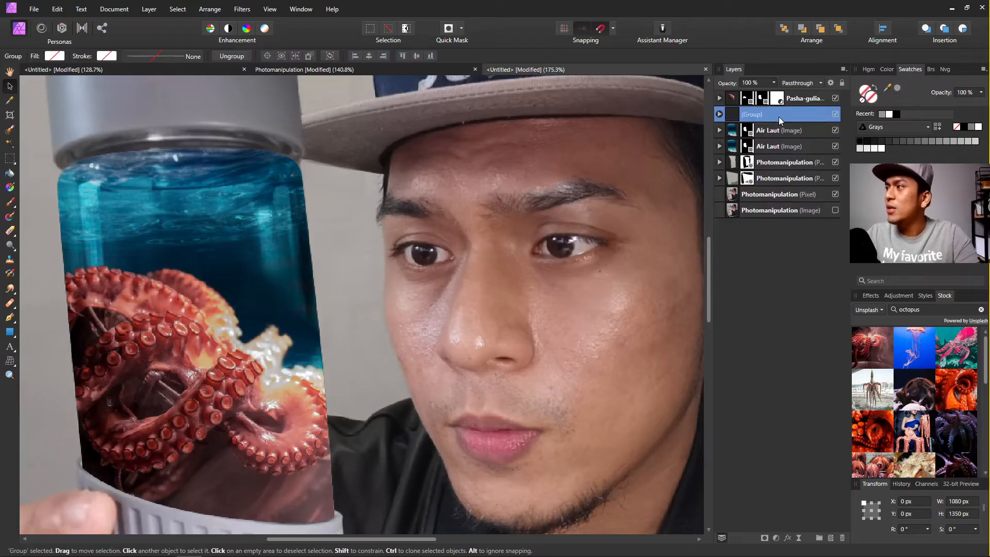
# Name the new group of reflection layers Reflection.
pyautogui.doubleClick(757, 115)
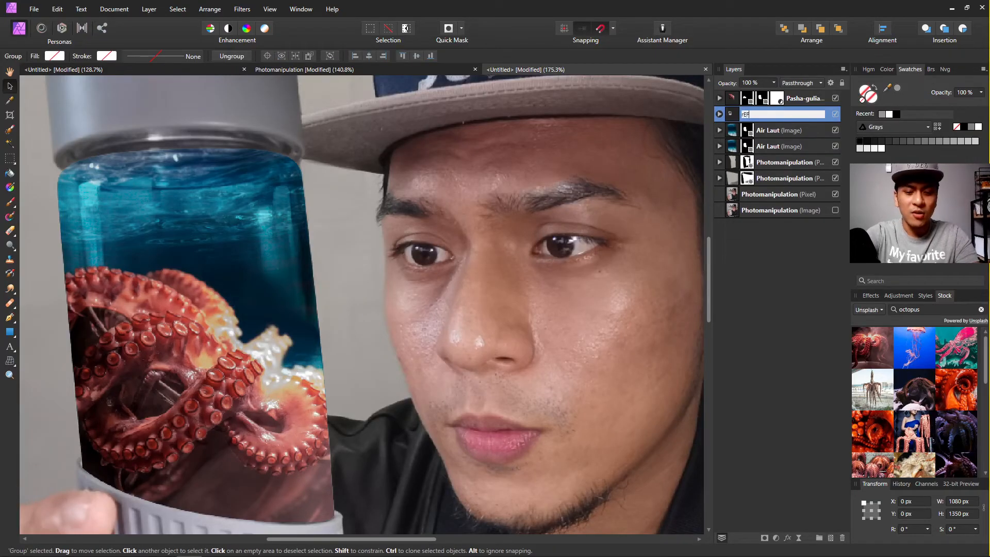
pyautogui.write('rEFEL')
pyautogui.press('BackSpace')
pyautogui.press('BackSpace')
pyautogui.press('BackSpace')
pyautogui.press('BackSpace')
pyautogui.press('BackSpace')
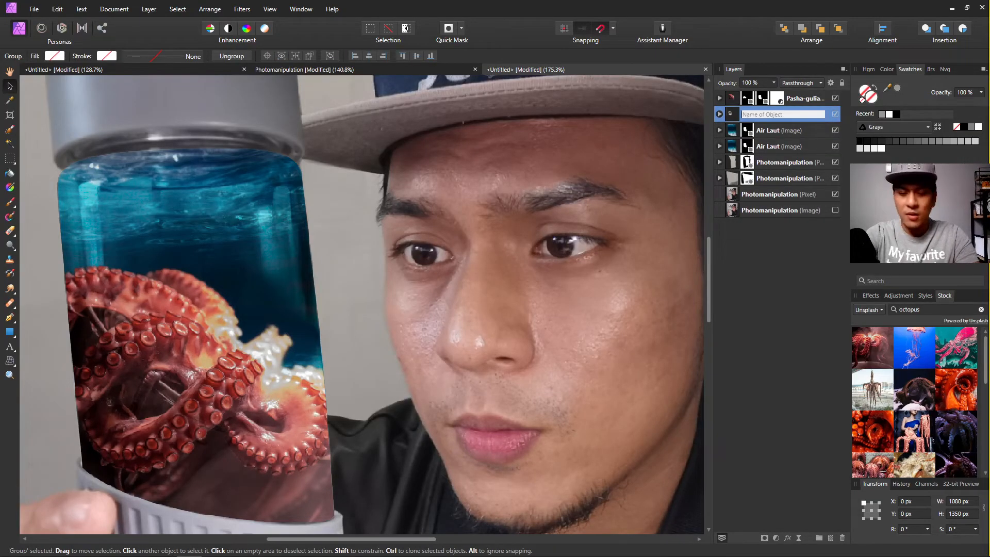
pyautogui.write('Ref')
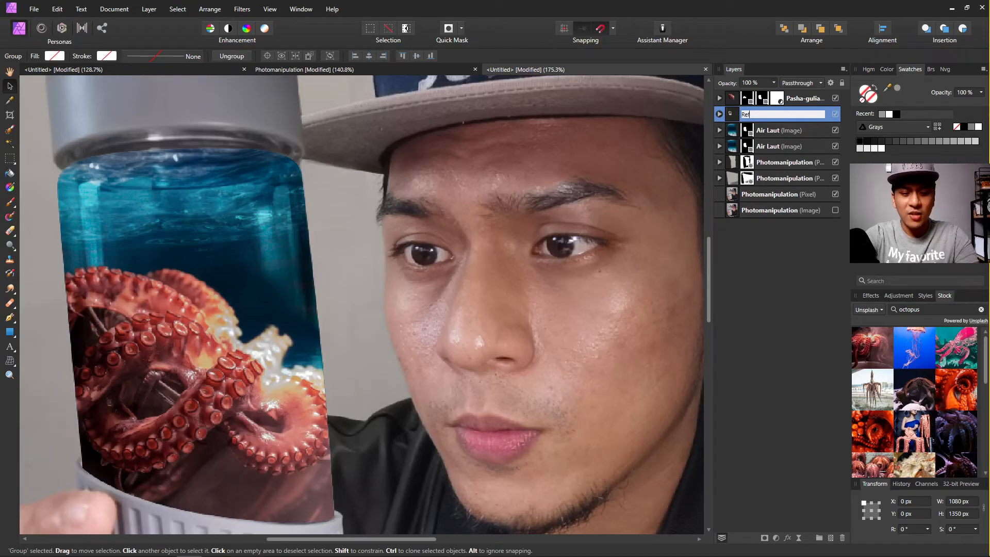
pyautogui.write('lection')
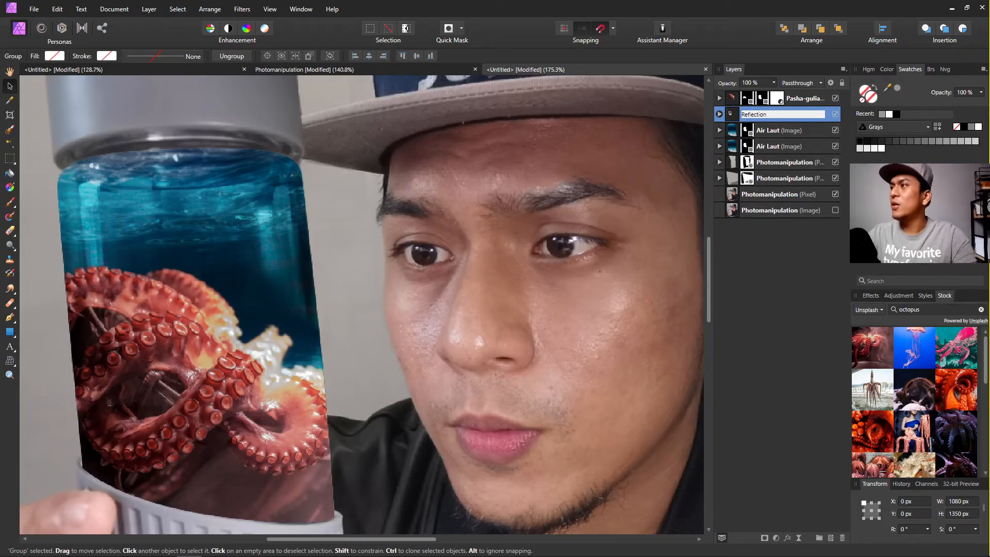
pyautogui.press('Return')
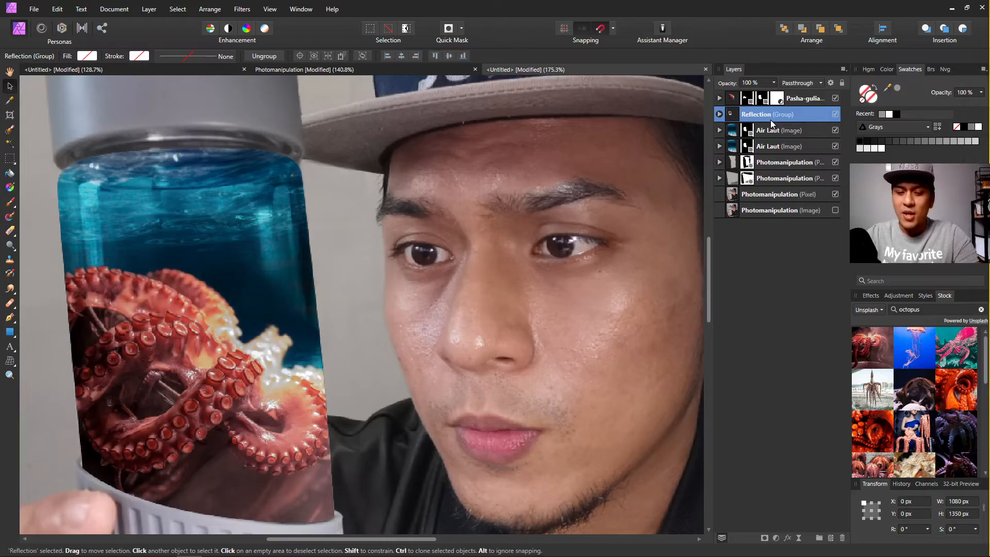
# Move the Reflection group above the octopus layer and lock it.
pyautogui.hotkey('ctrl', ']')
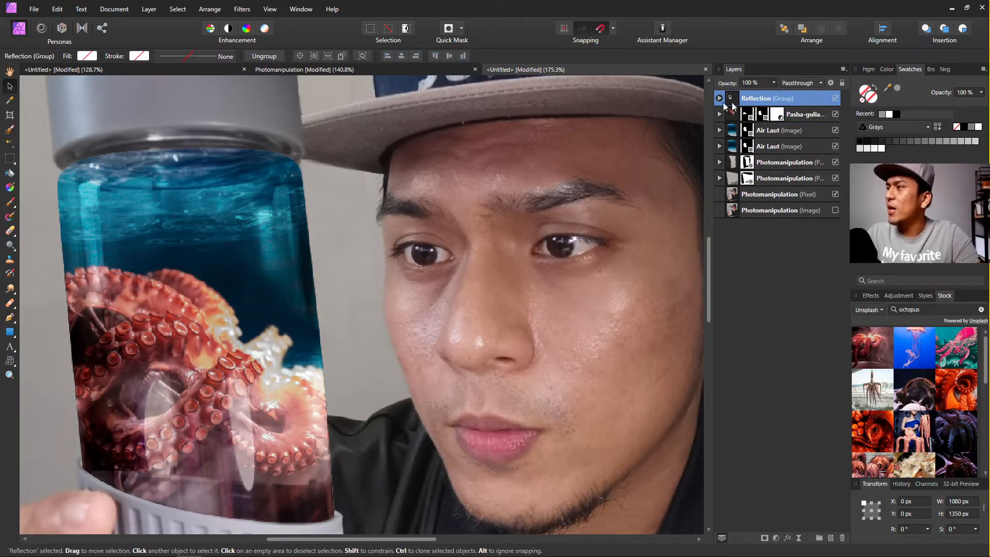
pyautogui.click(840, 82)
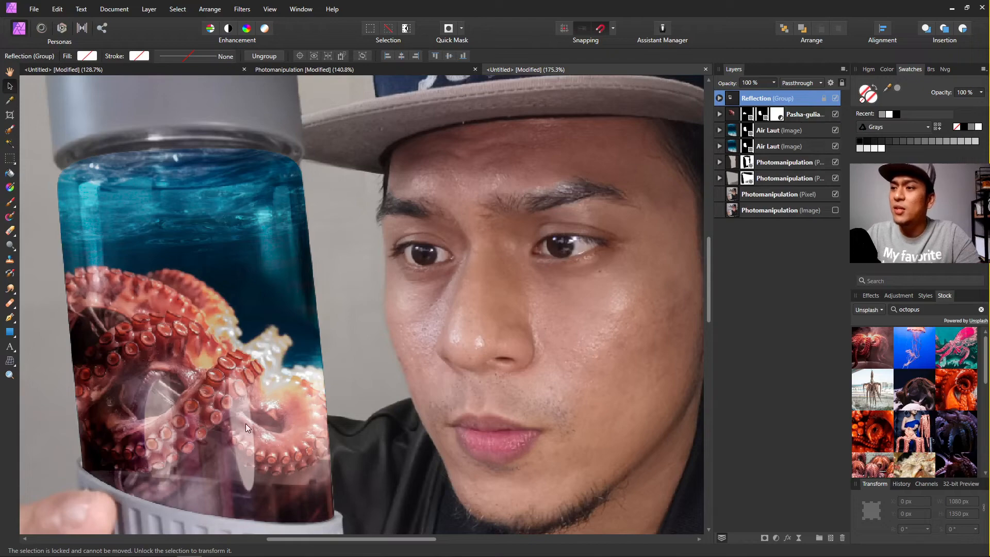
pyautogui.scroll(-3, 82, 383)
pyautogui.scroll(4, 83, 384)
pyautogui.scroll(-3, 159, 384)
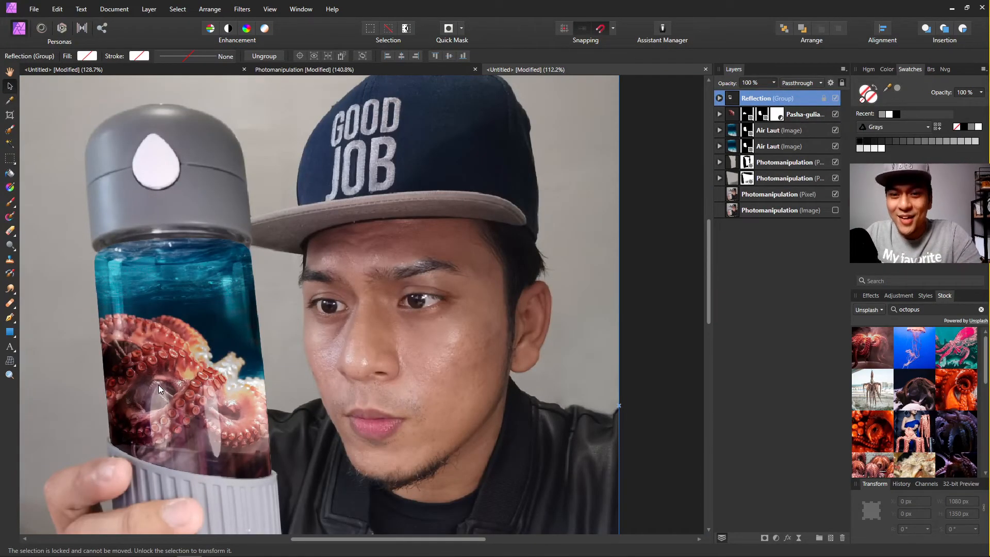
# Move the upper Air Laut copy above the octopus layer, keeping it below the Reflection group.
pyautogui.doubleClick(753, 96)
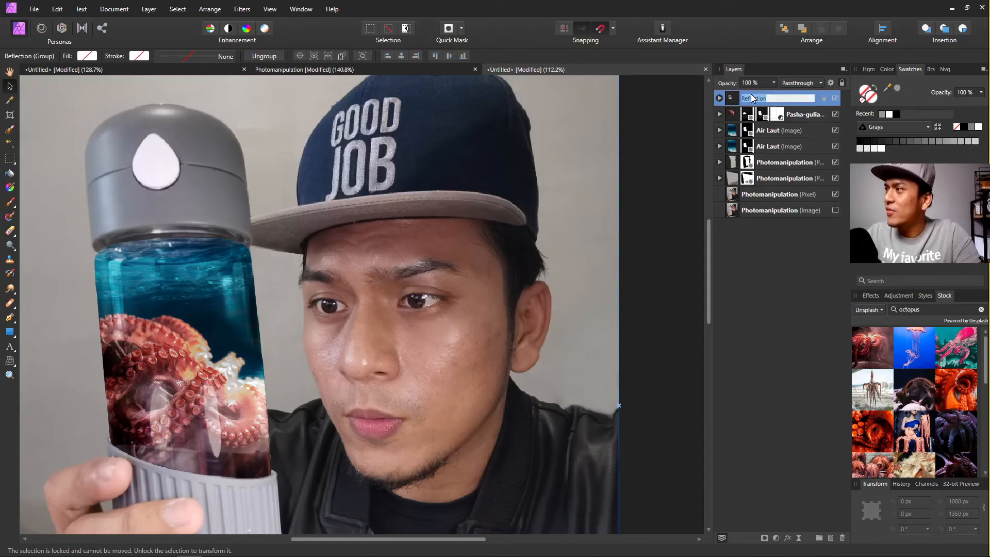
pyautogui.click(796, 114)
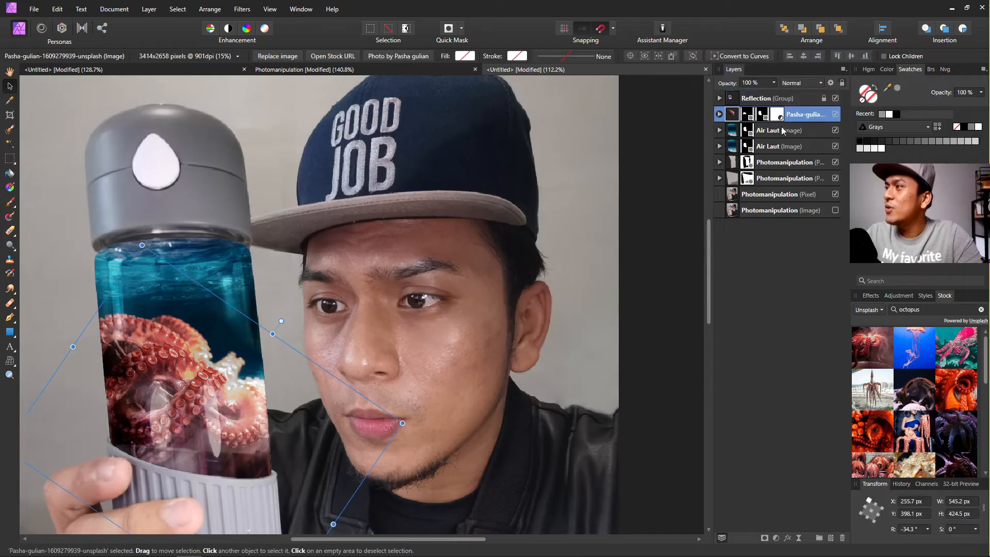
pyautogui.click(777, 132)
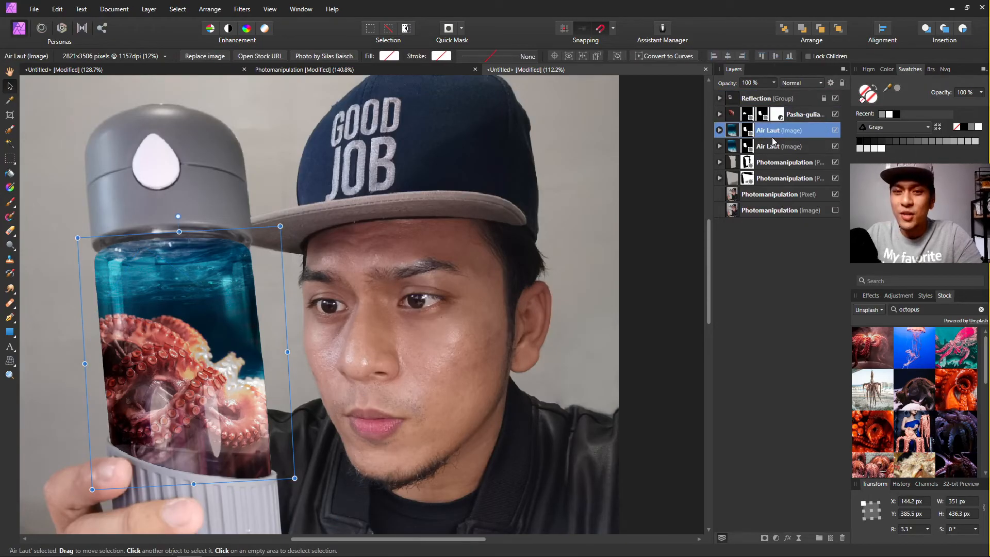
pyautogui.moveTo(783, 138); pyautogui.dragTo(788, 114)
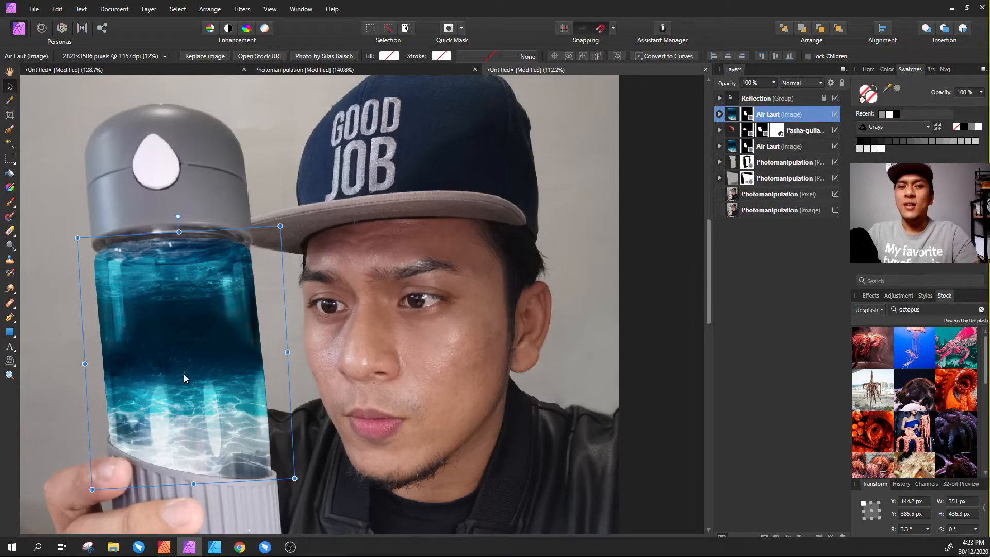
pyautogui.scroll(4, 146, 391)
pyautogui.scroll(-4, 147, 390)
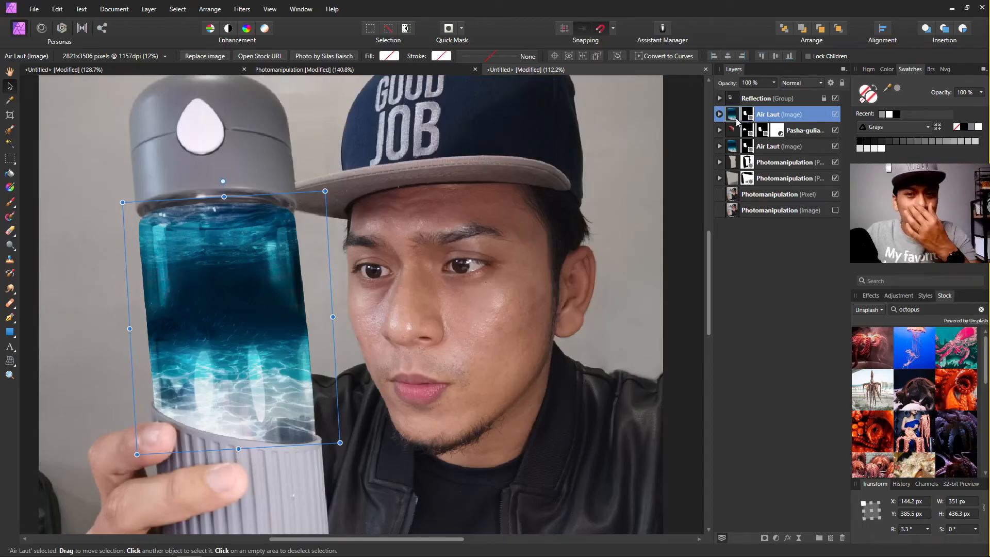
# Set the blend mode of the Air Laut copy above the octopus to Color.
pyautogui.click(792, 84)
pyautogui.scroll(-3, 807, 222)
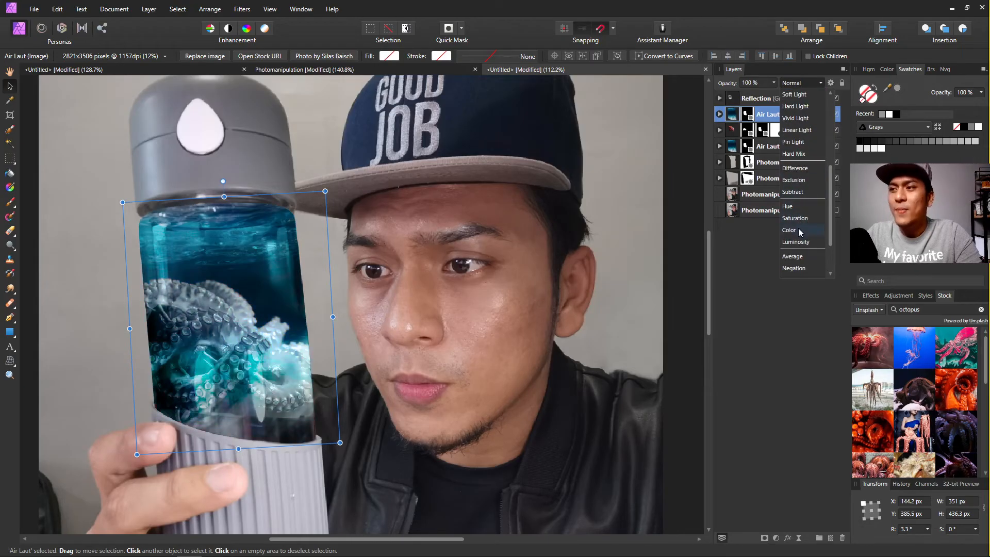
pyautogui.click(800, 231)
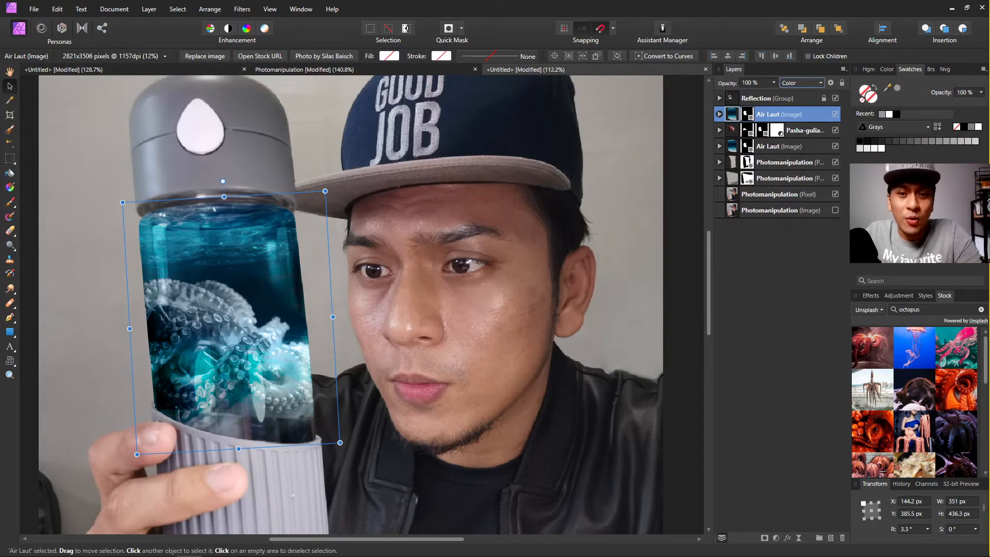
# Set the opacity of the Air Laut copy above the octopus to 25%.
pyautogui.click(773, 82)
pyautogui.moveTo(776, 94); pyautogui.dragTo(721, 114)
pyautogui.scroll(4, 136, 371)
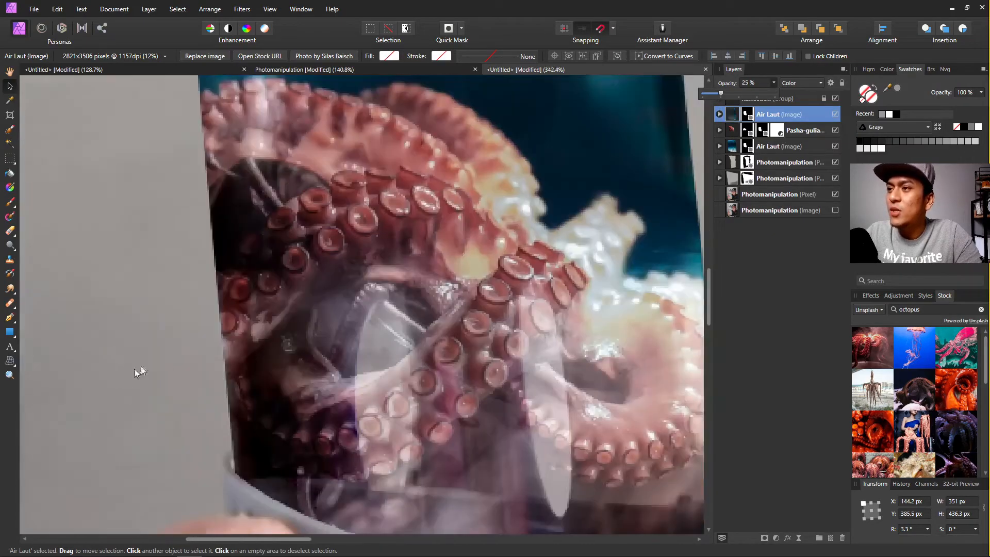
pyautogui.scroll(-5, 233, 358)
pyautogui.scroll(6, 314, 320)
pyautogui.scroll(-1, 197, 299)
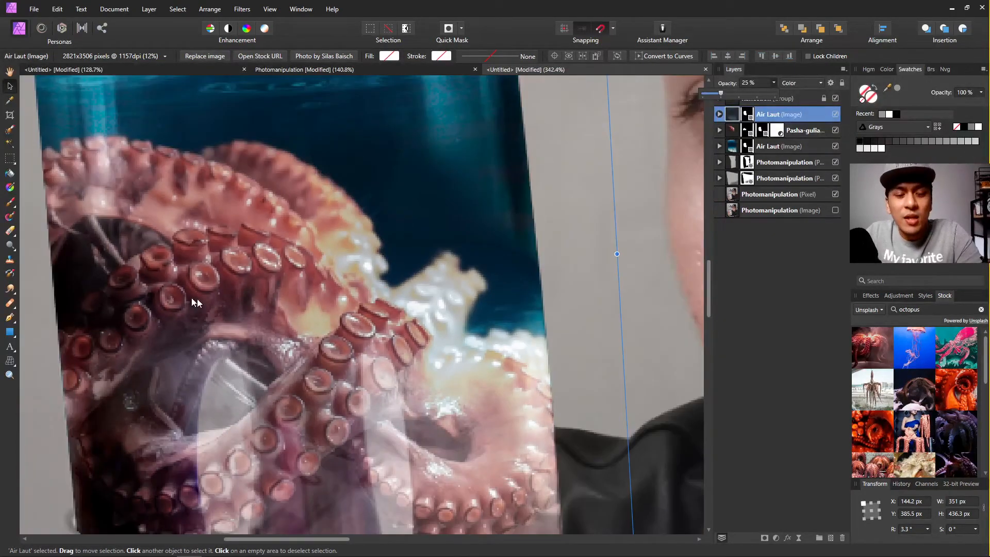
pyautogui.scroll(1, 207, 273)
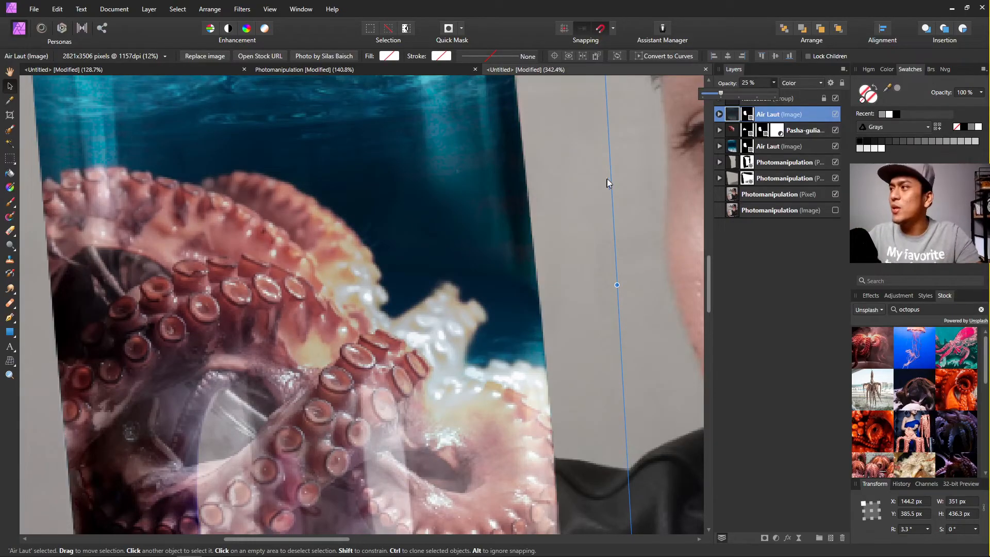
# Toggle the upper Air Laut copy's visibility to compare the octopus with and without the colour tint.
pyautogui.click(835, 114)
pyautogui.scroll(2, 431, 195)
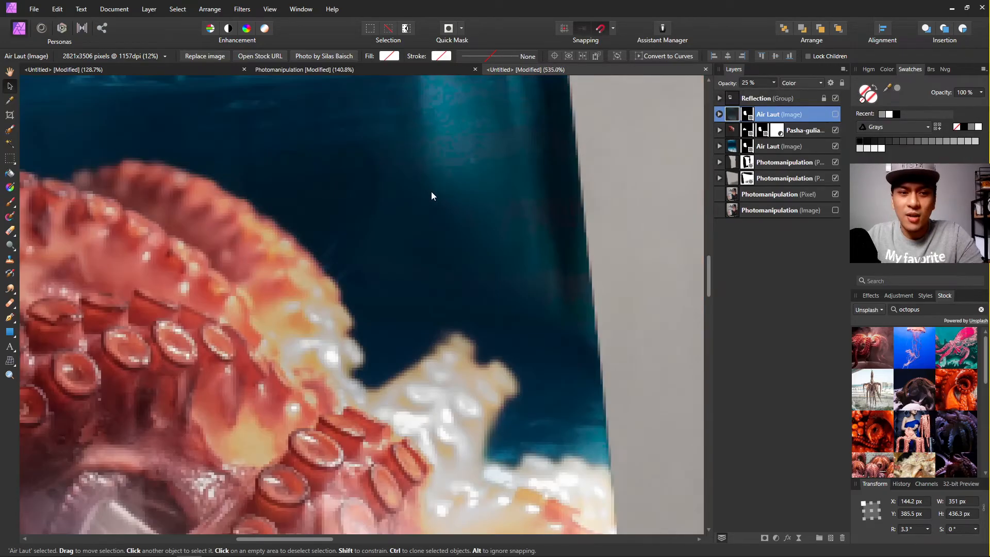
pyautogui.scroll(-5, 564, 188)
pyautogui.scroll(4, 564, 188)
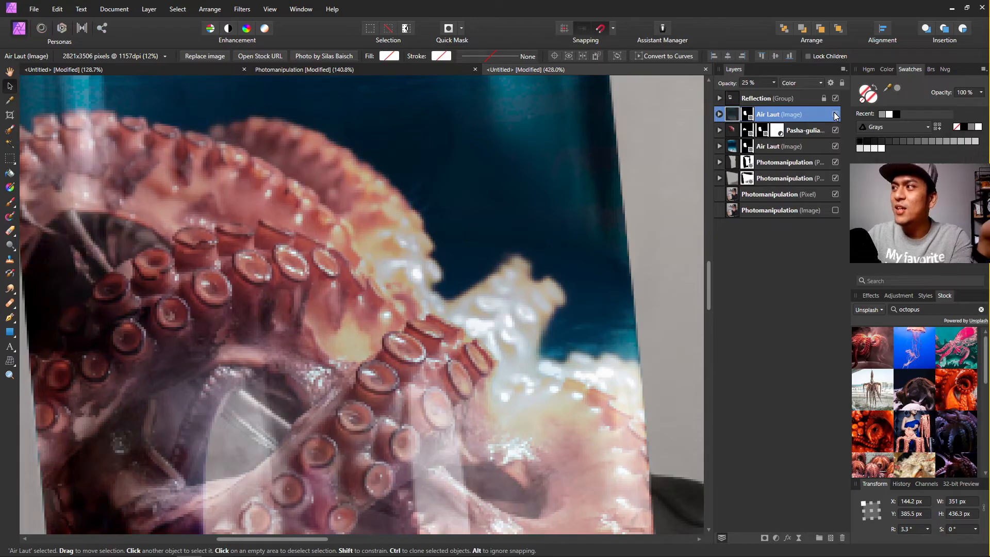
pyautogui.click(835, 114)
pyautogui.scroll(-2, 430, 198)
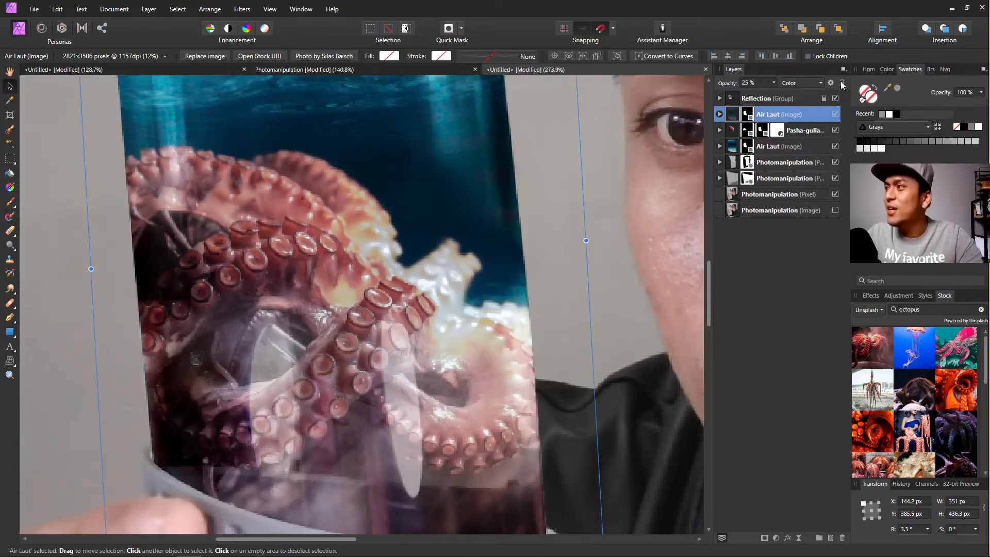
# Lower the opacity of the Air Laut copy above the octopus to 20%.
pyautogui.click(774, 82)
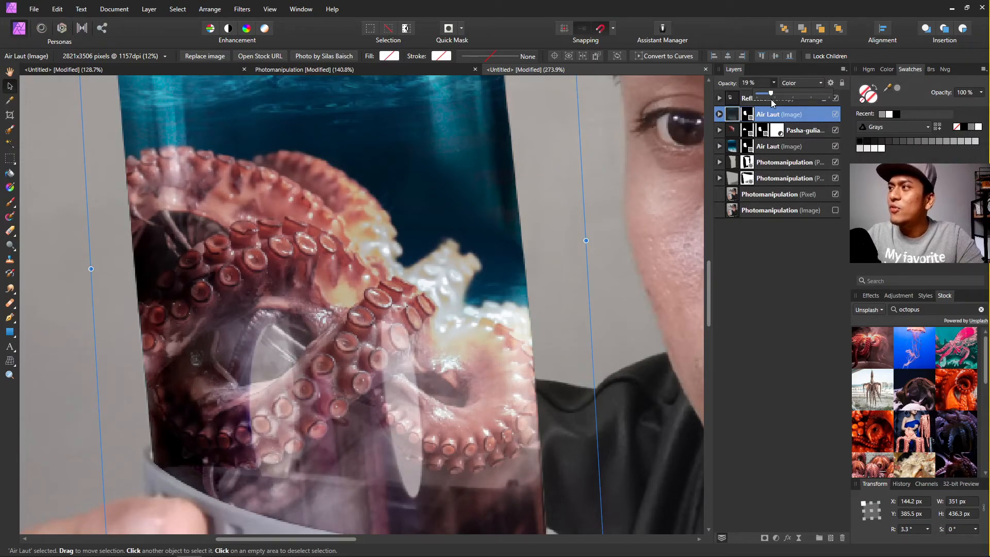
pyautogui.moveTo(771, 99); pyautogui.dragTo(772, 98)
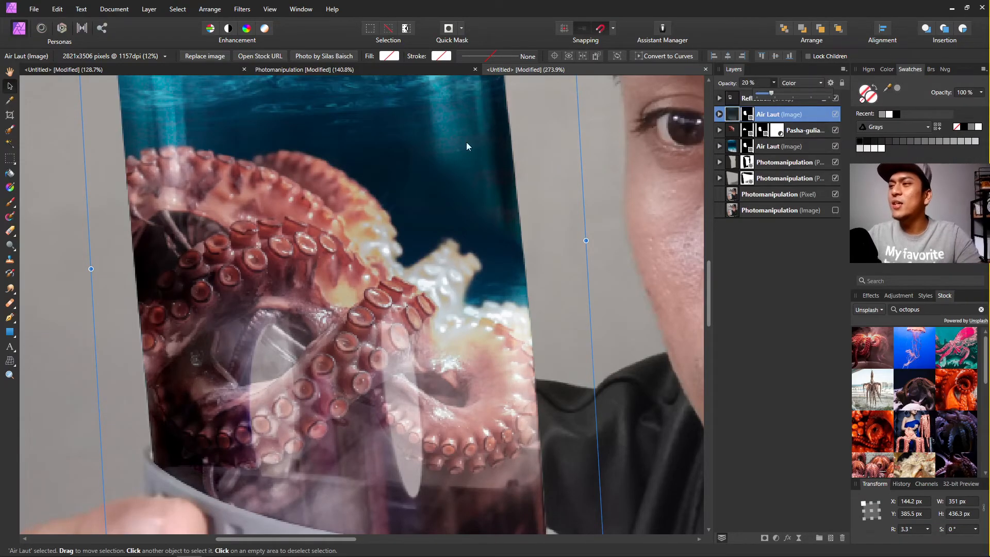
pyautogui.scroll(-2, 333, 227)
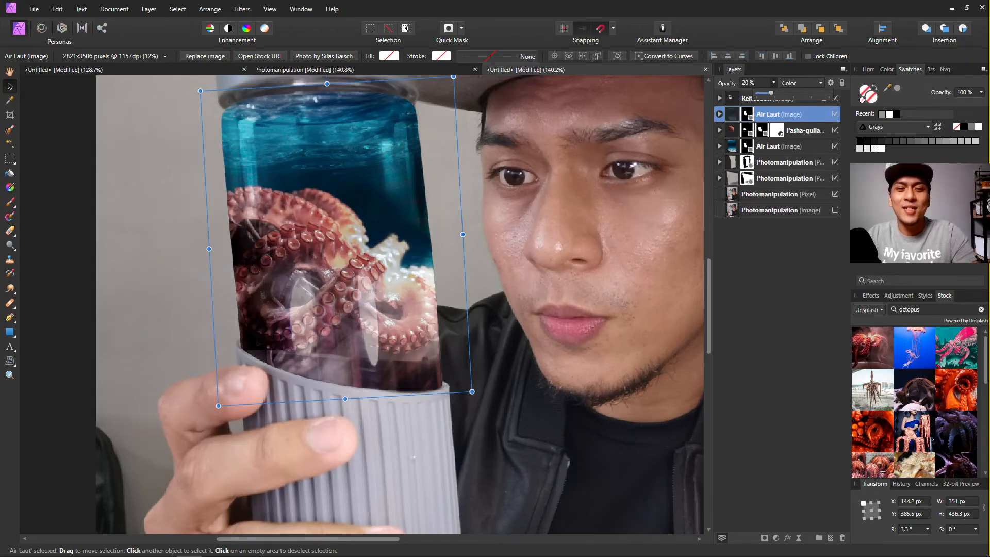
# Deselect all layers and view the whole portrait with the bottle composite.
pyautogui.click(544, 291)
pyautogui.scroll(-3, 526, 297)
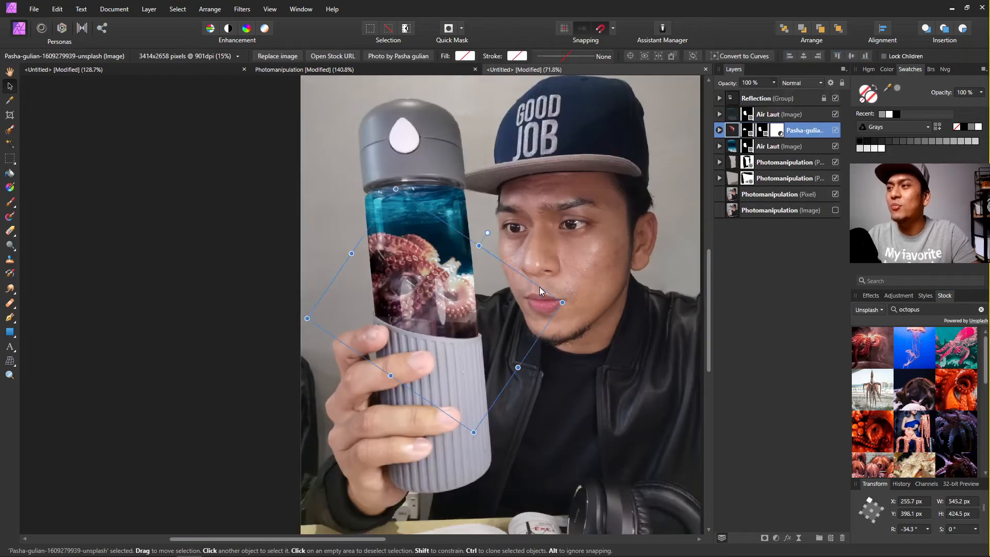
pyautogui.moveTo(539, 287); pyautogui.dragTo(414, 301)
pyautogui.click(210, 269)
pyautogui.scroll(2, 367, 301)
pyautogui.scroll(-2, 368, 301)
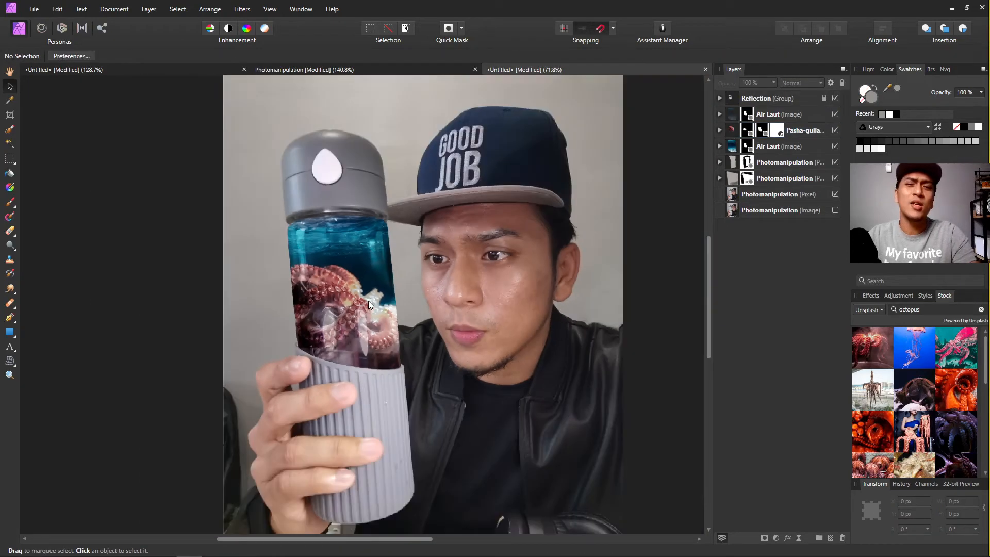
pyautogui.hscroll(1, 368, 301)
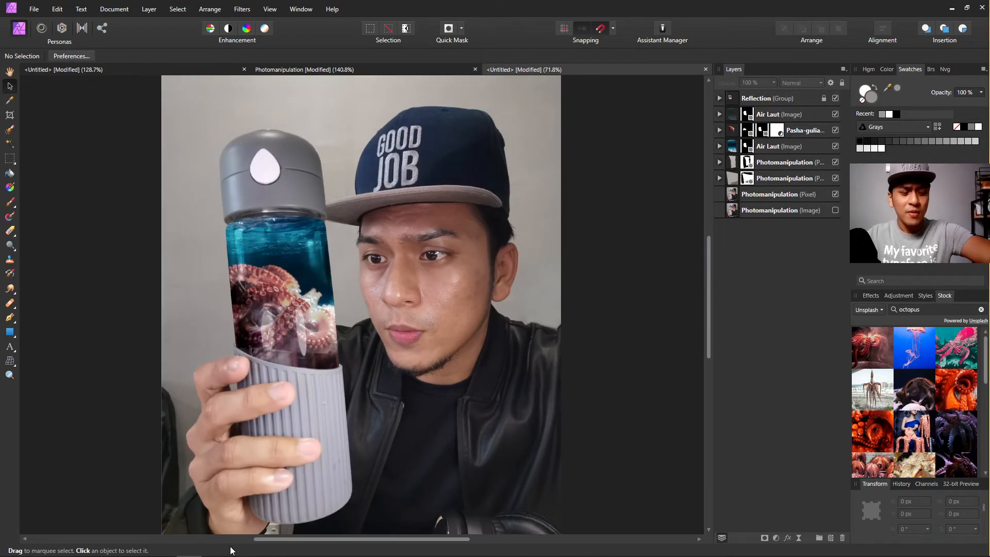
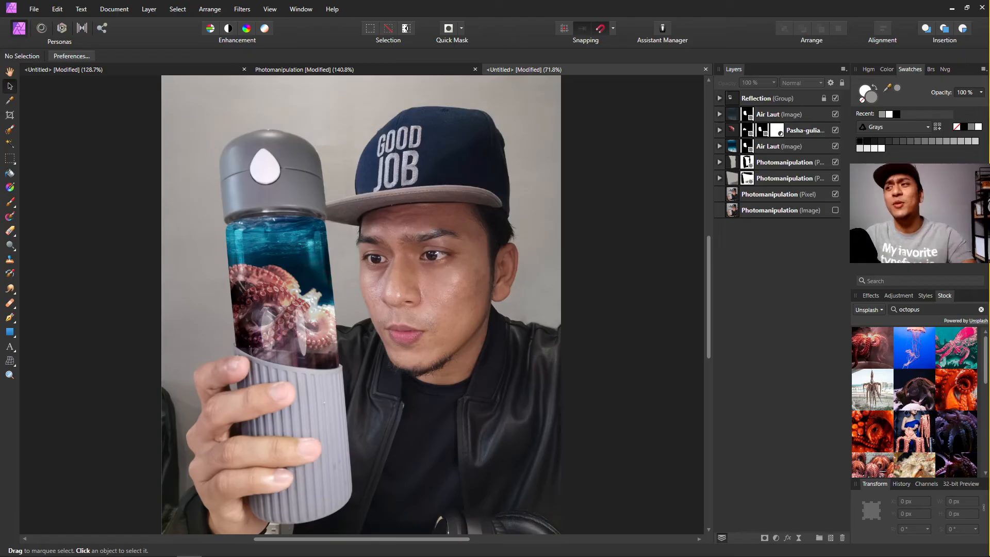
# Examine up close how the octopus, water and glass reflections blend inside the bottle.
pyautogui.scroll(5, 281, 332)
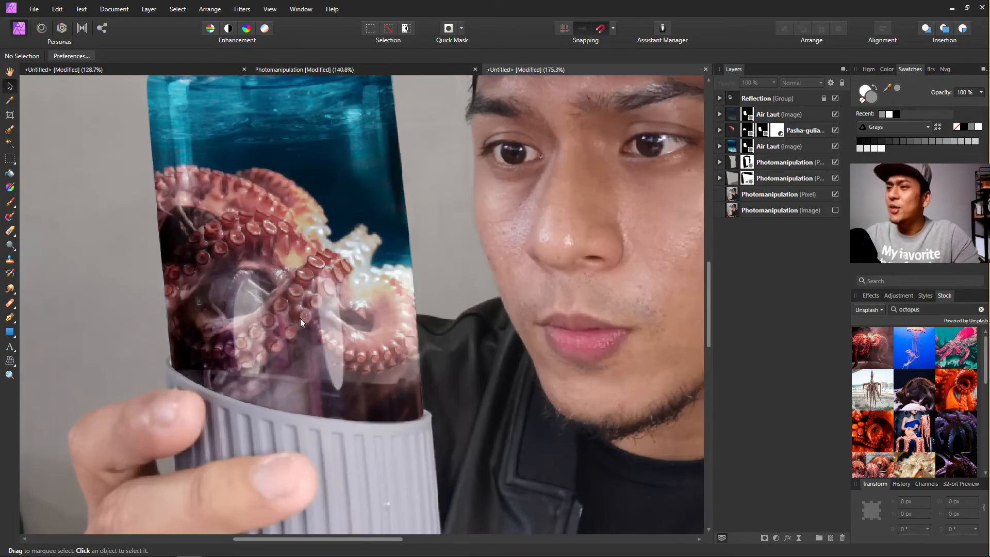
pyautogui.scroll(-2, 286, 321)
pyautogui.scroll(6, 277, 360)
pyautogui.scroll(-5, 283, 356)
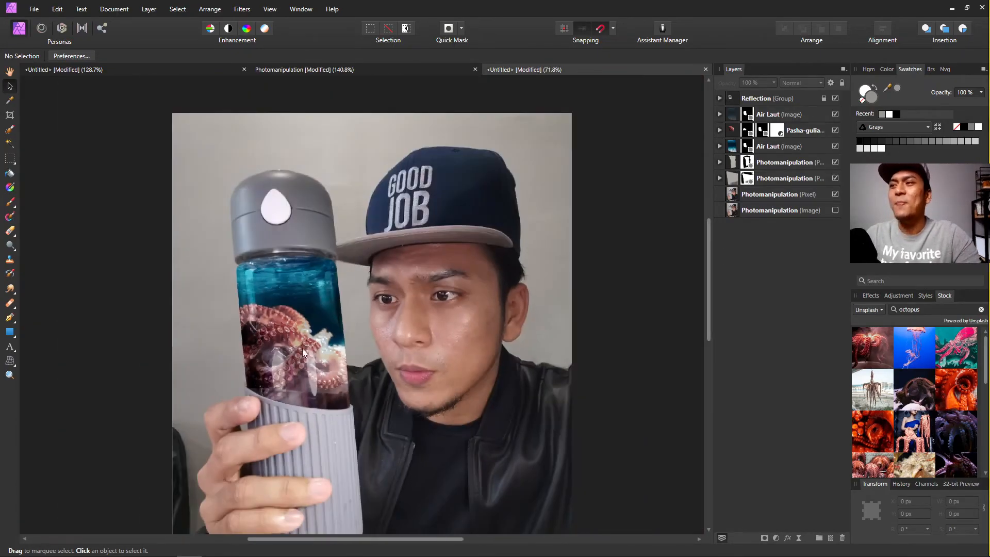
pyautogui.scroll(3, 302, 349)
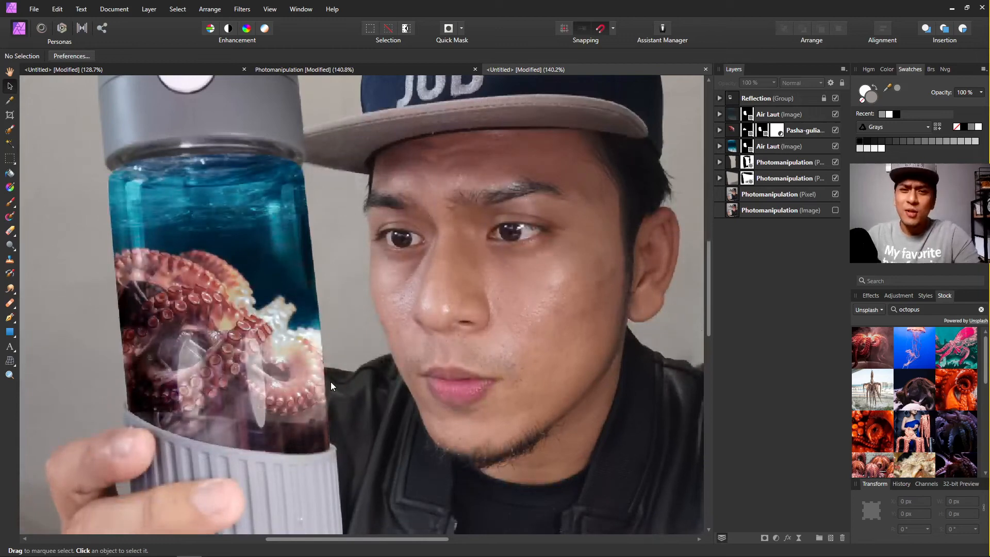
pyautogui.scroll(-1, 317, 360)
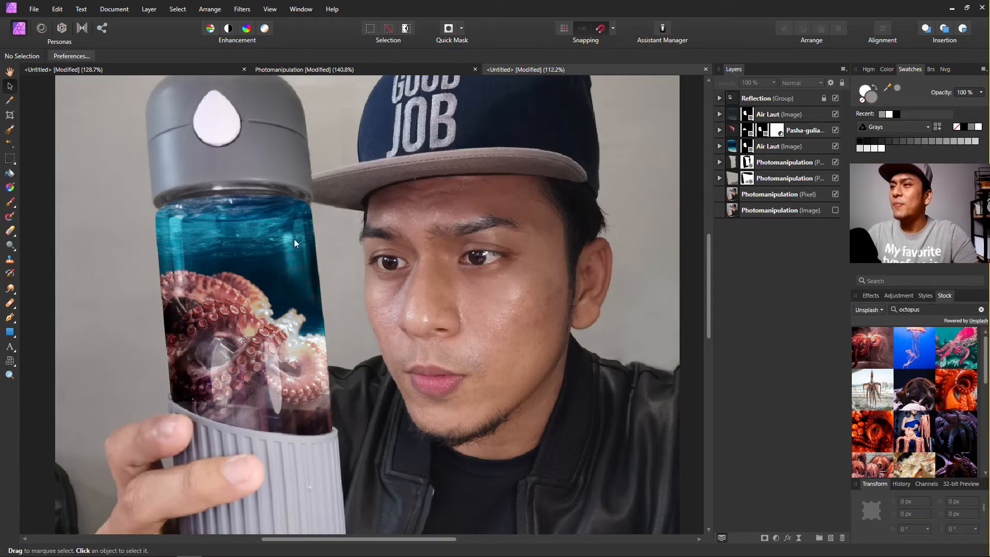
pyautogui.scroll(-2, 411, 192)
pyautogui.scroll(-1, 404, 85)
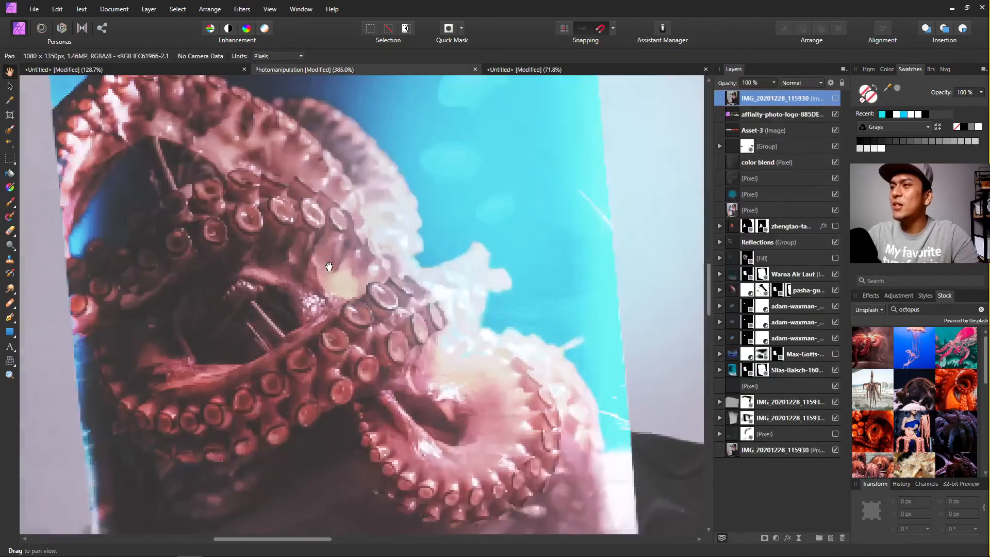
# Study the jellyfish, octopus colouring and tinted eyes in the Photomanipulation reference document.
pyautogui.scroll(-2, 304, 197)
pyautogui.scroll(2, 304, 197)
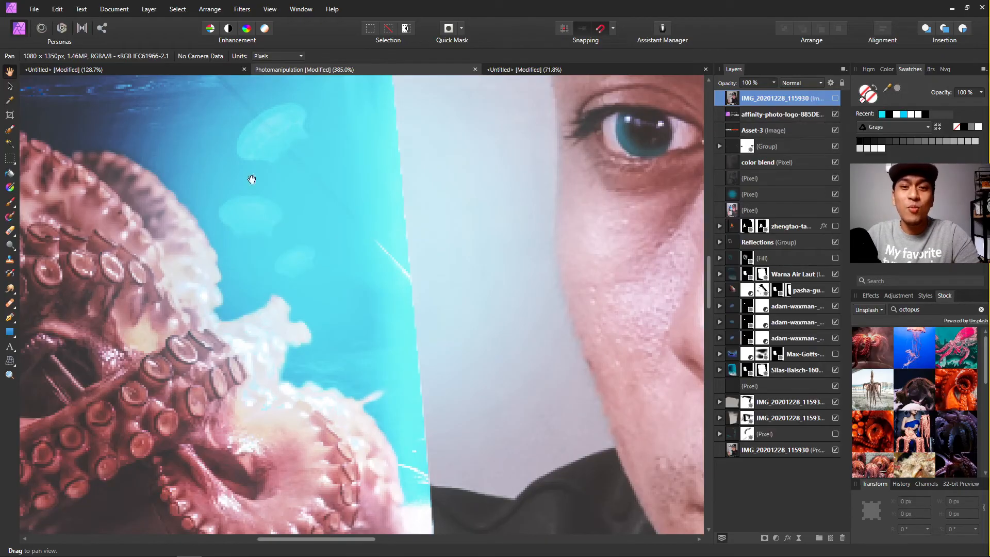
pyautogui.scroll(-3, 263, 270)
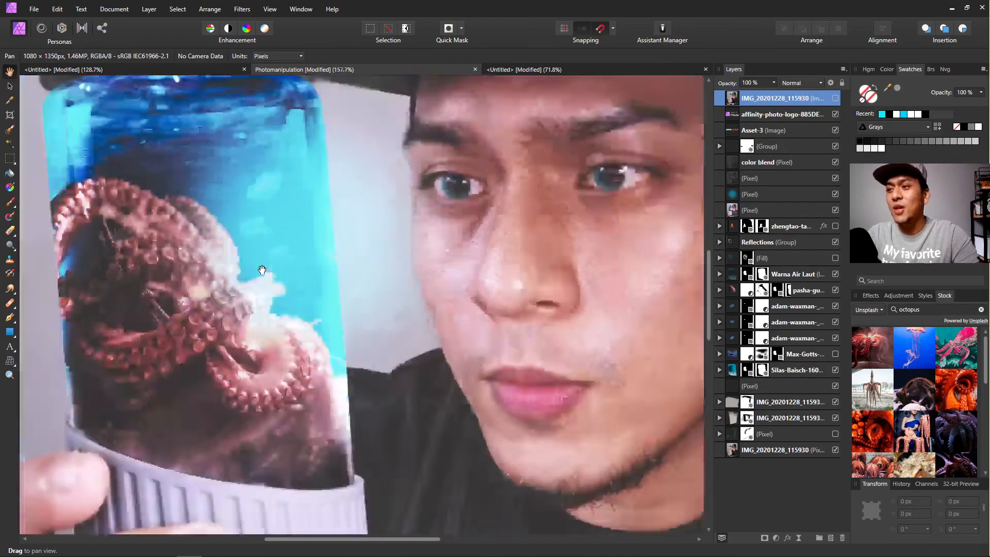
pyautogui.scroll(3, 280, 304)
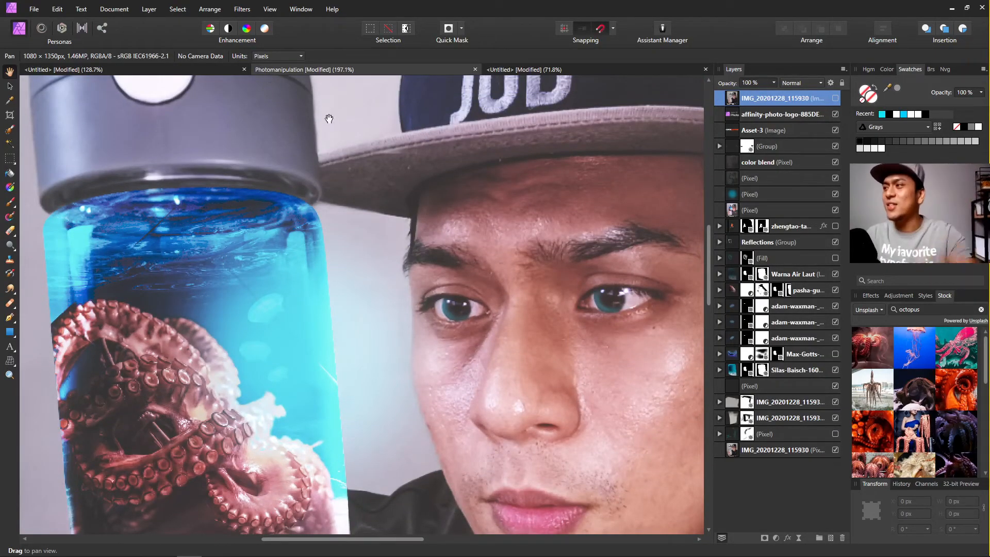
pyautogui.scroll(-2, 208, 91)
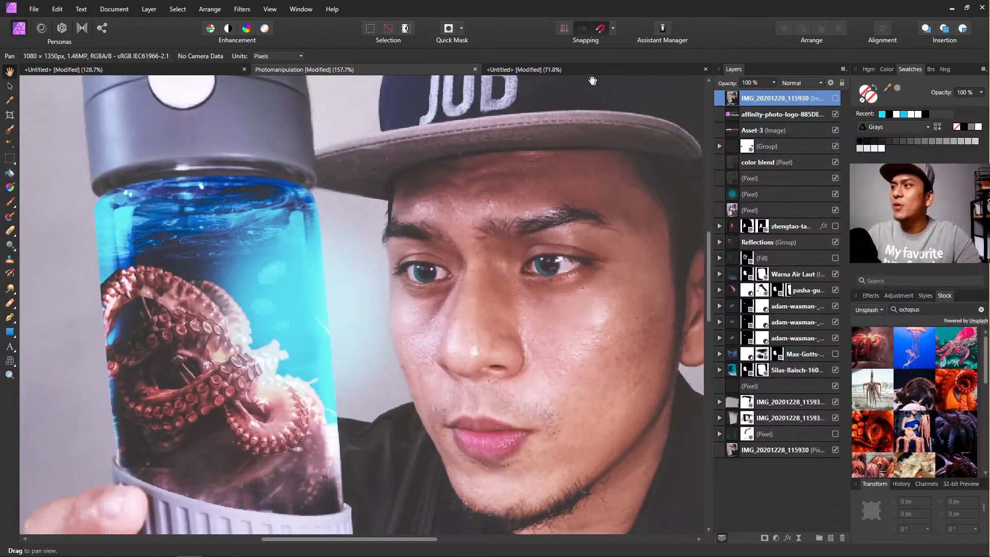
pyautogui.scroll(-1, 516, 260)
pyautogui.scroll(3, 413, 330)
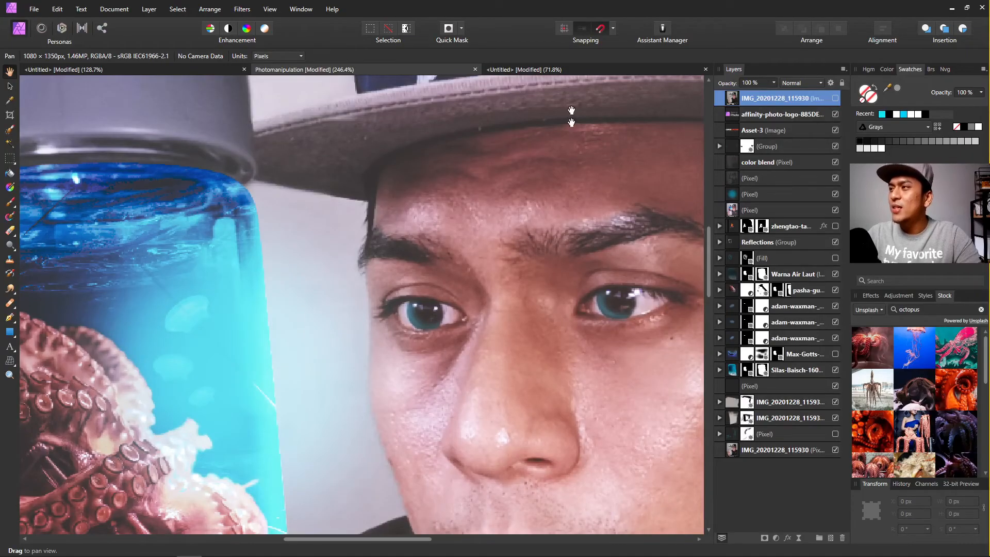
# Return to the untitled bottle composite and add an empty pixel layer above the Reflection group.
pyautogui.click(533, 69)
pyautogui.scroll(4, 438, 237)
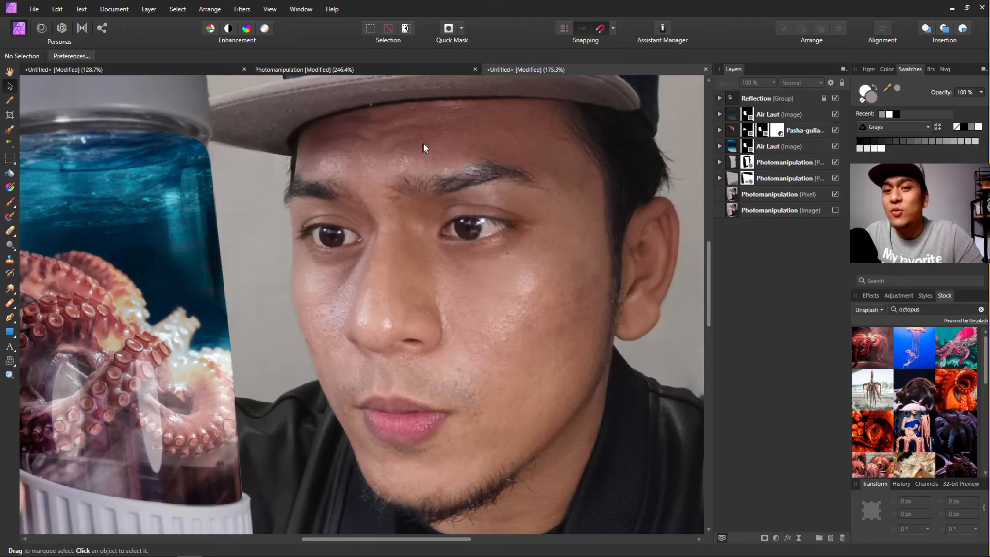
pyautogui.click(780, 97)
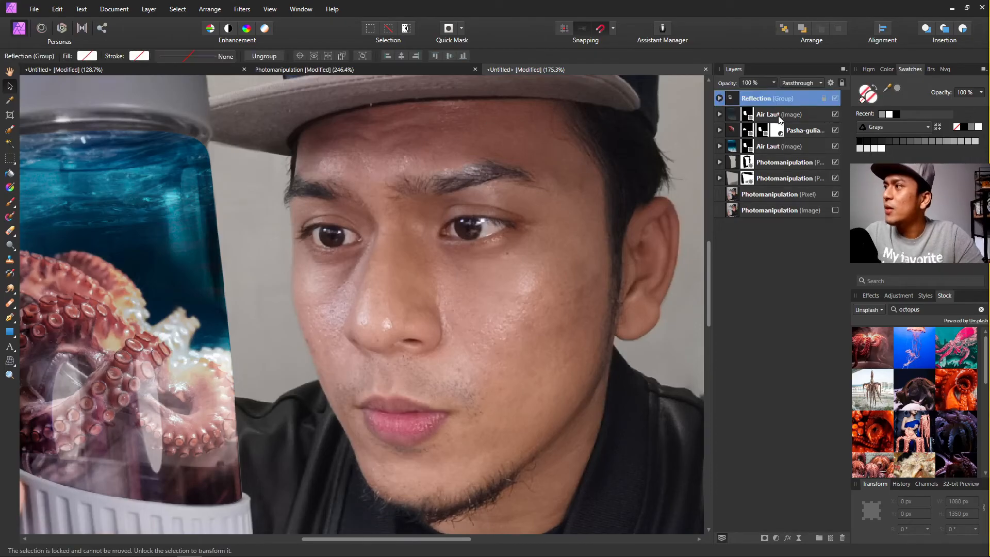
pyautogui.click(776, 115)
pyautogui.click(783, 98)
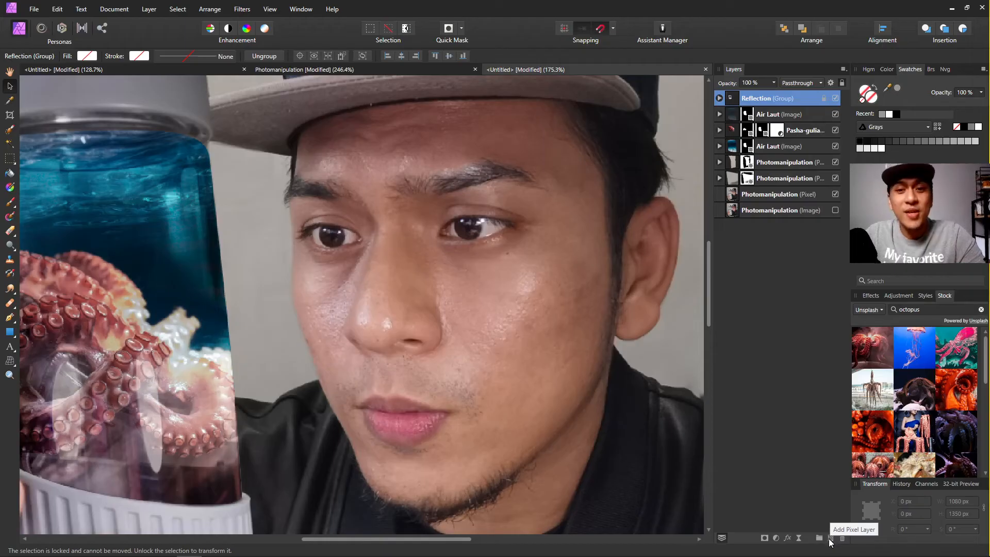
pyautogui.hotkey('ctrl', 'shift', 'n')
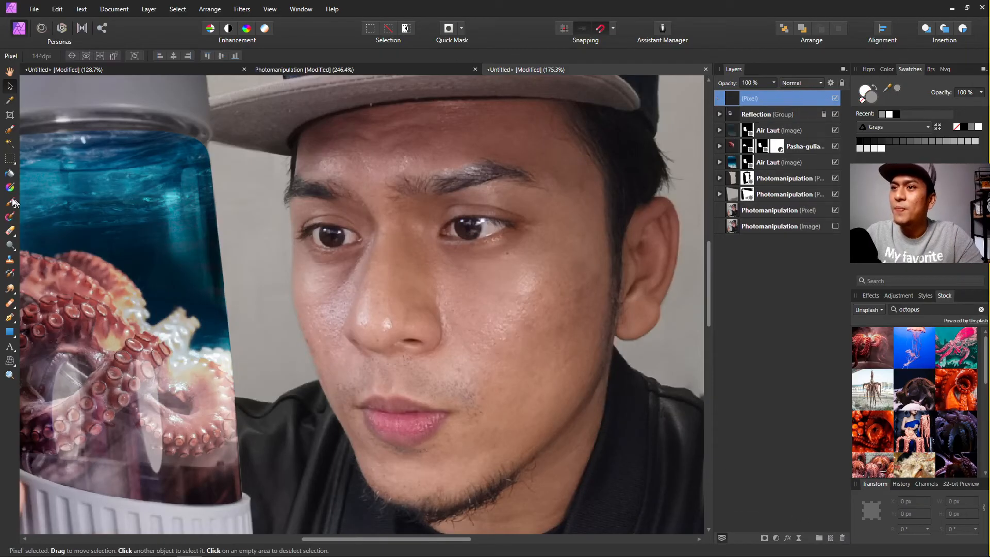
# Choose the Paint Brush and set its colour to a teal sampled from the ocean water in the bottle.
pyautogui.click(10, 202)
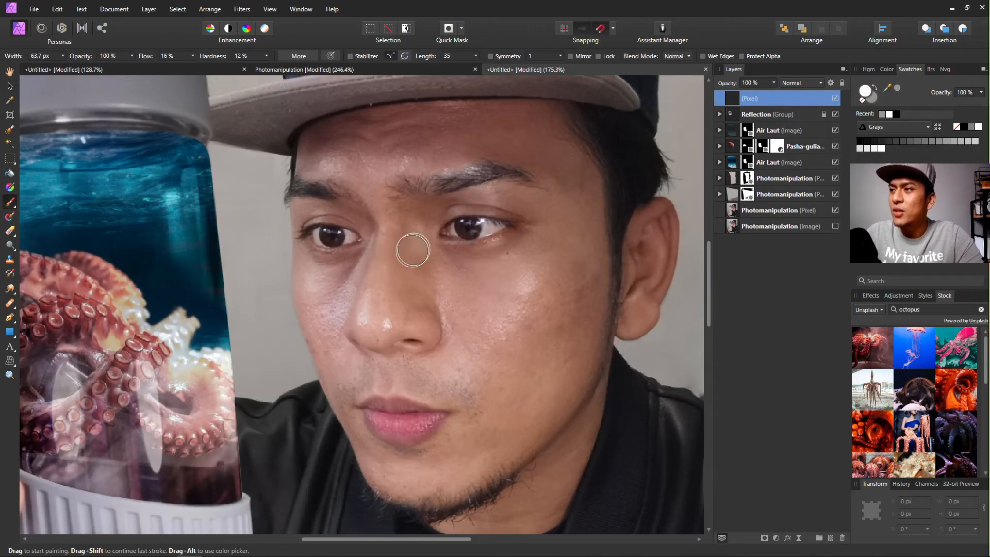
pyautogui.scroll(3, 275, 229)
pyautogui.scroll(-5, 236, 254)
pyautogui.scroll(1, 201, 229)
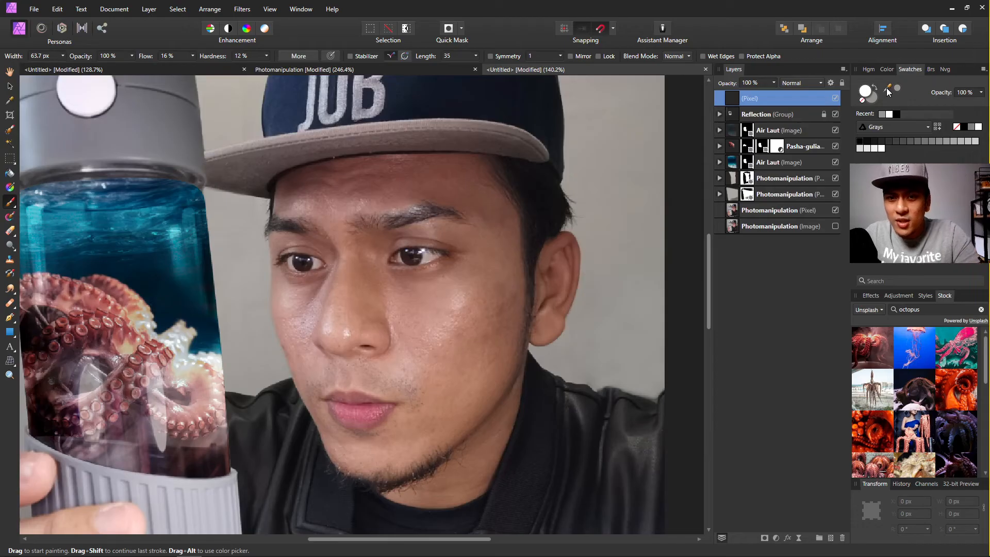
pyautogui.moveTo(886, 87)
pyautogui.mouseDown()
pyautogui.moveTo(685, 137)
pyautogui.moveTo(176, 226)
pyautogui.moveTo(175, 242)
pyautogui.mouseUp()
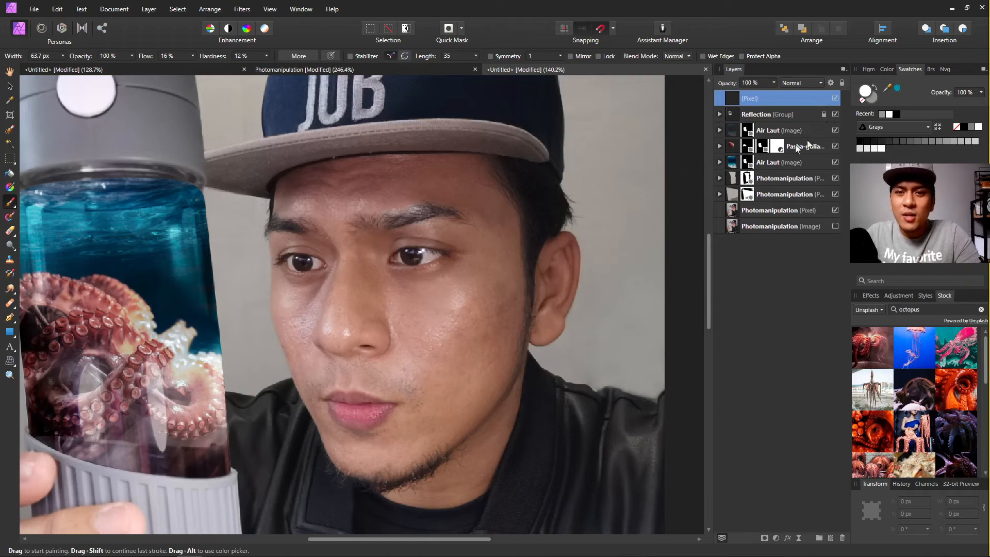
pyautogui.click(897, 89)
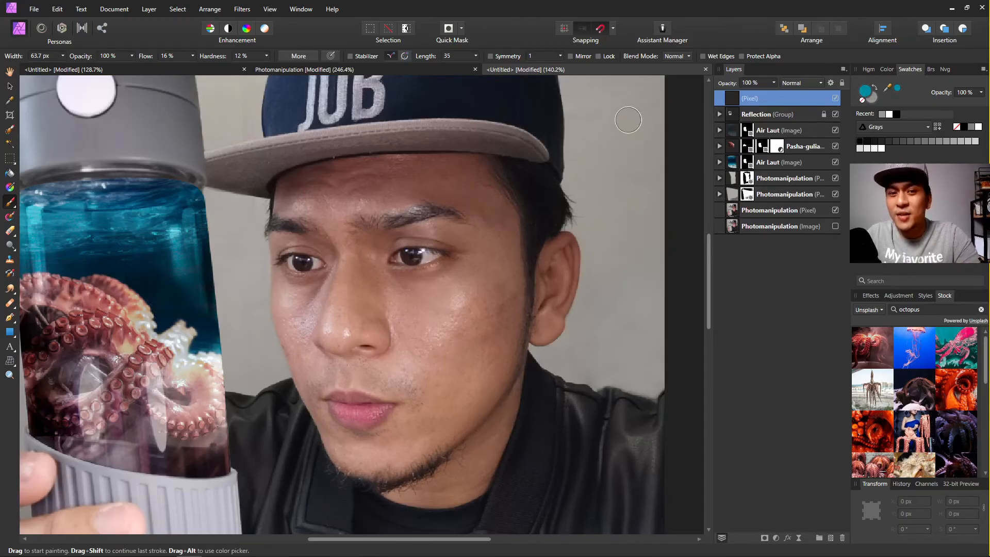
# Reduce the brush width to 13.2 px and paint teal over the iris of the subject's left eye.
pyautogui.scroll(6, 399, 226)
pyautogui.scroll(3, 454, 292)
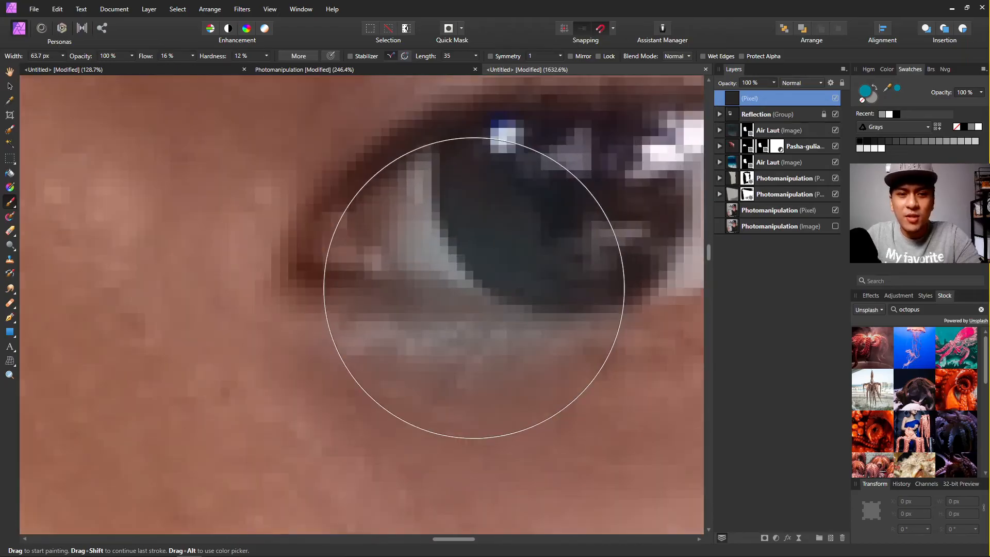
pyautogui.press(']')
pyautogui.press(']')
pyautogui.press(']')
pyautogui.press('[')
pyautogui.press('[')
pyautogui.press('[')
pyautogui.press('[')
pyautogui.press('[')
pyautogui.press('[')
pyautogui.press('[')
pyautogui.press('[')
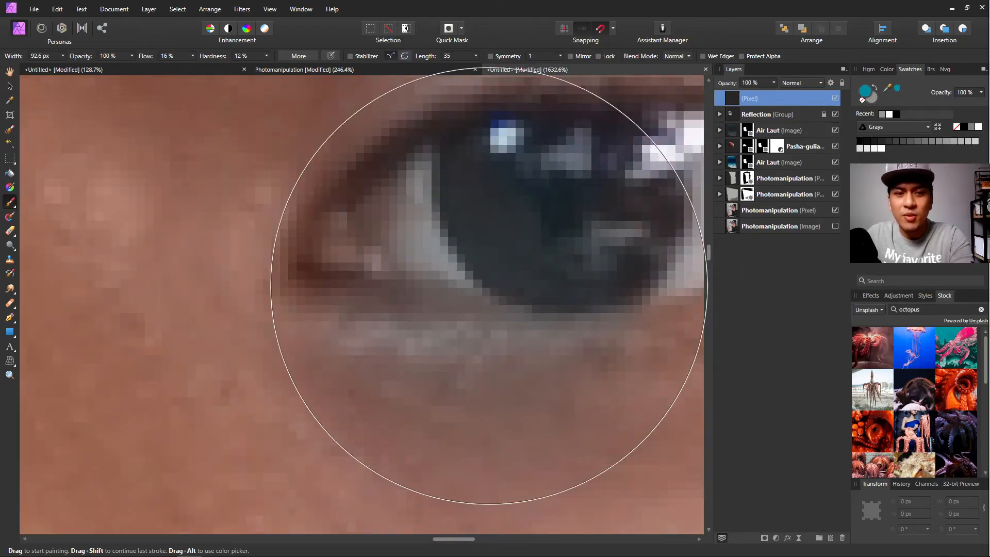
pyautogui.press('[')
pyautogui.press('[')
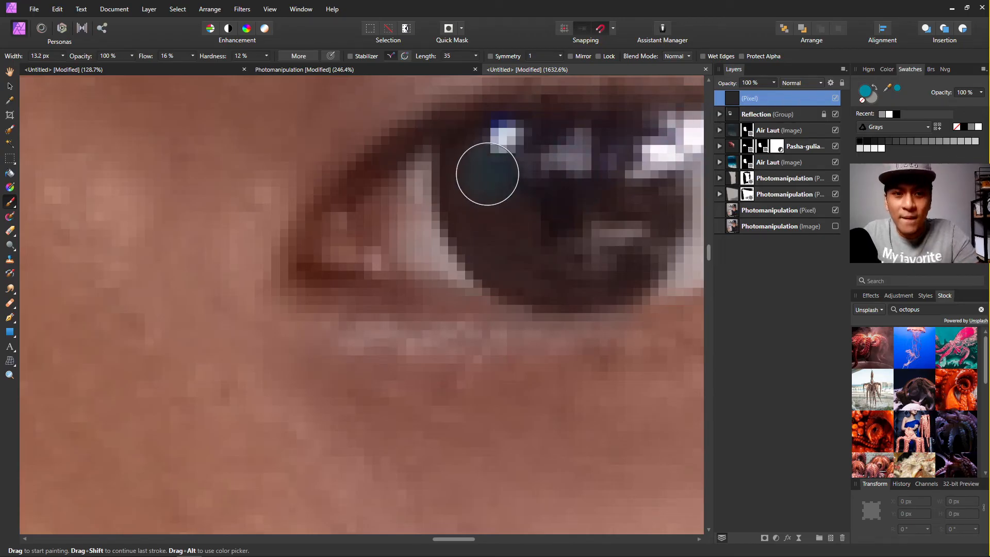
pyautogui.moveTo(486, 174)
pyautogui.mouseDown()
pyautogui.moveTo(495, 210)
pyautogui.moveTo(597, 269)
pyautogui.moveTo(559, 274)
pyautogui.moveTo(513, 249)
pyautogui.moveTo(488, 206)
pyautogui.moveTo(489, 159)
pyautogui.mouseUp()
# Paint the iris of the subject's right eye with the same teal brush, undoing the last stroke.
pyautogui.scroll(-2, 521, 190)
pyautogui.hscroll(-10, 504, 227)
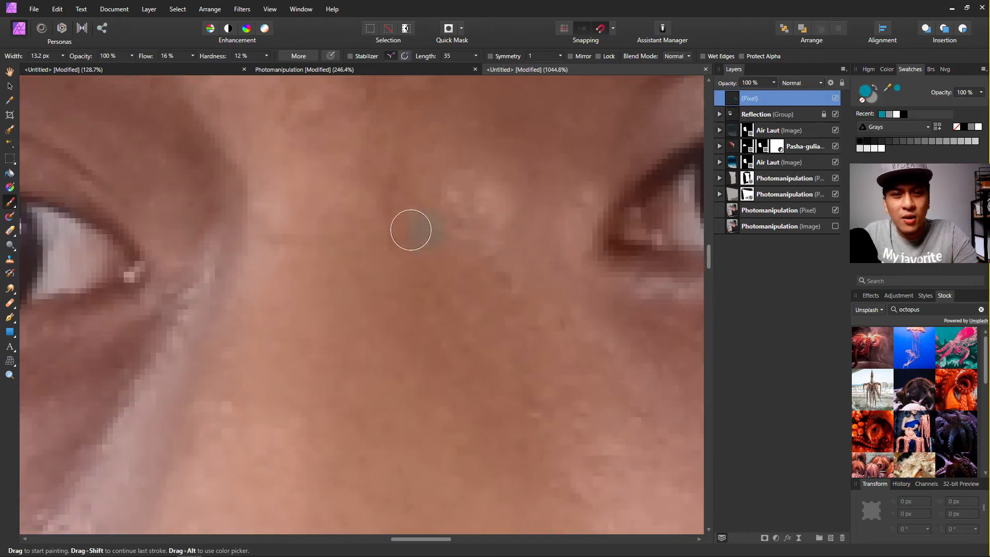
pyautogui.moveTo(175, 248); pyautogui.dragTo(171, 249)
pyautogui.hscroll(-3, 171, 249)
pyautogui.moveTo(168, 214)
pyautogui.mouseDown()
pyautogui.moveTo(169, 248)
pyautogui.moveTo(185, 270)
pyautogui.moveTo(228, 280)
pyautogui.moveTo(180, 276)
pyautogui.moveTo(170, 214)
pyautogui.moveTo(228, 248)
pyautogui.mouseUp()
pyautogui.hotkey('ctrl', 'z')
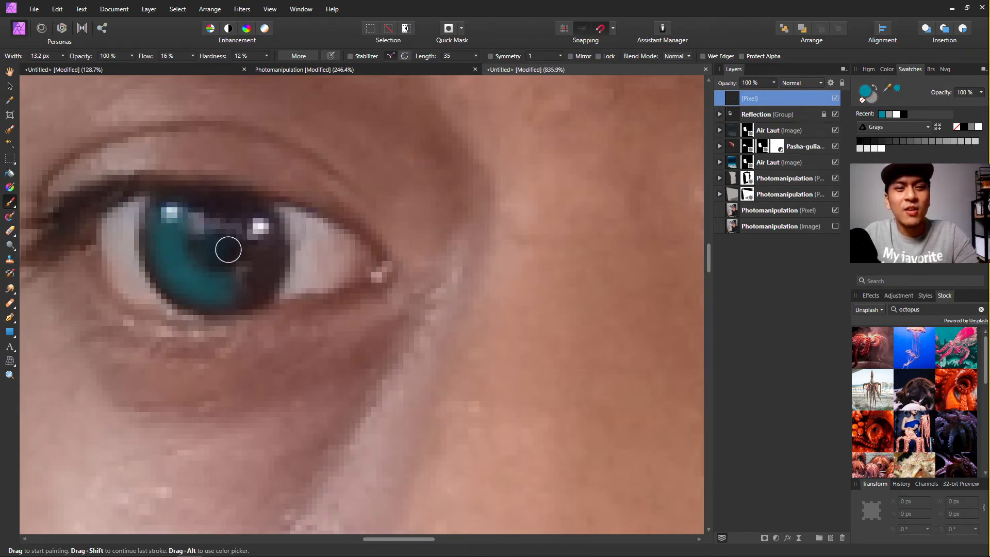
# Set the teal eye layer's blend mode to Screen and its opacity to 40 %.
pyautogui.scroll(-6, 229, 247)
pyautogui.scroll(-3, 360, 251)
pyautogui.scroll(5, 361, 256)
pyautogui.scroll(-5, 368, 256)
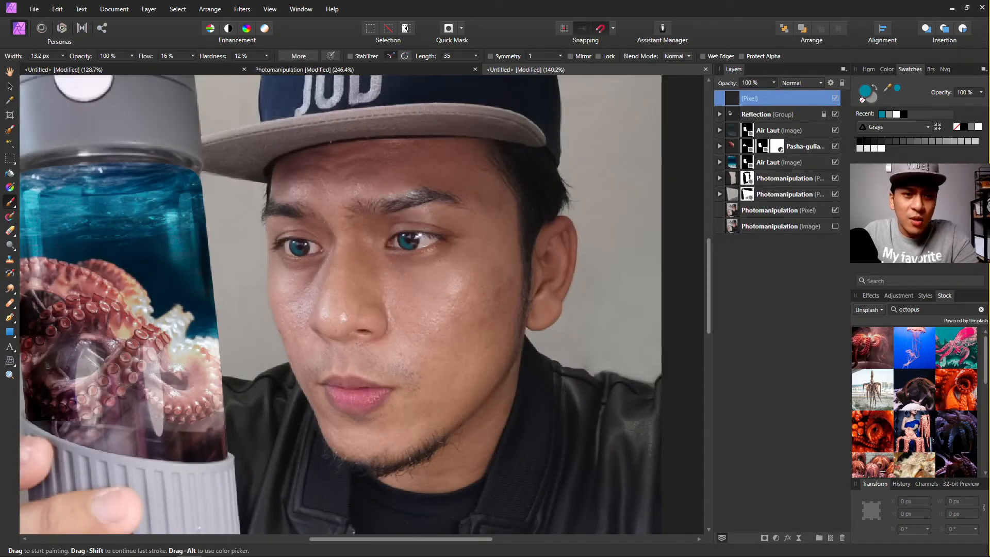
pyautogui.scroll(3, 652, 135)
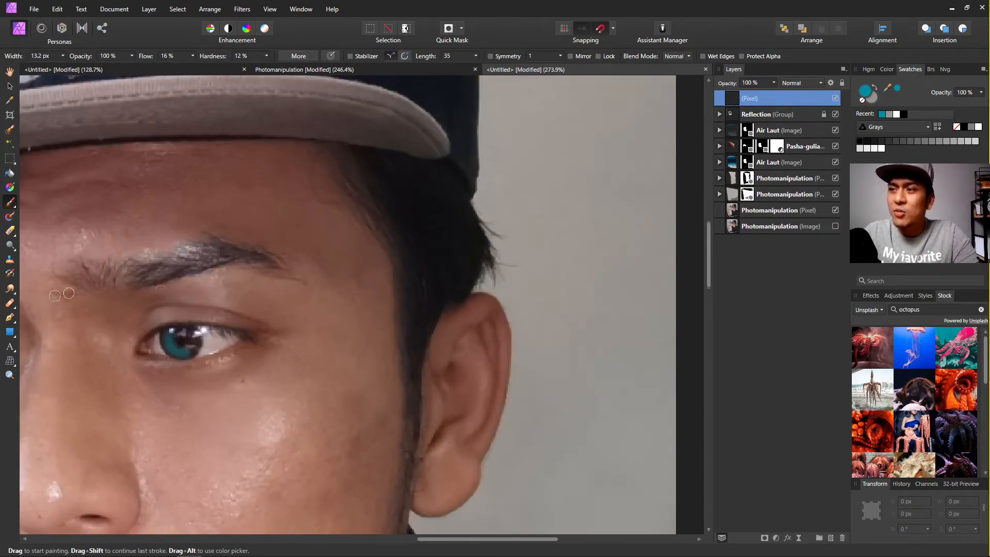
pyautogui.scroll(-3, 588, 191)
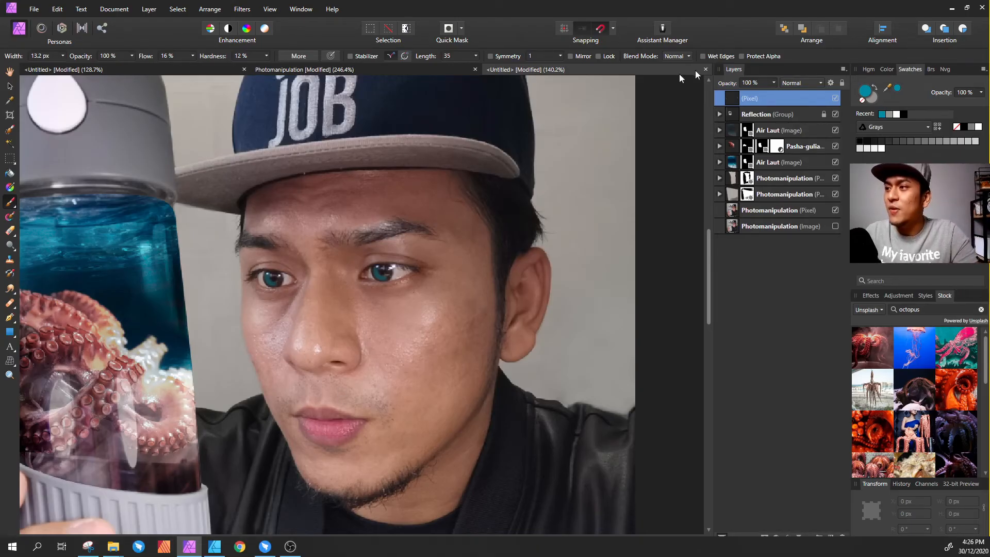
pyautogui.scroll(5, 393, 283)
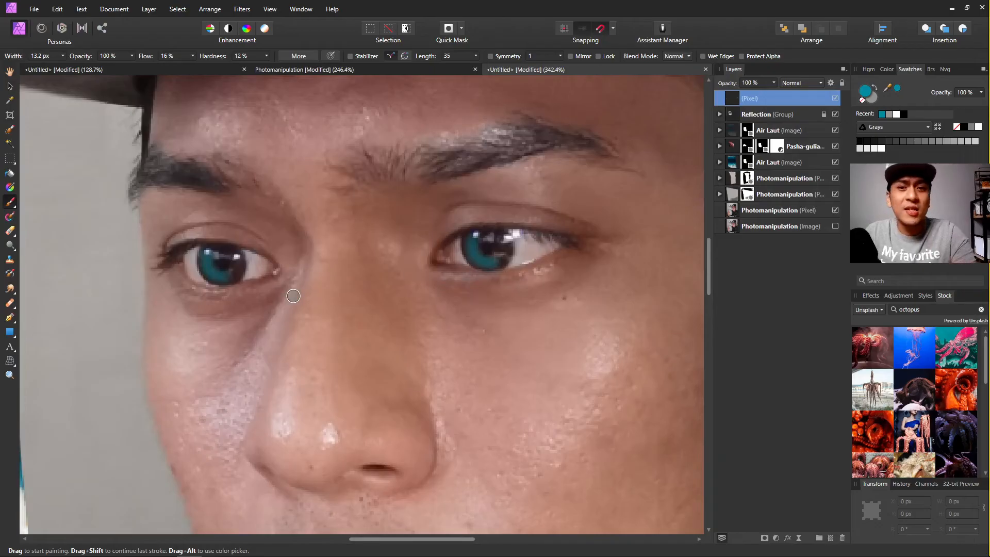
pyautogui.click(801, 82)
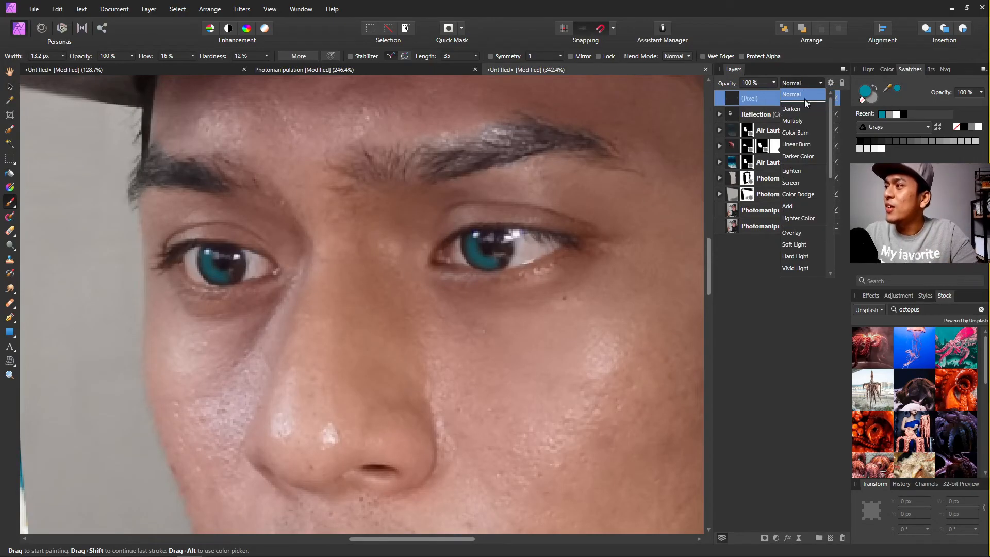
pyautogui.click(802, 182)
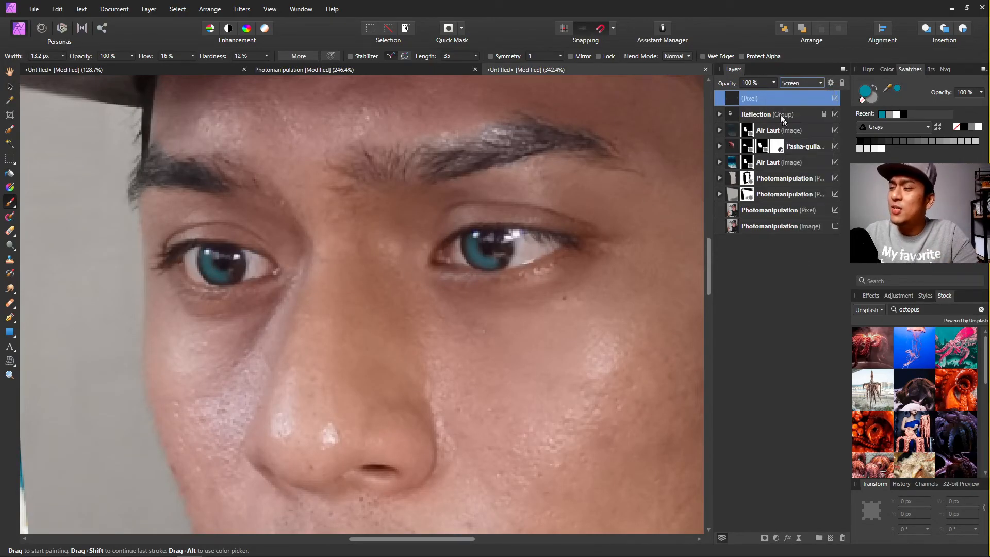
pyautogui.click(774, 83)
pyautogui.moveTo(776, 96); pyautogui.dragTo(741, 98)
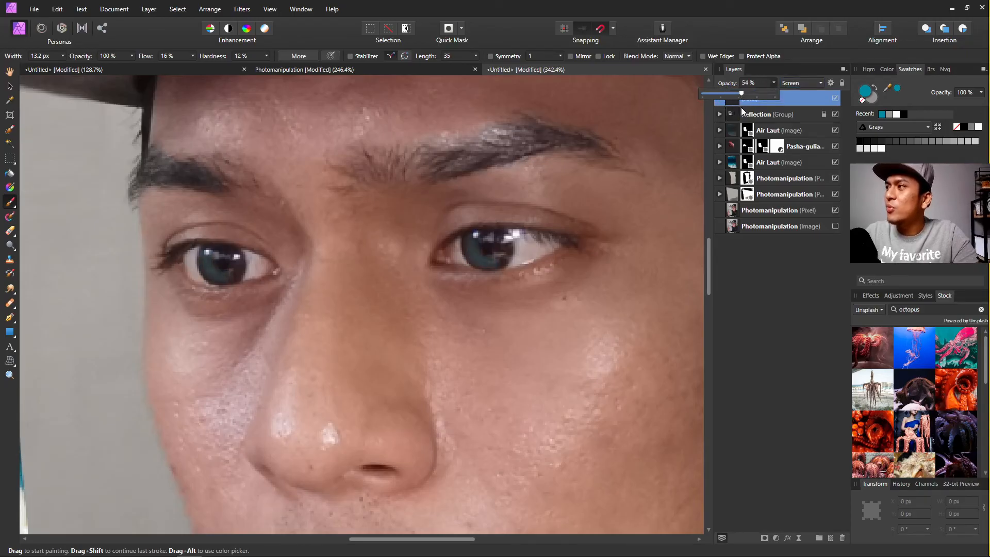
pyautogui.moveTo(741, 107); pyautogui.dragTo(729, 116)
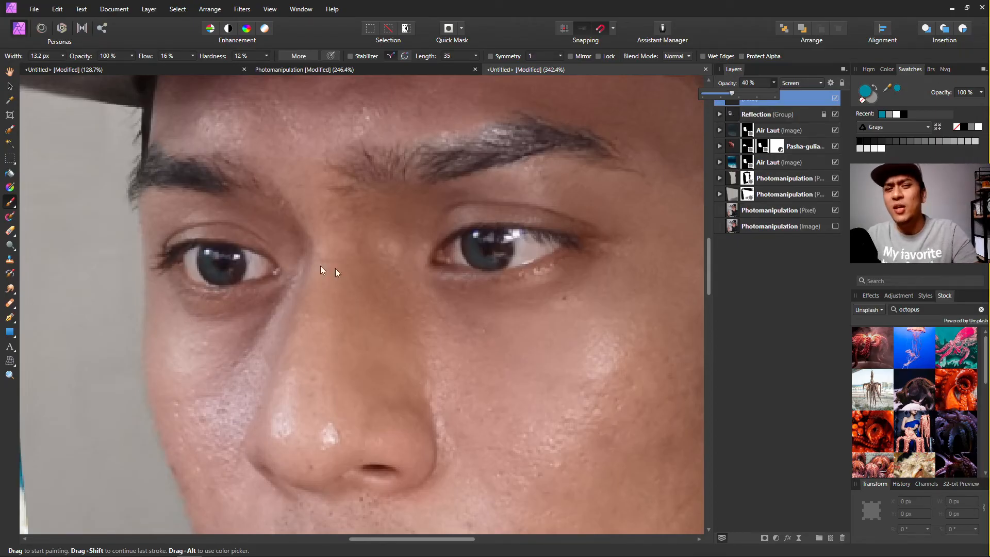
# Examine how the softened eye tint and the octopus bottle look in the whole portrait and up close.
pyautogui.hotkey('ctrl', '0')
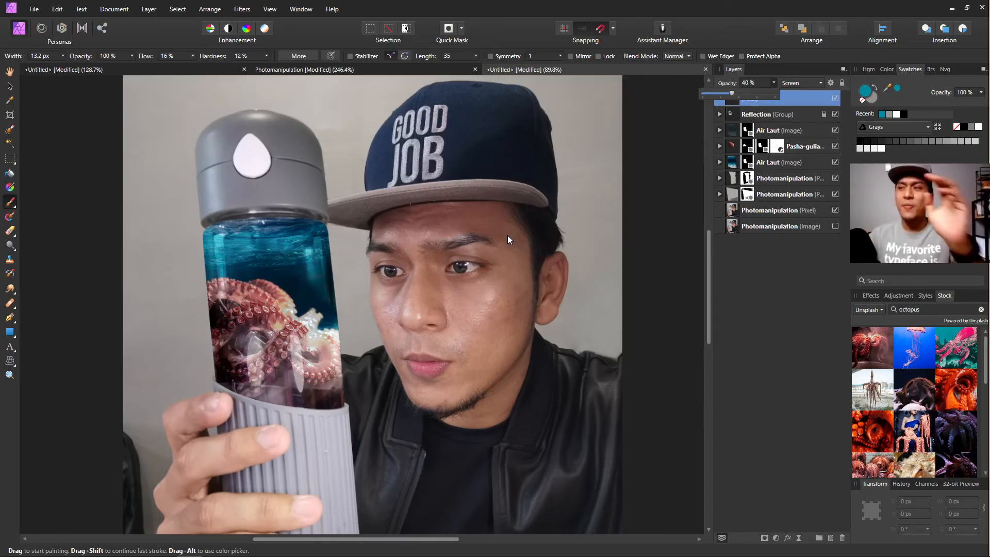
pyautogui.scroll(-3, 508, 235)
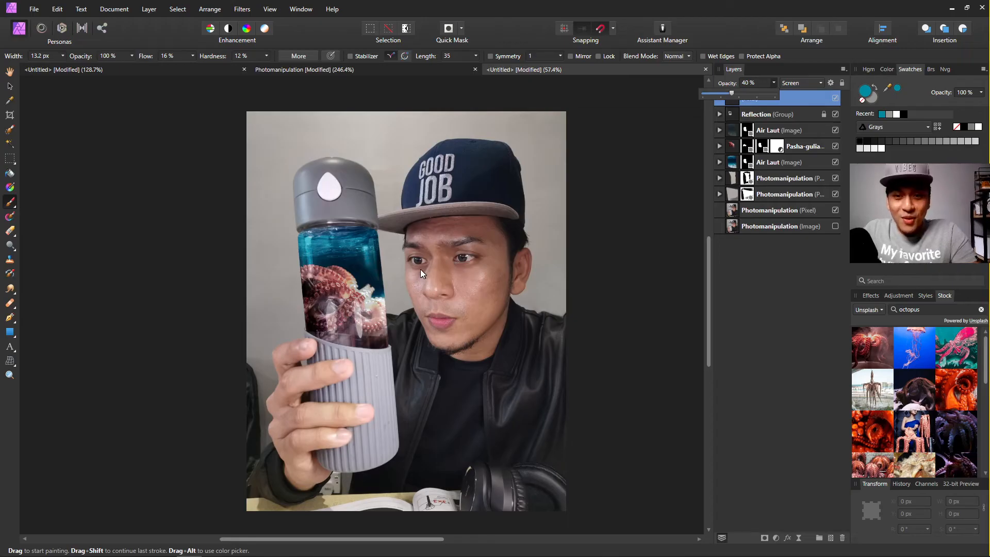
pyautogui.scroll(4, 386, 257)
pyautogui.hscroll(2, 453, 264)
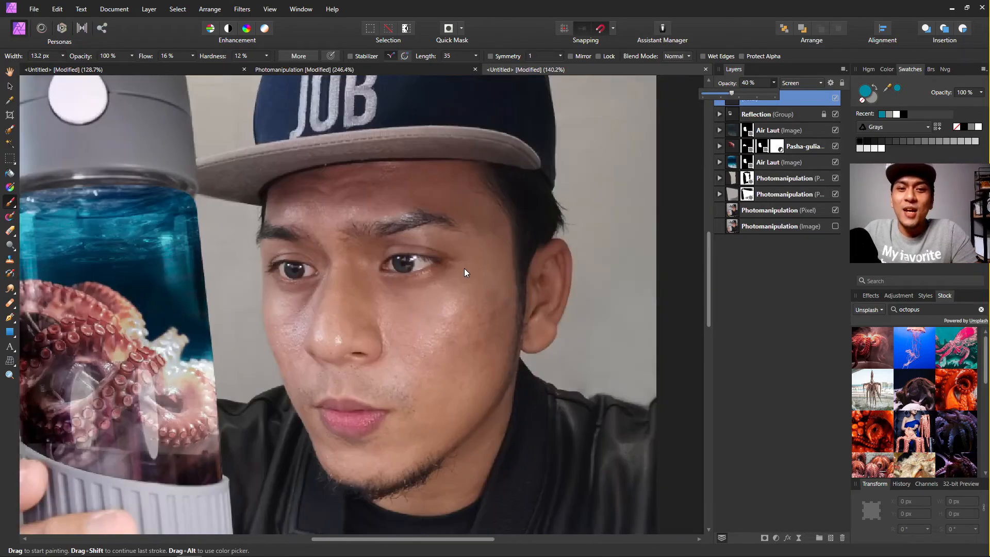
pyautogui.scroll(-3, 465, 271)
pyautogui.scroll(4, 466, 273)
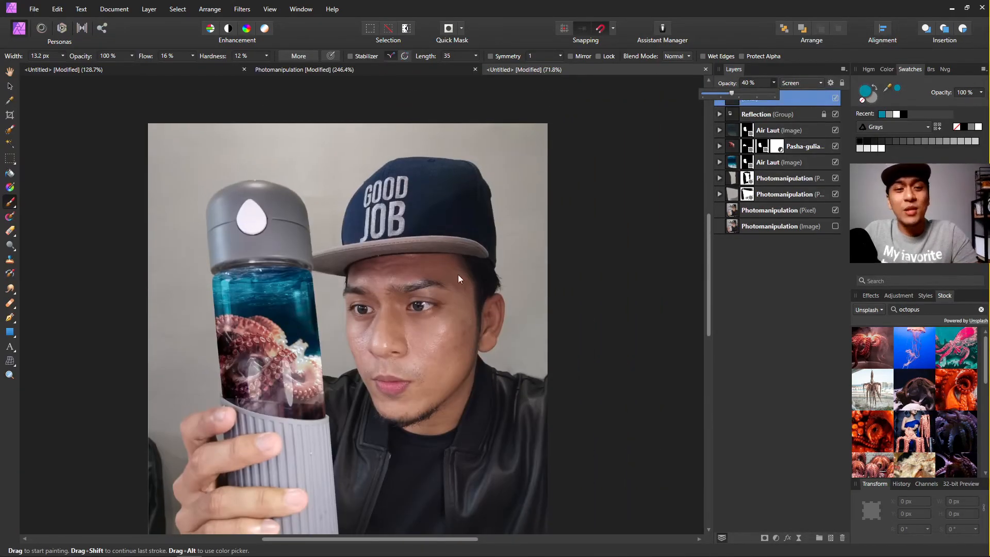
pyautogui.hscroll(-3, 401, 292)
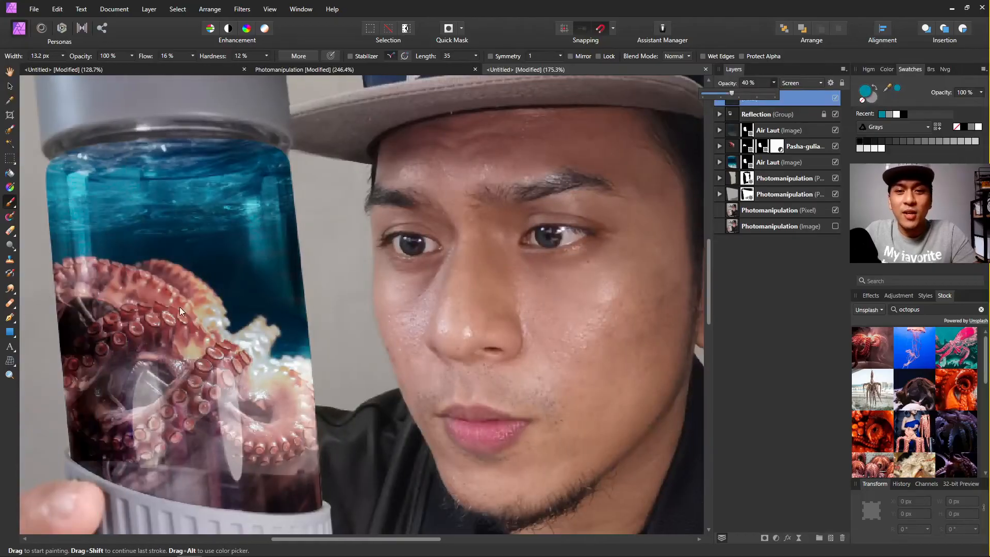
pyautogui.scroll(-2, 202, 350)
pyautogui.scroll(3, 143, 362)
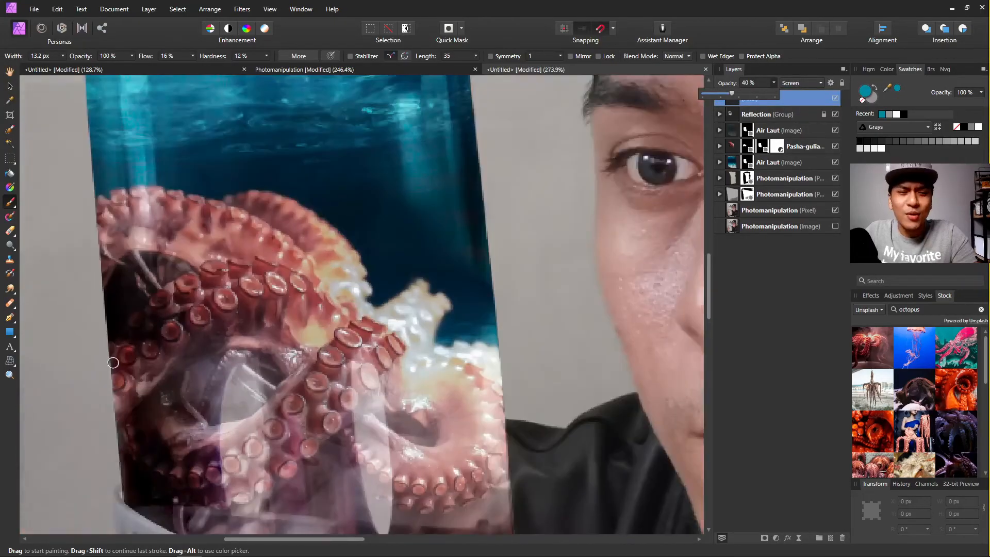
pyautogui.scroll(-3, 137, 361)
pyautogui.scroll(4, 144, 353)
pyautogui.scroll(-3, 143, 353)
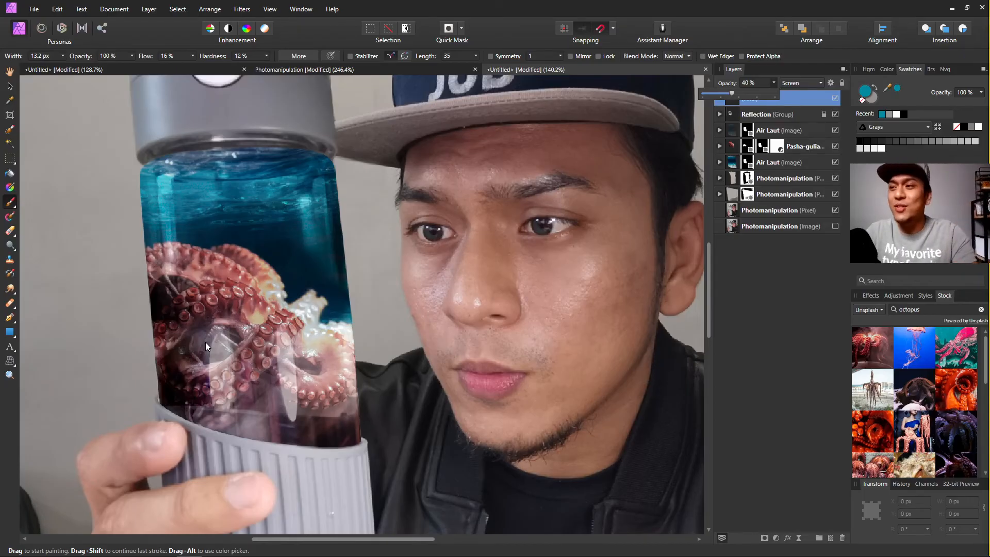
# Deselect the eye layer with the Move Tool and review the complete composite at several magnifications.
pyautogui.click(9, 86)
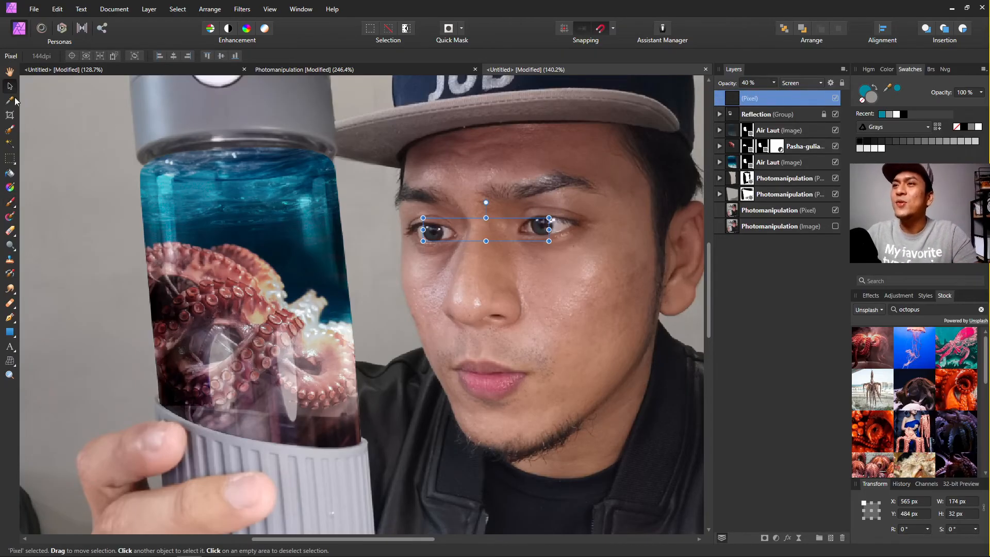
pyautogui.scroll(-5, 432, 217)
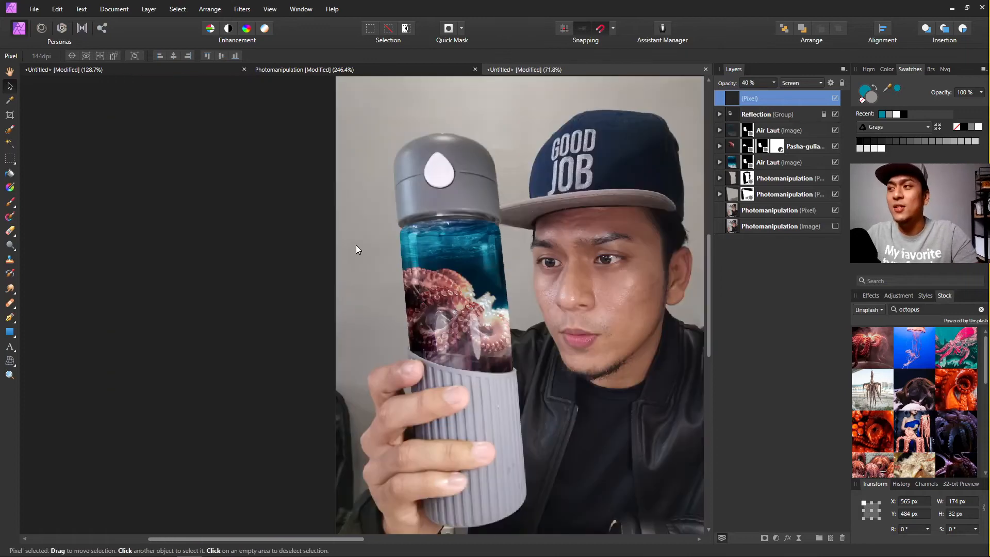
pyautogui.click(214, 209)
pyautogui.scroll(3, 443, 238)
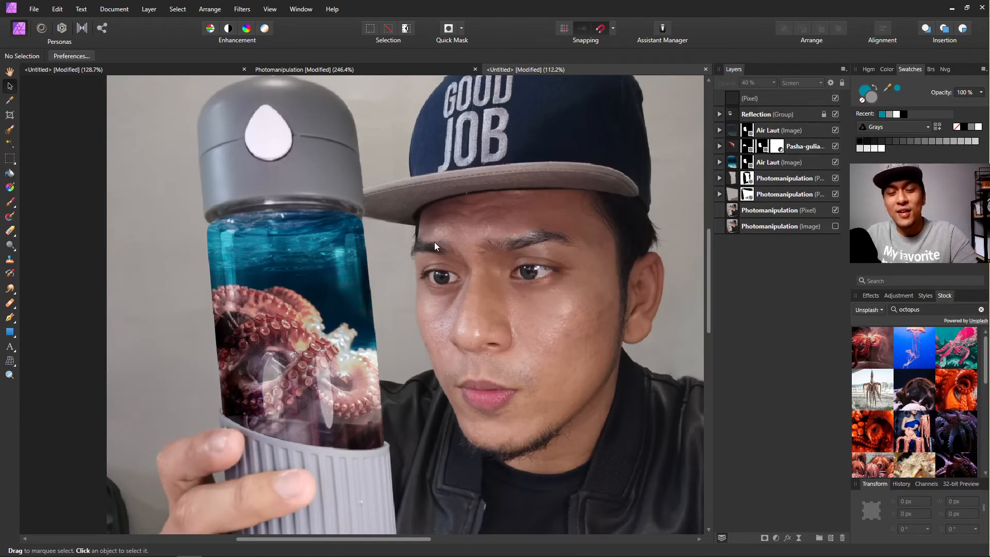
pyautogui.hscroll(2, 429, 244)
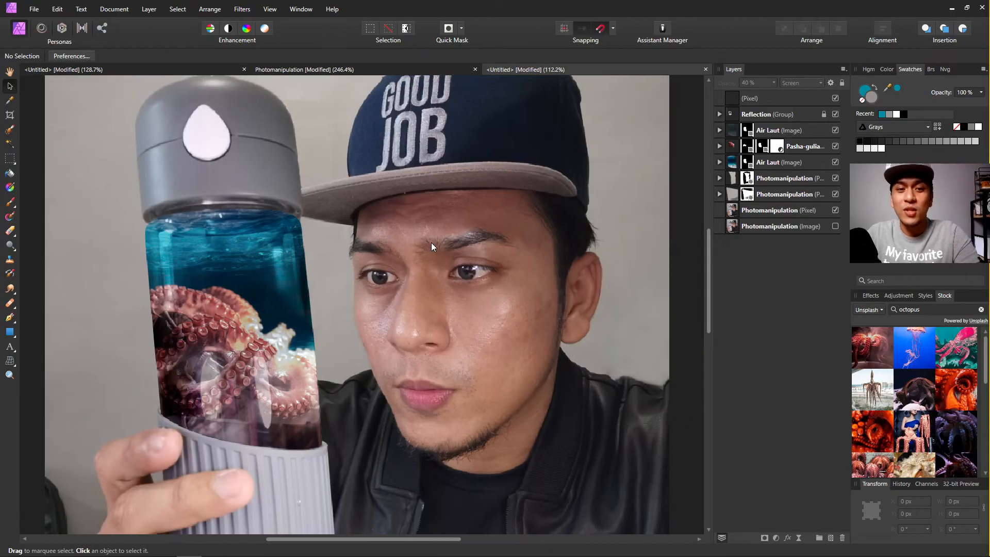
pyautogui.scroll(1, 367, 237)
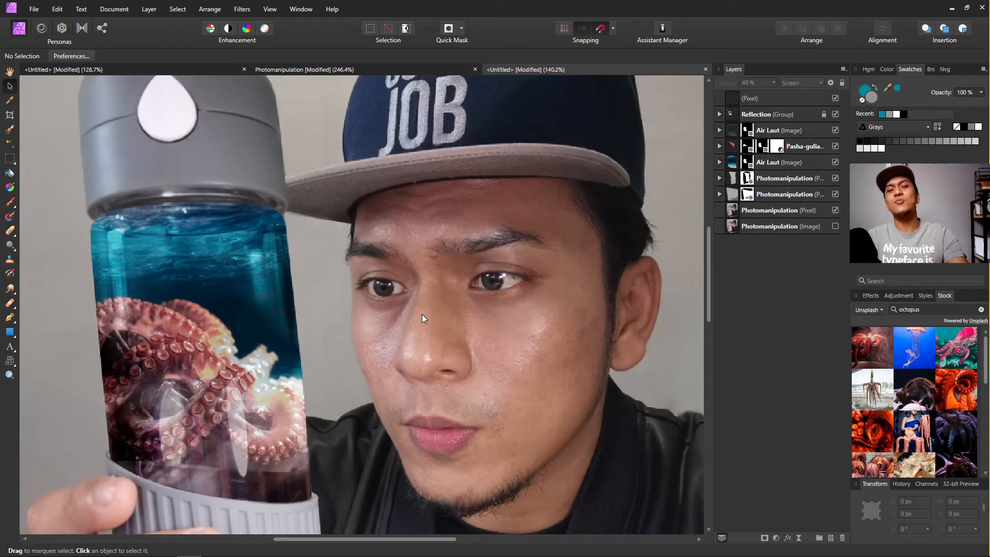
pyautogui.scroll(-3, 422, 314)
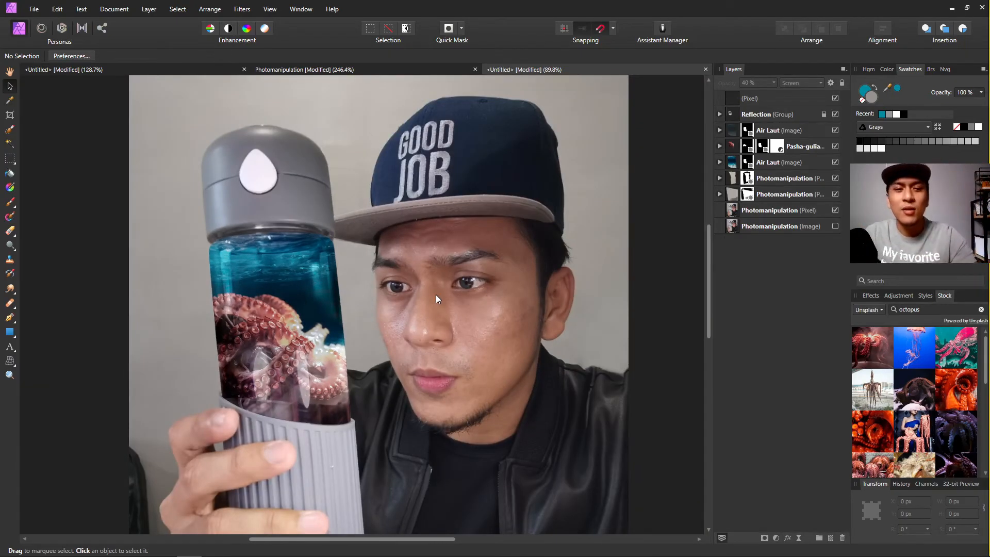
pyautogui.scroll(-1, 436, 295)
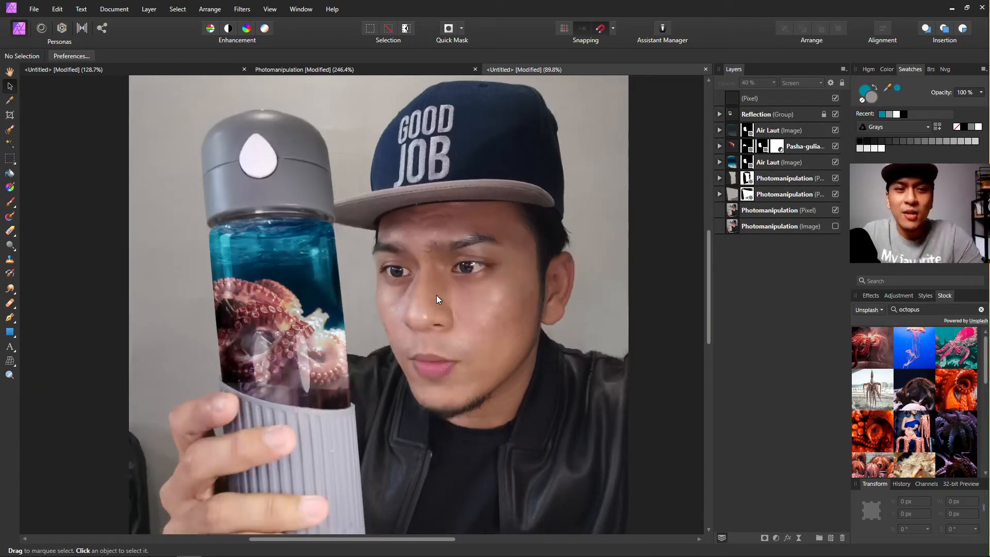
# Merge all visible layers into a new pixel layer on top, undoing the accidental shift of the merged layer.
pyautogui.rightClick(761, 96)
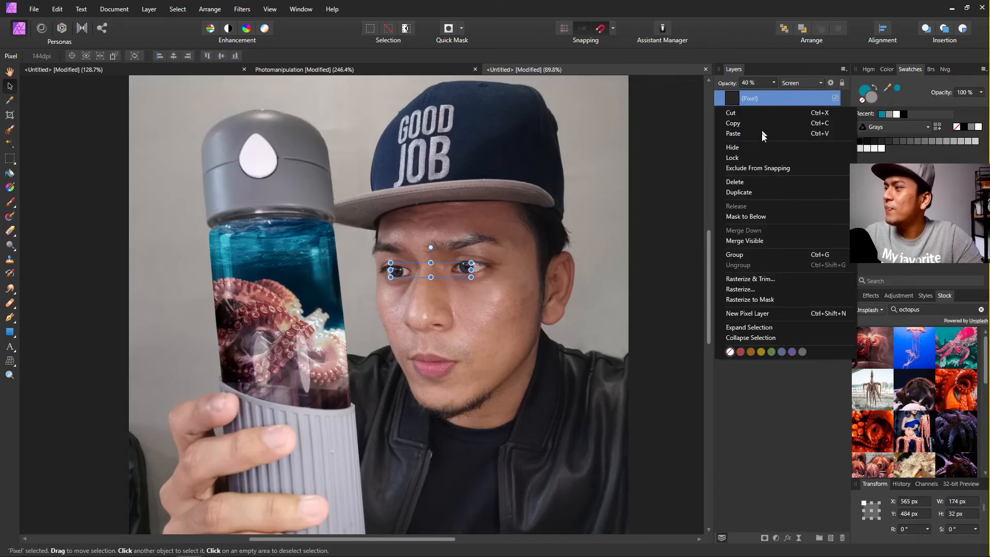
pyautogui.click(750, 241)
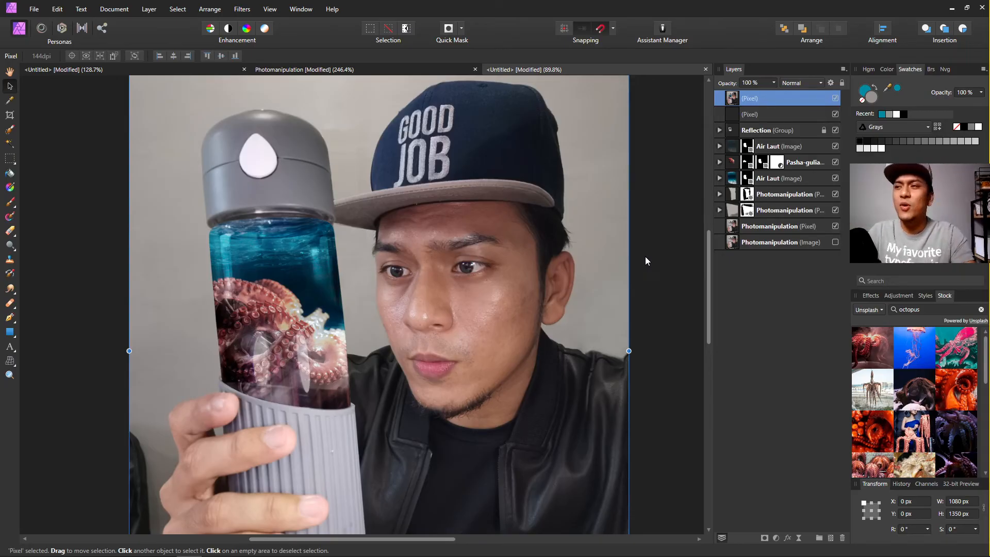
pyautogui.moveTo(380, 168)
pyautogui.mouseDown()
pyautogui.moveTo(263, 170)
pyautogui.moveTo(337, 164)
pyautogui.moveTo(368, 185)
pyautogui.mouseUp()
pyautogui.hotkey('ctrl', 'z')
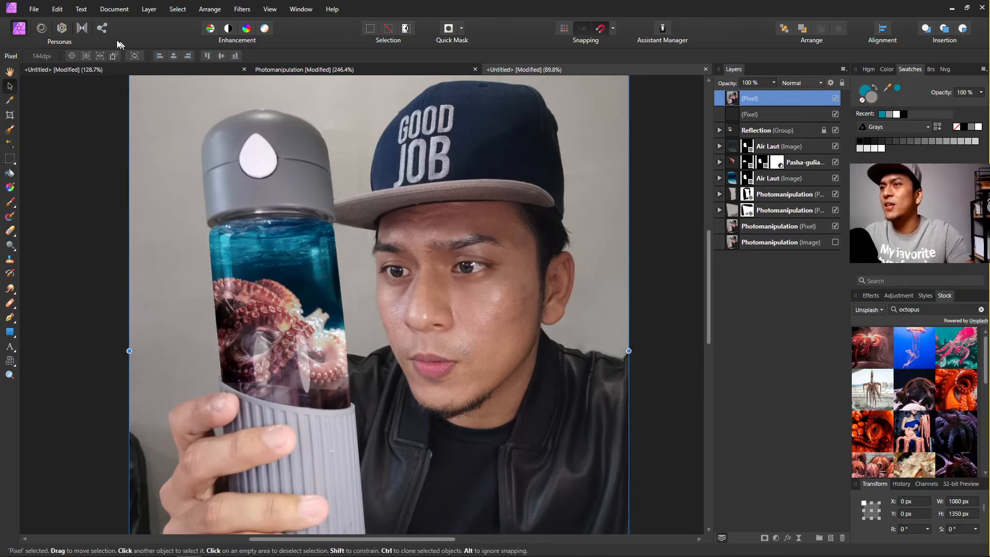
# Open the merged layer in the Tone Mapping Persona and try the Dramatic preset on it.
pyautogui.click(82, 28)
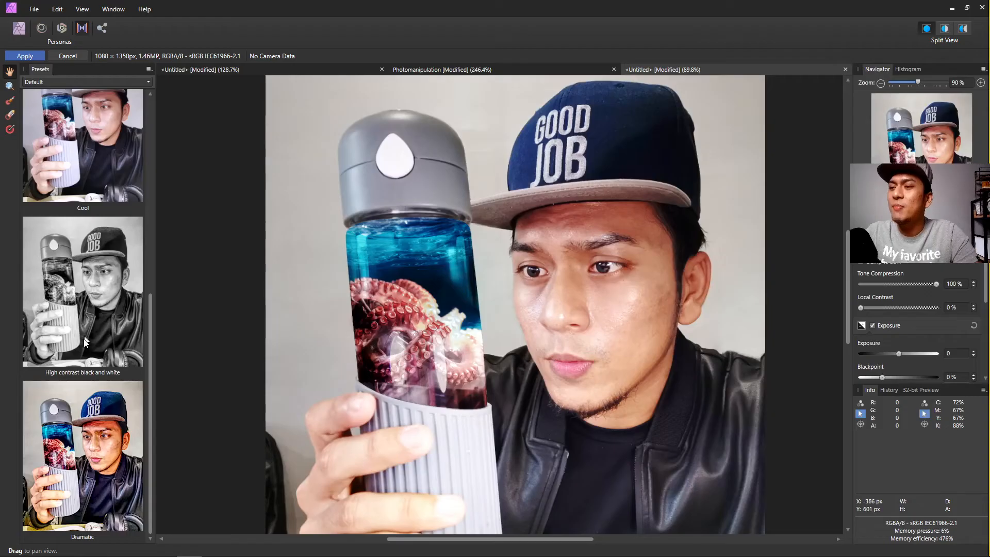
pyautogui.click(85, 342)
pyautogui.click(95, 407)
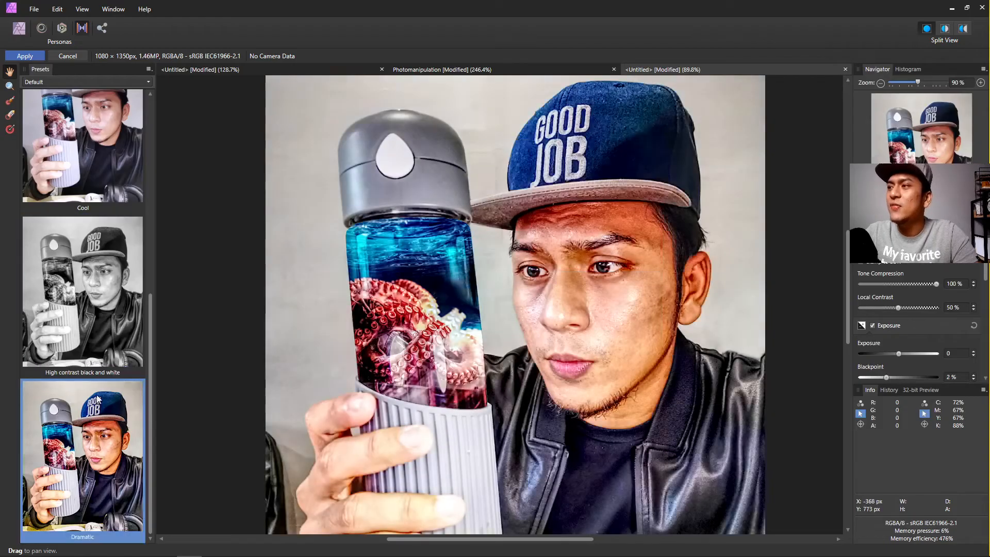
# Switch the tone mapping preset category from Default to Personal Presets.
pyautogui.click(92, 83)
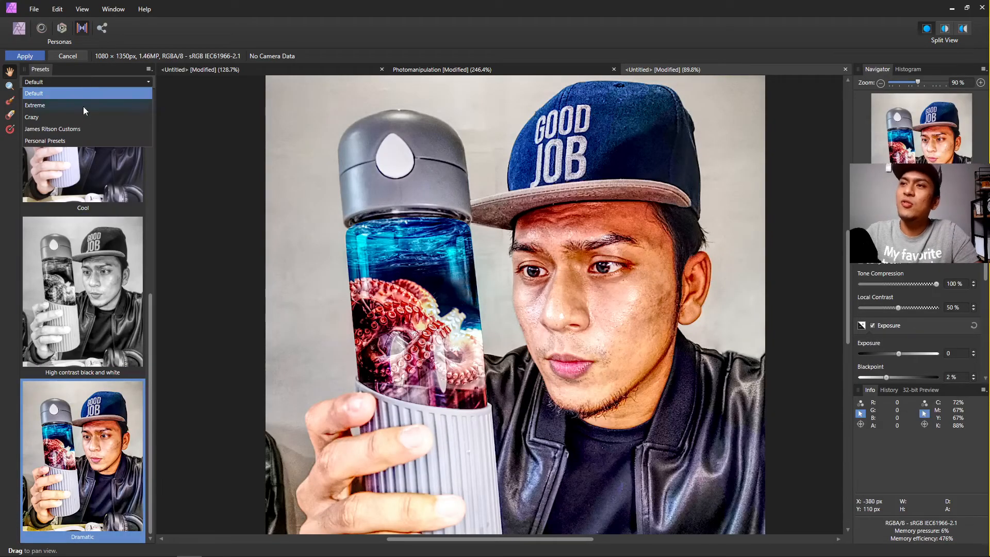
pyautogui.click(66, 135)
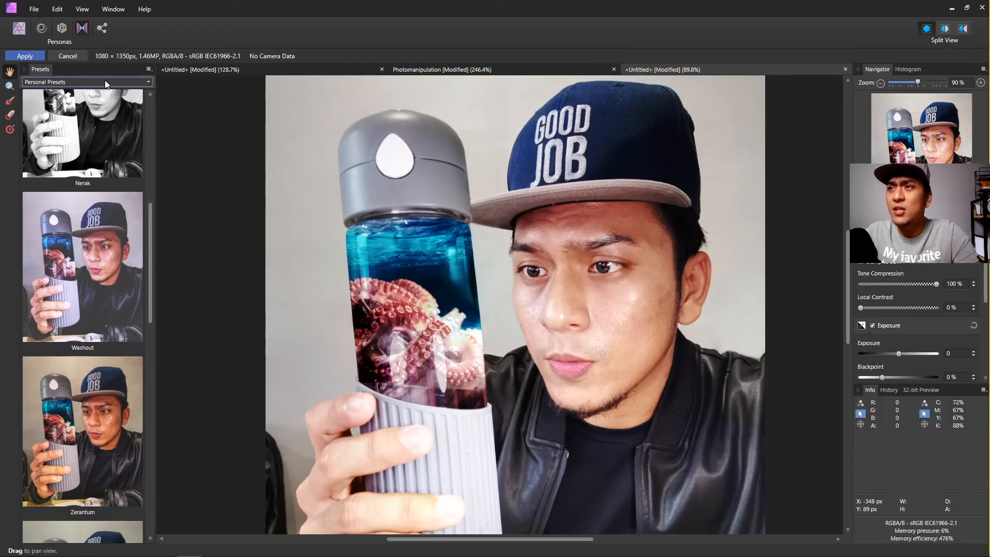
pyautogui.click(103, 83)
pyautogui.click(75, 128)
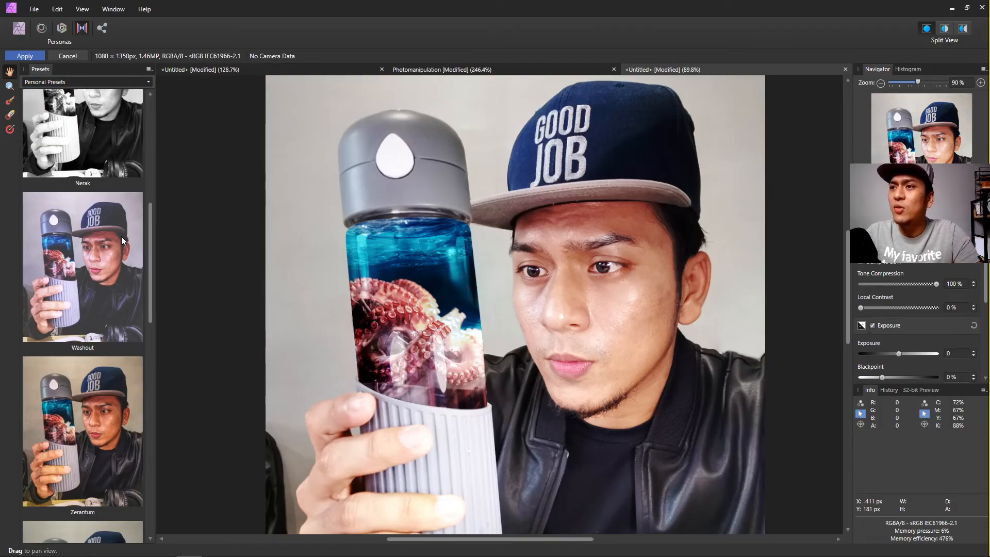
# Browse the James Ritson Customs presets, trying Texas Anvil, Loco Local, Nighttime B&W and Darkness Prevails on the image.
pyautogui.scroll(-3, 57, 255)
pyautogui.scroll(-10, 81, 227)
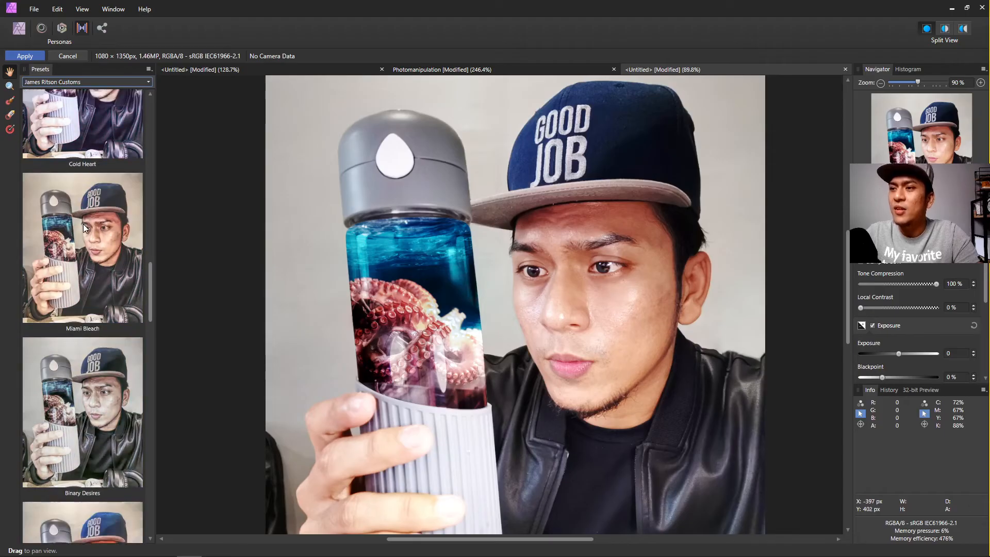
pyautogui.scroll(-5, 84, 222)
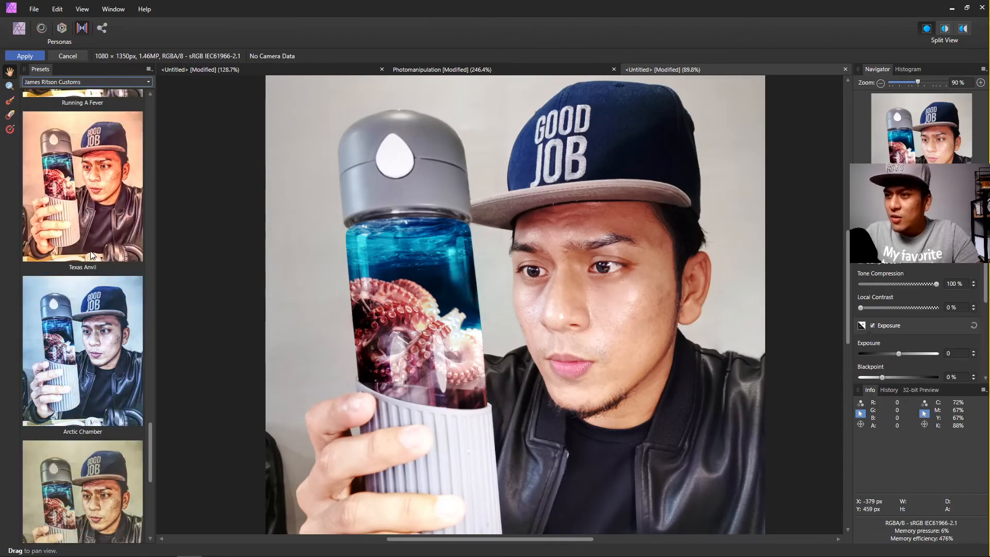
pyautogui.click(94, 241)
pyautogui.scroll(-3, 95, 258)
pyautogui.click(99, 354)
pyautogui.scroll(-4, 97, 356)
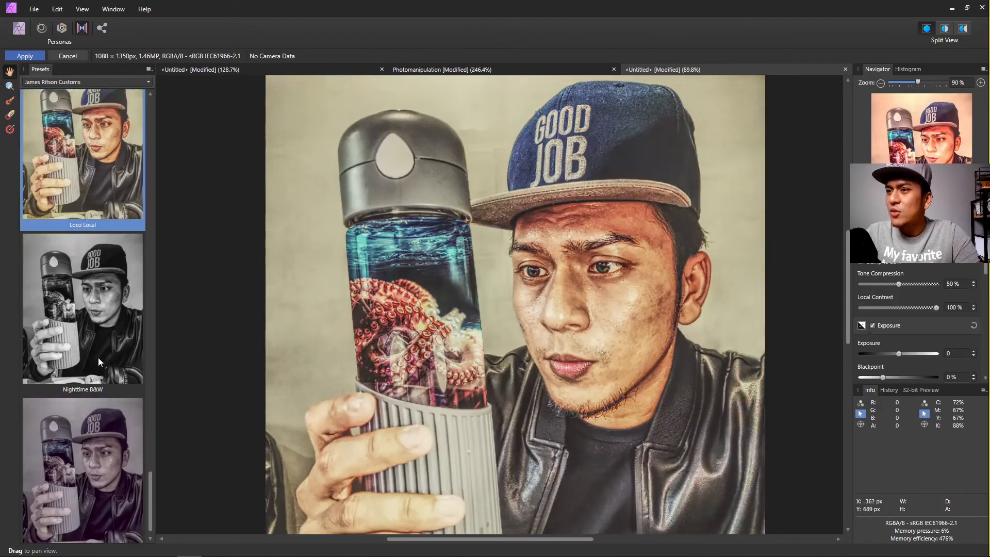
pyautogui.click(97, 327)
pyautogui.scroll(-1, 96, 382)
pyautogui.click(97, 410)
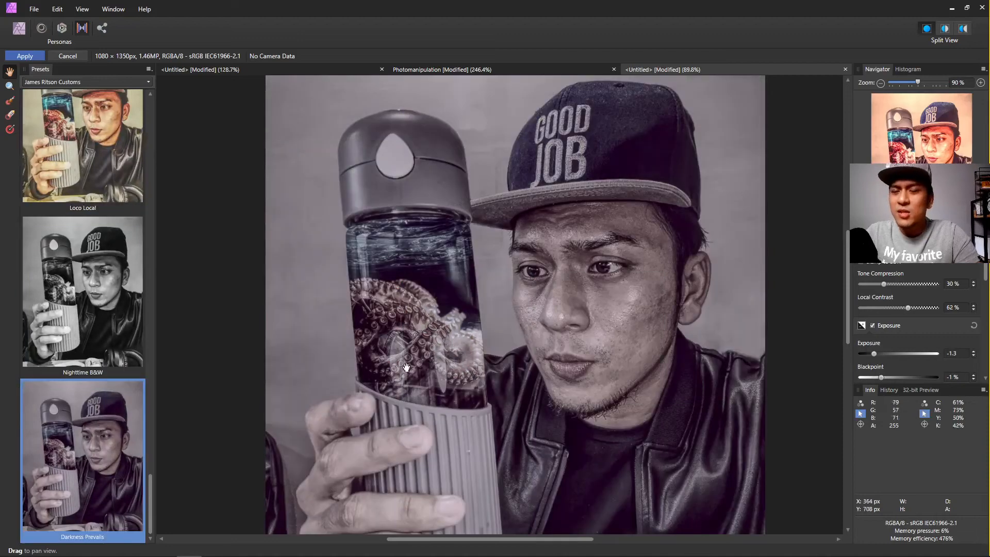
pyautogui.scroll(4, 82, 258)
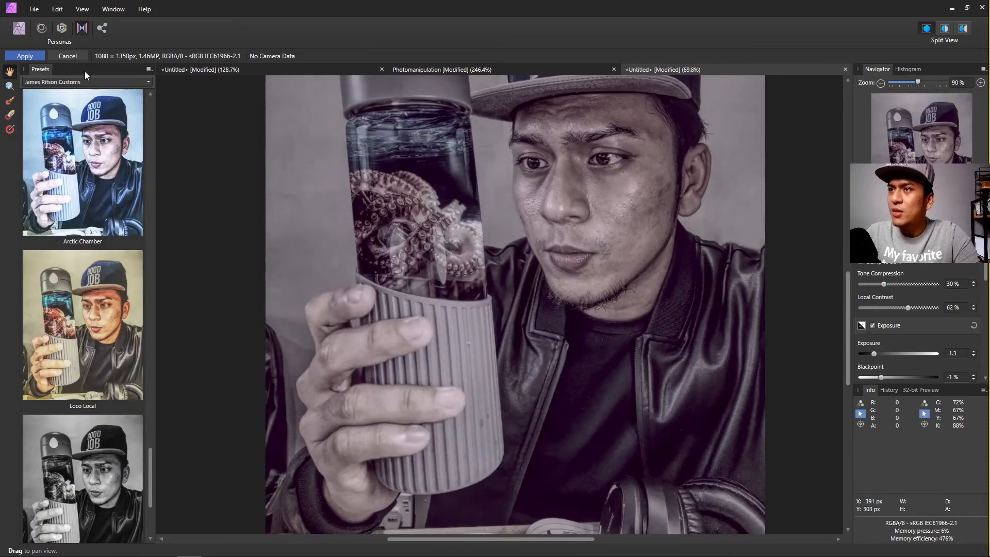
# Return to the Personal Presets category and try the Period and Jerusalem presets on the image.
pyautogui.click(82, 82)
pyautogui.click(57, 141)
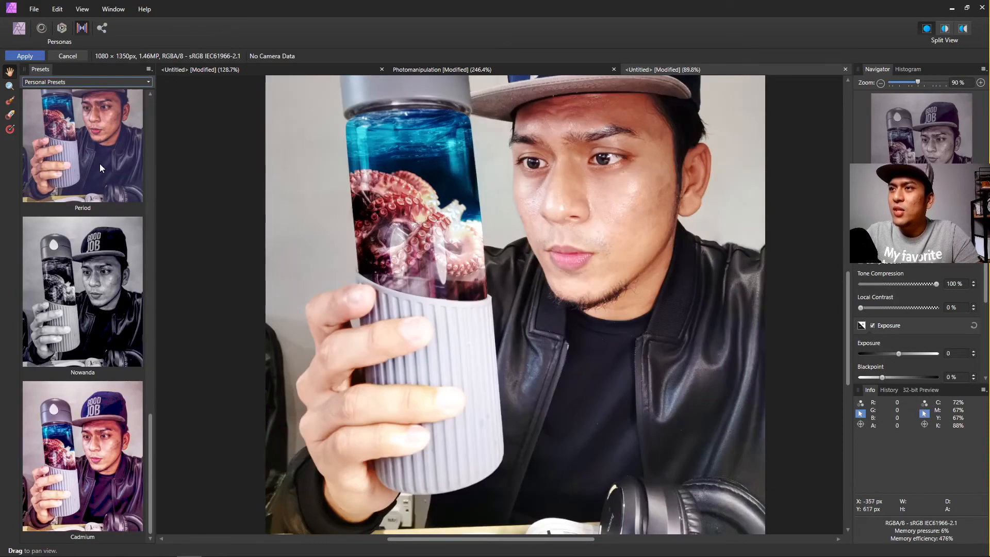
pyautogui.click(106, 199)
pyautogui.scroll(-5, 373, 353)
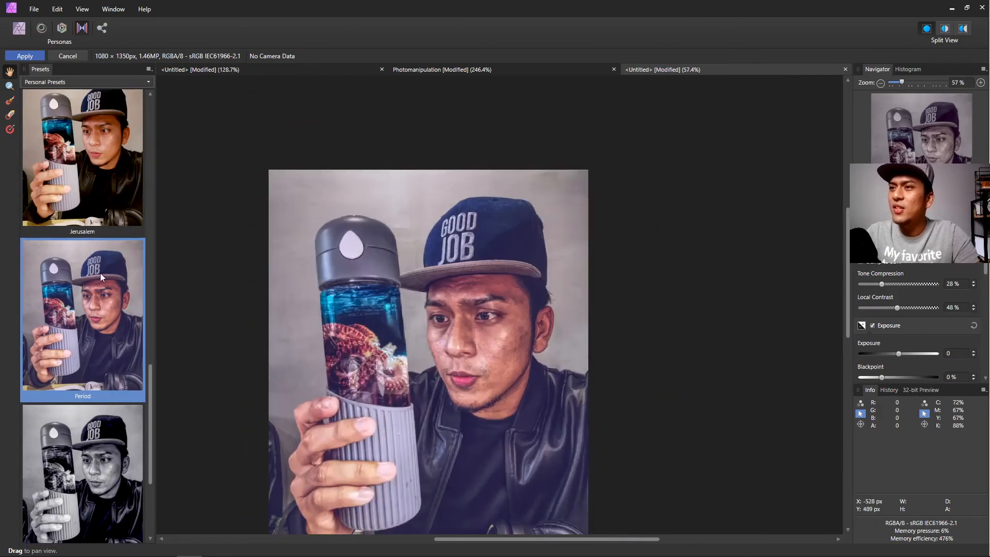
pyautogui.scroll(1, 92, 247)
pyautogui.click(87, 219)
pyautogui.scroll(4, 426, 284)
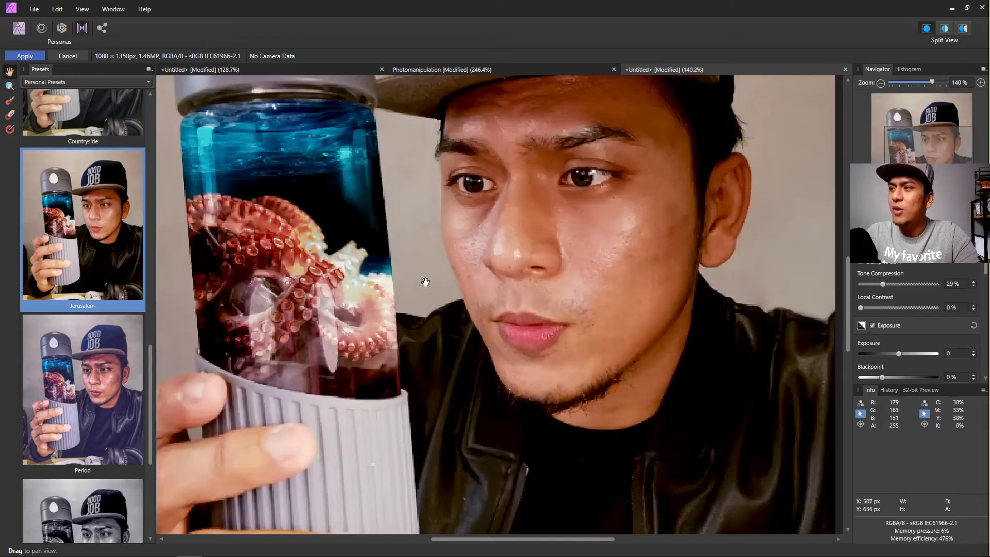
pyautogui.scroll(-1, 376, 259)
pyautogui.scroll(-1, 376, 259)
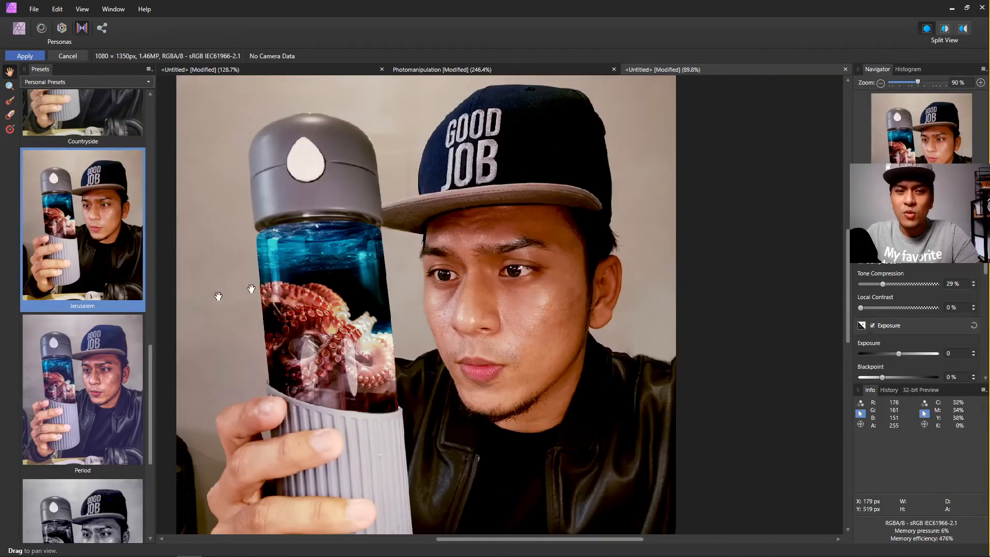
# Choose the Period tone mapping preset and inspect its effect on the face and bottle.
pyautogui.click(60, 338)
pyautogui.scroll(-1, 383, 315)
pyautogui.scroll(4, 780, 316)
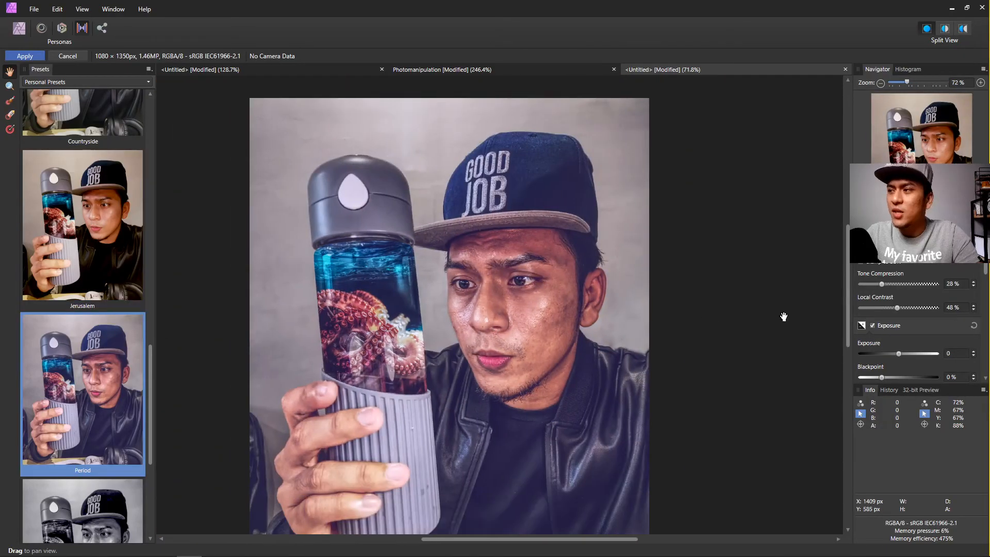
pyautogui.scroll(-1, 485, 316)
pyautogui.scroll(1, 485, 317)
pyautogui.scroll(-2, 495, 320)
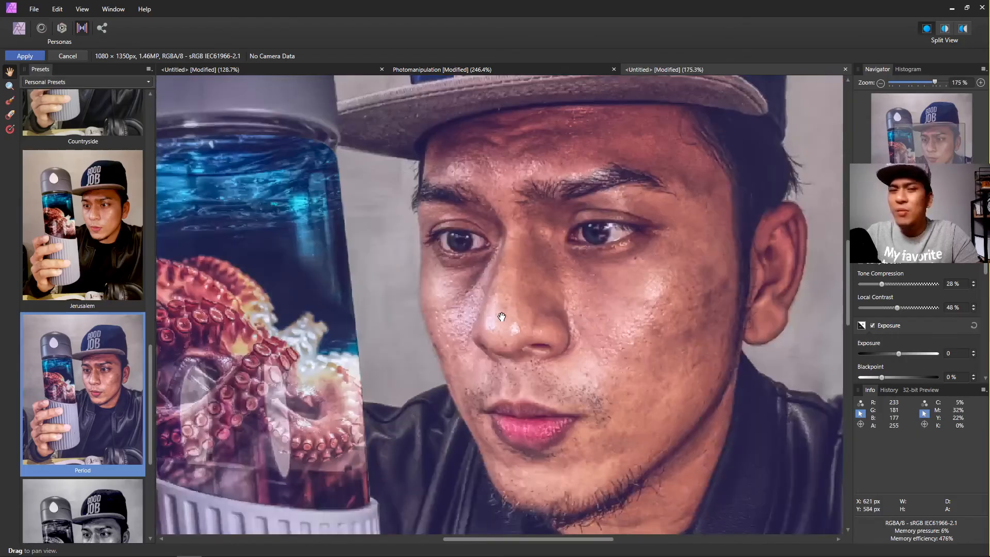
pyautogui.scroll(3, 491, 301)
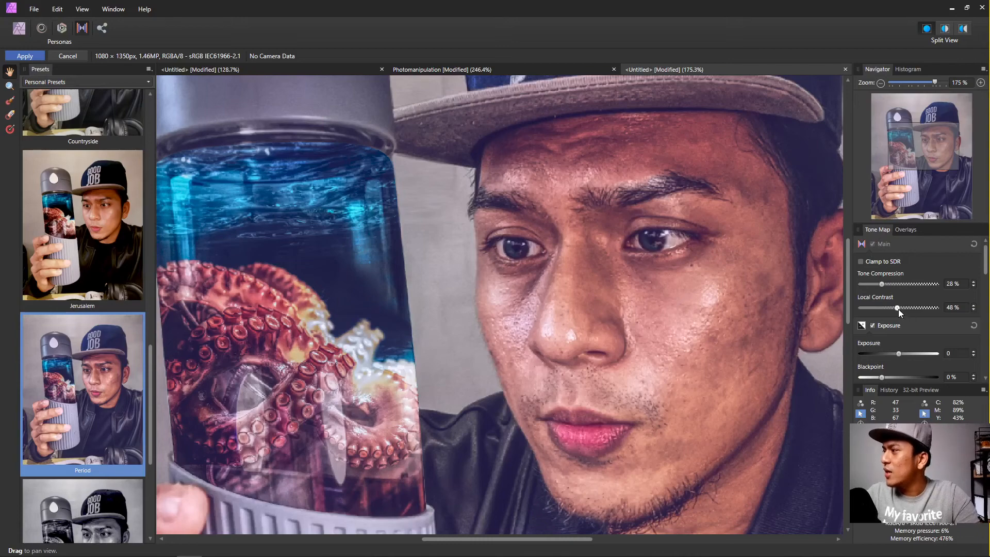
# Set the tone map's Local Contrast to 0 % and check the skin and octopus up close.
pyautogui.moveTo(884, 307); pyautogui.dragTo(839, 320)
pyautogui.scroll(-3, 474, 291)
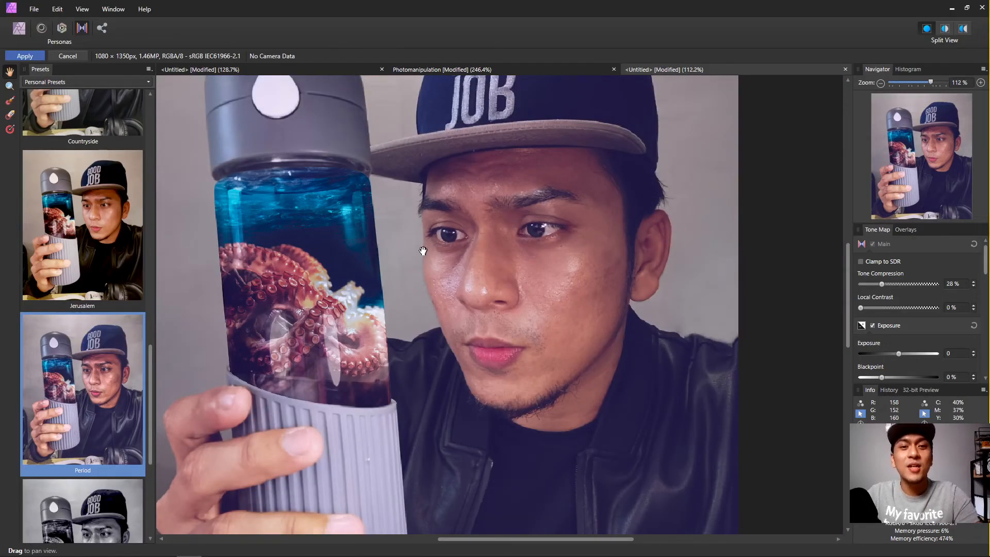
pyautogui.scroll(2, 422, 251)
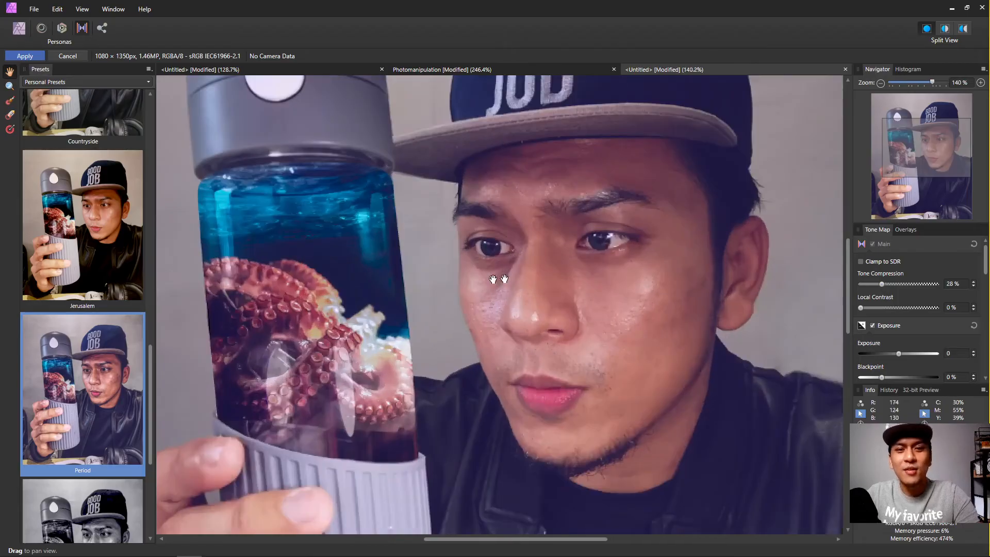
pyautogui.moveTo(445, 367); pyautogui.dragTo(514, 307)
pyautogui.scroll(4, 515, 308)
pyautogui.scroll(-2, 554, 305)
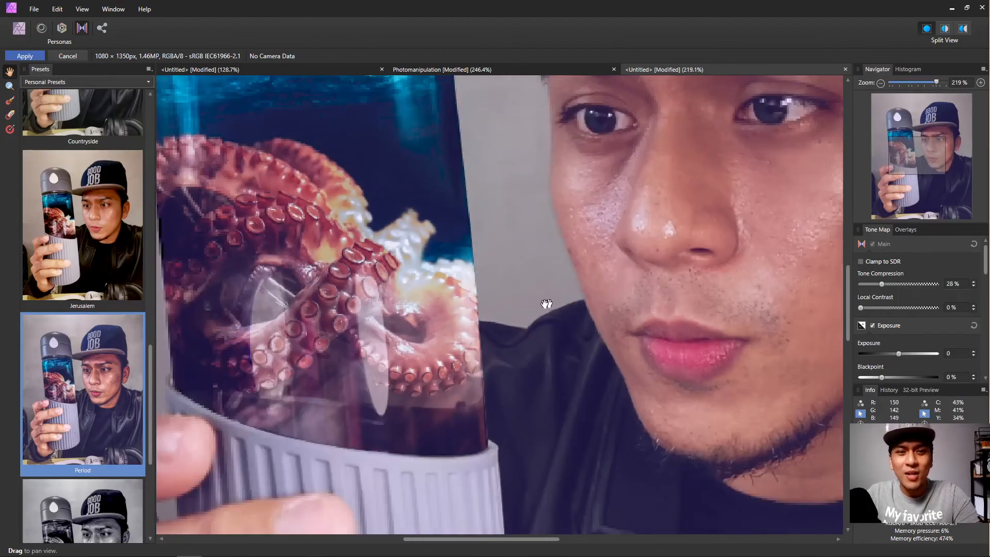
pyautogui.scroll(-2, 546, 304)
pyautogui.scroll(-1, 594, 279)
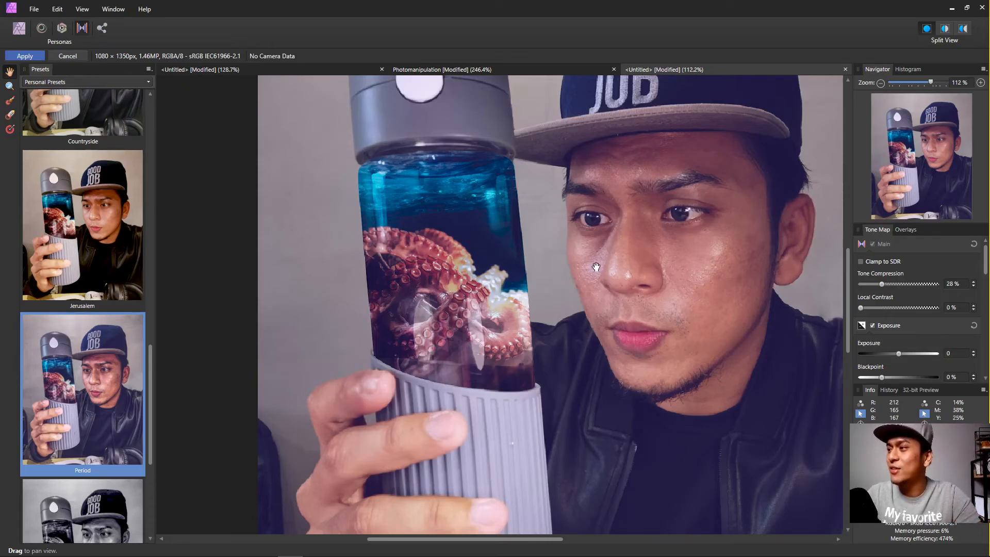
# Set the tone map's Tone Compression to 59 % and check the image.
pyautogui.moveTo(596, 267); pyautogui.dragTo(593, 271)
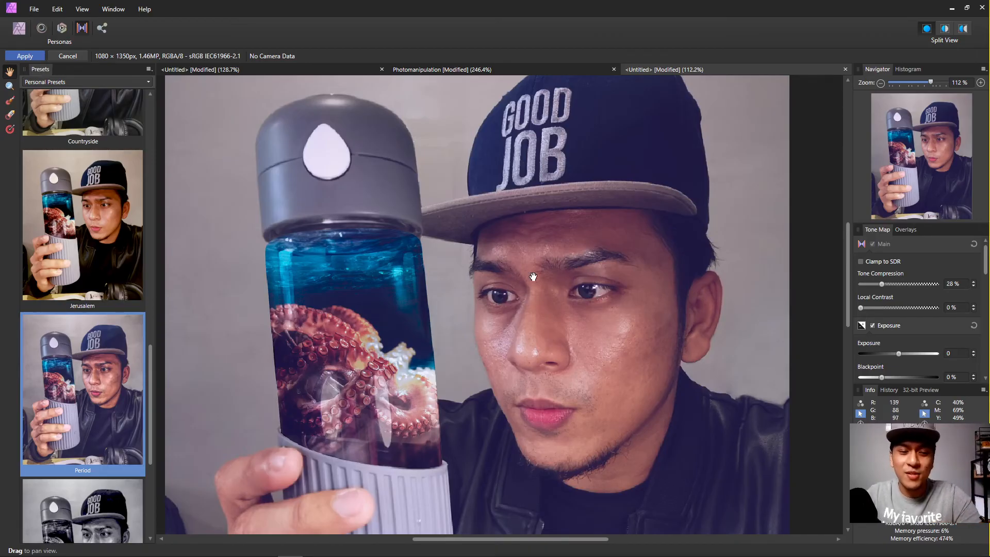
pyautogui.moveTo(641, 288); pyautogui.dragTo(319, 267)
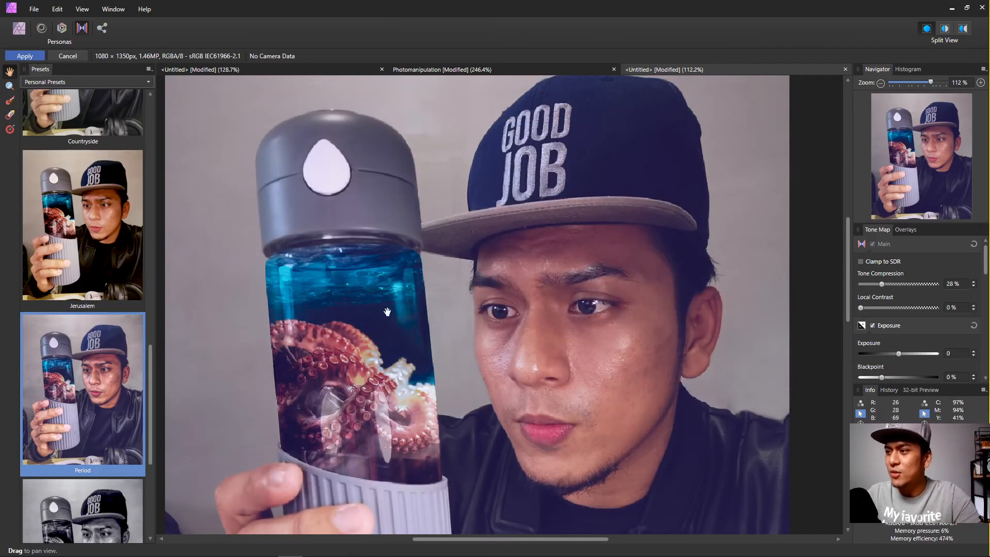
pyautogui.moveTo(387, 312); pyautogui.dragTo(301, 266)
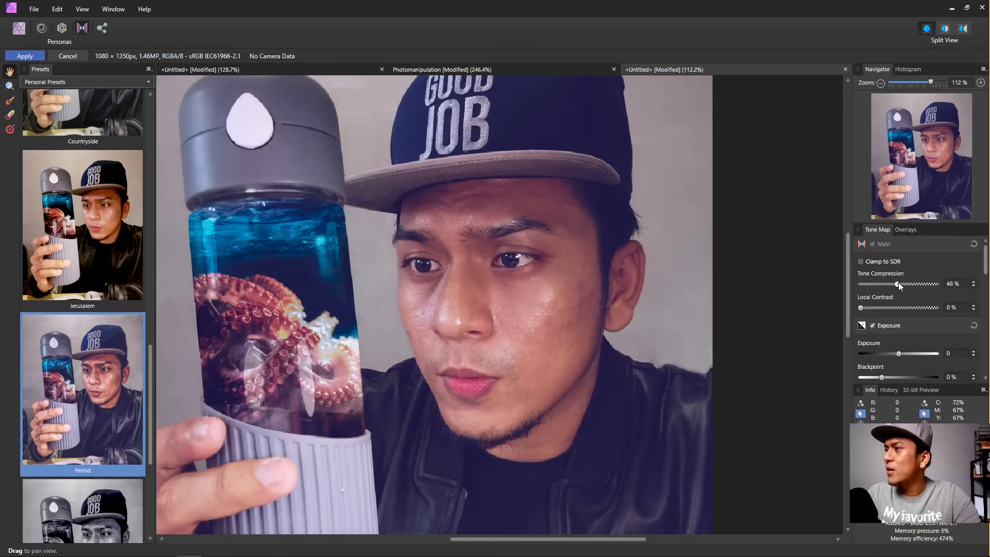
pyautogui.moveTo(899, 282); pyautogui.dragTo(907, 283)
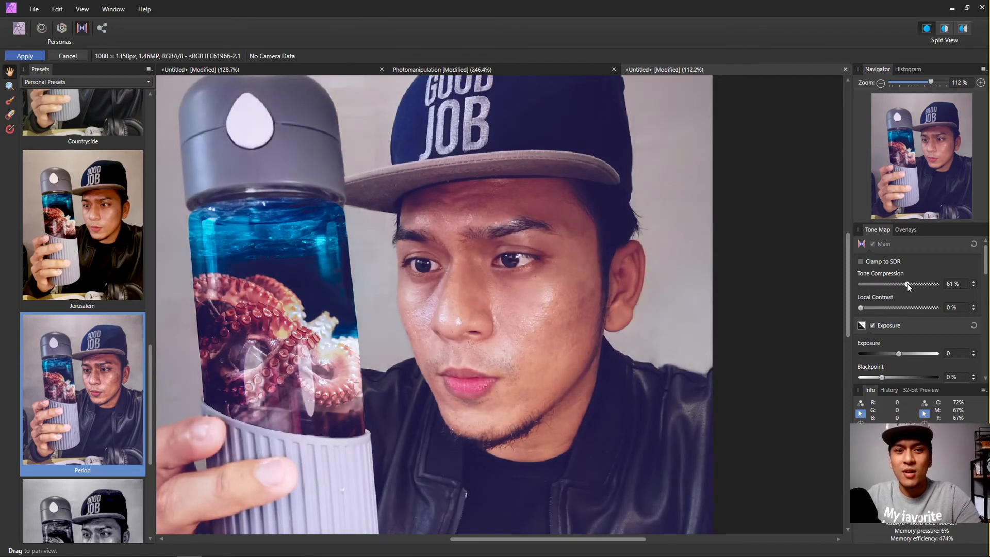
pyautogui.scroll(-3, 545, 308)
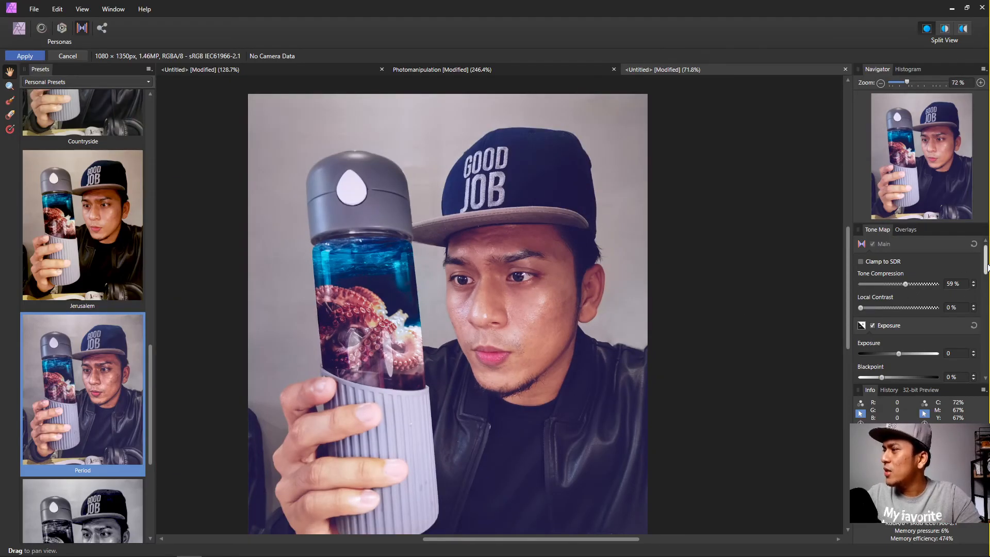
# Set Shadows to 14 % in the Shadows & Highlights adjustment.
pyautogui.moveTo(987, 265); pyautogui.dragTo(988, 333)
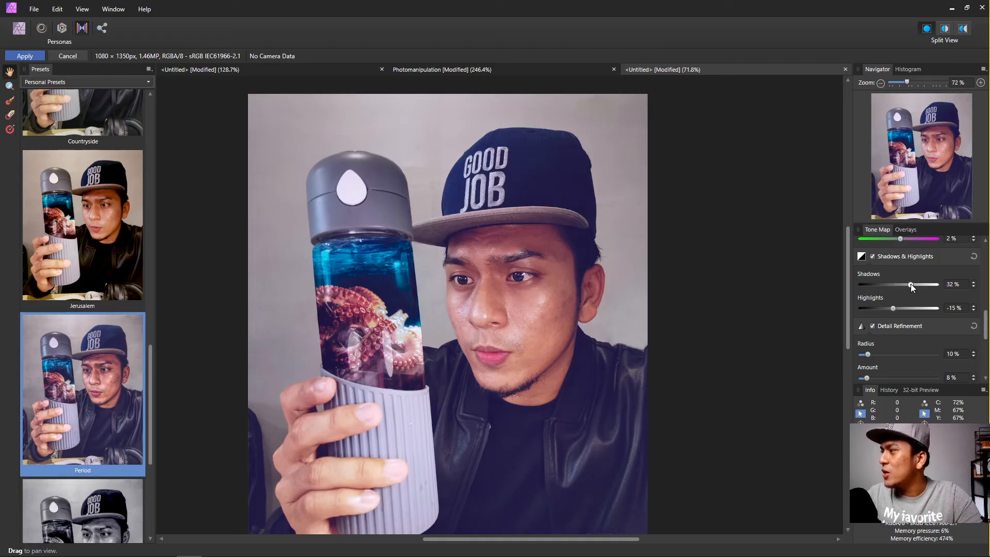
pyautogui.moveTo(911, 283)
pyautogui.mouseDown()
pyautogui.moveTo(837, 292)
pyautogui.moveTo(904, 295)
pyautogui.mouseUp()
pyautogui.scroll(-3, 926, 302)
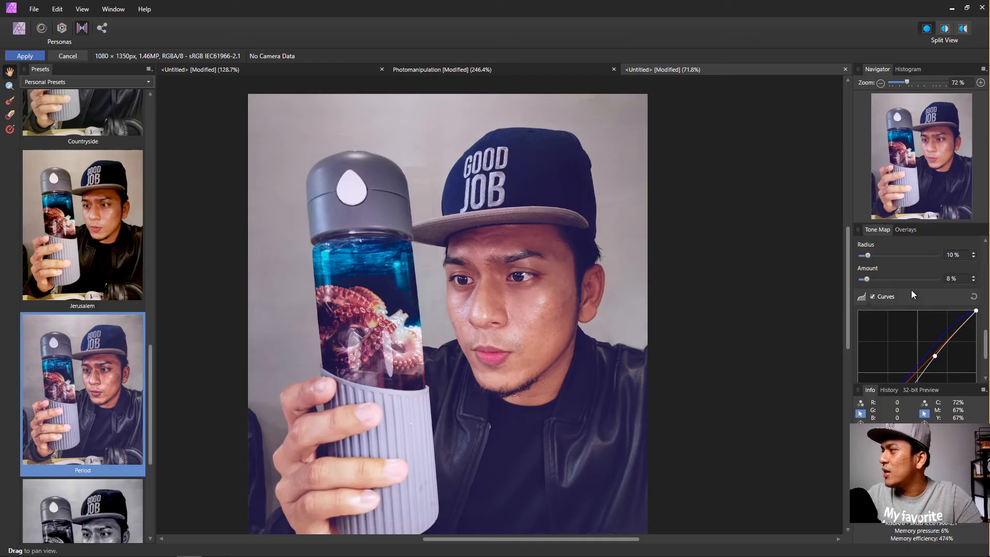
pyautogui.scroll(-3, 907, 294)
# Set the tone map's Saturation to 10 %.
pyautogui.scroll(5, 907, 336)
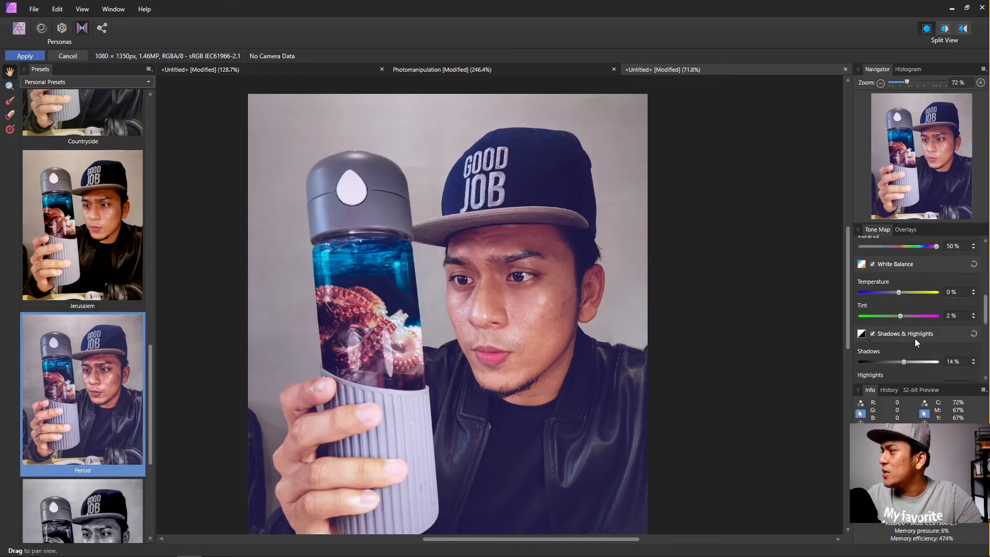
pyautogui.scroll(1, 903, 311)
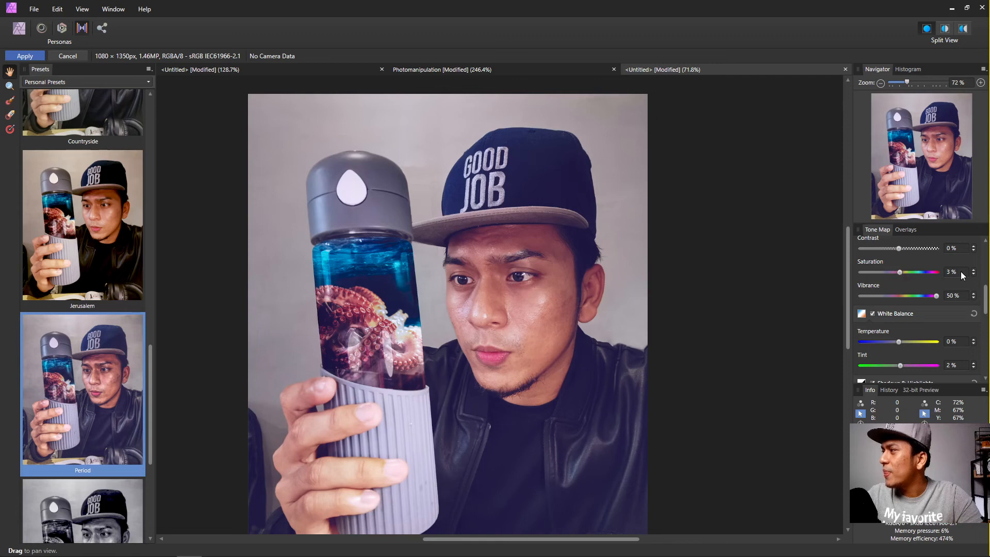
pyautogui.scroll(3, 961, 271)
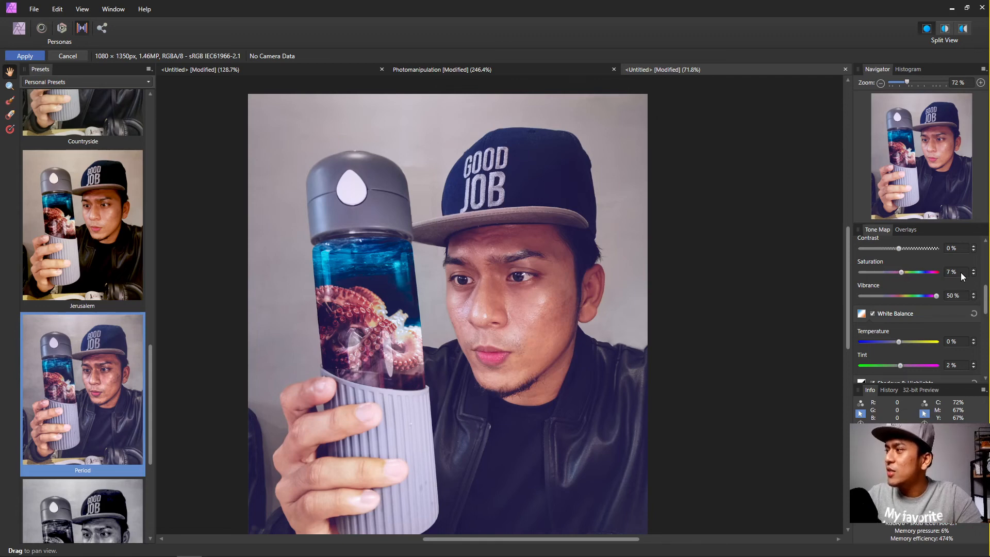
pyautogui.scroll(2, 961, 274)
pyautogui.scroll(1, 960, 273)
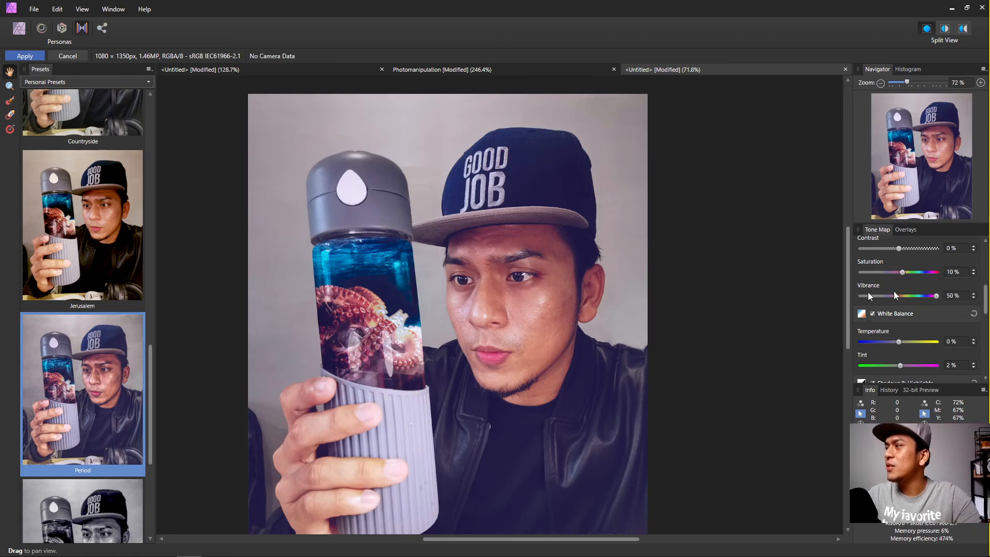
# Examine the tone-mapped face, octopus and whole composition at several magnifications.
pyautogui.scroll(5, 415, 297)
pyautogui.scroll(-3, 460, 308)
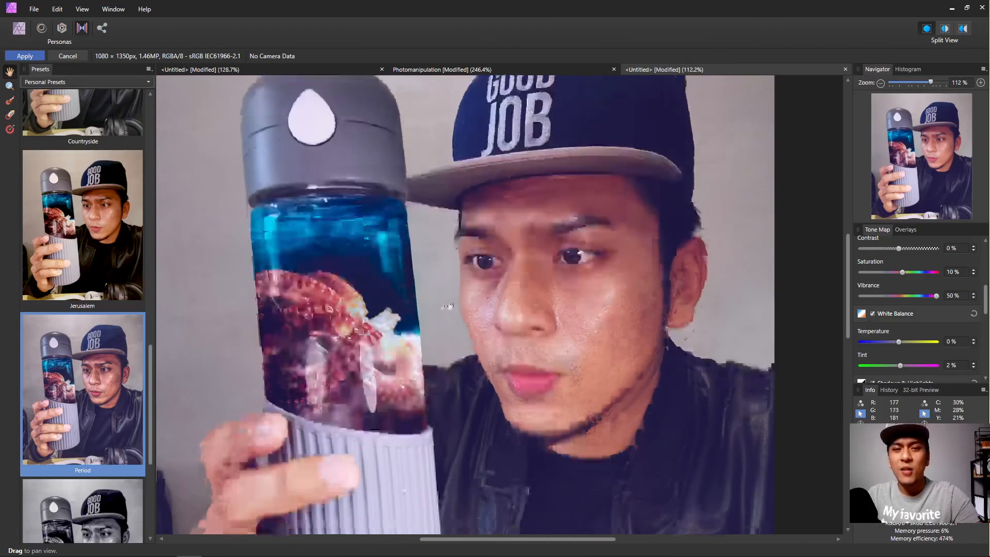
pyautogui.scroll(2, 377, 296)
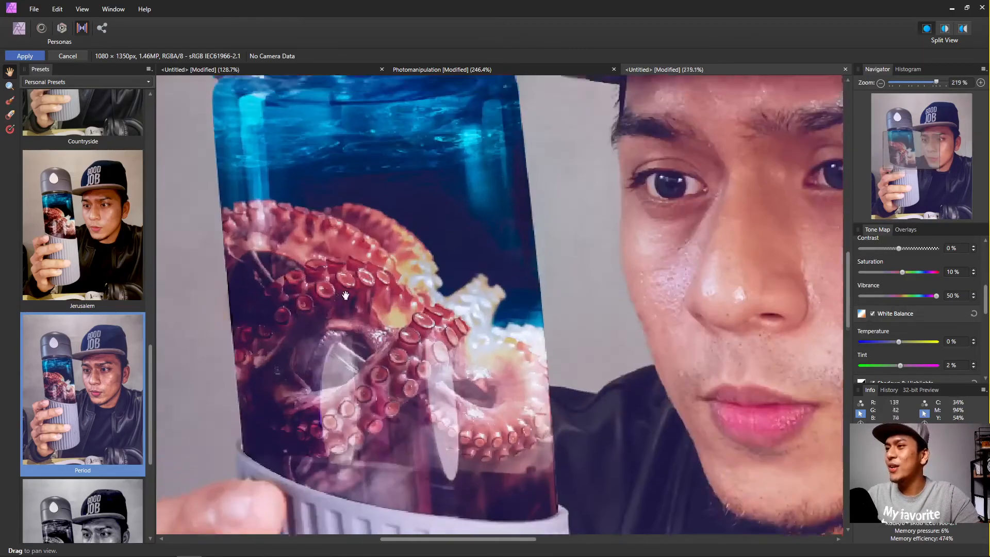
pyautogui.scroll(-5, 377, 296)
pyautogui.scroll(3, 420, 250)
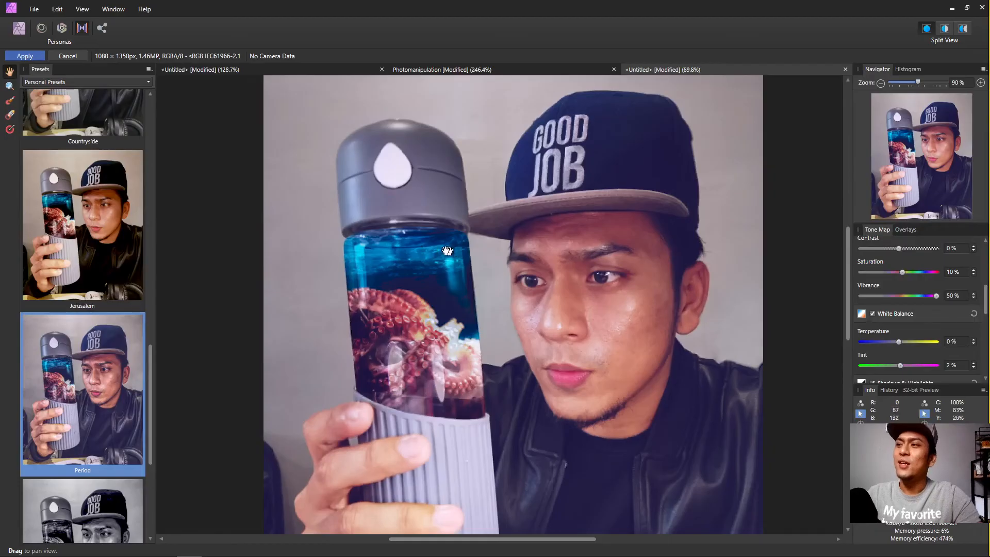
pyautogui.scroll(-1, 420, 251)
pyautogui.scroll(1, 481, 250)
pyautogui.scroll(-3, 505, 255)
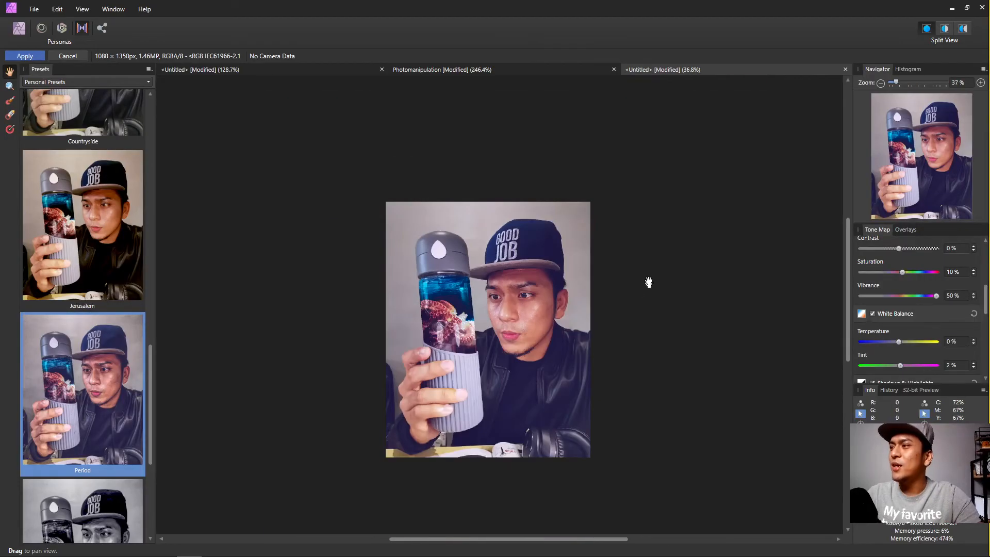
pyautogui.scroll(4, 535, 332)
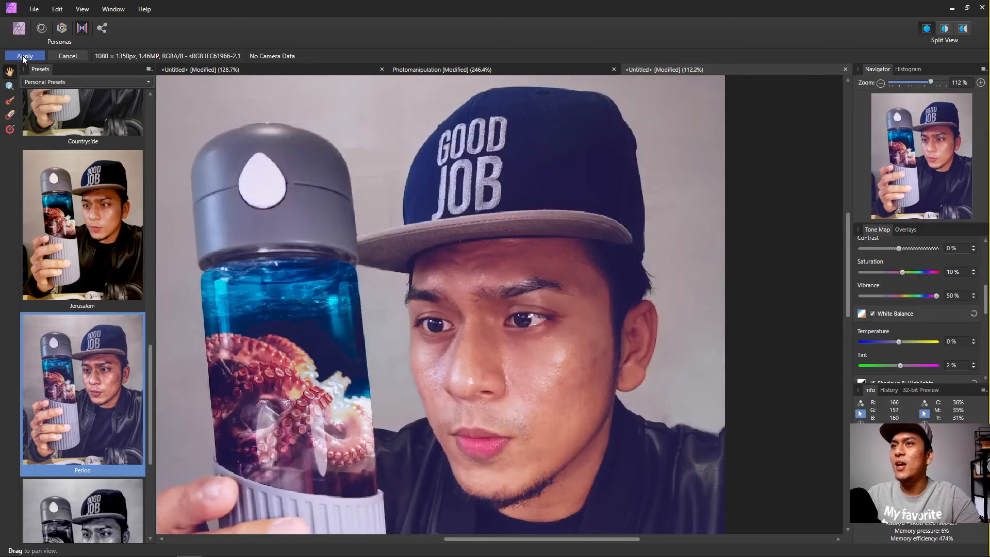
# Apply the tone mapping to the merged layer and switch to the Photomanipulation document to compare results.
pyautogui.click(24, 56)
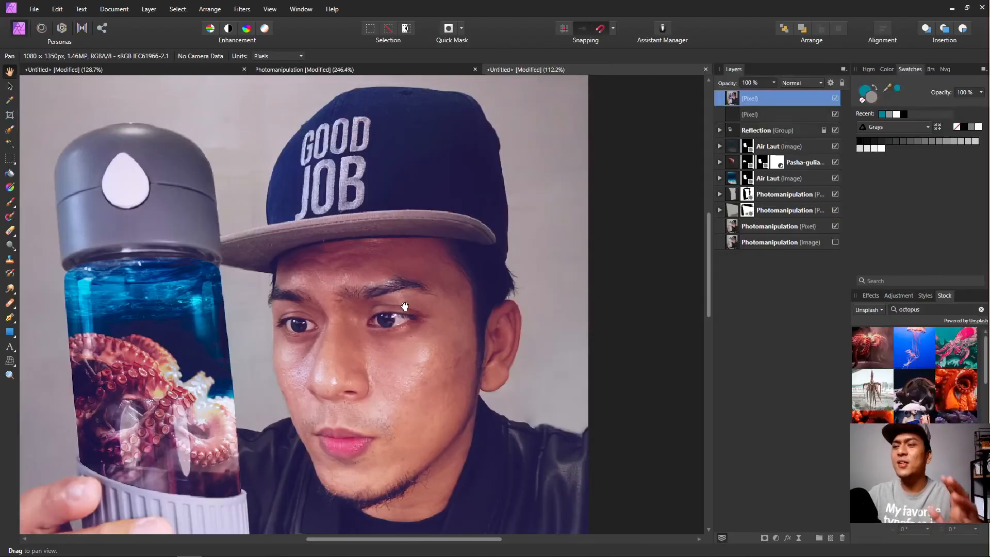
pyautogui.scroll(-2, 464, 302)
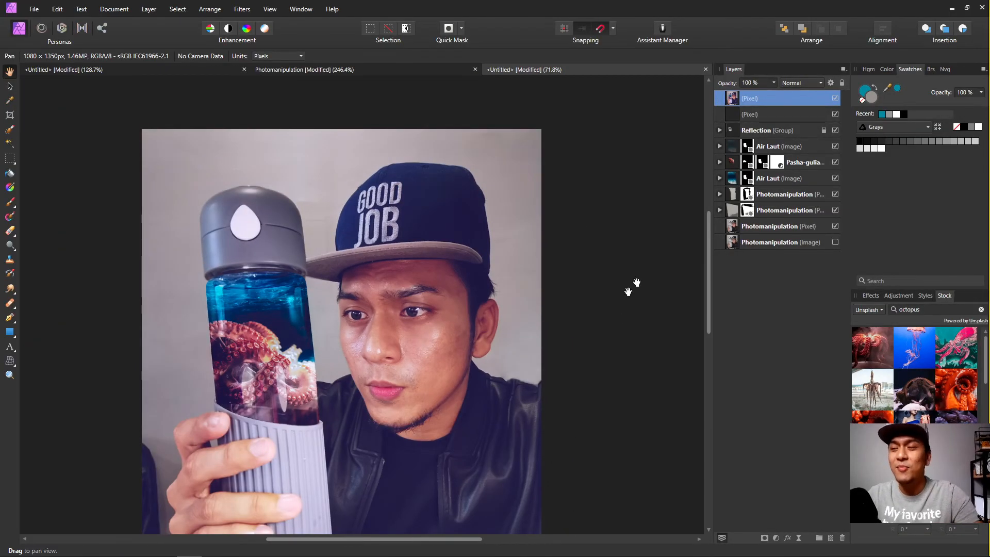
pyautogui.click(332, 70)
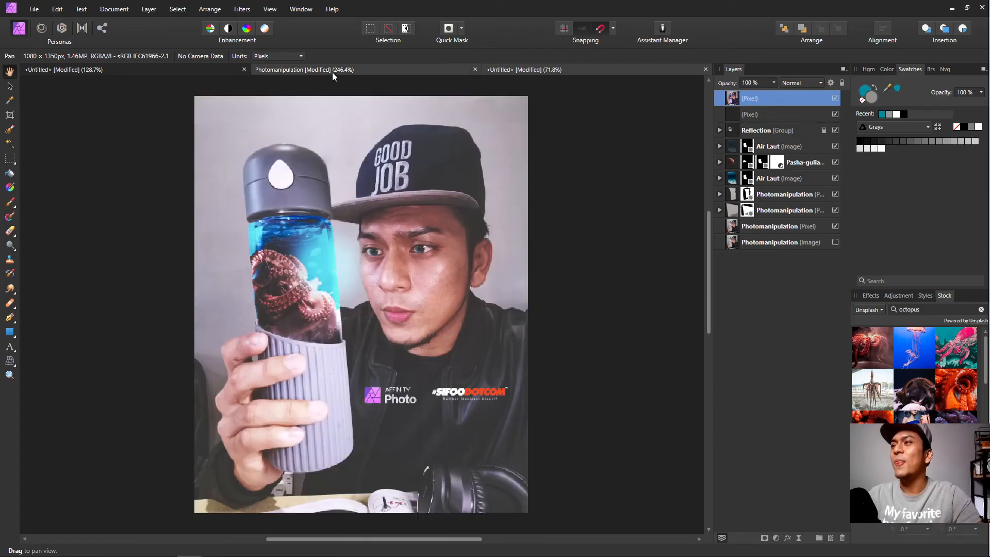
# Compare the bottle glow and face in the Photomanipulation document, and return to the untitled tone-mapped document.
pyautogui.scroll(-2, 283, 312)
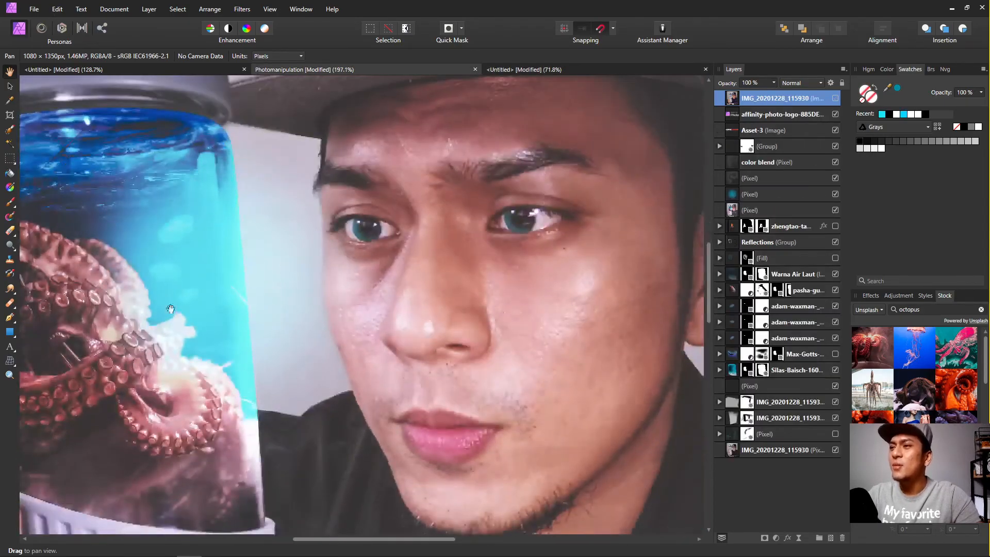
pyautogui.scroll(-2, 261, 272)
pyautogui.hscroll(-2, 221, 281)
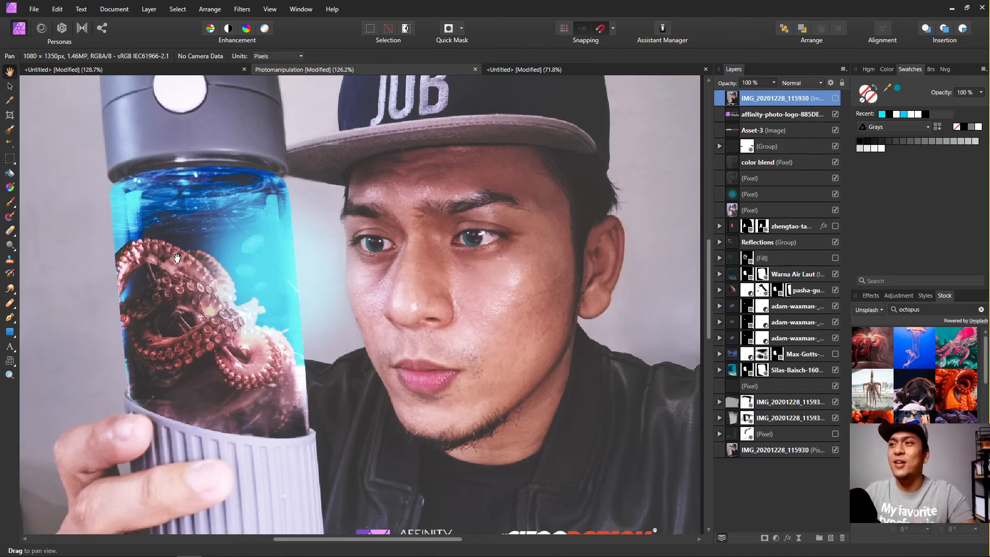
pyautogui.click(583, 69)
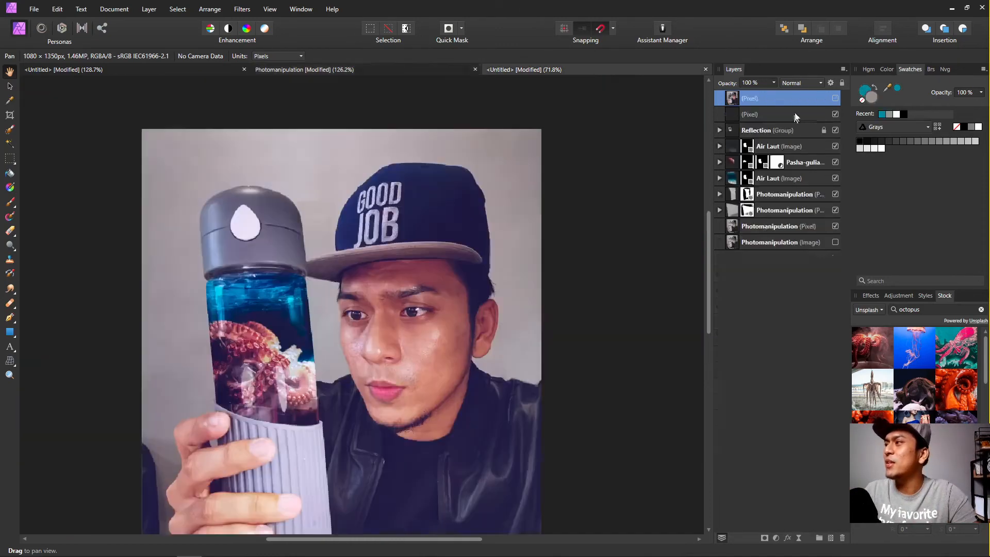
# Add an empty pixel layer on top and sample a bright cyan from the bottle's water as the Paint Brush color.
pyautogui.click(831, 538)
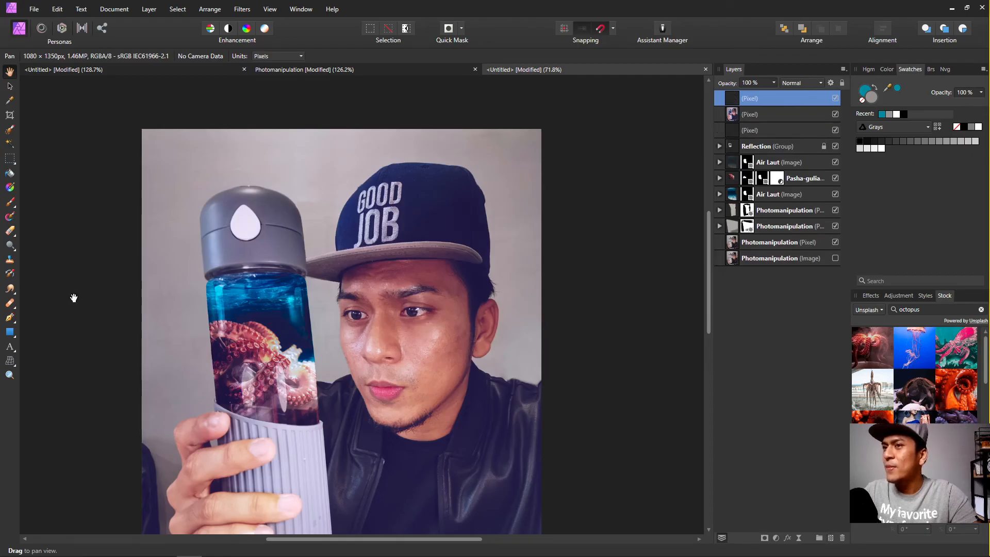
pyautogui.press('b')
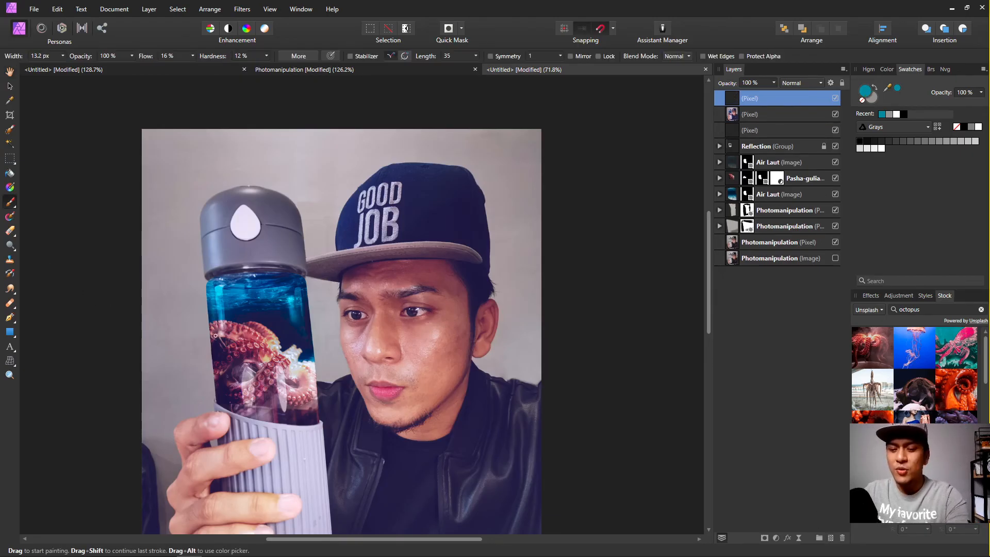
pyautogui.press(']')
pyautogui.press(']')
pyautogui.press(']')
pyautogui.press(']')
pyautogui.press(']')
pyautogui.press(']')
pyautogui.press(']')
pyautogui.press(']')
pyautogui.press(']')
pyautogui.press(']')
pyautogui.press(']')
pyautogui.press(']')
pyautogui.press(']')
pyautogui.press(']')
pyautogui.press(']')
pyautogui.press(']')
pyautogui.press(']')
pyautogui.press(']')
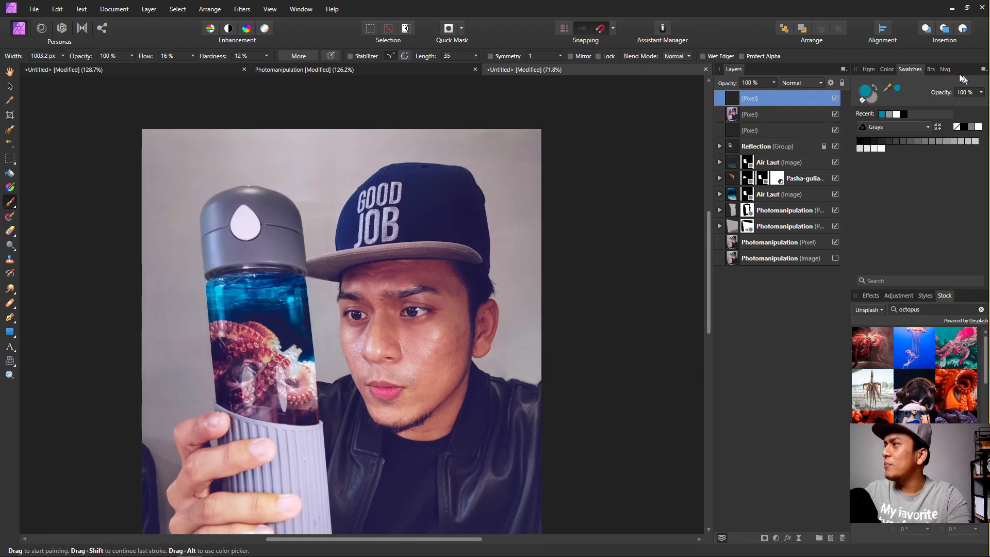
pyautogui.moveTo(888, 92); pyautogui.dragTo(290, 301)
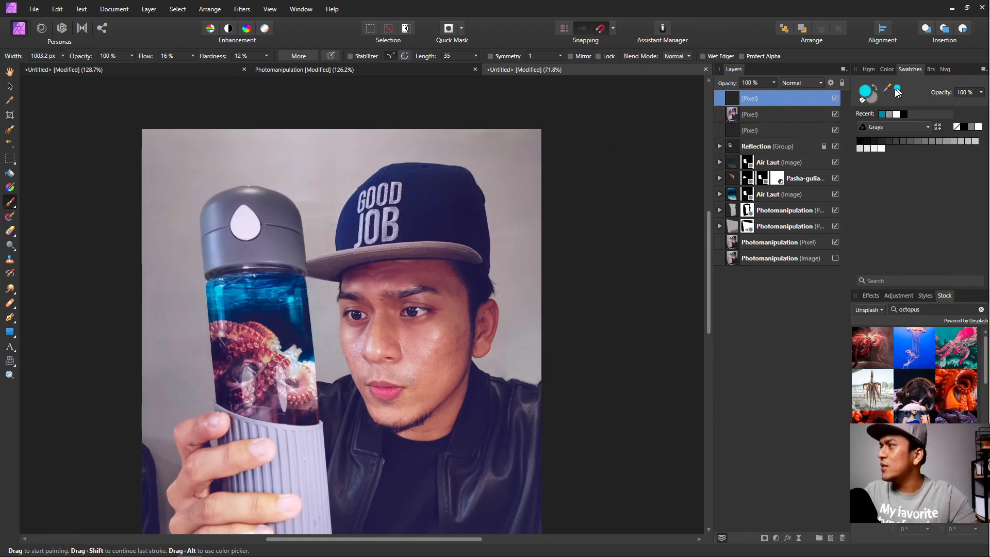
# Paint a soft cyan glow over the right and left edges of the bottle's water with a 273.4 px brush.
pyautogui.scroll(3, 332, 288)
pyautogui.press('[')
pyautogui.press('[')
pyautogui.press('[')
pyautogui.press('[')
pyautogui.press('[')
pyautogui.press('[')
pyautogui.press('[')
pyautogui.press('[')
pyautogui.press('[')
pyautogui.press('[')
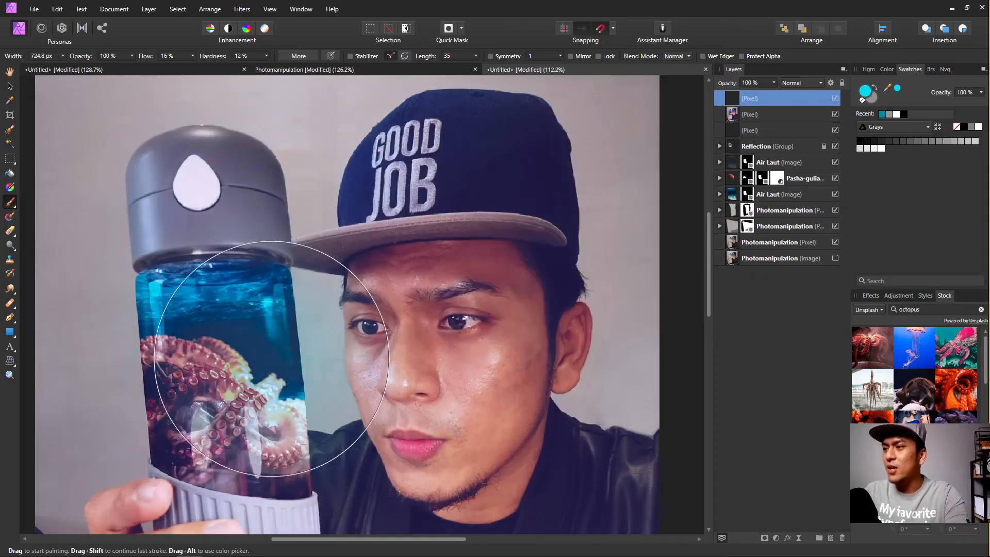
pyautogui.moveTo(290, 321)
pyautogui.mouseDown()
pyautogui.moveTo(302, 343)
pyautogui.moveTo(293, 293)
pyautogui.moveTo(309, 383)
pyautogui.moveTo(295, 311)
pyautogui.moveTo(99, 338)
pyautogui.moveTo(135, 296)
pyautogui.moveTo(157, 311)
pyautogui.mouseUp()
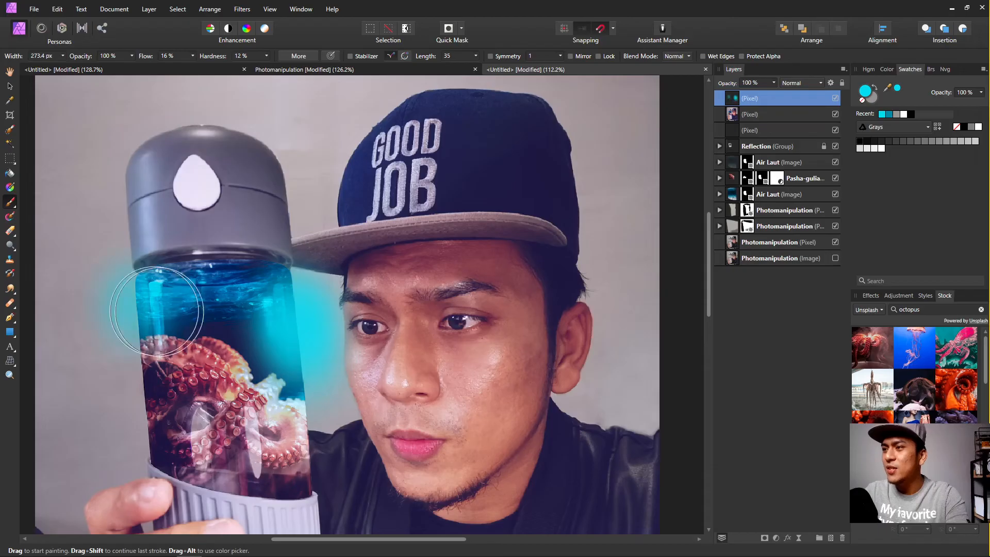
# Set the glow layer's blend mode to Screen and add more cyan at the bottle's upper right edge.
pyautogui.click(791, 80)
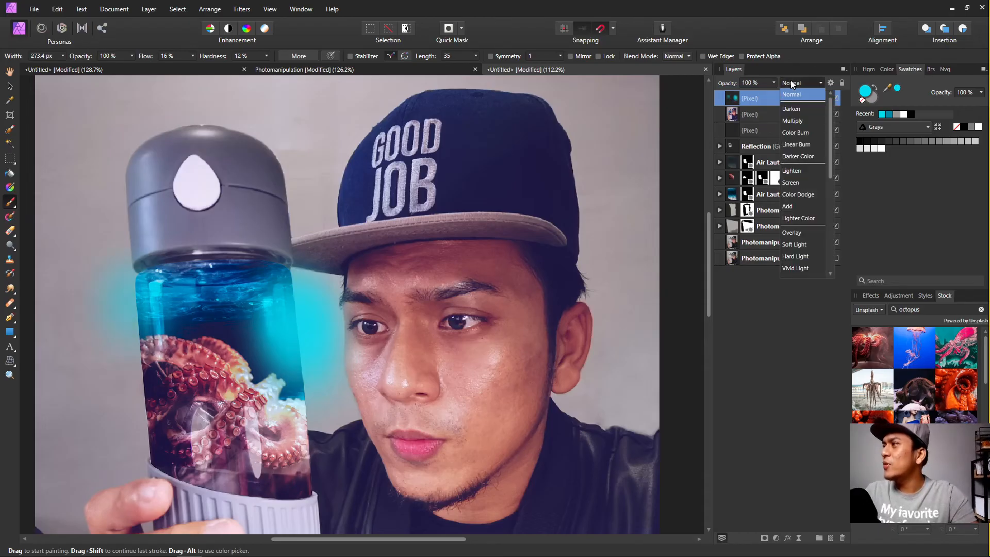
pyautogui.click(800, 187)
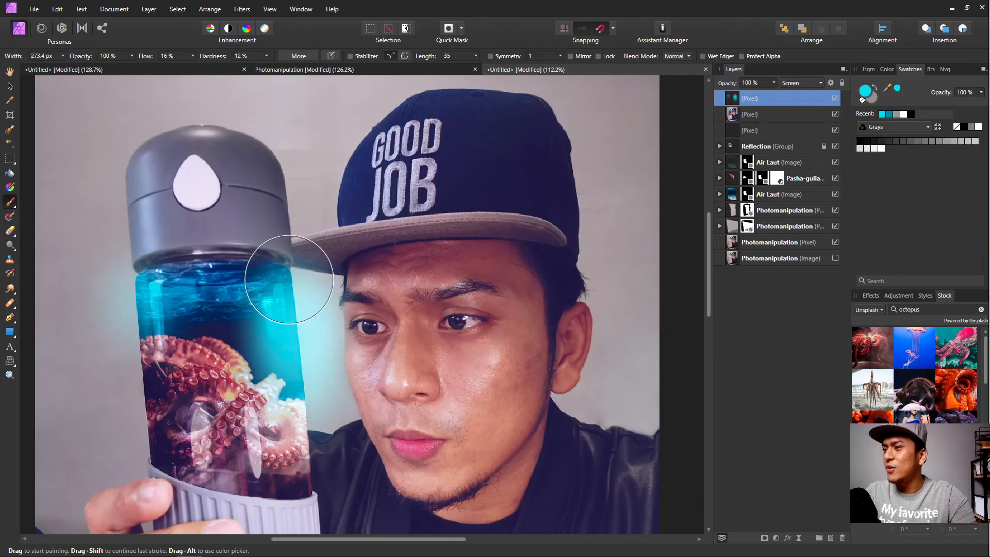
pyautogui.moveTo(289, 270)
pyautogui.mouseDown()
pyautogui.moveTo(283, 261)
pyautogui.moveTo(280, 273)
pyautogui.mouseUp()
pyautogui.scroll(-3, 296, 325)
pyautogui.scroll(2, 310, 371)
# Try to extend the cyan glow down over the jacket beside the octopus, and undo that stroke.
pyautogui.moveTo(307, 406); pyautogui.dragTo(319, 363)
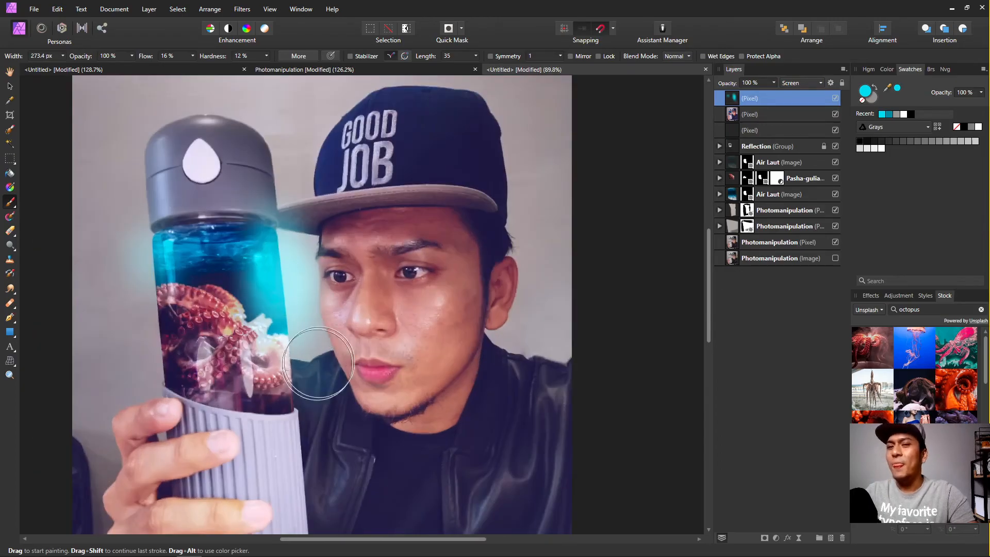
pyautogui.hotkey('ctrl', 'z')
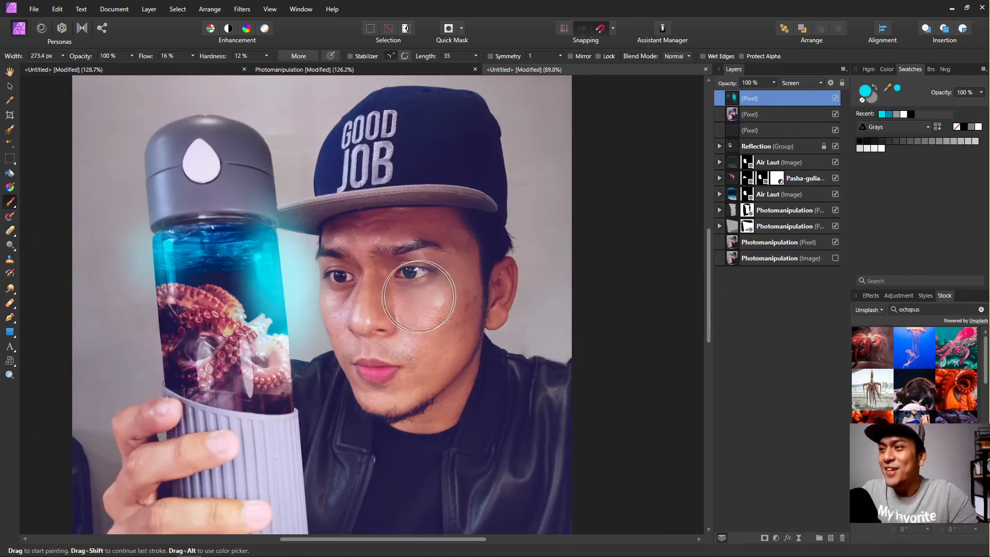
pyautogui.scroll(-2, 419, 296)
pyautogui.scroll(4, 265, 299)
pyautogui.scroll(1, 320, 299)
pyautogui.scroll(-4, 242, 229)
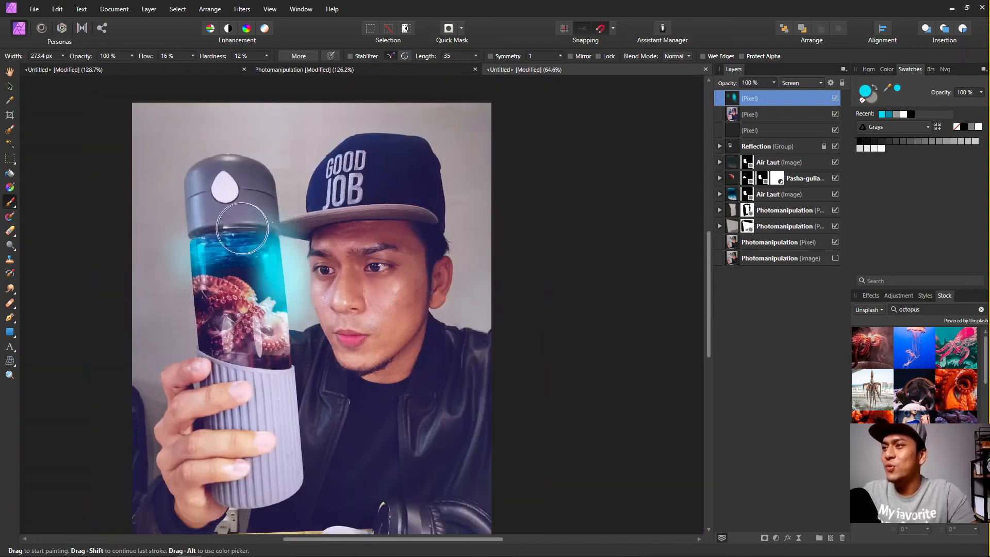
# Touch up the cyan glow along the bottle's left edge with a 167.9 px brush, undoing unwanted strokes.
pyautogui.scroll(3, 242, 229)
pyautogui.press('[')
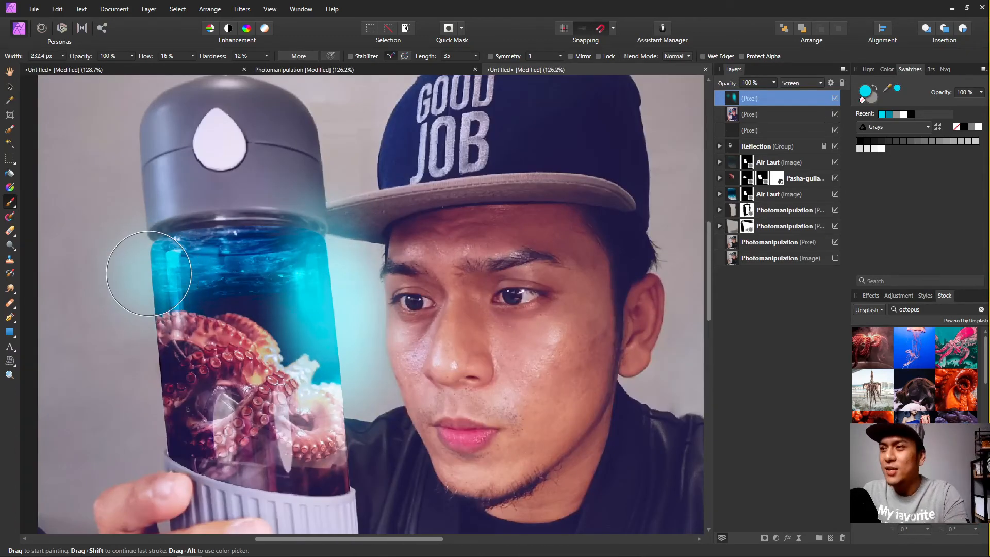
pyautogui.press('[')
pyautogui.press('[')
pyautogui.moveTo(149, 268)
pyautogui.mouseDown()
pyautogui.moveTo(149, 302)
pyautogui.moveTo(146, 269)
pyautogui.moveTo(214, 265)
pyautogui.moveTo(140, 261)
pyautogui.moveTo(151, 258)
pyautogui.moveTo(148, 303)
pyautogui.moveTo(162, 315)
pyautogui.moveTo(154, 261)
pyautogui.moveTo(156, 303)
pyautogui.mouseUp()
pyautogui.hotkey('ctrl', 'z')
pyautogui.hotkey('ctrl', 'z')
pyautogui.scroll(-5, 471, 287)
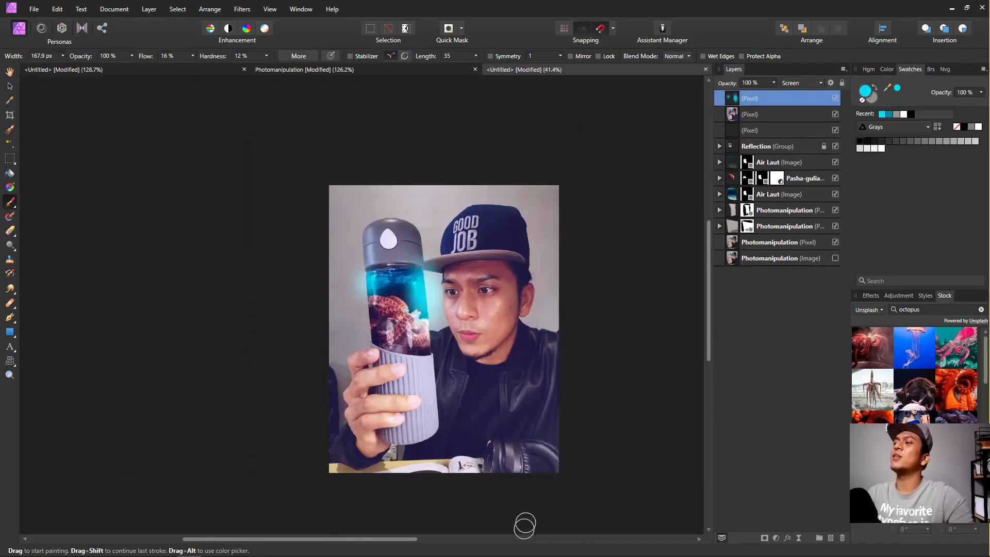
pyautogui.scroll(4, 428, 264)
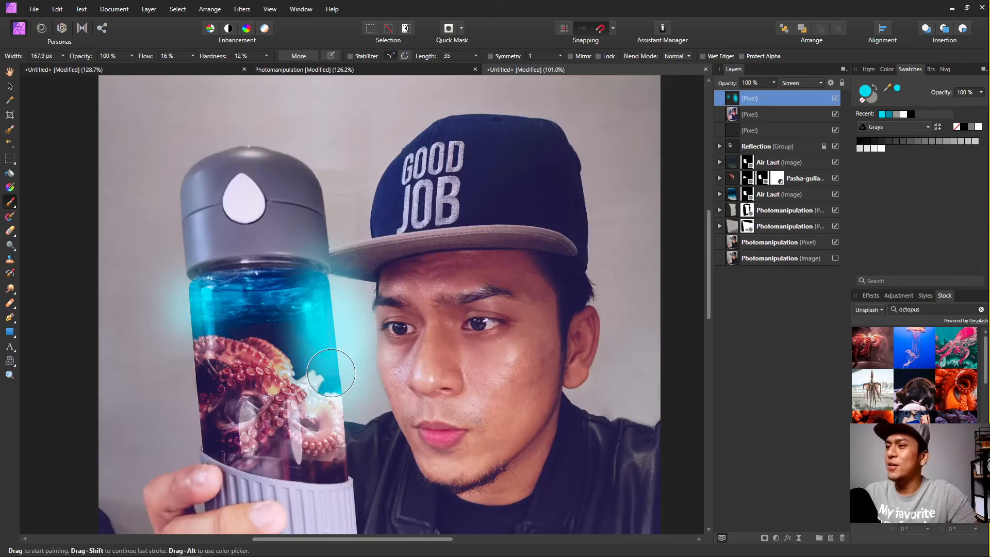
# Reduce the cyan glow layer's opacity to 59 %.
pyautogui.click(775, 83)
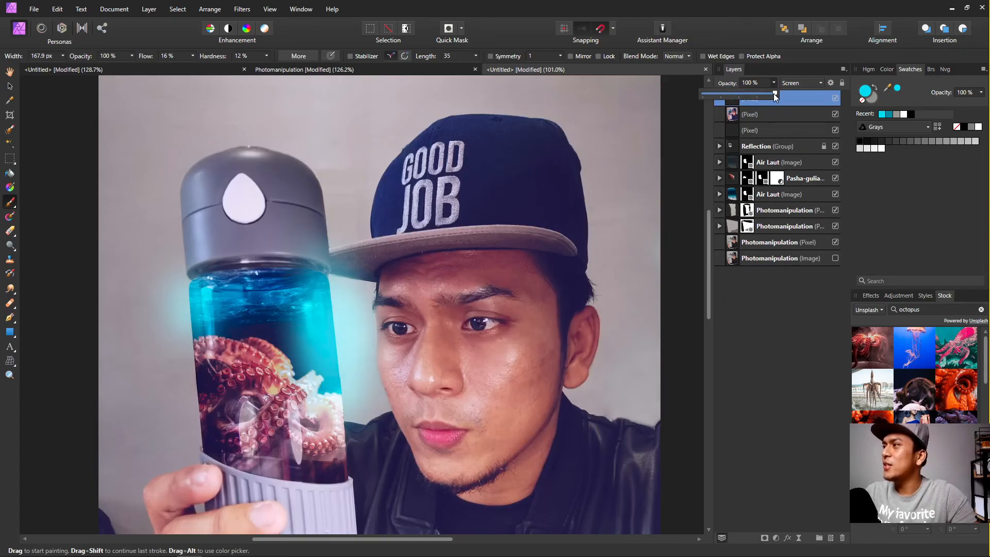
pyautogui.moveTo(774, 93); pyautogui.dragTo(749, 94)
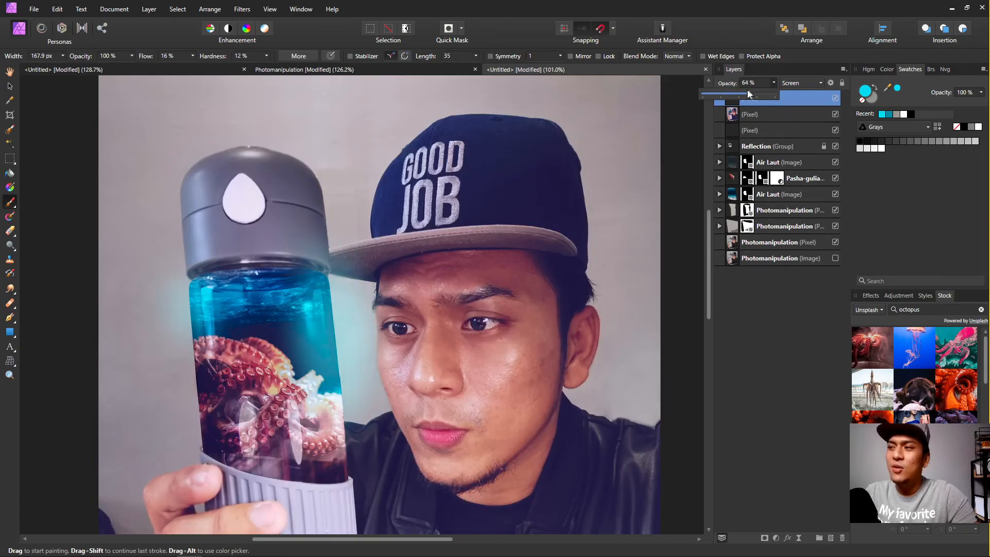
pyautogui.scroll(3, 452, 369)
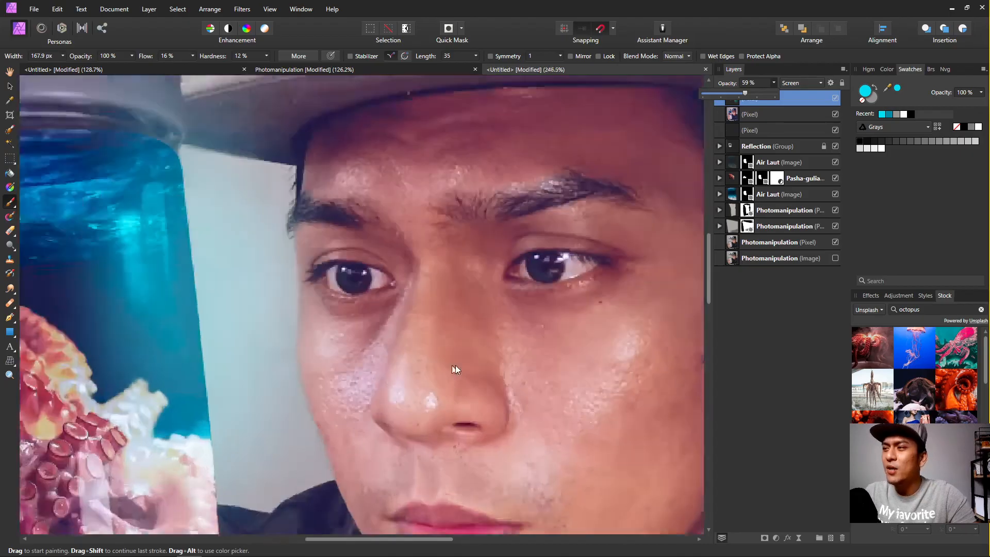
pyautogui.scroll(-3, 389, 331)
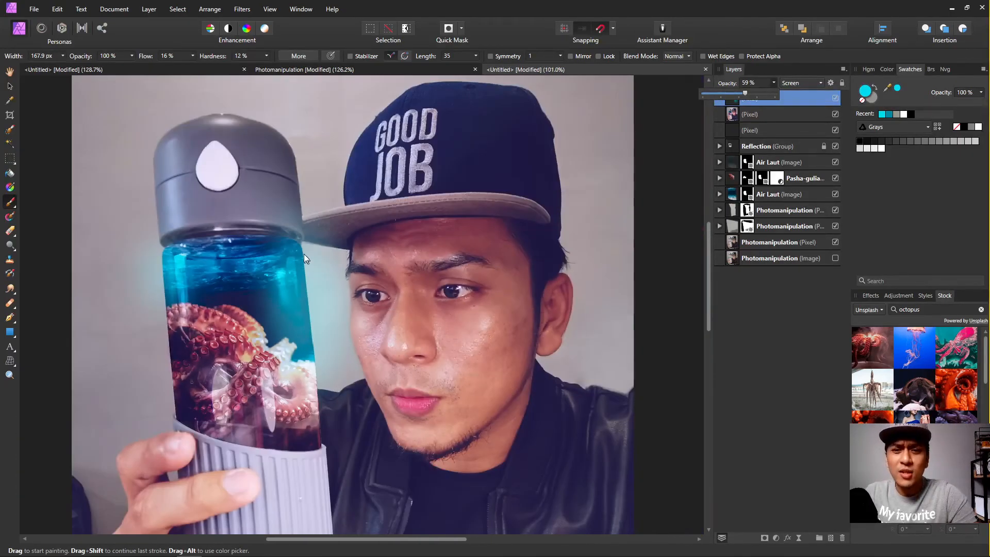
# Merge all visible layers into a new pixel layer above the cyan glow layer.
pyautogui.click(755, 116)
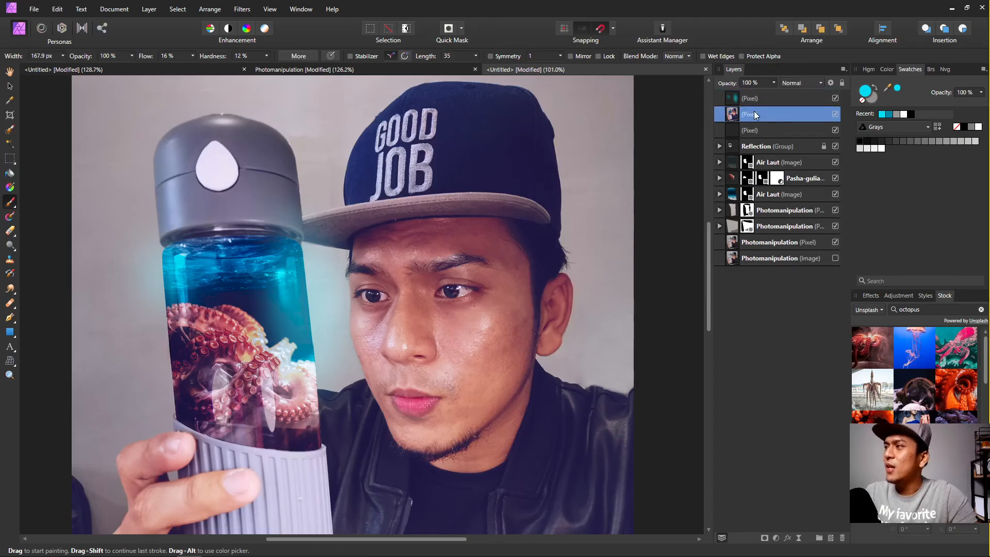
pyautogui.rightClick(753, 110)
pyautogui.click(766, 100)
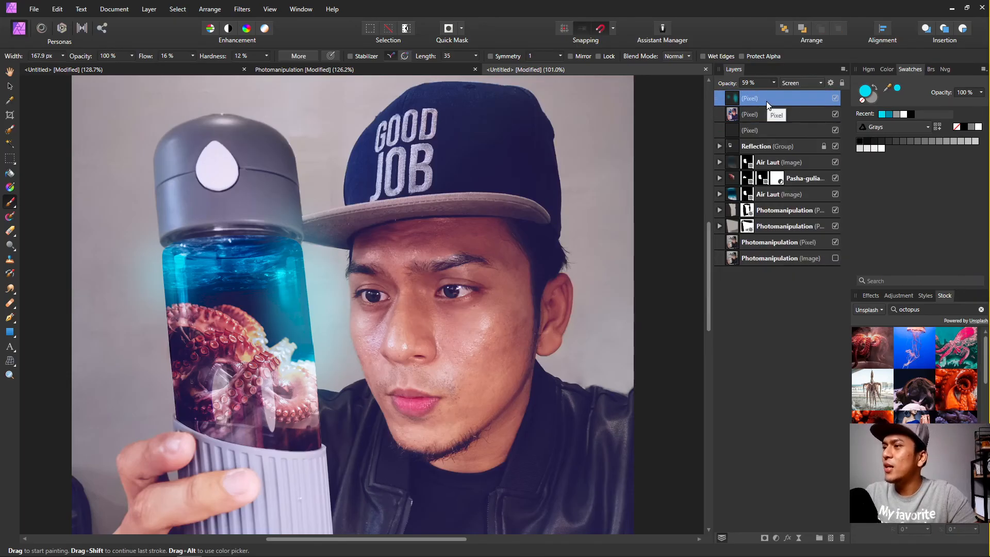
pyautogui.rightClick(766, 101)
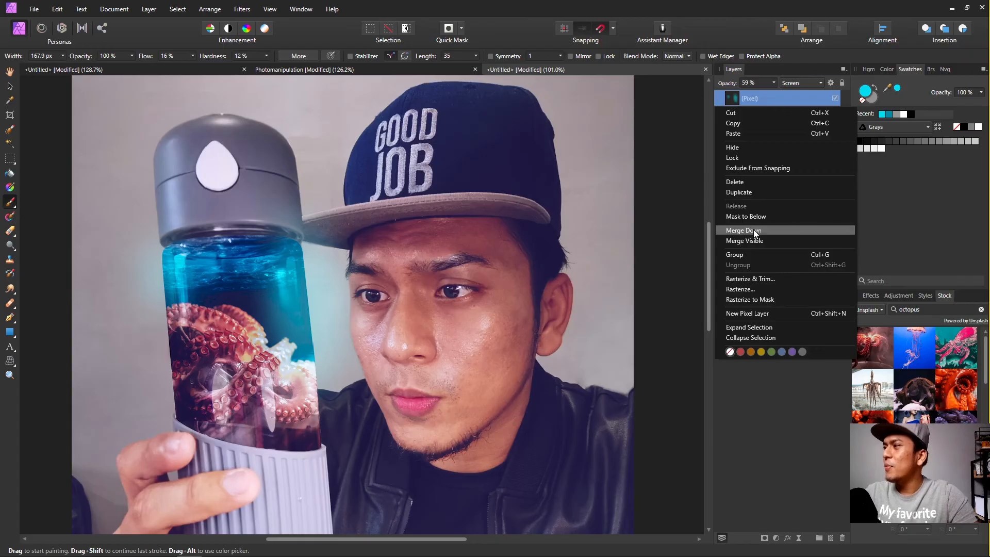
pyautogui.click(758, 240)
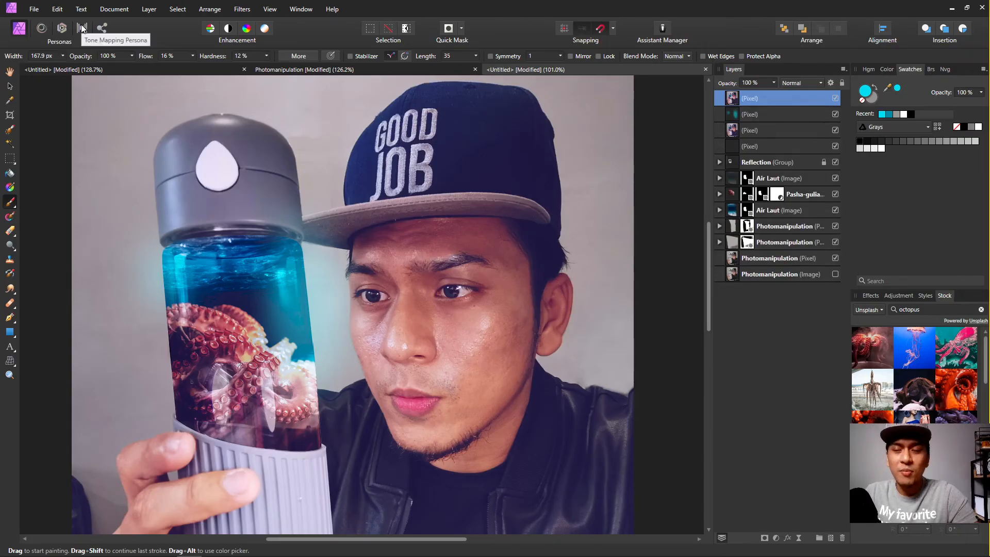
# Apply a monochrome High Pass filter with a 1 px radius to the new merged layer.
pyautogui.click(248, 8)
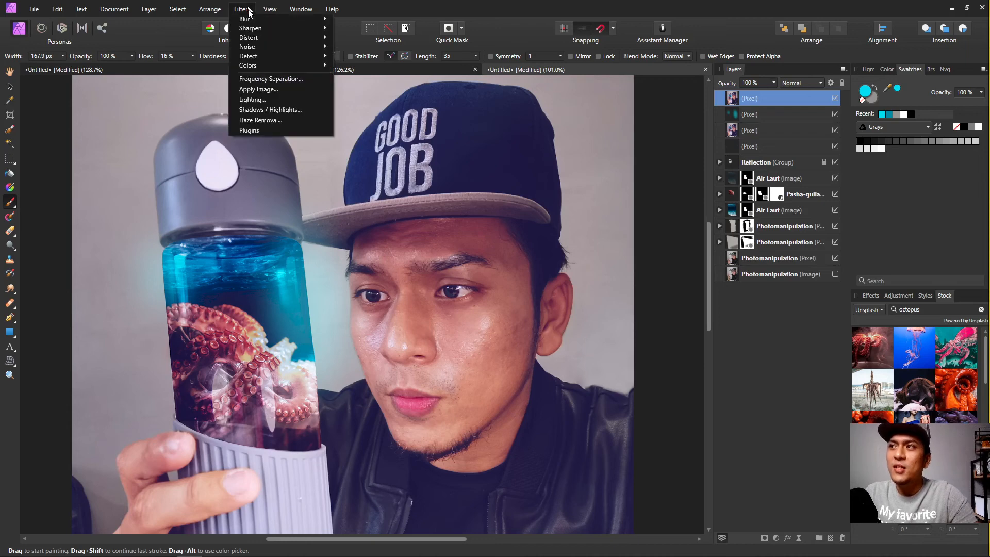
pyautogui.moveTo(251, 29)
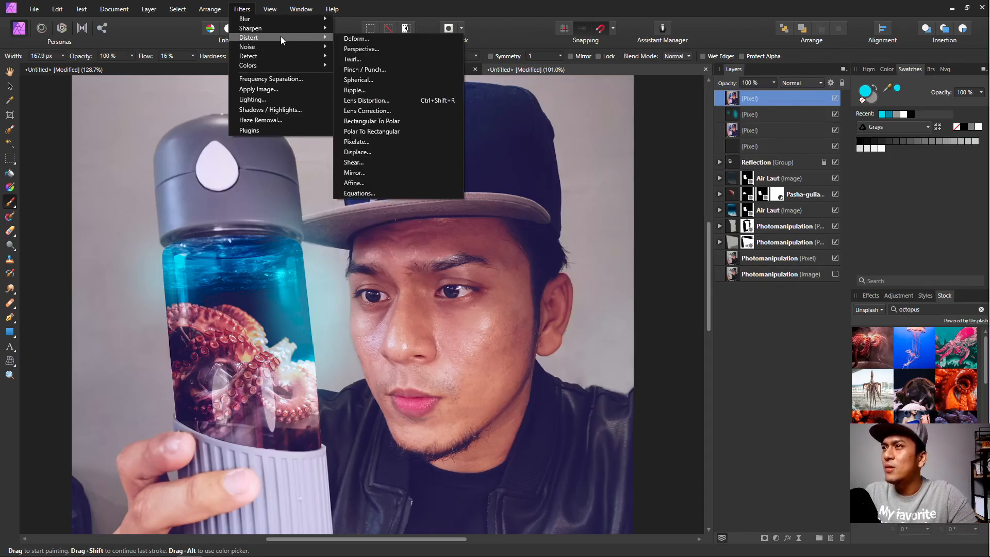
pyautogui.moveTo(281, 29)
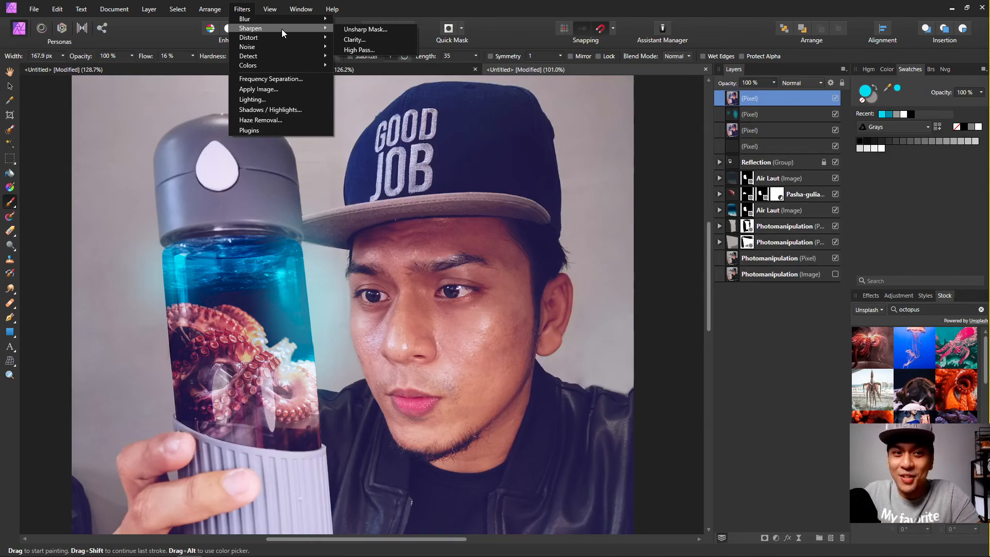
pyautogui.click(363, 50)
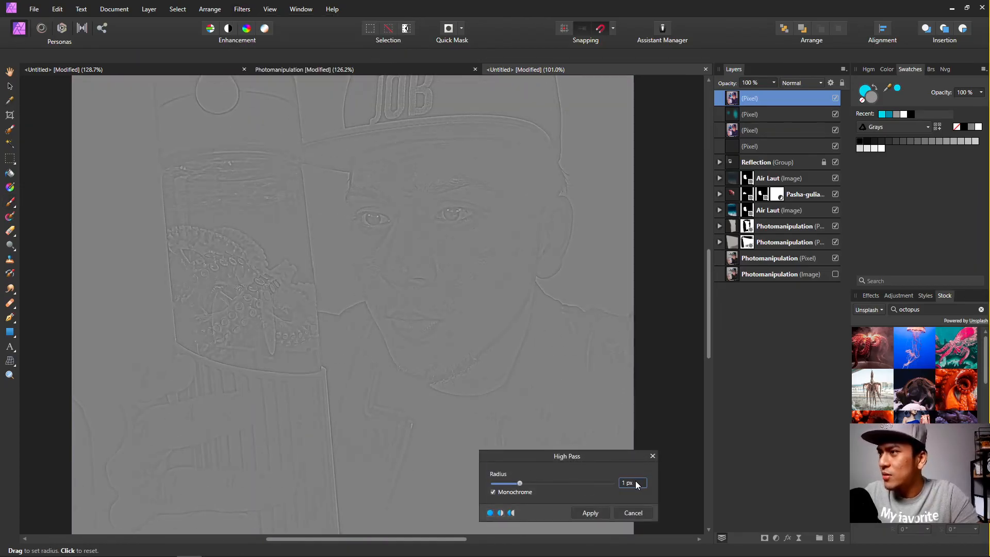
pyautogui.scroll(6, 392, 194)
pyautogui.scroll(-2, 258, 279)
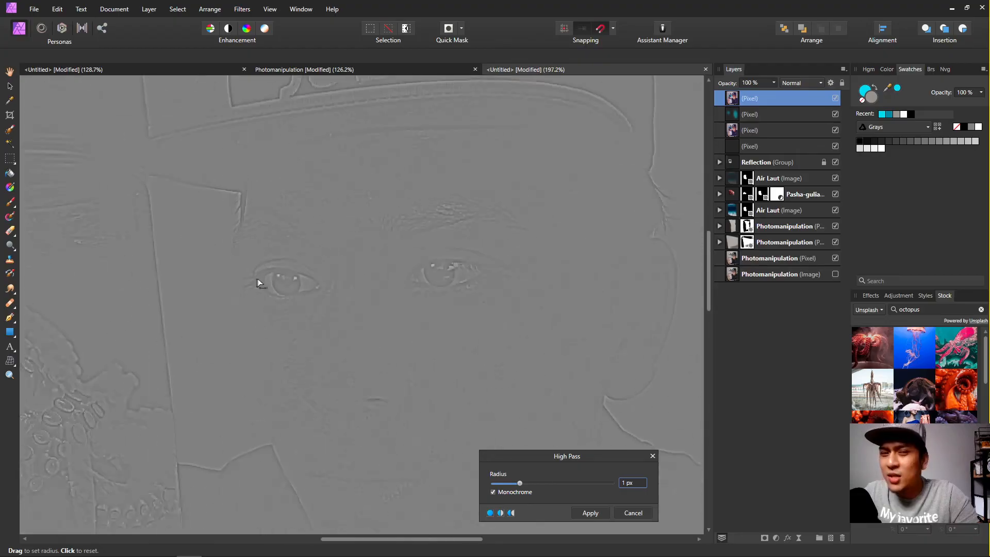
pyautogui.moveTo(265, 326); pyautogui.dragTo(452, 281)
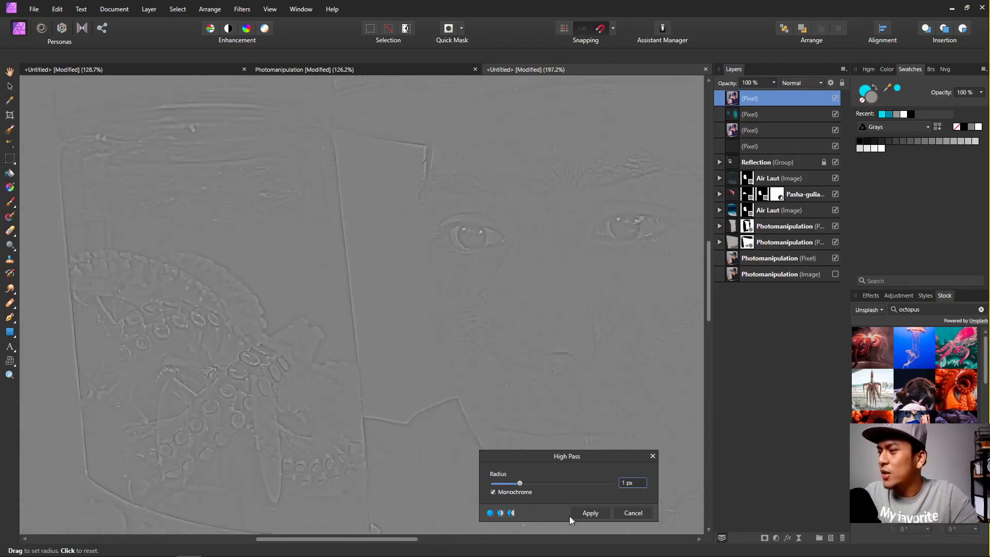
pyautogui.click(589, 512)
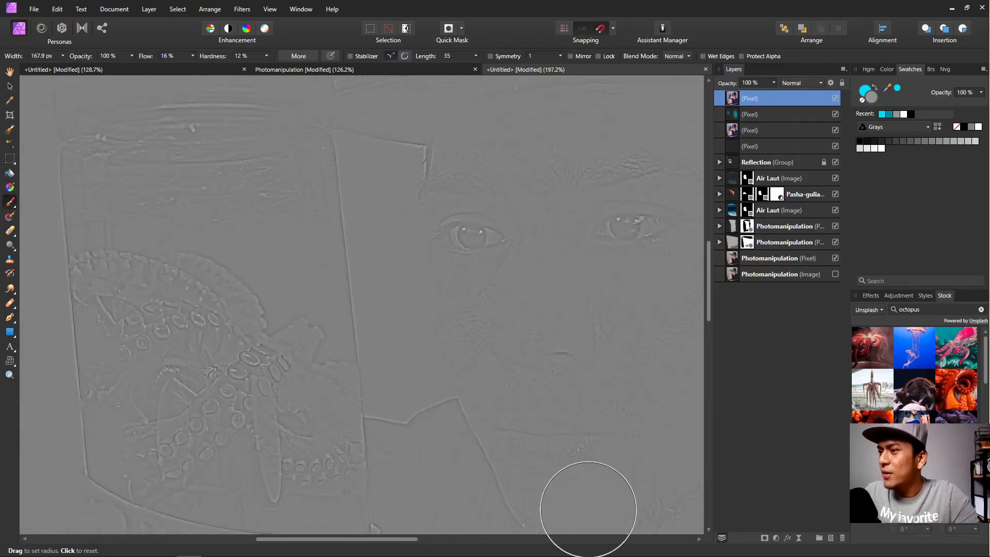
# Set the High Pass layer's blend mode to Hard Light and check the sharpening on the face and octopus.
pyautogui.click(791, 82)
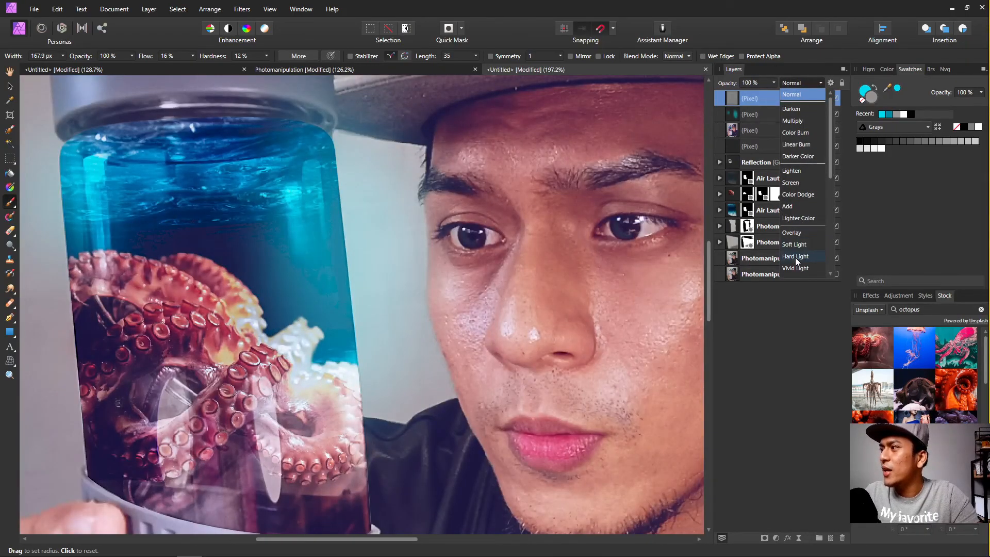
pyautogui.click(795, 258)
pyautogui.scroll(-5, 472, 227)
pyautogui.scroll(5, 597, 223)
pyautogui.scroll(-4, 537, 239)
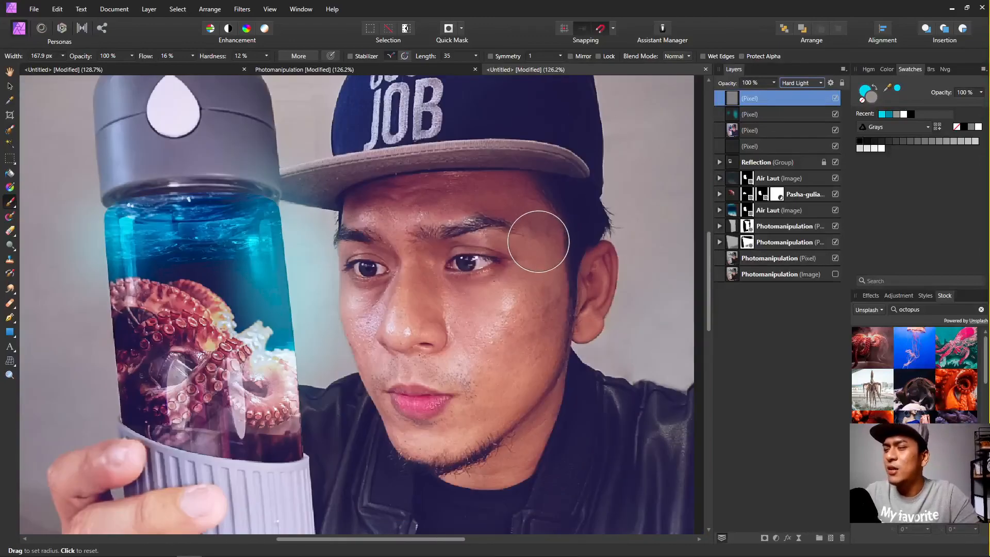
pyautogui.scroll(3, 536, 232)
pyautogui.scroll(-3, 413, 275)
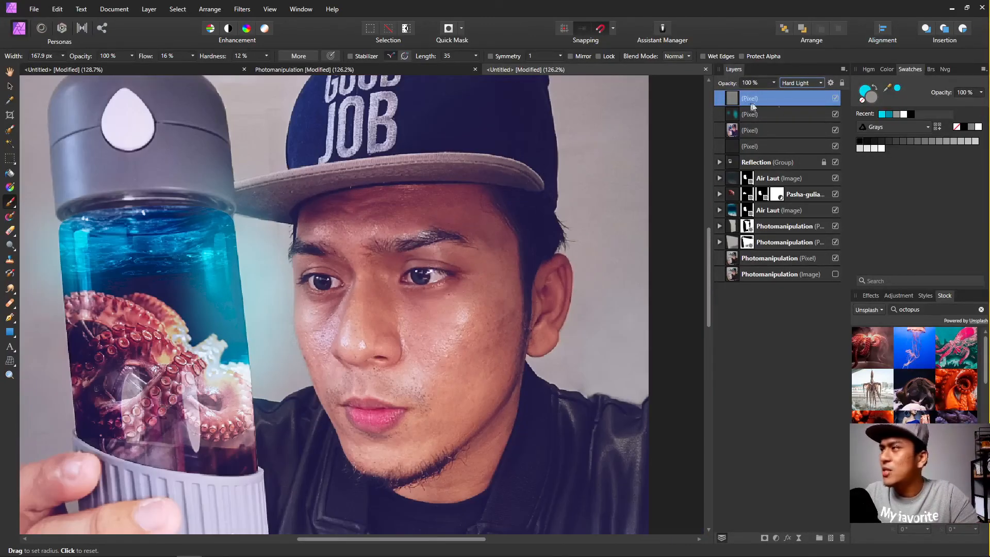
# Compare the portrait with the High Pass layer hidden and shown, and reduce that layer's opacity to 50 %.
pyautogui.scroll(3, 310, 304)
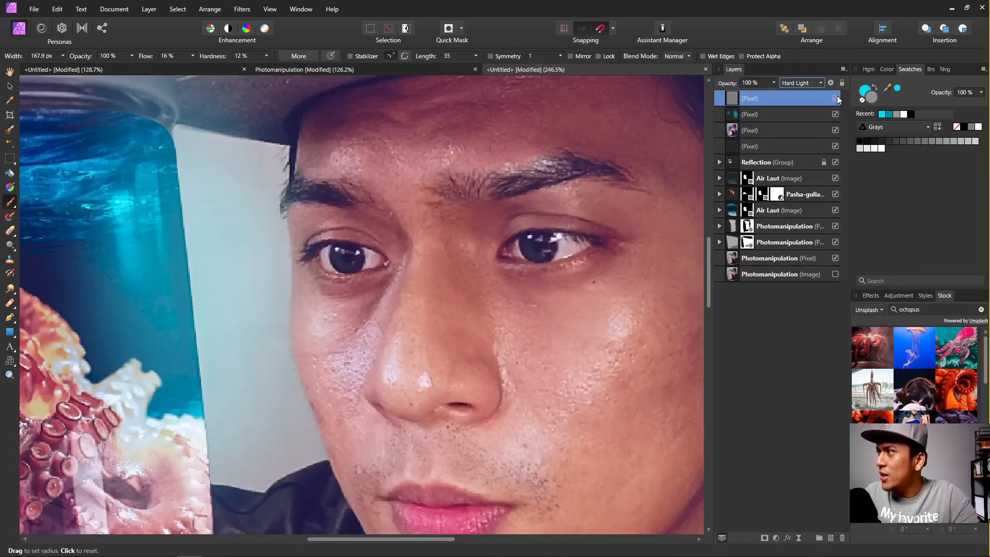
pyautogui.click(835, 98)
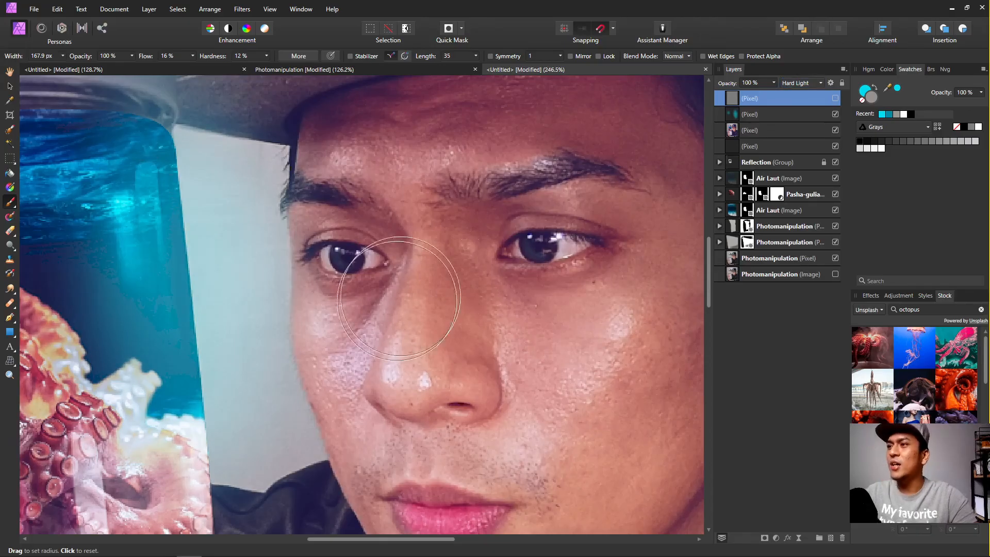
pyautogui.scroll(-1, 491, 219)
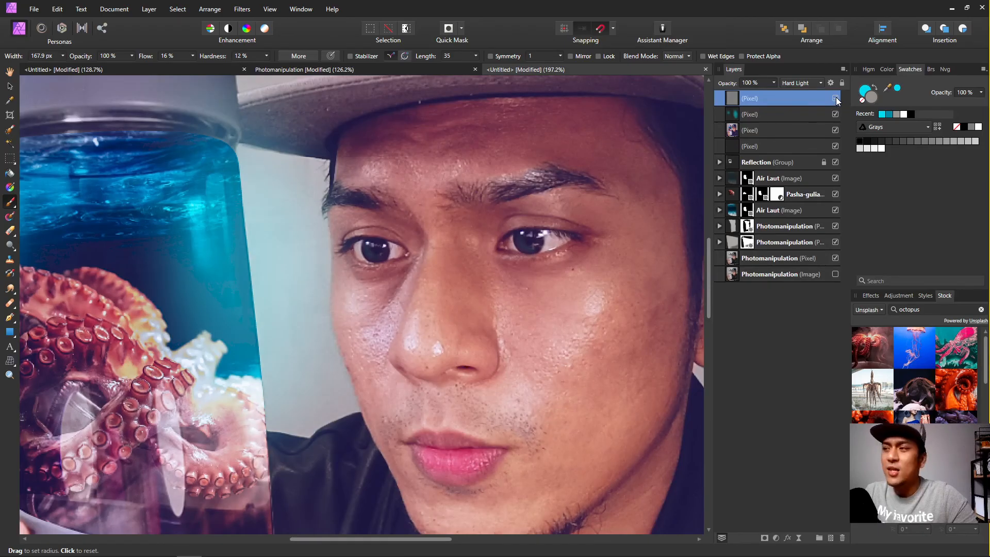
pyautogui.click(774, 83)
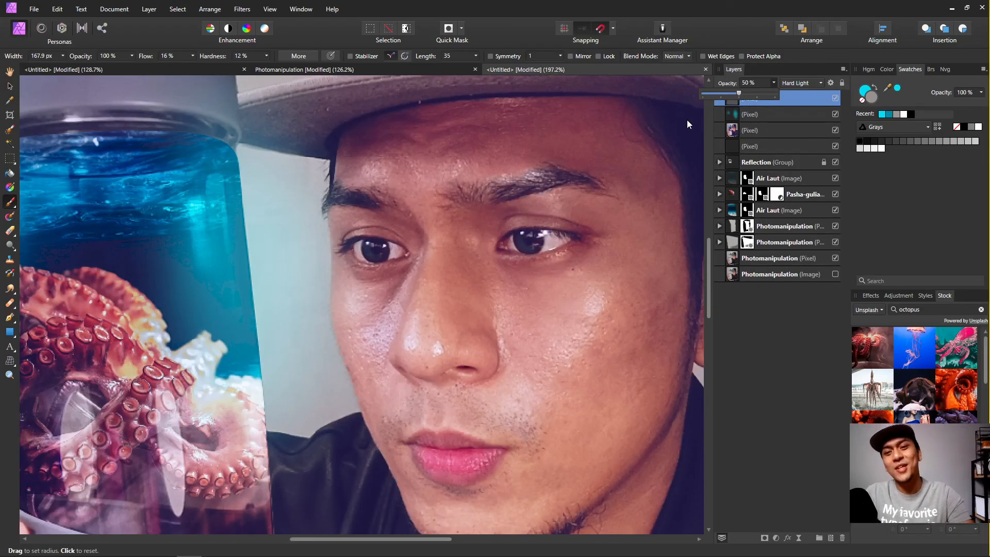
pyautogui.hotkey('ctrl', '0')
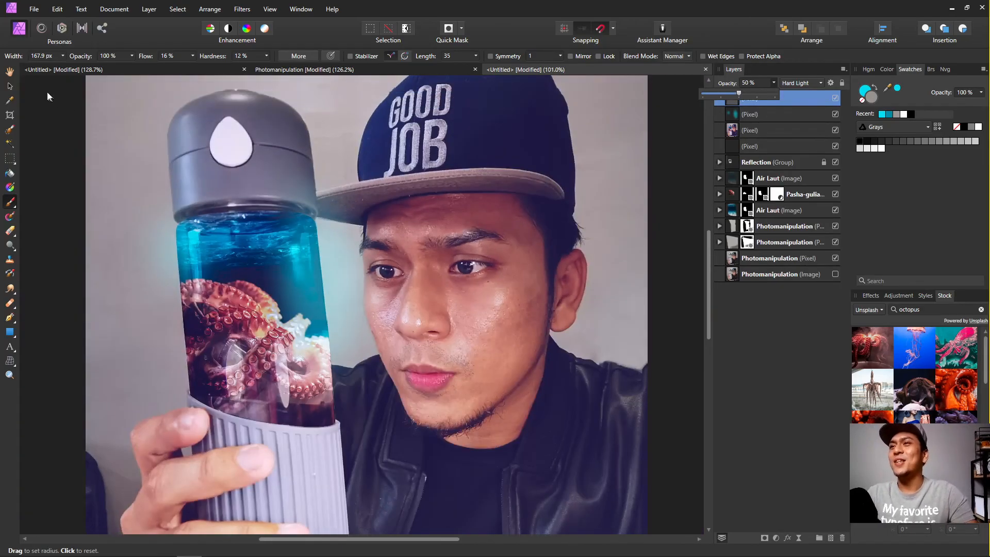
pyautogui.click(10, 86)
pyautogui.scroll(-2, 565, 239)
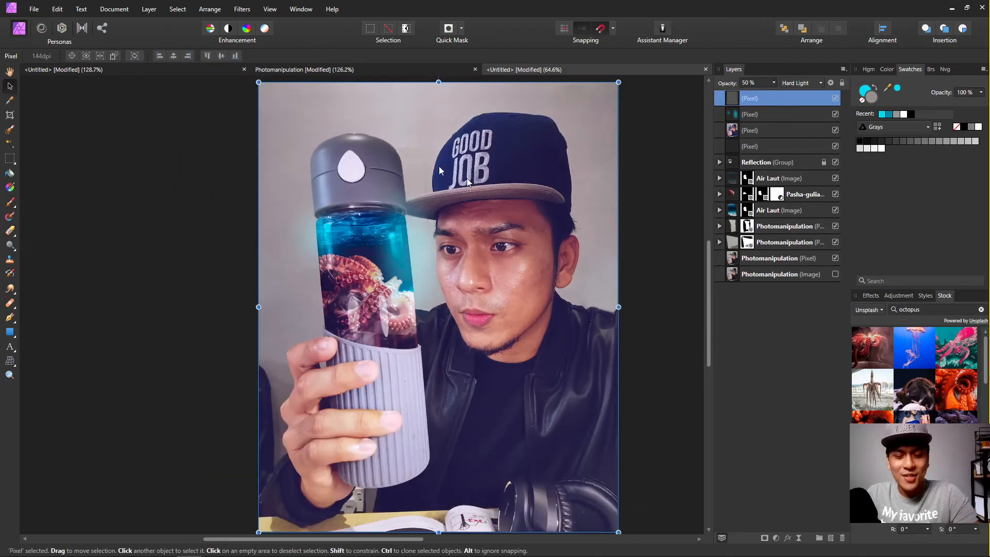
# Export the whole document as a 1080 x 1350 px PNG named Untitled in the Glitch folder.
pyautogui.click(34, 8)
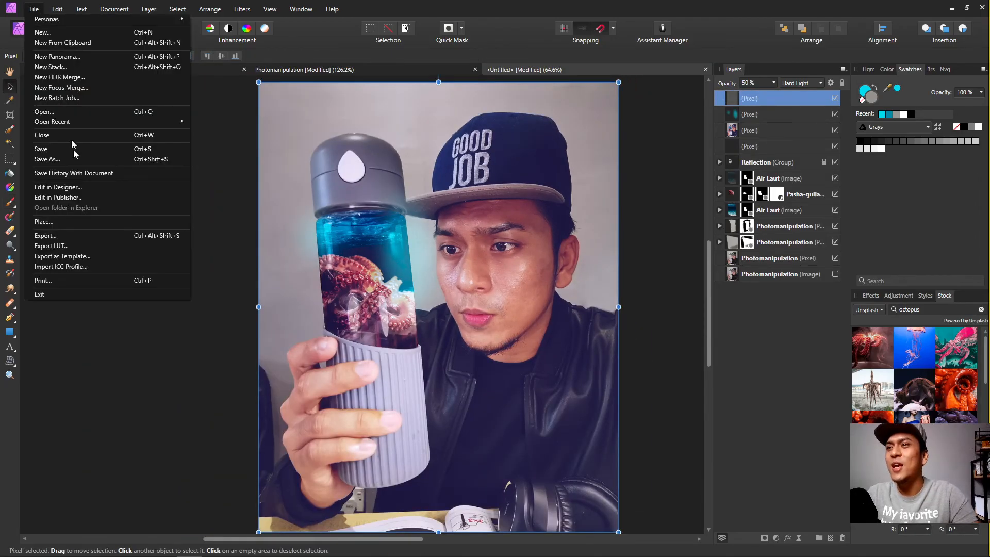
pyautogui.click(52, 238)
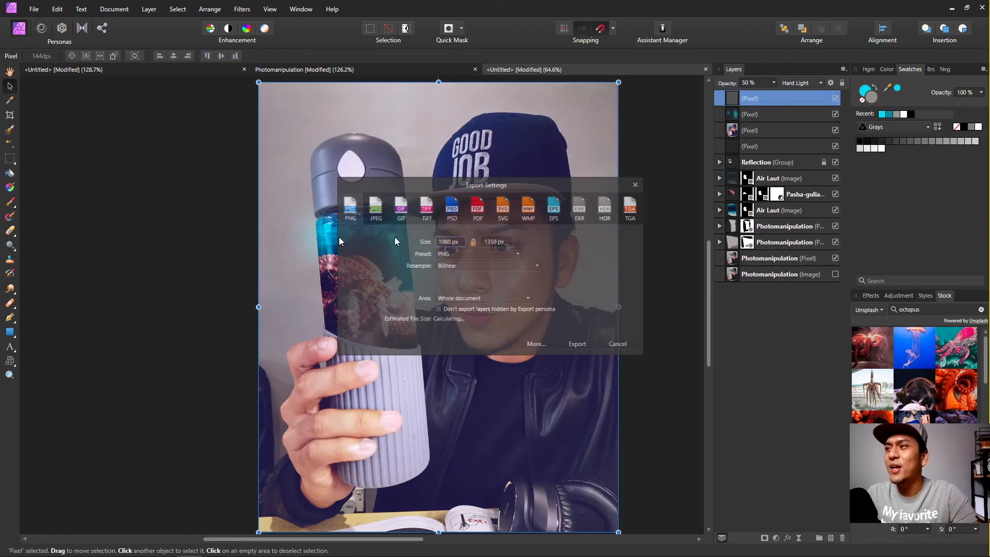
pyautogui.click(579, 344)
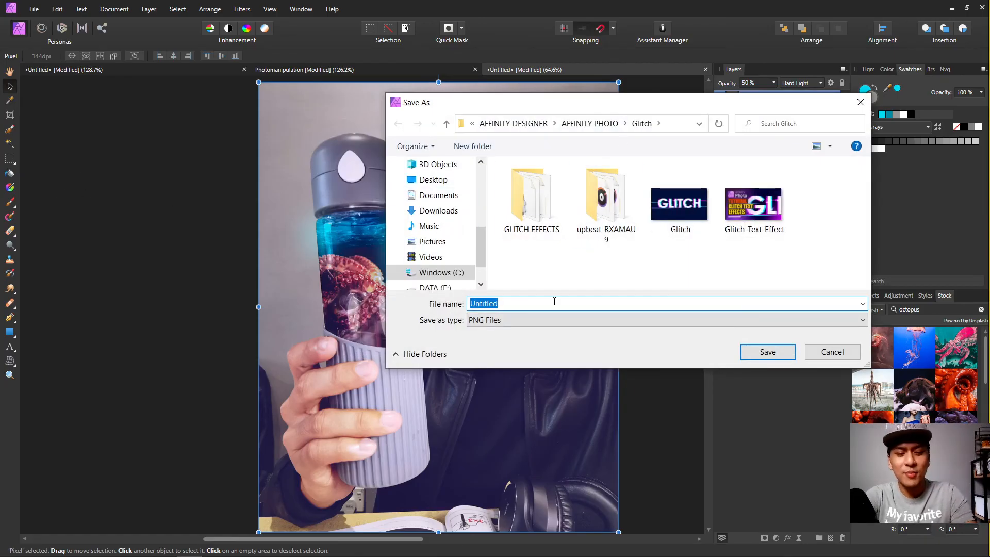
pyautogui.click(758, 351)
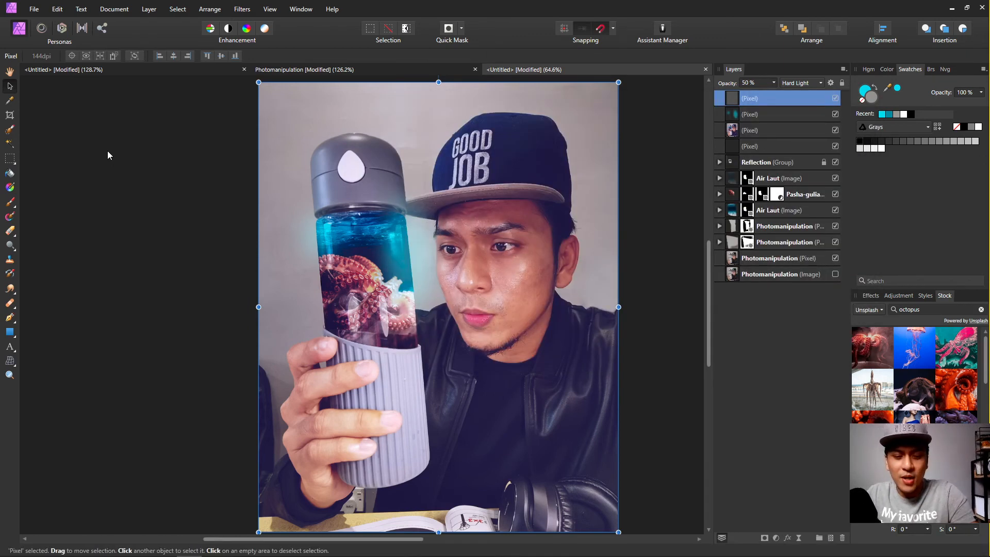
# Export the document as PNG again, replacing the existing Untitled.png in the Glitch folder.
pyautogui.hotkey('ctrl', 'alt', 'shift', 'w')
pyautogui.click(570, 346)
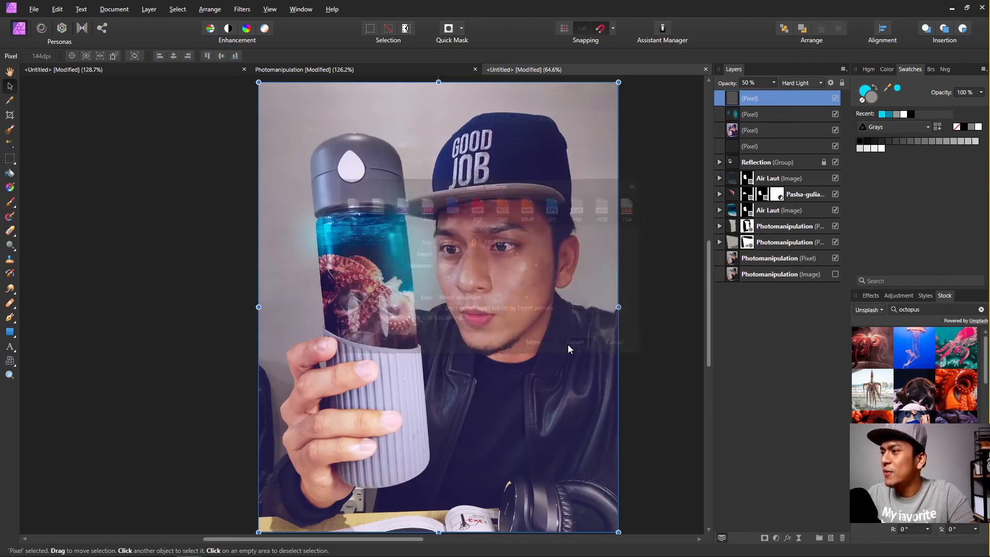
pyautogui.click(767, 349)
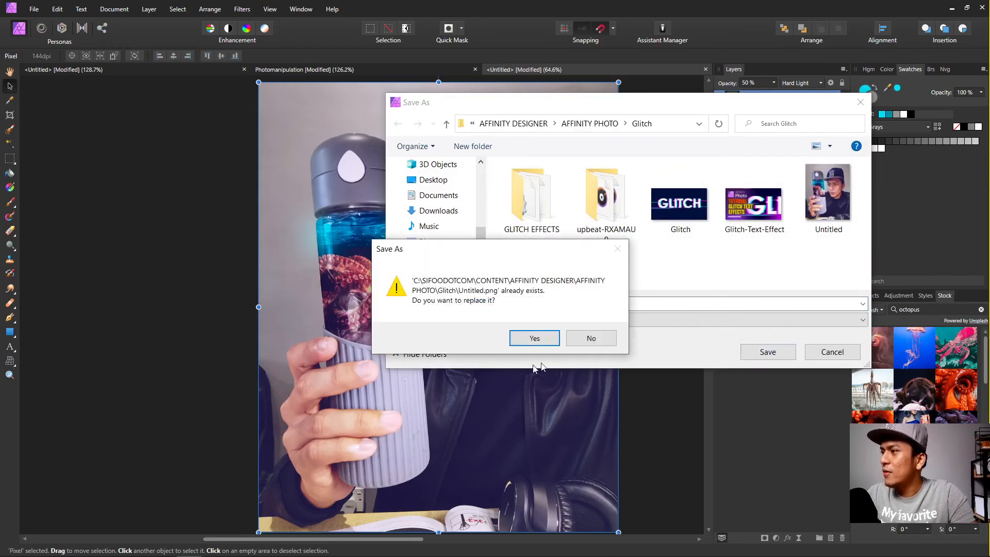
pyautogui.click(535, 338)
# Switch to File Explorer and open the exported Untitled.png from the Glitch folder in Photos.
pyautogui.moveTo(111, 540)
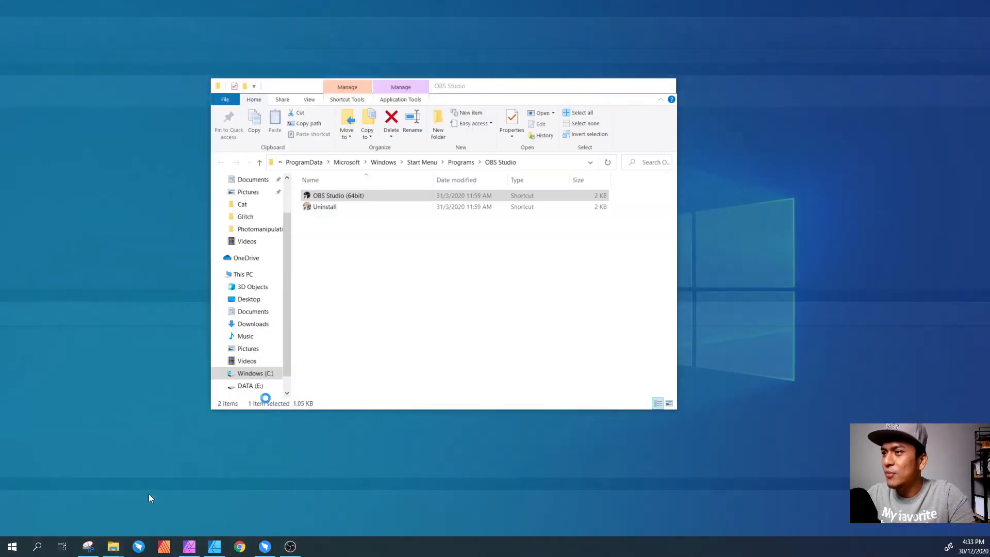
pyautogui.click(148, 495)
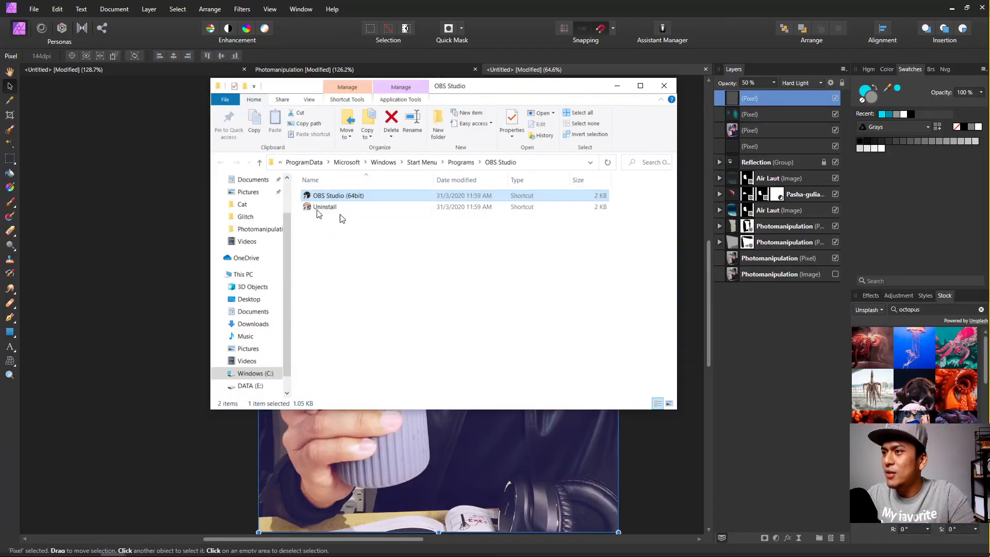
pyautogui.click(256, 218)
pyautogui.doubleClick(585, 225)
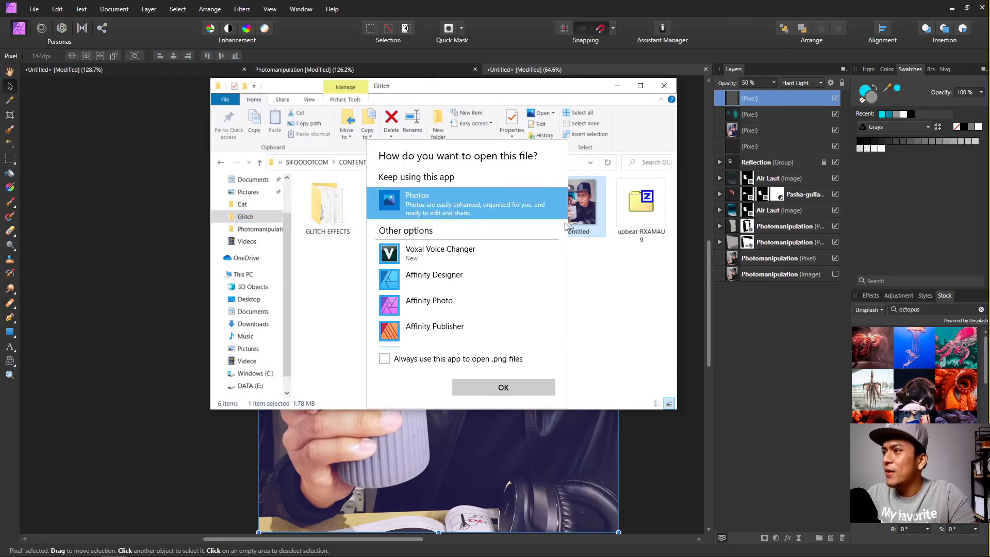
pyautogui.click(485, 387)
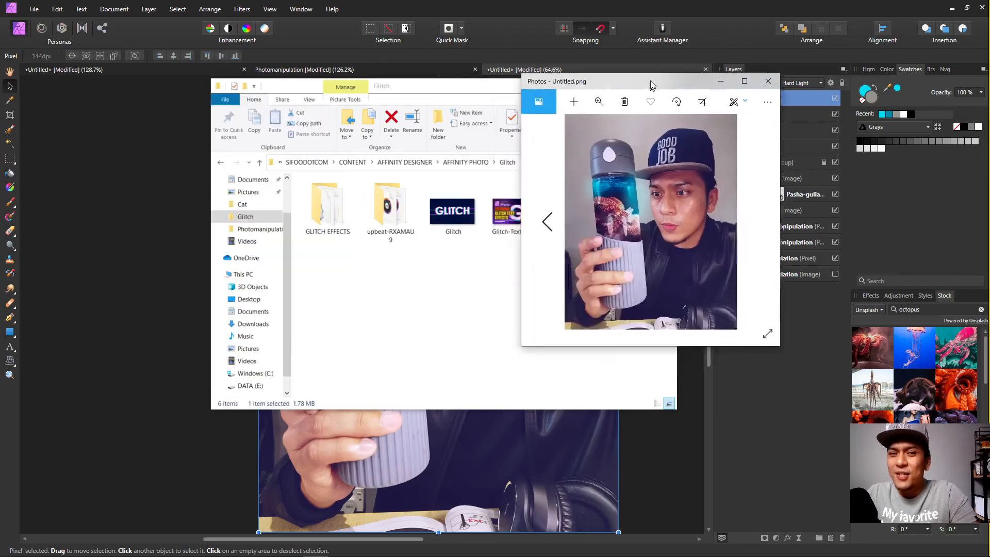
# Inspect the exported image full screen and enlarged around the bottle and face, and close the viewer to return to Affinity Photo.
pyautogui.moveTo(652, 84); pyautogui.dragTo(634, 3)
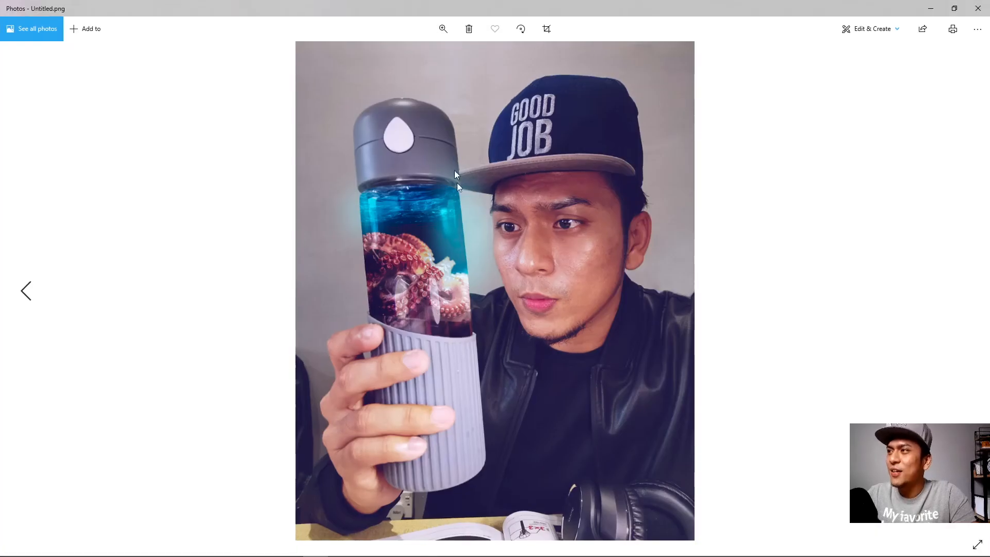
pyautogui.click(442, 29)
pyautogui.moveTo(394, 58); pyautogui.dragTo(415, 57)
pyautogui.moveTo(491, 256); pyautogui.dragTo(482, 294)
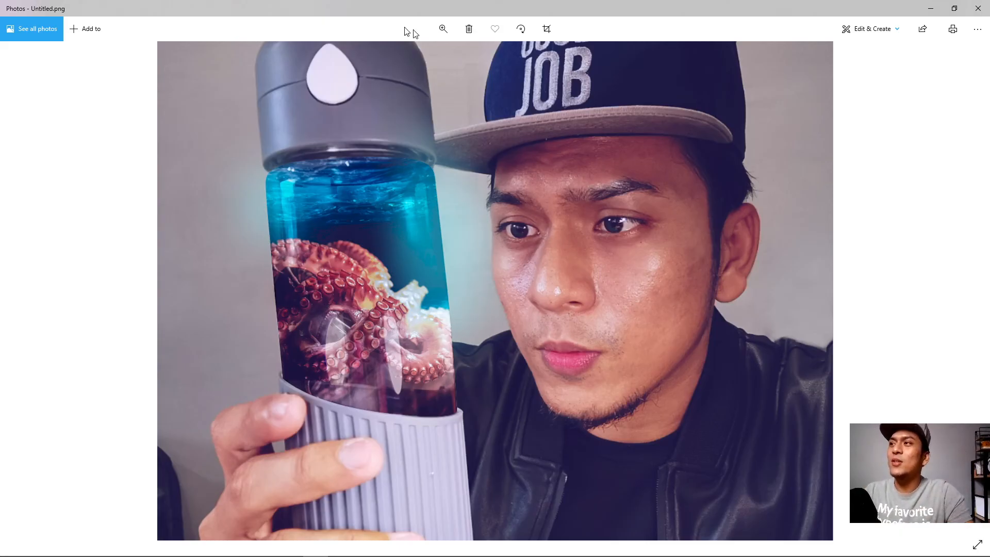
pyautogui.click(443, 29)
pyautogui.click(414, 58)
pyautogui.moveTo(415, 58); pyautogui.dragTo(392, 66)
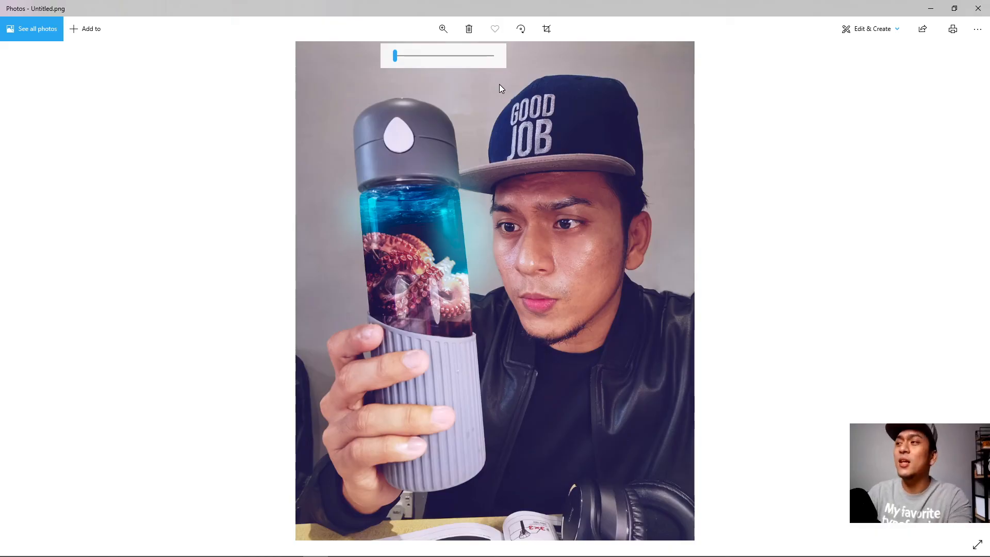
pyautogui.click(978, 8)
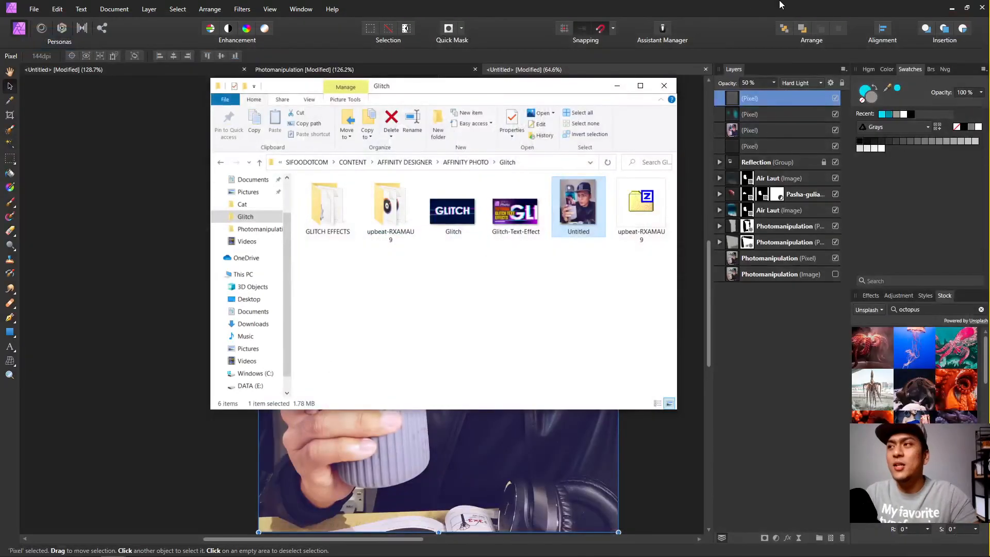
pyautogui.click(707, 11)
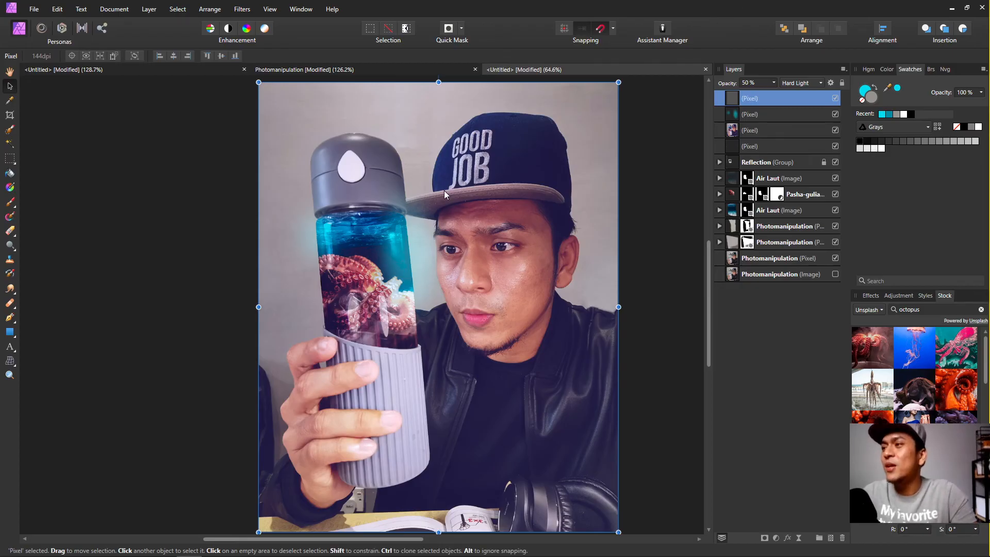
# Examine the finished composite up close around the bottle, octopus, cyan glow and face.
pyautogui.scroll(3, 452, 181)
pyautogui.hscroll(-4, 364, 206)
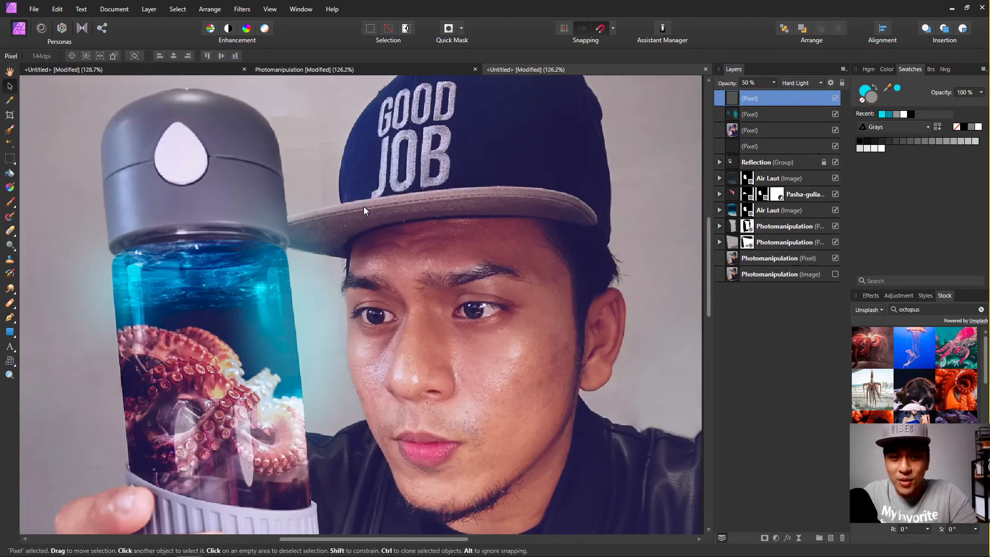
pyautogui.scroll(-1, 369, 207)
pyautogui.hscroll(1, 373, 206)
pyautogui.hscroll(1, 372, 206)
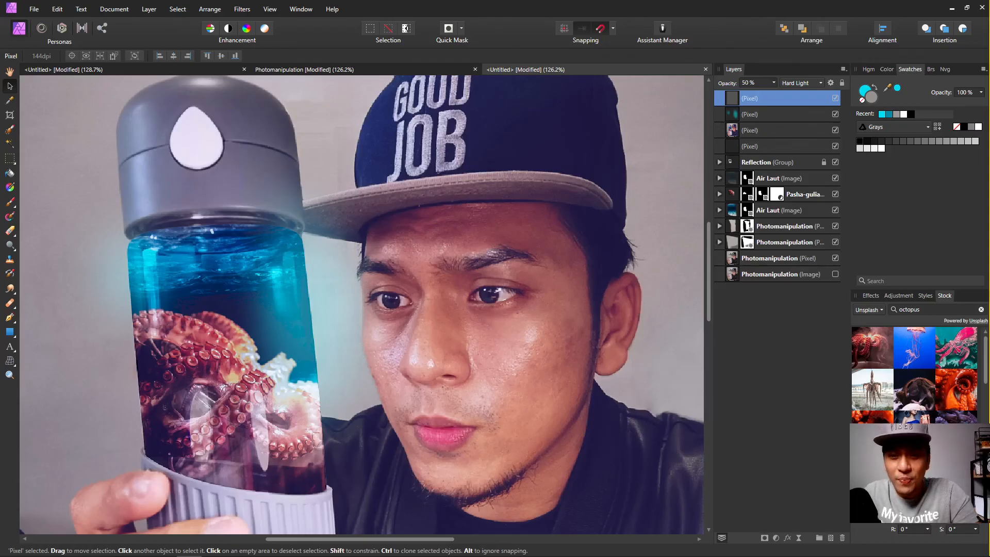
pyautogui.scroll(-3, 352, 301)
pyautogui.scroll(2, 381, 295)
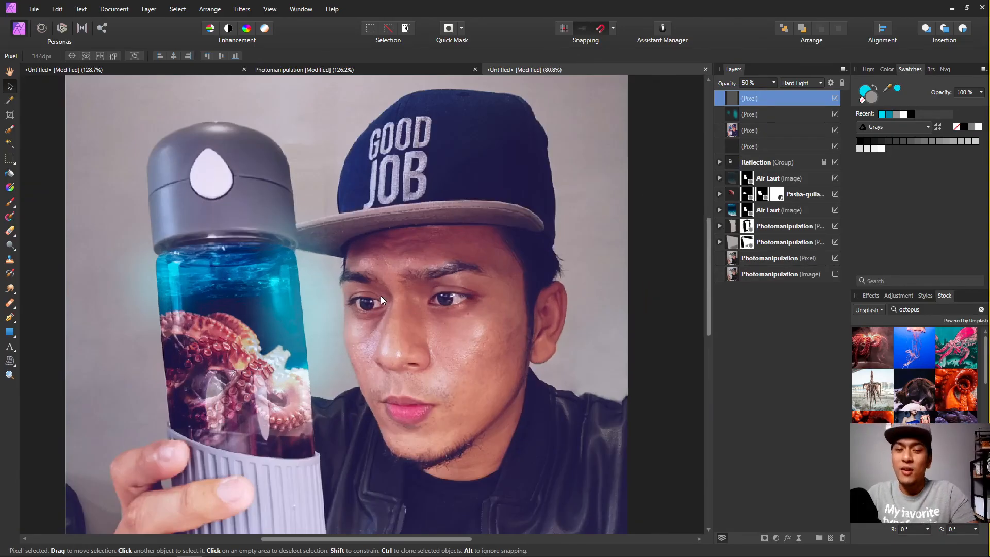
pyautogui.scroll(-1, 382, 293)
pyautogui.scroll(2, 383, 292)
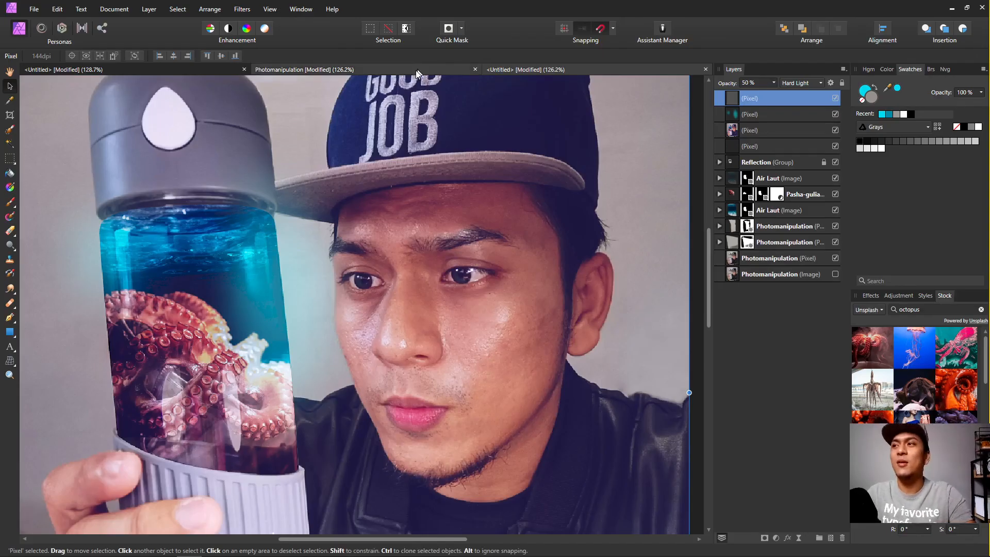
# Compare the earlier Photomanipulation document's bottle composite with the new untitled version.
pyautogui.click(381, 69)
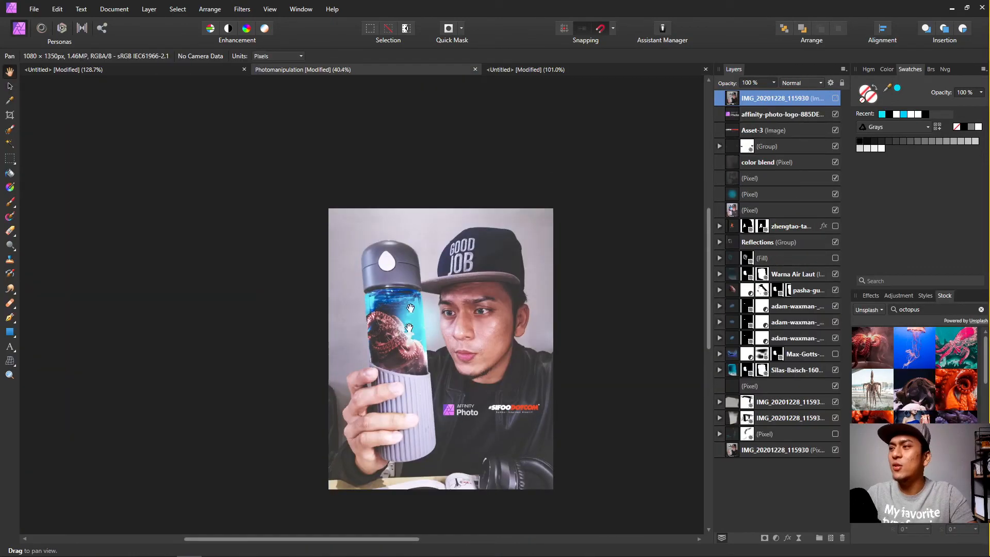
pyautogui.scroll(3, 436, 388)
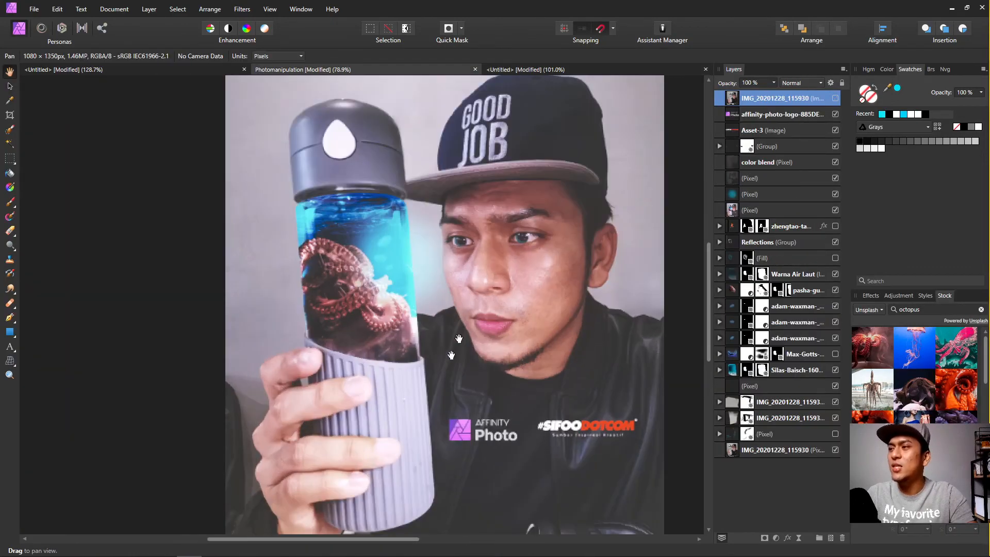
pyautogui.click(620, 70)
pyautogui.scroll(-4, 388, 300)
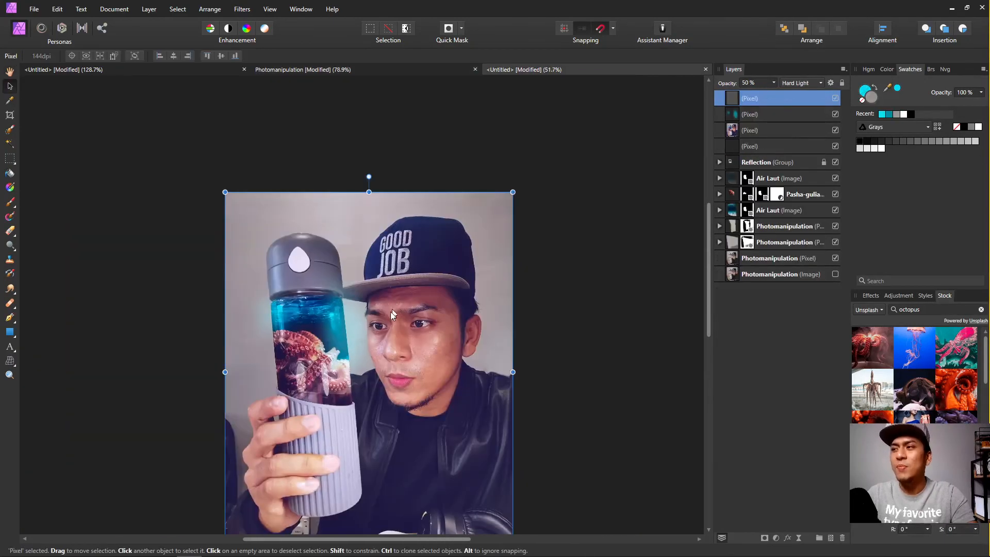
pyautogui.scroll(4, 394, 303)
pyautogui.scroll(-2, 394, 302)
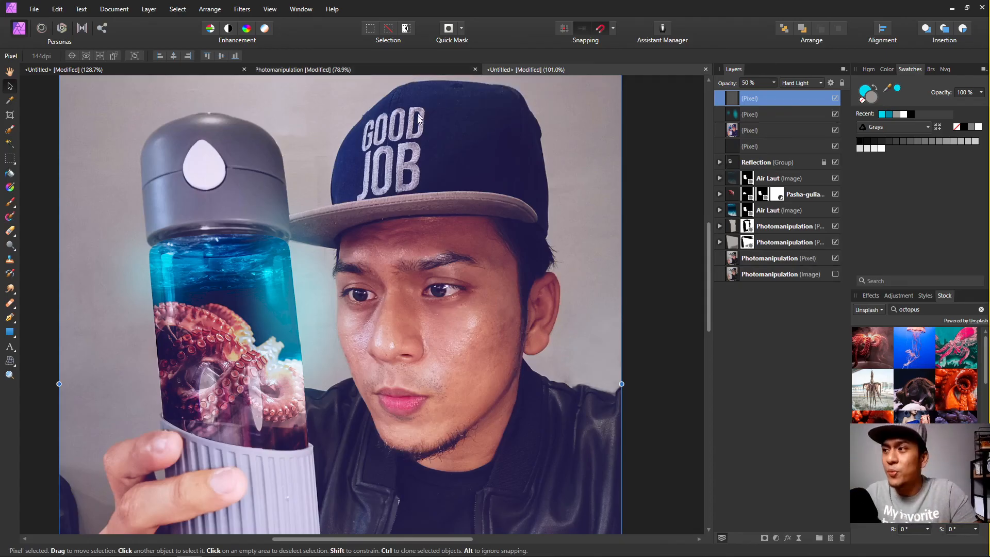
pyautogui.scroll(-1, 199, 315)
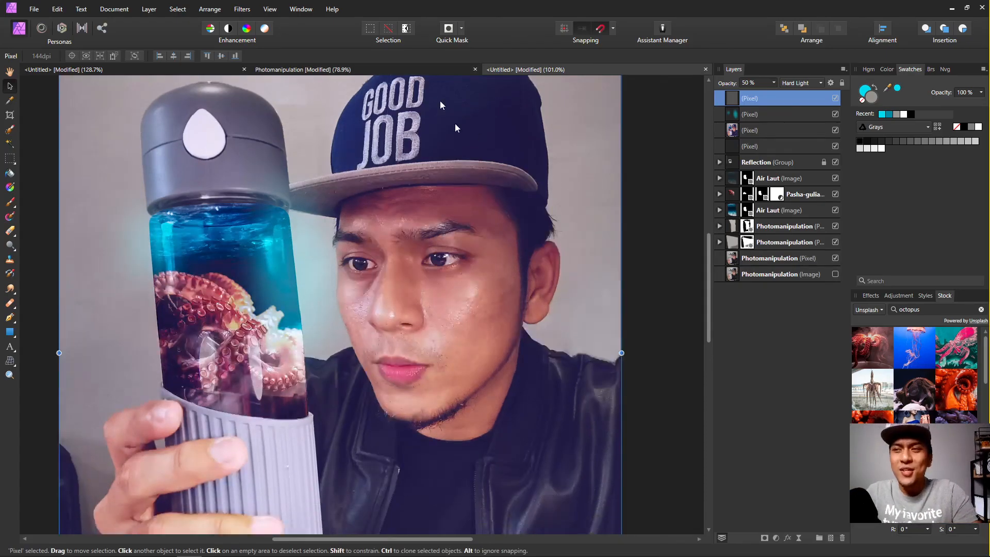